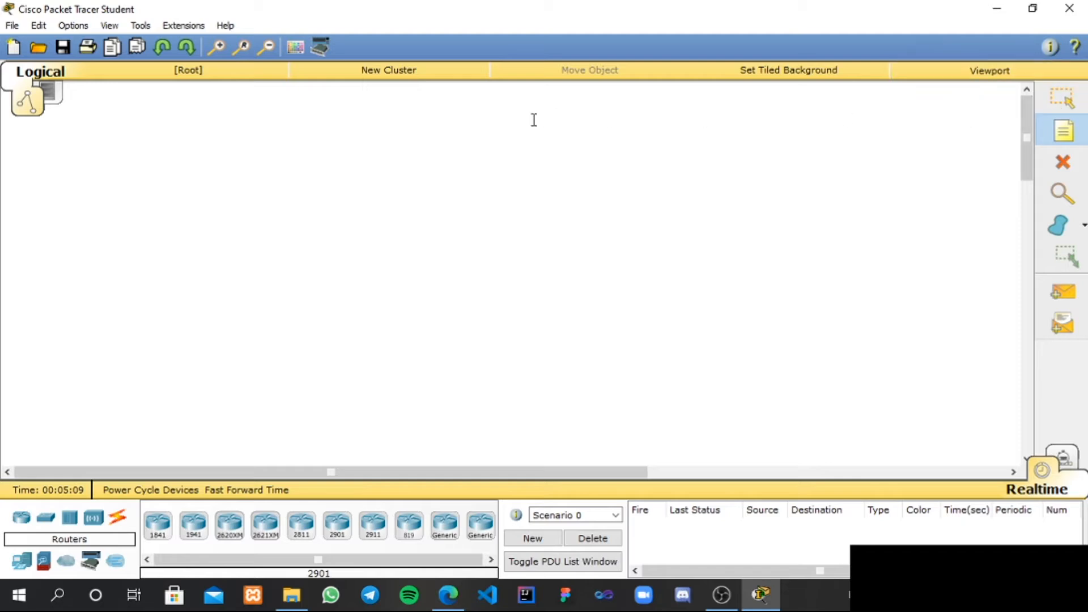
Add a two-line title note reading "KASUS 1" and the author's full name, and position it near the workspace's upper edge
{"action": "left_click", "coordinate": [484, 108]}
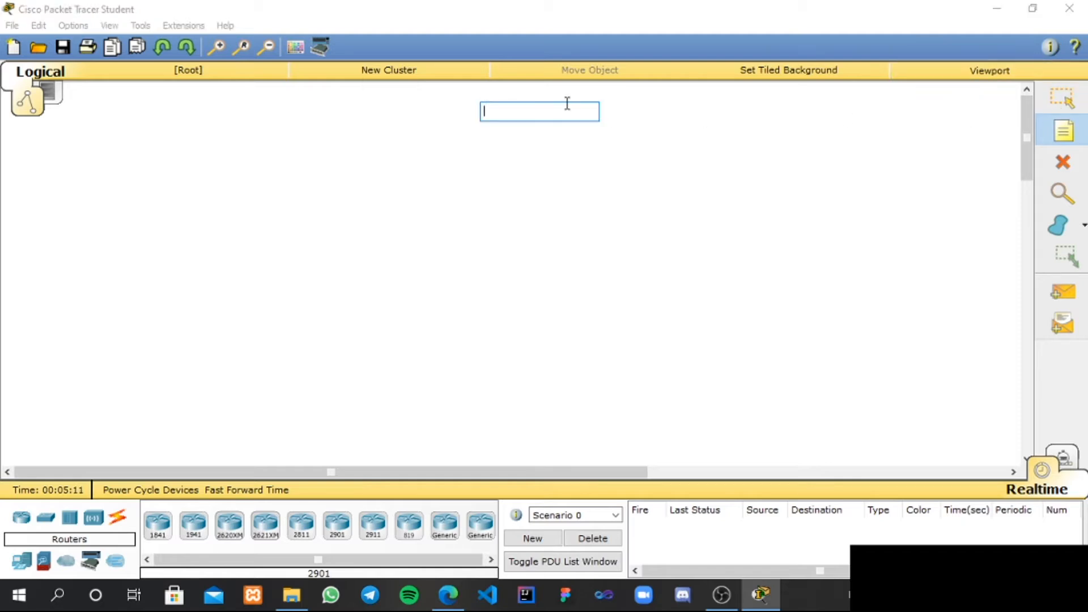
{"action": "type", "text": "KASUS"}
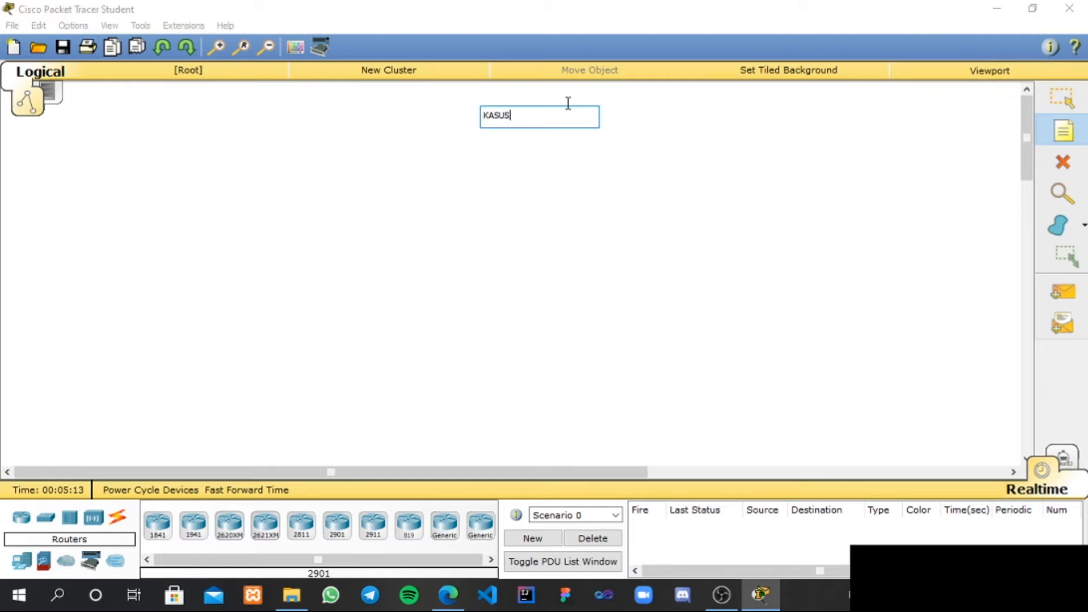
{"action": "type", "text": " 1"}
{"action": "key", "text": "Return"}
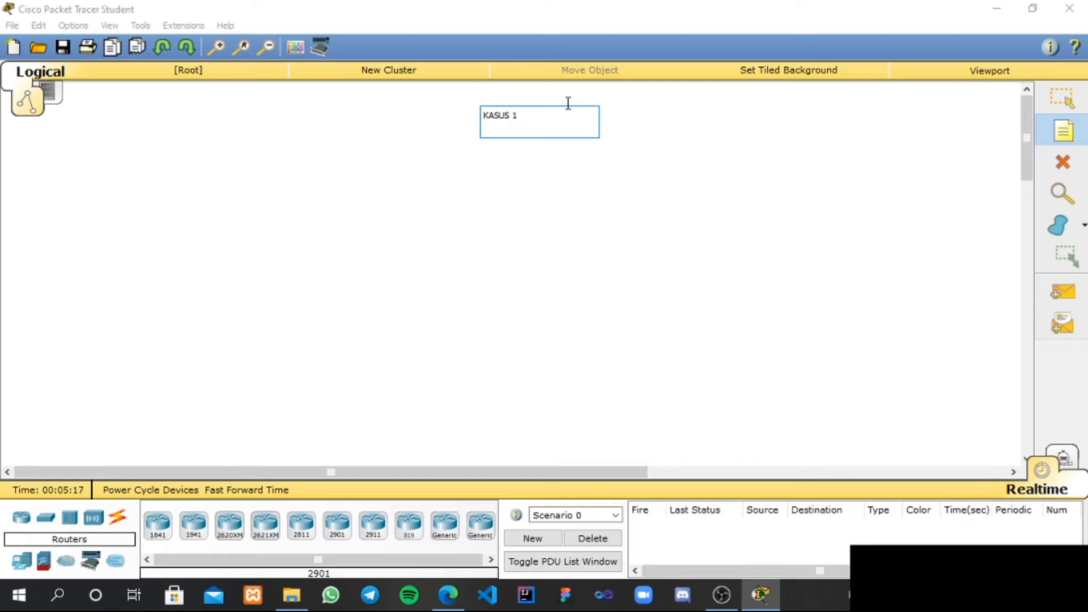
{"action": "type", "text": "Riski Cahyono Putra"}
{"action": "left_click", "coordinate": [1063, 98]}
{"action": "left_click", "coordinate": [539, 122]}
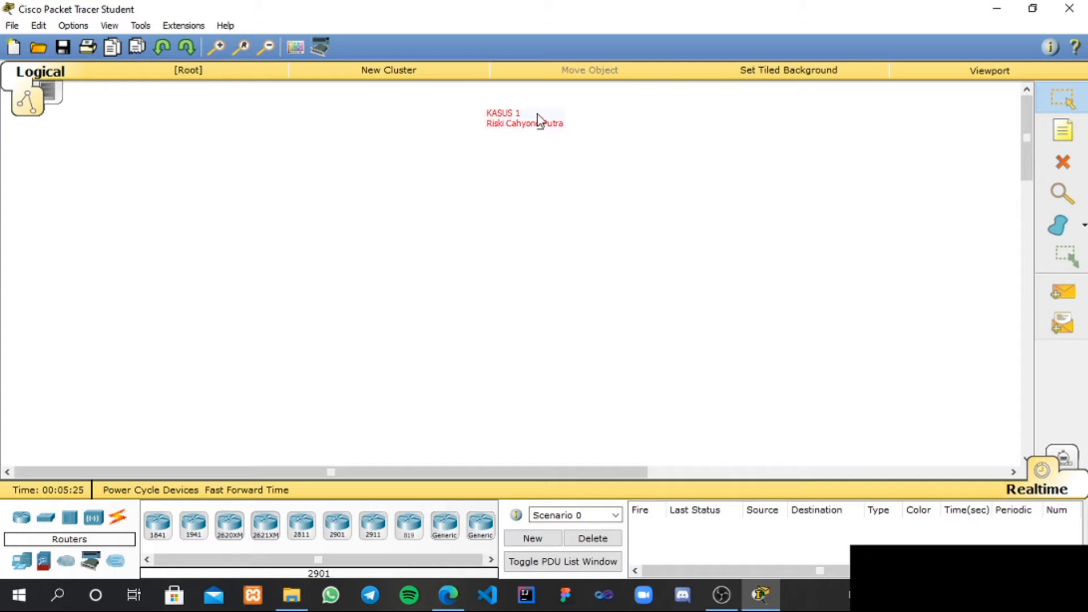
{"action": "left_click_drag", "start_coordinate": [507, 125], "coordinate": [498, 110]}
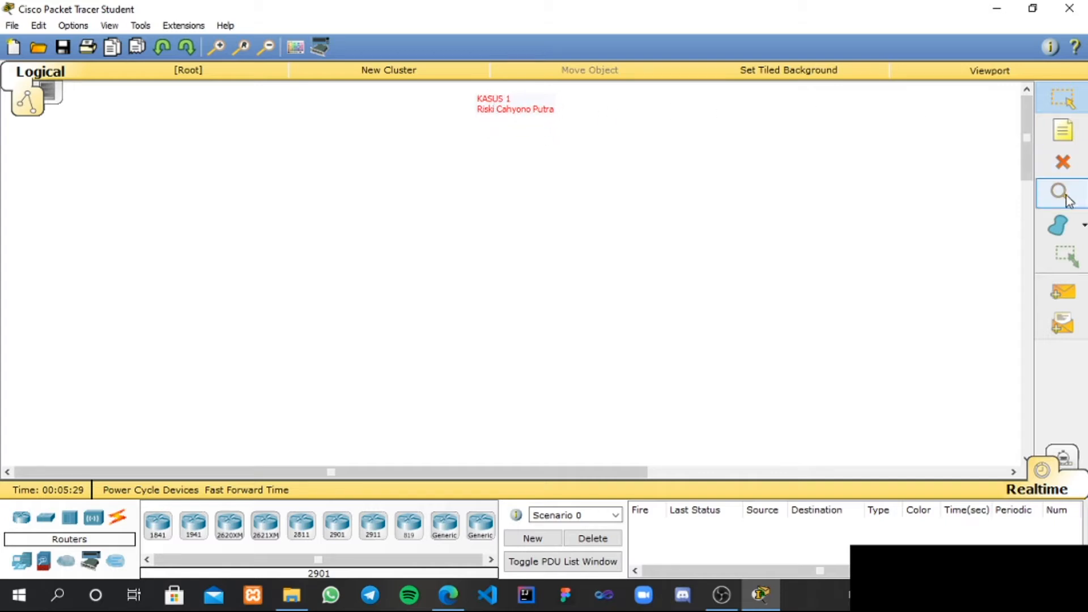
Draw a large rectangle with a white outline and bright yellow fill below the title note, extending to its left
{"action": "left_click", "coordinate": [1059, 225]}
{"action": "left_click", "coordinate": [454, 98]}
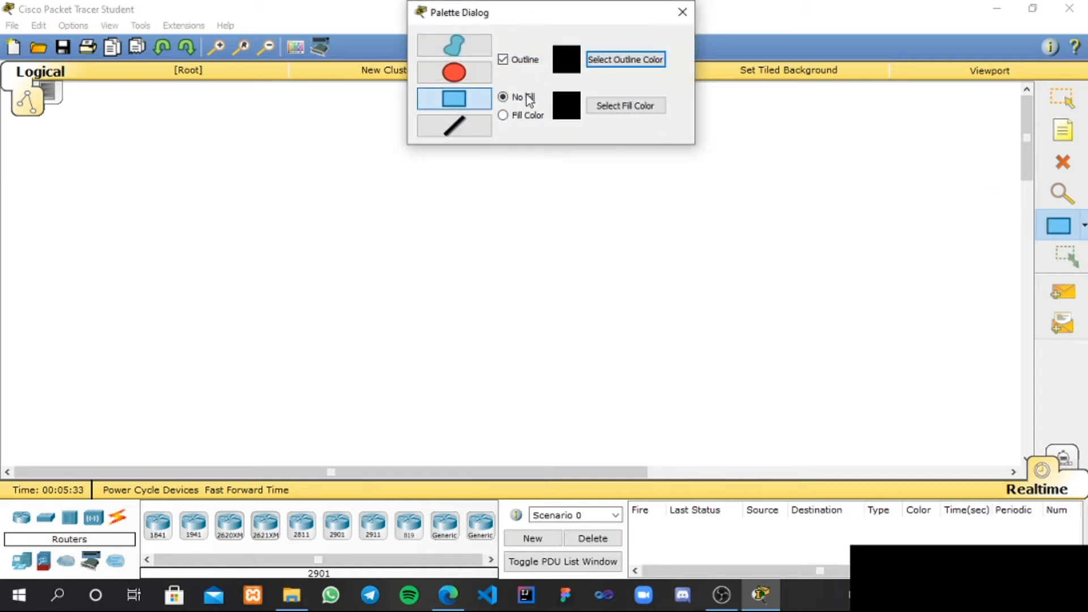
{"action": "left_click", "coordinate": [523, 115]}
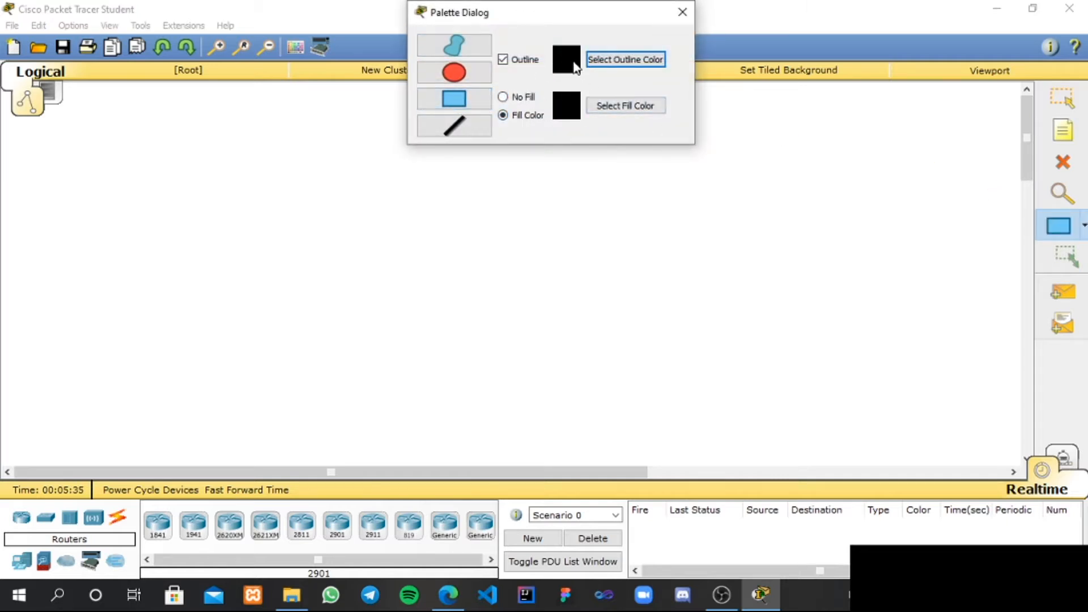
{"action": "left_click", "coordinate": [610, 61]}
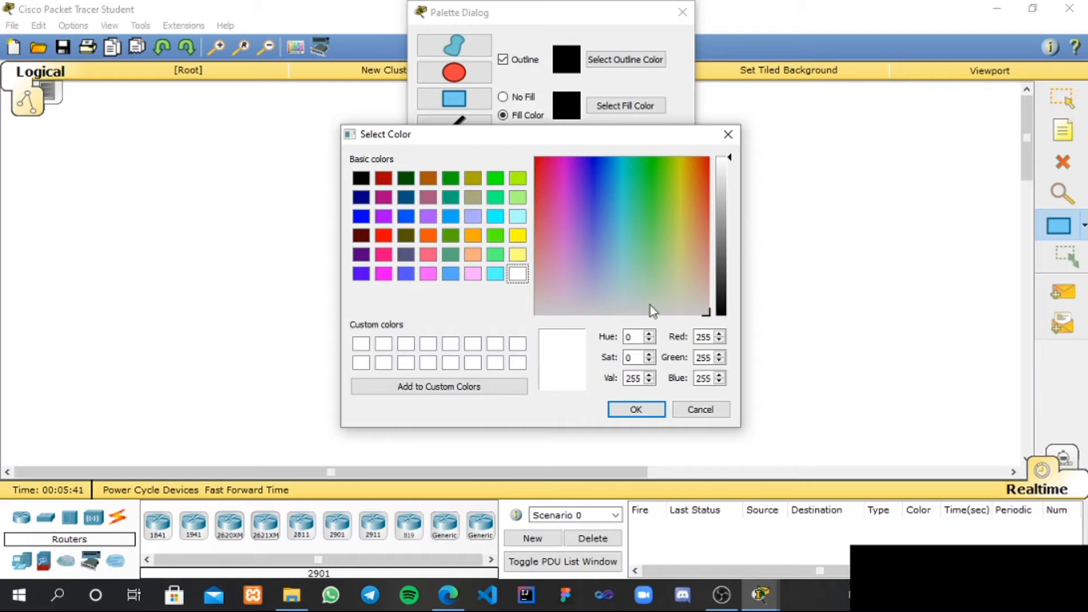
{"action": "left_click", "coordinate": [636, 409]}
{"action": "left_click", "coordinate": [619, 107]}
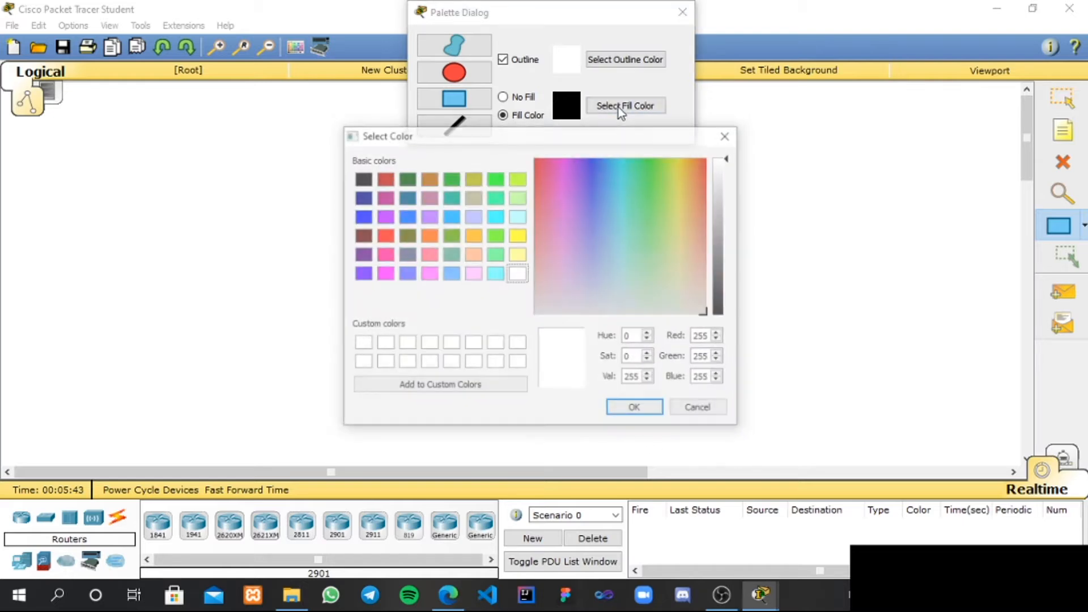
{"action": "left_click", "coordinate": [517, 235]}
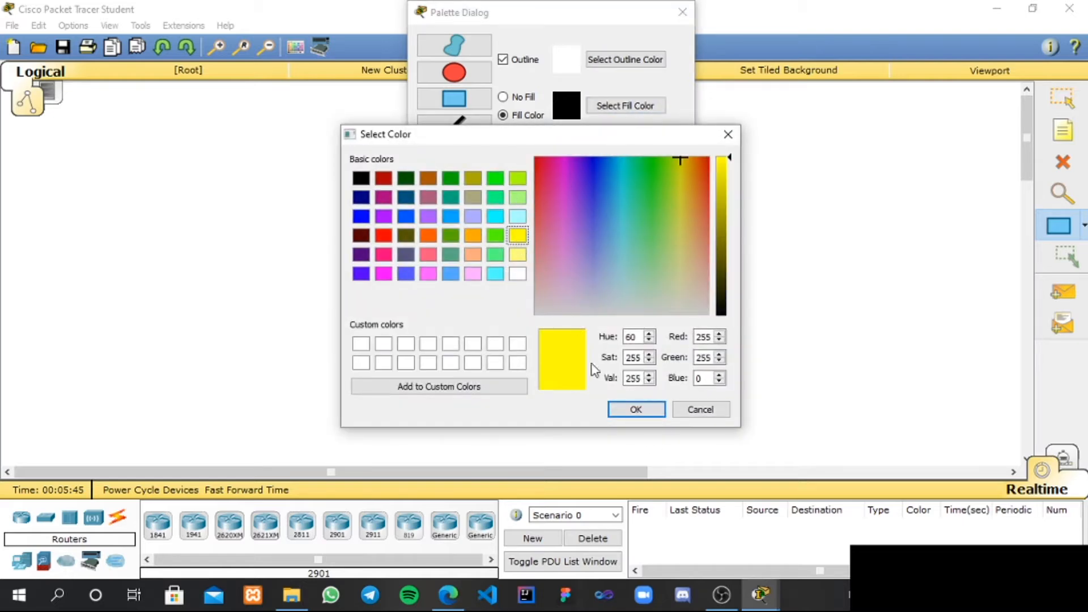
{"action": "left_click", "coordinate": [637, 410]}
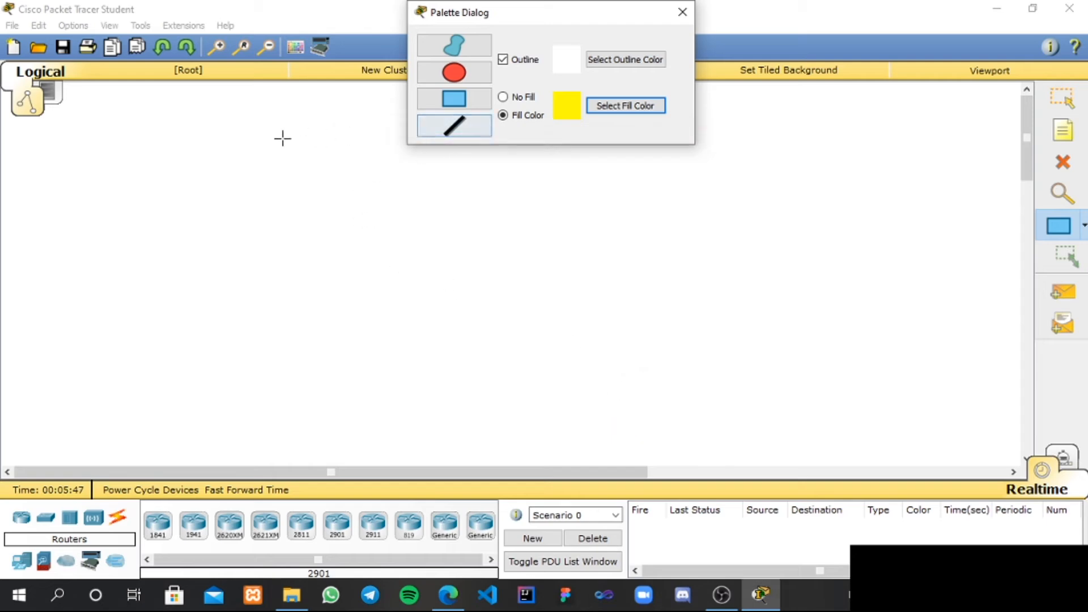
{"action": "left_click_drag", "start_coordinate": [185, 116], "coordinate": [498, 446]}
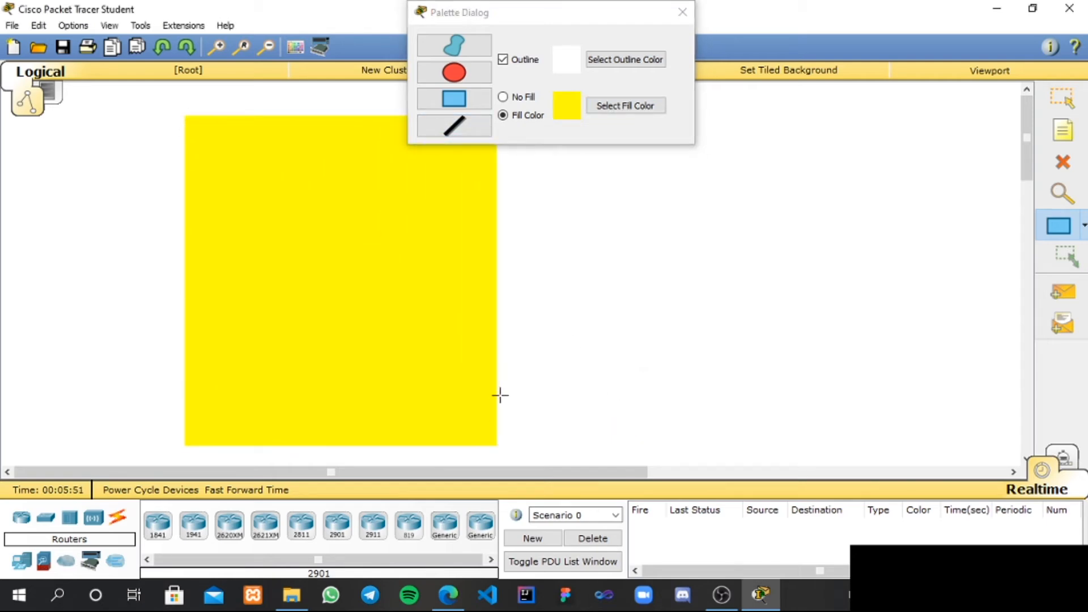
{"action": "left_click", "coordinate": [682, 12]}
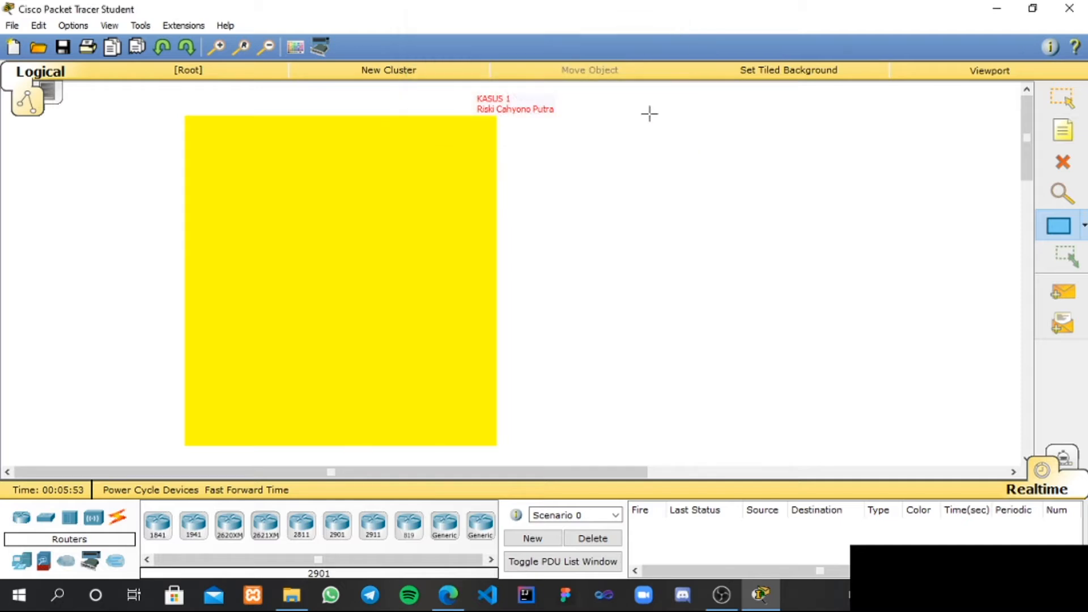
Draw a cyan-filled rectangle of matching size beside the yellow one, leaving a narrow gap between them
{"action": "left_click", "coordinate": [1064, 232]}
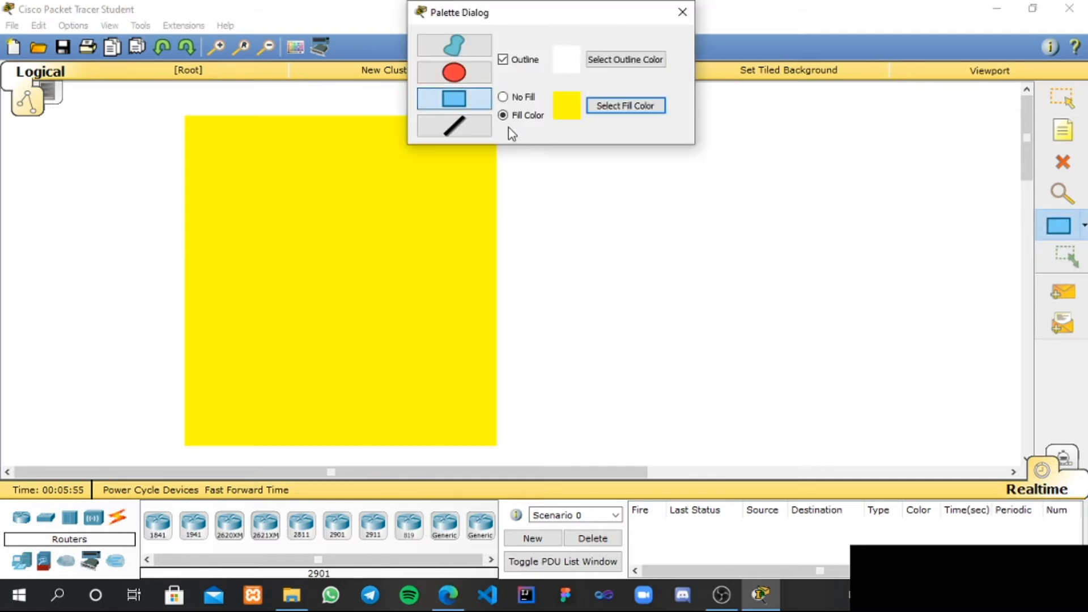
{"action": "left_click", "coordinate": [624, 106]}
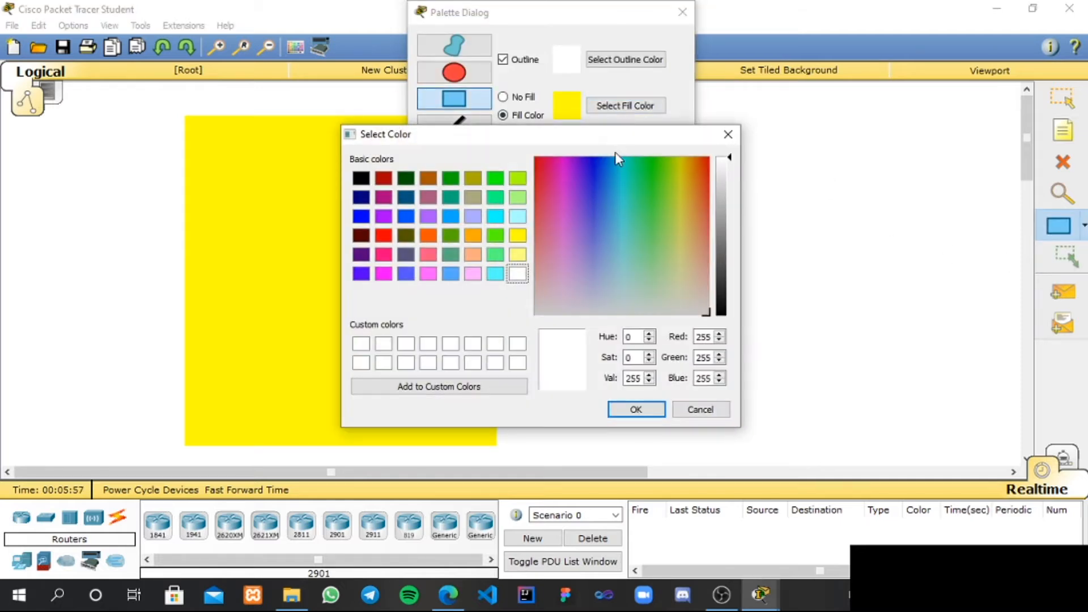
{"action": "left_click", "coordinate": [495, 216]}
{"action": "left_click", "coordinate": [646, 409]}
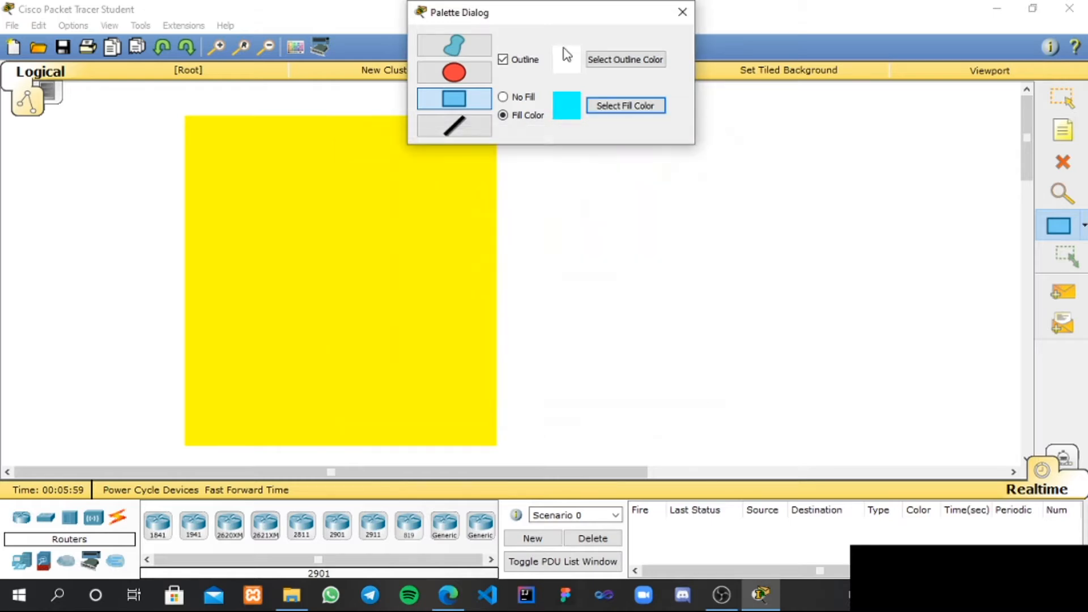
{"action": "left_click_drag", "start_coordinate": [564, 12], "coordinate": [347, 8]}
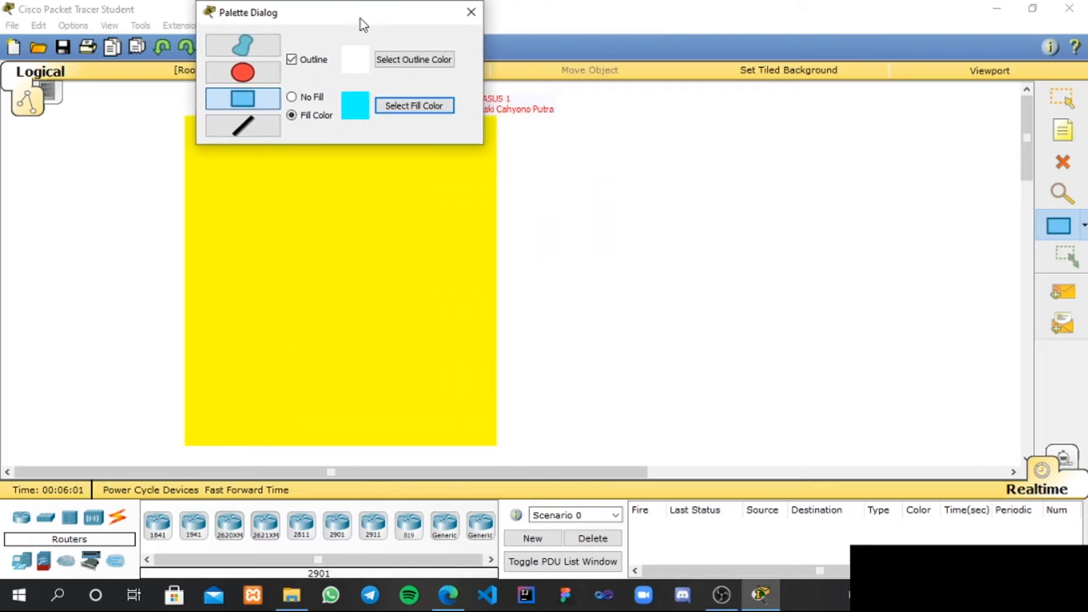
{"action": "left_click_drag", "start_coordinate": [527, 119], "coordinate": [839, 446]}
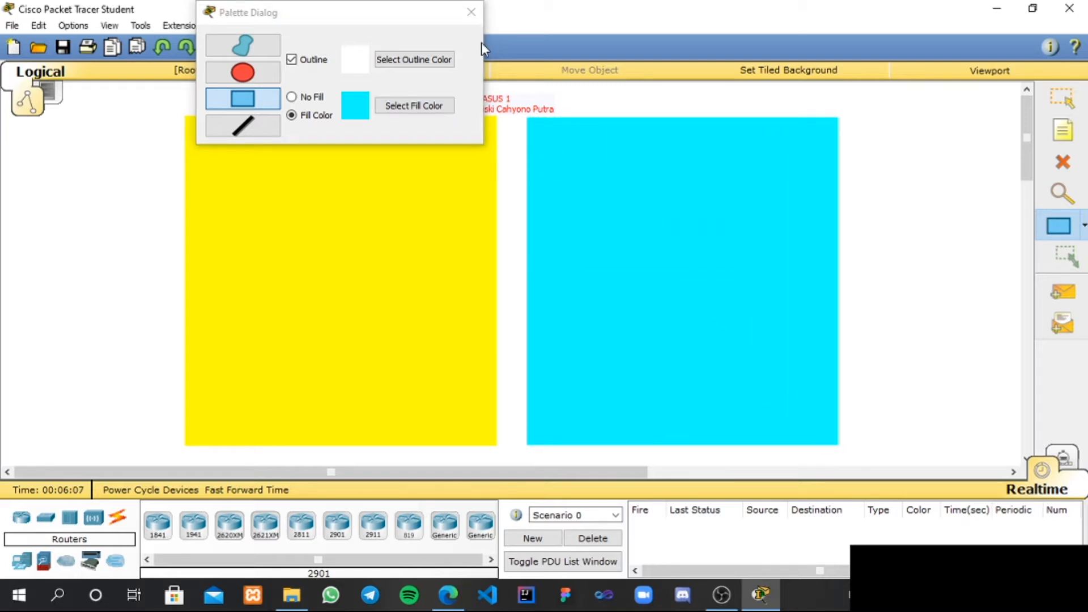
{"action": "left_click", "coordinate": [471, 12]}
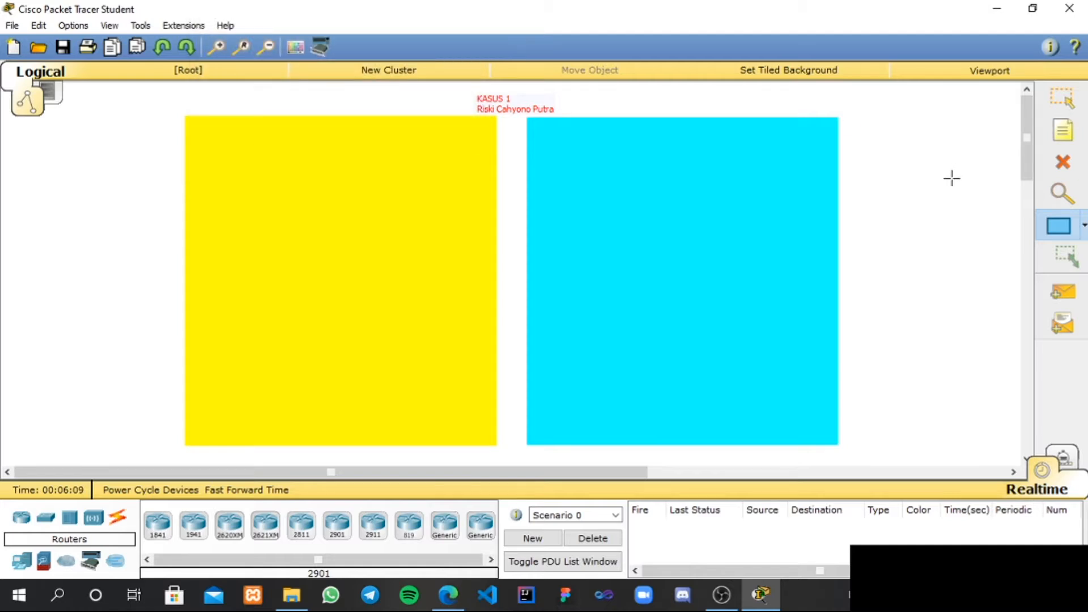
Place a 2960 switch in the gap between the yellow and cyan rectangles, centred over it
{"action": "left_click", "coordinate": [46, 517]}
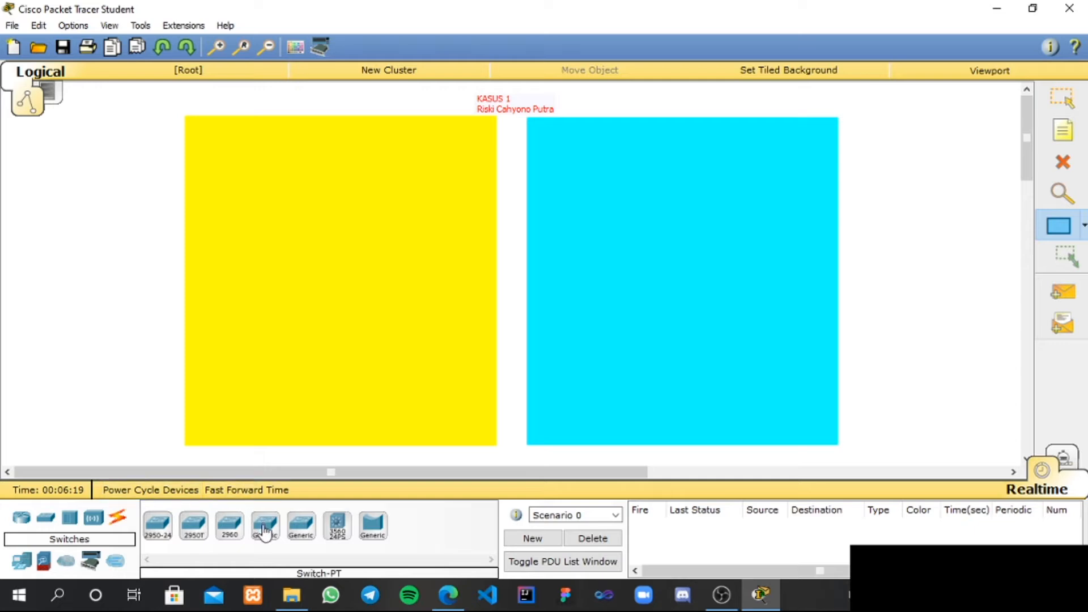
{"action": "left_click", "coordinate": [230, 533]}
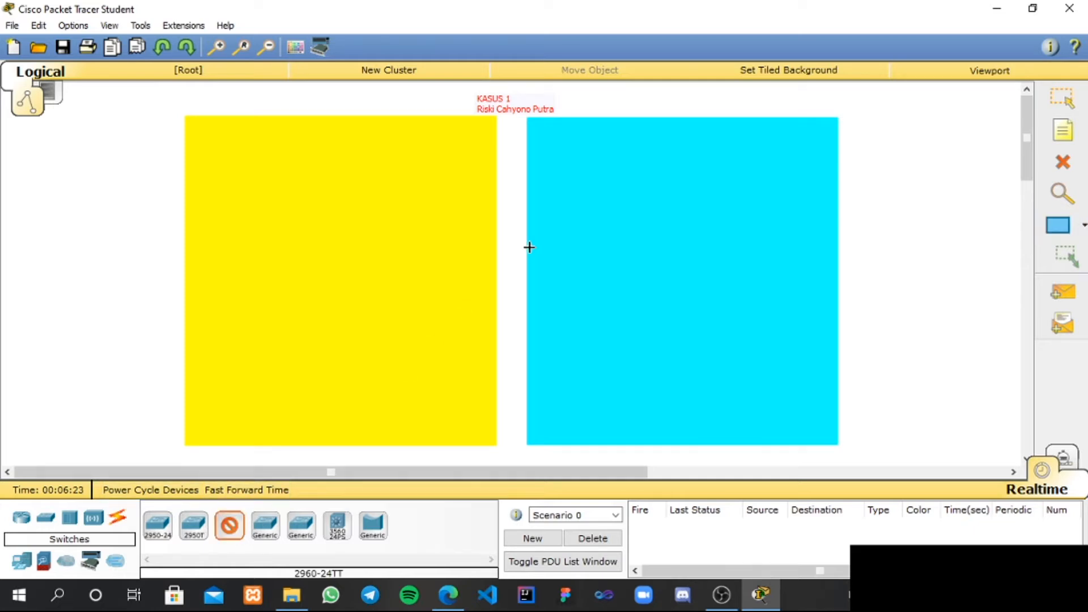
{"action": "left_click", "coordinate": [505, 268]}
{"action": "left_click_drag", "start_coordinate": [505, 265], "coordinate": [519, 255]}
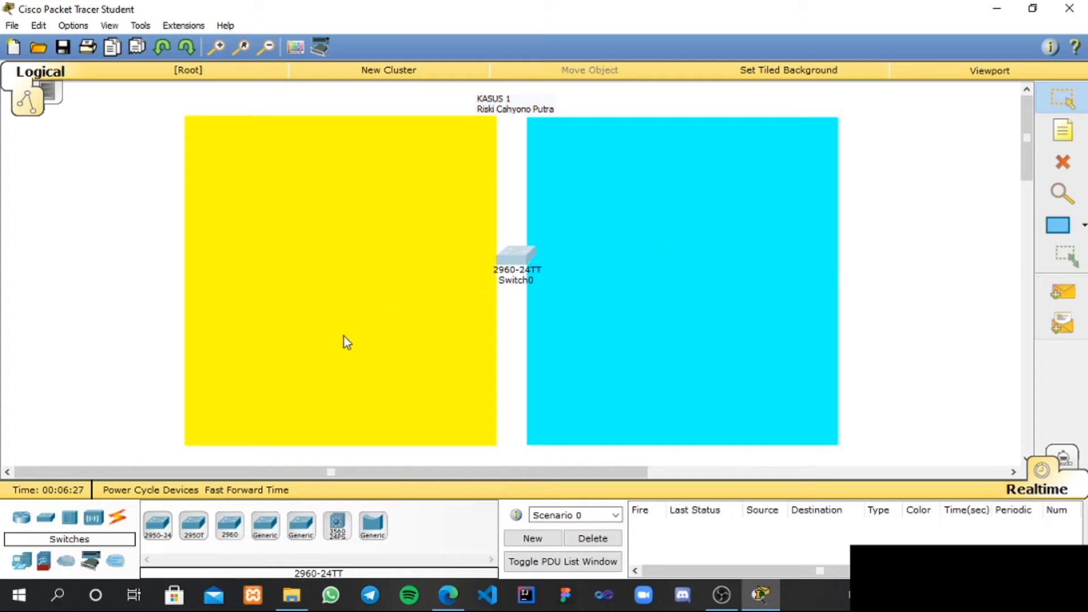
Place a generic PC in the upper part of the yellow rectangle and name it PC1
{"action": "left_click", "coordinate": [23, 563]}
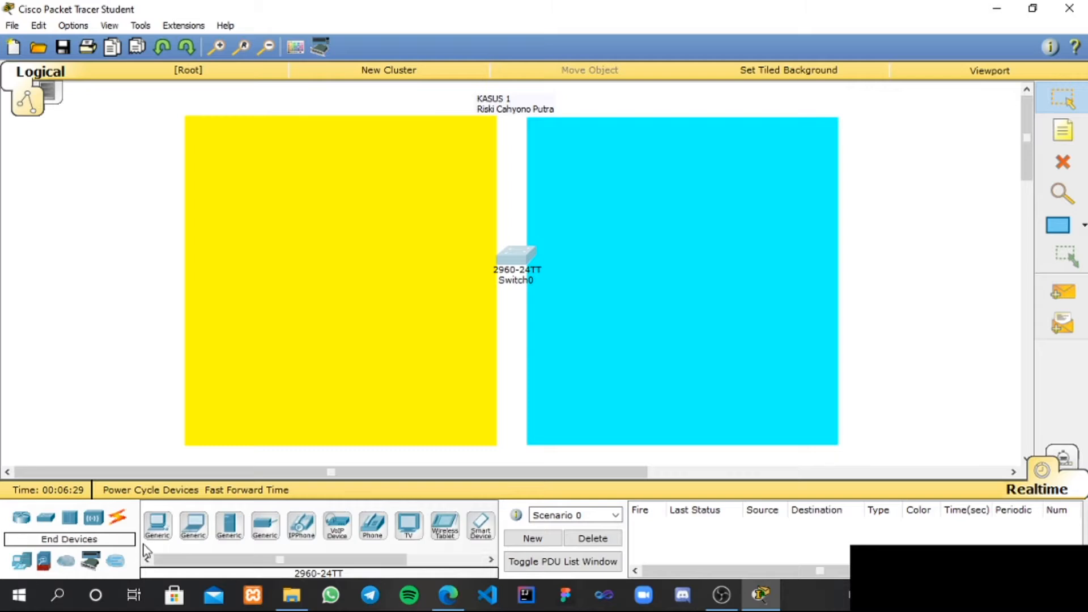
{"action": "left_click", "coordinate": [159, 526]}
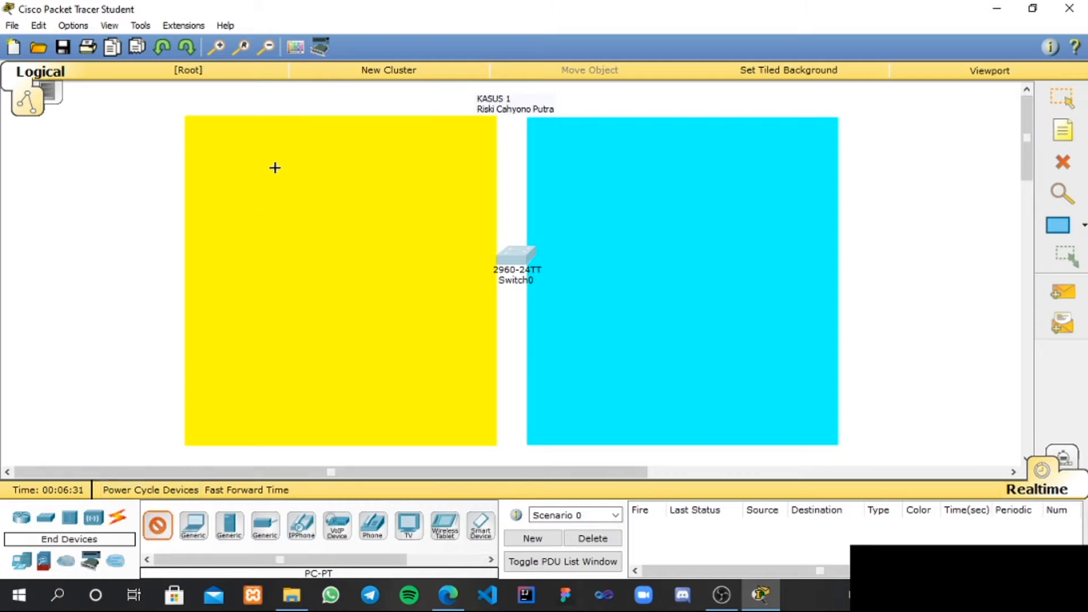
{"action": "left_click", "coordinate": [256, 146]}
{"action": "left_click", "coordinate": [261, 176]}
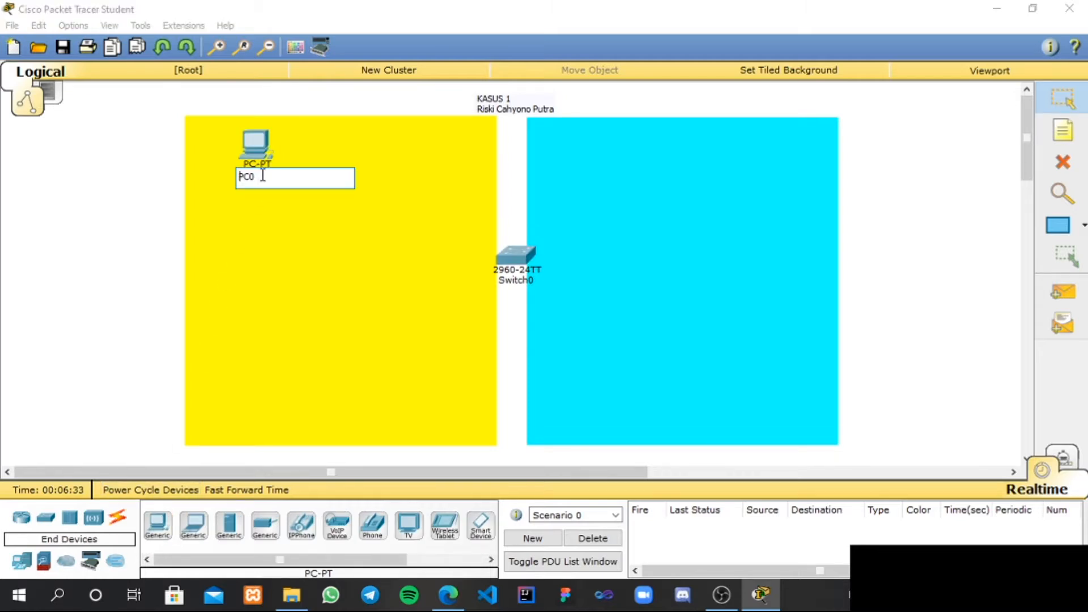
{"action": "type", "text": "1"}
{"action": "left_click", "coordinate": [244, 375]}
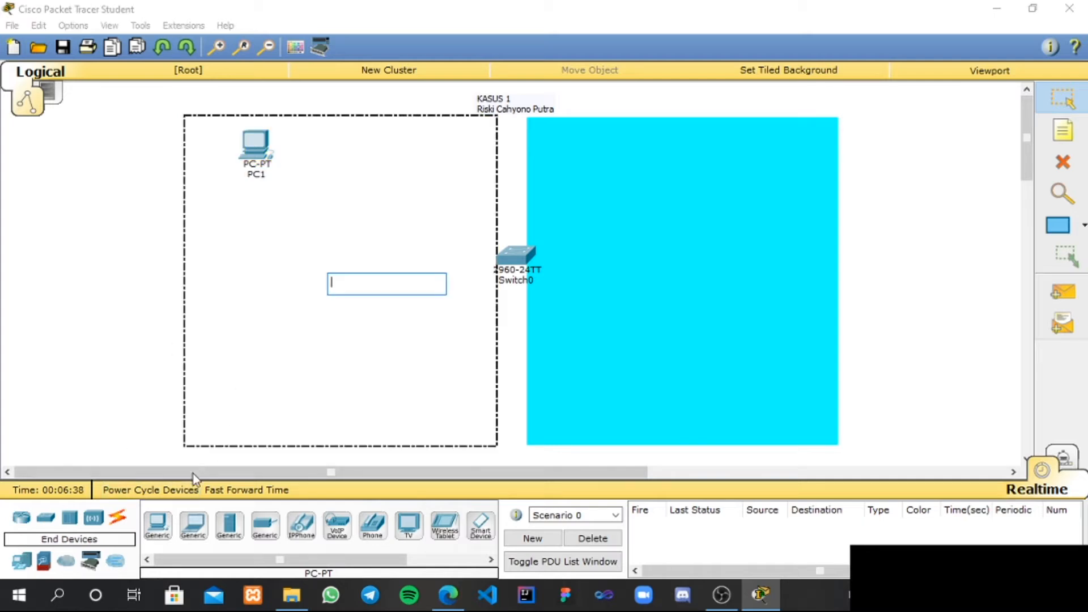
Place a second generic PC in the lower part of the yellow rectangle, below PC1
{"action": "left_click", "coordinate": [158, 525]}
{"action": "left_click", "coordinate": [236, 389]}
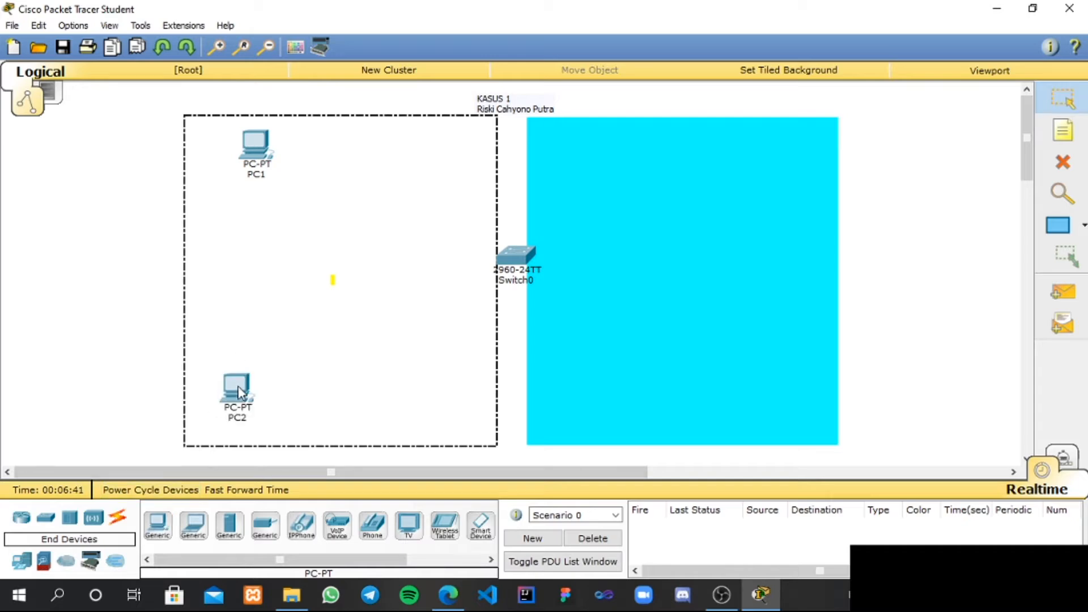
{"action": "left_click", "coordinate": [624, 242]}
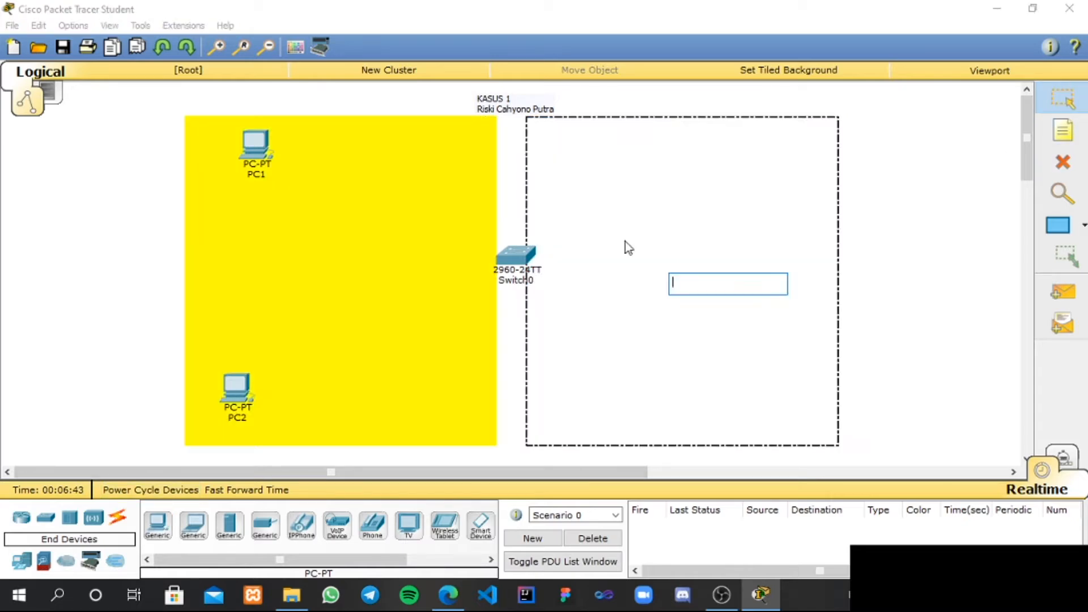
{"action": "left_click", "coordinate": [344, 269]}
{"action": "left_click", "coordinate": [150, 329]}
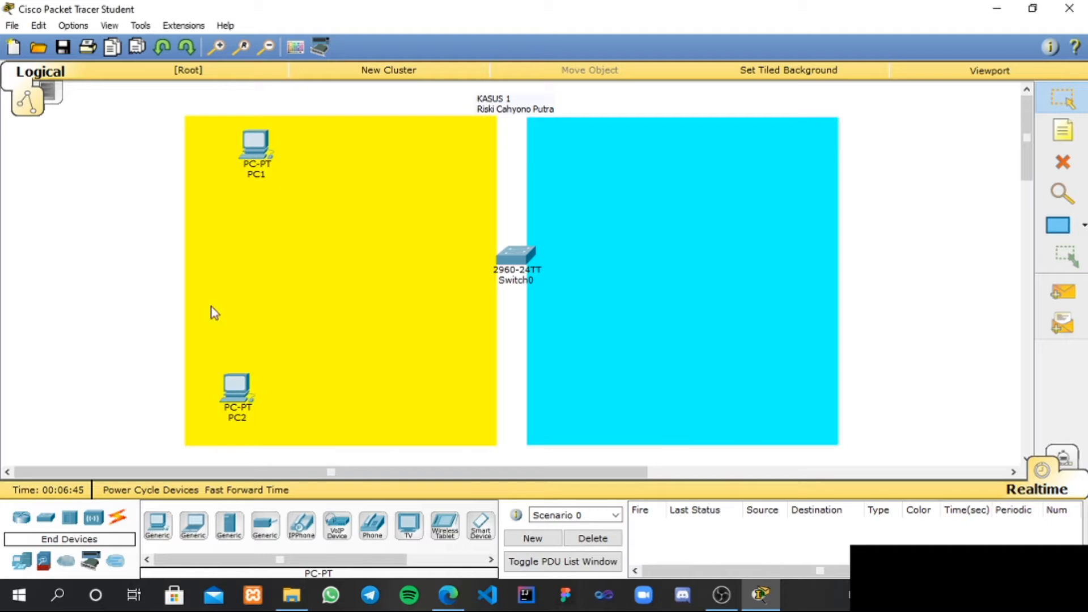
Place two generic PCs in the cyan rectangle, one in its upper part and one in its lower part
{"action": "left_click", "coordinate": [159, 526]}
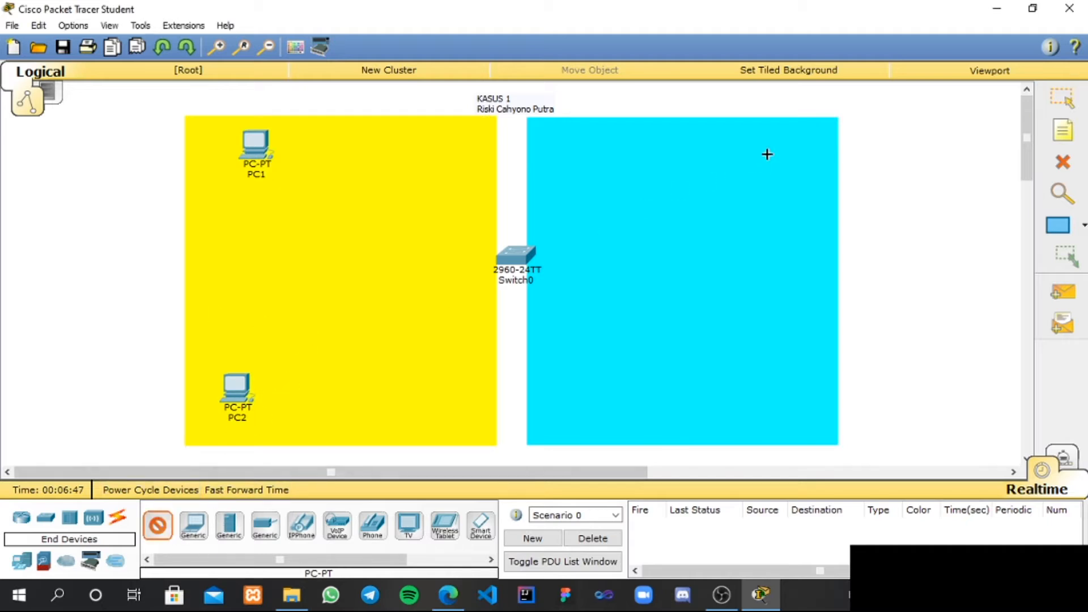
{"action": "left_click", "coordinate": [719, 145]}
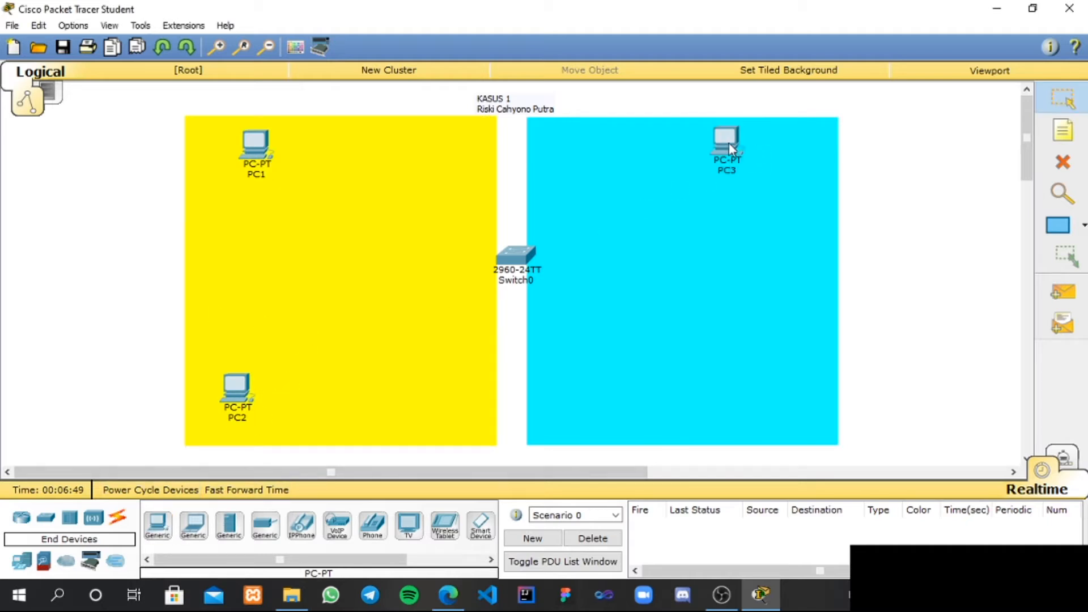
{"action": "left_click", "coordinate": [158, 525]}
{"action": "left_click", "coordinate": [713, 390]}
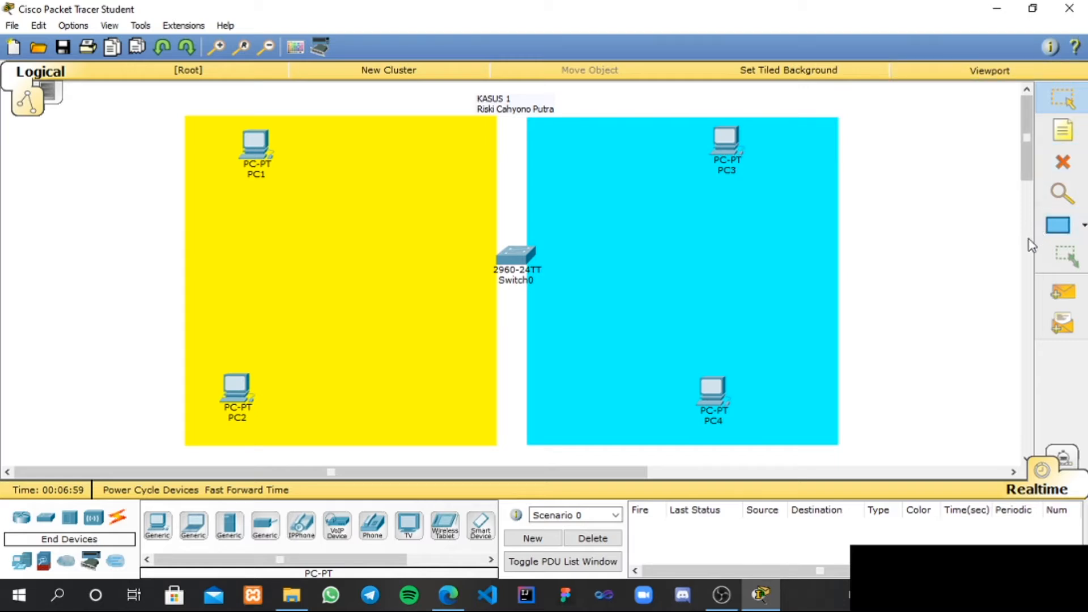
{"action": "left_click", "coordinate": [713, 392]}
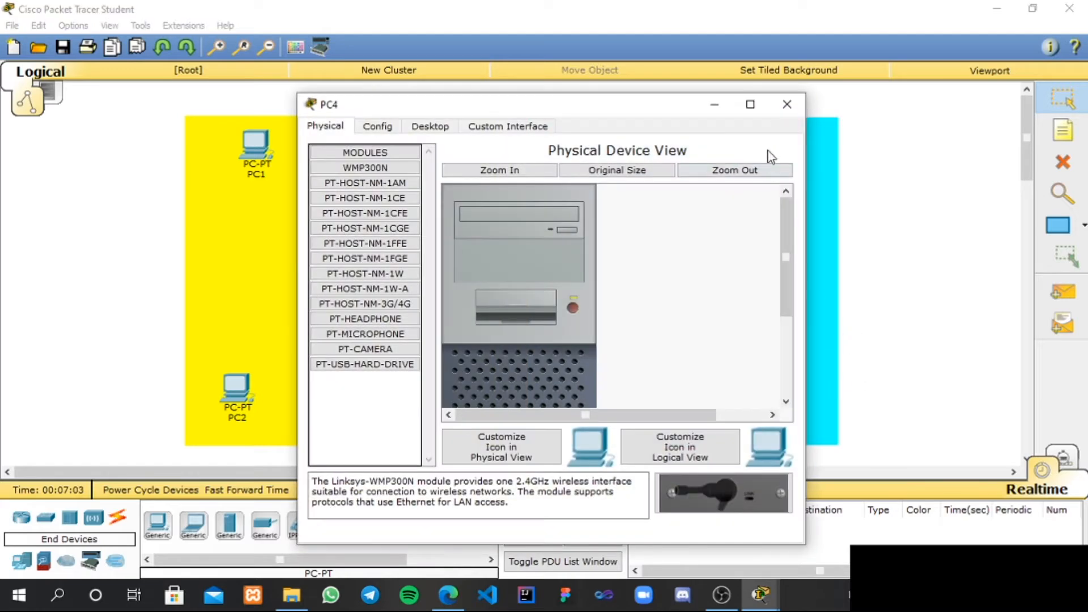
{"action": "left_click", "coordinate": [790, 104]}
Add a note in the yellow rectangle with three lines: "VLAN 100", "net:100.100.100.0/25" and "name:hrd"
{"action": "left_click", "coordinate": [1063, 131]}
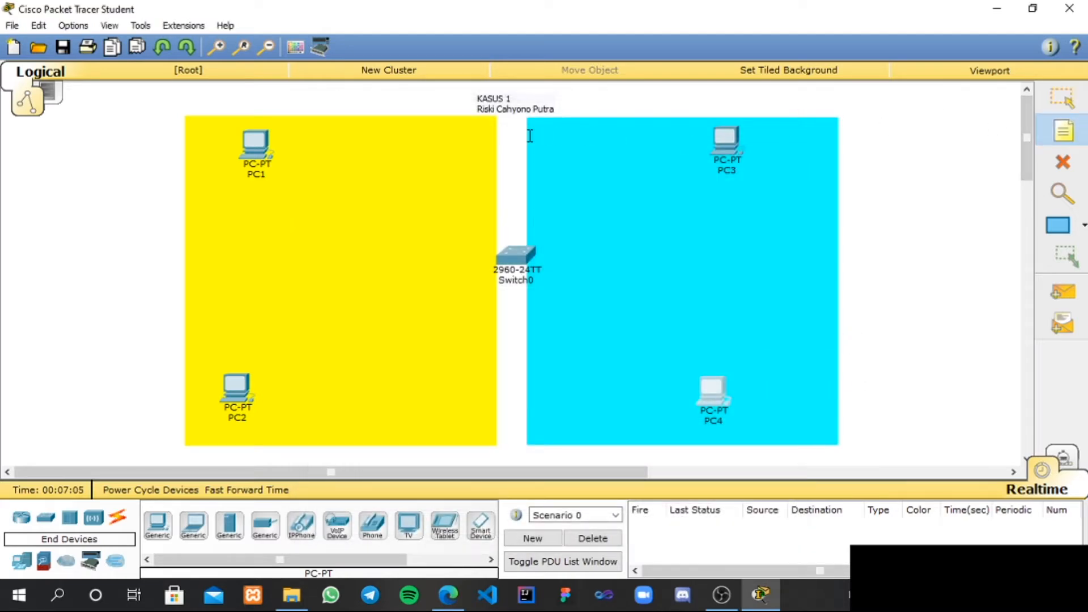
{"action": "left_click", "coordinate": [428, 161]}
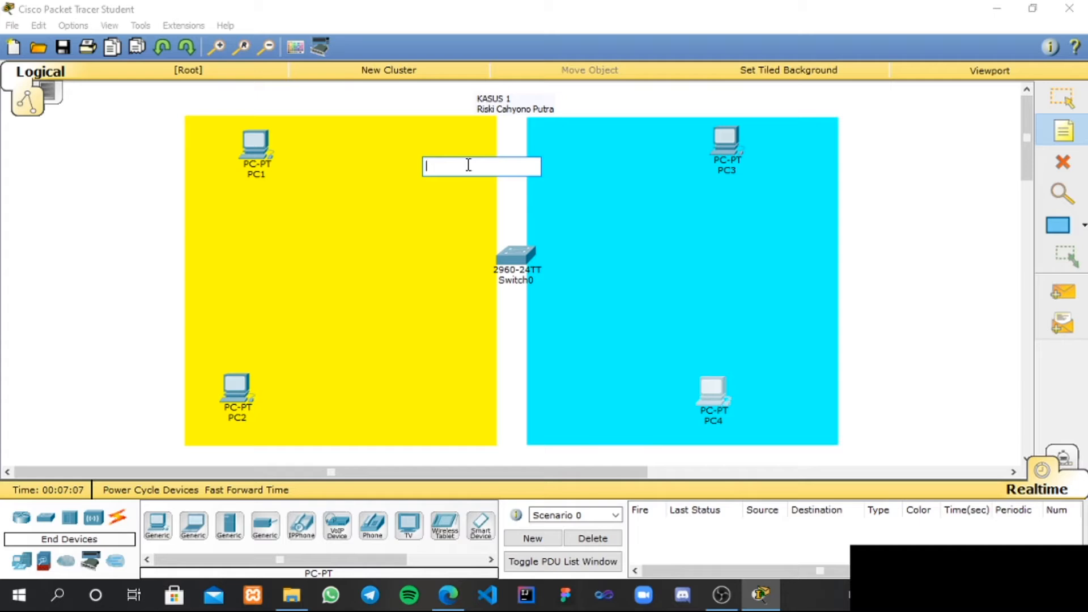
{"action": "type", "text": "N"}
{"action": "key", "text": "BackSpace"}
{"action": "type", "text": "VLAN"}
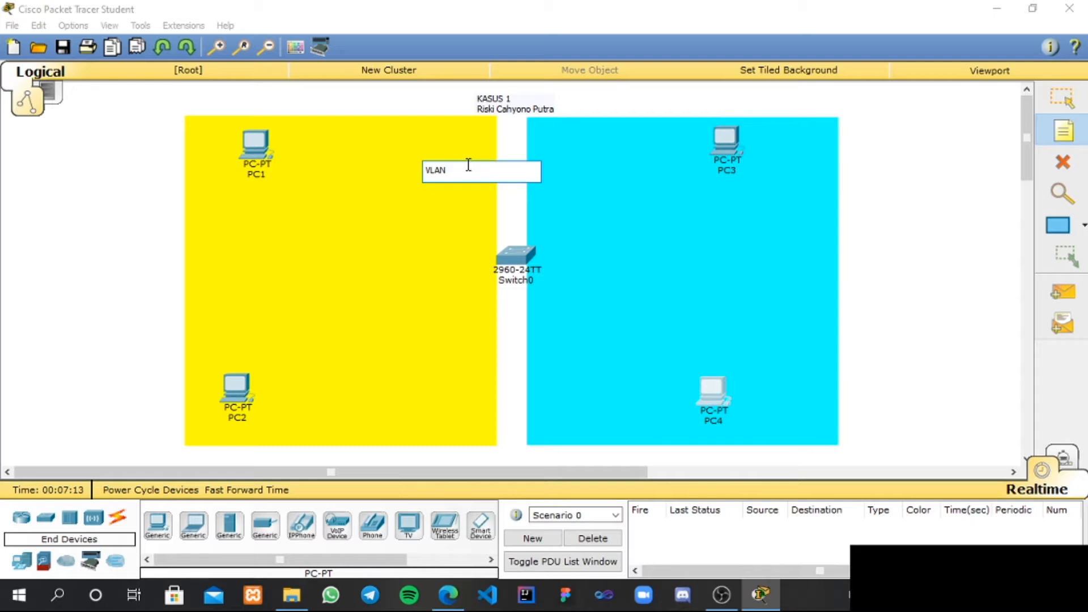
{"action": "type", "text": " 100"}
{"action": "key", "text": "Return"}
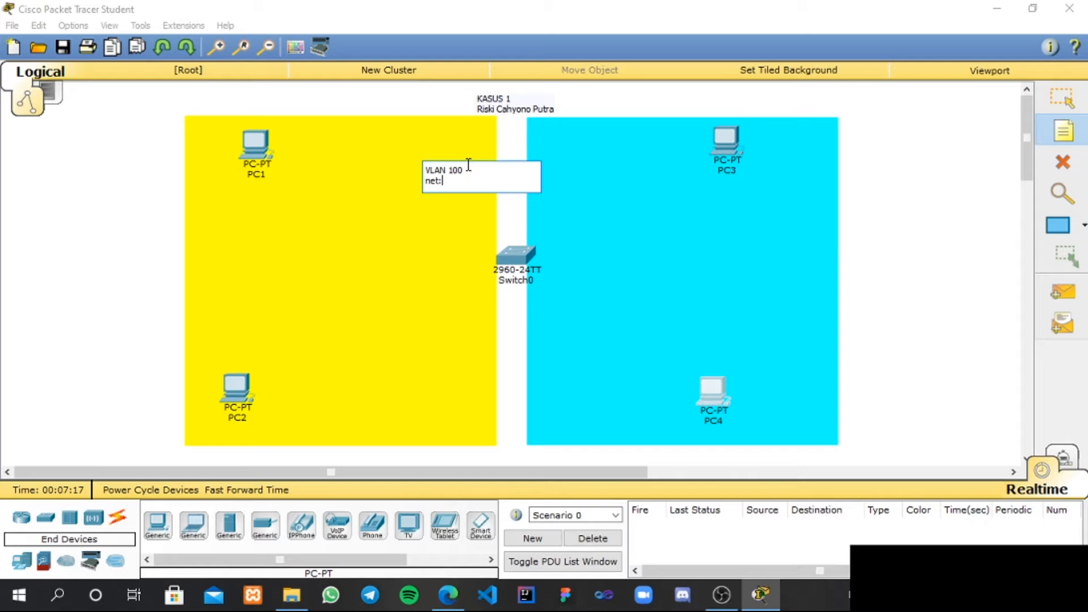
{"action": "type", "text": "net:100.100.100.0/25"}
{"action": "key", "text": "Return"}
{"action": "type", "text": "name:hrd"}
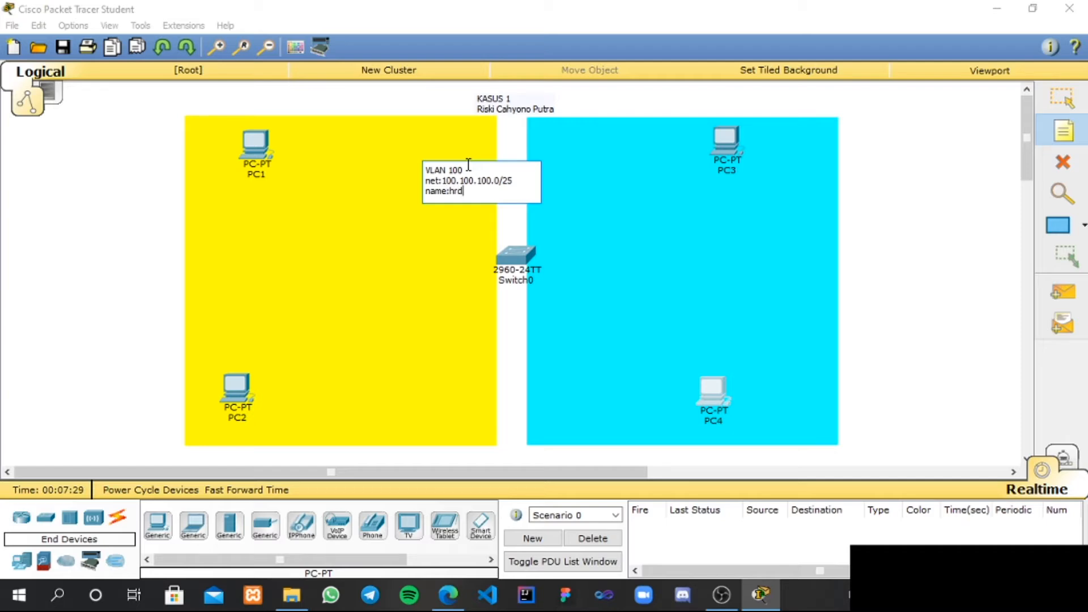
Add a note in the cyan rectangle with three lines: "VLAN 200", "net:200.200.200.0/25" and "name:sisfo"
{"action": "left_click", "coordinate": [587, 185]}
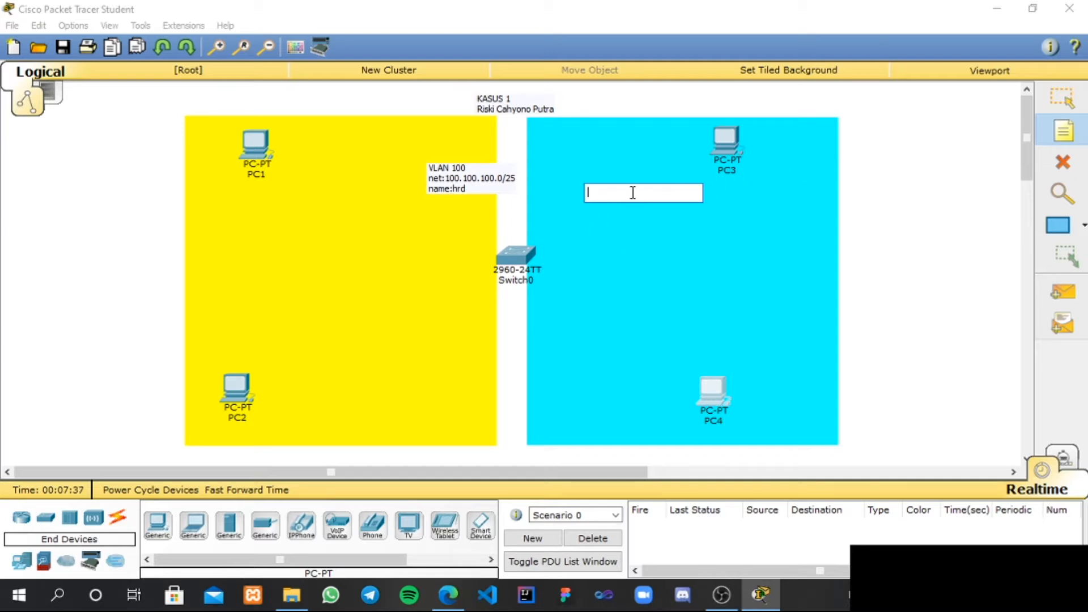
{"action": "type", "text": "VLAN"}
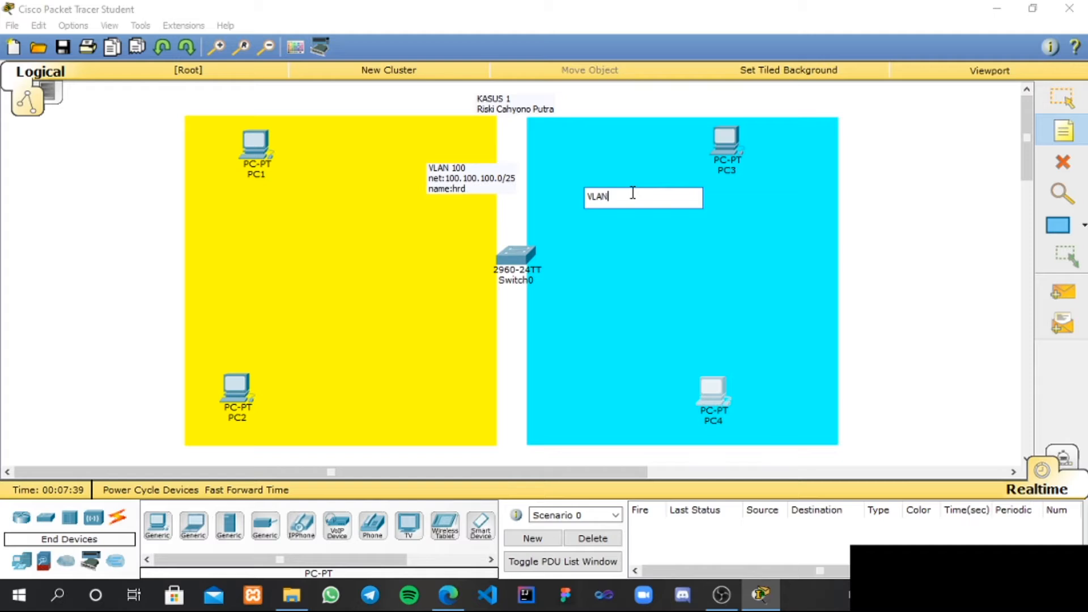
{"action": "type", "text": " 200"}
{"action": "key", "text": "Return"}
{"action": "type", "text": "net"}
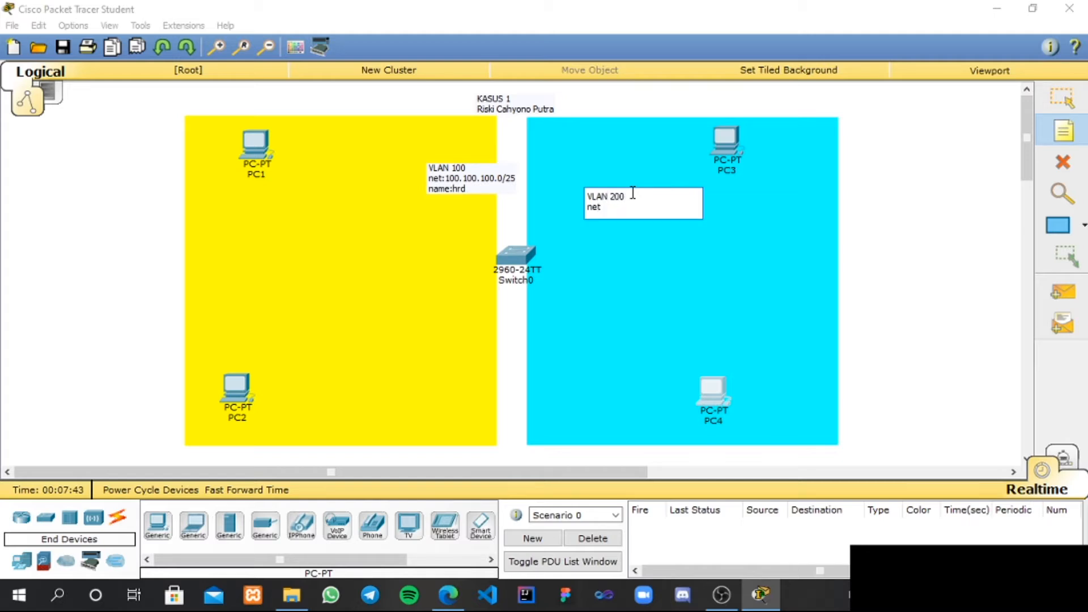
{"action": "type", "text": ":200.200.200.0/25"}
{"action": "key", "text": "Return"}
{"action": "type", "text": "name:sisfo"}
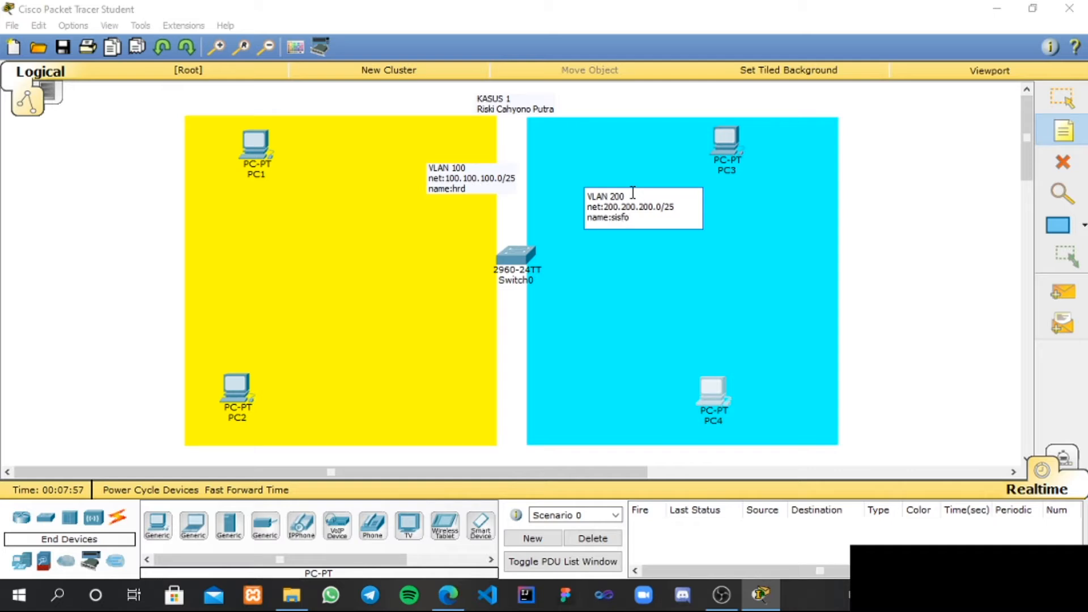
Move the VLAN 100 and VLAN 200 notes up to the facing top corners of their rectangles
{"action": "left_click", "coordinate": [1063, 97]}
{"action": "left_click_drag", "start_coordinate": [481, 172], "coordinate": [453, 132]}
{"action": "left_click_drag", "start_coordinate": [610, 214], "coordinate": [554, 144]}
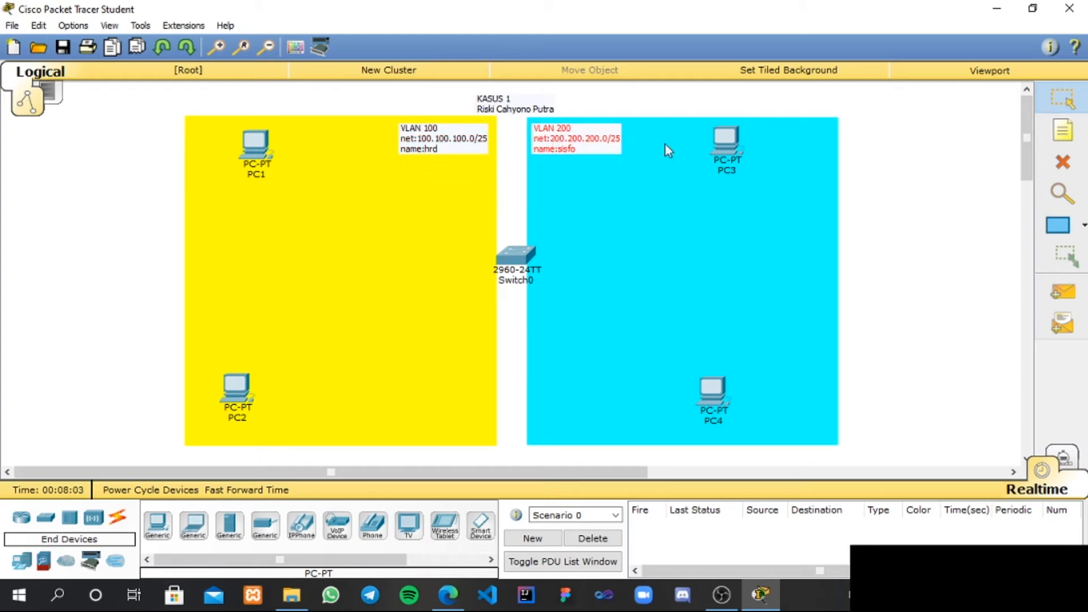
{"action": "left_click", "coordinate": [917, 157]}
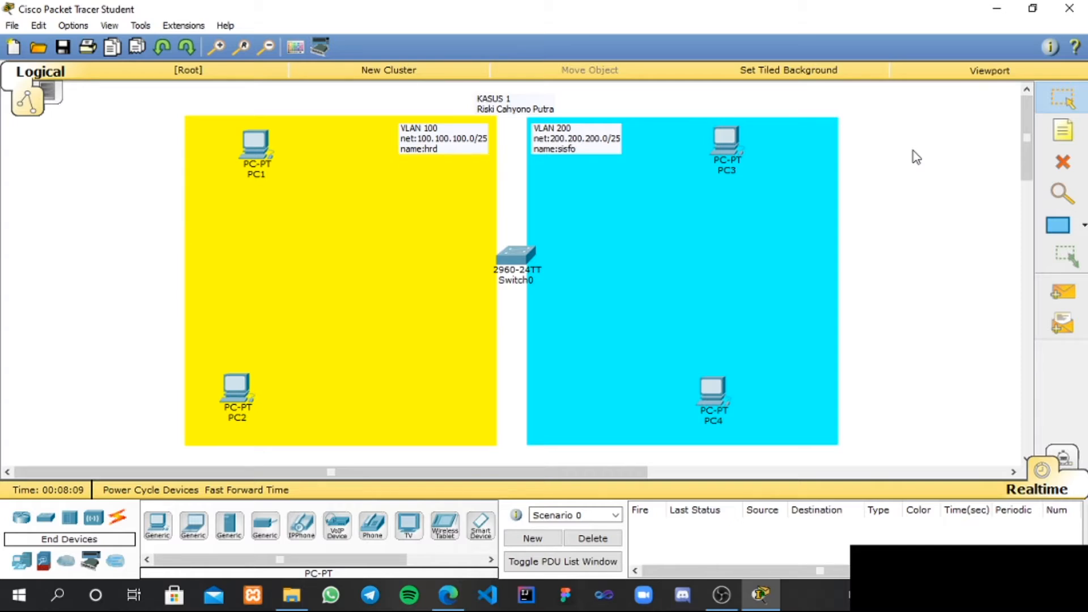
{"action": "left_click", "coordinate": [1064, 130]}
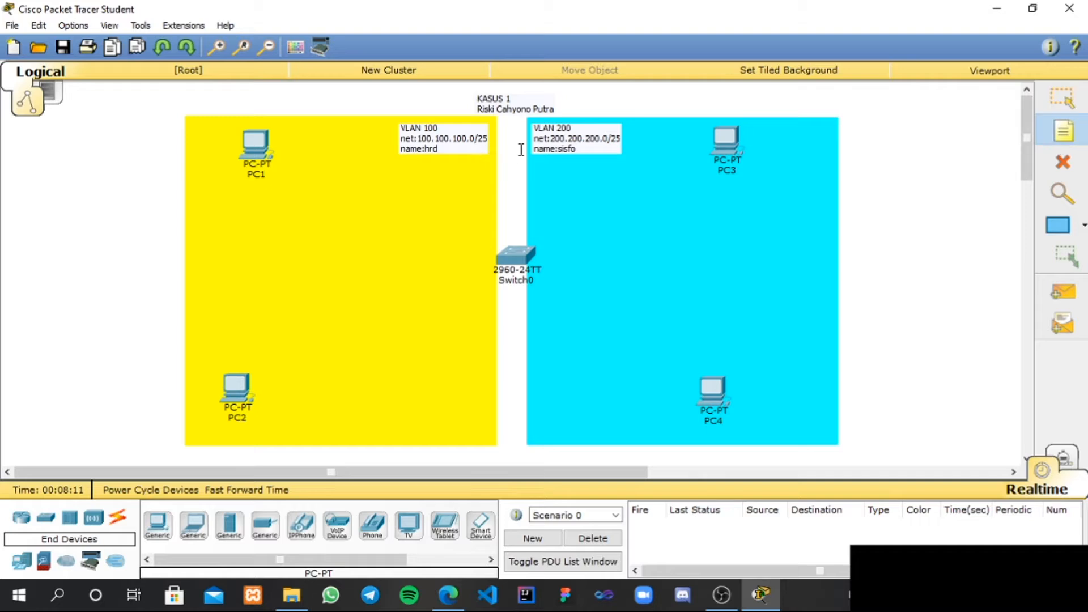
{"action": "left_click", "coordinate": [1038, 102]}
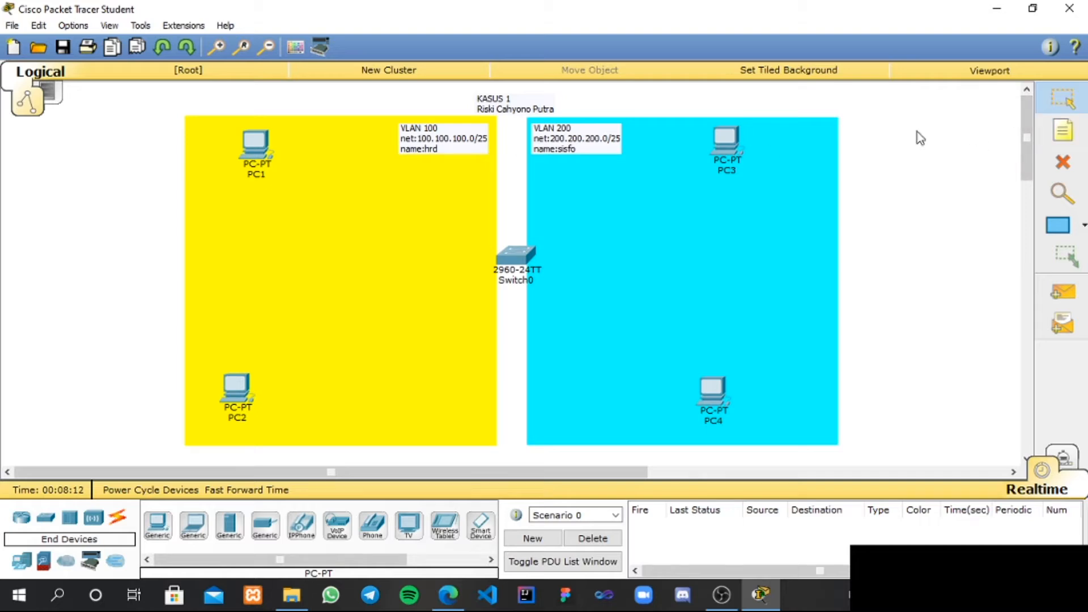
Connect PC1's FastEthernet0 to the switch's FastEthernet0/1 with a copper straight-through cable
{"action": "left_click", "coordinate": [118, 517]}
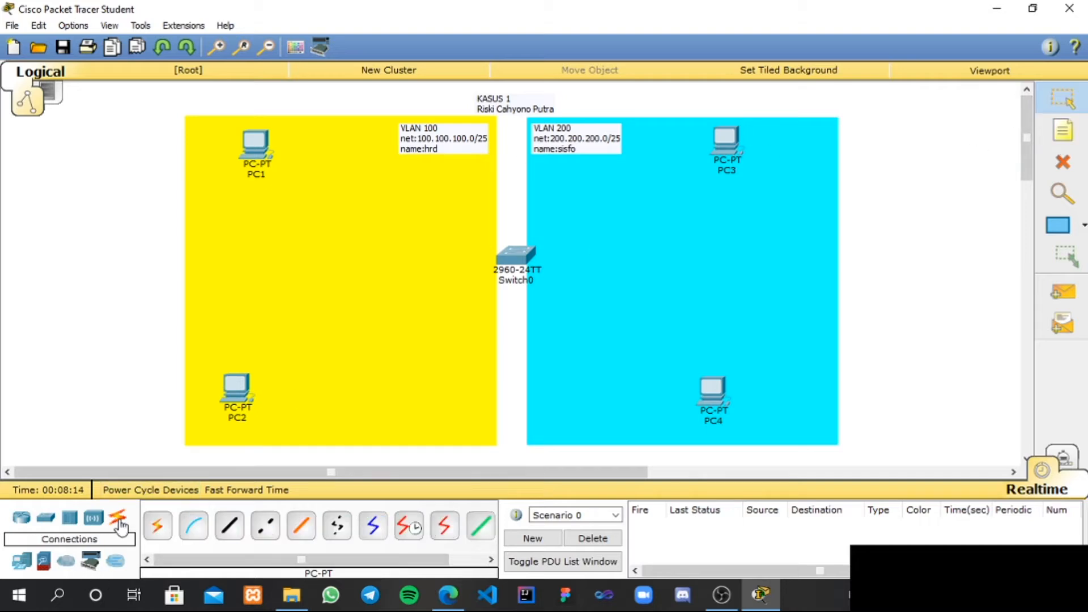
{"action": "left_click", "coordinate": [230, 526]}
{"action": "left_click", "coordinate": [254, 146]}
{"action": "left_click", "coordinate": [278, 171]}
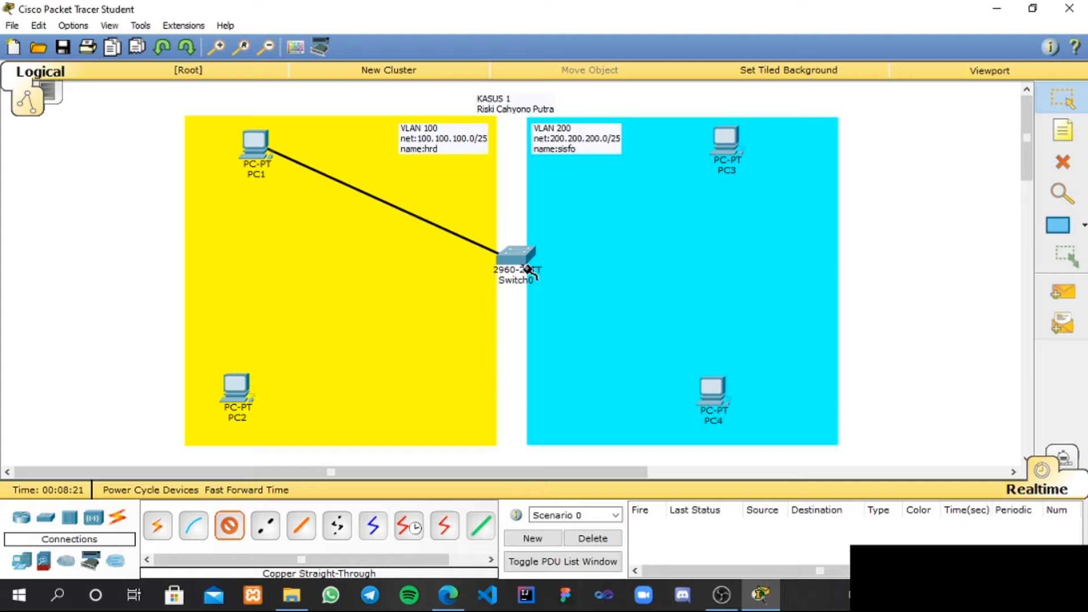
{"action": "left_click", "coordinate": [516, 252]}
{"action": "left_click", "coordinate": [539, 29]}
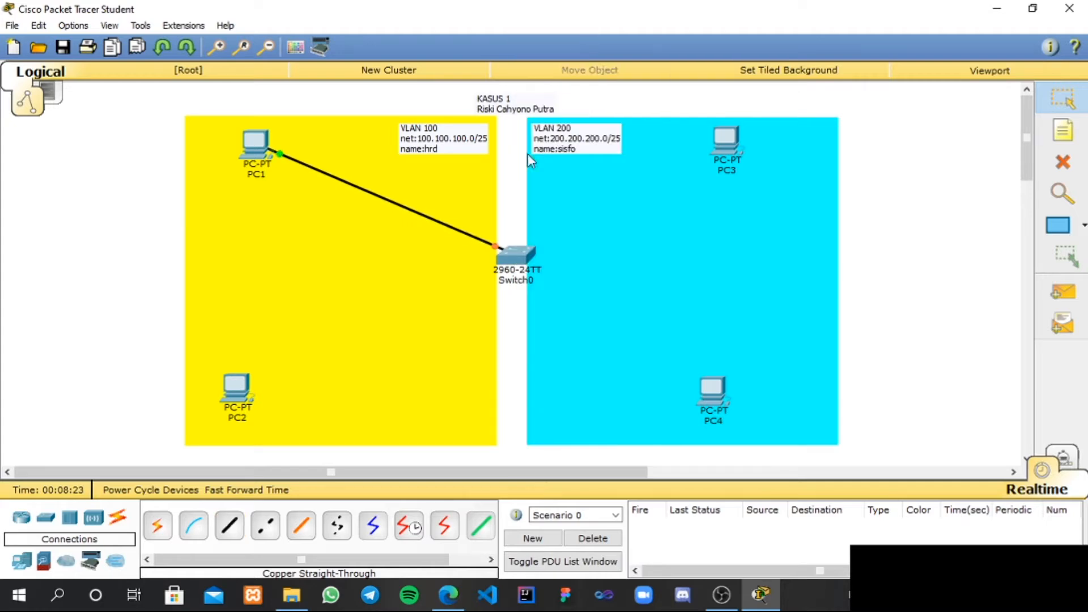
Connect PC2's FastEthernet0 to the switch's FastEthernet0/2 with a copper straight-through cable
{"action": "left_click", "coordinate": [230, 530]}
{"action": "left_click", "coordinate": [236, 388]}
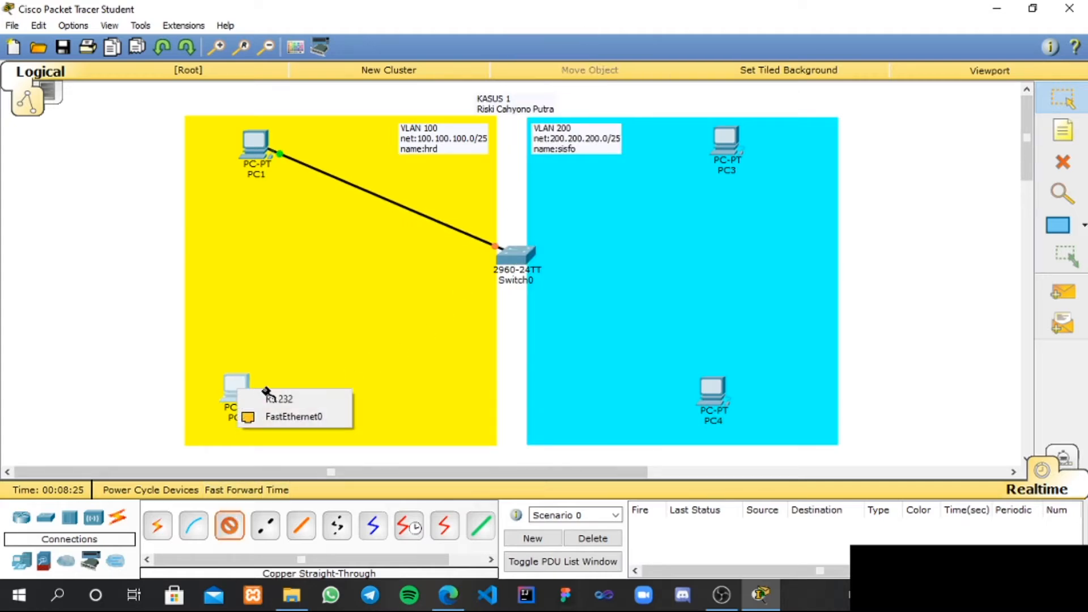
{"action": "left_click", "coordinate": [284, 413]}
{"action": "left_click", "coordinate": [514, 254]}
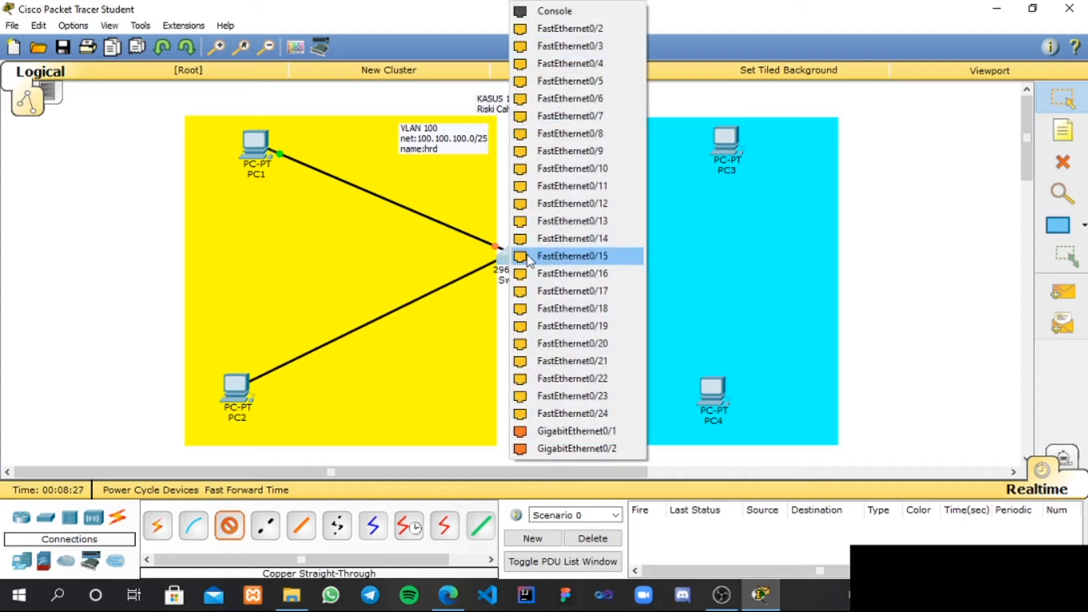
{"action": "left_click", "coordinate": [584, 30]}
Connect PC3's FastEthernet0 to the switch's FastEthernet0/3 with a copper straight-through cable
{"action": "left_click", "coordinate": [230, 529]}
{"action": "left_click", "coordinate": [725, 150]}
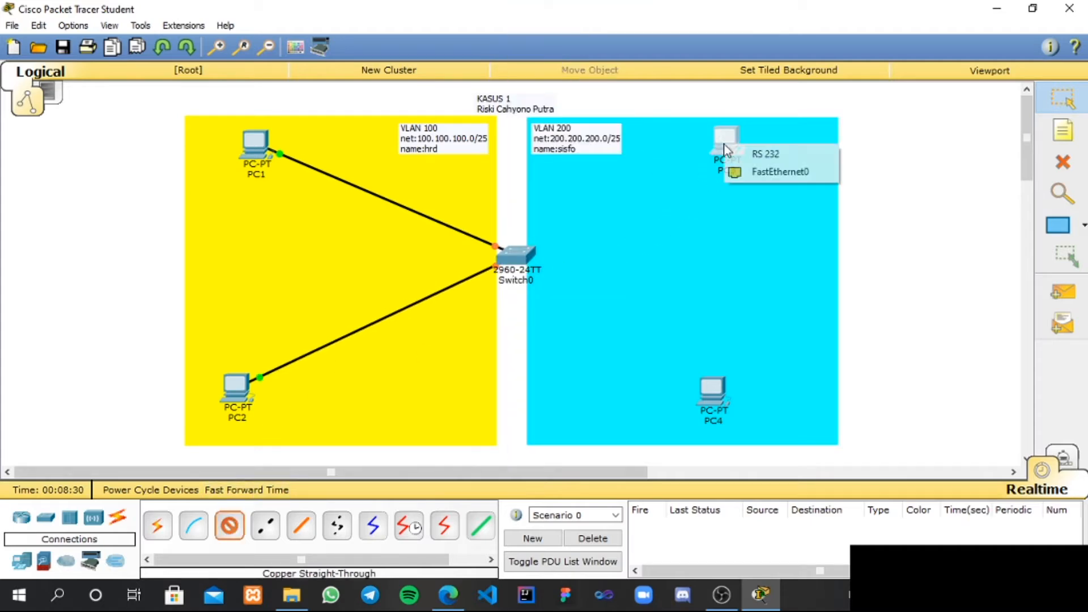
{"action": "left_click", "coordinate": [740, 173]}
{"action": "left_click", "coordinate": [516, 260]}
{"action": "left_click", "coordinate": [577, 28]}
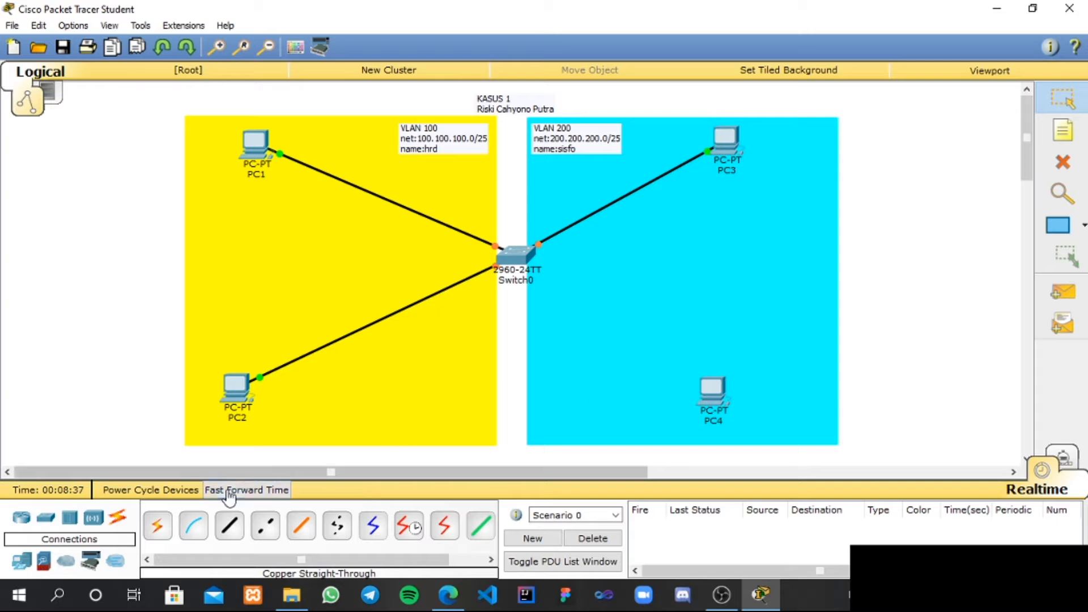
Connect PC4's FastEthernet0 to the switch's FastEthernet0/4 with a copper straight-through cable
{"action": "left_click", "coordinate": [229, 526]}
{"action": "left_click", "coordinate": [713, 401]}
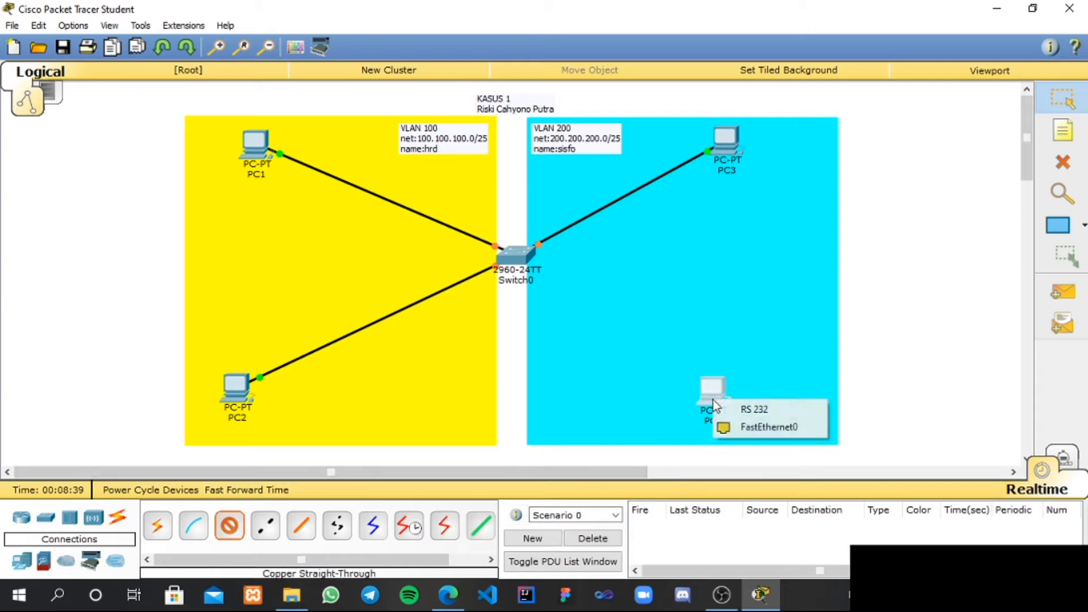
{"action": "left_click", "coordinate": [748, 426]}
{"action": "left_click", "coordinate": [513, 255]}
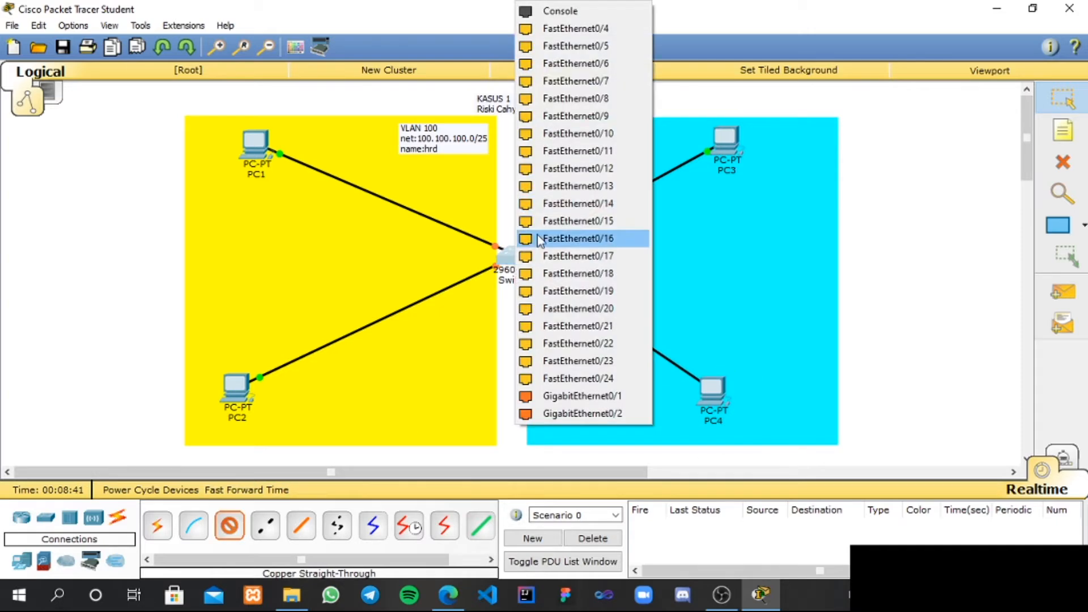
{"action": "left_click", "coordinate": [551, 29]}
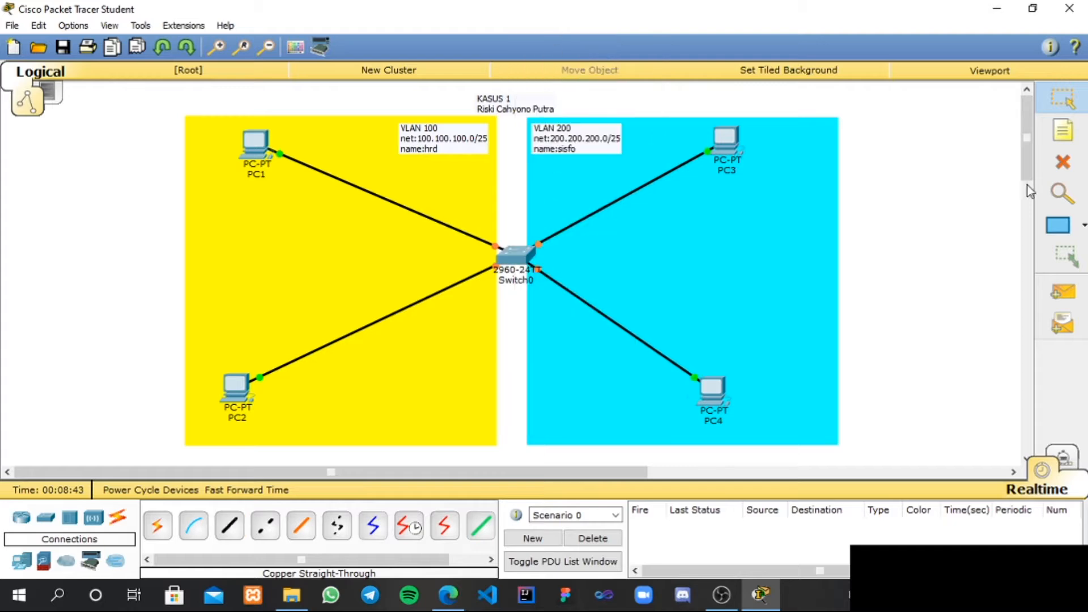
Label the cables in the yellow rectangle with notes: "fa 0/1" on PC1's link and "fa 0/2" on PC2's link
{"action": "left_click", "coordinate": [1077, 126]}
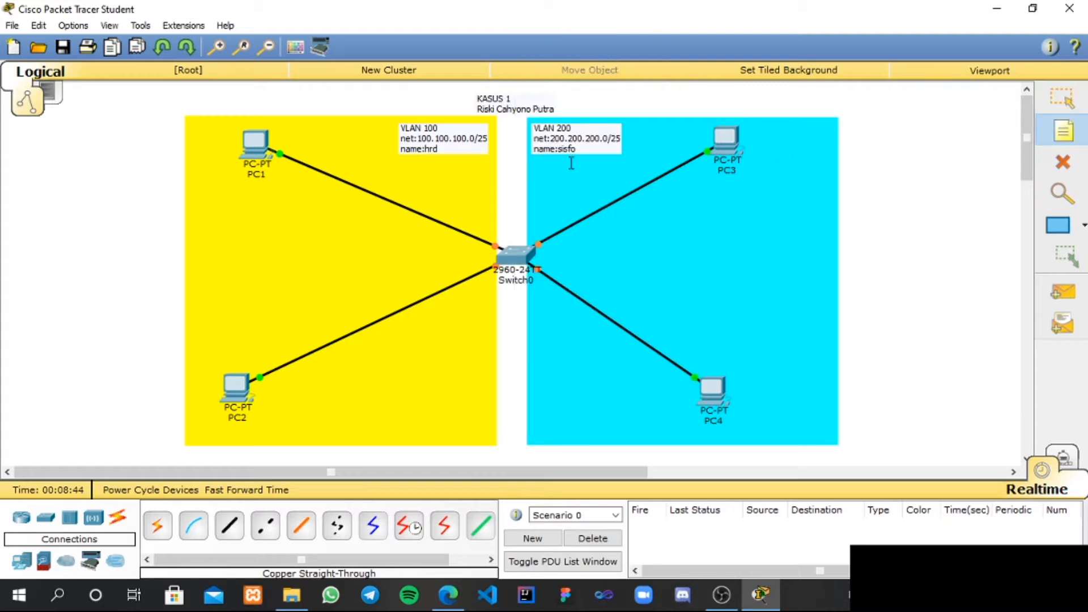
{"action": "left_click", "coordinate": [375, 204]}
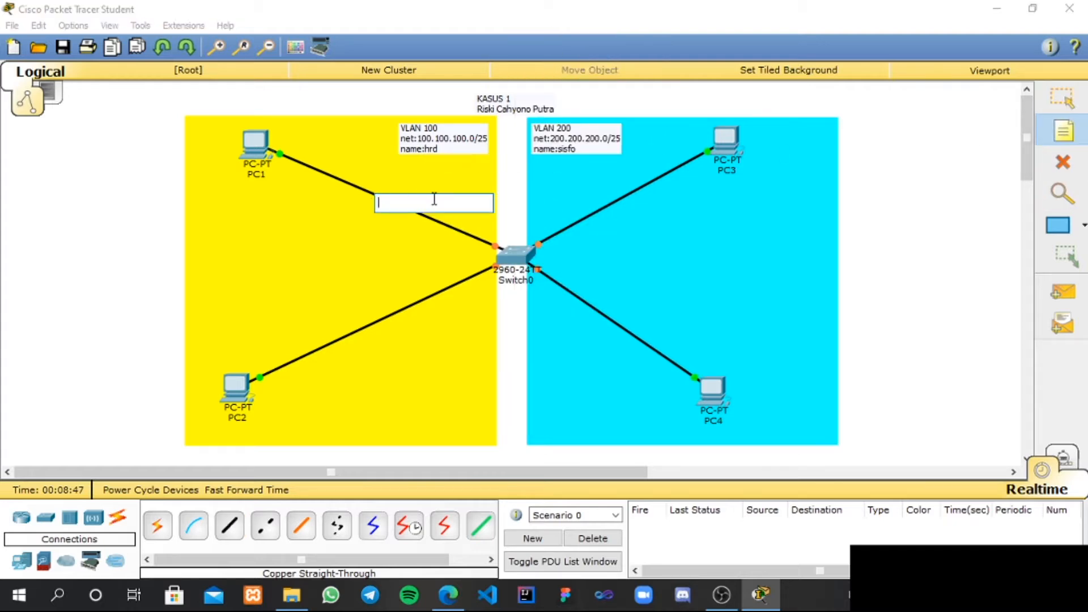
{"action": "type", "text": "fa 0/1"}
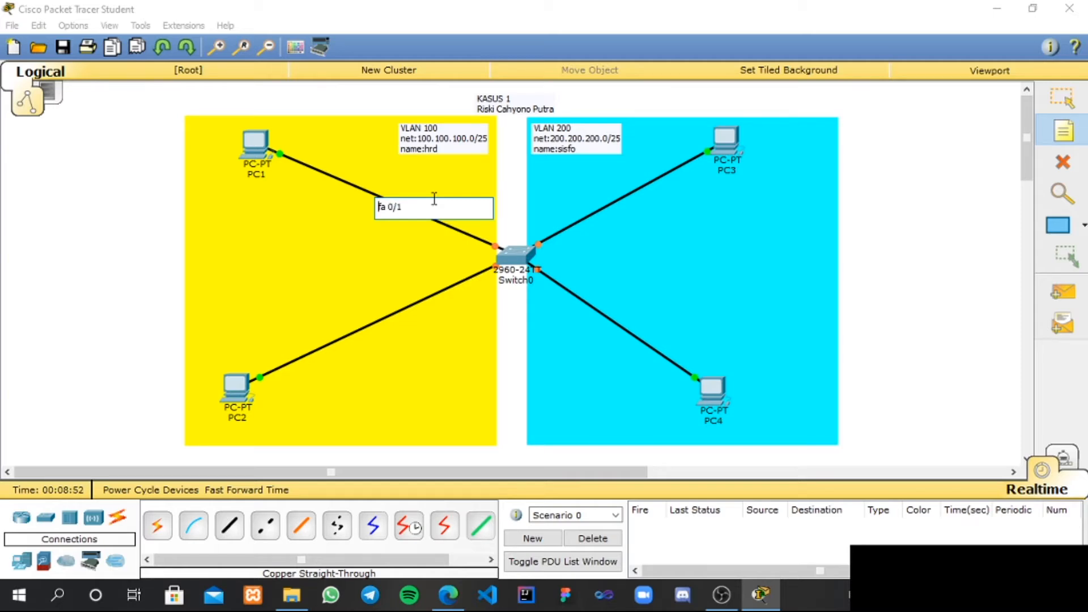
{"action": "key", "text": "ctrl+a"}
{"action": "key", "text": "ctrl+c"}
{"action": "left_click", "coordinate": [381, 326]}
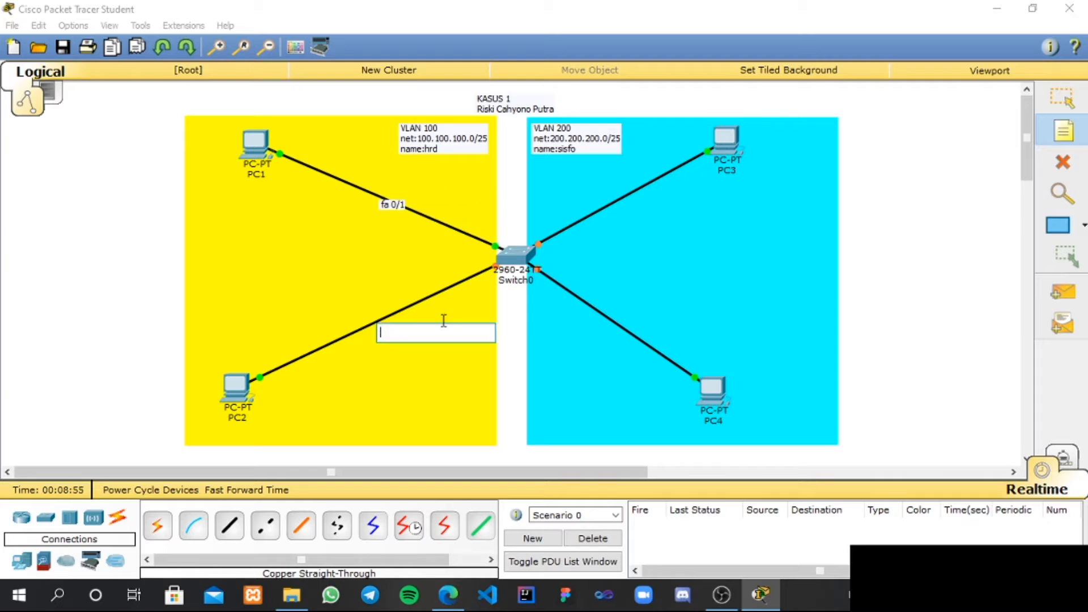
{"action": "key", "text": "ctrl+v"}
{"action": "key", "text": "BackSpace"}
{"action": "type", "text": "2"}
Label the cables in the cyan rectangle with notes: "fa 0/3" by PC3's link and "fa 0/4" by PC4's link
{"action": "left_click", "coordinate": [628, 209]}
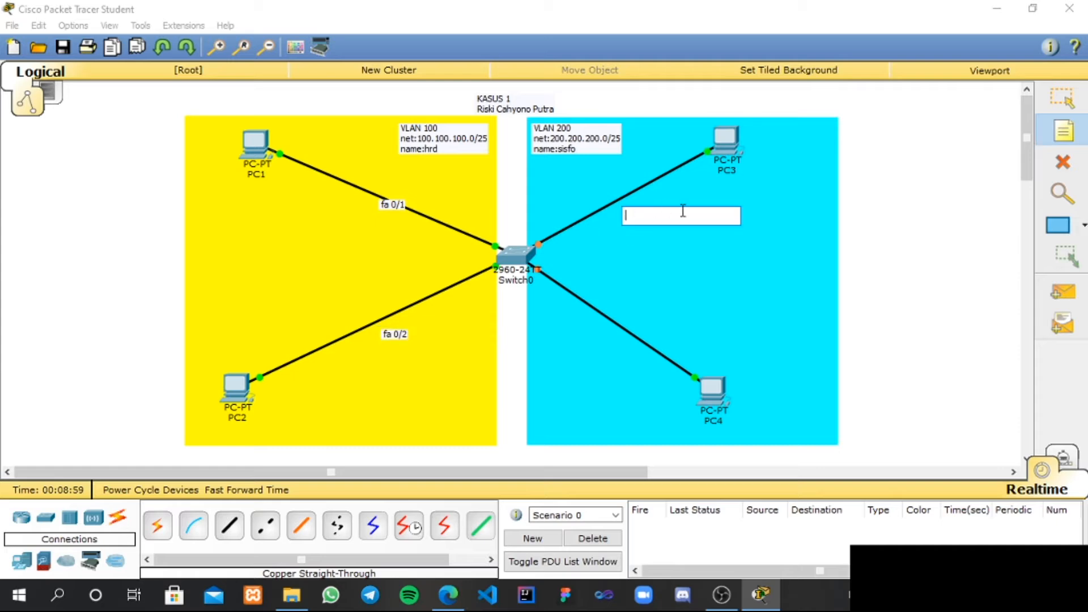
{"action": "key", "text": "ctrl+v"}
{"action": "key", "text": "BackSpace"}
{"action": "type", "text": "3"}
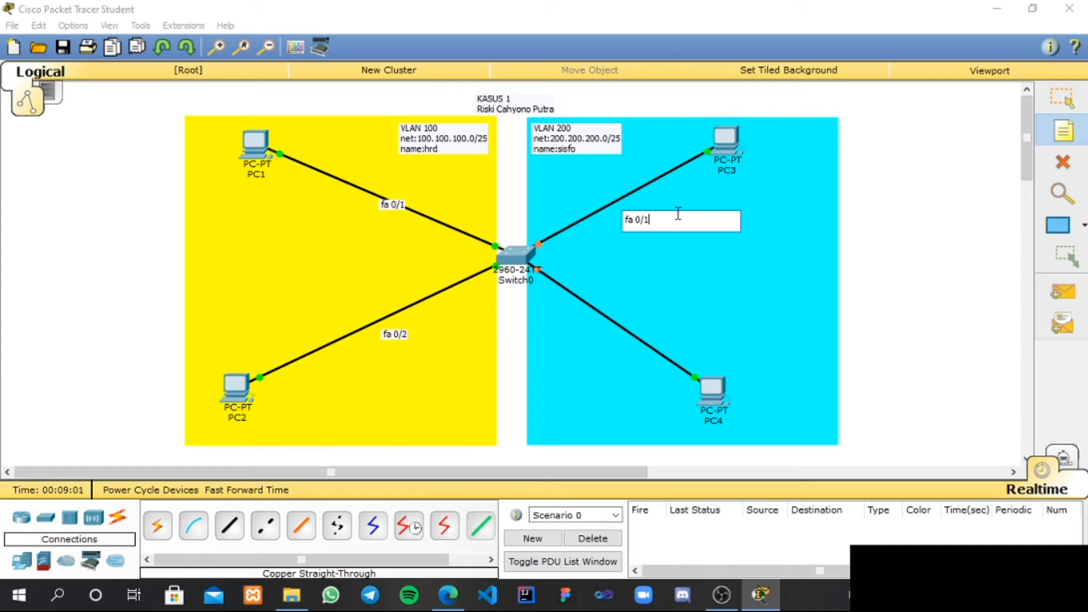
{"action": "left_click", "coordinate": [602, 339]}
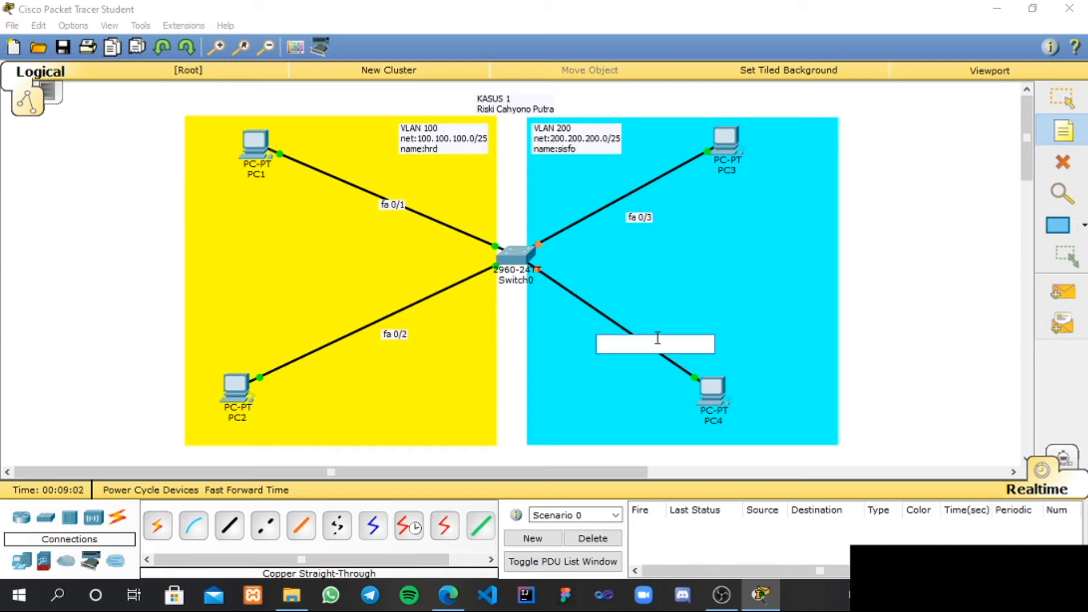
{"action": "key", "text": "ctrl+v"}
{"action": "key", "text": "BackSpace"}
{"action": "type", "text": "4"}
{"action": "left_click", "coordinate": [1071, 101]}
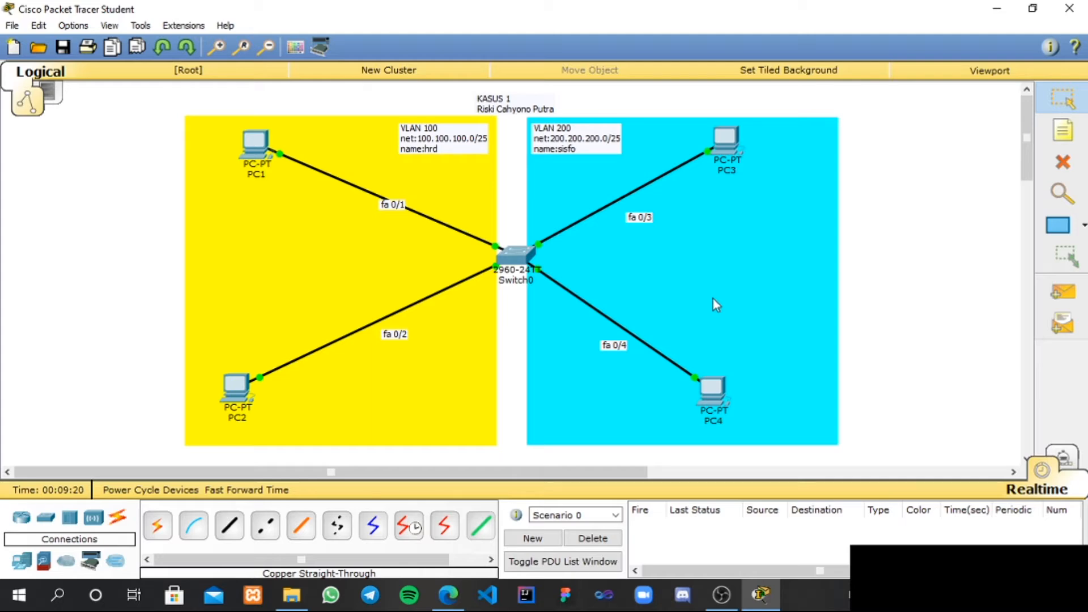
Open the switch's command line interface and enter privileged mode with the enable command
{"action": "left_click", "coordinate": [521, 256]}
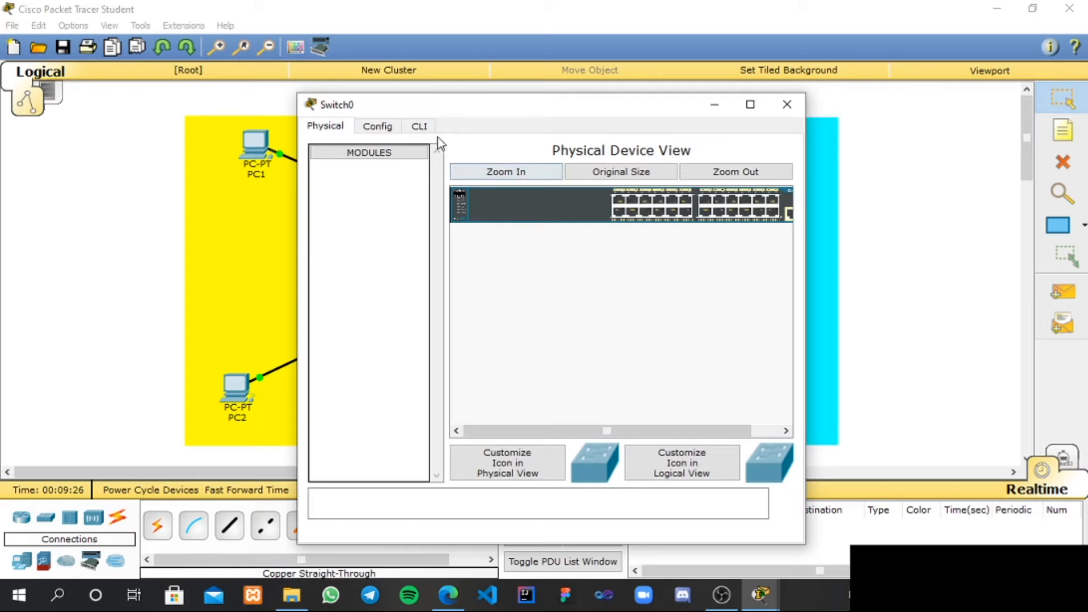
{"action": "left_click", "coordinate": [420, 127]}
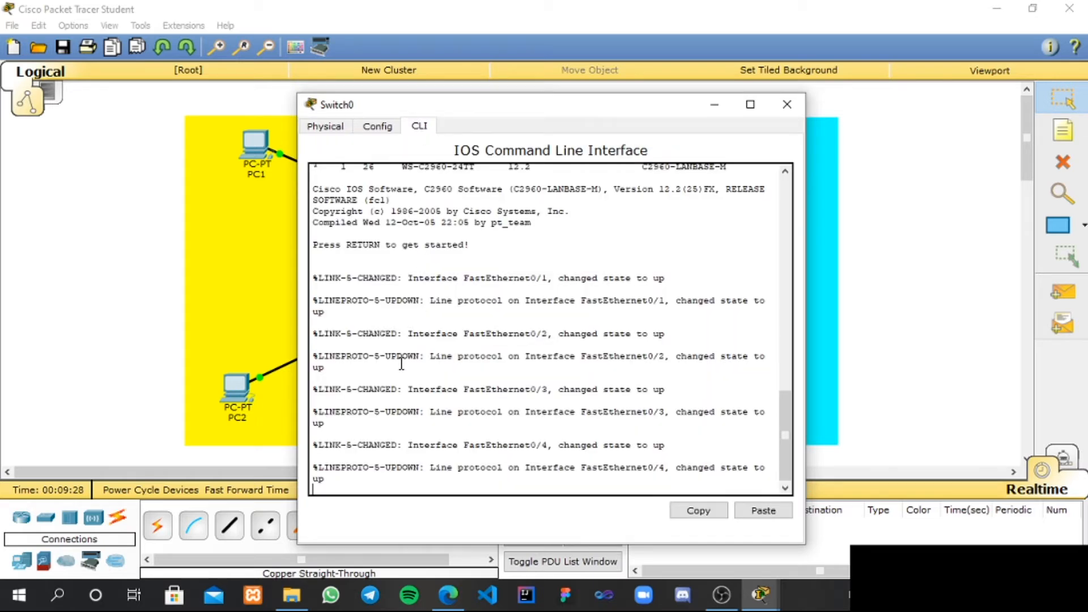
{"action": "key", "text": "Return"}
{"action": "type", "text": "ena"}
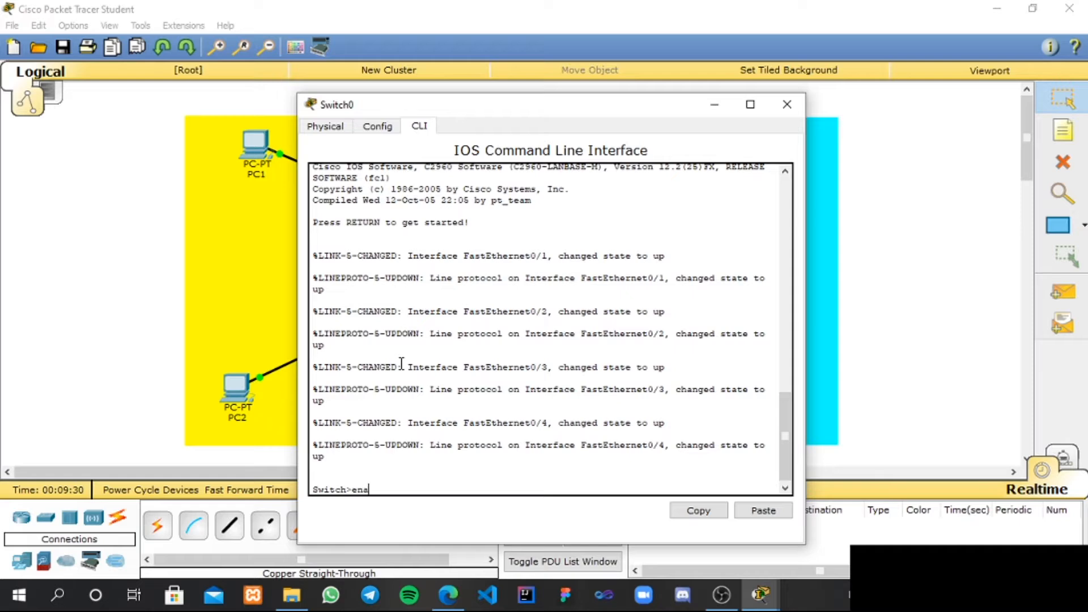
{"action": "type", "text": "ble"}
{"action": "key", "text": "Return"}
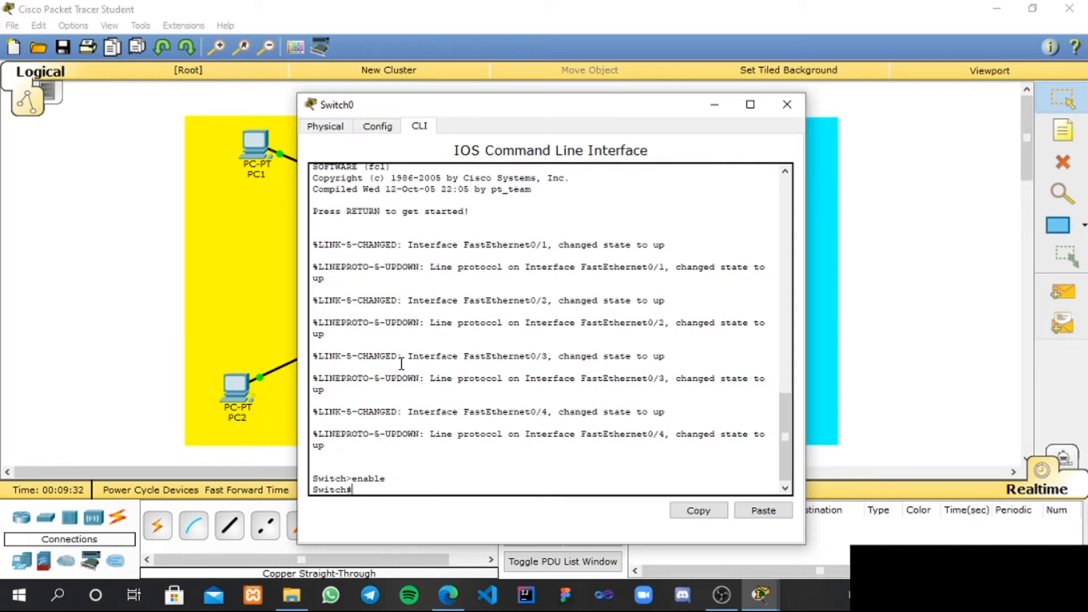
Enter global configuration mode on the switch and set its hostname to sw-lt2
{"action": "type", "text": "configure terminal"}
{"action": "key", "text": "Return"}
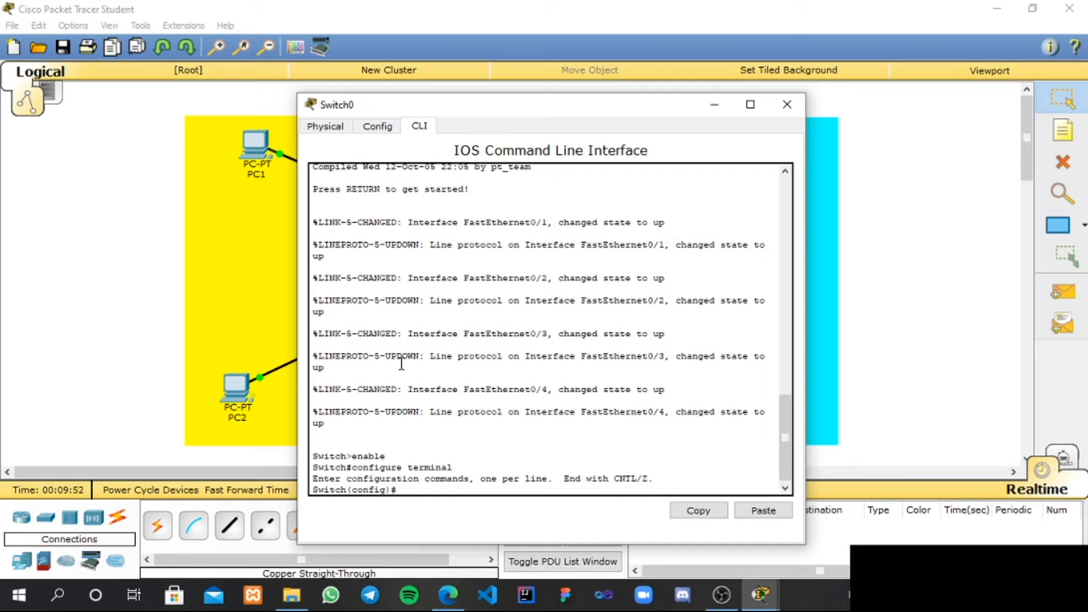
{"action": "type", "text": "hostname sw-lt2"}
{"action": "key", "text": "Return"}
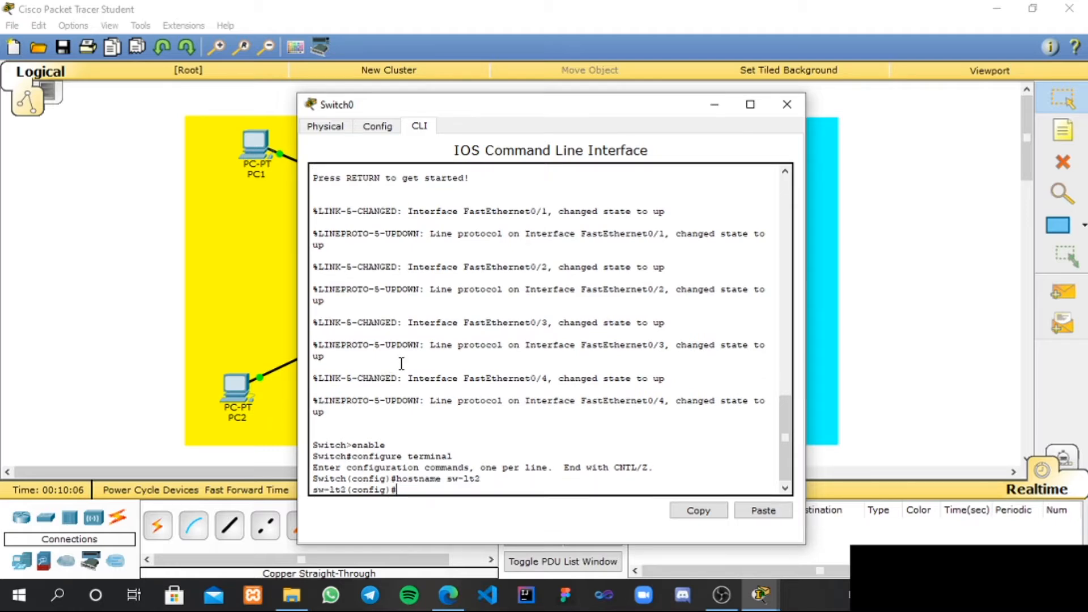
Create VLAN 100 on the switch, name it hrd, and return to global configuration mode
{"action": "type", "text": "vlan 100"}
{"action": "key", "text": "Return"}
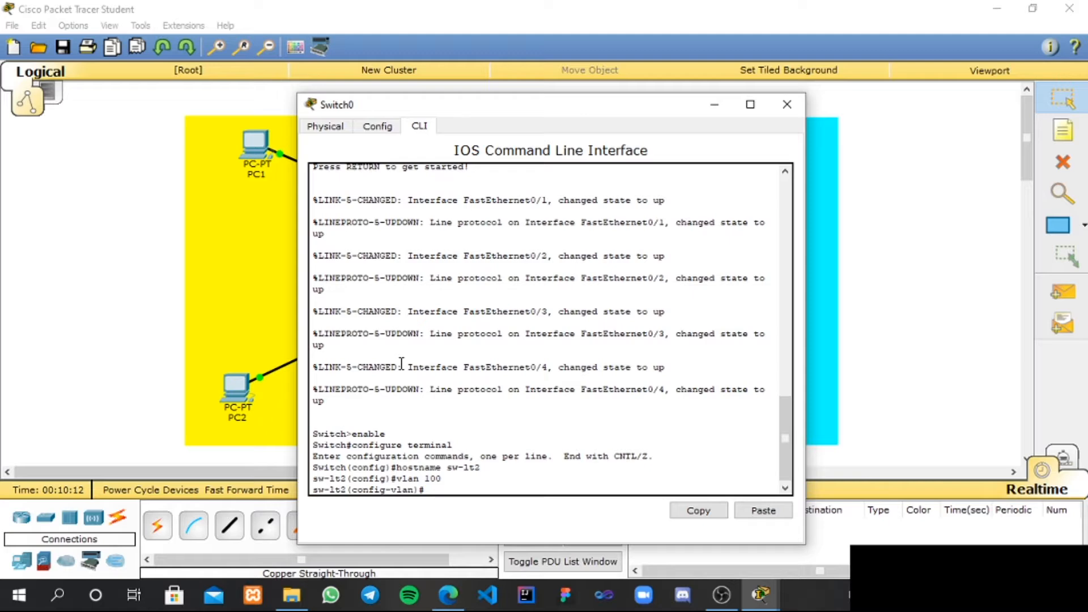
{"action": "type", "text": "name hrd"}
{"action": "key", "text": "Return"}
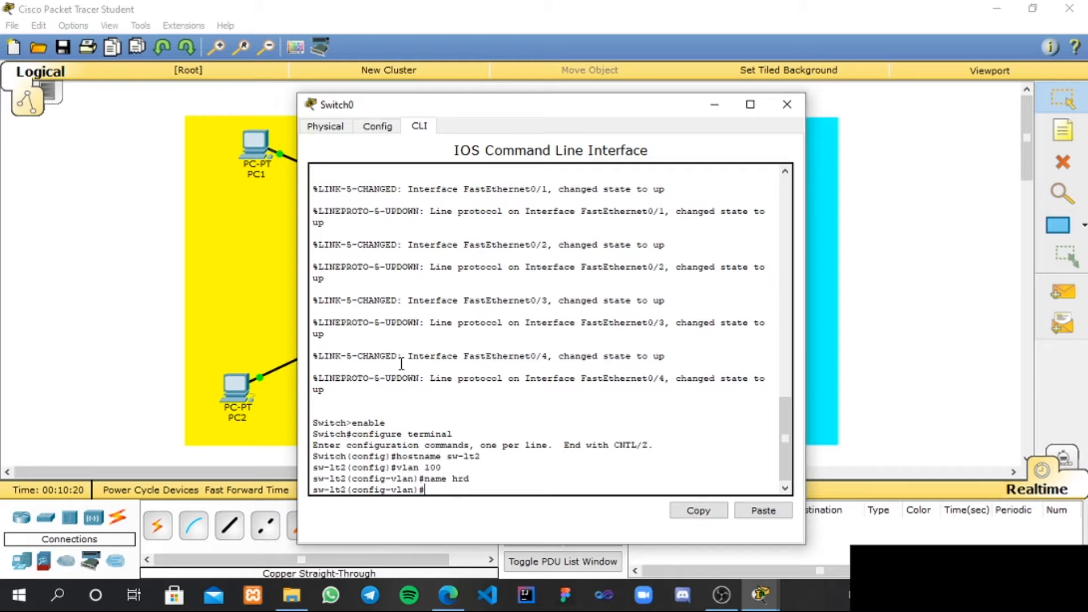
{"action": "type", "text": "exit"}
{"action": "key", "text": "Return"}
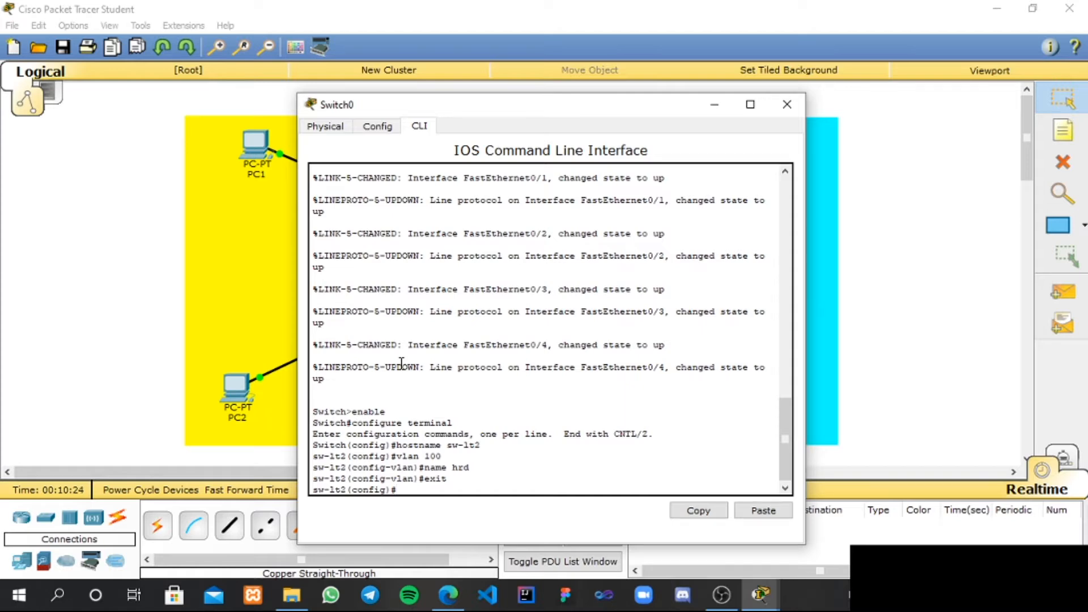
Create VLAN 200 on the switch, name it sisfo, and return to global configuration mode
{"action": "type", "text": "vlan 200"}
{"action": "key", "text": "Return"}
{"action": "type", "text": "name sisfo"}
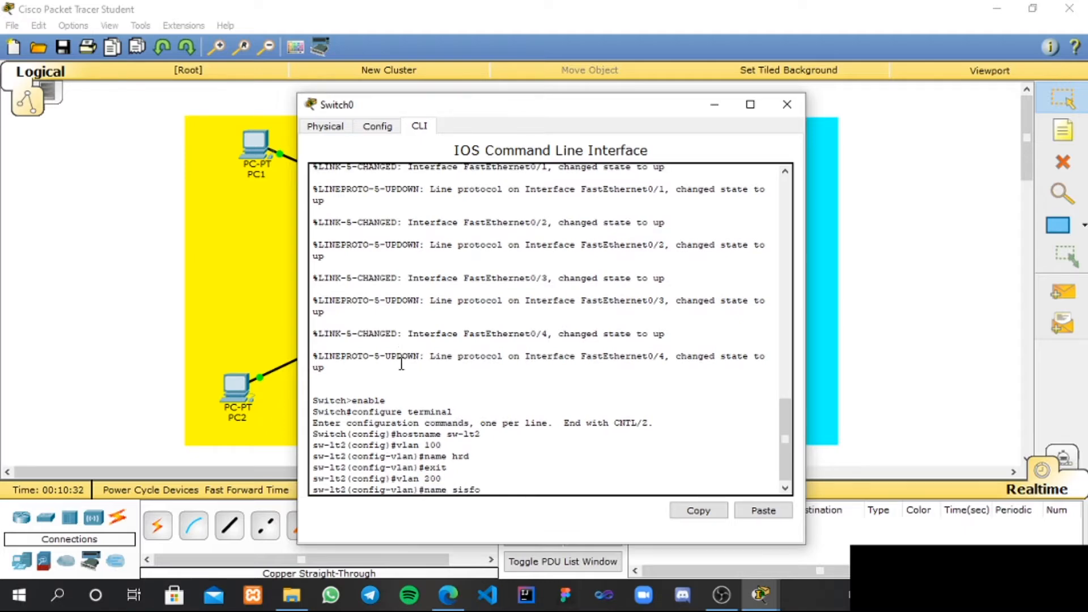
{"action": "key", "text": "Return"}
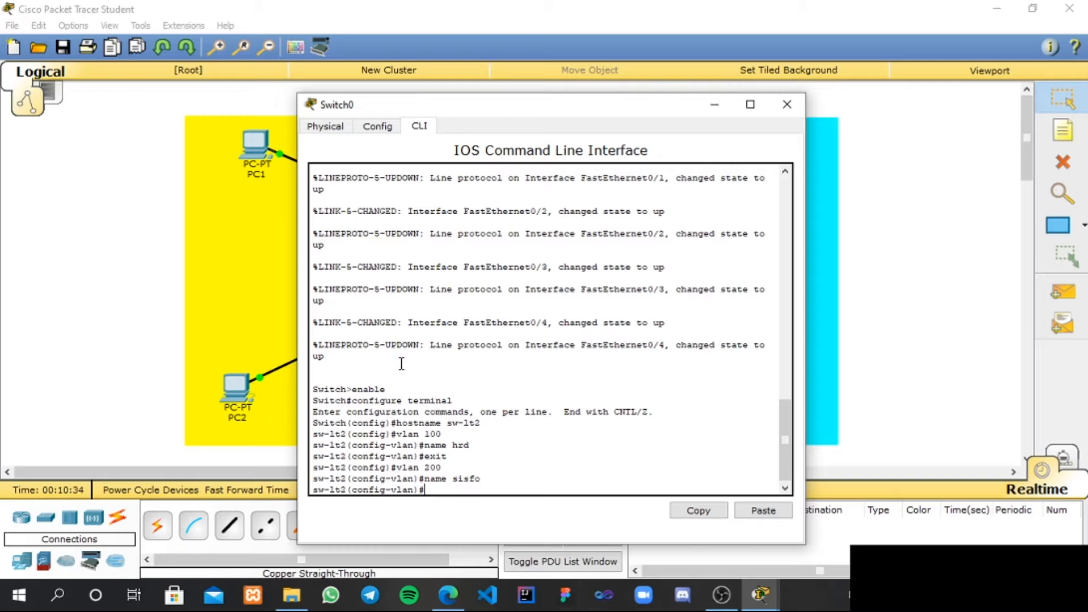
{"action": "type", "text": "exit"}
{"action": "key", "text": "Return"}
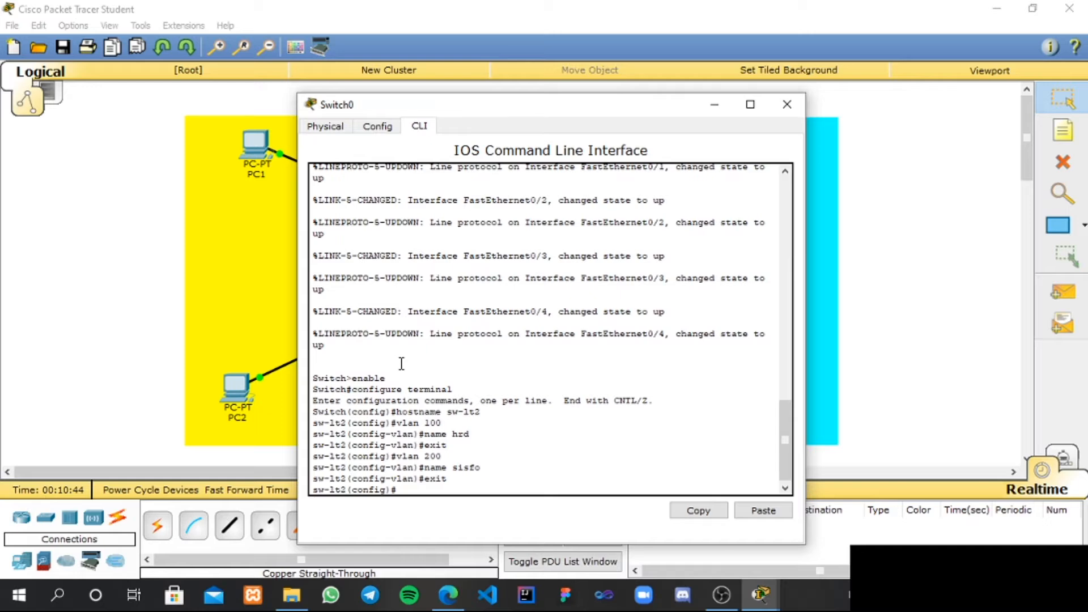
Assign interface fastEthernet 0/1 to access VLAN 100 and exit the interface configuration
{"action": "type", "text": "interface fastEthernet"}
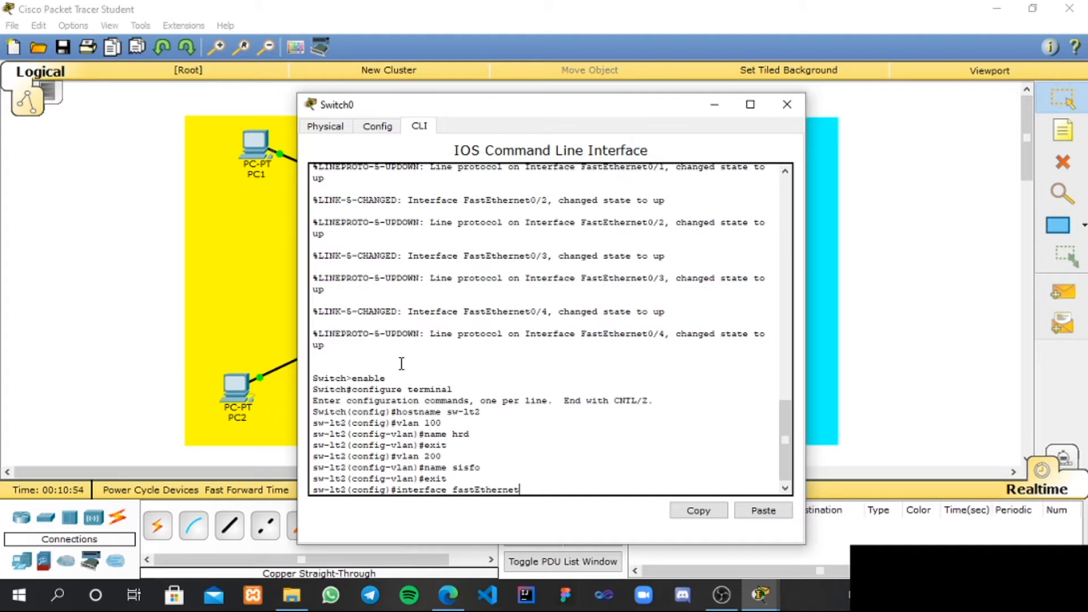
{"action": "type", "text": " 0/1"}
{"action": "key", "text": "Right"}
{"action": "key", "text": "Right"}
{"action": "key", "text": "Right"}
{"action": "key", "text": "Right"}
{"action": "key", "text": "Right"}
{"action": "key", "text": "Right"}
{"action": "key", "text": "Right"}
{"action": "key", "text": "Right"}
{"action": "key", "text": "Right"}
{"action": "key", "text": "Right"}
{"action": "key", "text": "Return"}
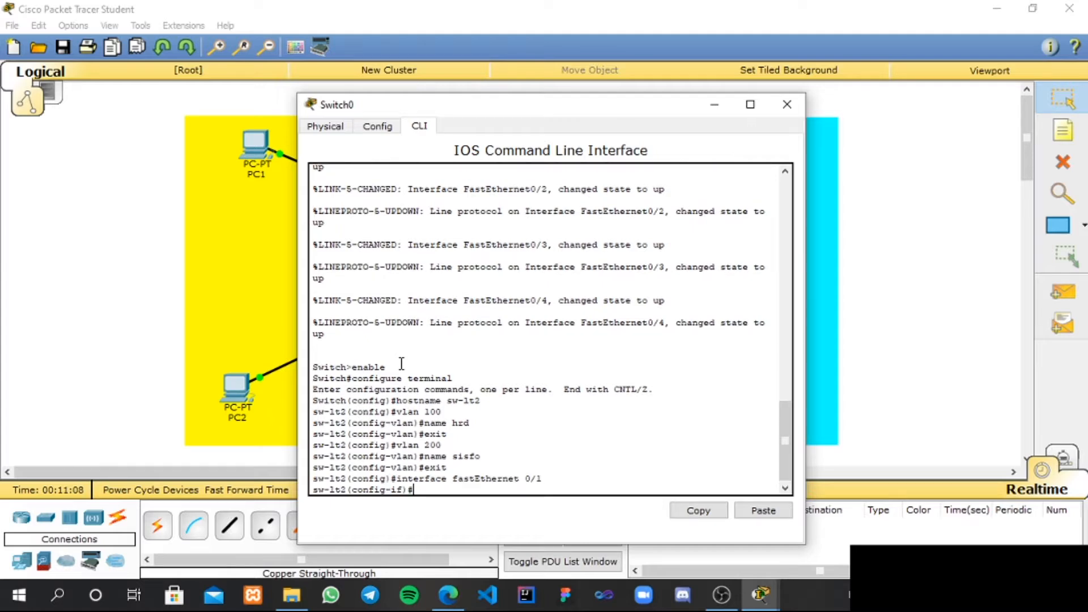
{"action": "type", "text": "switchport access vlan 100"}
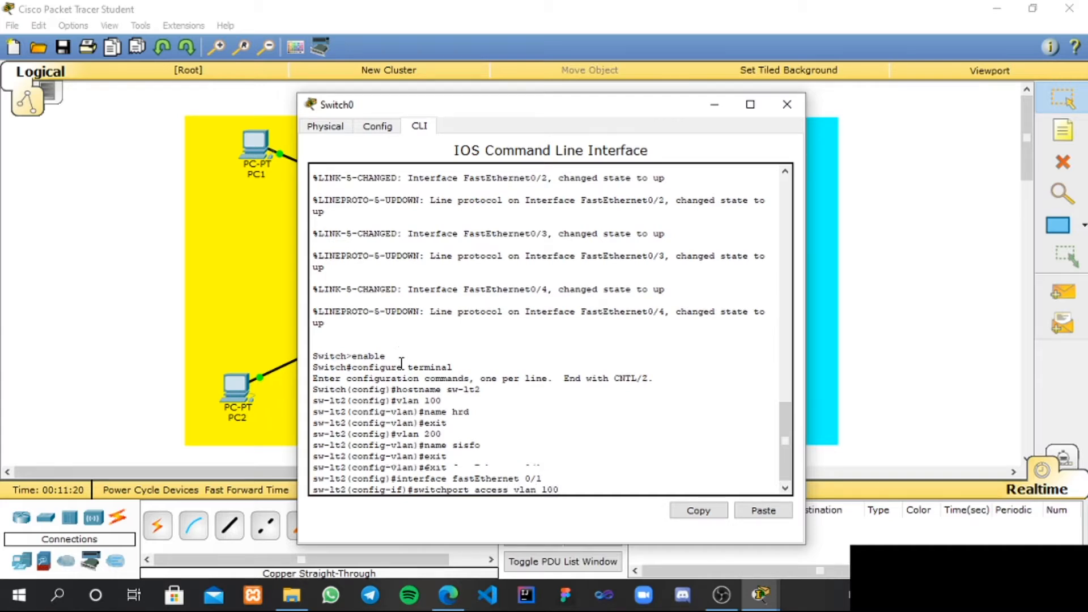
{"action": "key", "text": "Return"}
{"action": "type", "text": "exit"}
{"action": "key", "text": "Return"}
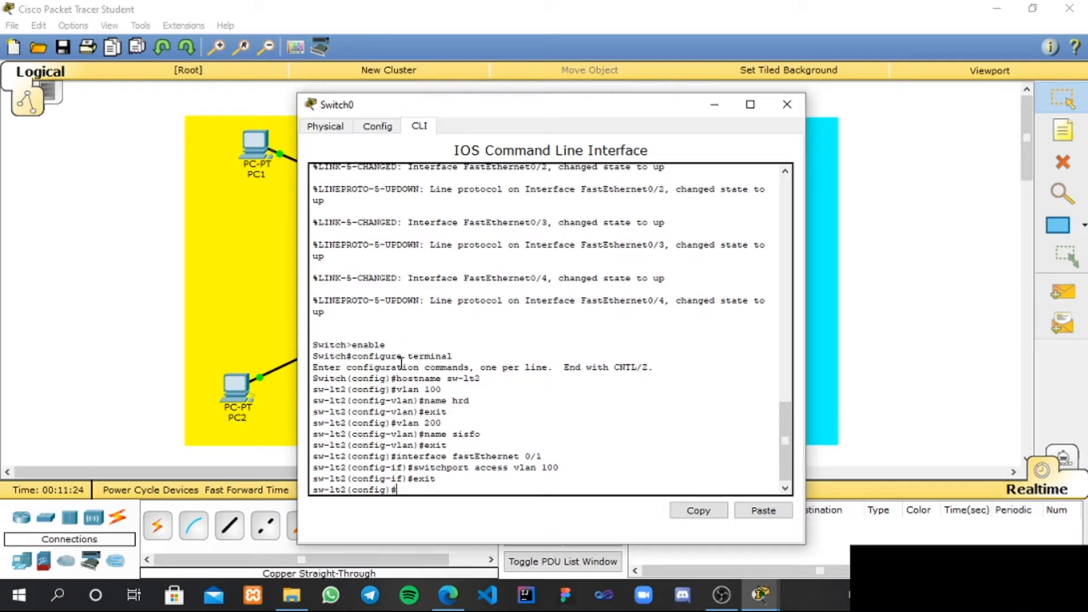
Assign interface fastEthernet 0/2 to access VLAN 100 and exit the interface configuration
{"action": "type", "text": "interface"}
{"action": "type", "text": " fas"}
{"action": "type", "text": "tEther"}
{"action": "type", "text": "b"}
{"action": "type", "text": "net 0"}
{"action": "type", "text": "/2"}
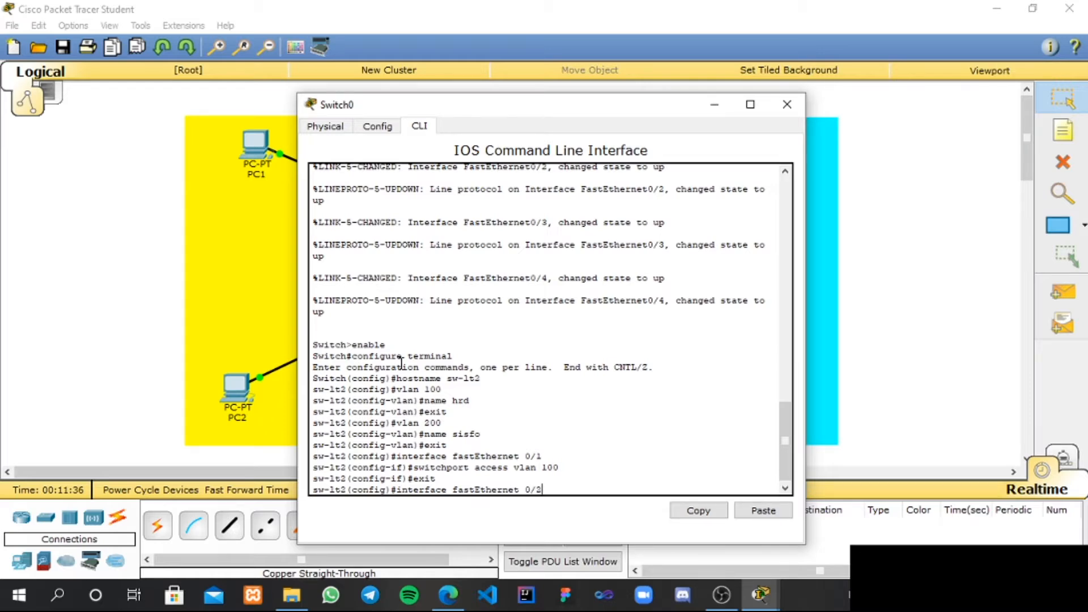
{"action": "key", "text": "Return"}
{"action": "type", "text": "swi"}
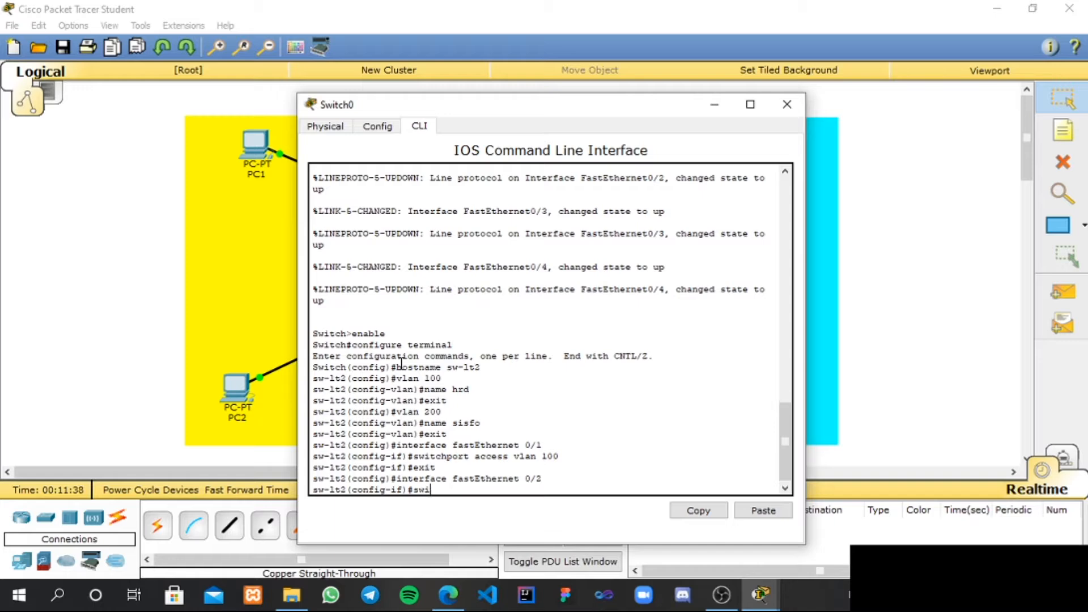
{"action": "type", "text": "tchport acces vlan 100"}
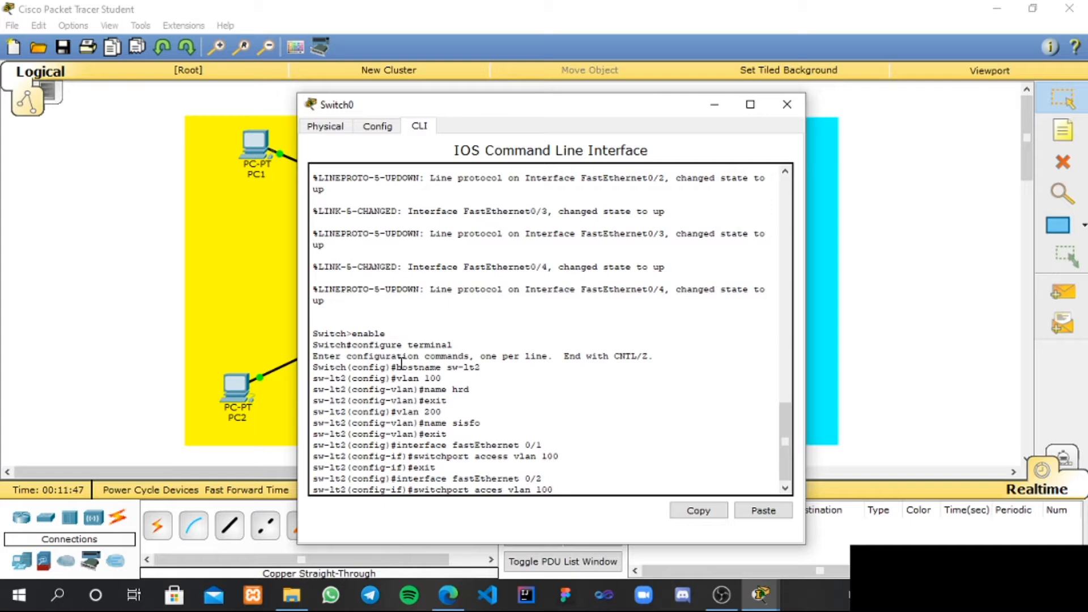
{"action": "key", "text": "Return"}
{"action": "type", "text": "exit"}
{"action": "key", "text": "Return"}
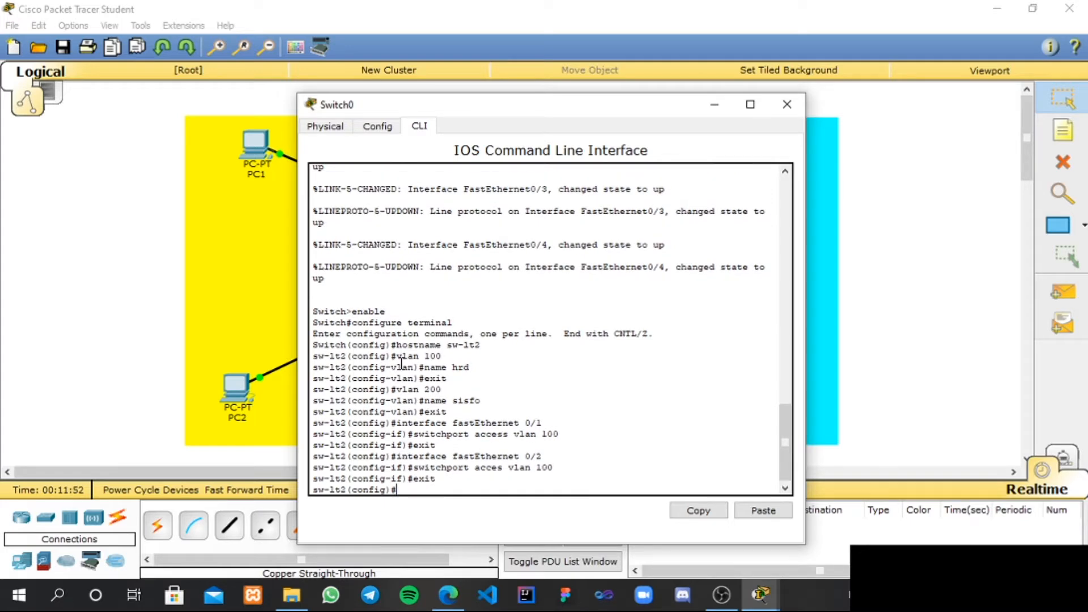
Assign interface fastEthernet 0/3 to access VLAN 200 and exit the interface configuration
{"action": "type", "text": "interface fastEthernet 0/3"}
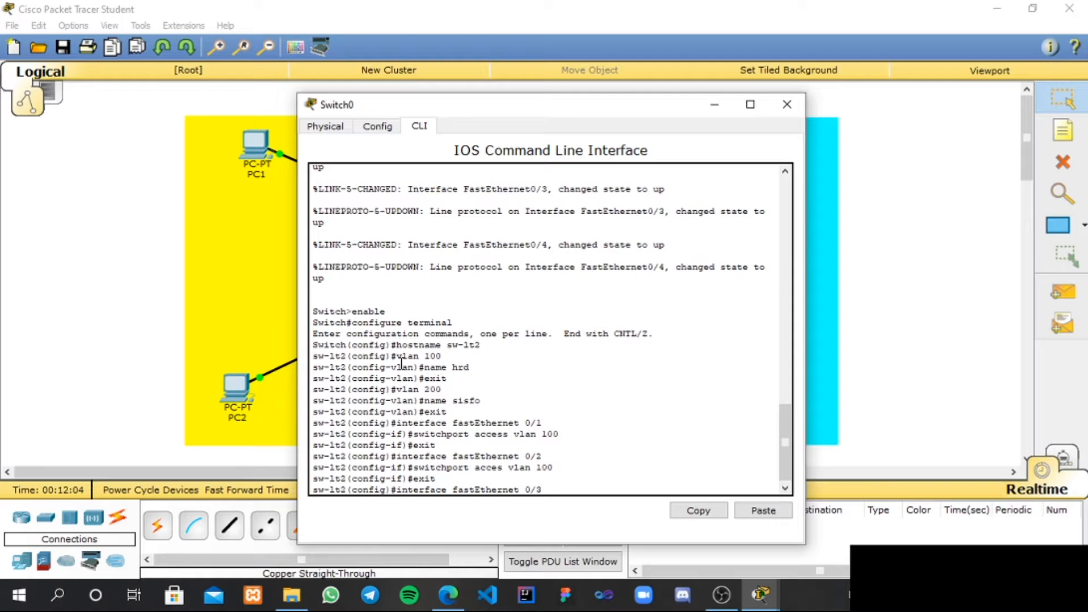
{"action": "key", "text": "Return"}
{"action": "type", "text": "switchpo"}
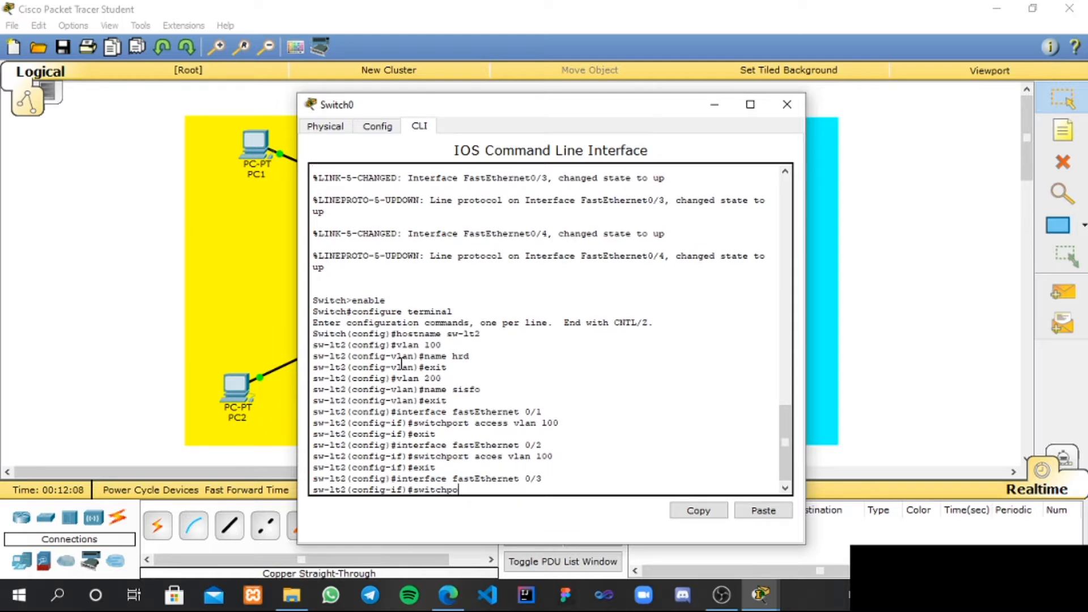
{"action": "type", "text": "rt access vlan 200"}
{"action": "key", "text": "Return"}
{"action": "type", "text": "exit"}
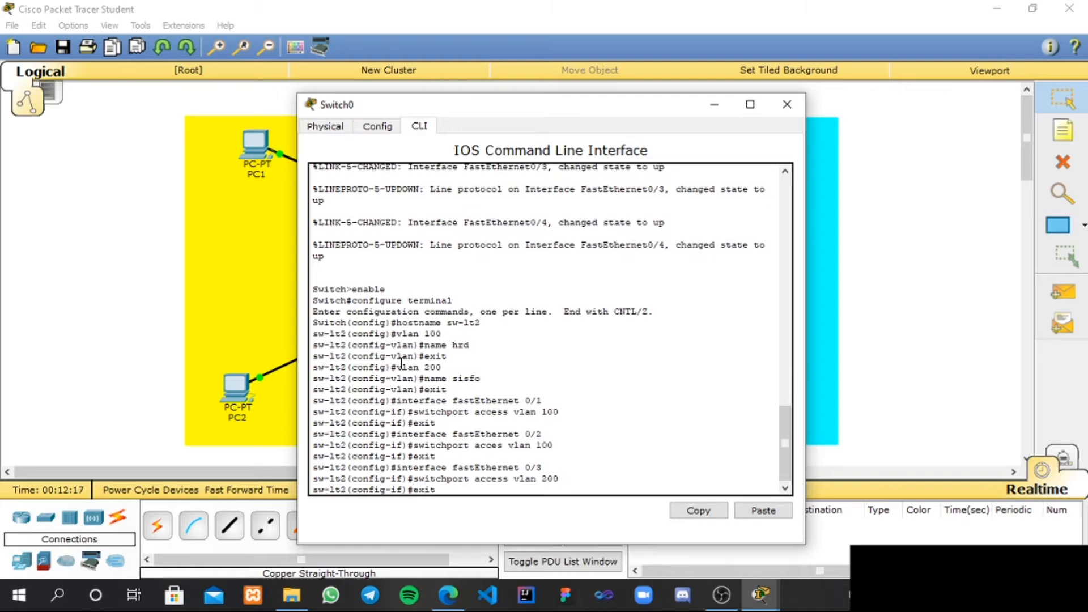
{"action": "key", "text": "Return"}
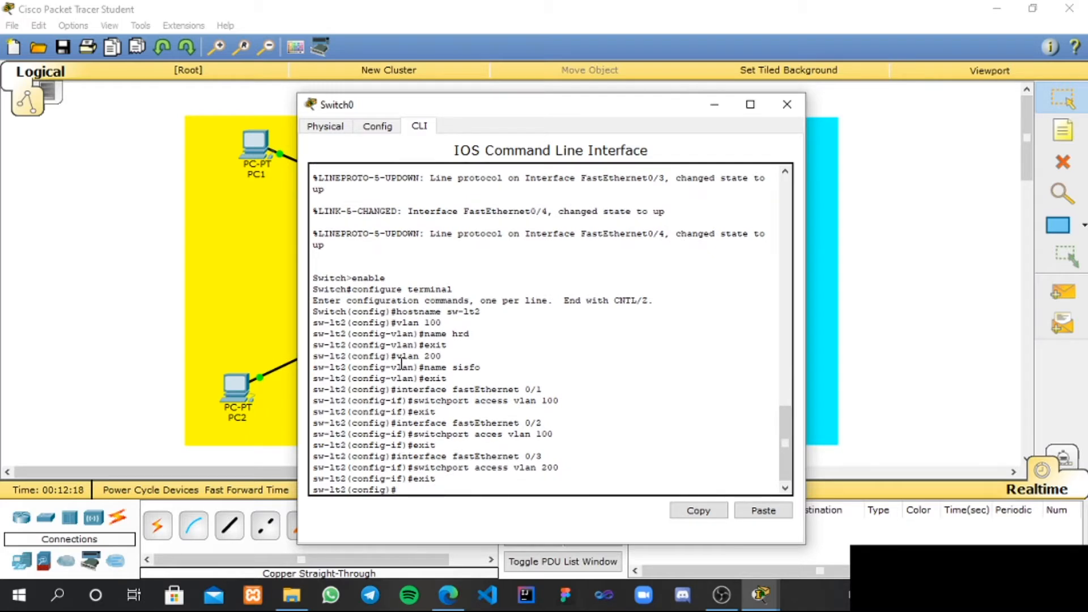
Assign interface fastEthernet 0/4 to access VLAN 200 and exit the interface configuration
{"action": "type", "text": "interface fastEthernet 0/4"}
{"action": "key", "text": "Return"}
{"action": "type", "text": "swit"}
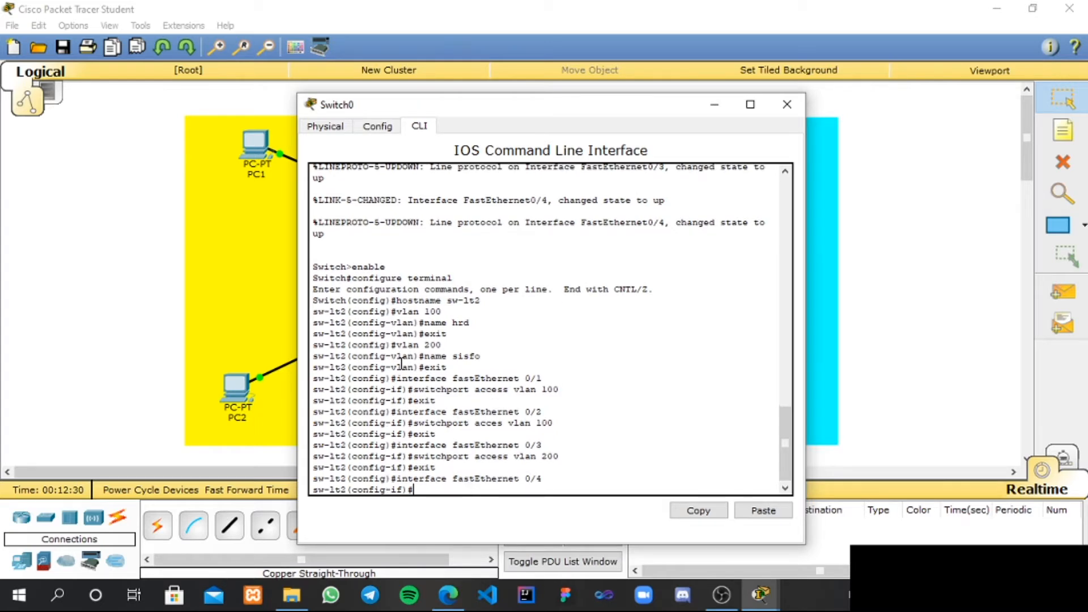
{"action": "type", "text": "chport access vlan 200"}
{"action": "key", "text": "Return"}
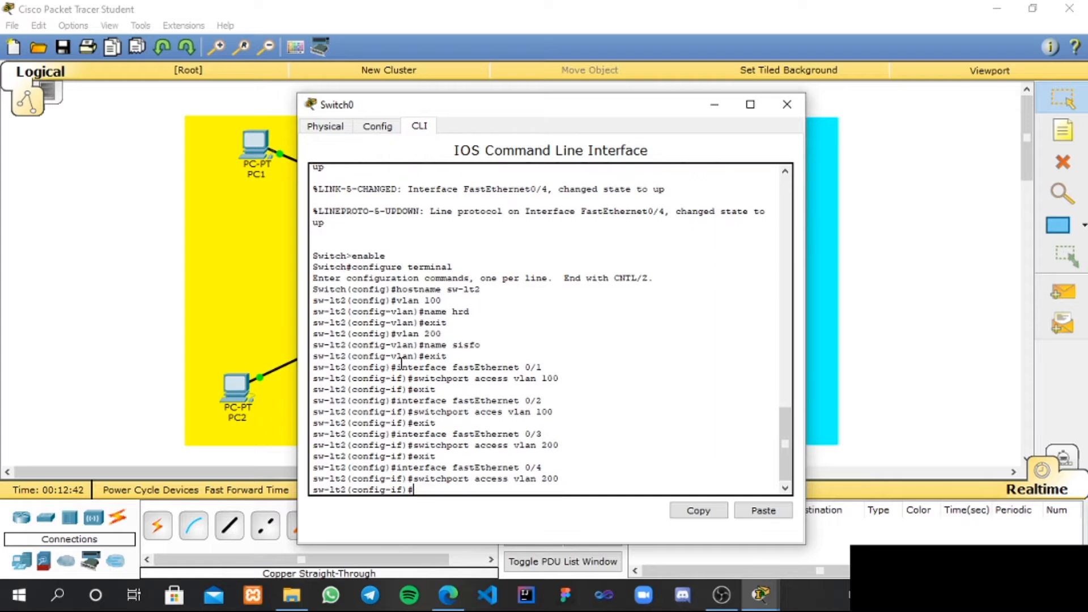
{"action": "type", "text": "exit"}
{"action": "key", "text": "Return"}
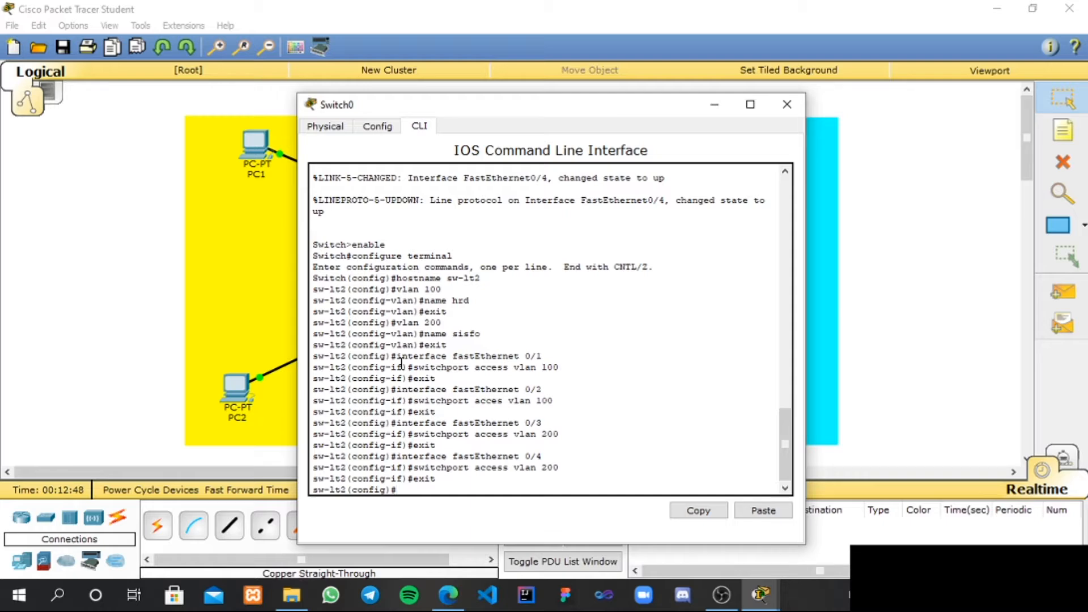
Leave global configuration mode, check the VLAN port assignments with show vlan brief, and close the switch window
{"action": "type", "text": "exit"}
{"action": "key", "text": "Return"}
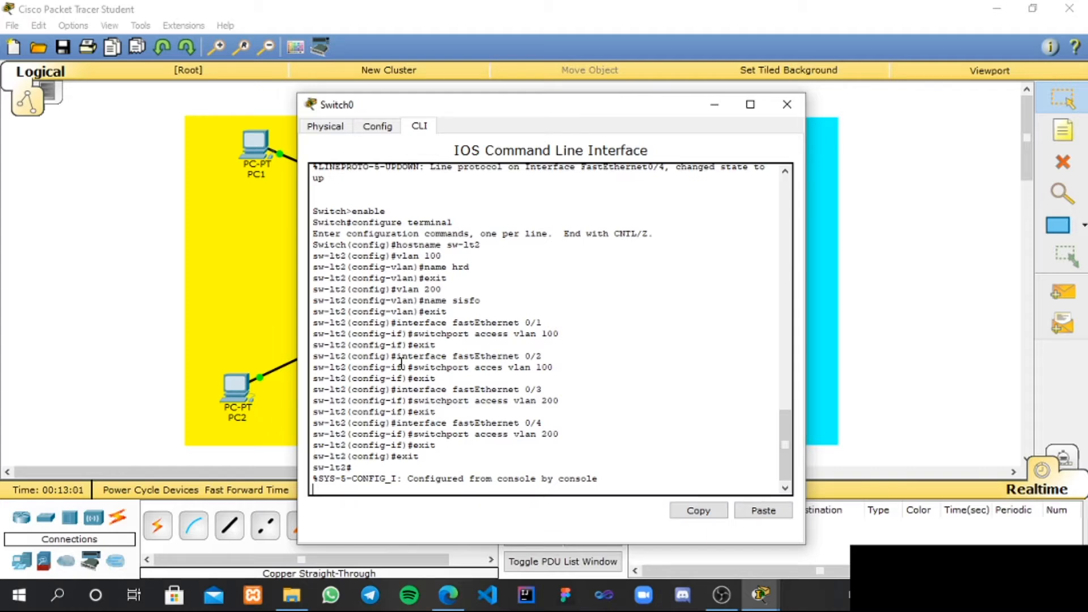
{"action": "type", "text": "show vlan brief"}
{"action": "key", "text": "Return"}
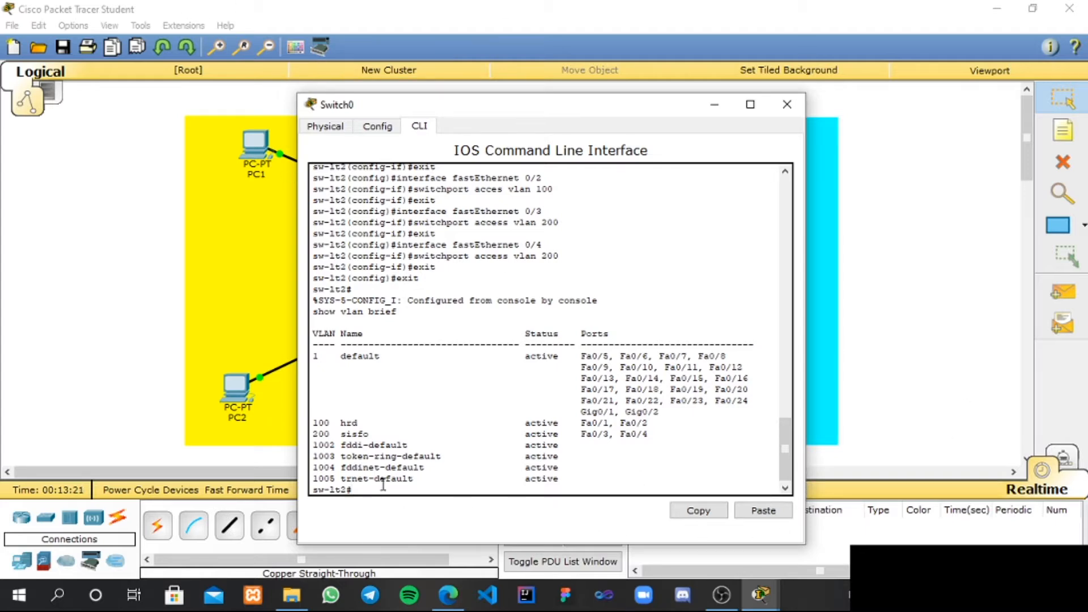
{"action": "left_click", "coordinate": [791, 105]}
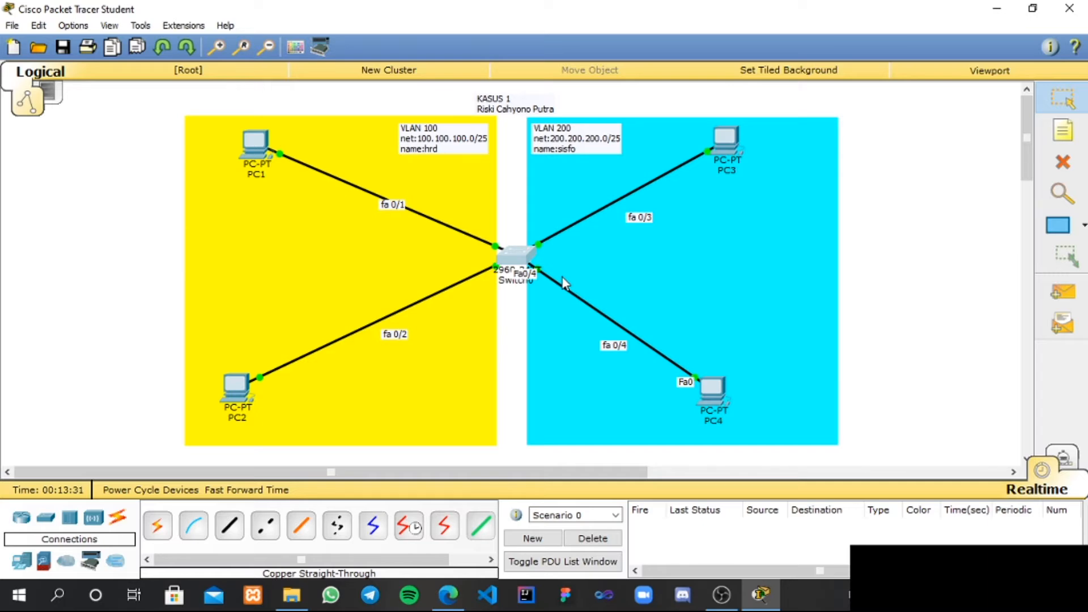
Open PC1's IP configuration and set its static IP address to 100.100.100.1
{"action": "double_click", "coordinate": [256, 142]}
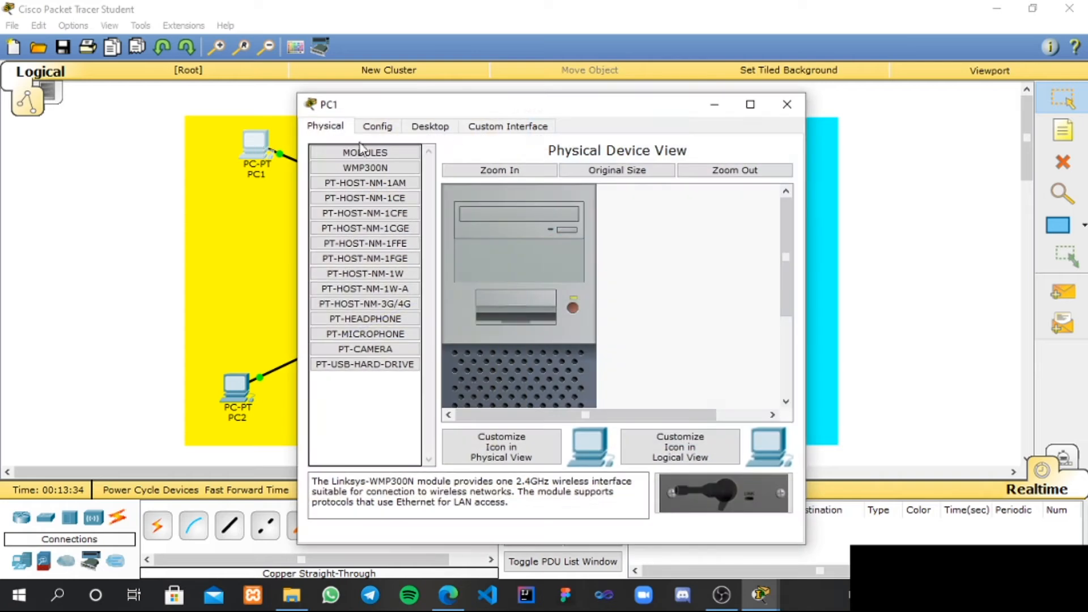
{"action": "left_click", "coordinate": [434, 129]}
{"action": "left_click", "coordinate": [376, 190]}
{"action": "left_click", "coordinate": [464, 220]}
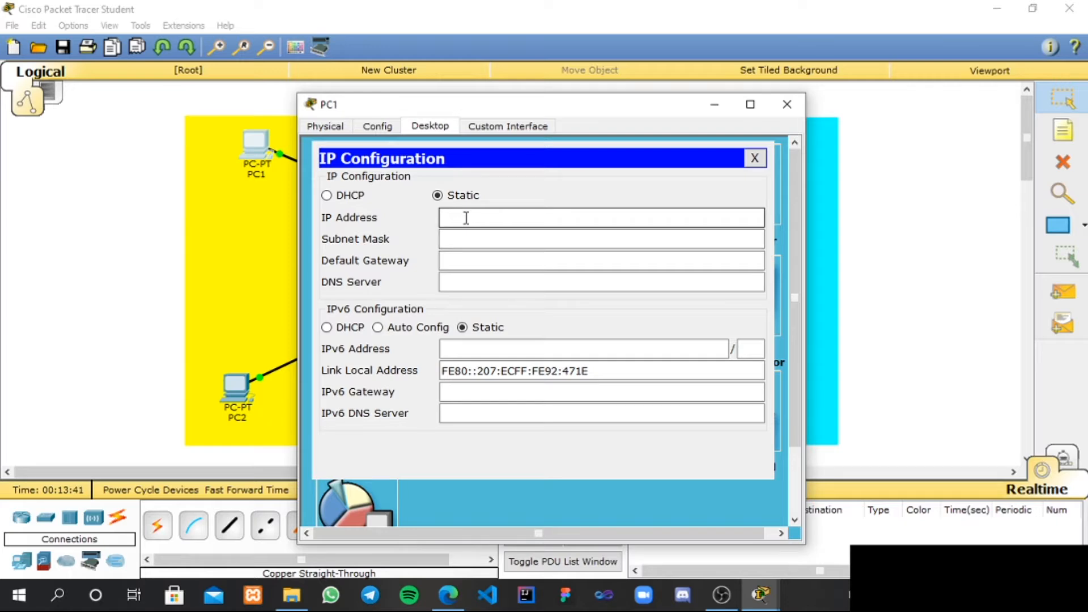
{"action": "type", "text": "100.100.100.1"}
Set PC1's subnet mask to 255.255.255.128 and close the PC1 window
{"action": "left_click", "coordinate": [477, 248]}
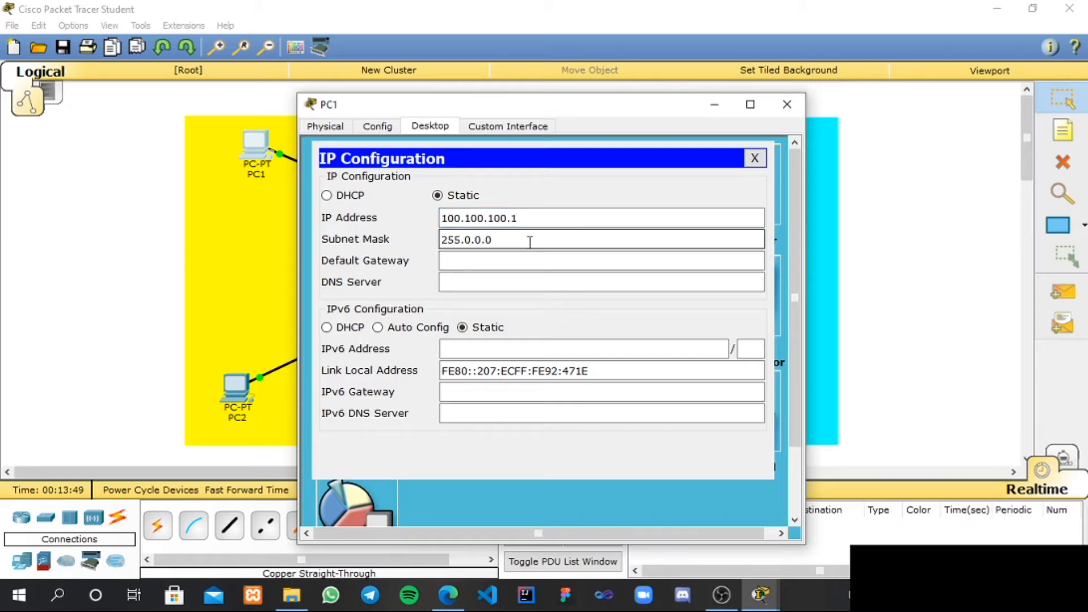
{"action": "key", "text": "BackSpace"}
{"action": "key", "text": "BackSpace"}
{"action": "key", "text": "BackSpace"}
{"action": "key", "text": "BackSpace"}
{"action": "key", "text": "BackSpace"}
{"action": "key", "text": "BackSpace"}
{"action": "type", "text": ".2555"}
{"action": "key", "text": "BackSpace"}
{"action": "type", "text": ".255.128"}
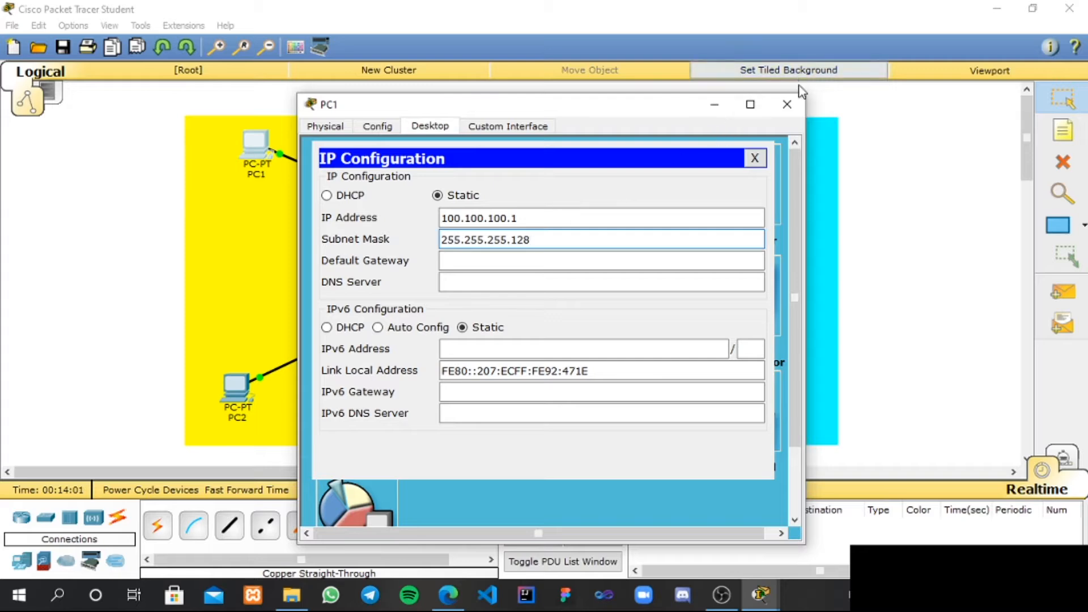
{"action": "left_click", "coordinate": [788, 104]}
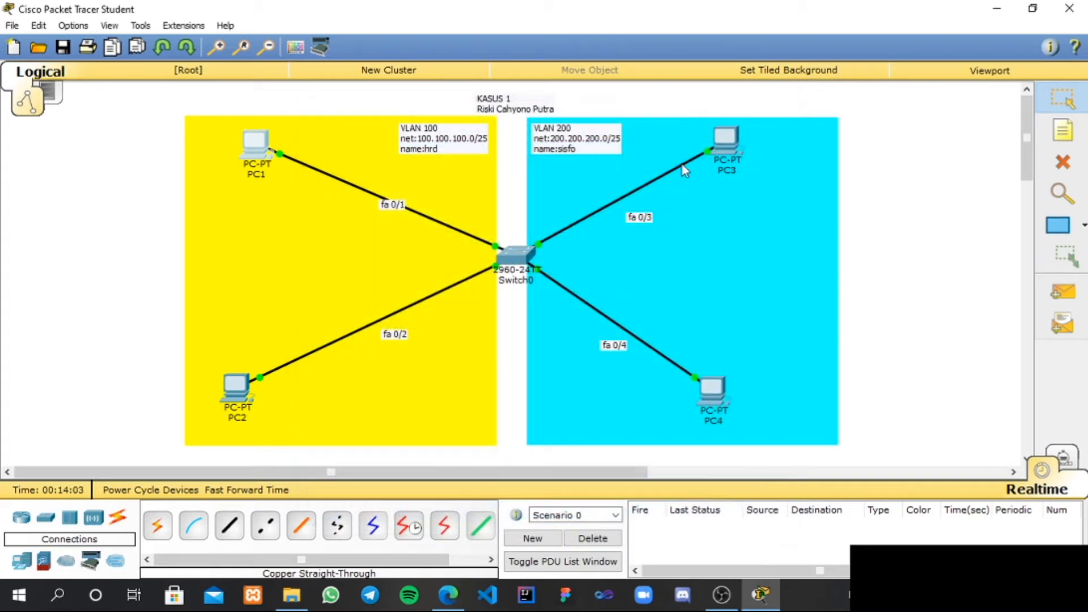
Open PC2's IP configuration and set its static IP address to 100.100.100.2
{"action": "left_click", "coordinate": [227, 388]}
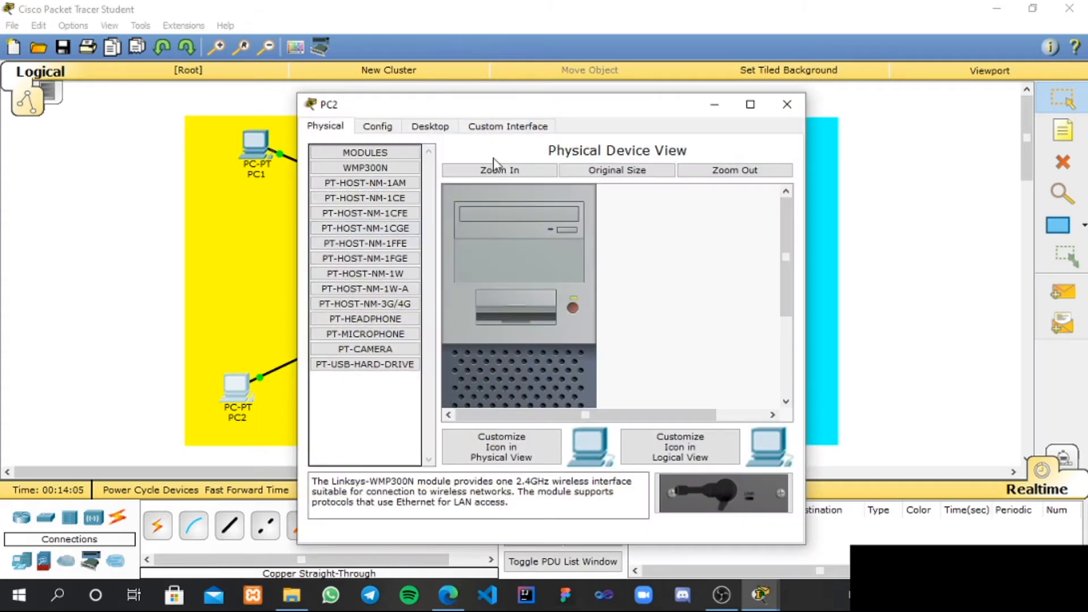
{"action": "left_click", "coordinate": [429, 126]}
{"action": "left_click", "coordinate": [381, 196]}
{"action": "left_click", "coordinate": [487, 221]}
{"action": "type", "text": "10"}
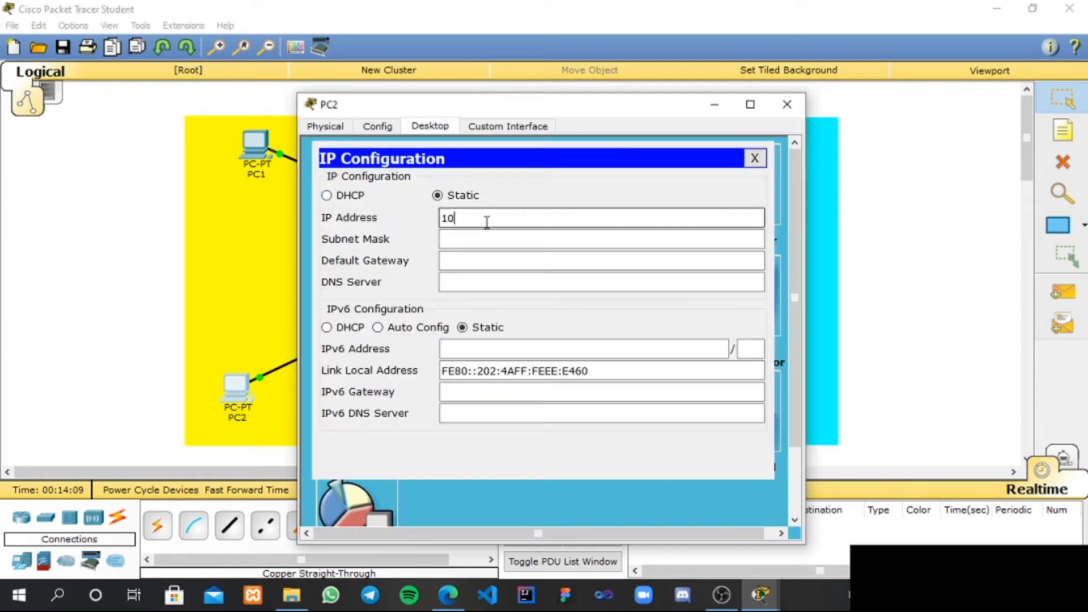
{"action": "type", "text": "0.100.100.2"}
Set PC2's subnet mask to 255.255.255.128
{"action": "left_click", "coordinate": [479, 243]}
{"action": "key", "text": "BackSpace"}
{"action": "key", "text": "BackSpace"}
{"action": "key", "text": "BackSpace"}
{"action": "key", "text": "BackSpace"}
{"action": "key", "text": "BackSpace"}
{"action": "type", "text": "255.25"}
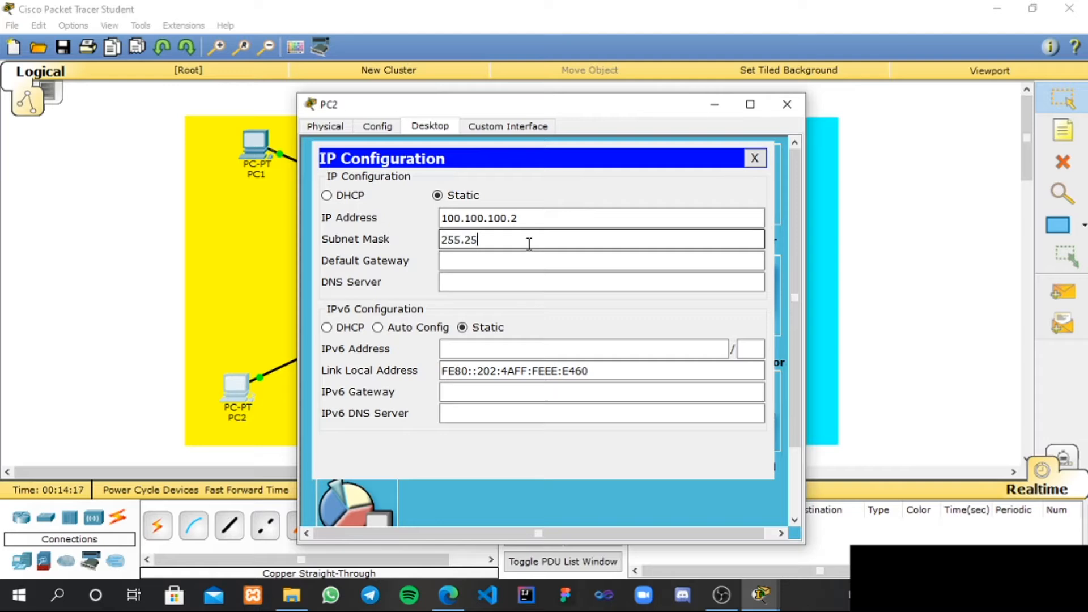
{"action": "type", "text": "5.128"}
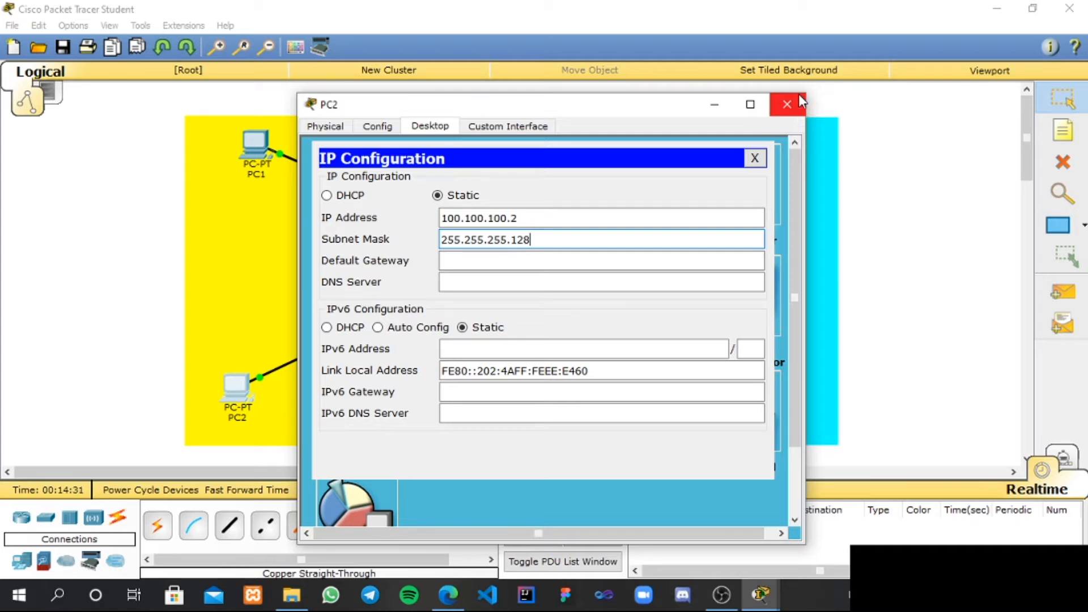
Close the PC2 window, then open PC3's IP configuration and set its static IP address to 200.200.200.1
{"action": "left_click", "coordinate": [776, 113]}
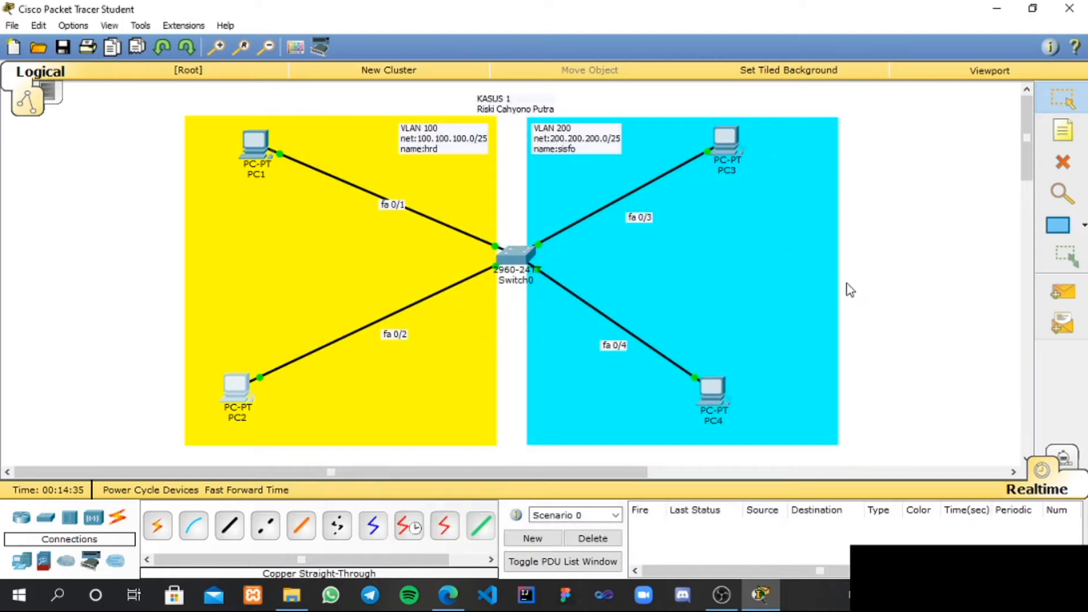
{"action": "left_click", "coordinate": [728, 138]}
{"action": "left_click", "coordinate": [434, 125]}
{"action": "left_click", "coordinate": [387, 193]}
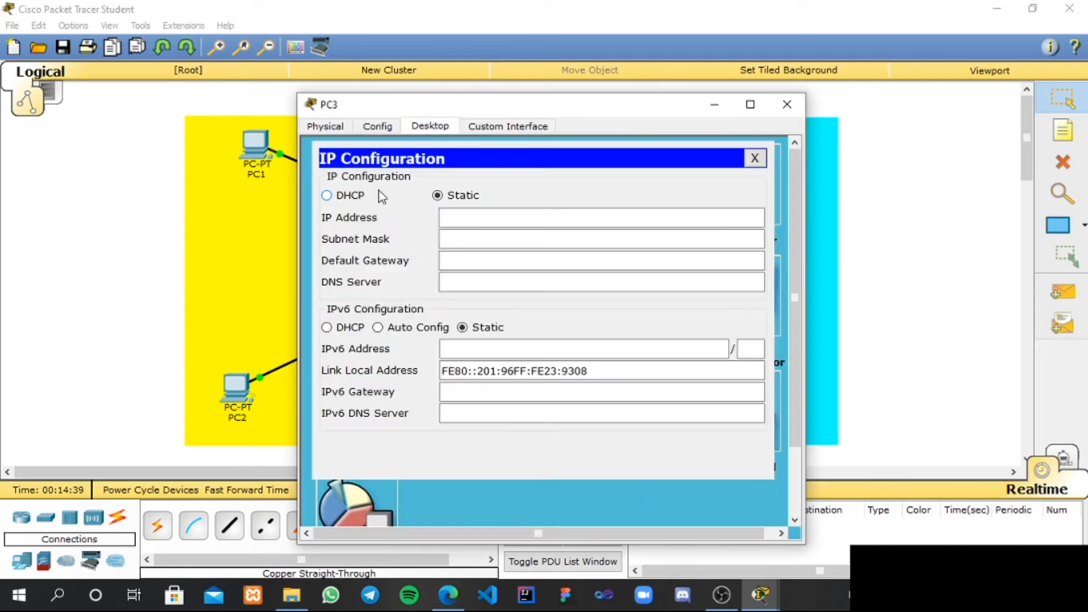
{"action": "left_click", "coordinate": [469, 220]}
{"action": "type", "text": "20"}
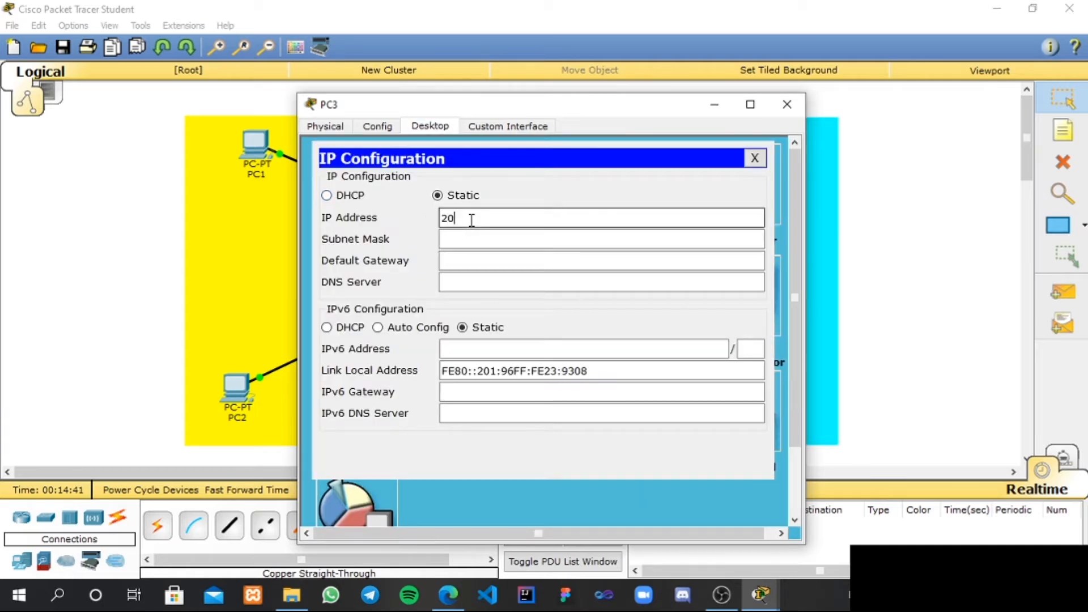
{"action": "type", "text": "0.200.200.1"}
Set PC3's subnet mask to 255.255.255.128 and close the PC3 window
{"action": "left_click", "coordinate": [468, 235]}
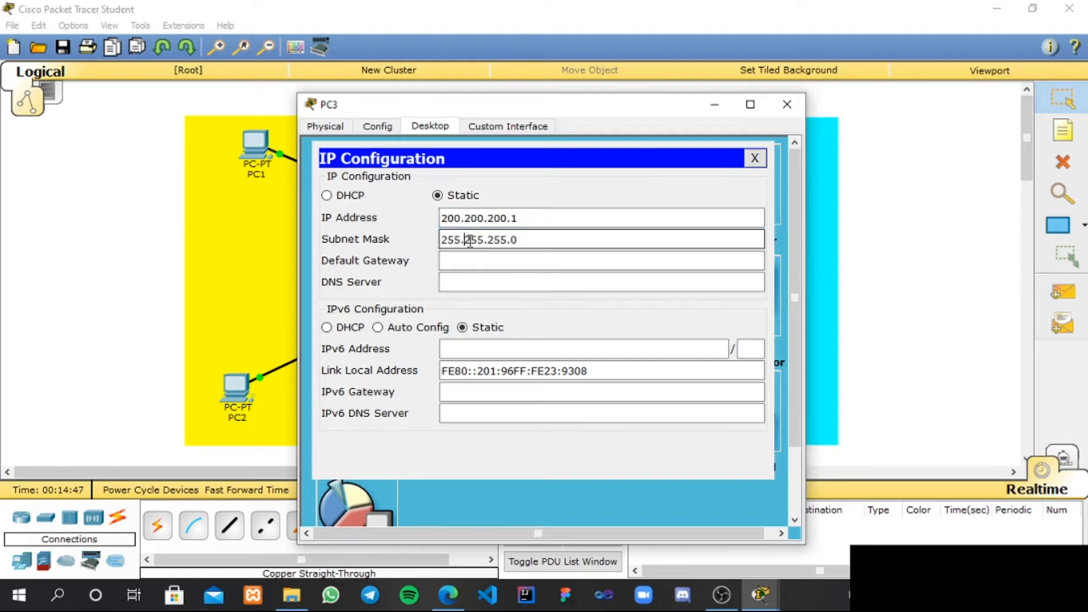
{"action": "type", "text": "255"}
{"action": "key", "text": "BackSpace"}
{"action": "key", "text": "End"}
{"action": "key", "text": "BackSpace"}
{"action": "type", "text": "128"}
{"action": "left_click_drag", "start_coordinate": [541, 240], "coordinate": [440, 246]}
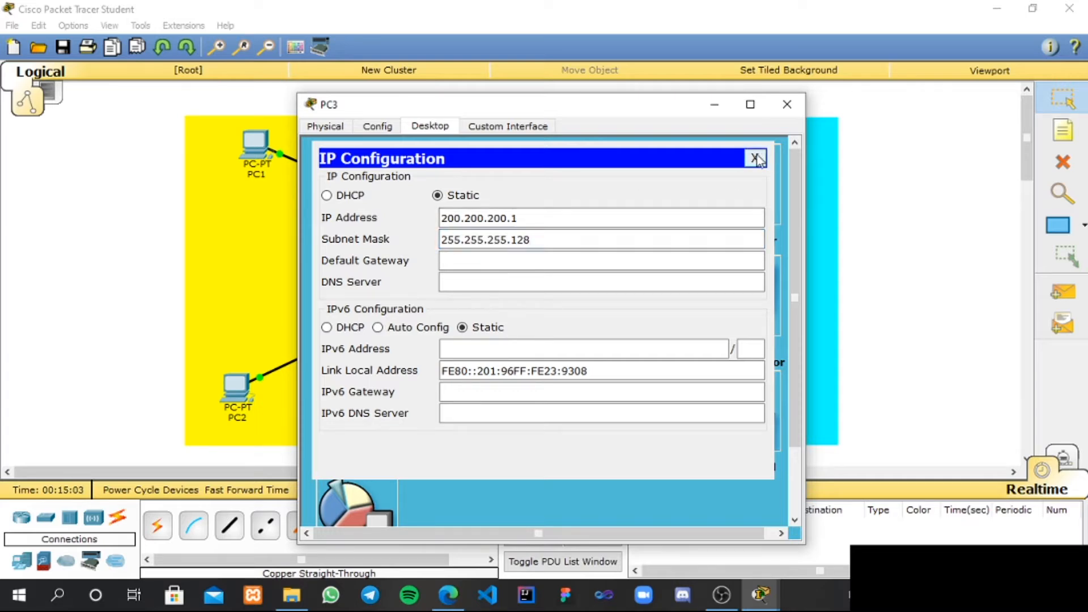
{"action": "left_click", "coordinate": [755, 159]}
{"action": "left_click", "coordinate": [789, 108]}
Open PC4's IP configuration and set its static IP address to 200.200.200.2
{"action": "left_click", "coordinate": [712, 385]}
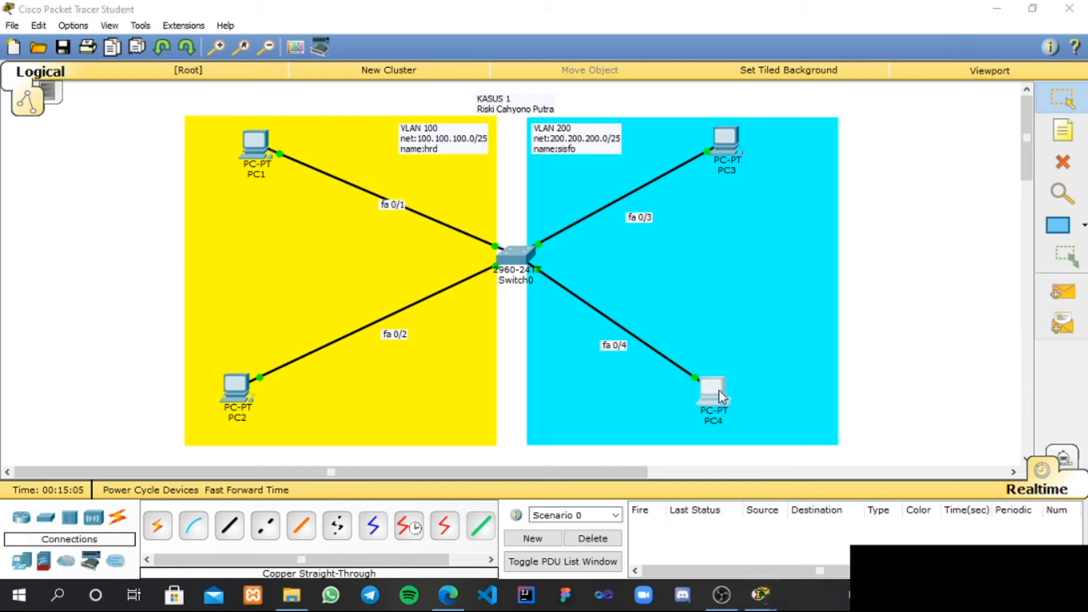
{"action": "left_click", "coordinate": [430, 126]}
{"action": "left_click", "coordinate": [365, 218]}
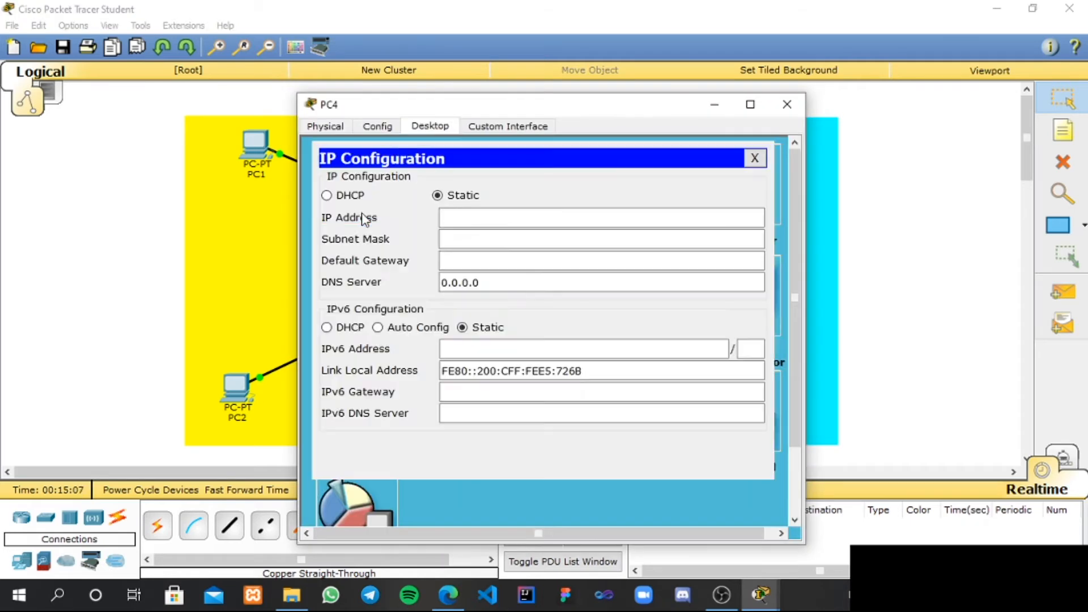
{"action": "left_click", "coordinate": [472, 221]}
{"action": "type", "text": "200.200.200."}
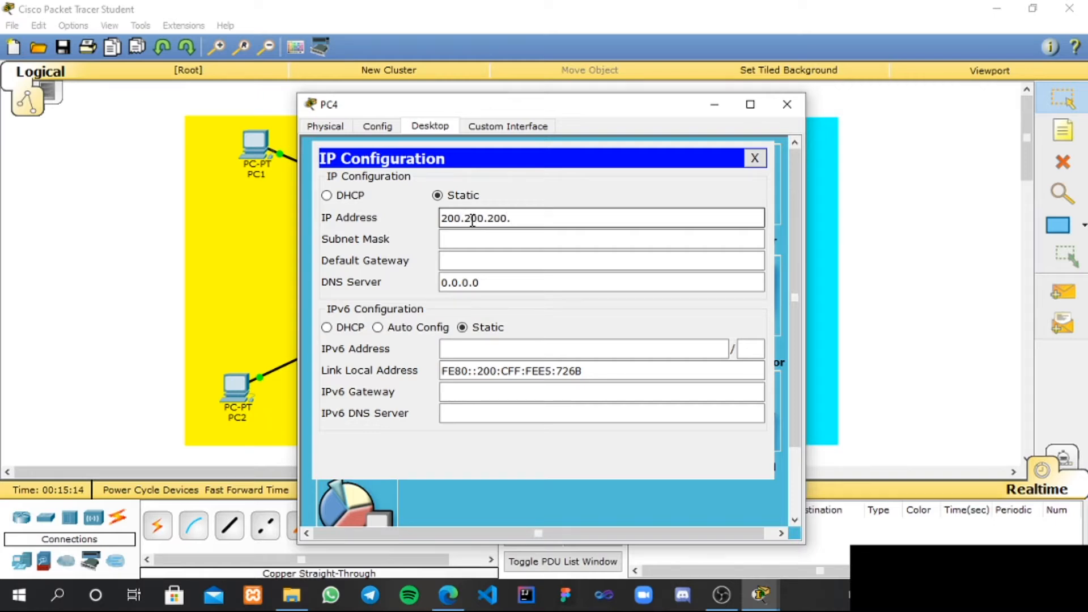
{"action": "type", "text": "2"}
{"action": "key", "text": "BackSpace"}
{"action": "type", "text": "2"}
Set PC4's subnet mask to 255.255.255.128 and close the PC4 window
{"action": "left_click", "coordinate": [470, 246]}
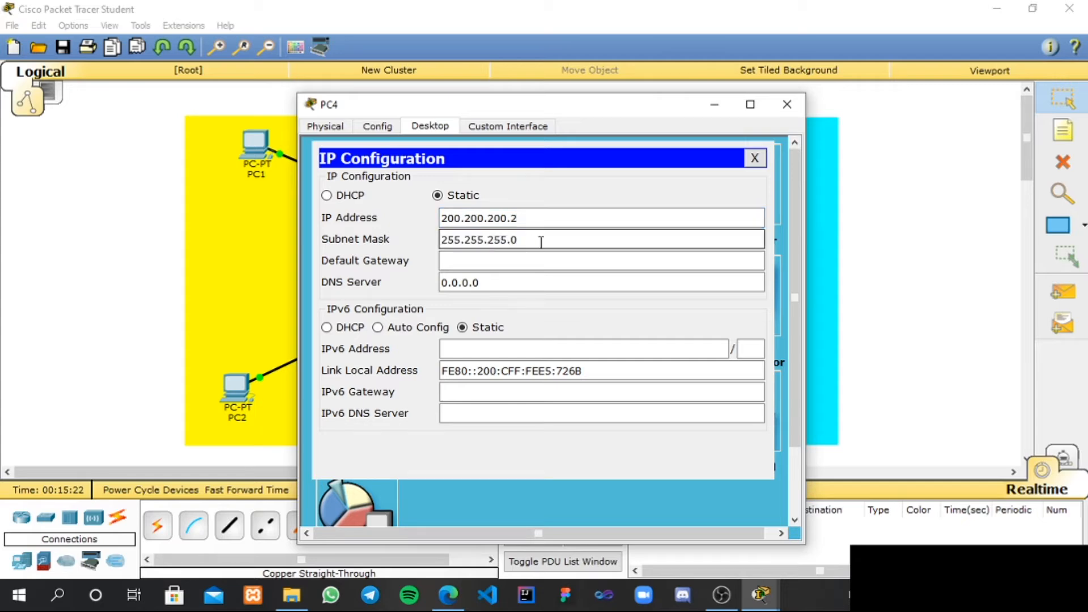
{"action": "key", "text": "BackSpace"}
{"action": "type", "text": "128"}
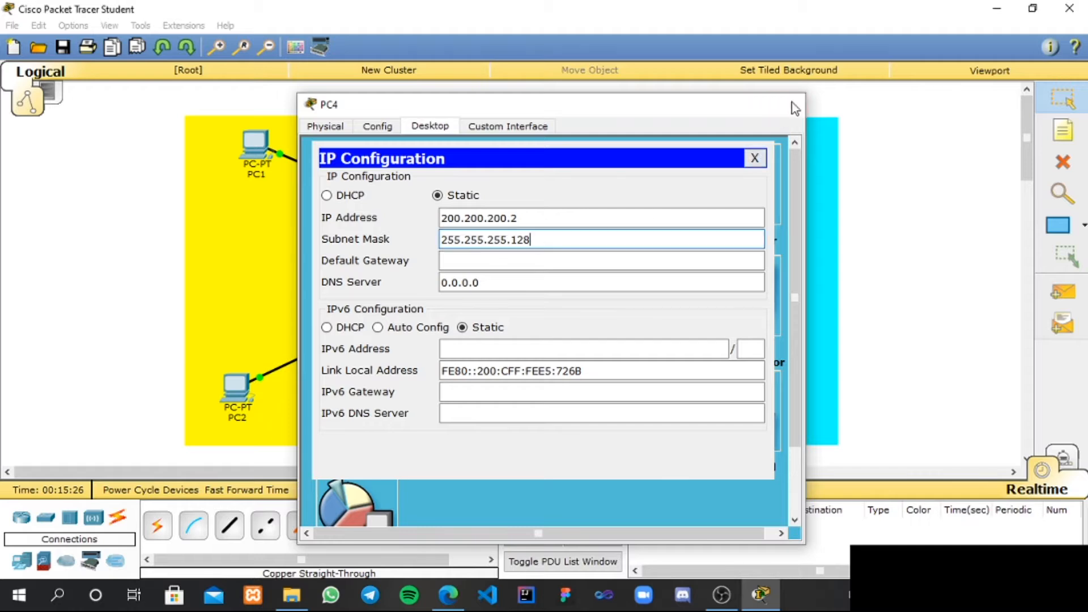
{"action": "left_click", "coordinate": [792, 106]}
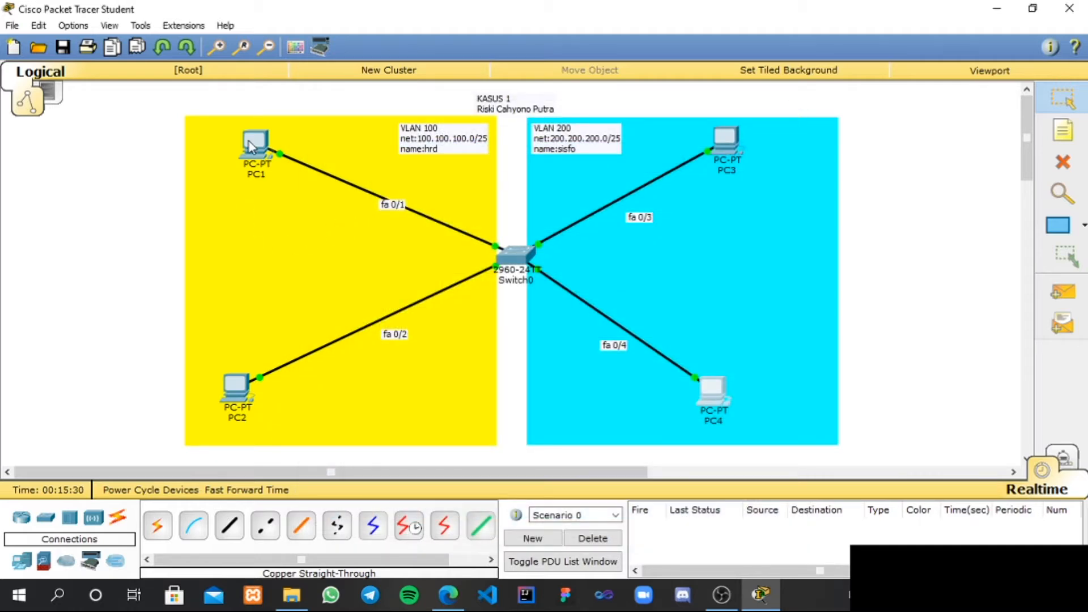
Open PC2's Command Prompt and check its network settings with ipconfig
{"action": "mouse_move", "coordinate": [250, 148]}
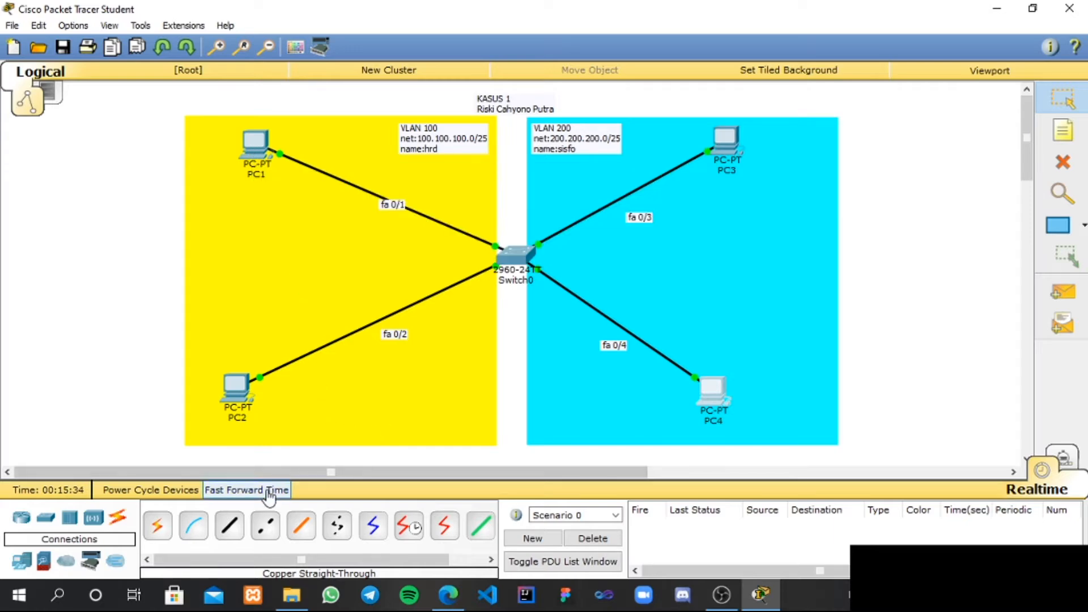
{"action": "left_click", "coordinate": [241, 391]}
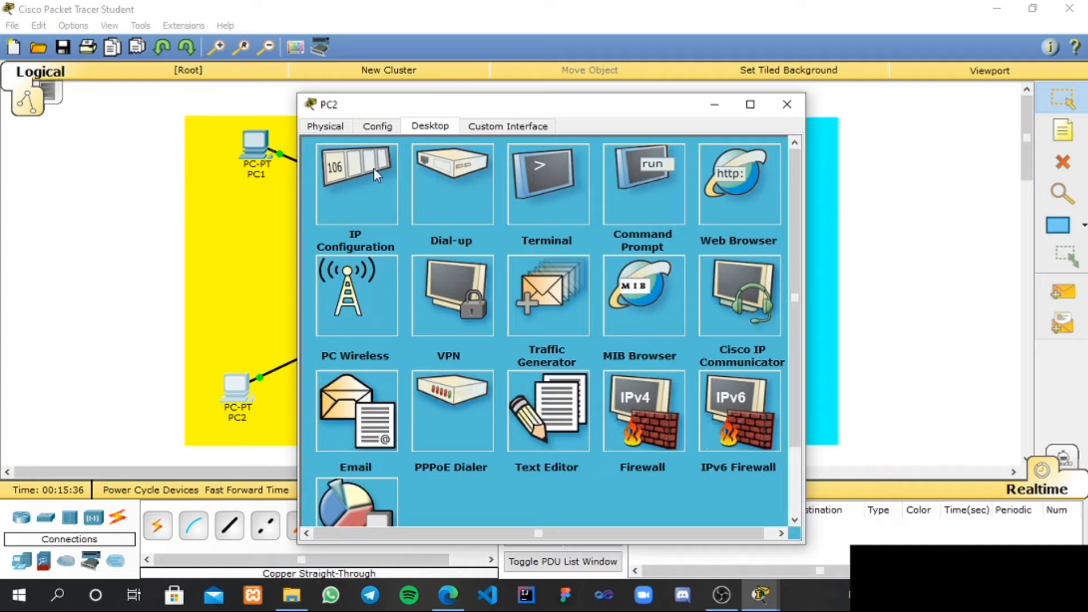
{"action": "left_click", "coordinate": [673, 197]}
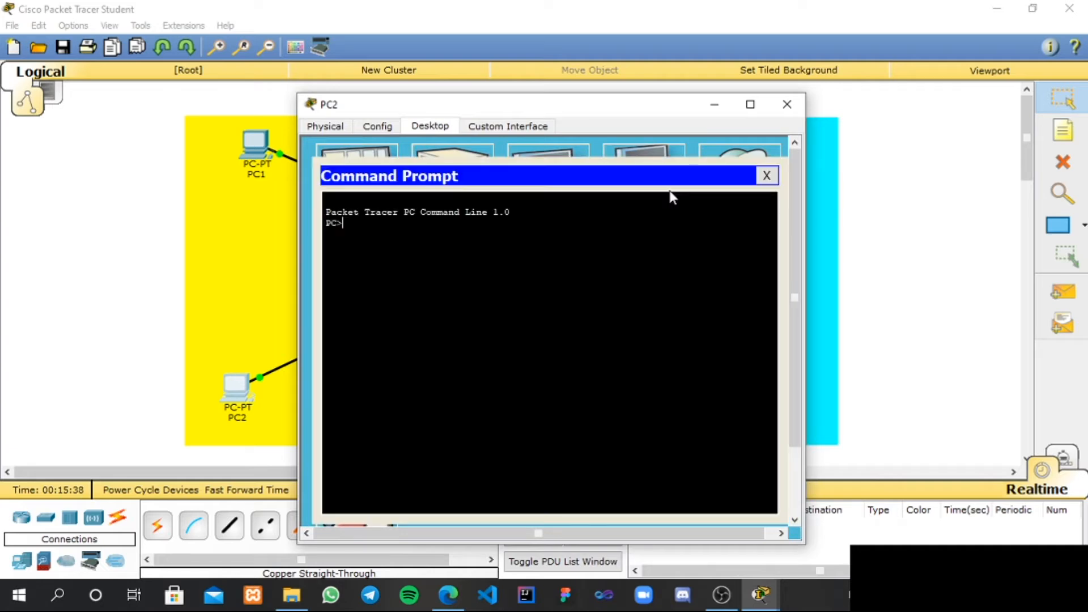
{"action": "type", "text": "ipconfig"}
{"action": "key", "text": "Return"}
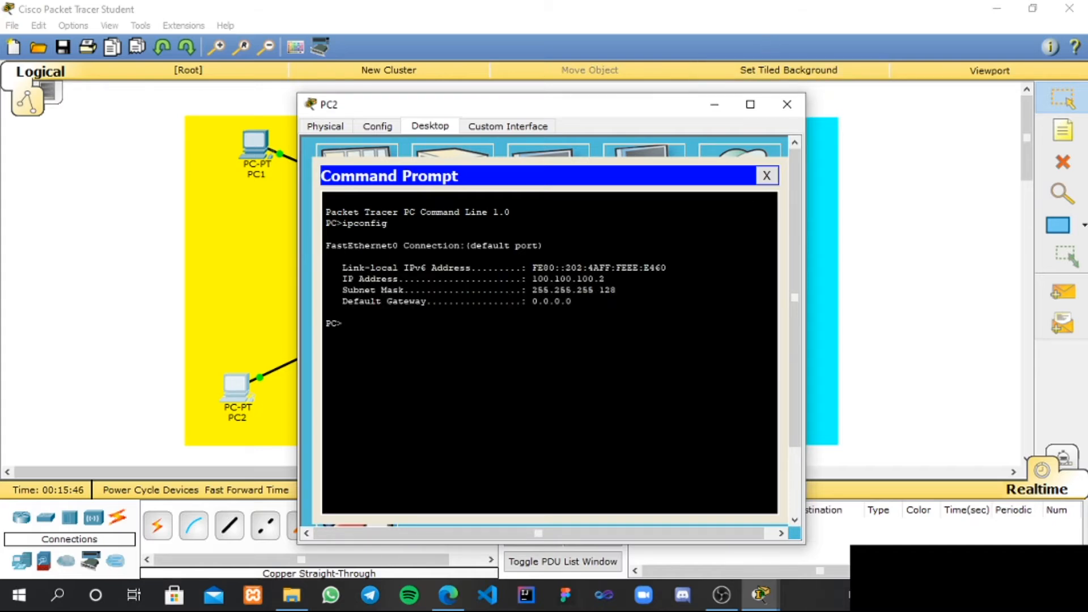
Ping 100.100.100.2 and 100.100.100.1 from PC2 to test connectivity within VLAN 100, and close the PC2 window
{"action": "type", "text": "ping 100.100.100.2"}
{"action": "key", "text": "Return"}
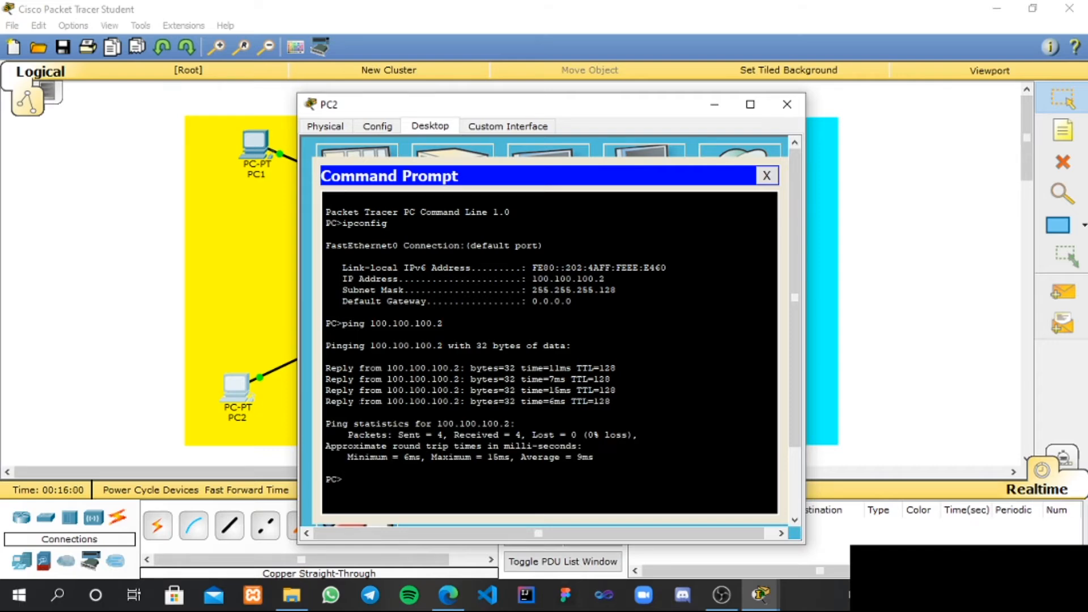
{"action": "type", "text": "ping"}
{"action": "type", "text": " 1--"}
{"action": "type", "text": "00.100."}
{"action": "type", "text": "100"}
{"action": "type", "text": ".1"}
{"action": "key", "text": "Return"}
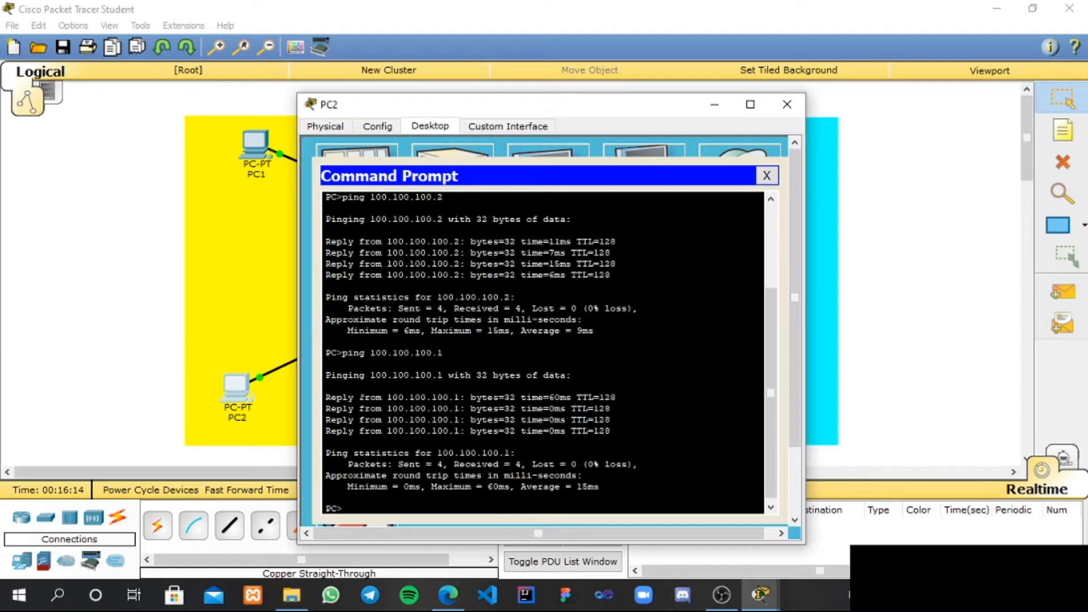
{"action": "left_click", "coordinate": [799, 107]}
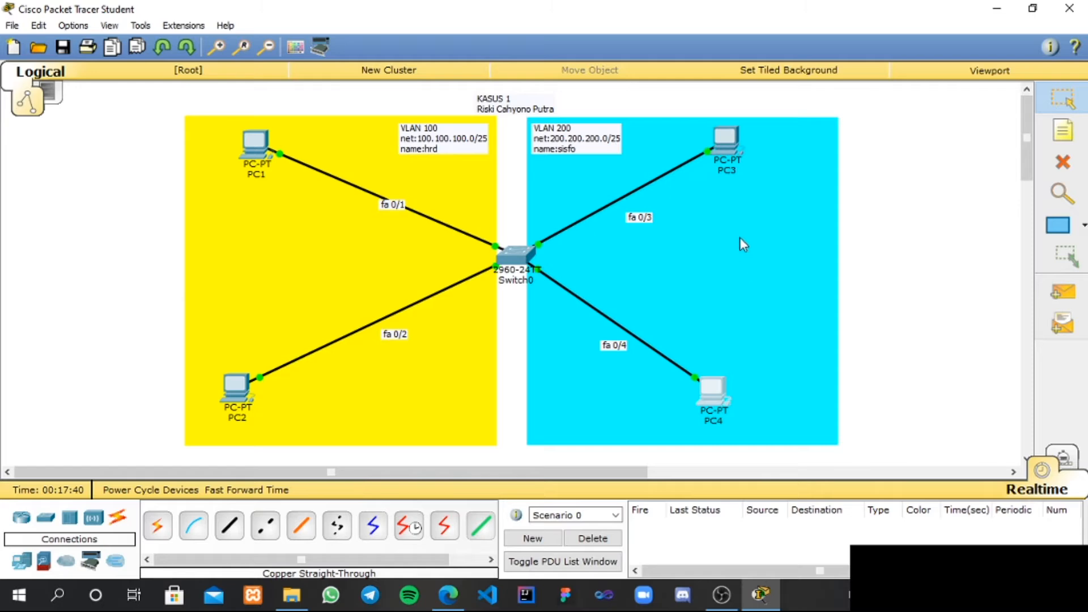
Open PC3's Command Prompt and check its network settings with ipconfig
{"action": "left_click", "coordinate": [732, 152]}
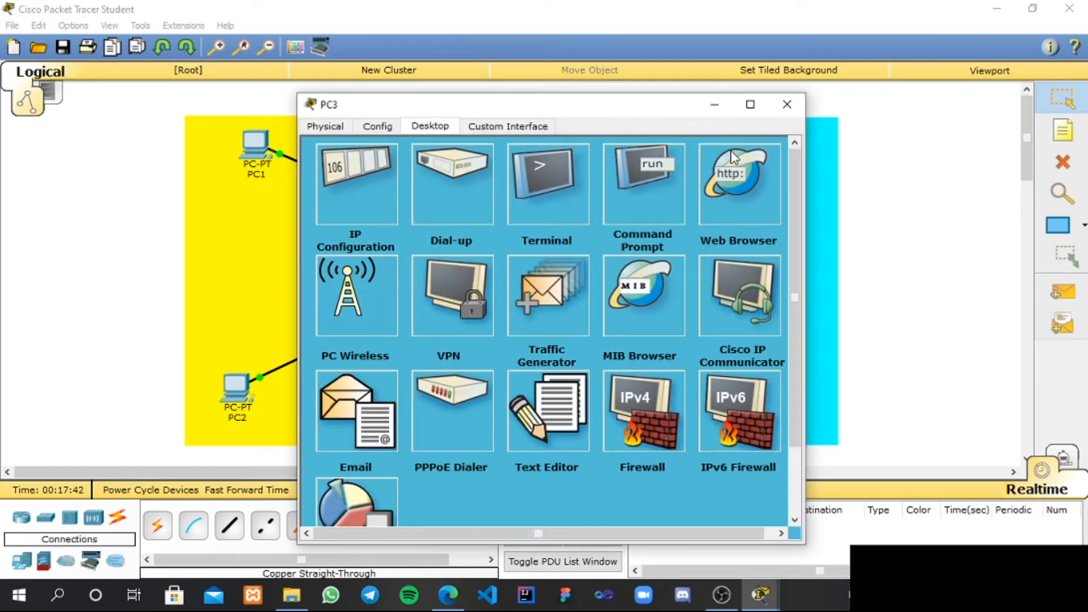
{"action": "left_click", "coordinate": [672, 187]}
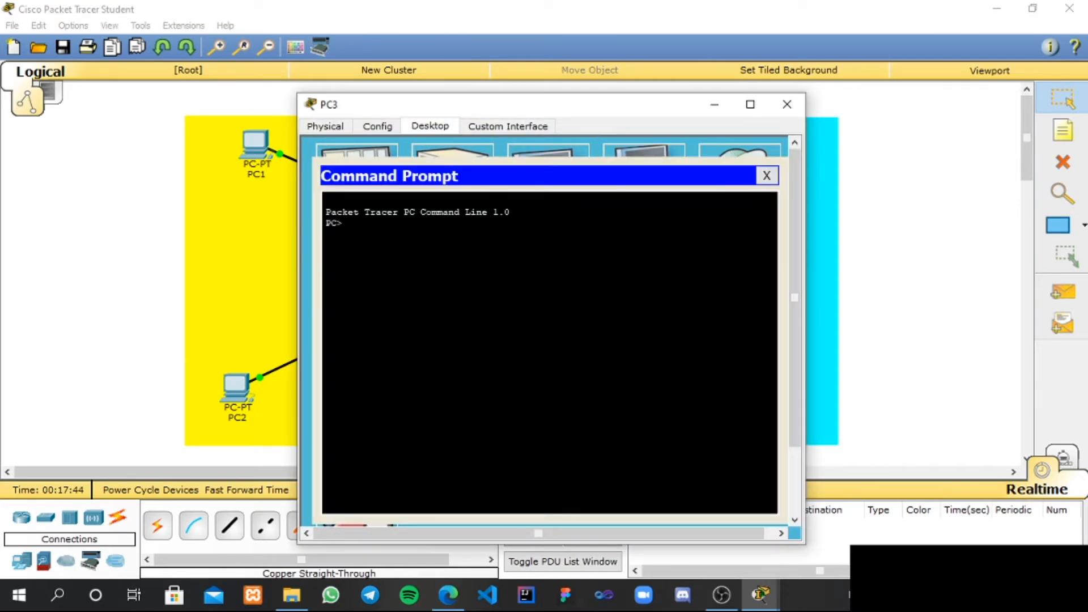
{"action": "type", "text": "ipconfig"}
{"action": "key", "text": "Return"}
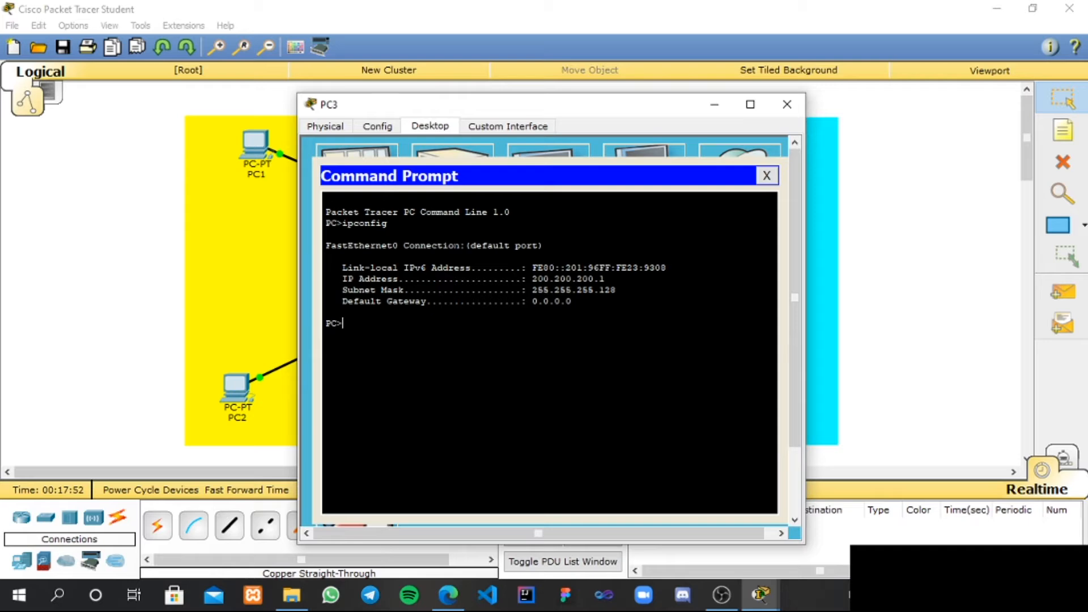
Ping 200.200.200.1 and 200.200.200.2 from PC3 to test connectivity within VLAN 200, and close the PC3 window
{"action": "type", "text": "ping 200.200.200.1"}
{"action": "key", "text": "Return"}
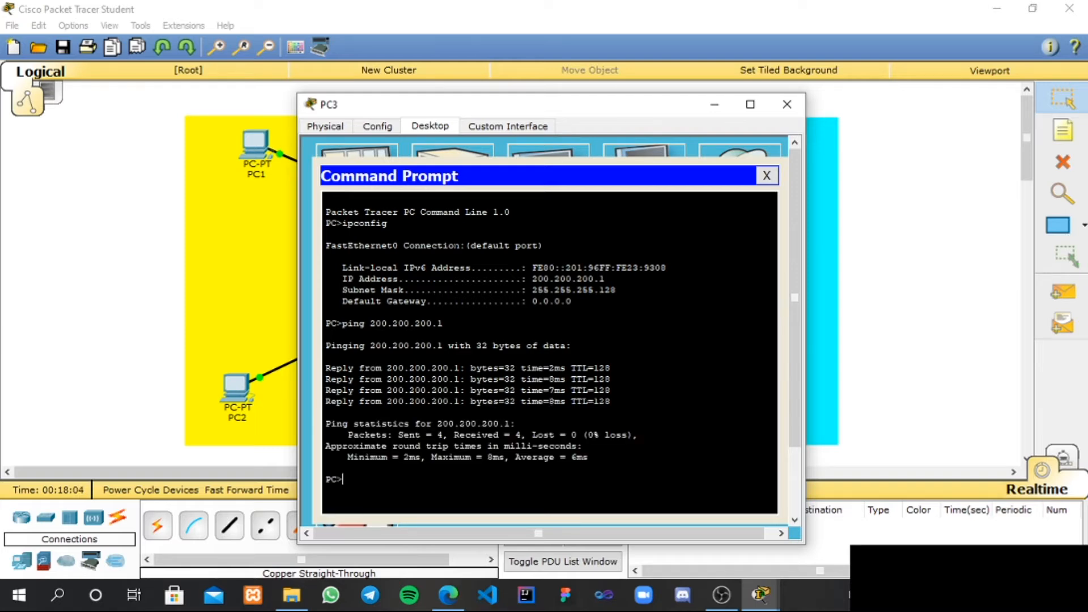
{"action": "type", "text": "ping 200.200.200.2"}
{"action": "key", "text": "Return"}
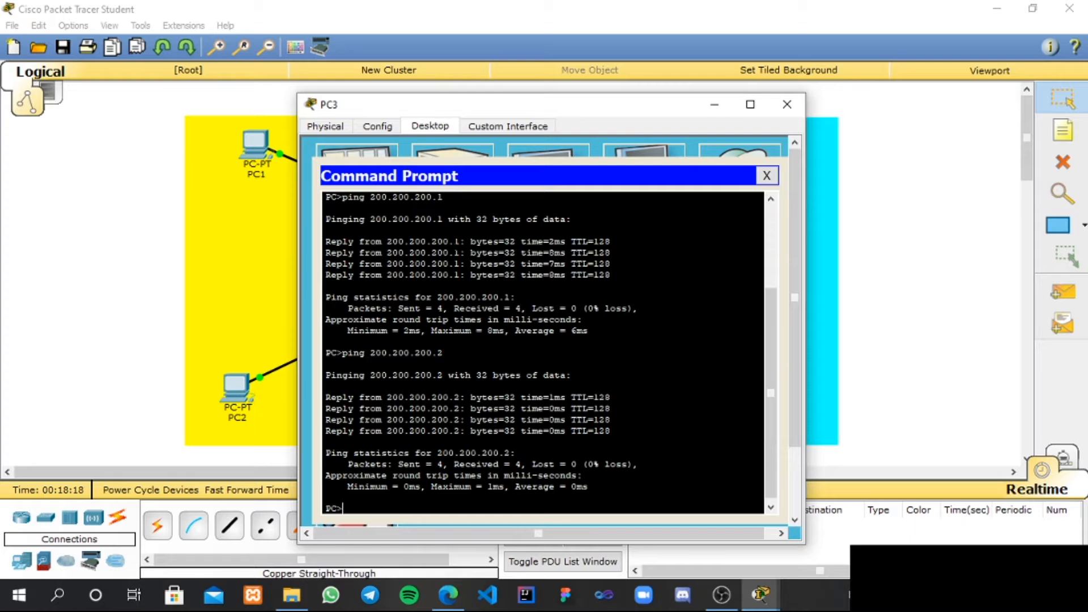
{"action": "left_click", "coordinate": [789, 104]}
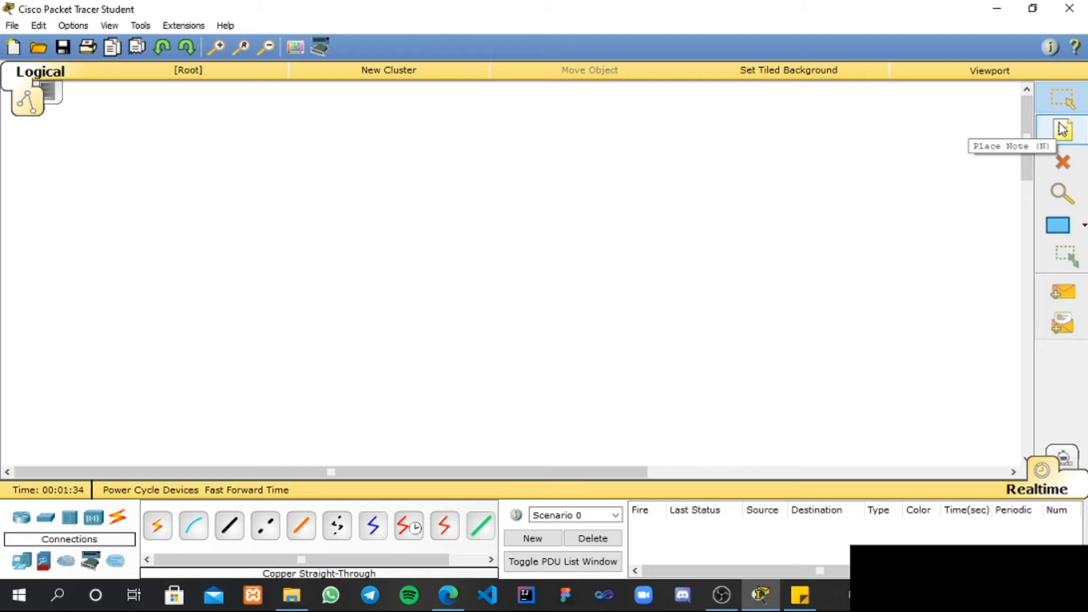
Place a note reading "KASUS 2" with the author's full name on the second line at the top centre of the empty workspace
{"action": "left_click", "coordinate": [1064, 131]}
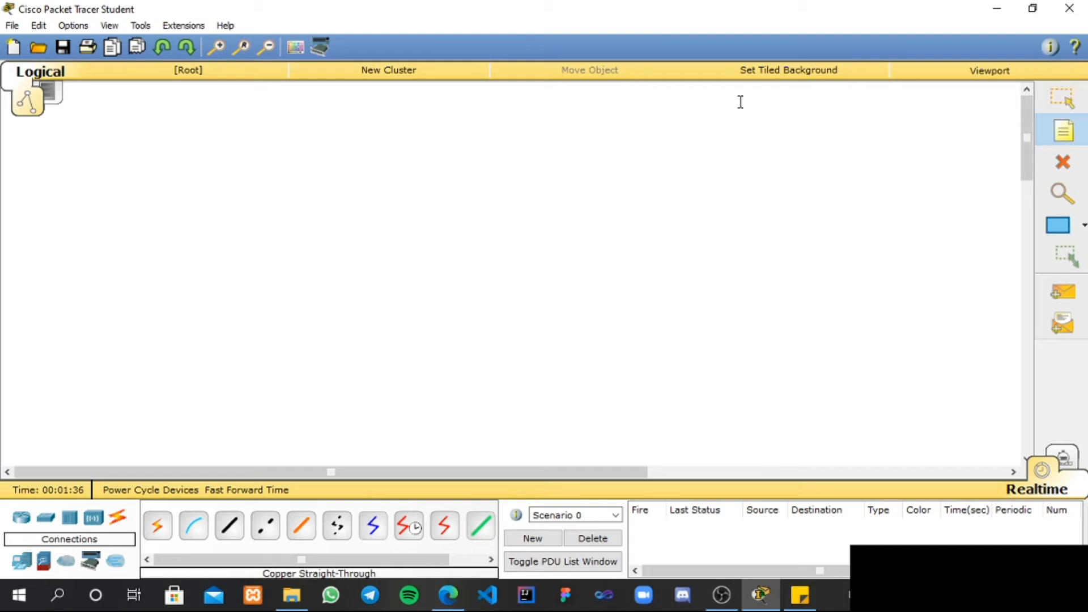
{"action": "left_click", "coordinate": [491, 97]}
{"action": "type", "text": "KASUS 2"}
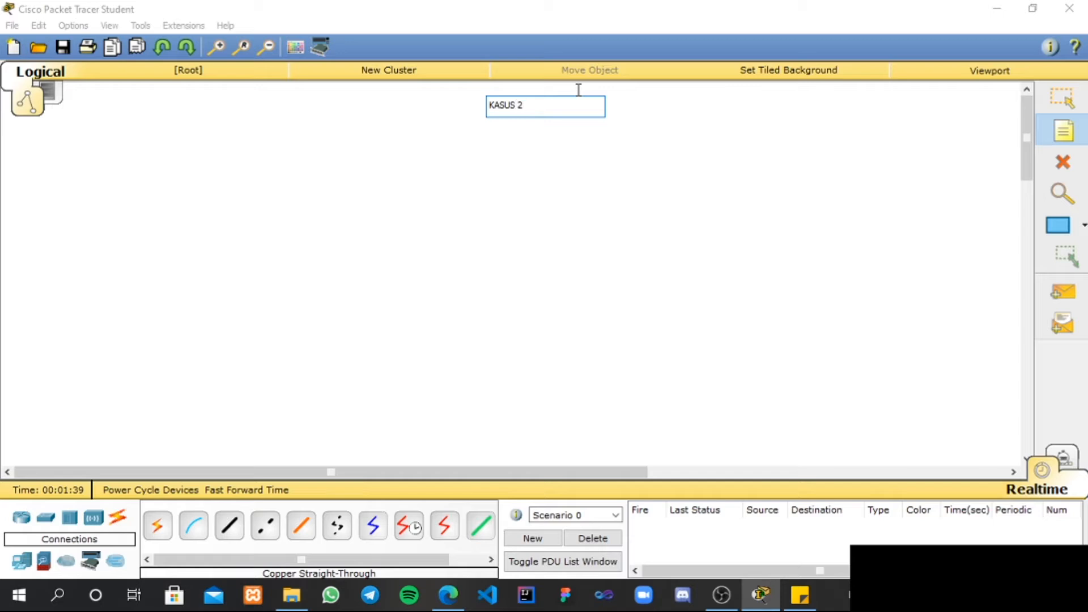
{"action": "key", "text": "Return"}
{"action": "type", "text": "R"}
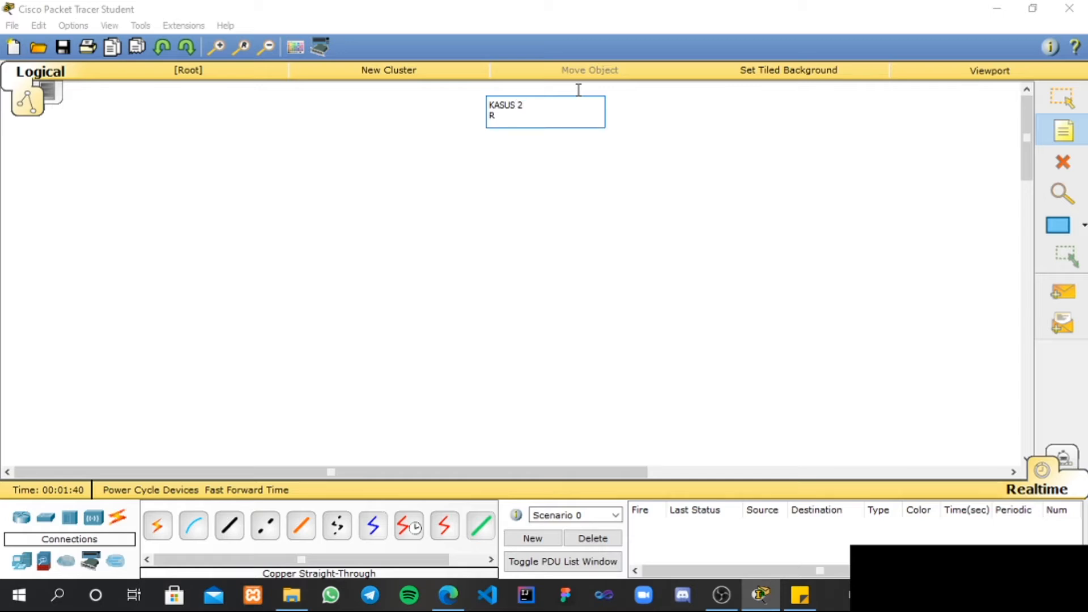
{"action": "type", "text": "iski Cahyono Putra"}
{"action": "key", "text": "Escape"}
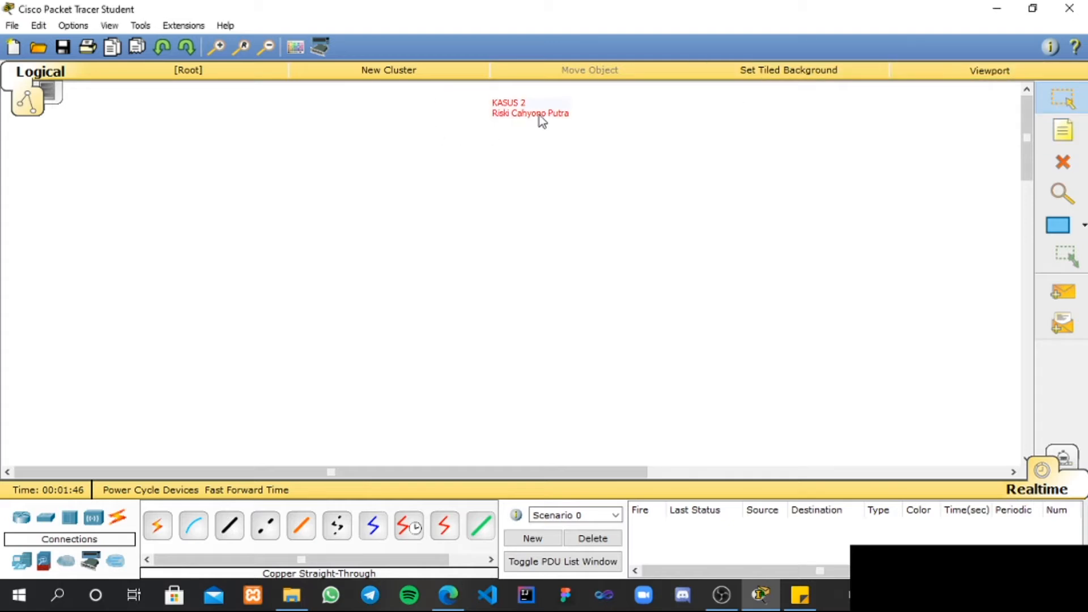
{"action": "left_click_drag", "start_coordinate": [539, 117], "coordinate": [539, 107]}
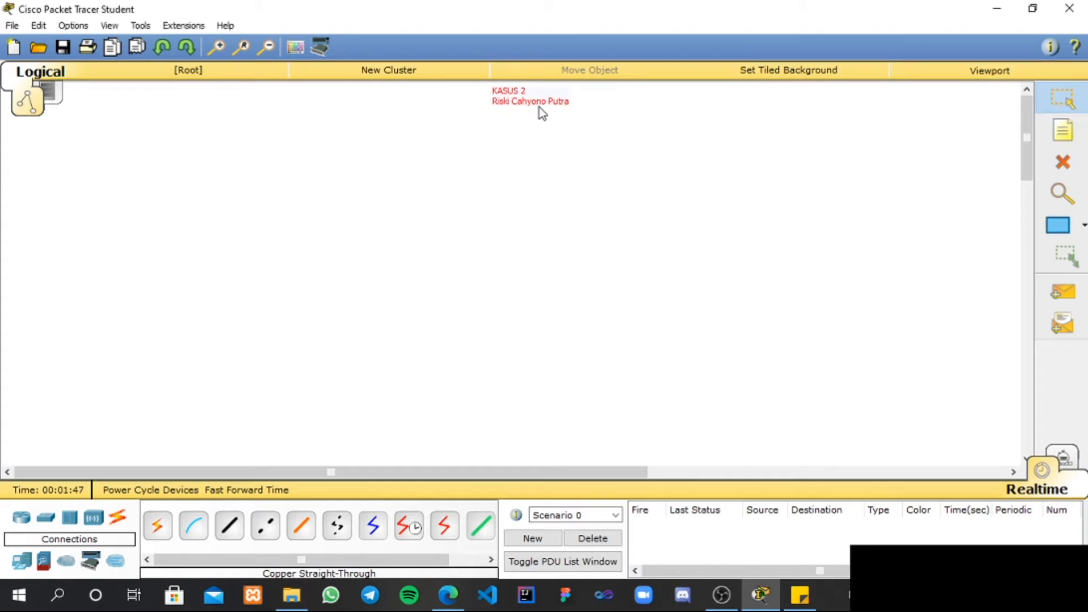
Draw a wide rectangle with a white outline and yellow fill below the KASUS 2 note, spanning most of the workspace width
{"action": "left_click", "coordinate": [1058, 226]}
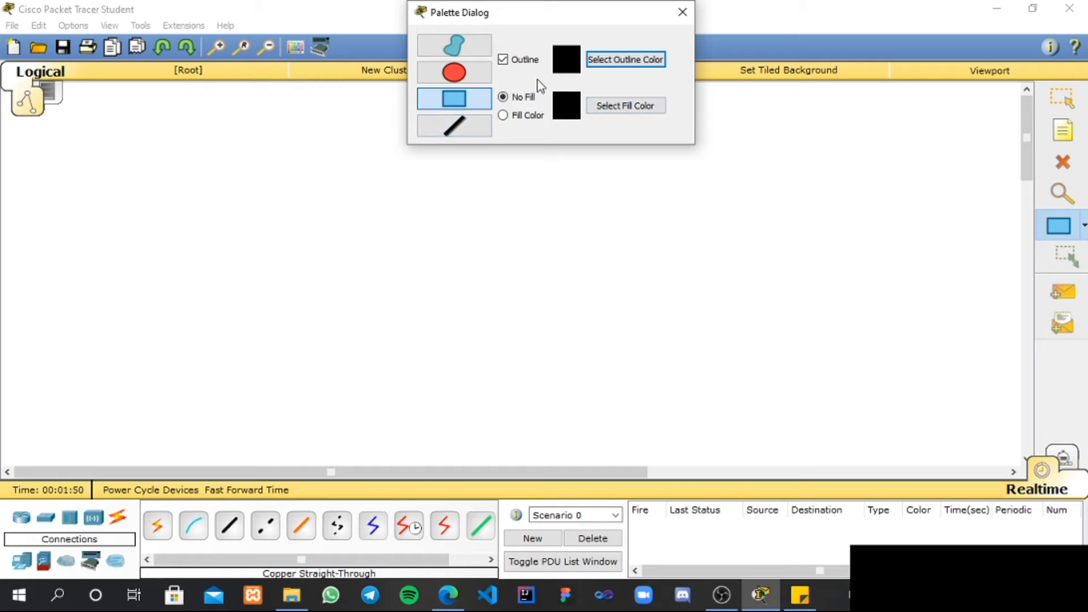
{"action": "left_click", "coordinate": [531, 115]}
{"action": "left_click", "coordinate": [589, 62]}
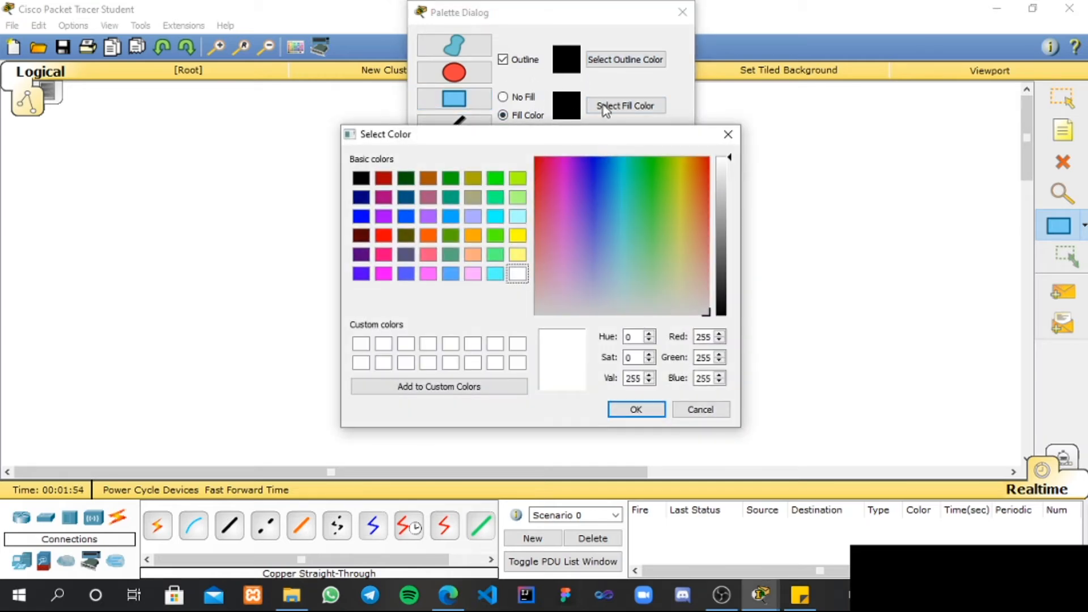
{"action": "left_click", "coordinate": [636, 409]}
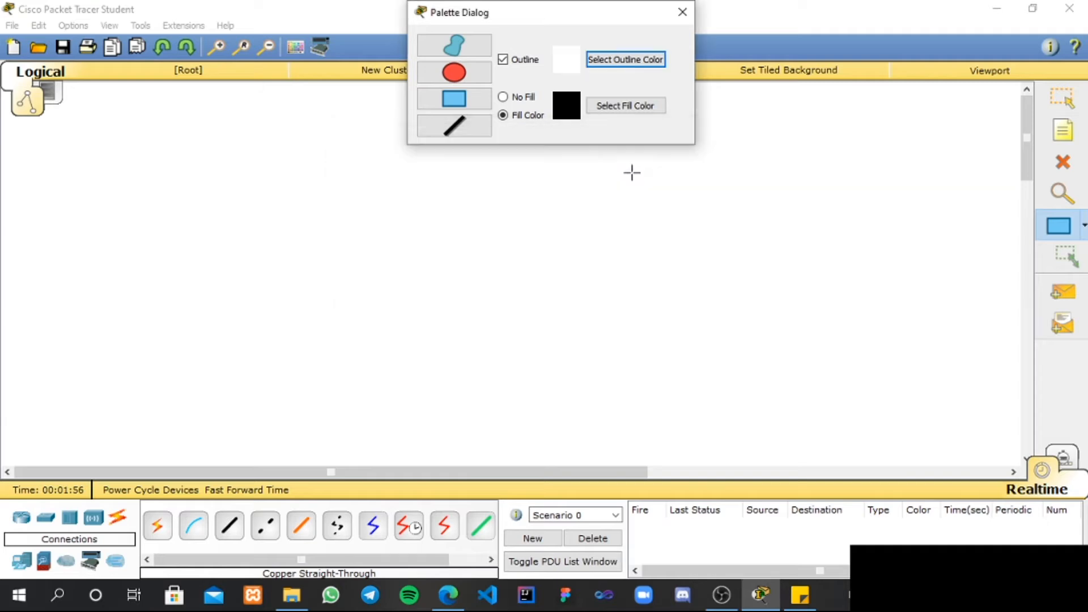
{"action": "left_click", "coordinate": [625, 105]}
{"action": "left_click", "coordinate": [518, 236]}
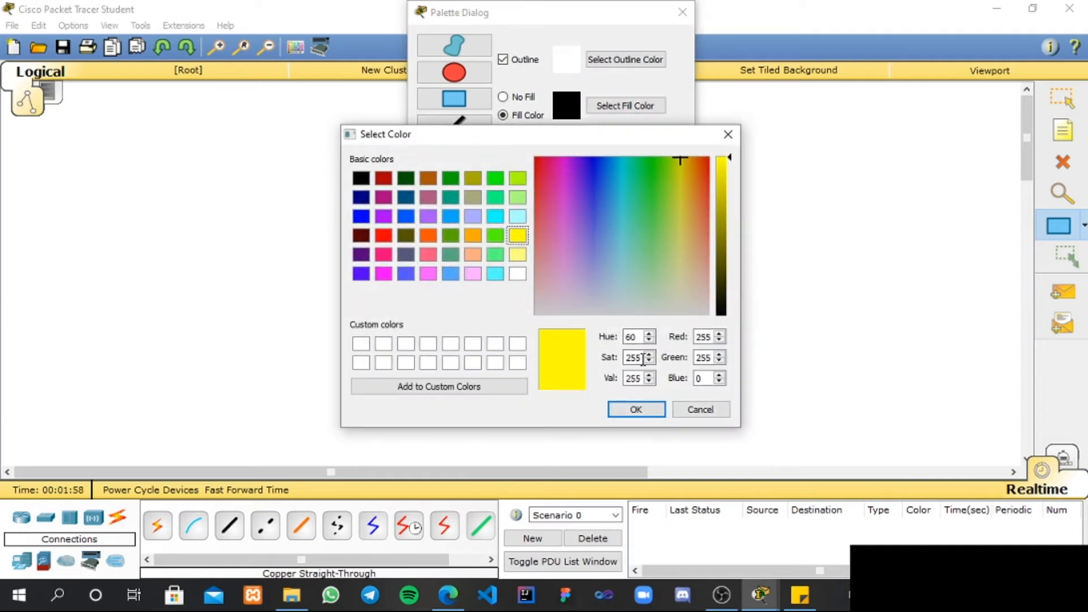
{"action": "left_click", "coordinate": [636, 409]}
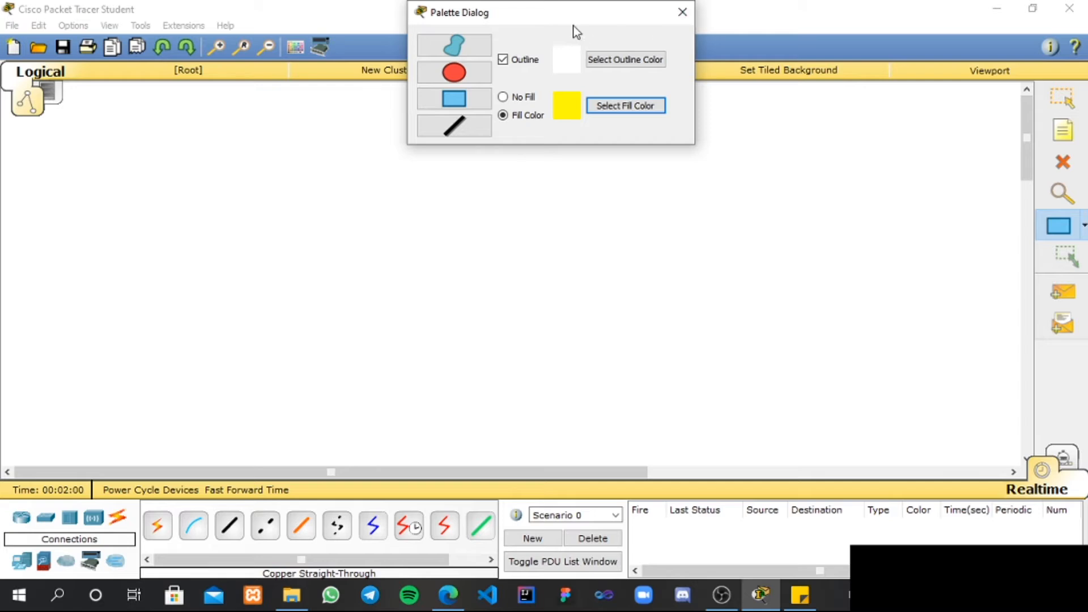
{"action": "left_click_drag", "start_coordinate": [573, 21], "coordinate": [965, 25]}
{"action": "left_click_drag", "start_coordinate": [141, 127], "coordinate": [988, 299]}
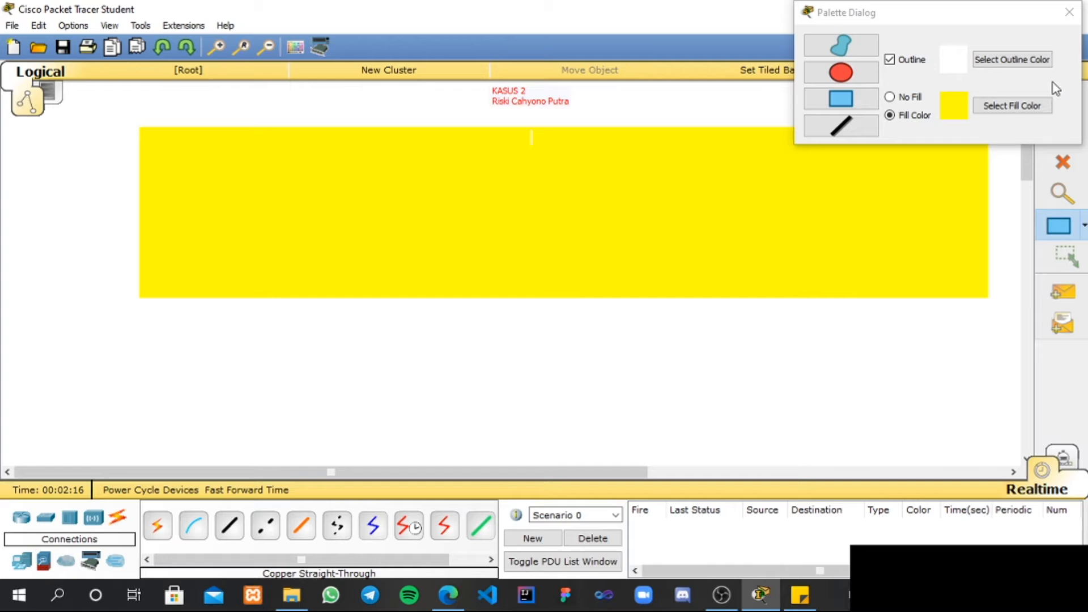
Draw a wide rectangle with a white outline and light cyan fill directly below the yellow rectangle, matching its width
{"action": "left_click", "coordinate": [1069, 18]}
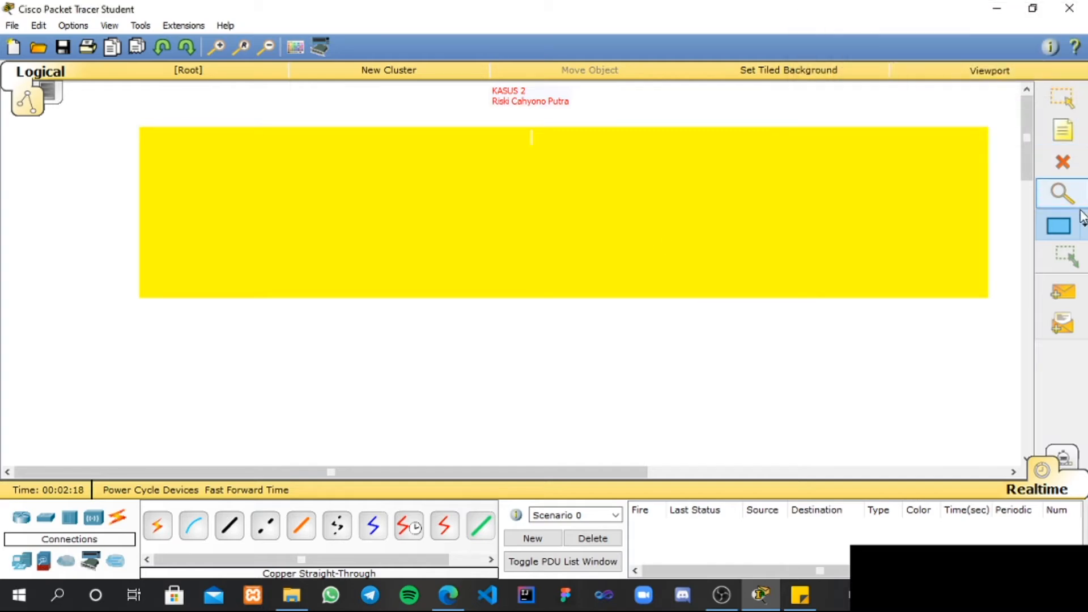
{"action": "left_click", "coordinate": [1067, 227]}
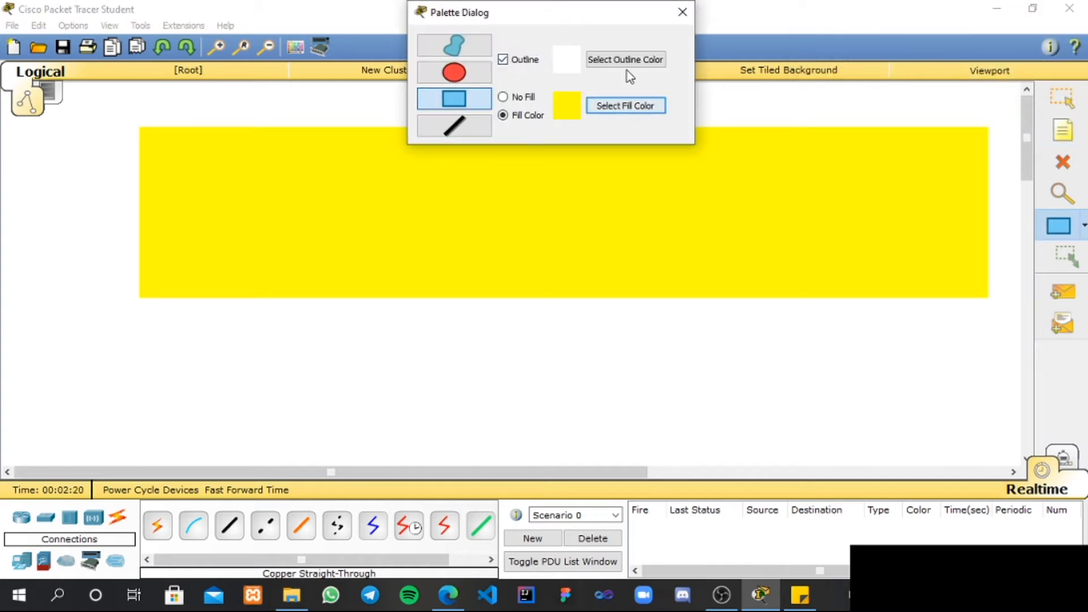
{"action": "left_click", "coordinate": [622, 106]}
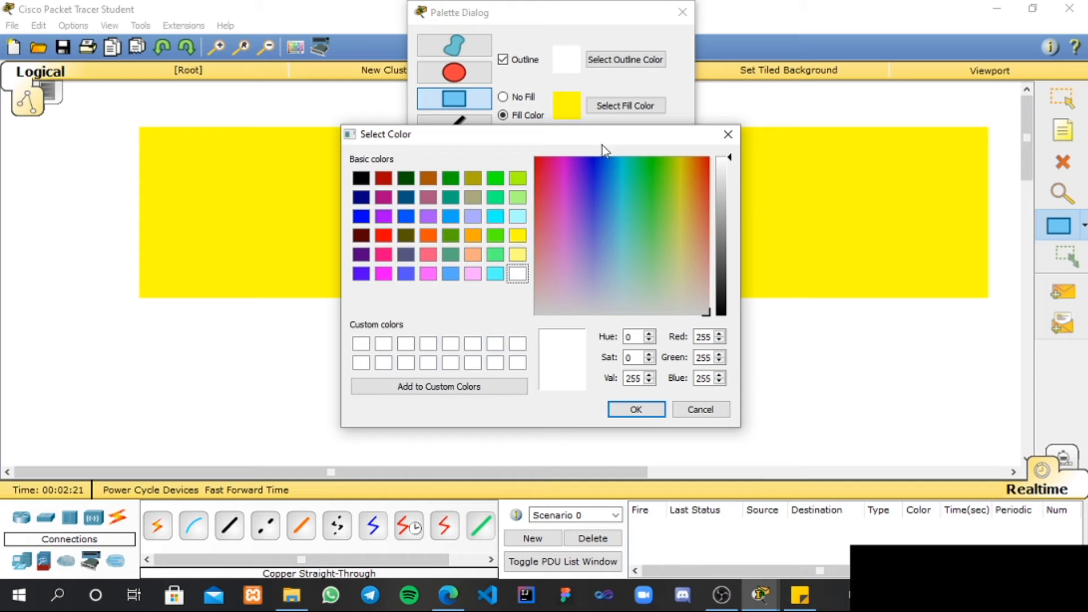
{"action": "left_click", "coordinate": [518, 216]}
{"action": "left_click", "coordinate": [634, 409]}
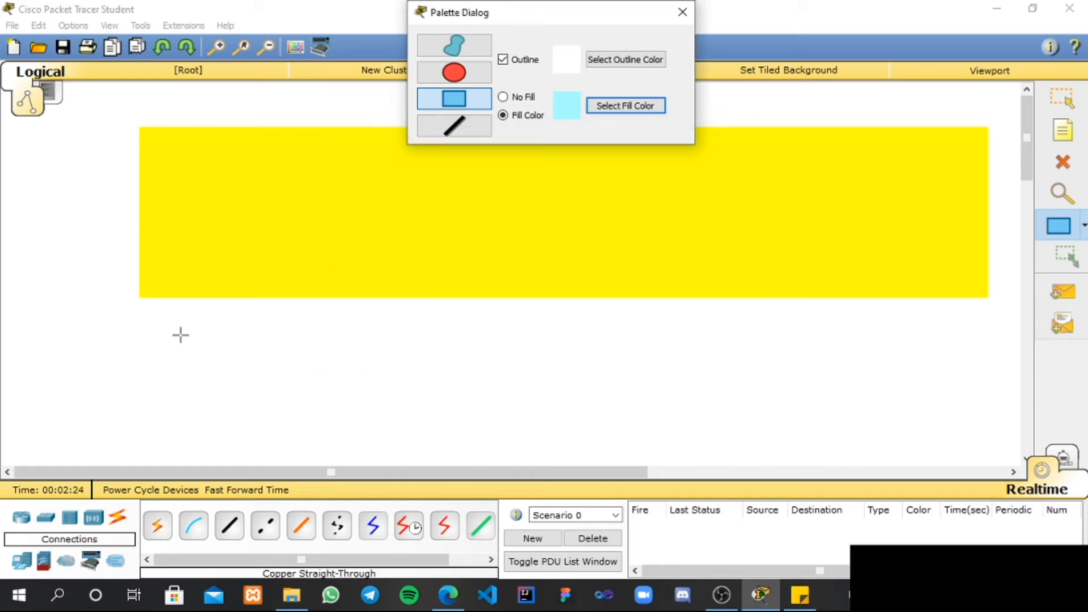
{"action": "mouse_move", "coordinate": [424, 374]}
{"action": "left_mouse_down"}
{"action": "mouse_move", "coordinate": [972, 464]}
{"action": "mouse_move", "coordinate": [990, 478]}
{"action": "mouse_move", "coordinate": [996, 462]}
{"action": "left_mouse_up"}
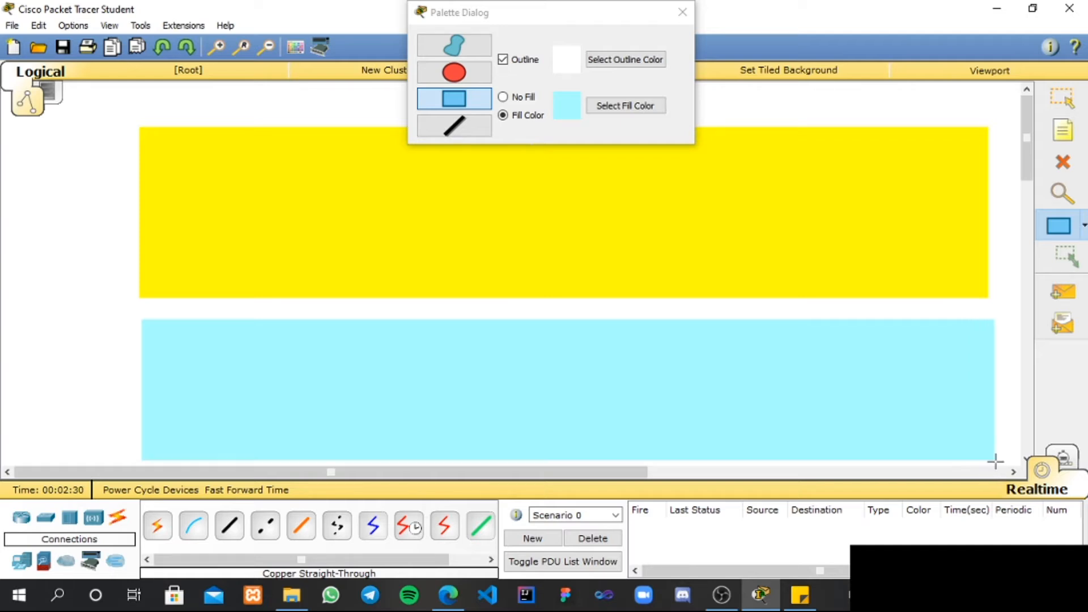
{"action": "left_click", "coordinate": [682, 13]}
{"action": "scroll", "coordinate": [845, 287], "scroll_direction": "down", "scroll_amount": 1}
{"action": "scroll", "coordinate": [846, 286], "scroll_direction": "up", "scroll_amount": 1}
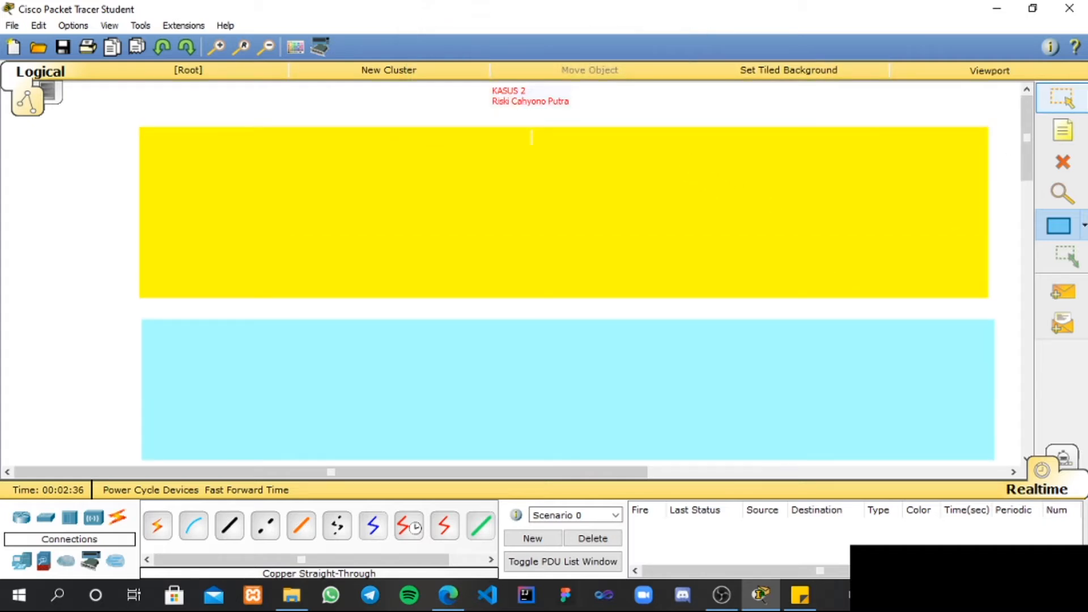
Nudge the yellow and light cyan rectangles slightly up and to the left so that they line up with each other
{"action": "left_click", "coordinate": [1069, 97]}
{"action": "left_click", "coordinate": [715, 174]}
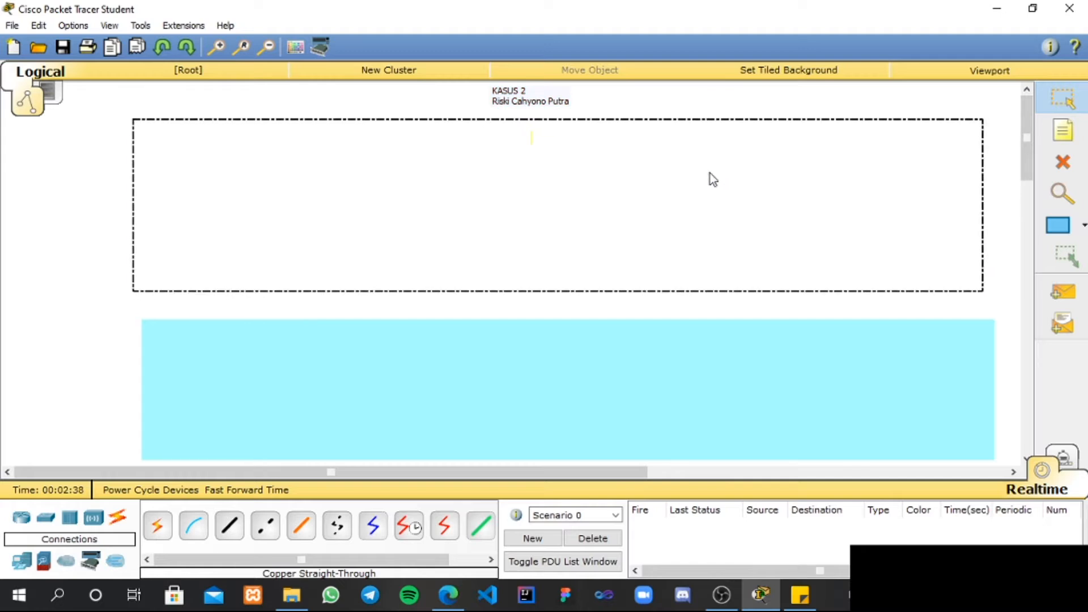
{"action": "left_click", "coordinate": [681, 337]}
{"action": "left_click", "coordinate": [337, 353]}
{"action": "left_click_drag", "start_coordinate": [350, 334], "coordinate": [339, 329]}
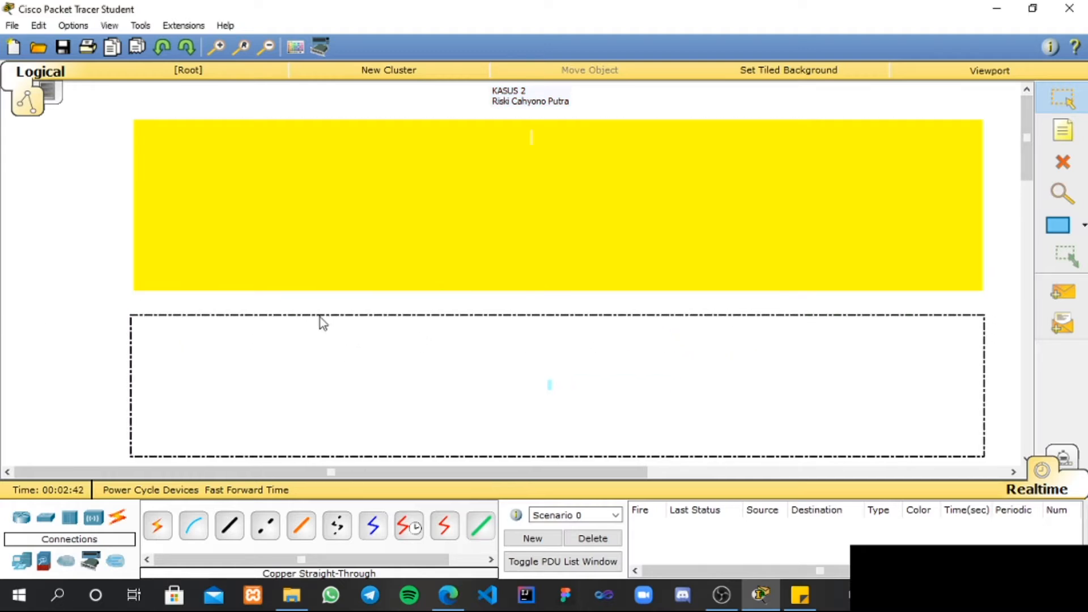
{"action": "left_click", "coordinate": [85, 189]}
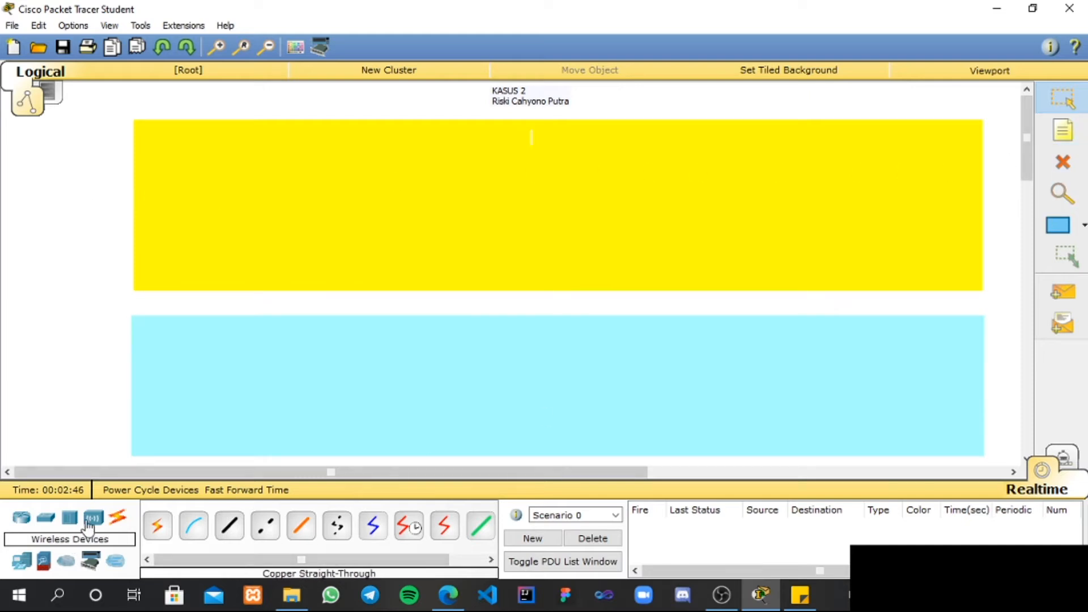
Place a 2960 switch centred in the gap between the yellow and light cyan rectangles
{"action": "left_click", "coordinate": [46, 524]}
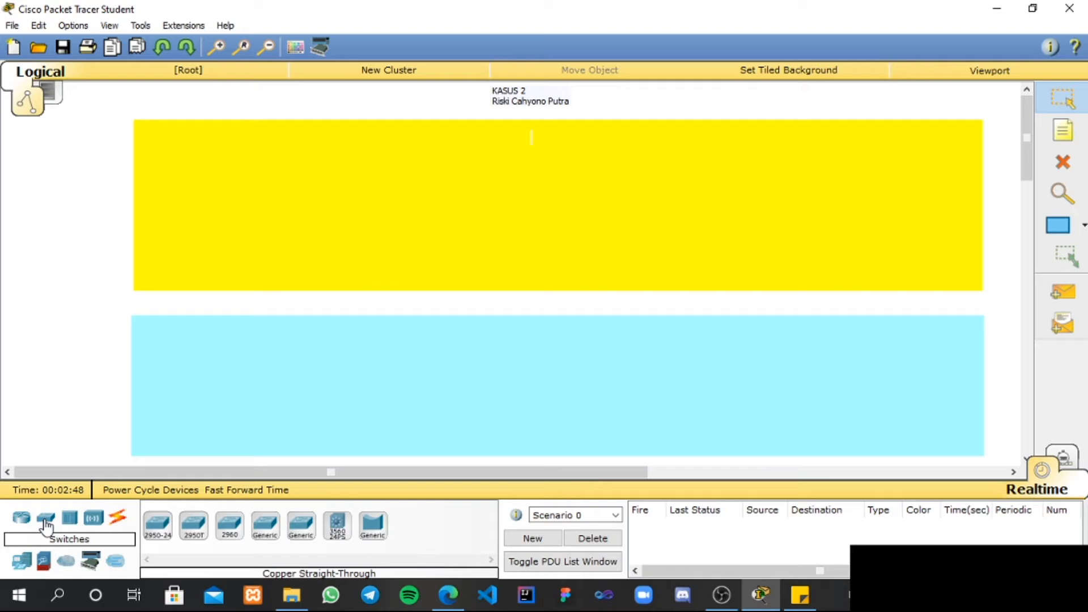
{"action": "left_click", "coordinate": [230, 526]}
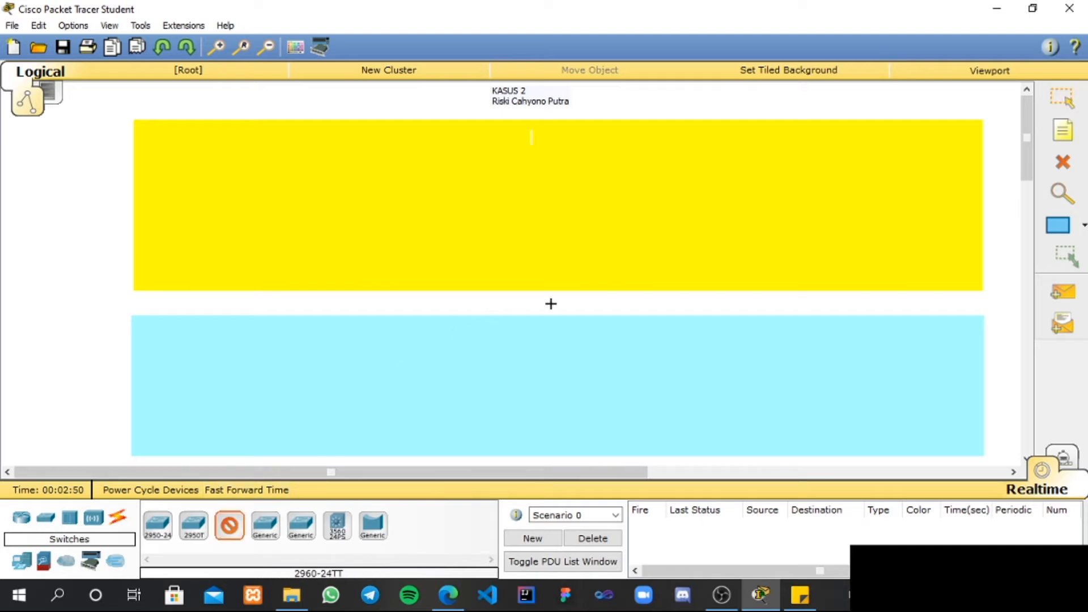
{"action": "left_click", "coordinate": [549, 303]}
{"action": "left_click_drag", "start_coordinate": [559, 303], "coordinate": [563, 302]}
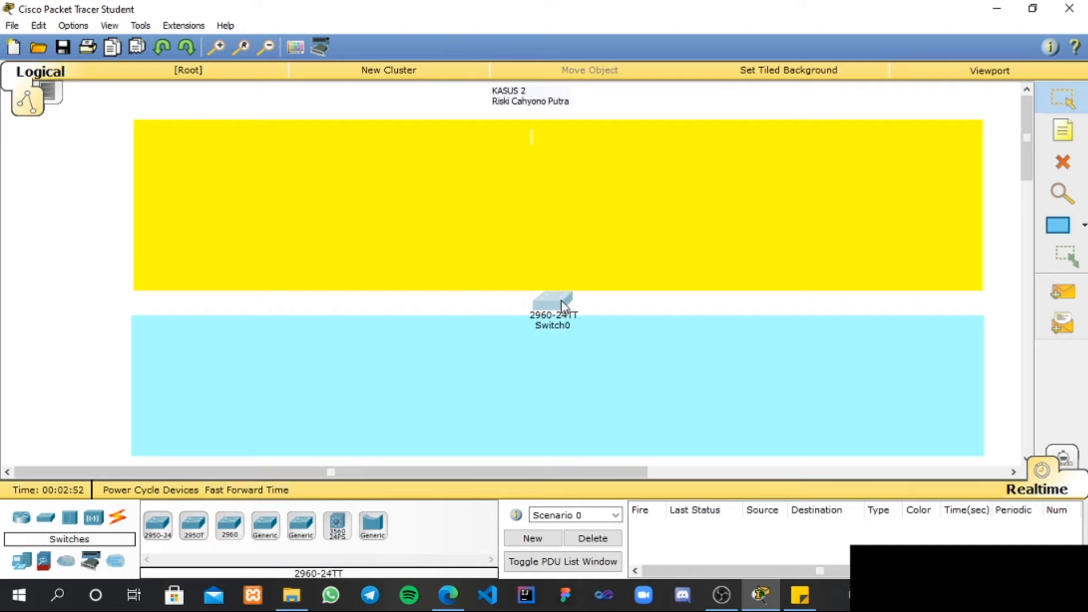
Place a generic PC at the upper left of the yellow rectangle and rename it PC1
{"action": "left_click", "coordinate": [22, 561]}
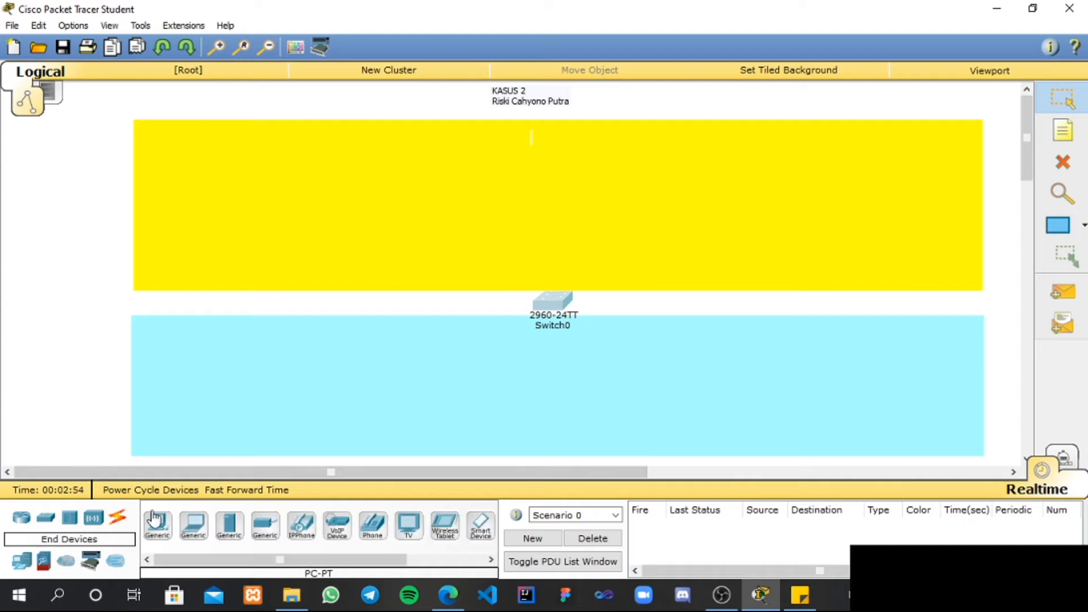
{"action": "left_click", "coordinate": [160, 531]}
{"action": "left_click", "coordinate": [170, 155]}
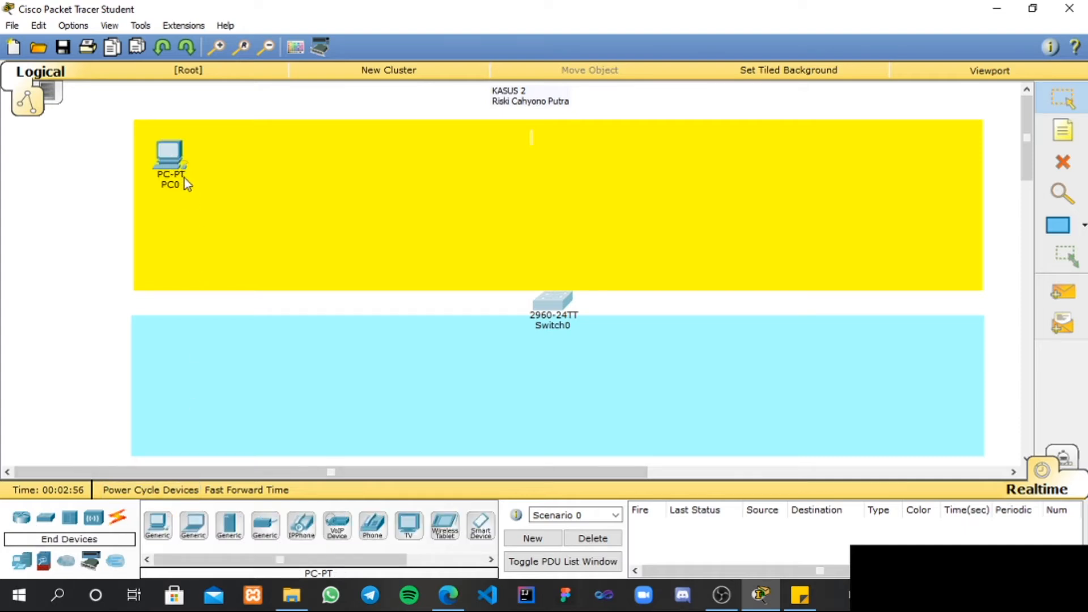
{"action": "left_click", "coordinate": [170, 185]}
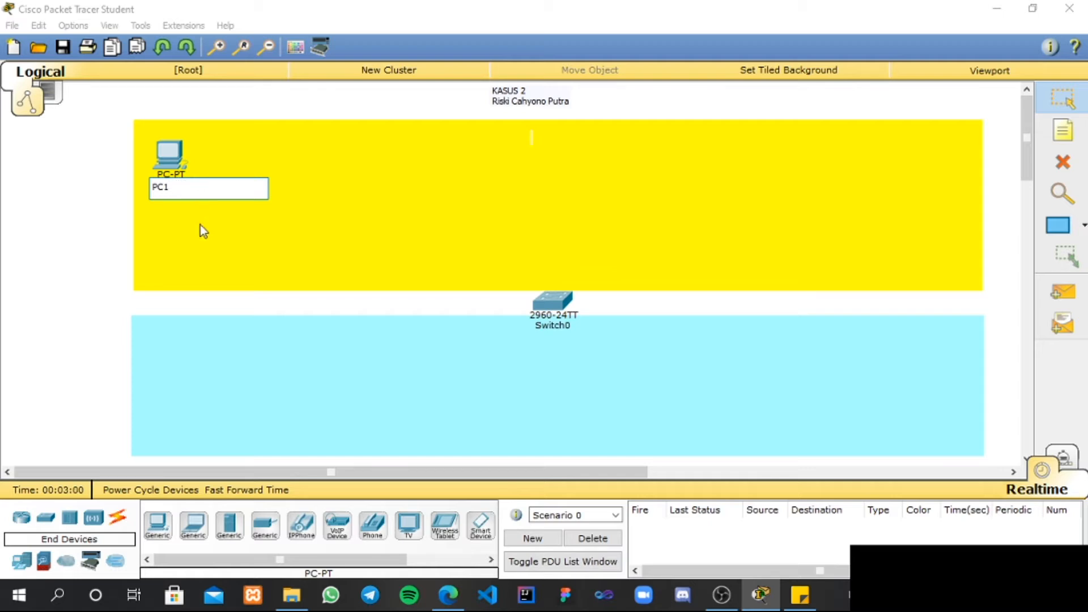
{"action": "key", "text": "Return"}
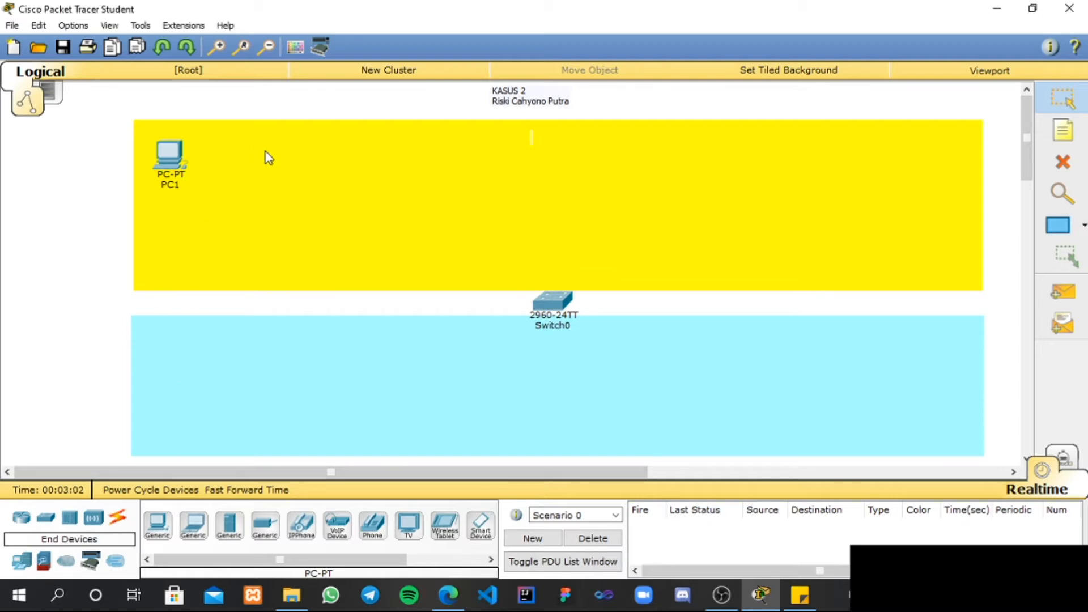
Add two more generic PCs to the right of PC1 inside the yellow rectangle
{"action": "double_click", "coordinate": [284, 159]}
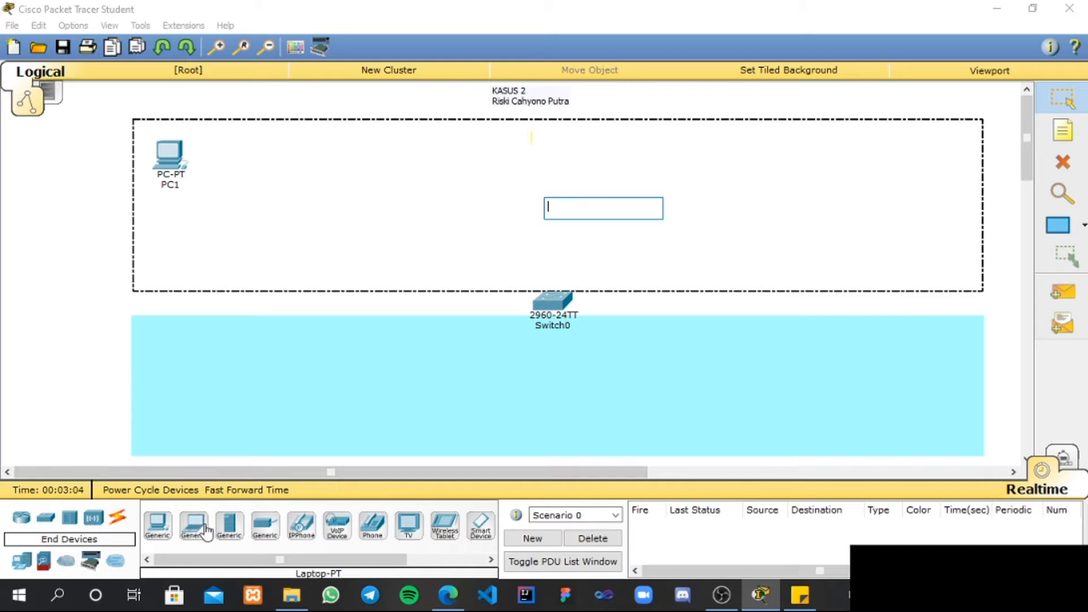
{"action": "left_click", "coordinate": [157, 524]}
{"action": "left_click", "coordinate": [233, 153]}
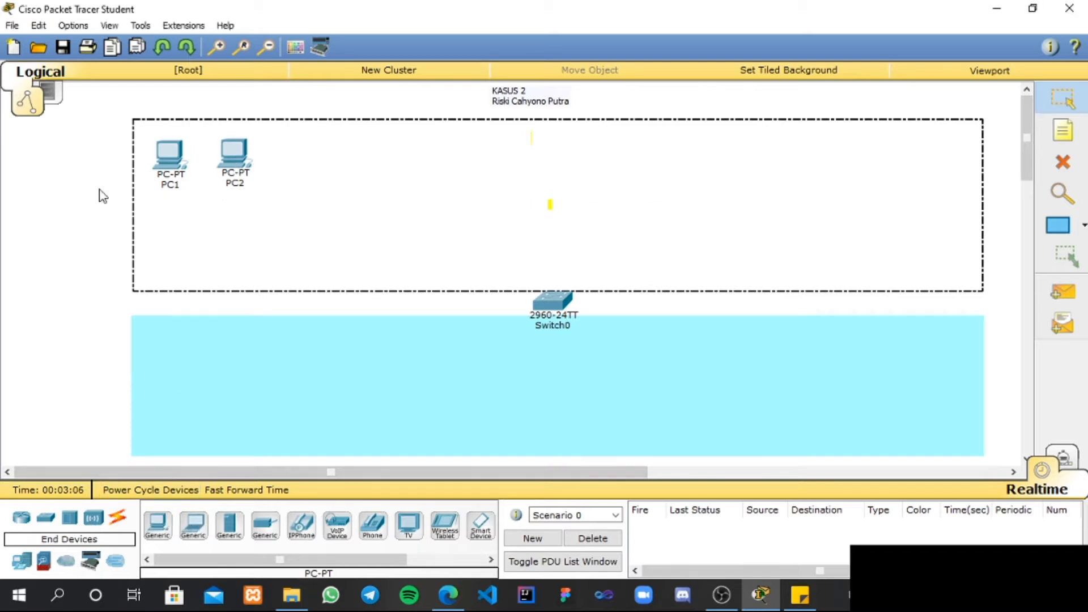
{"action": "double_click", "coordinate": [339, 341]}
{"action": "left_click", "coordinate": [266, 340]}
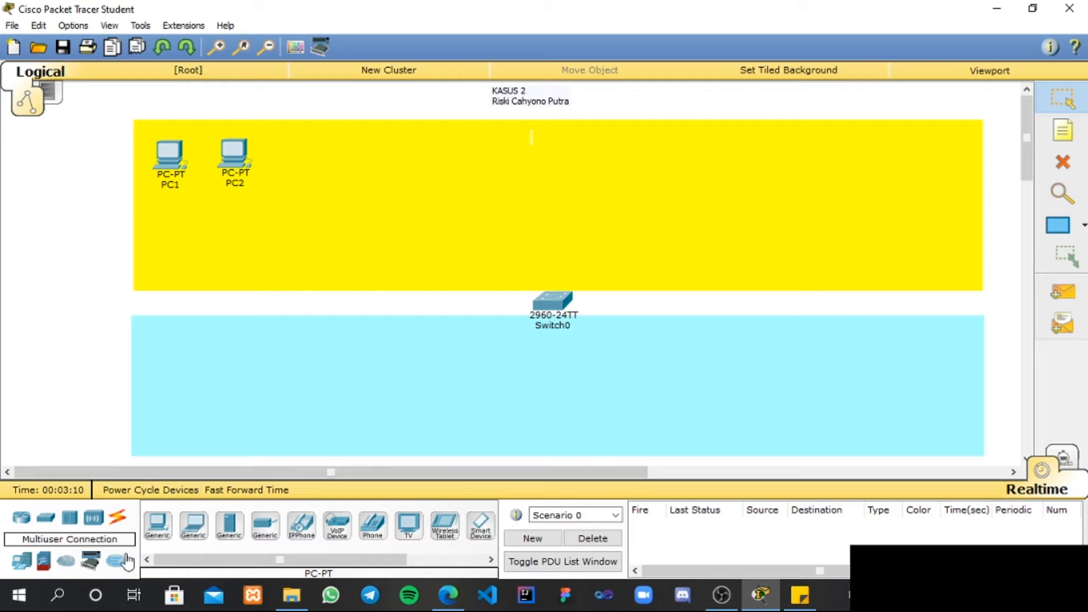
{"action": "left_click", "coordinate": [157, 524]}
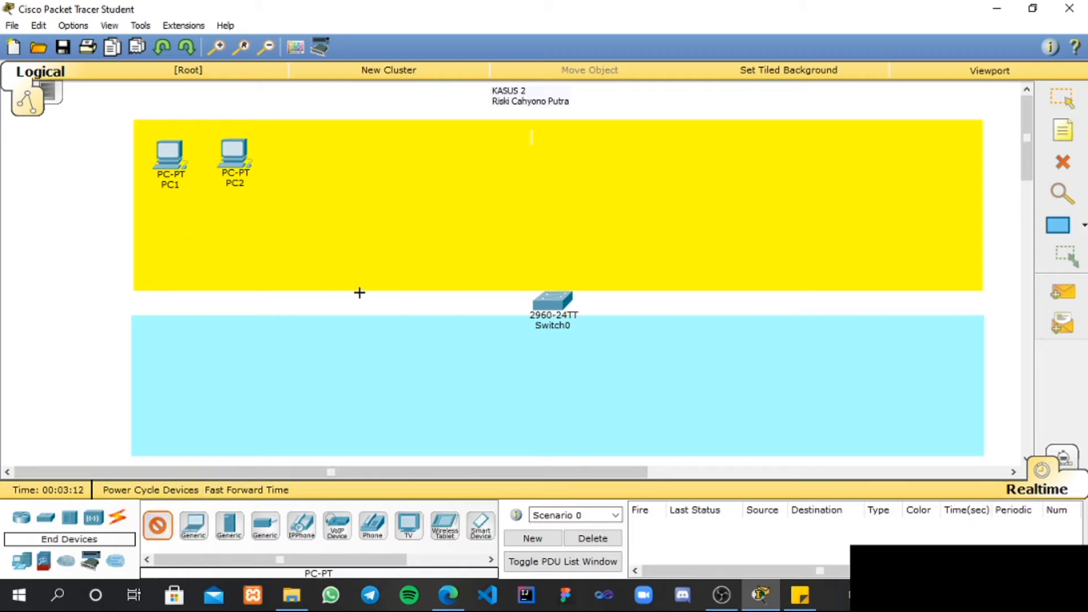
{"action": "left_click", "coordinate": [332, 157]}
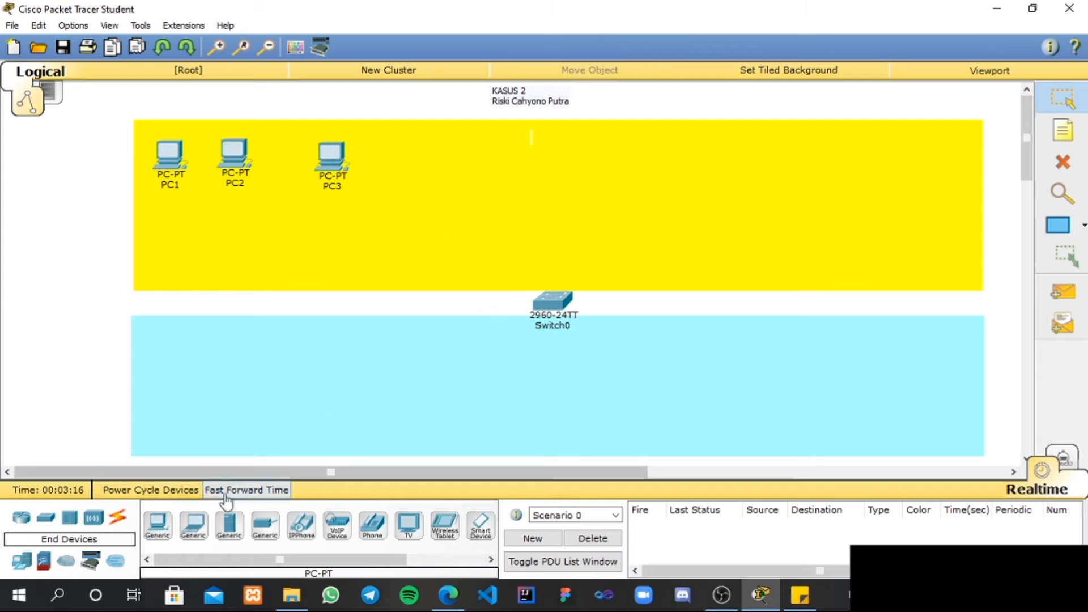
Place a generic laptop right of the three PCs, rename it Laptop1, and add a second laptop to its right
{"action": "left_click", "coordinate": [193, 524]}
{"action": "left_click", "coordinate": [453, 166]}
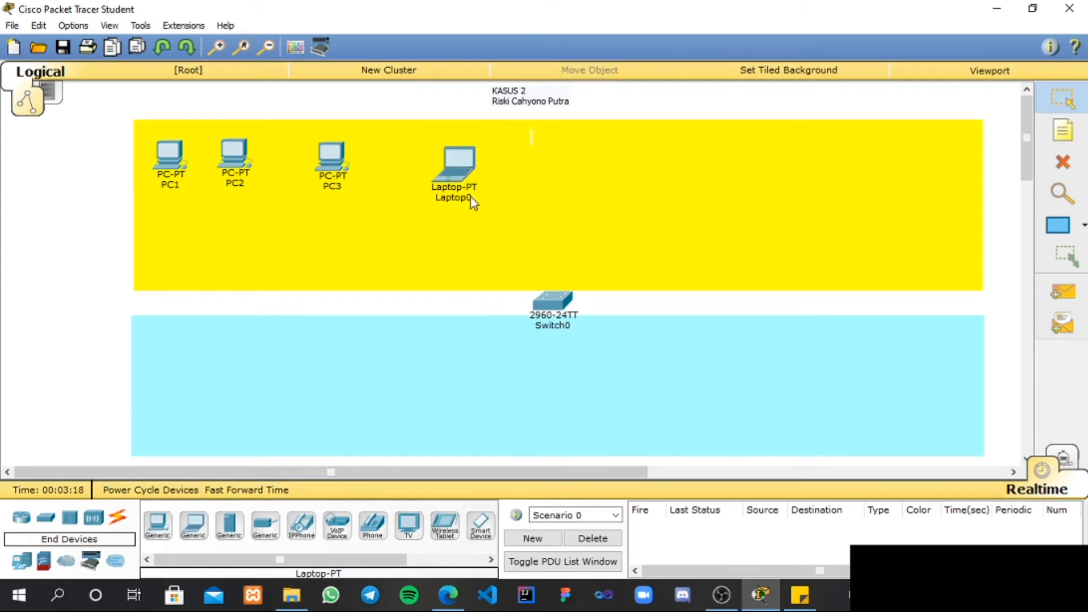
{"action": "left_click", "coordinate": [471, 198]}
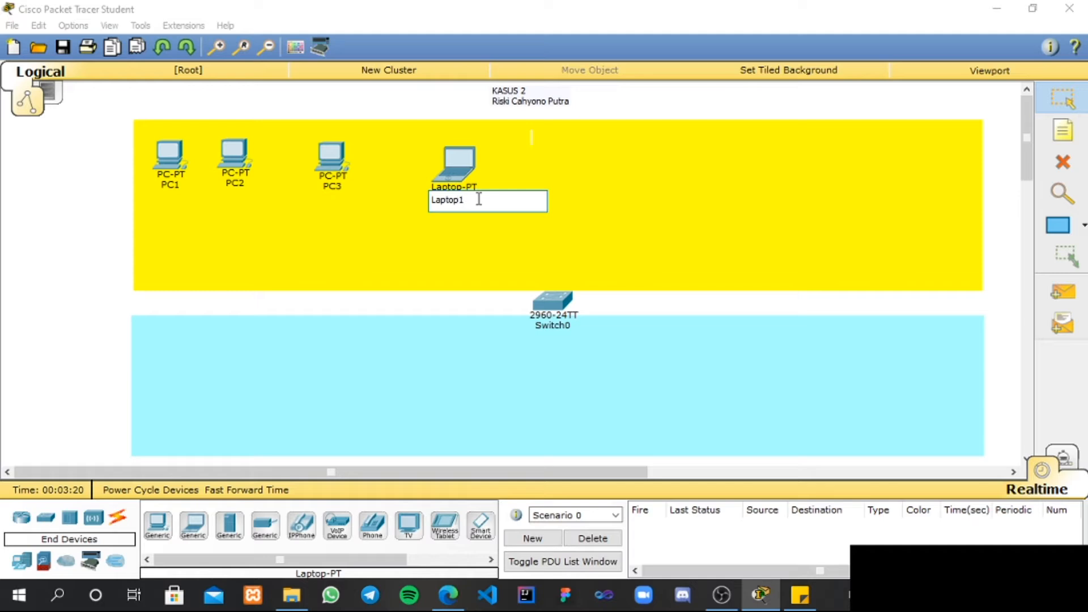
{"action": "key", "text": "Return"}
{"action": "left_click", "coordinate": [194, 524]}
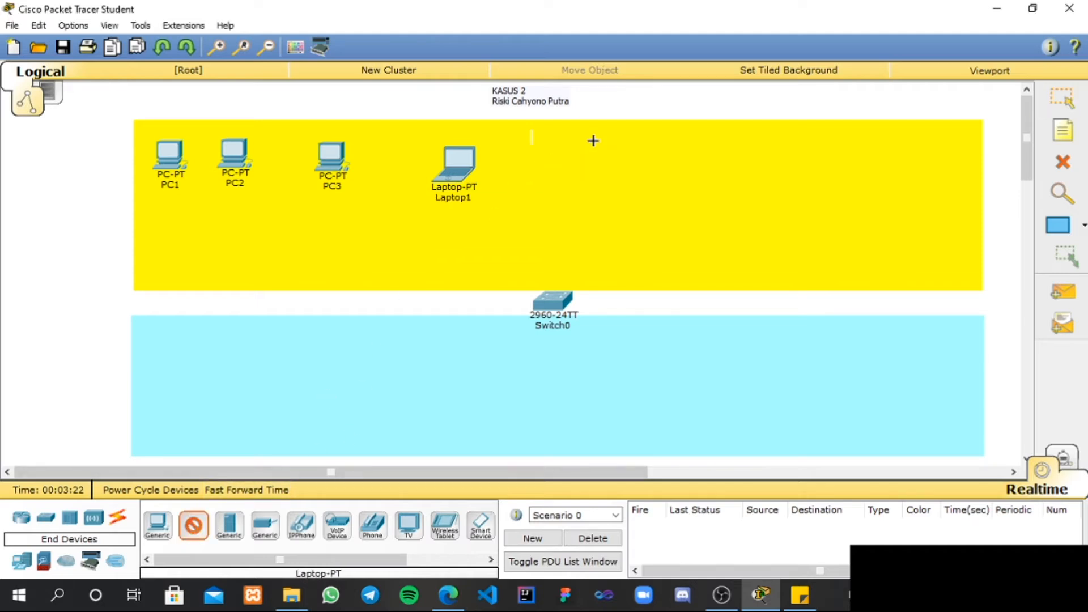
{"action": "left_click", "coordinate": [628, 169]}
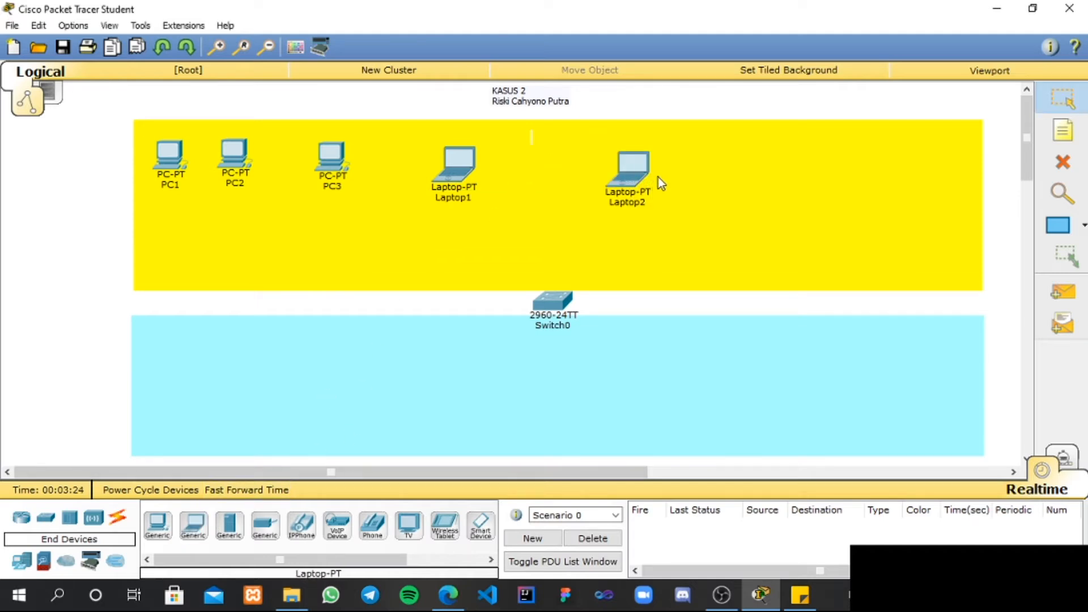
Spread the three PCs and two laptops out in one row across the full width of the yellow rectangle
{"action": "left_click_drag", "start_coordinate": [640, 179], "coordinate": [910, 163]}
{"action": "left_click_drag", "start_coordinate": [452, 156], "coordinate": [658, 152]}
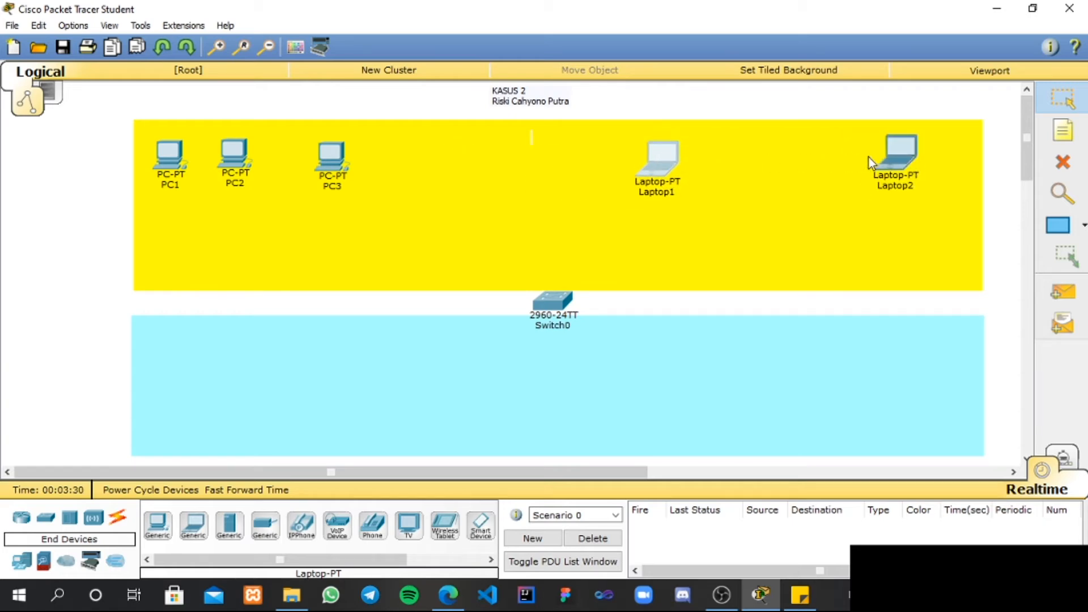
{"action": "left_click_drag", "start_coordinate": [903, 155], "coordinate": [888, 168]}
{"action": "left_click_drag", "start_coordinate": [334, 159], "coordinate": [502, 165]}
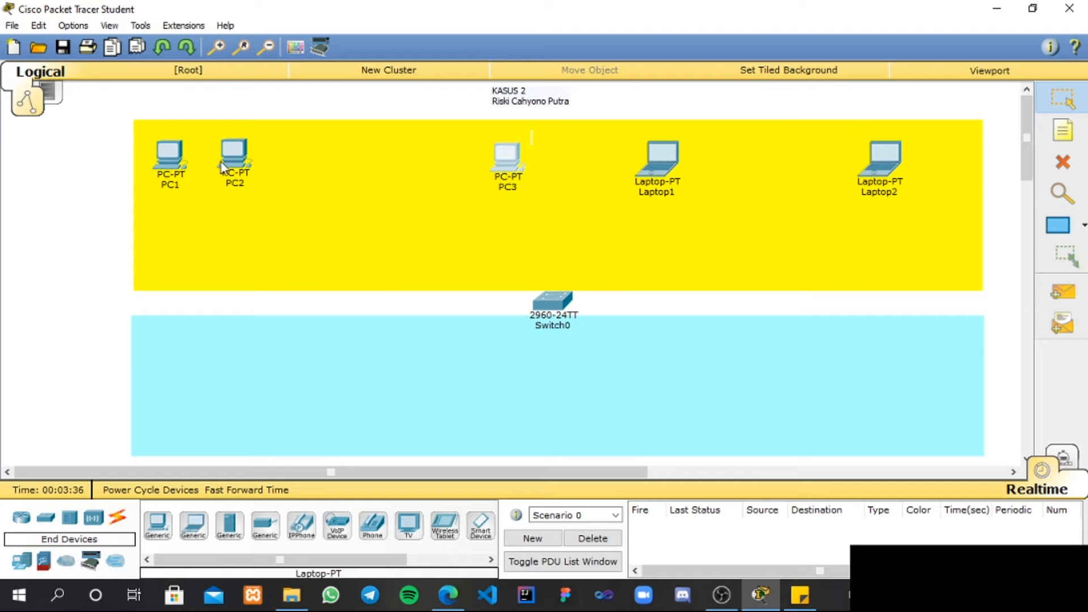
{"action": "left_click_drag", "start_coordinate": [220, 162], "coordinate": [321, 166]}
{"action": "left_click_drag", "start_coordinate": [163, 159], "coordinate": [181, 163]}
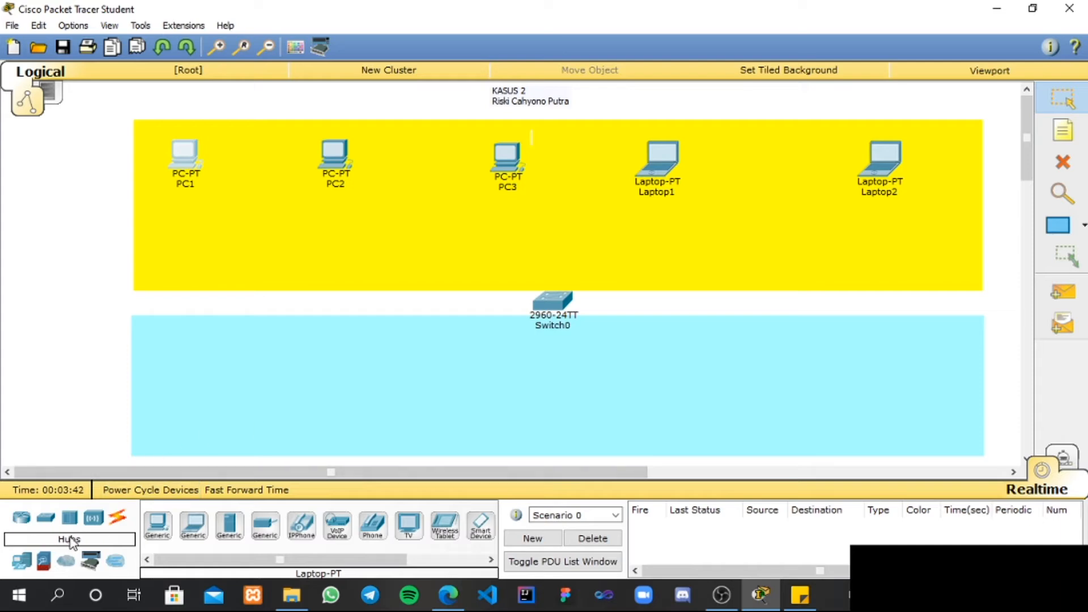
Place a generic laptop at the left end of the light cyan rectangle and two generic PCs spaced out to its right
{"action": "left_click", "coordinate": [188, 539]}
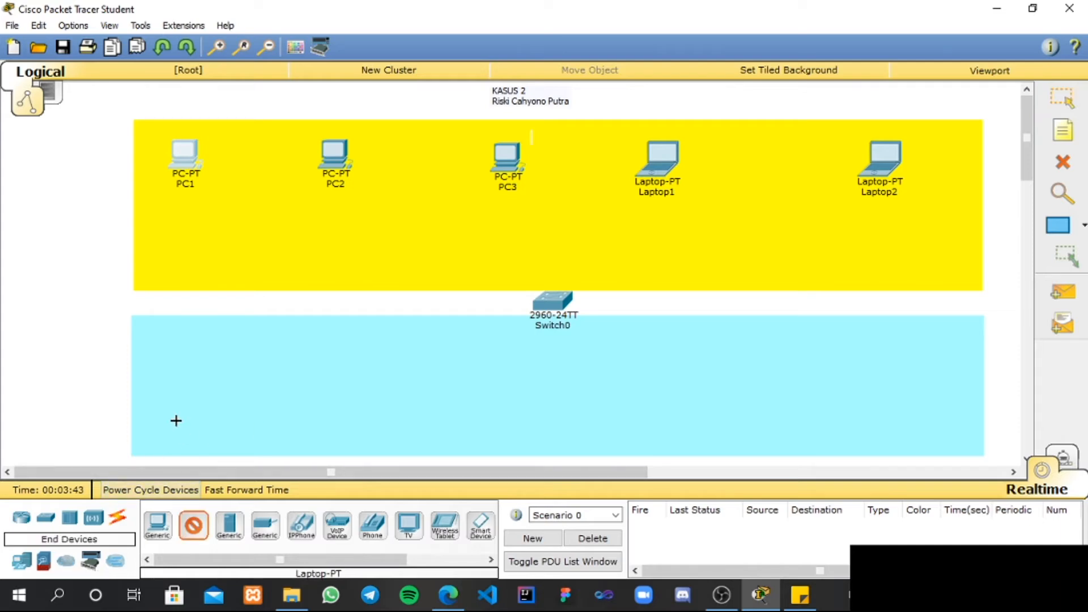
{"action": "left_click", "coordinate": [165, 392]}
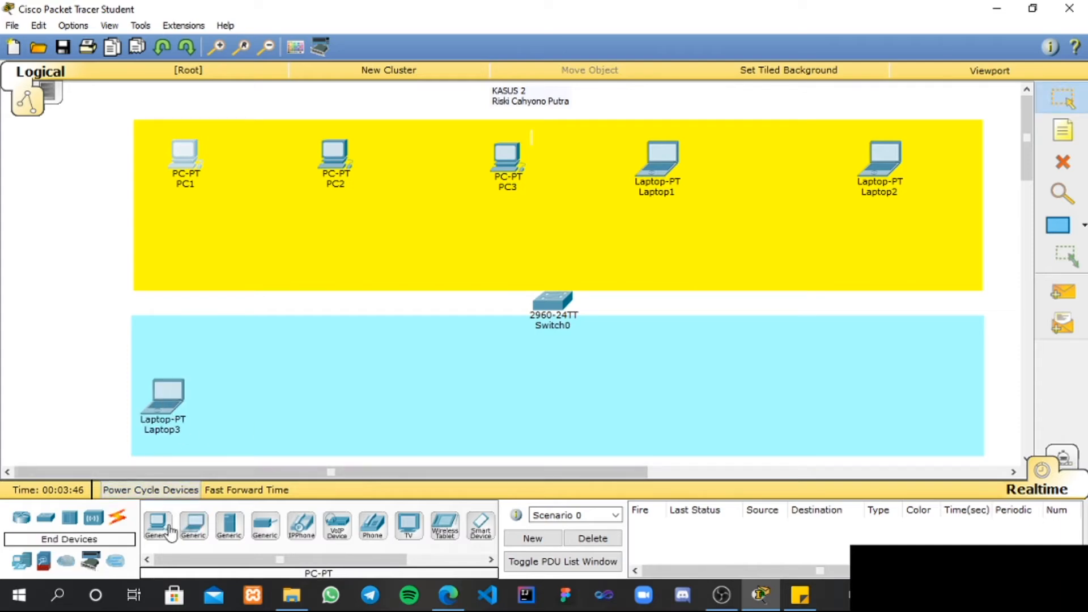
{"action": "left_click_drag", "start_coordinate": [161, 398], "coordinate": [167, 397]}
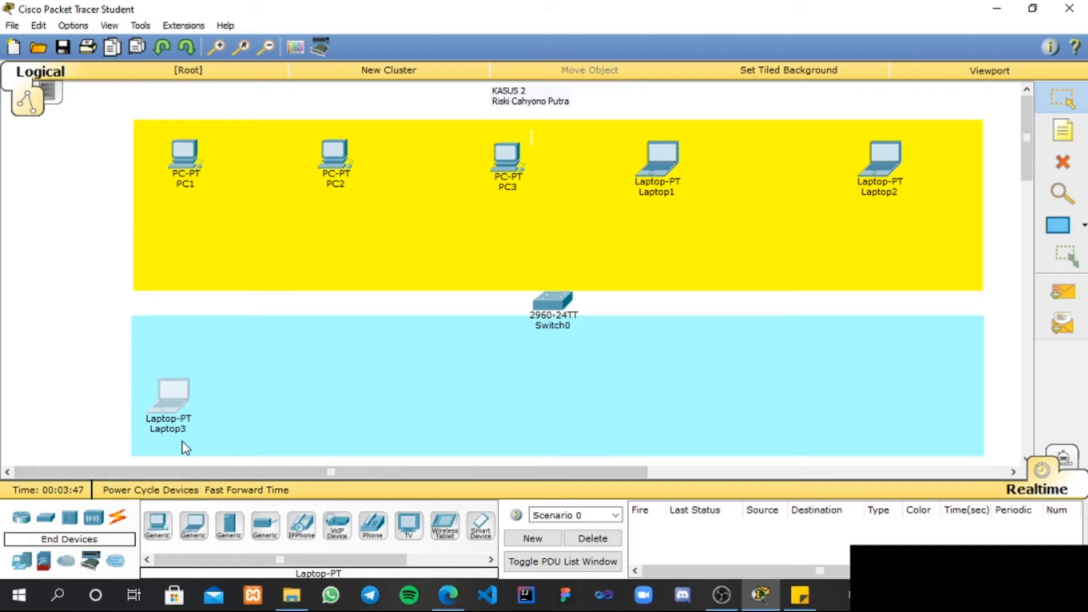
{"action": "left_click", "coordinate": [170, 541]}
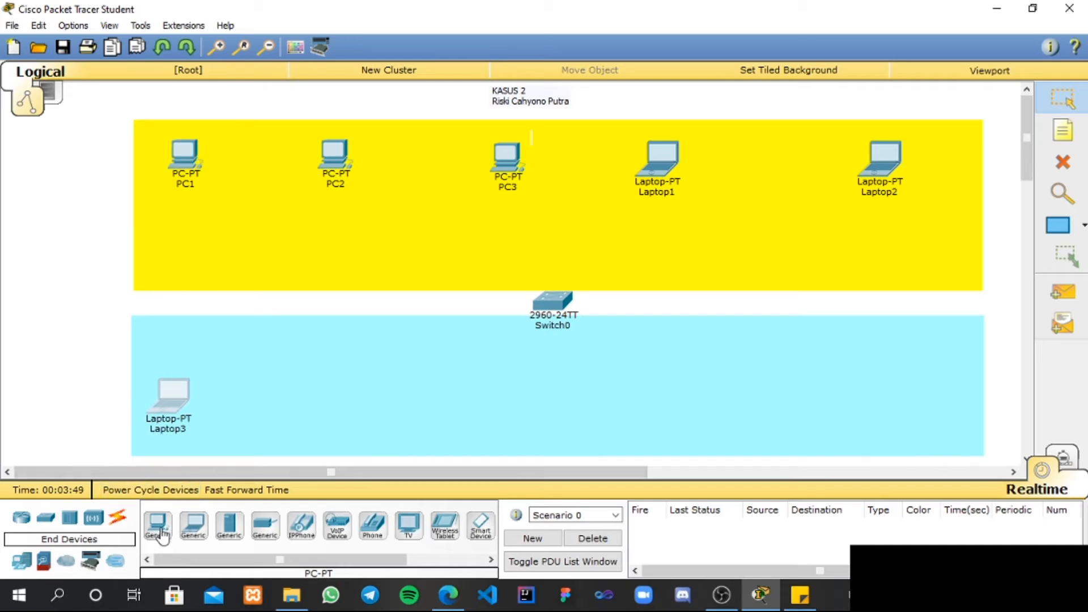
{"action": "left_click", "coordinate": [323, 417]}
{"action": "left_click_drag", "start_coordinate": [328, 417], "coordinate": [330, 404]}
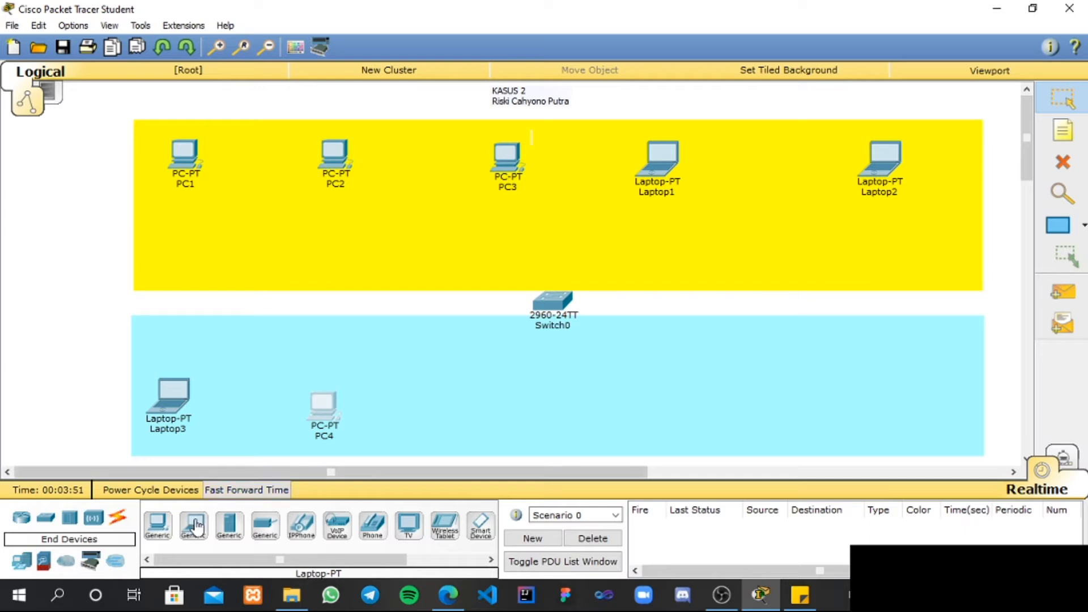
{"action": "left_click", "coordinate": [159, 533]}
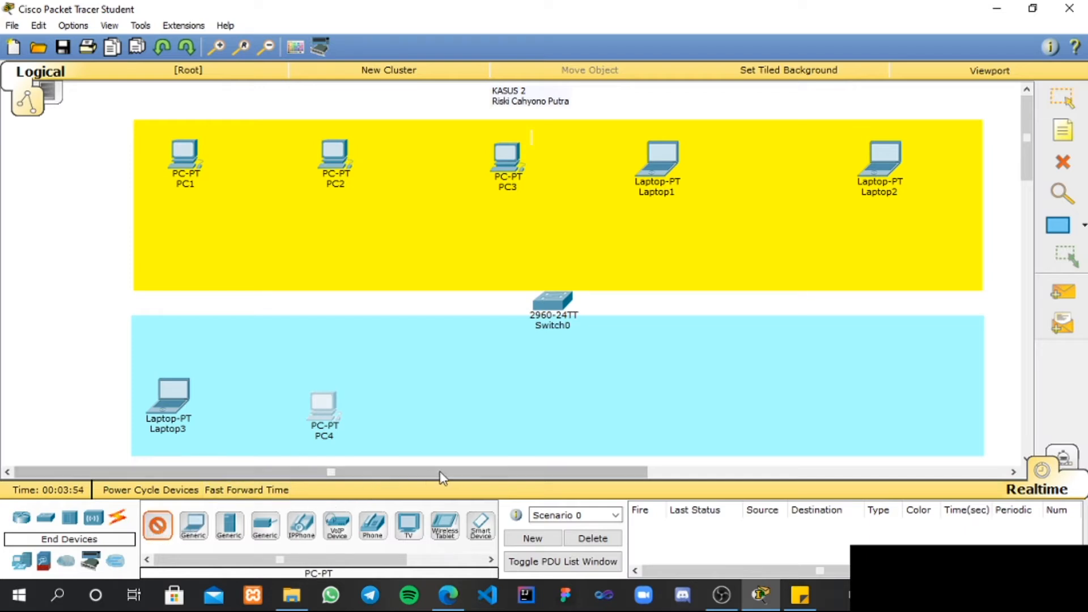
{"action": "left_click", "coordinate": [491, 412]}
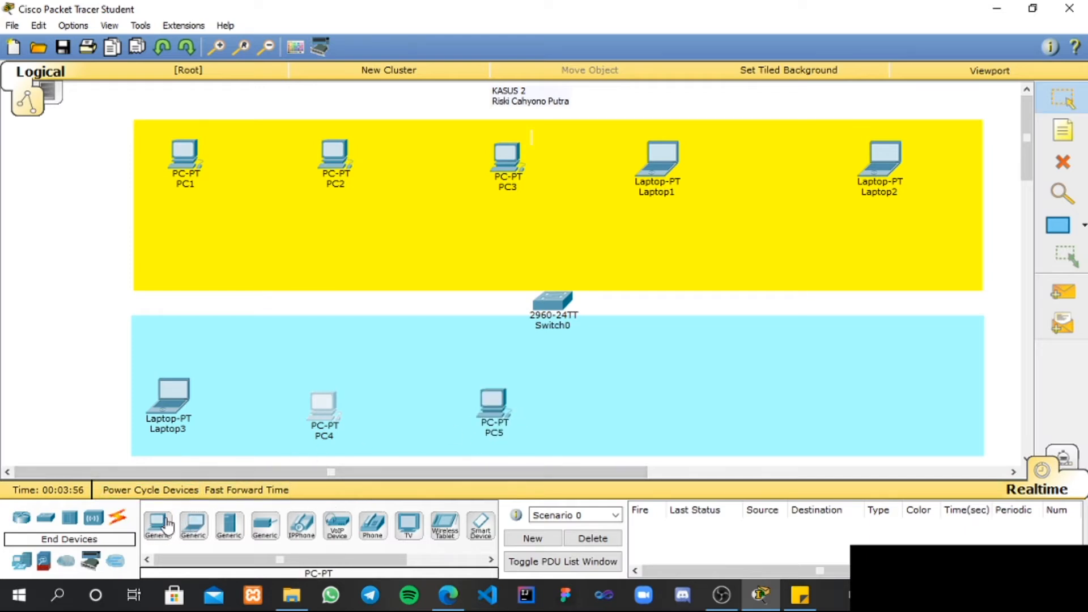
Place a third generic PC and a generic laptop to the right of PC5 inside the light cyan rectangle
{"action": "left_click", "coordinate": [674, 408]}
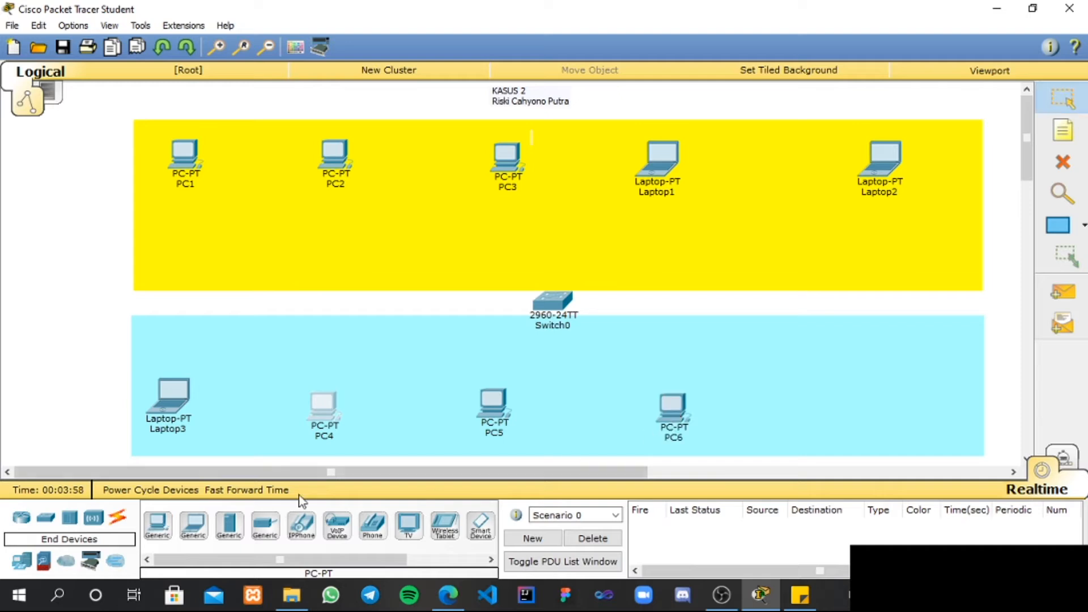
{"action": "left_click", "coordinate": [194, 526]}
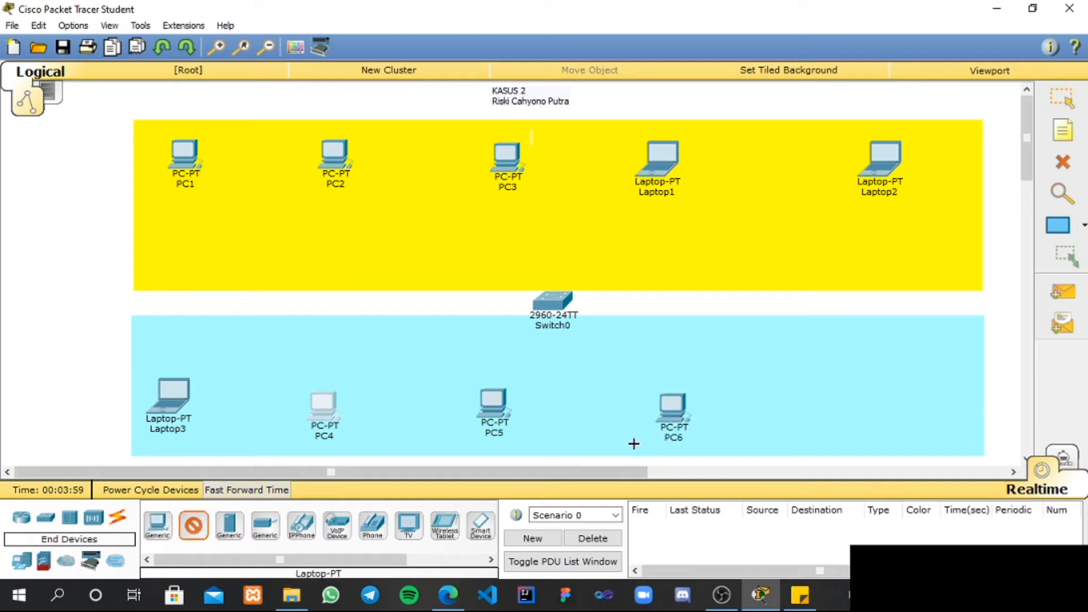
{"action": "left_click", "coordinate": [880, 403]}
{"action": "left_click_drag", "start_coordinate": [885, 407], "coordinate": [891, 407]}
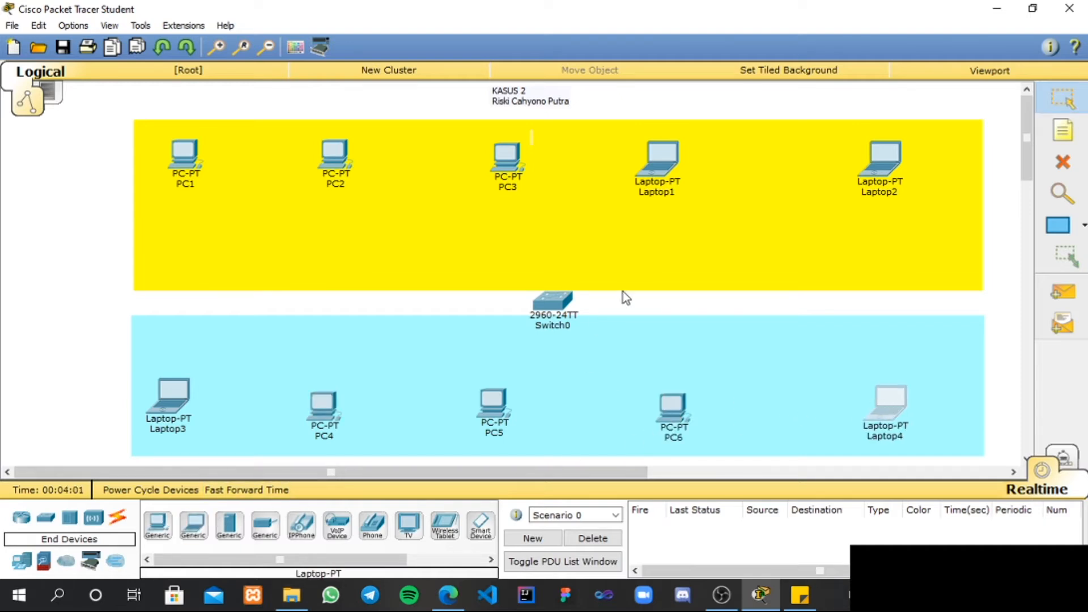
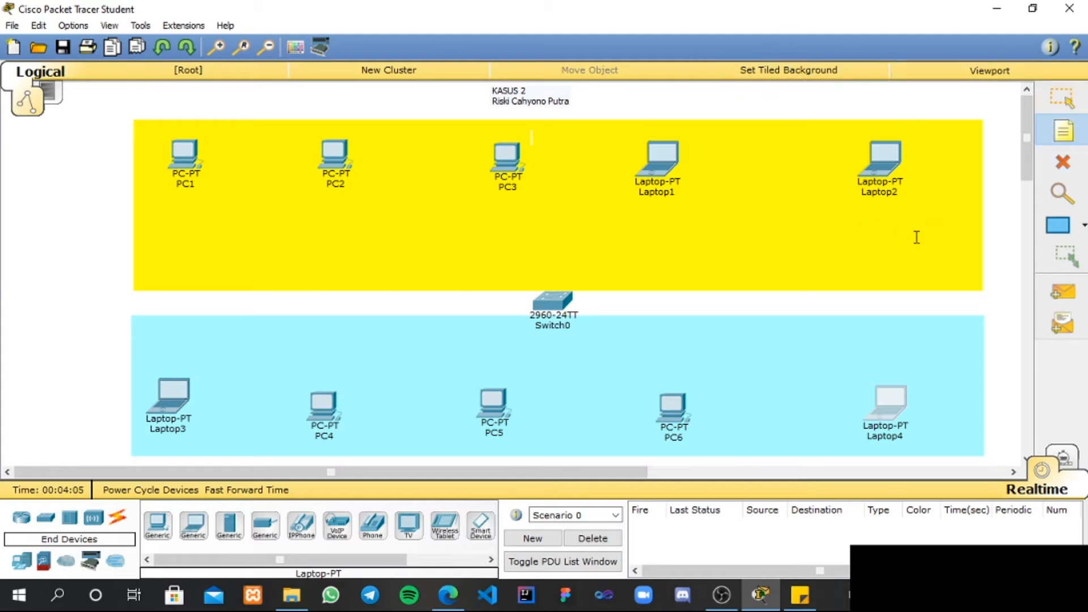
Add a three-line note beside Laptop2 reading "VLAN 40", "net:200.100.40.0/24" and "name:Hrd"
{"action": "left_click", "coordinate": [930, 155]}
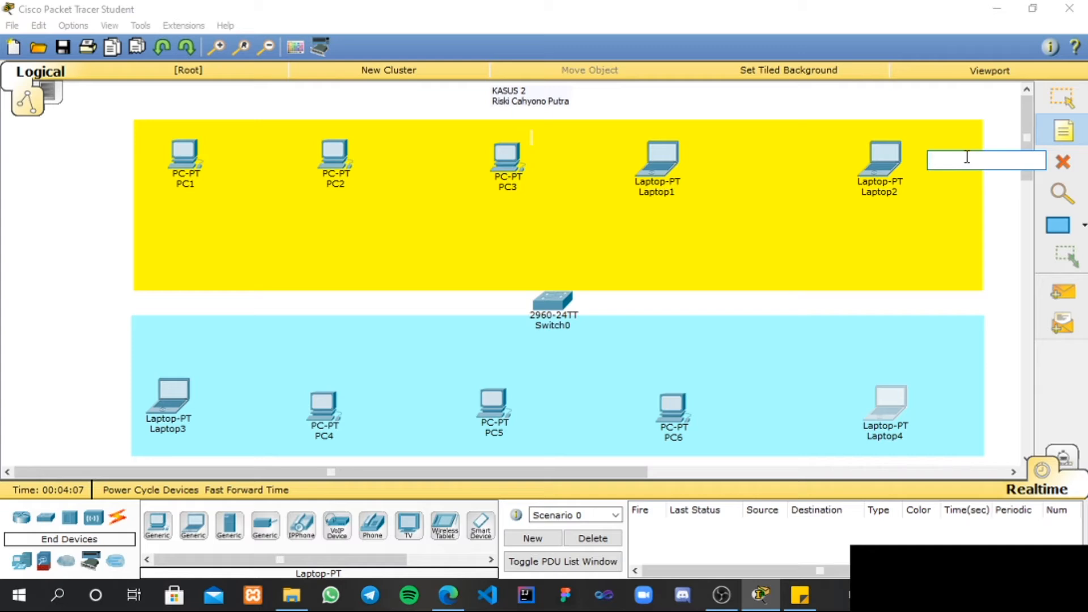
{"action": "type", "text": "VLAN"}
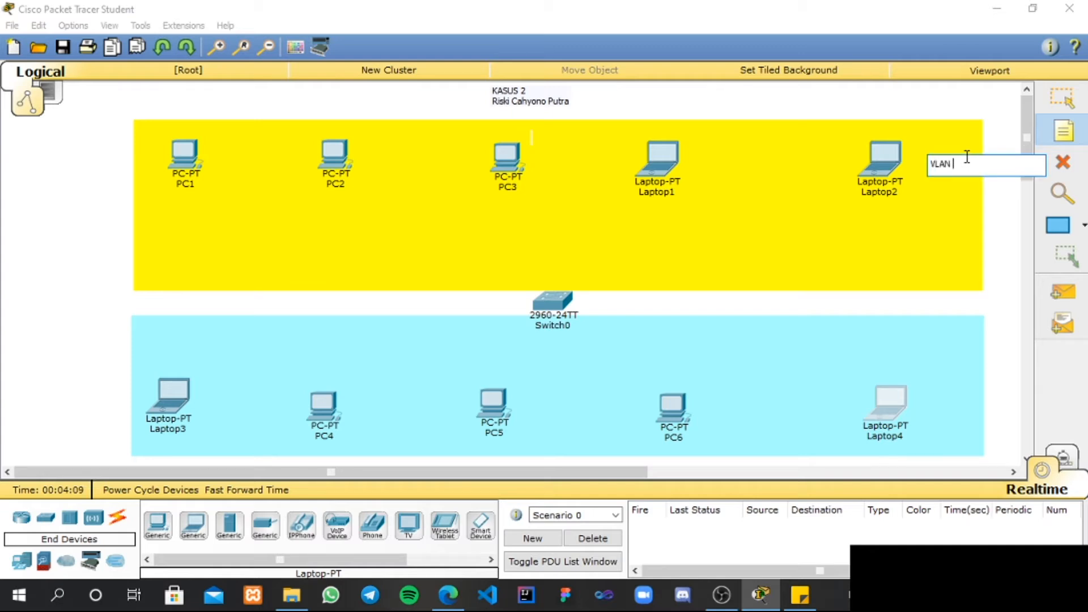
{"action": "type", "text": " 40"}
{"action": "key", "text": "Return"}
{"action": "type", "text": "net"}
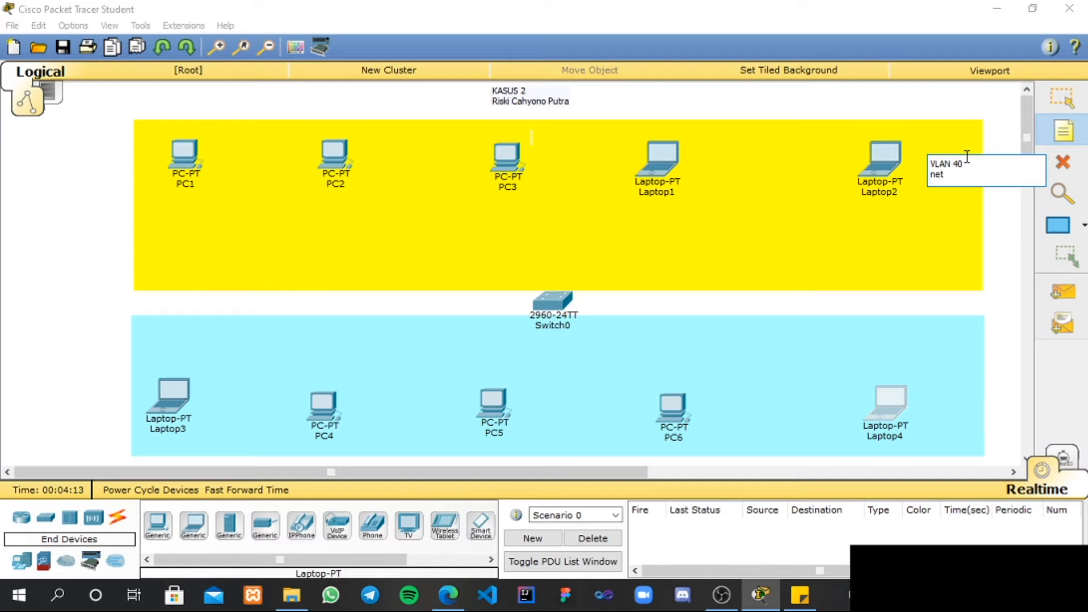
{"action": "type", "text": ":200.100.40.0/24"}
{"action": "key", "text": "Return"}
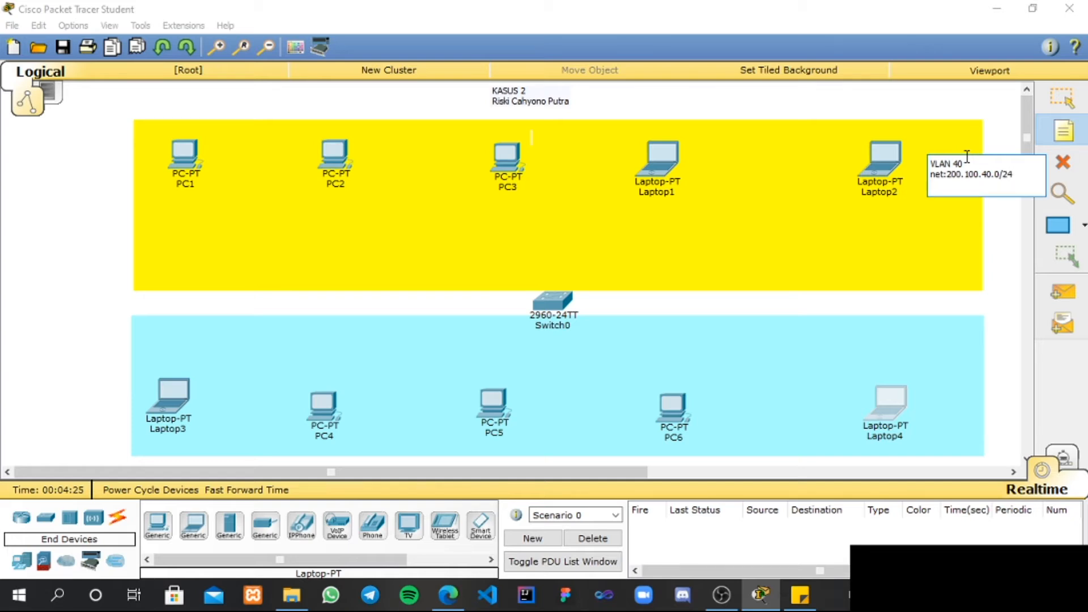
{"action": "type", "text": "name:Hrd"}
Copy the VLAN 40 note to the cyan area's upper right corner and edit it to VLAN 50, net:200.100.50.0/24, name:Finance
{"action": "left_click_drag", "start_coordinate": [933, 166], "coordinate": [991, 190]}
{"action": "key", "text": "ctrl+c"}
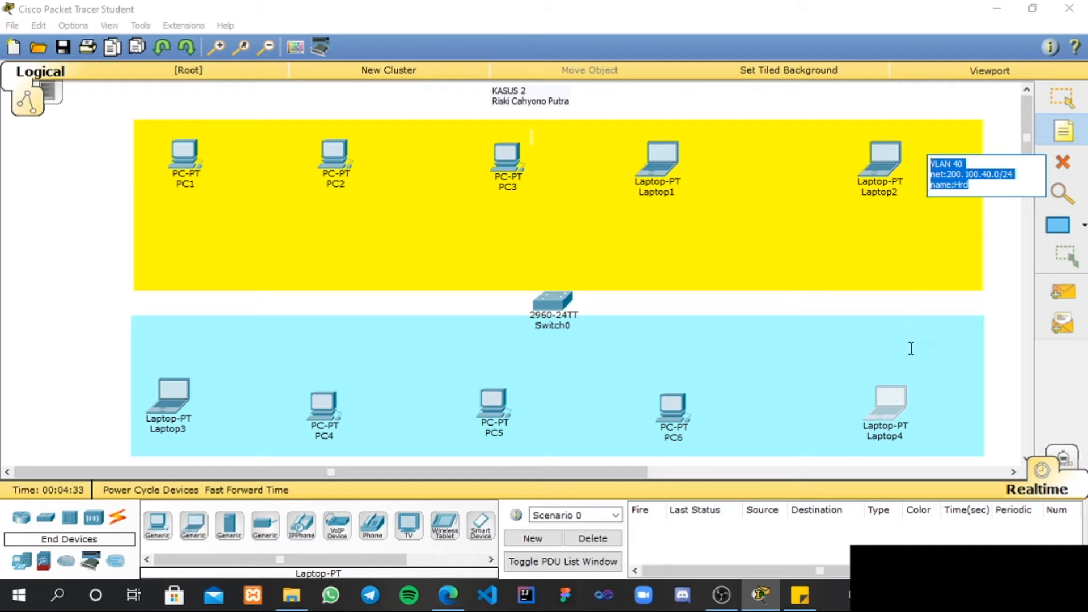
{"action": "left_click", "coordinate": [939, 335]}
{"action": "key", "text": "ctrl+v"}
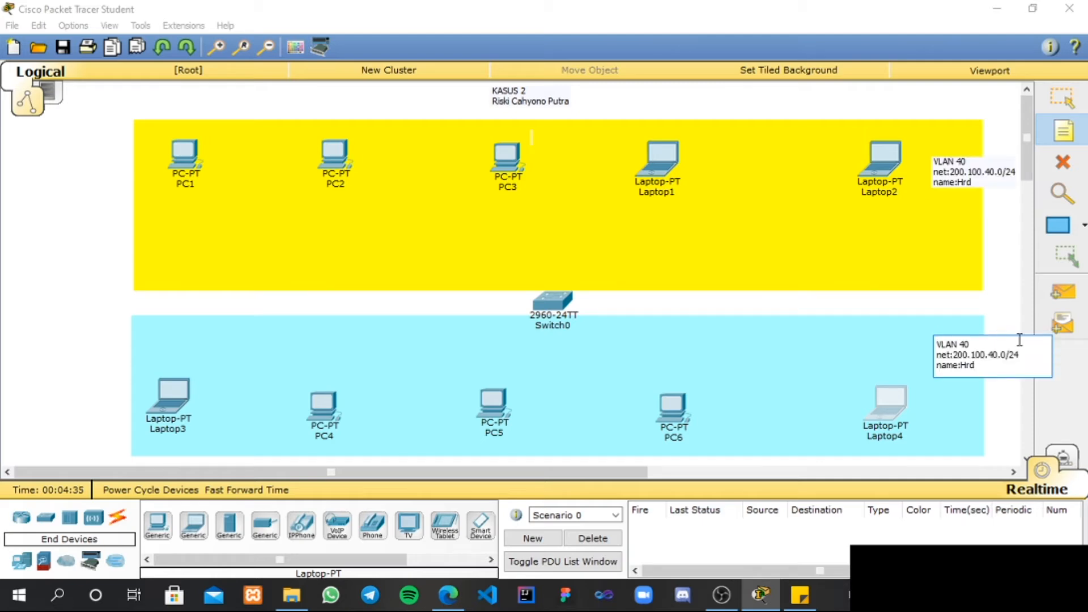
{"action": "key", "text": "BackSpace"}
{"action": "key", "text": "BackSpace"}
{"action": "type", "text": "5"}
{"action": "key", "text": "BackSpace"}
{"action": "type", "text": "5"}
{"action": "key", "text": "BackSpace"}
{"action": "key", "text": "BackSpace"}
{"action": "type", "text": "nce"}
{"action": "left_click", "coordinate": [1069, 106]}
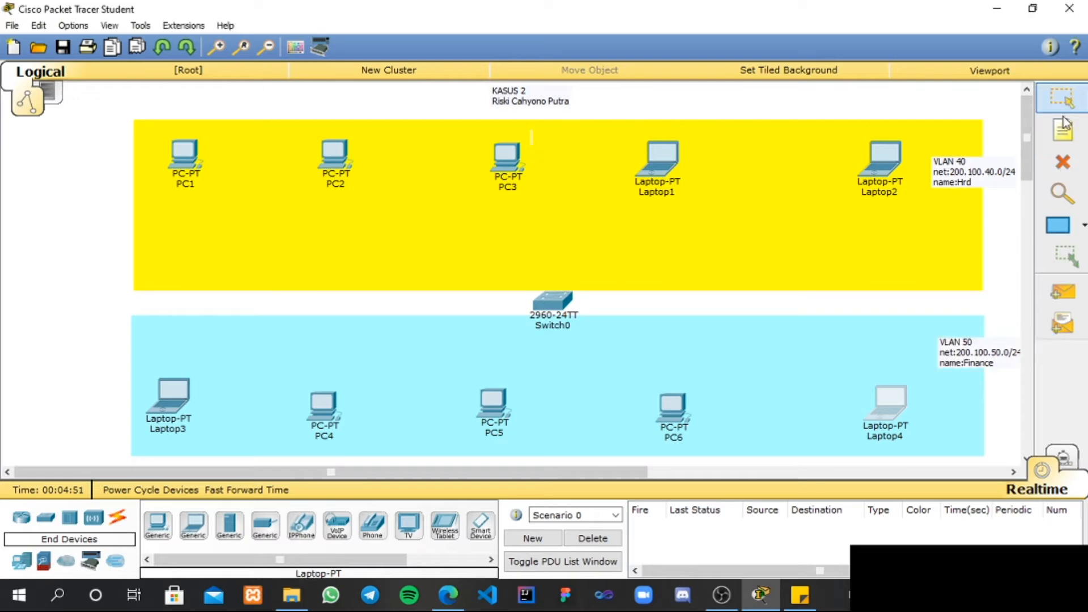
Add a note above PC1 reading "ip:200.100.40.1/24"
{"action": "left_click", "coordinate": [1063, 131]}
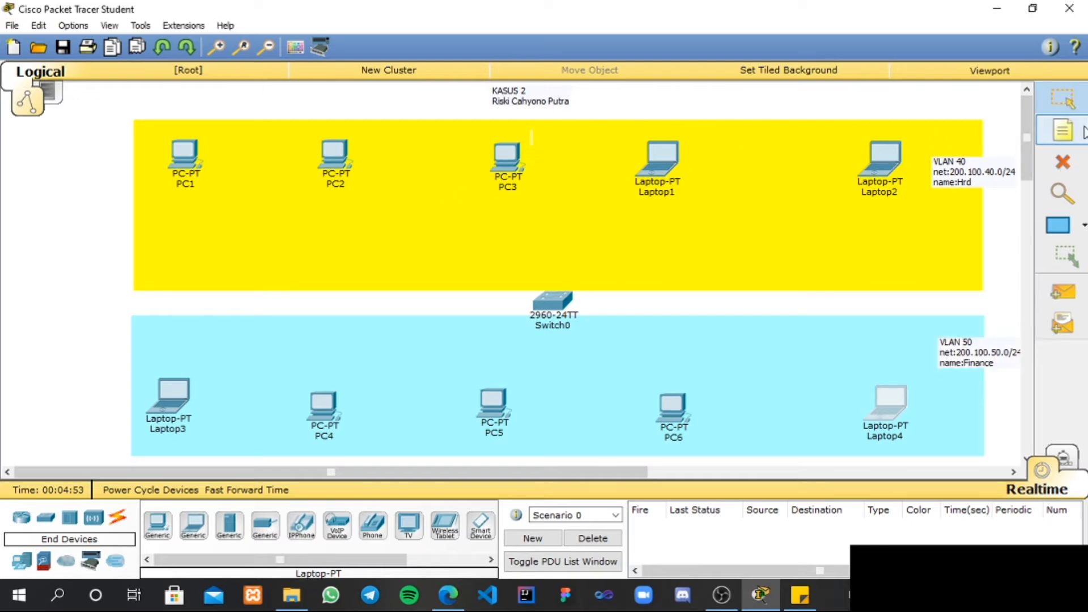
{"action": "left_click", "coordinate": [142, 126]}
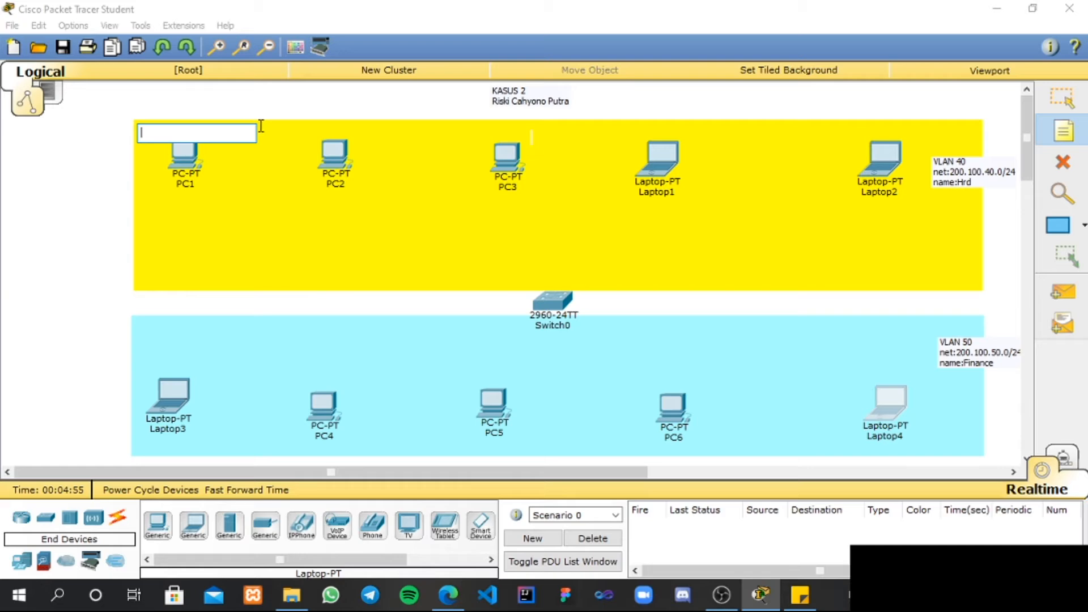
{"action": "type", "text": "ip:200.100.40"}
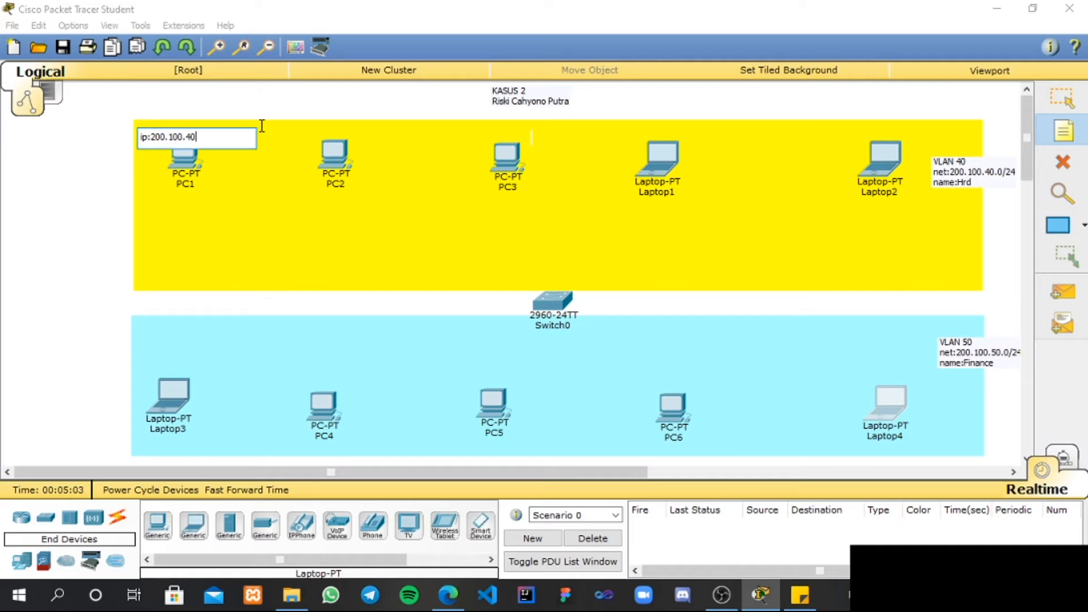
{"action": "type", "text": ".1/24"}
Copy PC1's address note above PC2 and PC3, changing the copies to ip:200.100.40.2/24 and ip:200.100.40.3/24
{"action": "key", "text": "ctrl+a"}
{"action": "key", "text": "ctrl+c"}
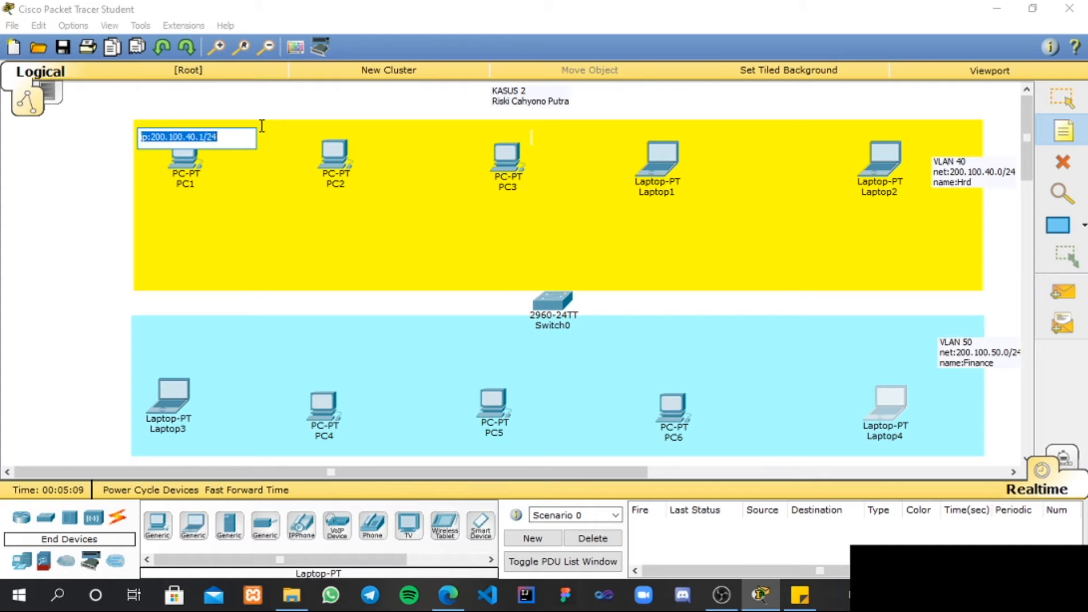
{"action": "left_click", "coordinate": [291, 134]}
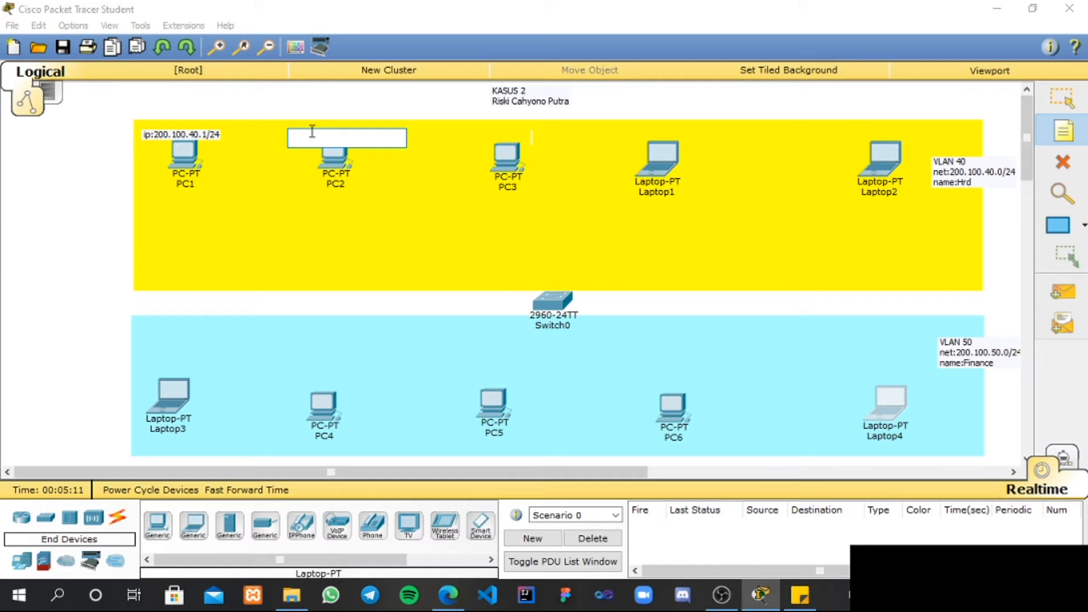
{"action": "key", "text": "ctrl+v"}
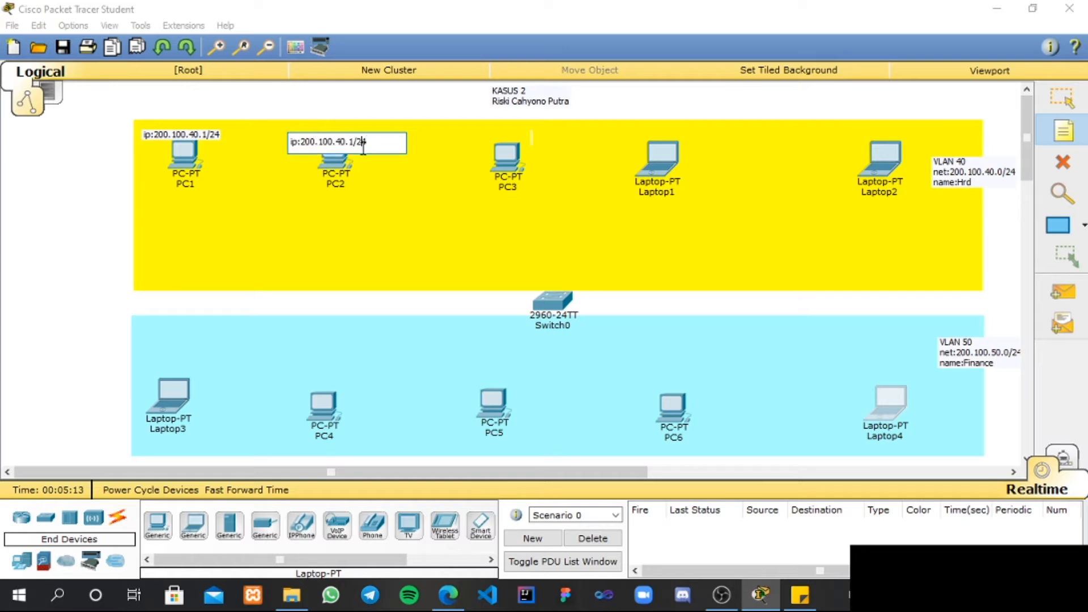
{"action": "key", "text": "BackSpace"}
{"action": "type", "text": "2"}
{"action": "left_click", "coordinate": [482, 130]}
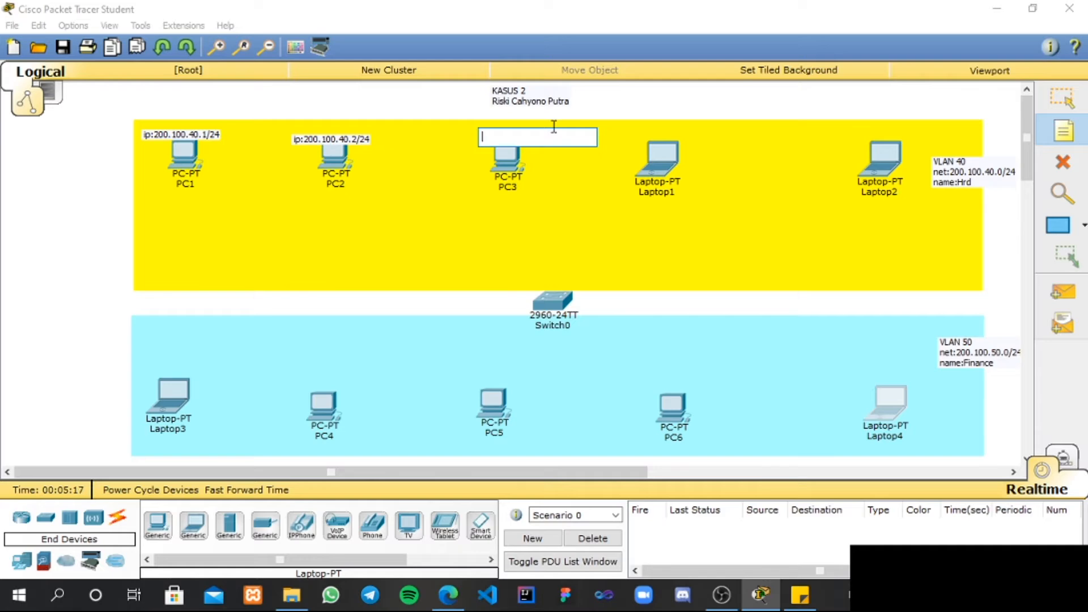
{"action": "key", "text": "ctrl+v"}
{"action": "key", "text": "BackSpace"}
{"action": "type", "text": "3"}
Paste the address note above Laptop1 and Laptop2, changing them to ip:200.100.40.4/24 and ip:200.100.40.5/24
{"action": "left_click", "coordinate": [644, 133]}
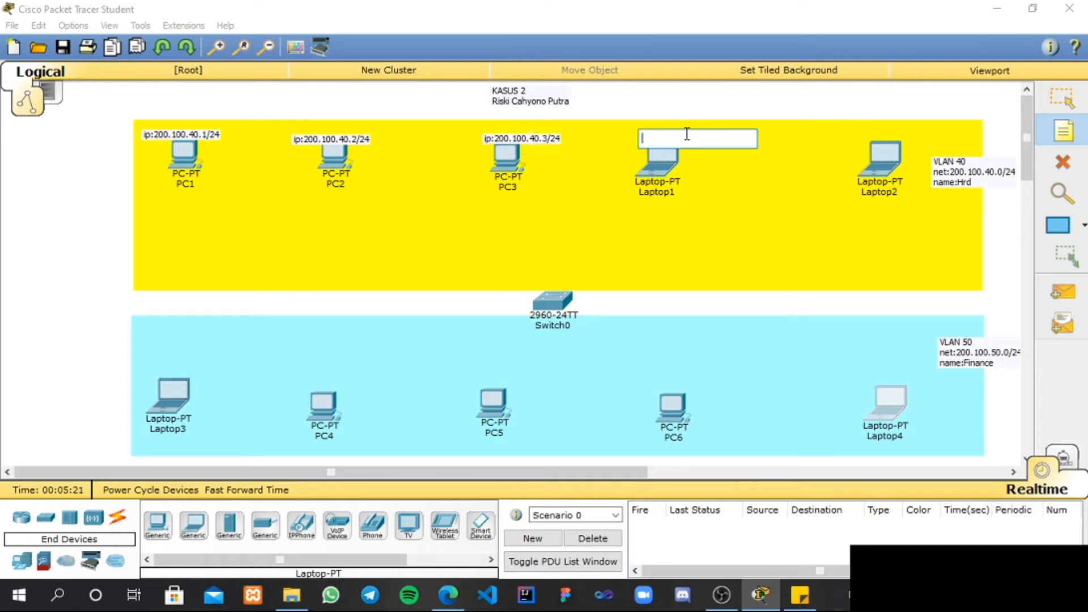
{"action": "key", "text": "ctrl+v"}
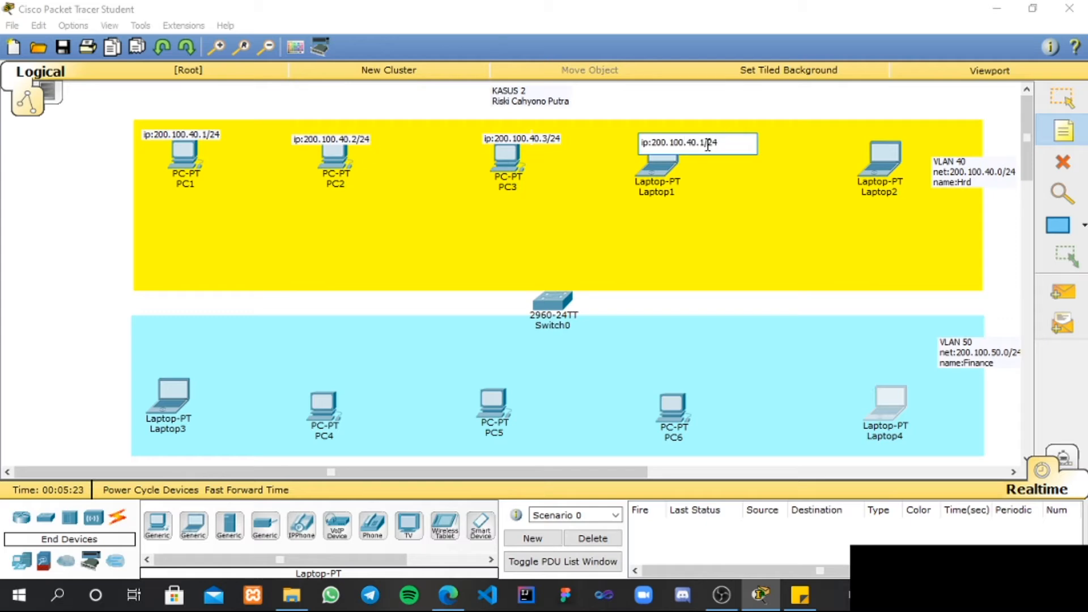
{"action": "key", "text": "BackSpace"}
{"action": "type", "text": "4"}
{"action": "left_click", "coordinate": [864, 135]}
{"action": "key", "text": "ctrl+v"}
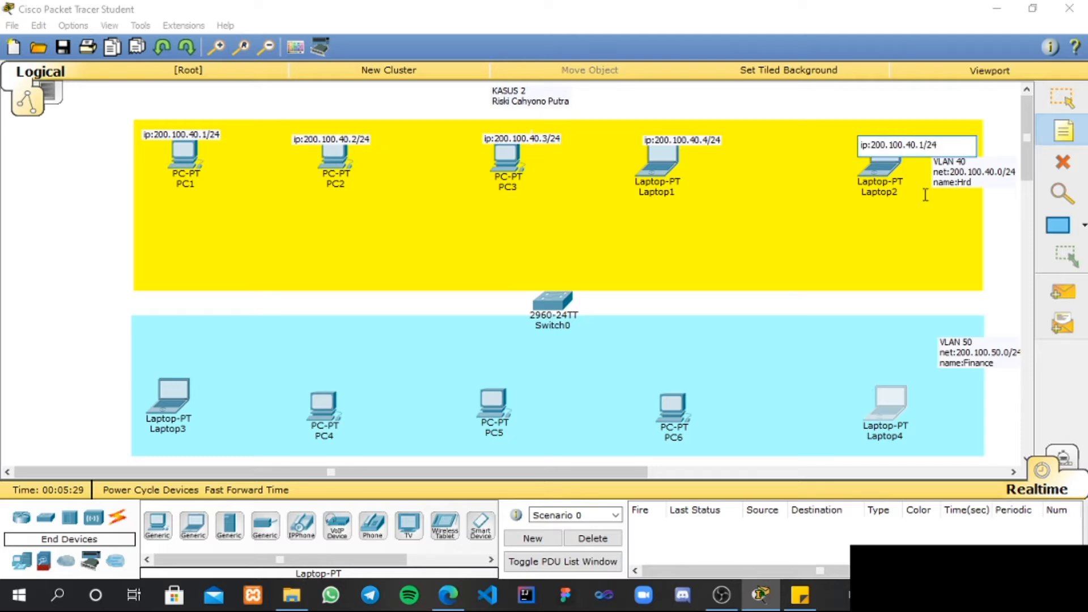
{"action": "key", "text": "BackSpace"}
{"action": "type", "text": "5"}
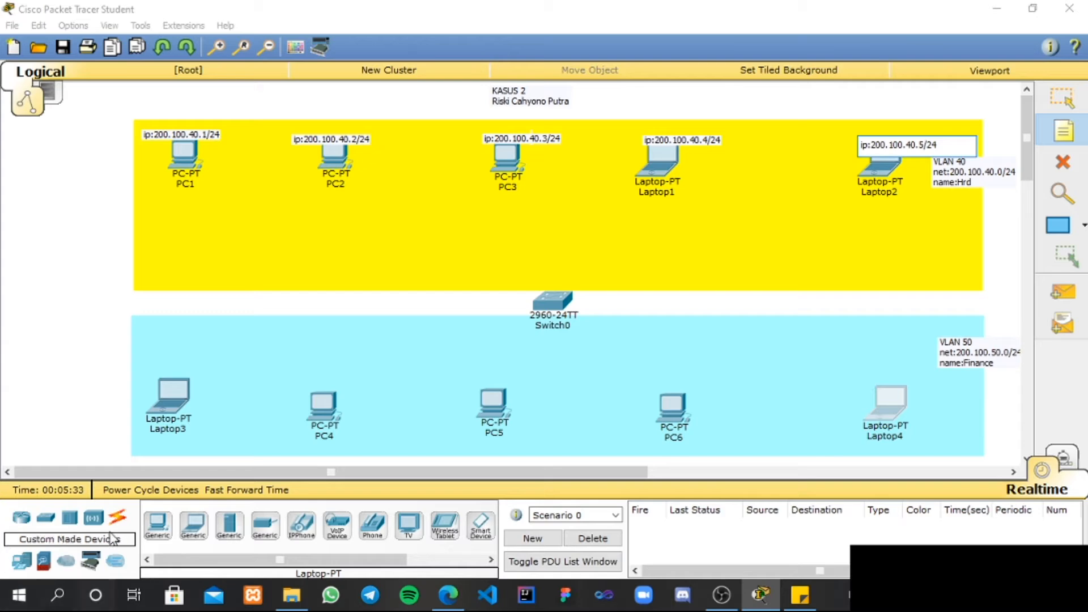
Paste the address note below Laptop3 and change it to ip:200.100.50.1/24
{"action": "left_click", "coordinate": [137, 449]}
{"action": "key", "text": "ctrl+v"}
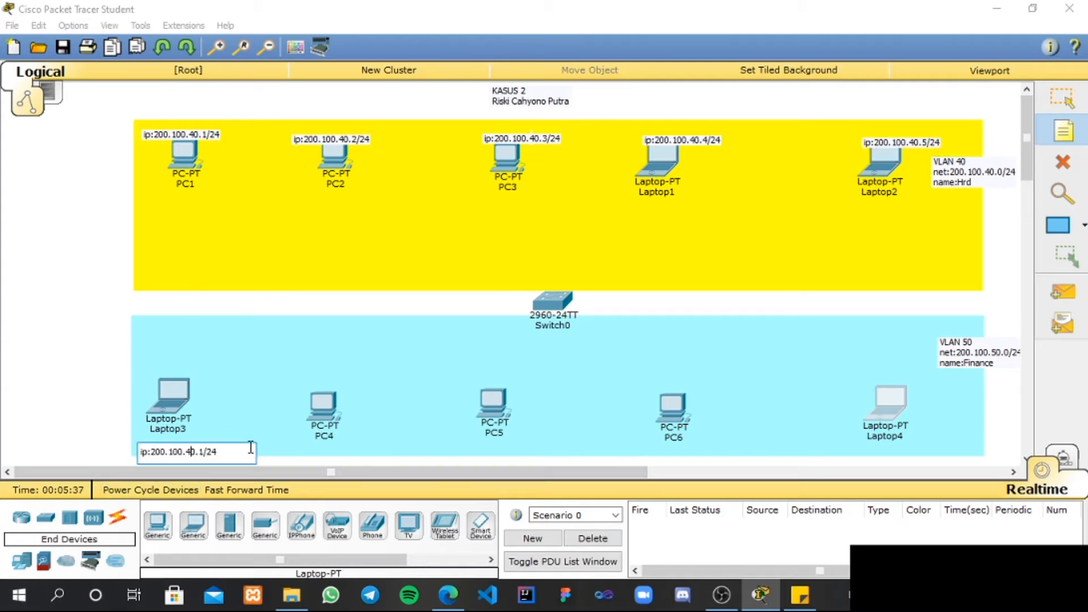
{"action": "key", "text": "BackSpace"}
{"action": "type", "text": "5"}
{"action": "key", "text": "BackSpace"}
{"action": "type", "text": "1"}
Paste the address note below PC4 and change it to ip:200.100.50.2/24
{"action": "left_click", "coordinate": [291, 452]}
{"action": "key", "text": "ctrl+v"}
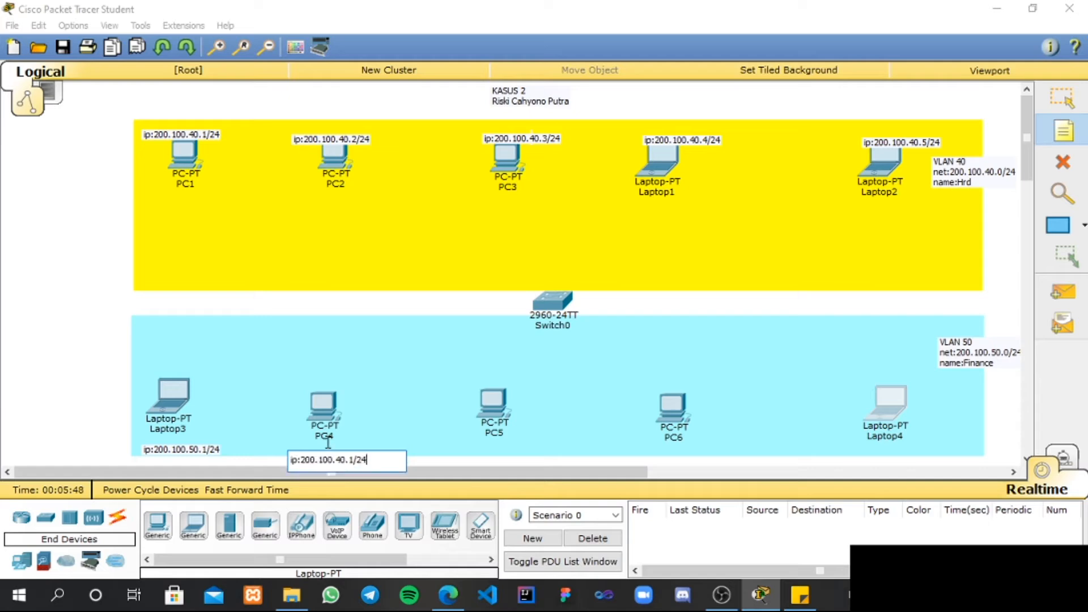
{"action": "key", "text": "BackSpace"}
{"action": "type", "text": "5"}
{"action": "key", "text": "BackSpace"}
{"action": "type", "text": "2"}
Copy PC4's address note below PC5 and change the copy to ip:200.100.50.3/24
{"action": "key", "text": "ctrl+a"}
{"action": "key", "text": "ctrl+c"}
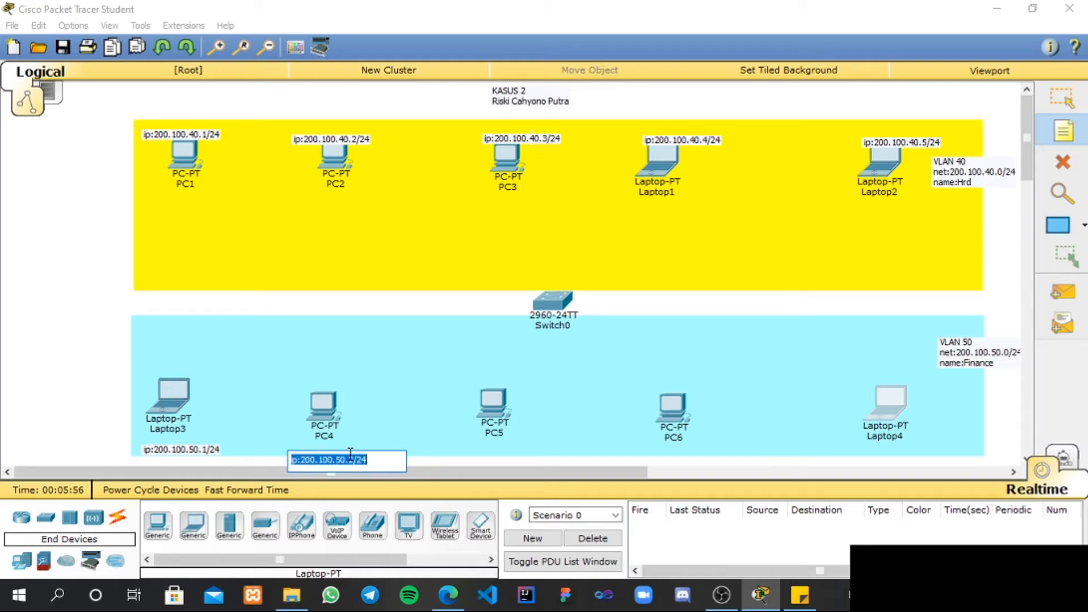
{"action": "left_click", "coordinate": [467, 453]}
{"action": "key", "text": "ctrl+v"}
{"action": "key", "text": "Left"}
{"action": "key", "text": "Left"}
{"action": "key", "text": "Left"}
{"action": "key", "text": "Left"}
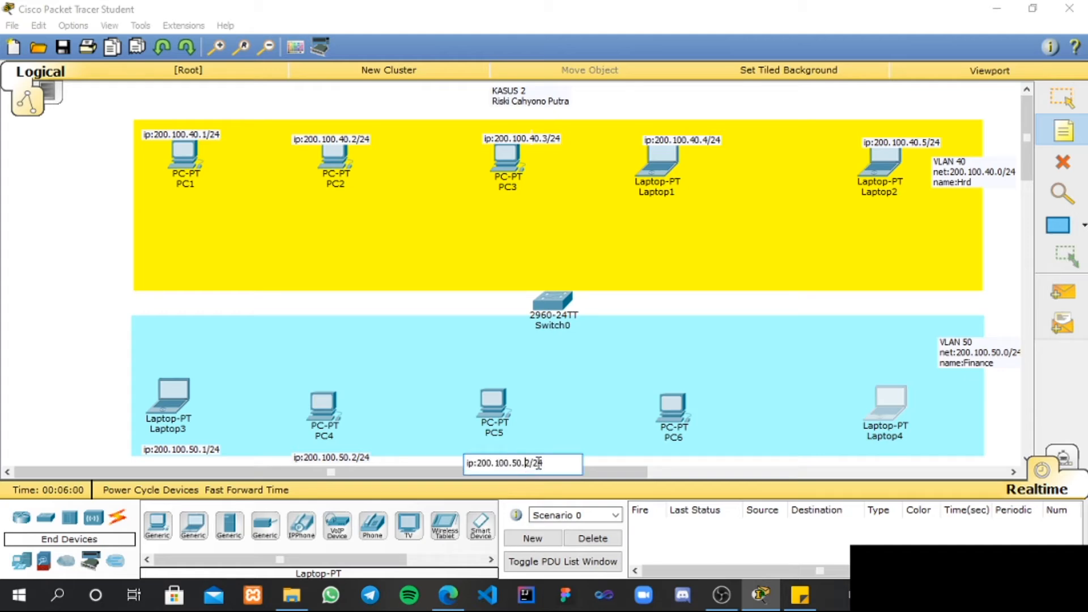
{"action": "key", "text": "Delete"}
{"action": "type", "text": "3"}
Paste the copied address note below PC6 and change it to ip:200.100.50.4/24
{"action": "left_click", "coordinate": [641, 439]}
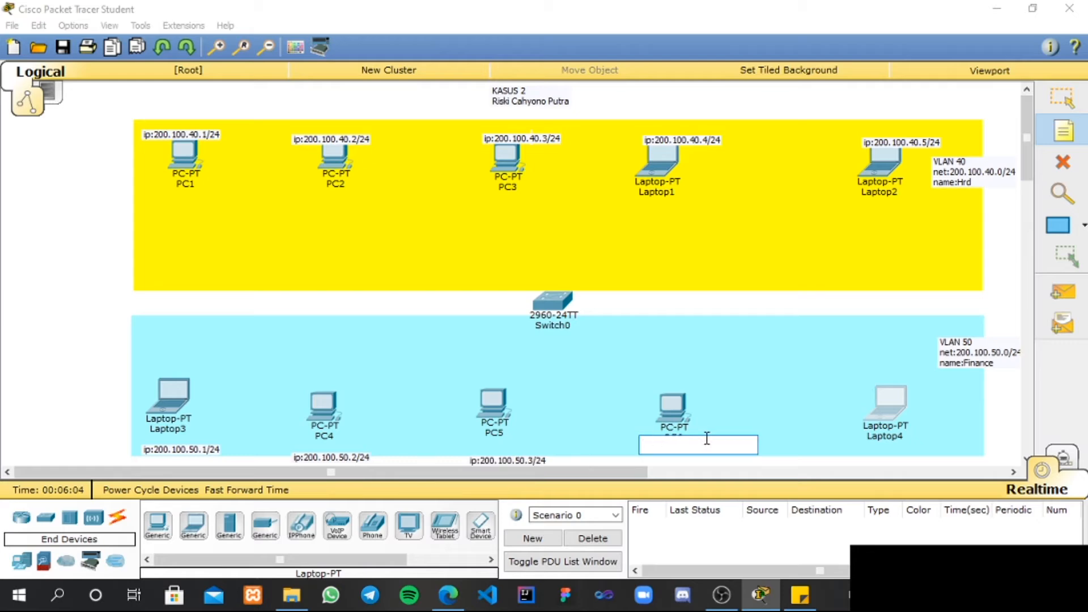
{"action": "key", "text": "ctrl+v"}
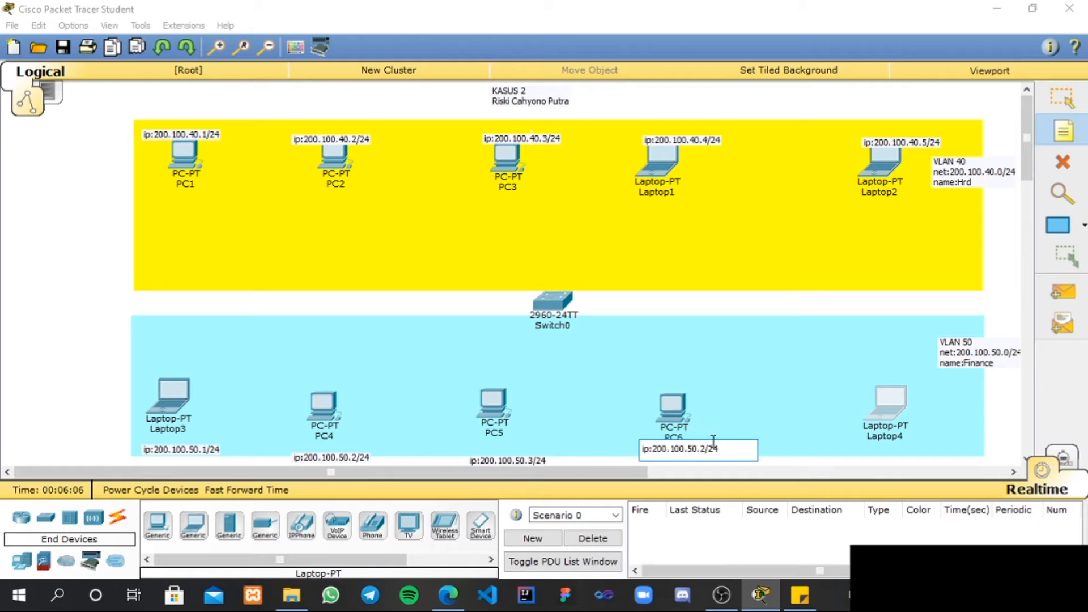
{"action": "key", "text": "Left"}
{"action": "key", "text": "Left"}
{"action": "key", "text": "Left"}
{"action": "key", "text": "BackSpace"}
{"action": "type", "text": "4"}
Add the address note ip:200.100.50.5/24 below Laptop4 and move PC5's address note up, closer to its device
{"action": "left_click", "coordinate": [863, 442]}
{"action": "key", "text": "ctrl+v"}
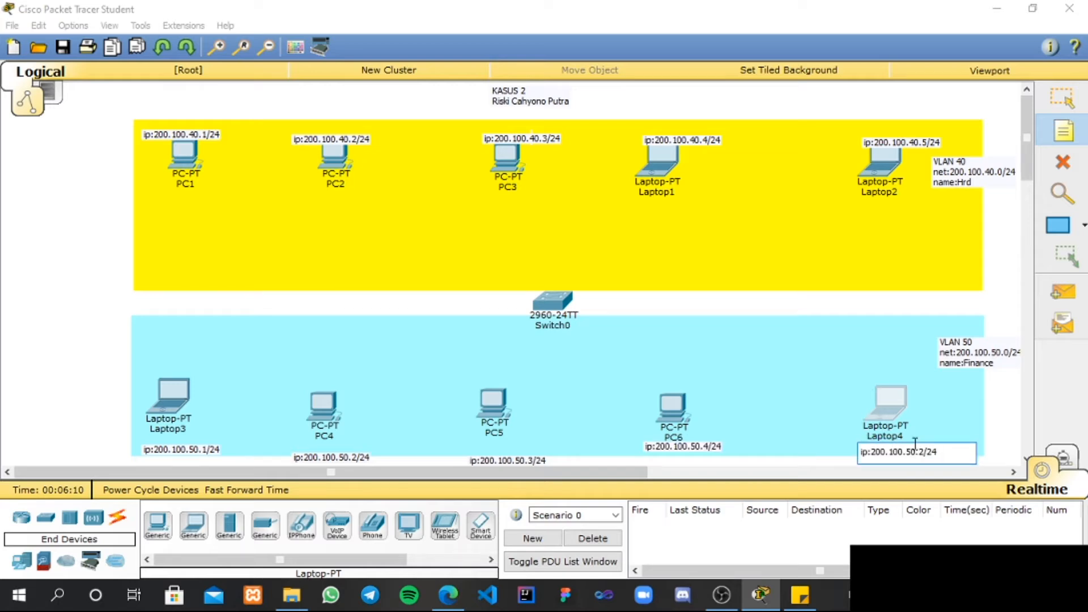
{"action": "key", "text": "Left"}
{"action": "key", "text": "Left"}
{"action": "key", "text": "Left"}
{"action": "key", "text": "BackSpace"}
{"action": "type", "text": "5"}
{"action": "left_click", "coordinate": [1063, 97]}
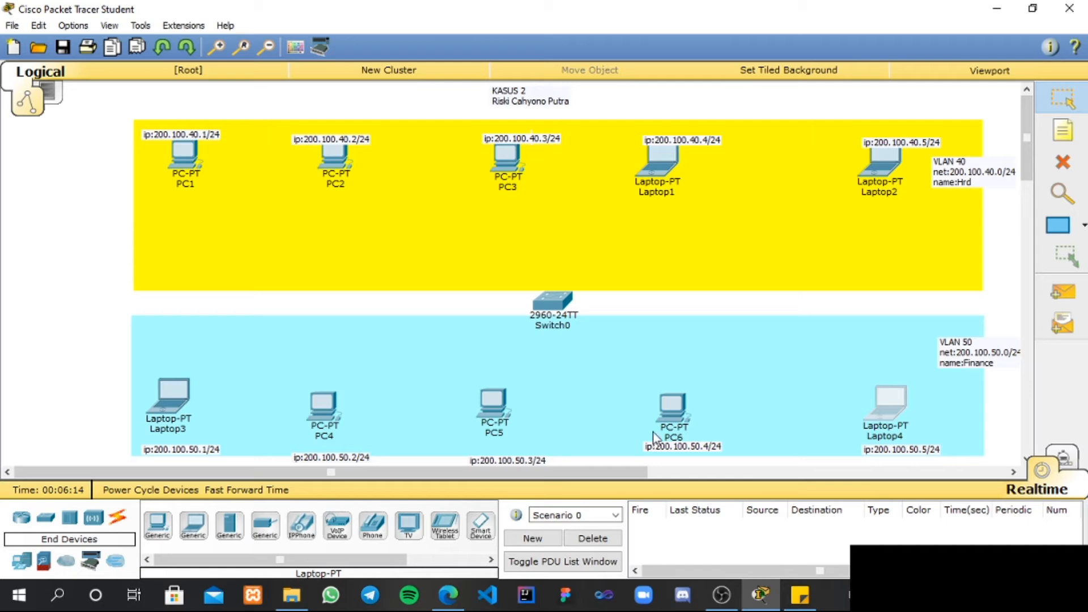
{"action": "left_click_drag", "start_coordinate": [532, 451], "coordinate": [529, 447]}
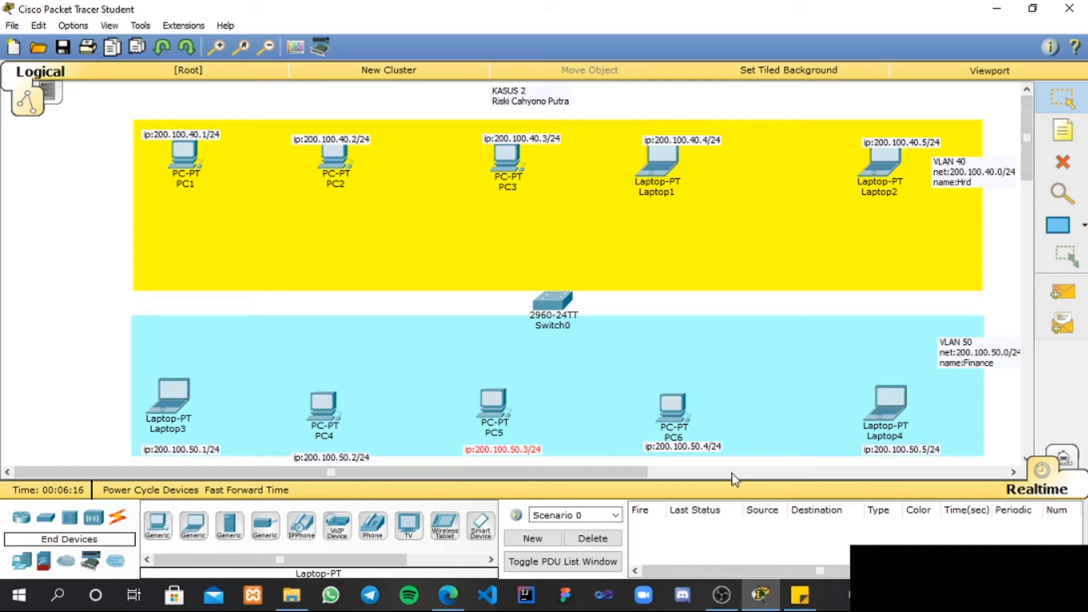
{"action": "left_click", "coordinate": [826, 306]}
Connect PC1 to Switch0 with a copper straight-through cable
{"action": "left_click", "coordinate": [118, 520]}
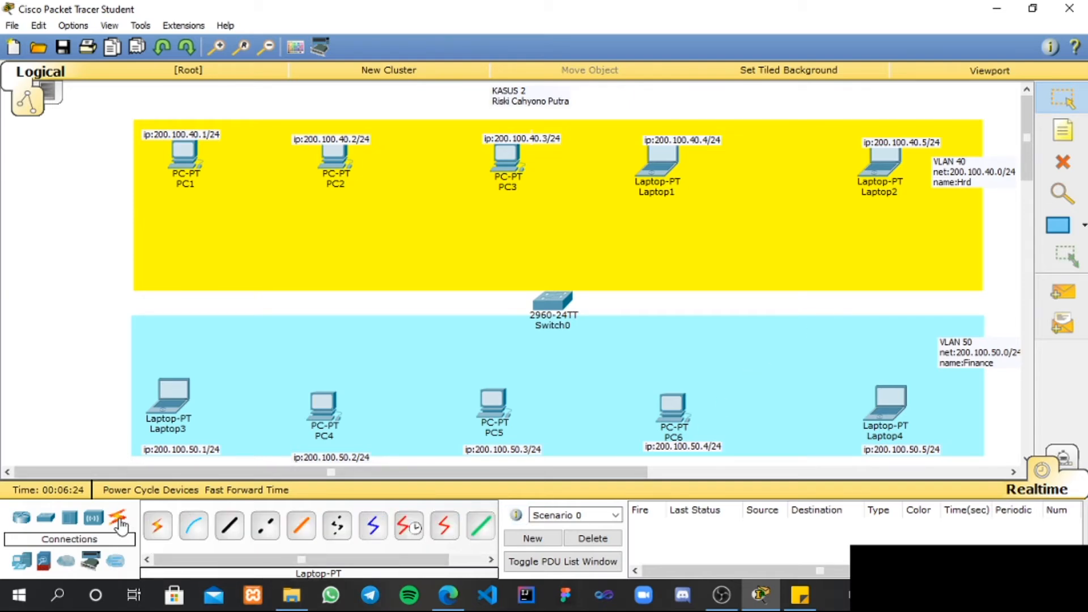
{"action": "left_click", "coordinate": [230, 526]}
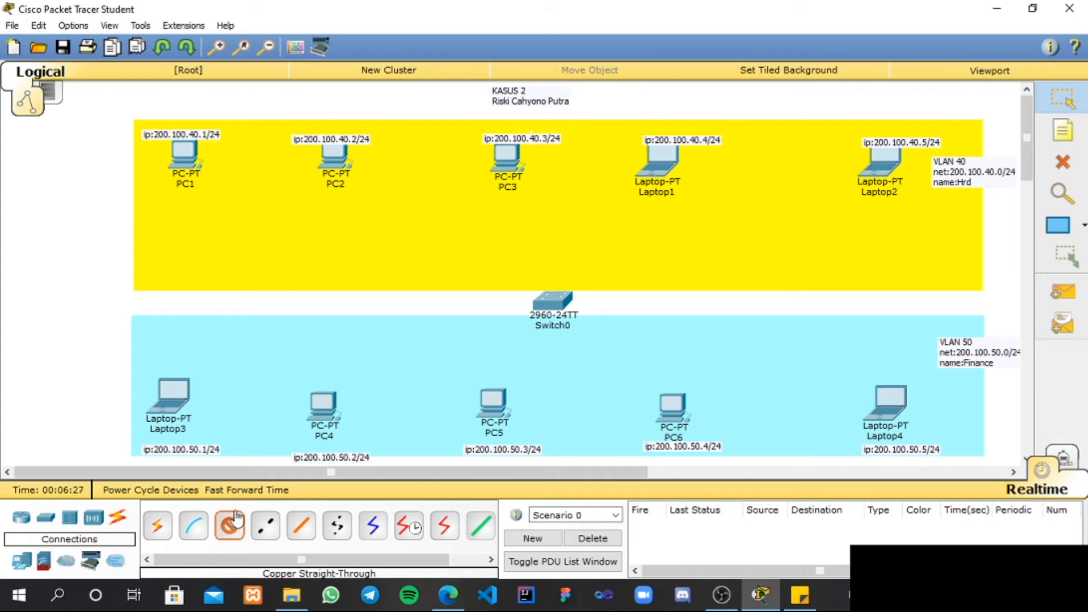
{"action": "left_click", "coordinate": [193, 165]}
{"action": "left_click", "coordinate": [255, 187]}
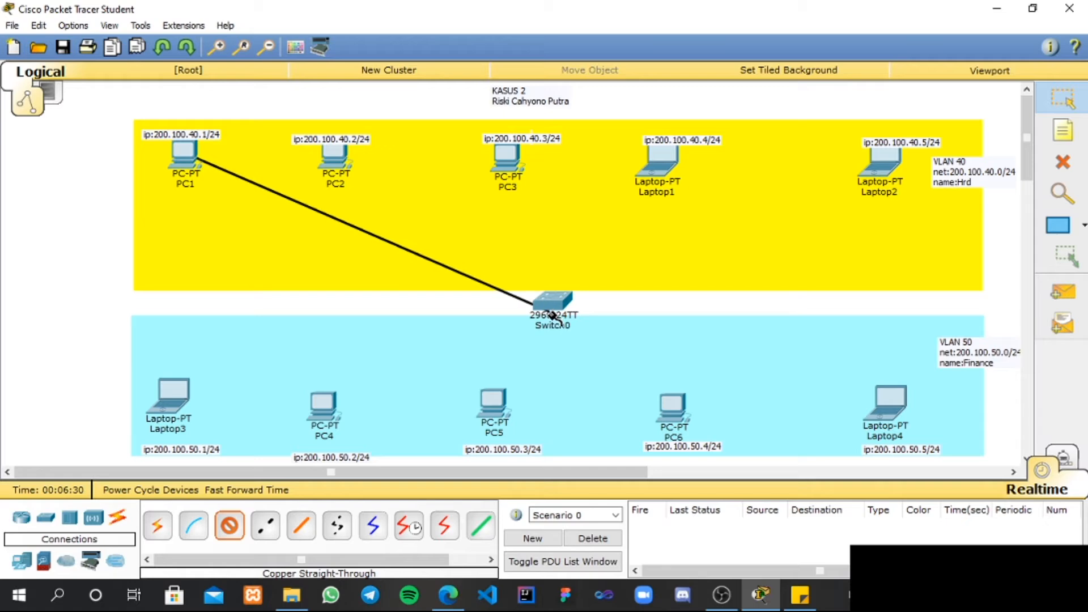
{"action": "left_click", "coordinate": [554, 314]}
{"action": "left_click", "coordinate": [612, 41]}
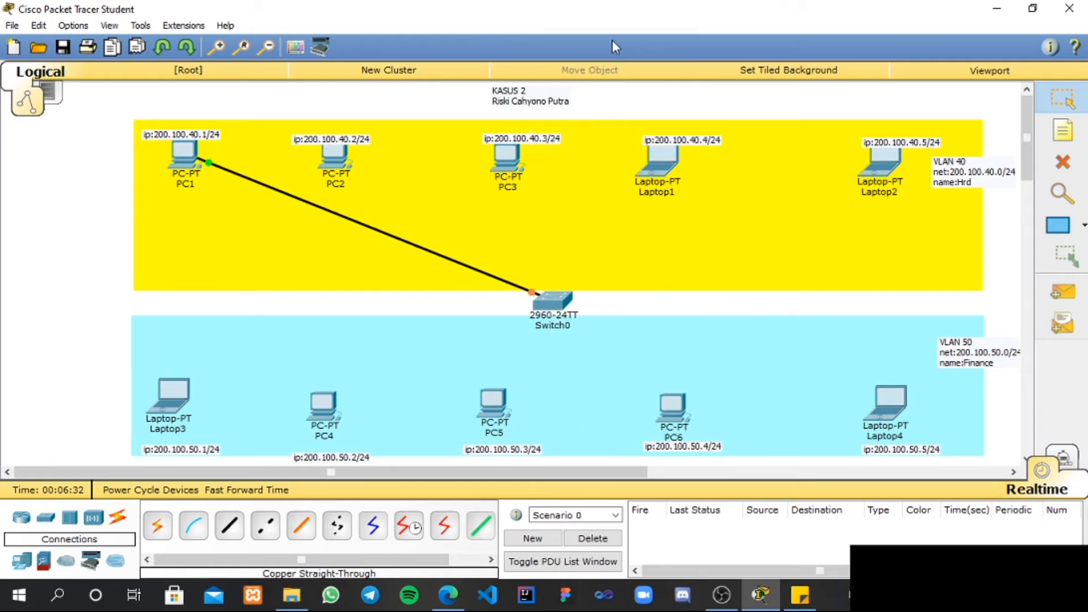
Delete PC1's cable and reconnect PC1's FastEthernet0 port to FastEthernet0/1 on Switch0 with a copper straight-through cable
{"action": "left_click", "coordinate": [362, 233]}
{"action": "key", "text": "Delete"}
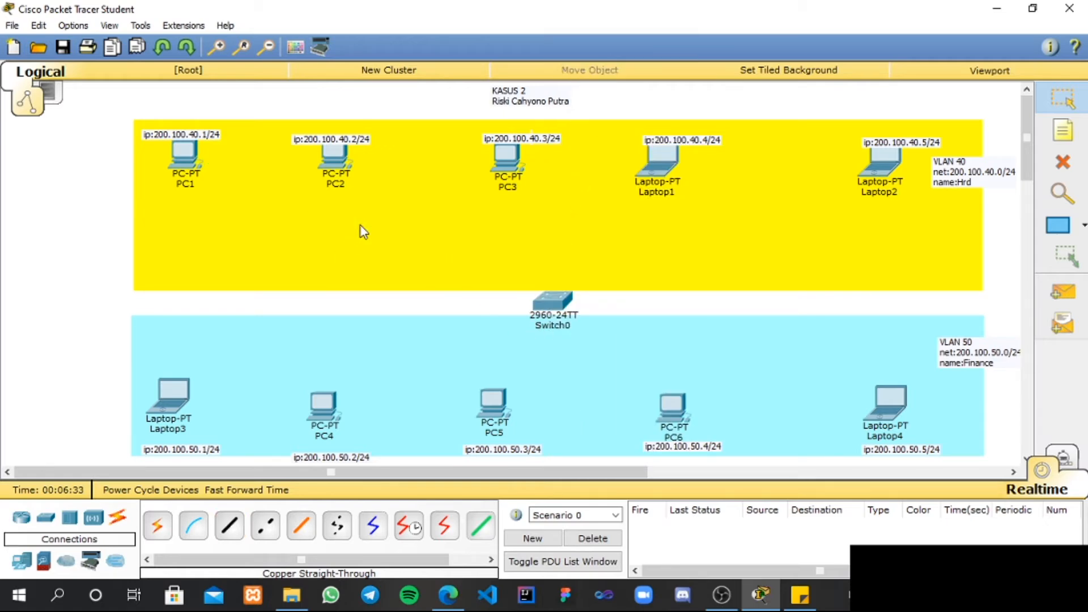
{"action": "left_click", "coordinate": [243, 531]}
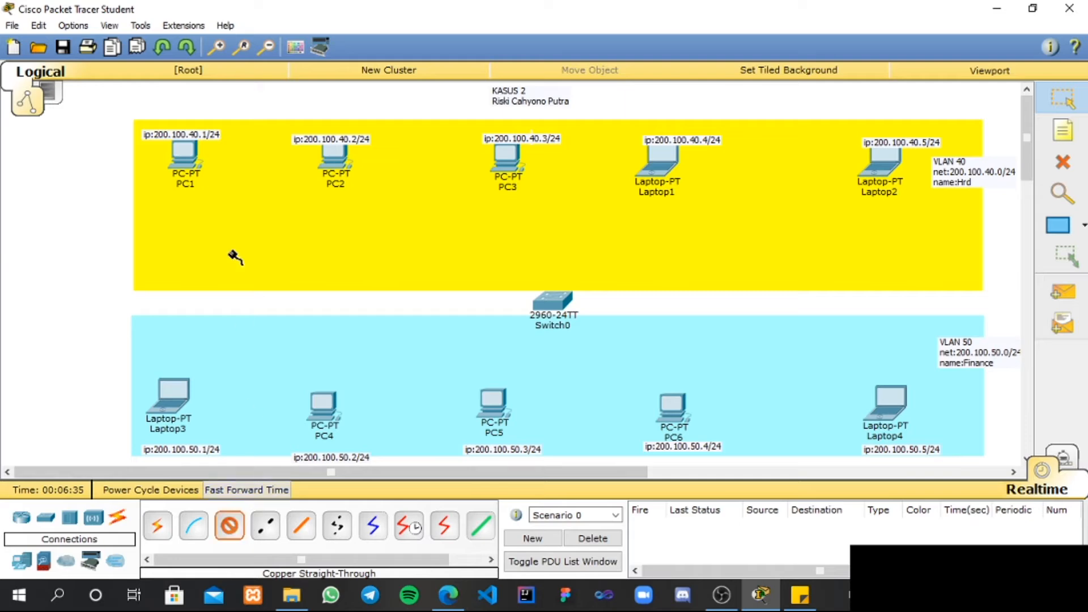
{"action": "left_click", "coordinate": [185, 156]}
{"action": "left_click", "coordinate": [244, 185]}
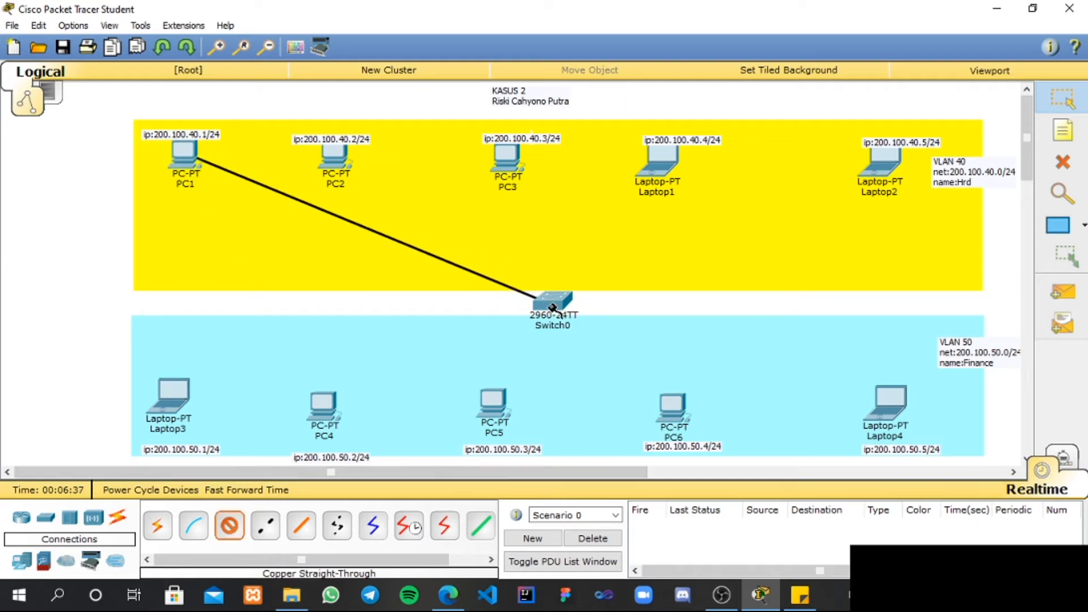
{"action": "left_click", "coordinate": [552, 301]}
{"action": "left_click", "coordinate": [603, 23]}
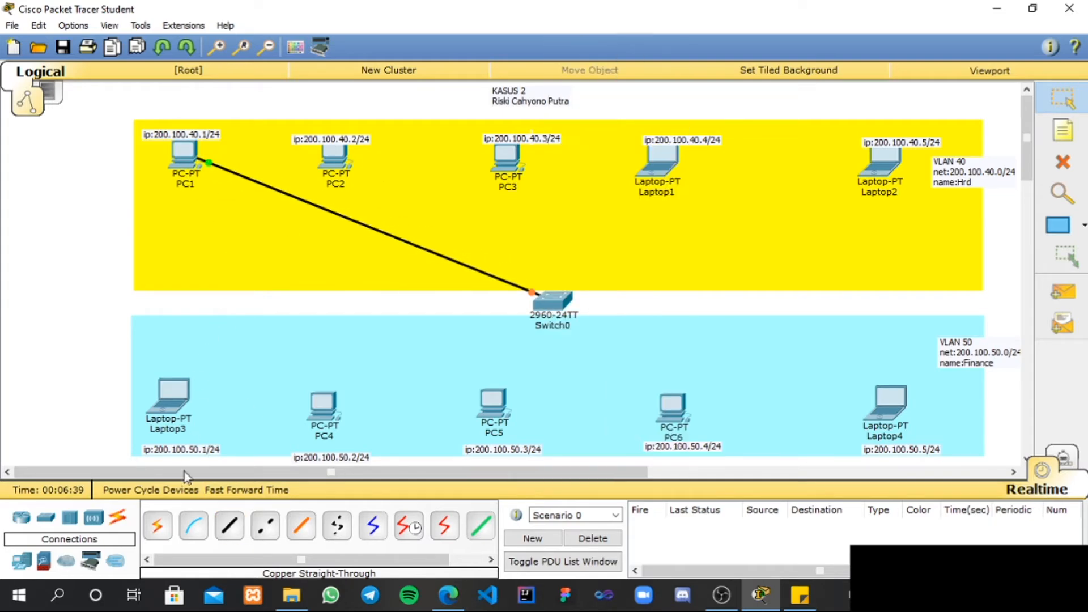
Connect PC2's FastEthernet0 port to FastEthernet0/2 on Switch0 with a copper straight-through cable
{"action": "left_click", "coordinate": [229, 526]}
{"action": "left_click", "coordinate": [331, 164]}
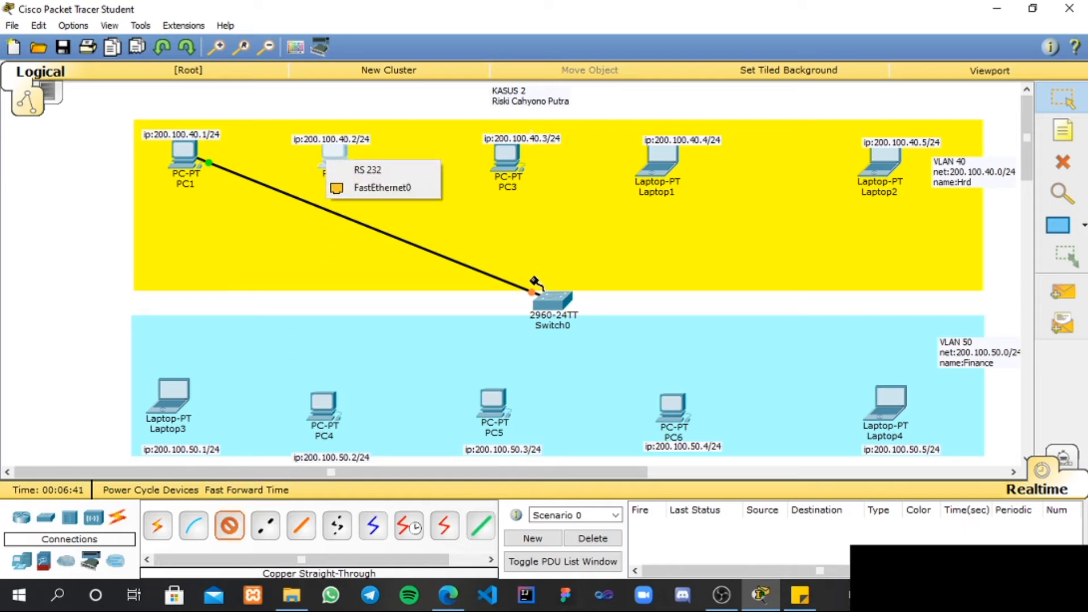
{"action": "left_click", "coordinate": [369, 194]}
{"action": "left_click", "coordinate": [560, 309]}
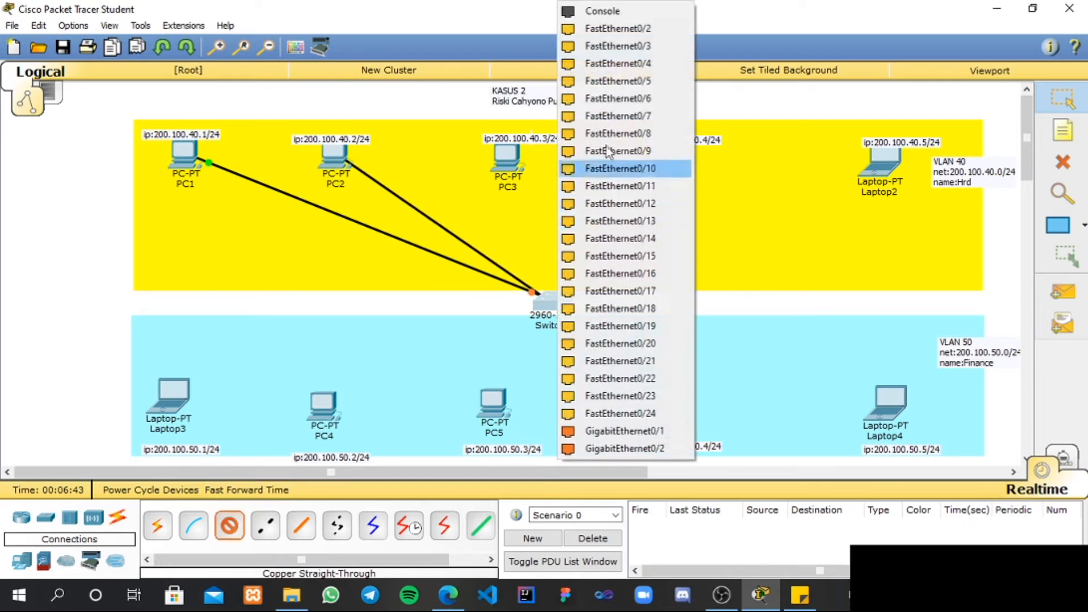
{"action": "left_click", "coordinate": [621, 32]}
Connect PC3's FastEthernet0 port to FastEthernet0/3 on Switch0 with a copper straight-through cable
{"action": "left_click", "coordinate": [230, 526]}
{"action": "left_click", "coordinate": [506, 161]}
{"action": "left_click", "coordinate": [562, 186]}
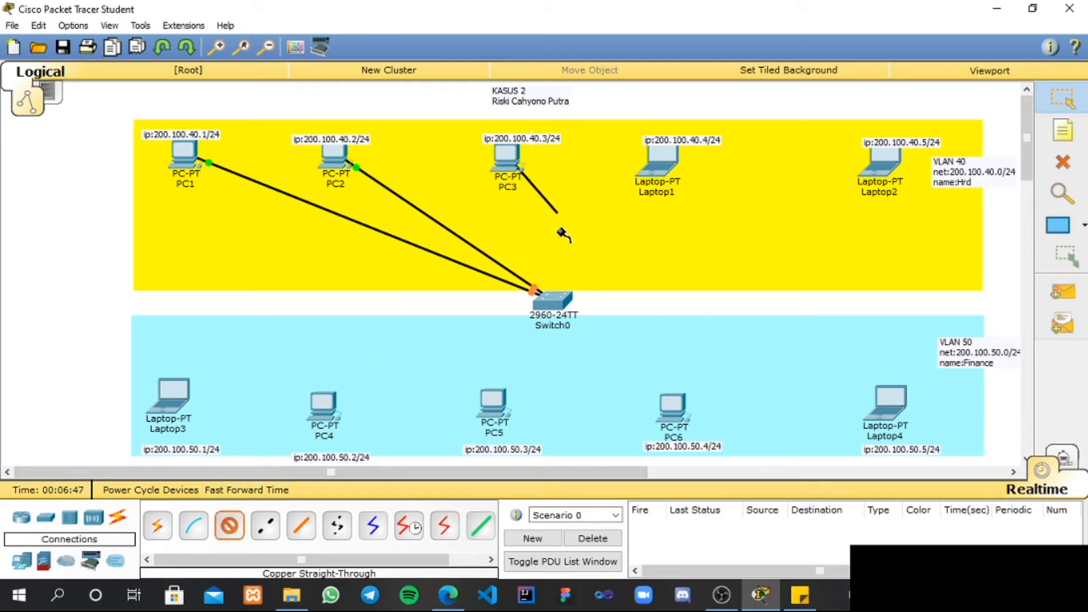
{"action": "left_click", "coordinate": [551, 298]}
{"action": "left_click", "coordinate": [644, 46]}
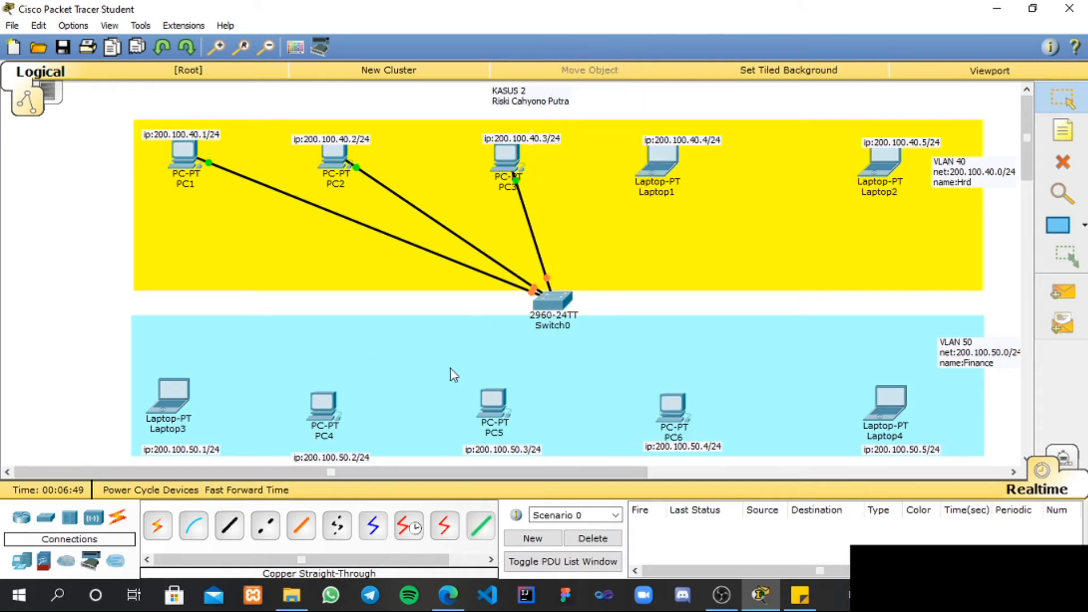
Connect Laptop1's FastEthernet0 port to FastEthernet0/4 on Switch0 with a copper straight-through cable
{"action": "left_click", "coordinate": [664, 164]}
{"action": "left_click", "coordinate": [700, 189]}
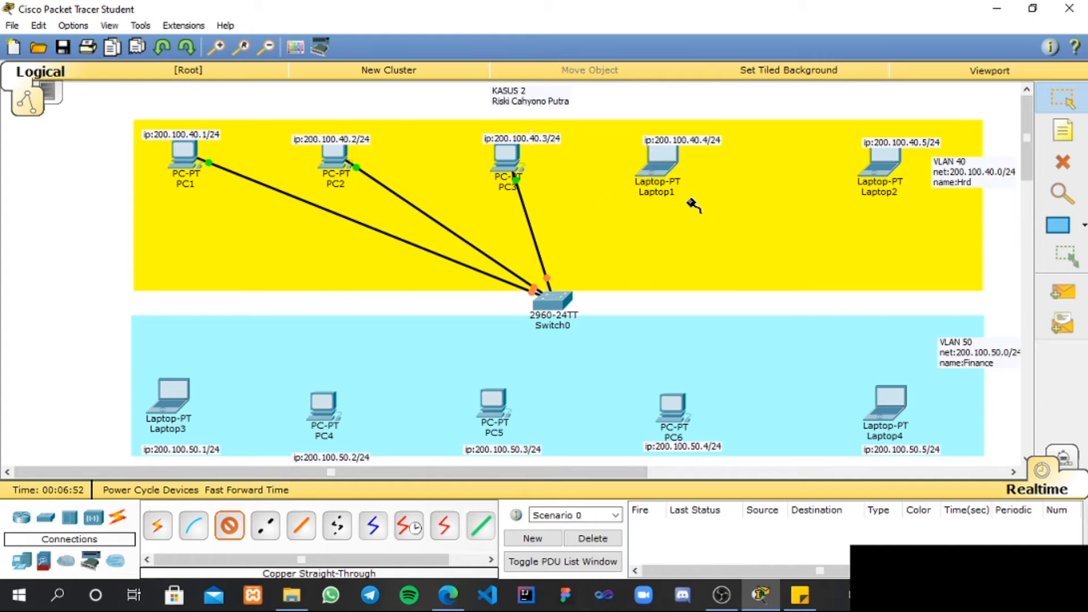
{"action": "left_click", "coordinate": [547, 296]}
{"action": "left_click", "coordinate": [619, 44]}
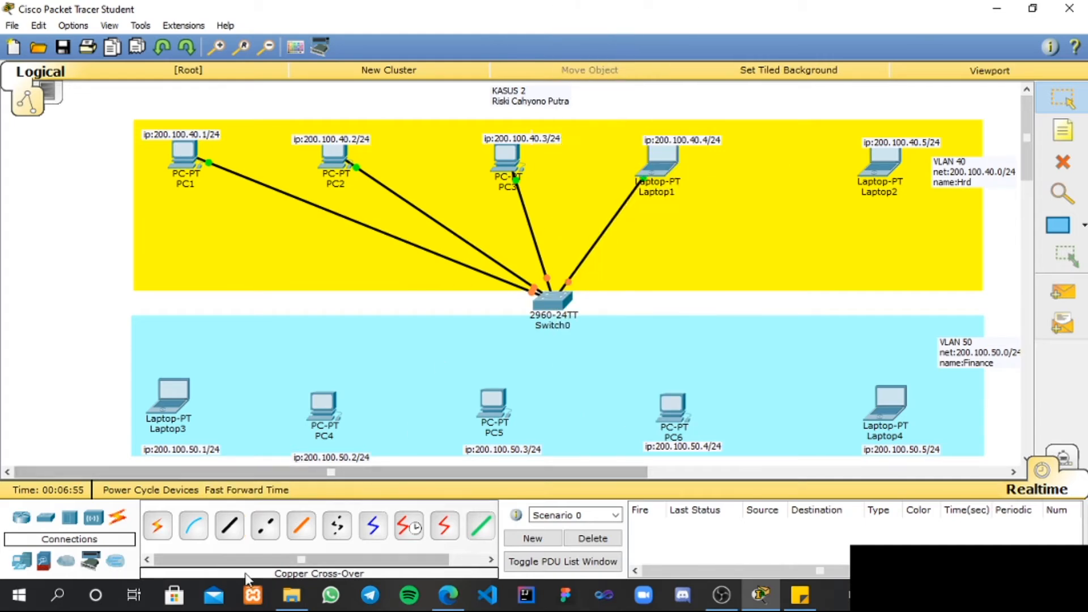
Connect Laptop2's FastEthernet0 port to FastEthernet0/5 on Switch0 with a copper straight-through cable
{"action": "left_click", "coordinate": [229, 527]}
{"action": "left_click", "coordinate": [881, 176]}
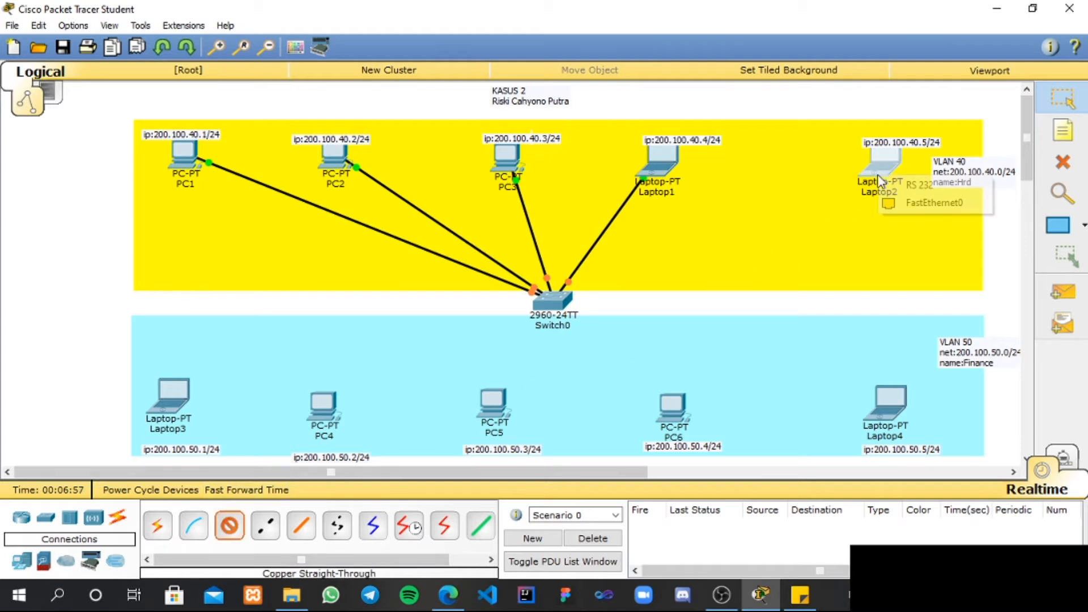
{"action": "left_click", "coordinate": [907, 214]}
{"action": "left_click", "coordinate": [568, 300]}
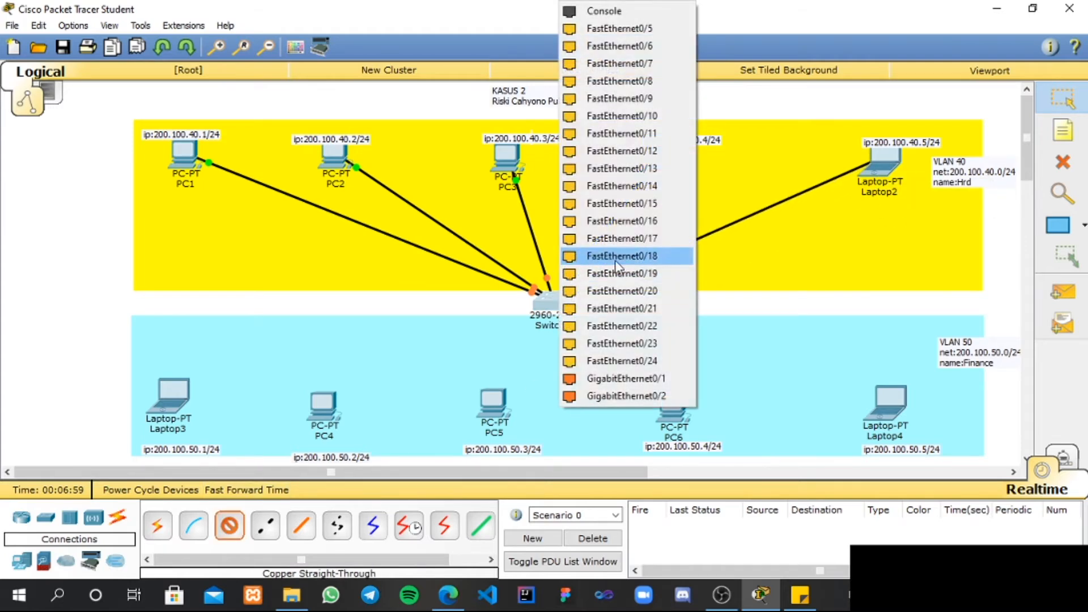
{"action": "left_click", "coordinate": [626, 44]}
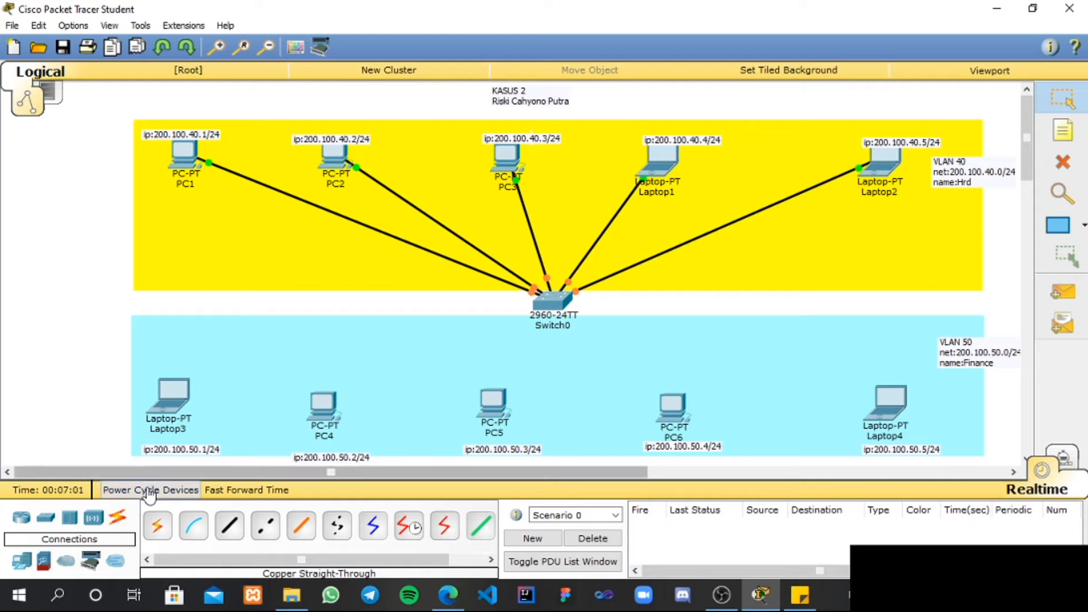
Connect Laptop3's FastEthernet0 port to FastEthernet0/6 on Switch0 with a copper straight-through cable
{"action": "left_click", "coordinate": [229, 526]}
{"action": "left_click", "coordinate": [170, 400]}
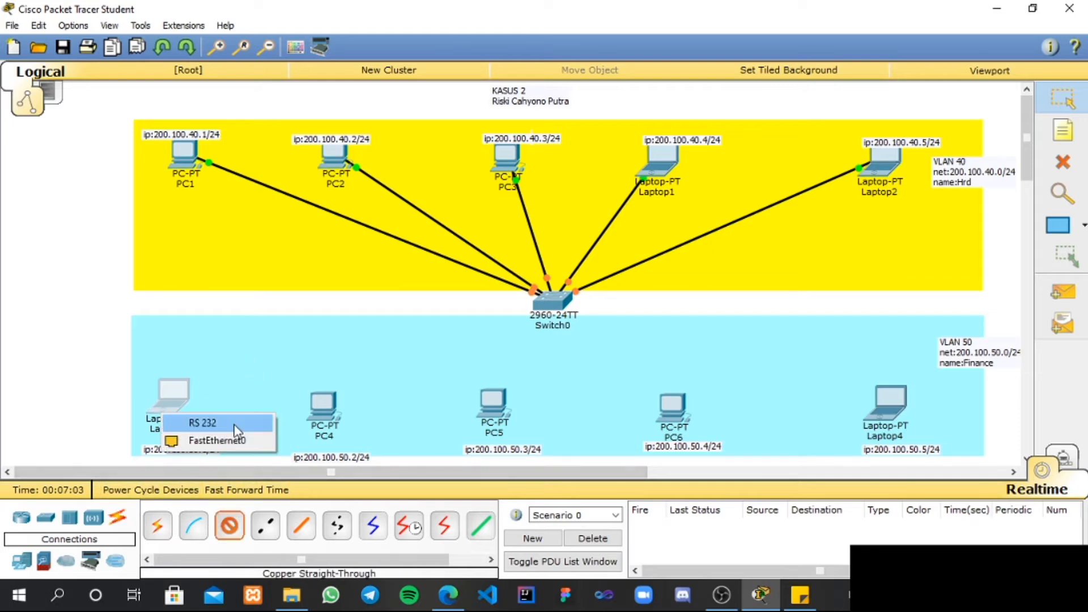
{"action": "left_click", "coordinate": [217, 440]}
{"action": "left_click", "coordinate": [549, 312]}
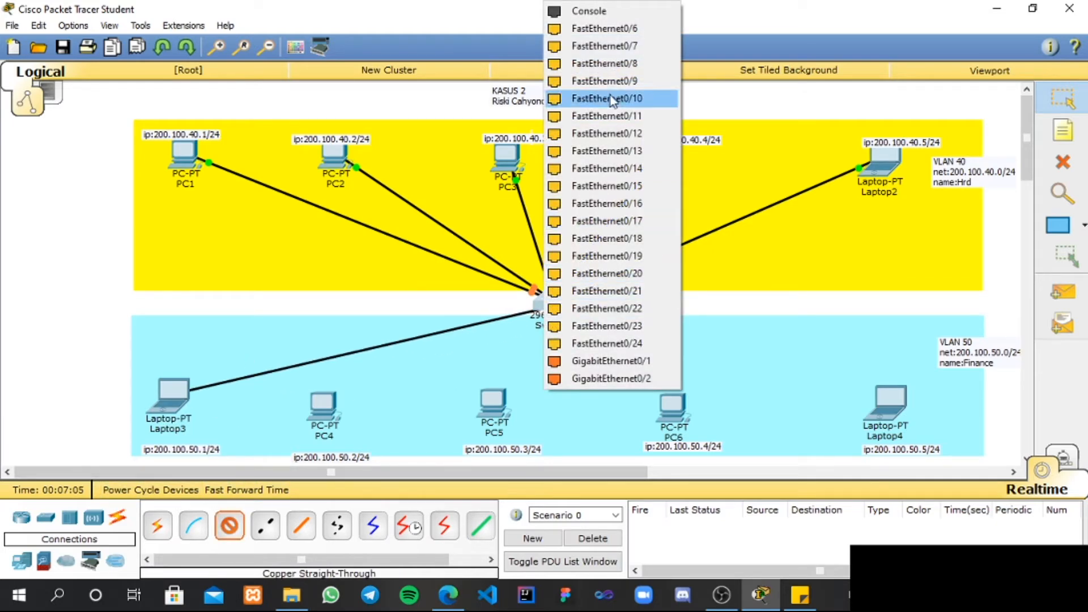
{"action": "left_click", "coordinate": [617, 29]}
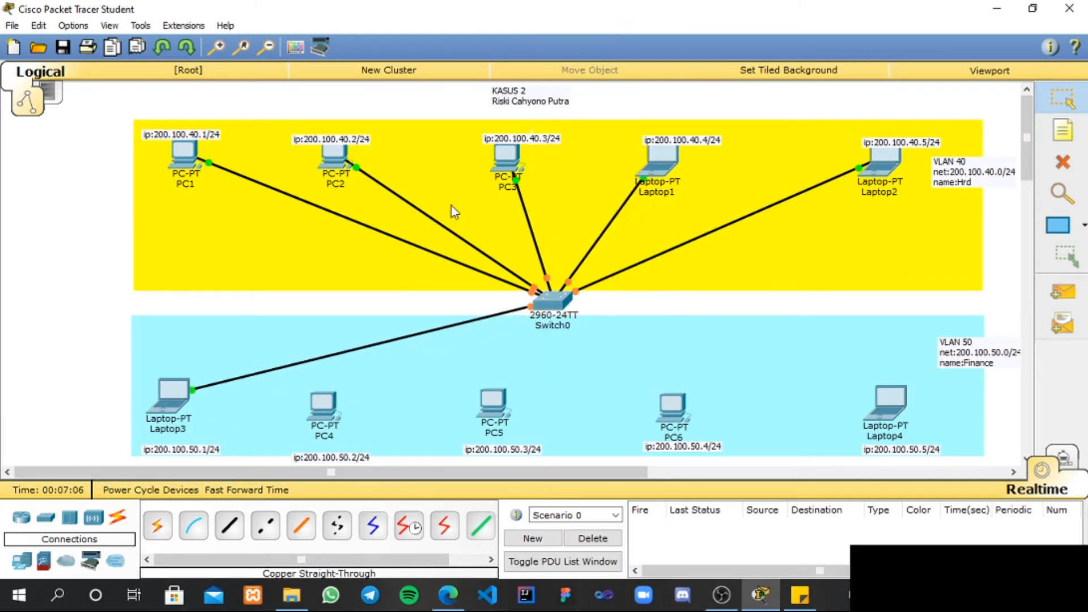
Connect PC4's FastEthernet0 port to FastEthernet0/7 on Switch0 with a copper straight-through cable
{"action": "left_click", "coordinate": [230, 522]}
{"action": "left_click", "coordinate": [333, 410]}
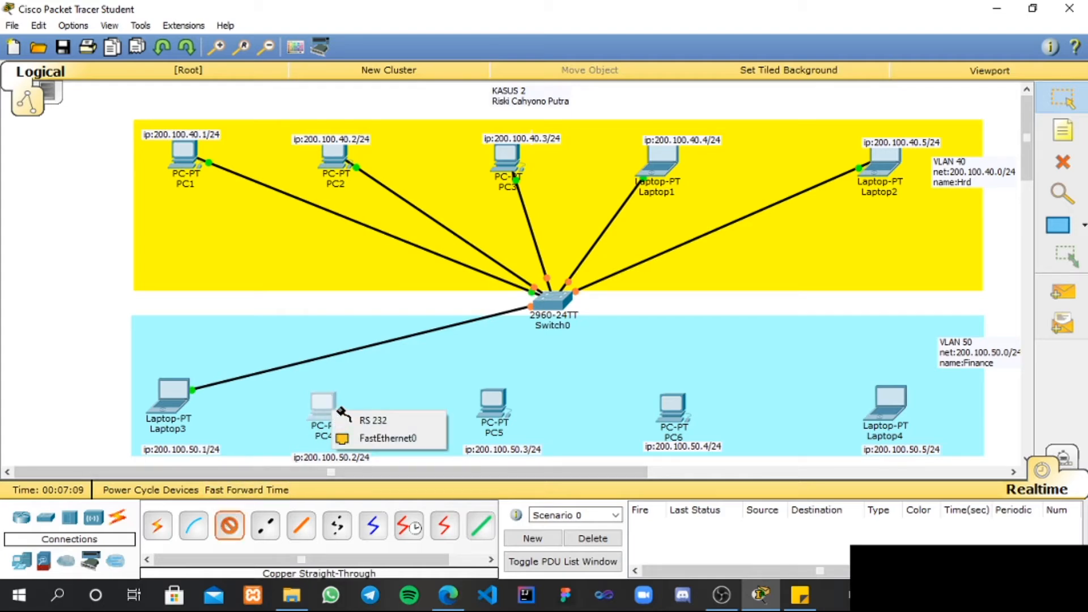
{"action": "left_click", "coordinate": [355, 438]}
{"action": "left_click", "coordinate": [547, 308]}
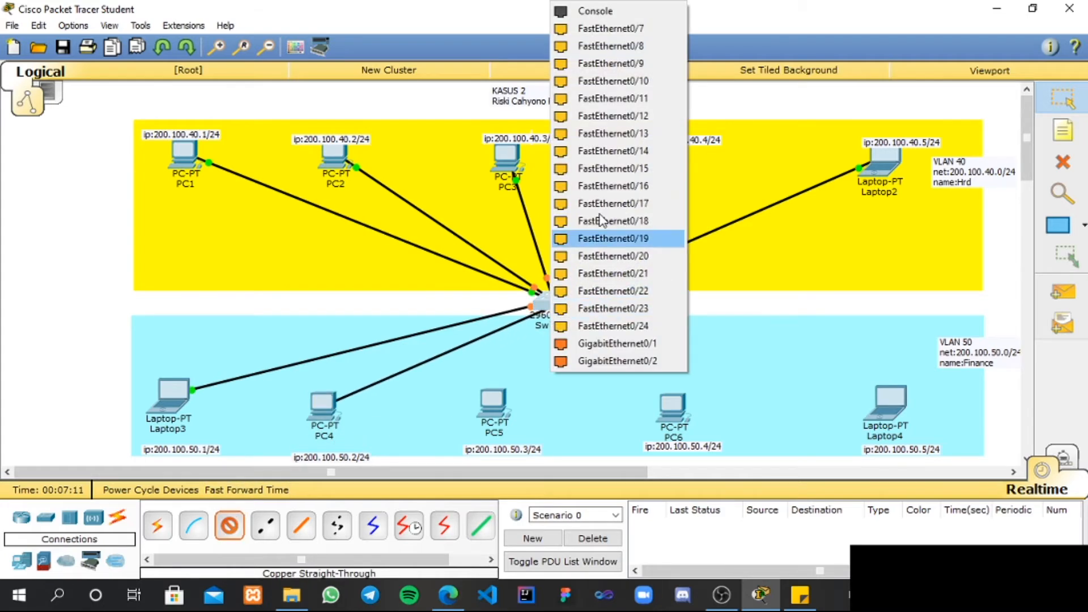
{"action": "left_click", "coordinate": [623, 46]}
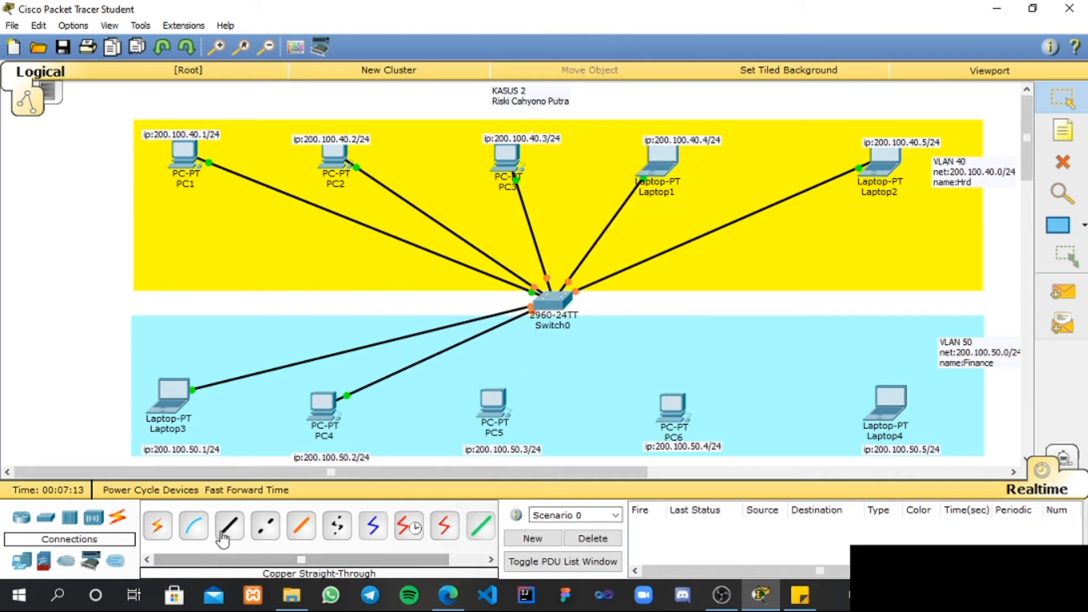
Connect PC5's FastEthernet0 port to FastEthernet0/8 on Switch0 with a copper straight-through cable
{"action": "left_click", "coordinate": [498, 414]}
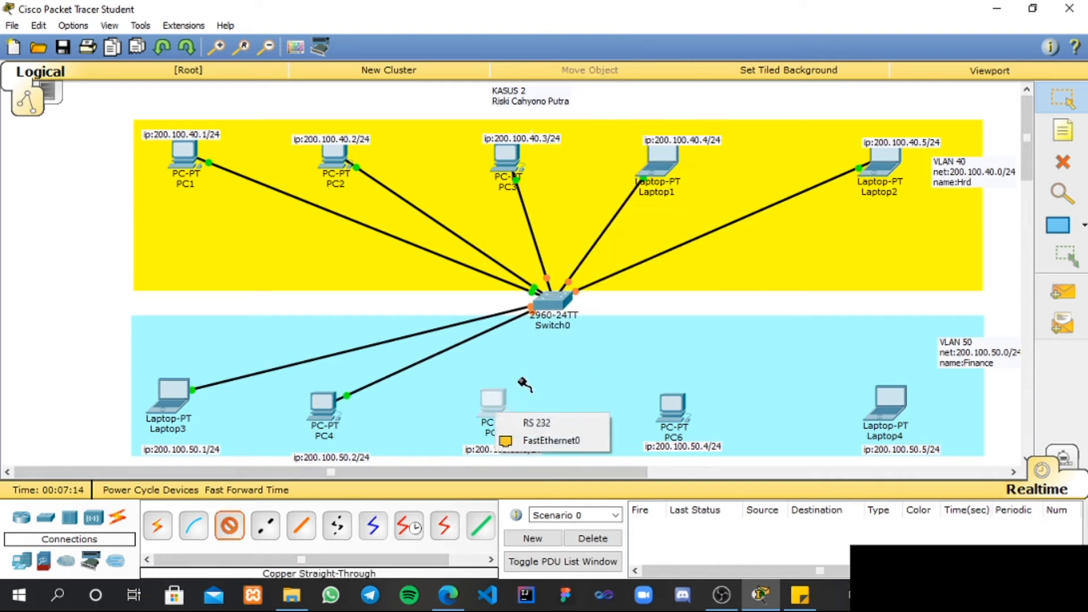
{"action": "left_click", "coordinate": [528, 440]}
{"action": "left_click", "coordinate": [551, 309]}
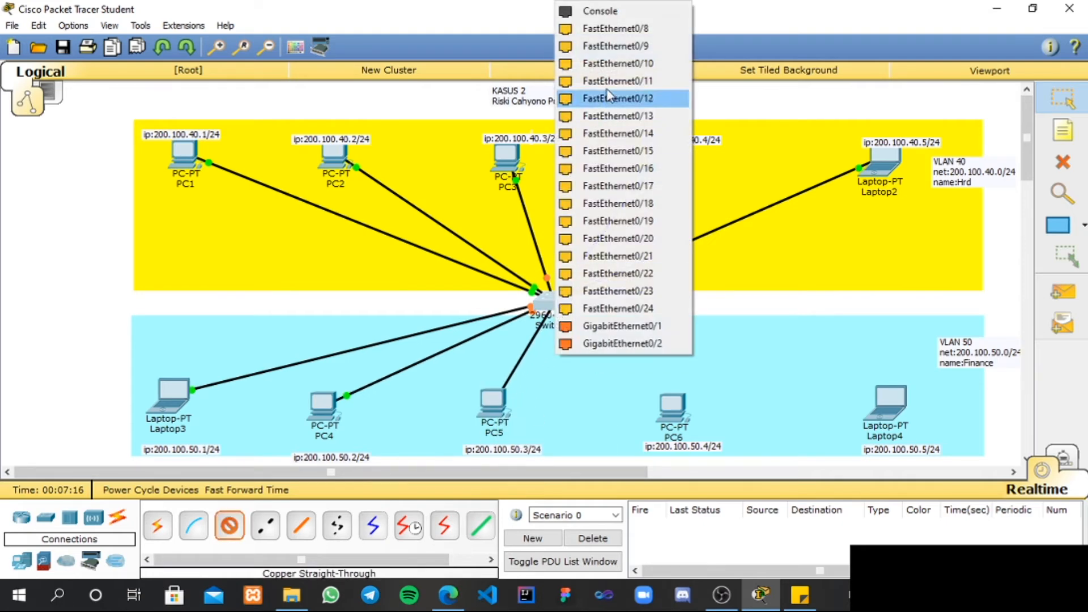
{"action": "left_click", "coordinate": [595, 36]}
Connect PC6's FastEthernet0 port to FastEthernet0/9 on Switch0 with a copper straight-through cable
{"action": "left_click", "coordinate": [229, 527]}
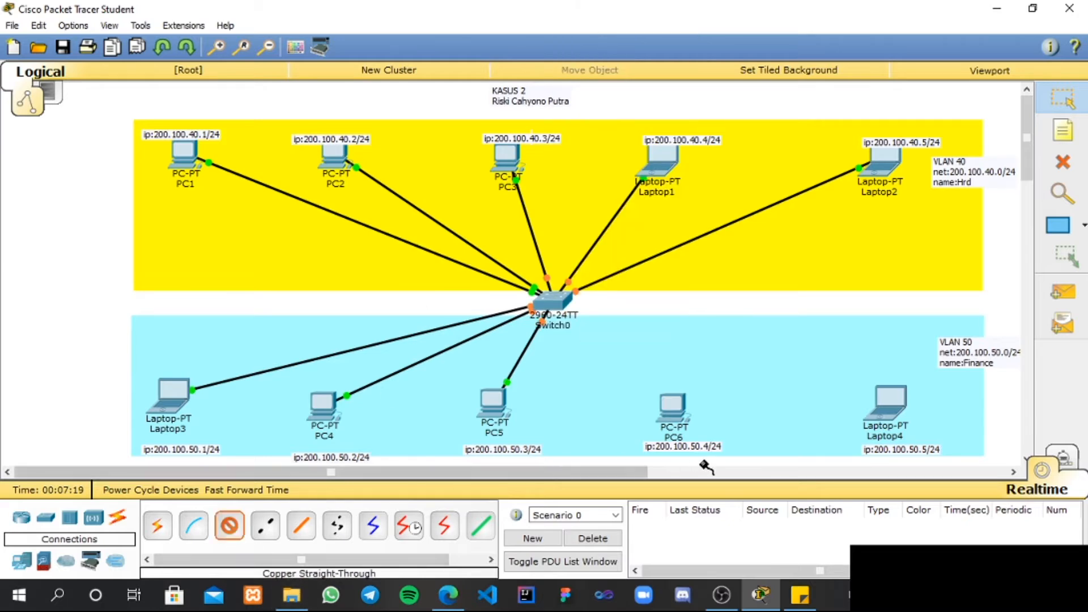
{"action": "left_click", "coordinate": [676, 420]}
{"action": "left_click", "coordinate": [707, 442]}
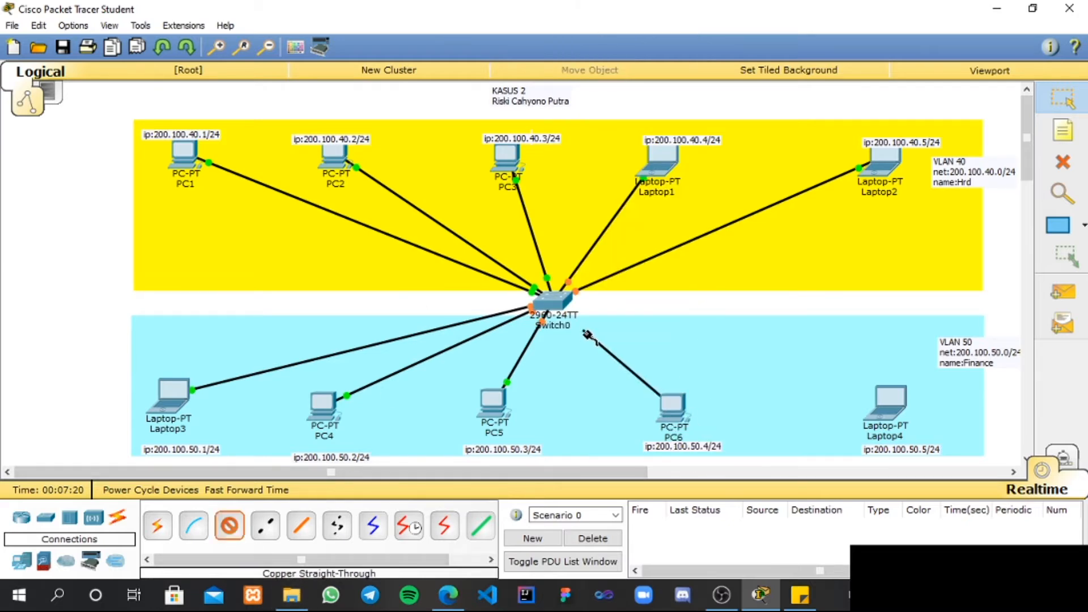
{"action": "left_click", "coordinate": [551, 303]}
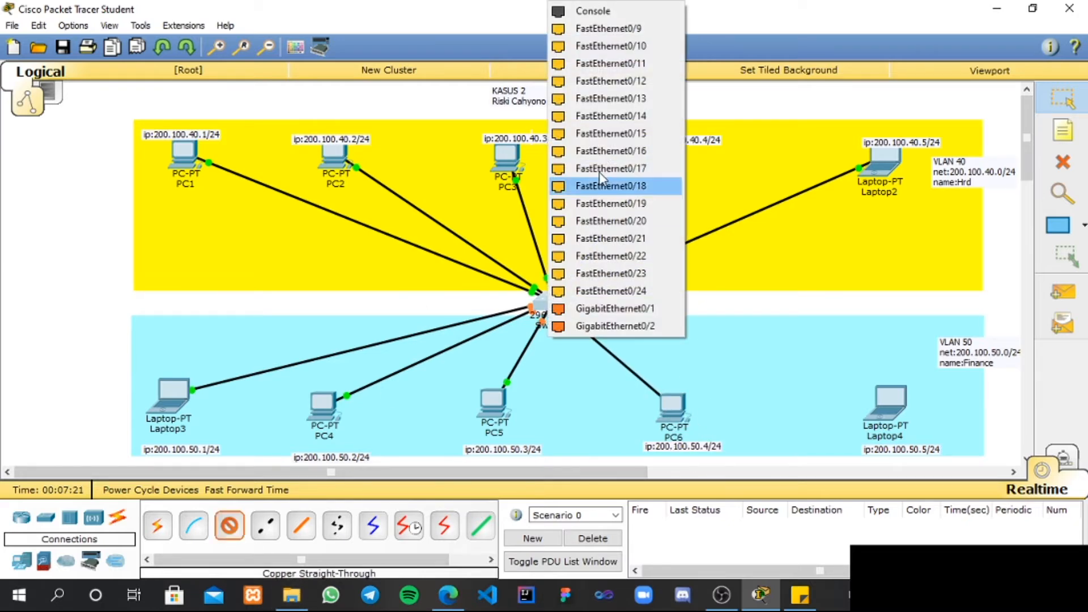
{"action": "left_click", "coordinate": [613, 25]}
Connect Laptop4's FastEthernet0 port to FastEthernet0/10 on Switch0 with a copper straight-through cable
{"action": "left_click", "coordinate": [229, 526]}
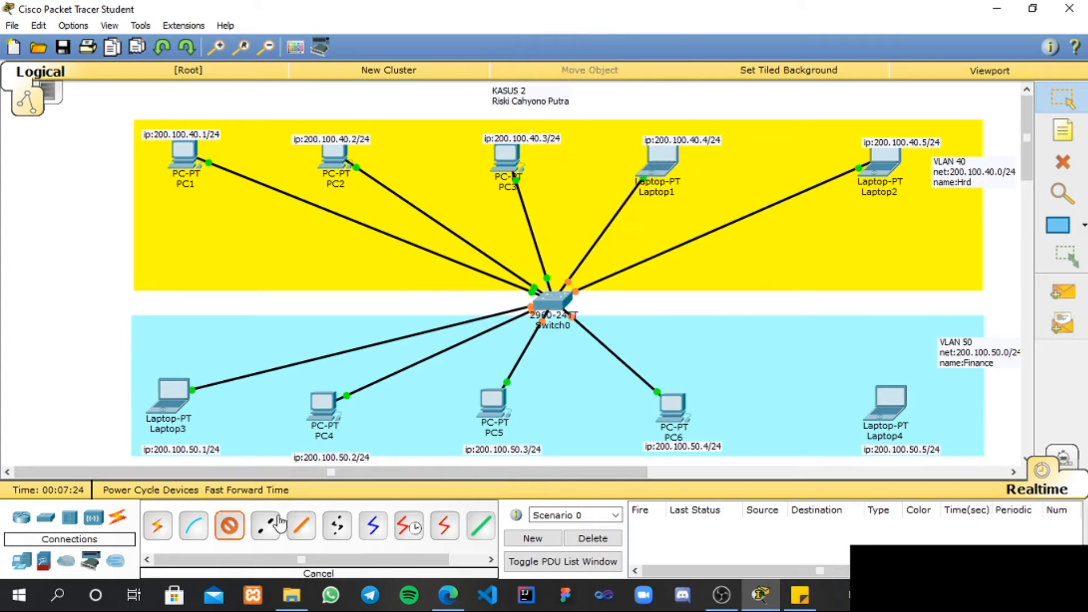
{"action": "left_click", "coordinate": [889, 418]}
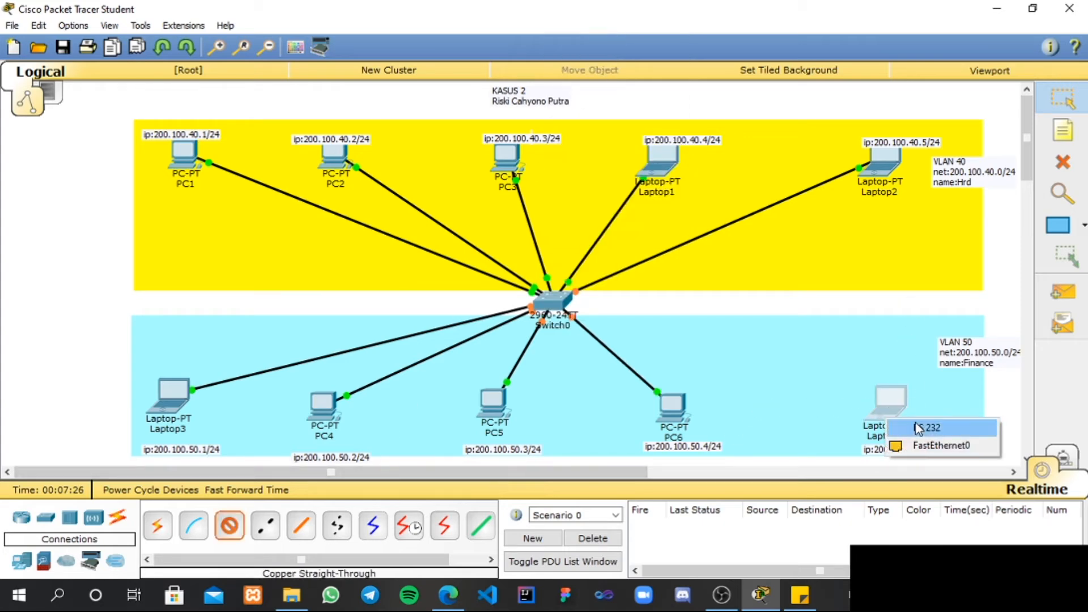
{"action": "left_click", "coordinate": [928, 447]}
{"action": "left_click", "coordinate": [551, 302]}
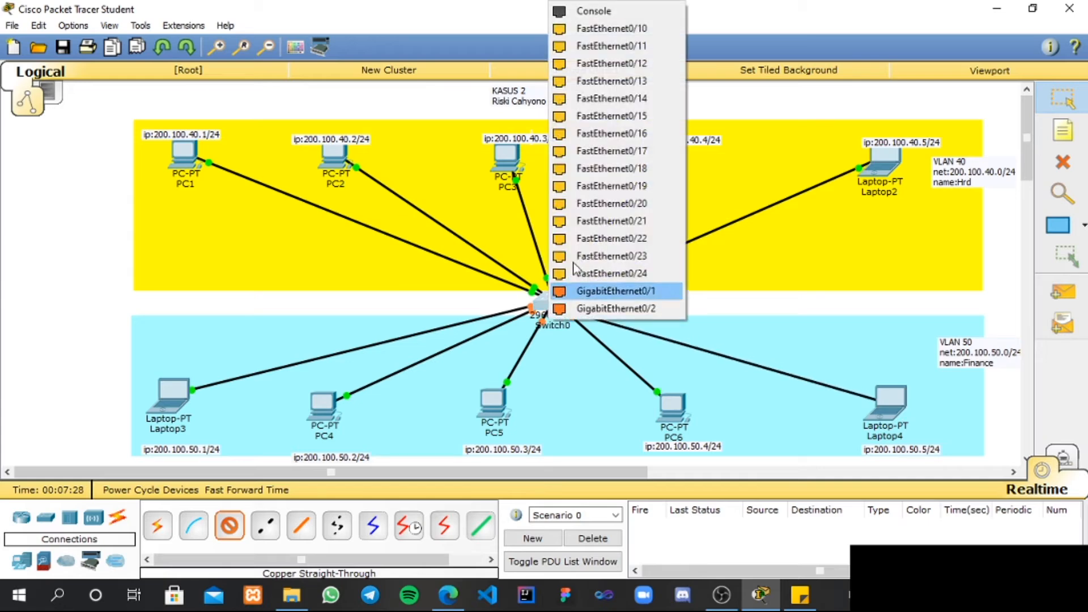
{"action": "left_click", "coordinate": [610, 34]}
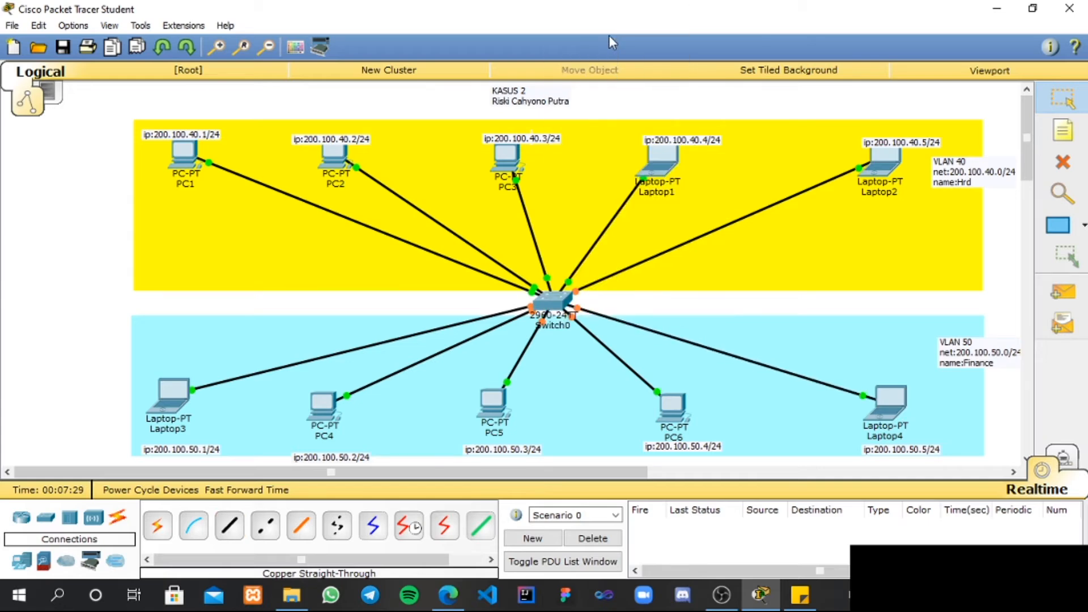
Add a note reading fa 0/1 on the cable between PC1 and Switch0
{"action": "left_click", "coordinate": [1072, 135]}
{"action": "left_click", "coordinate": [313, 217]}
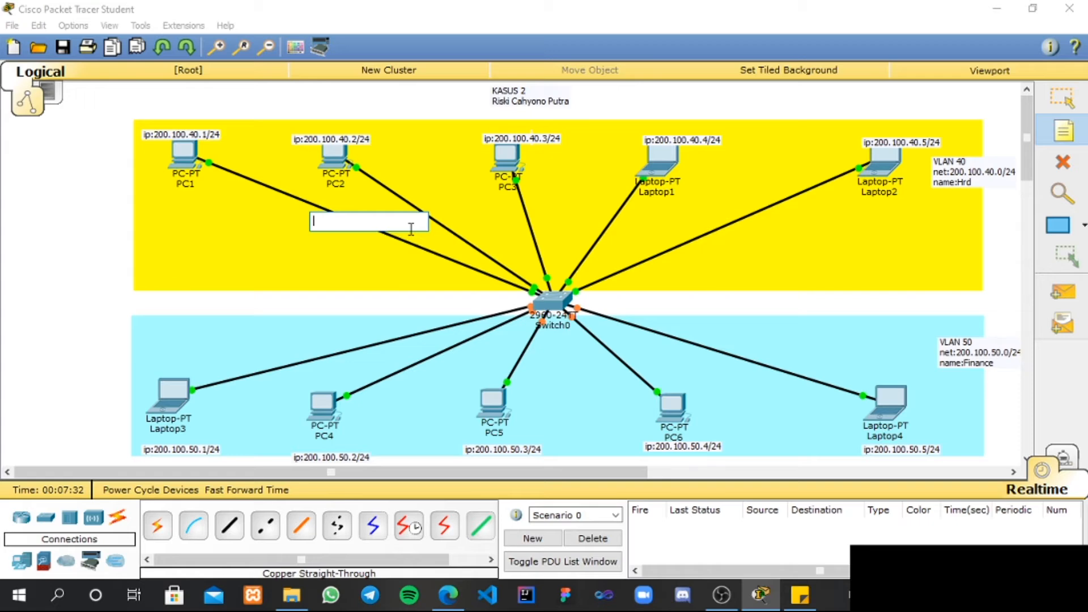
{"action": "type", "text": "fa 0/1"}
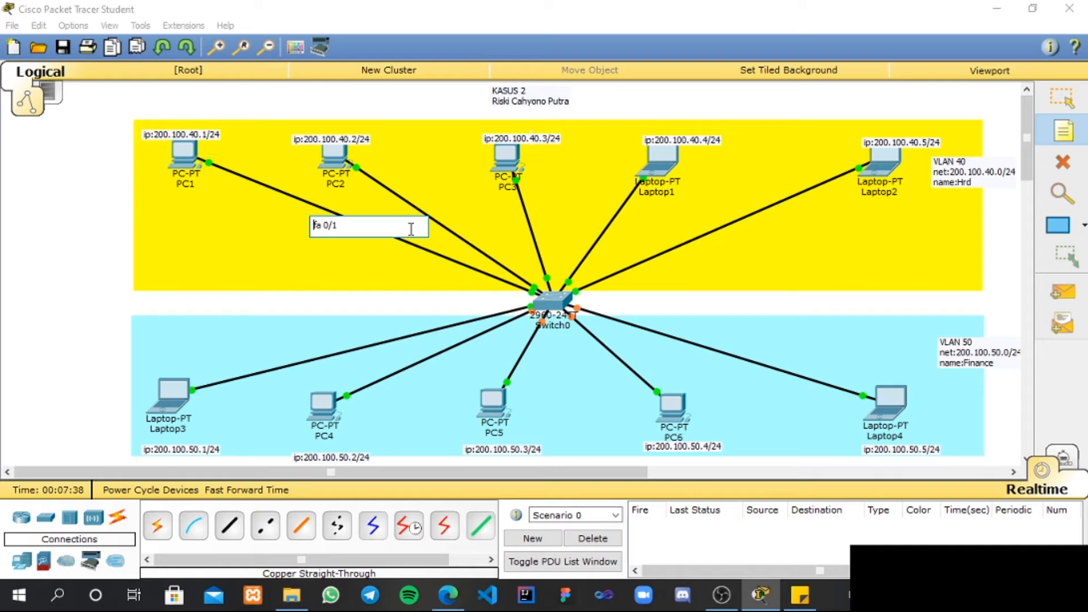
Copy the fa 0/1 note text into a new note on PC2's cable and change it to fa 0/2
{"action": "key", "text": "ctrl+a"}
{"action": "key", "text": "ctrl+c"}
{"action": "left_click", "coordinate": [409, 206]}
{"action": "key", "text": "ctrl+v"}
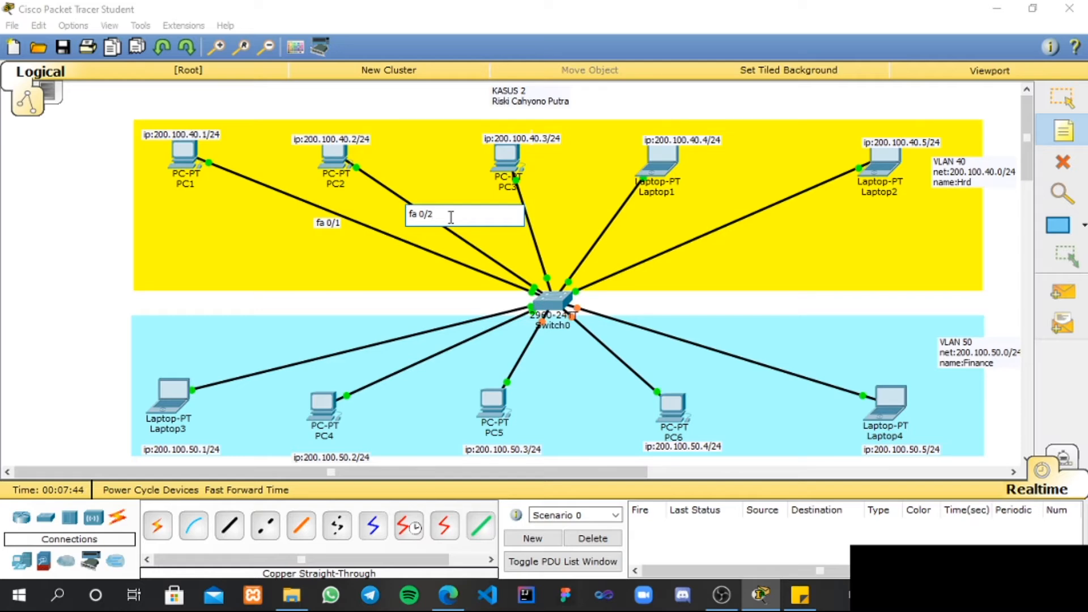
Paste the port note onto PC3's cable as fa 0/3 and onto Laptop1's cable as fa 0/4
{"action": "left_click", "coordinate": [524, 229]}
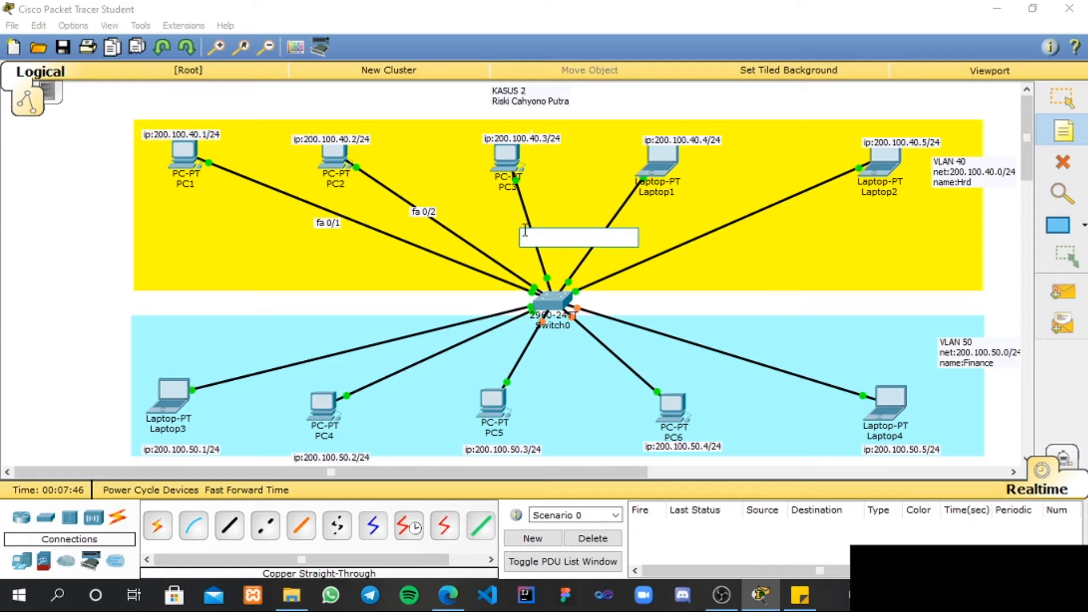
{"action": "key", "text": "ctrl+v"}
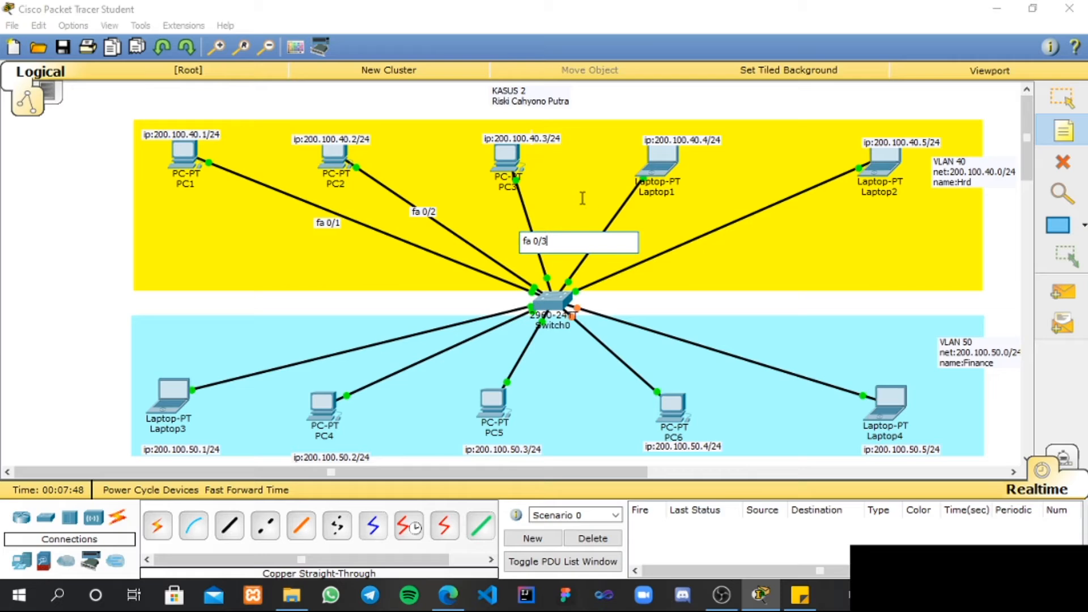
{"action": "left_click", "coordinate": [606, 212]}
{"action": "key", "text": "ctrl+v"}
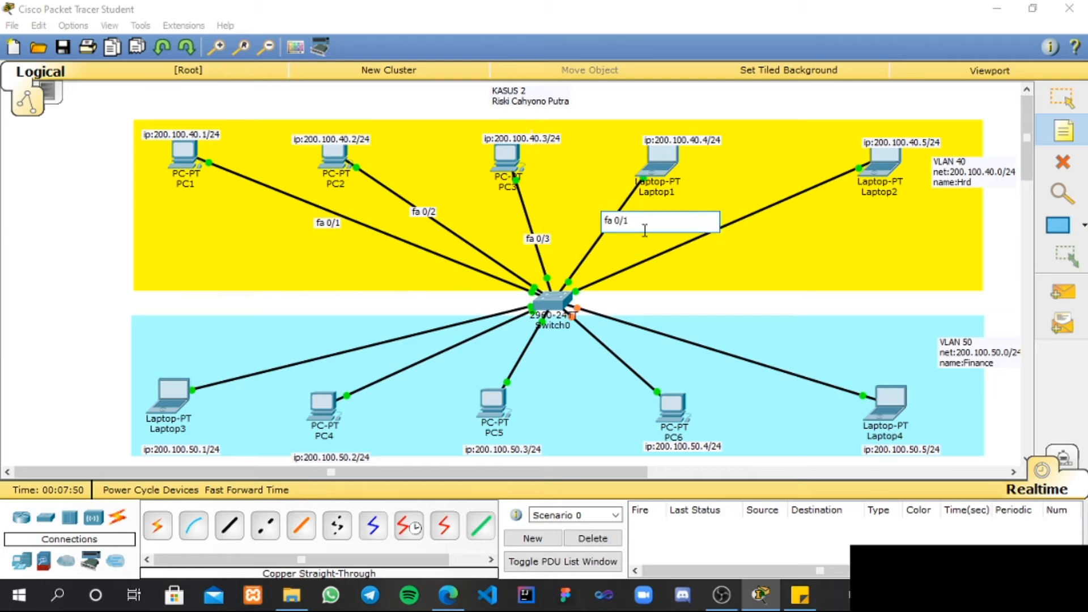
Paste the port note onto Laptop2's cable as fa 0/5 and onto Laptop3's cable as fa 0/6
{"action": "left_click", "coordinate": [754, 209]}
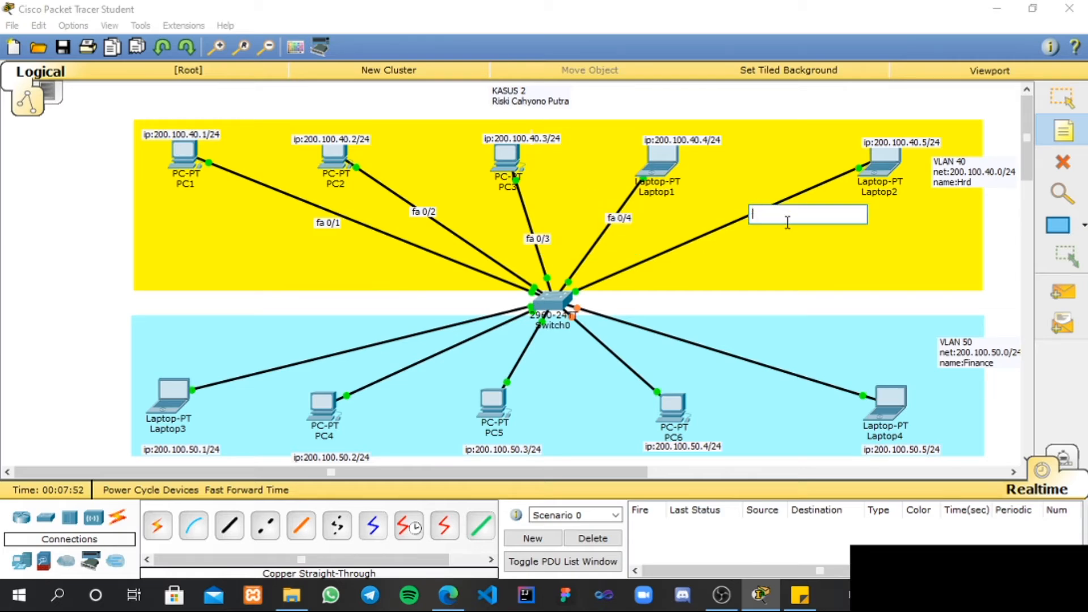
{"action": "key", "text": "ctrl+v"}
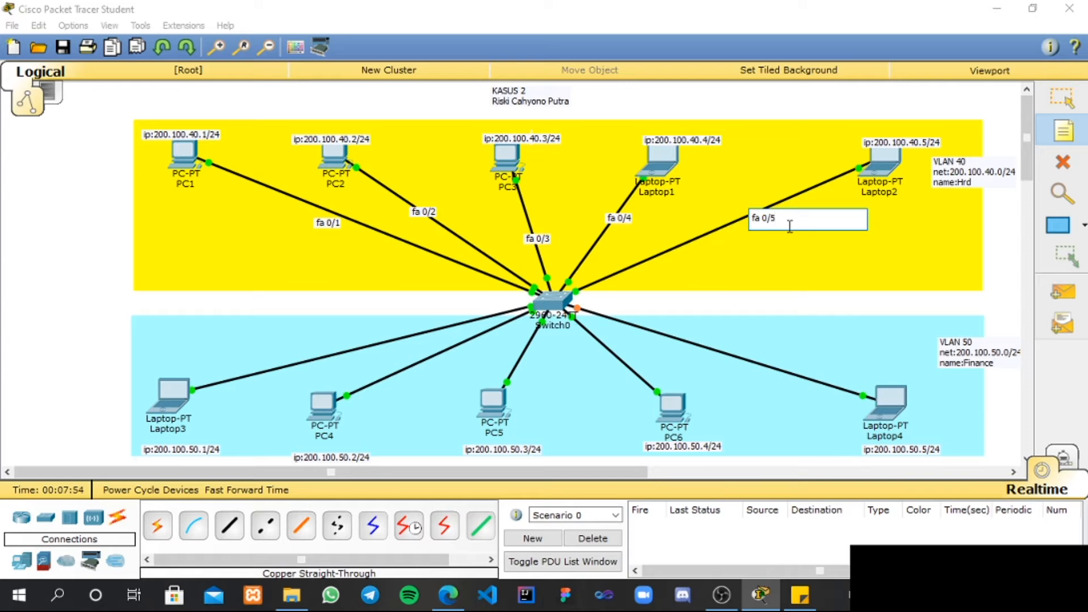
{"action": "left_click", "coordinate": [285, 358]}
{"action": "key", "text": "ctrl+v"}
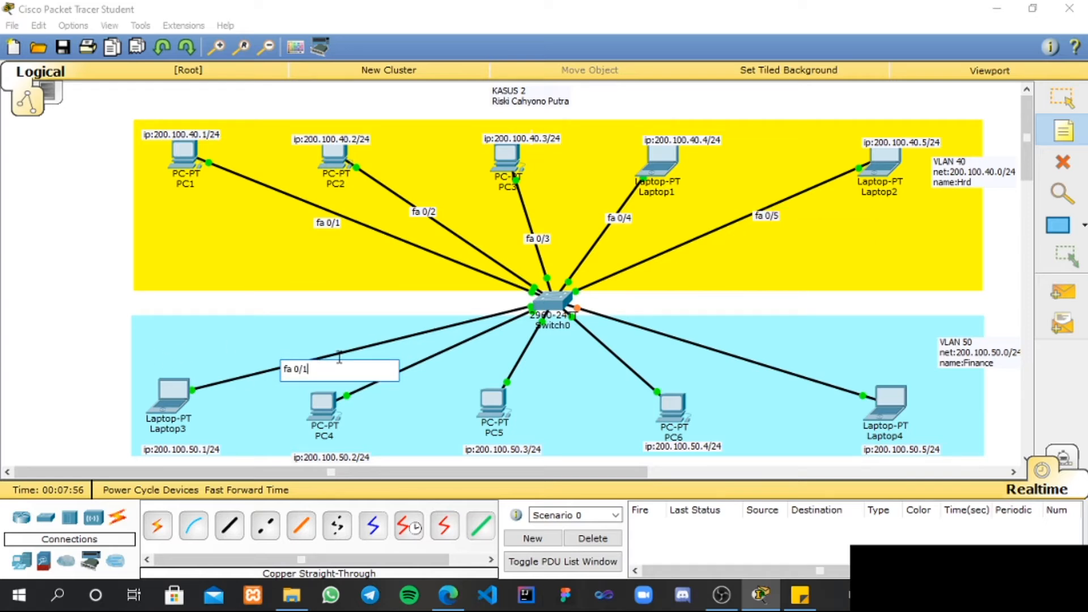
{"action": "type", "text": "6"}
Paste the port note onto PC4's cable as fa 0/7 and onto PC5's cable as fa 0/8
{"action": "left_click", "coordinate": [409, 366]}
{"action": "key", "text": "ctrl+v"}
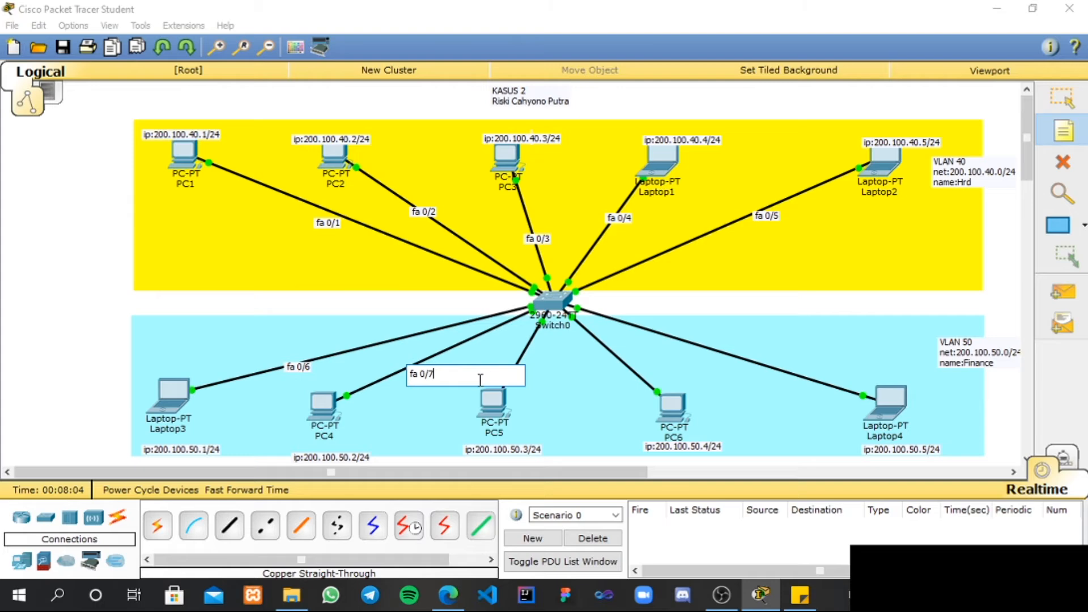
{"action": "left_click", "coordinate": [511, 357]}
{"action": "key", "text": "ctrl+v"}
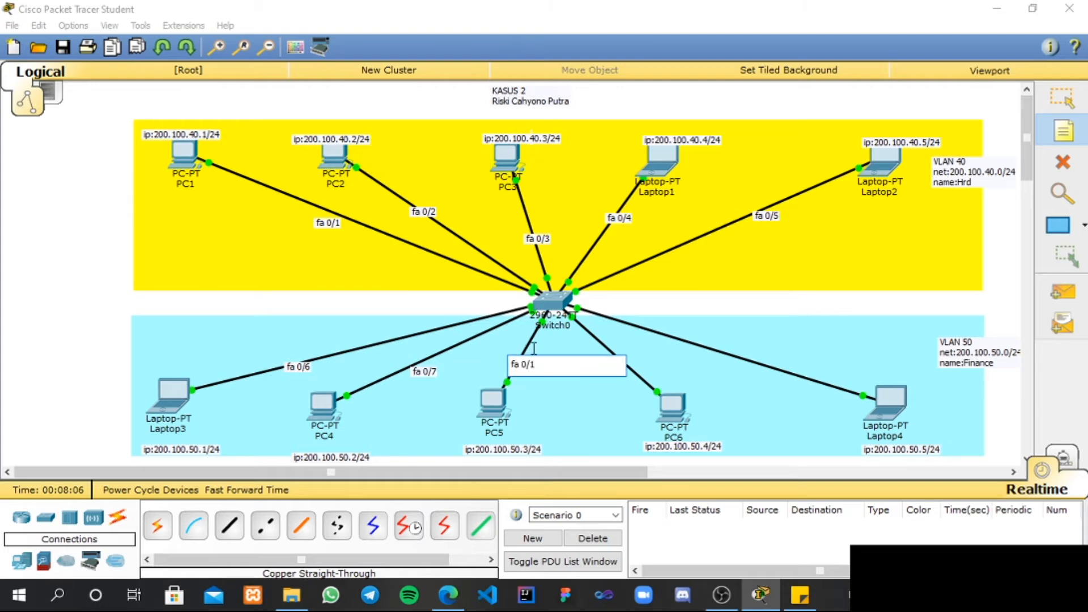
{"action": "type", "text": "8"}
Paste the port note onto PC6's cable as fa 0/9 and onto Laptop4's cable as fa 0/10
{"action": "left_click", "coordinate": [590, 340]}
{"action": "key", "text": "ctrl+v"}
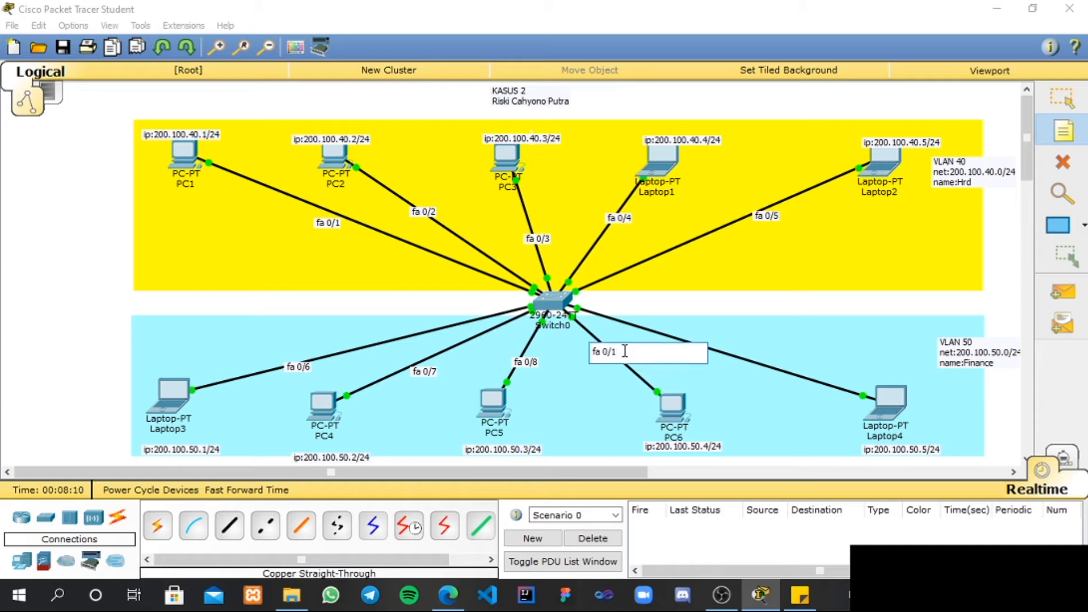
{"action": "left_click", "coordinate": [722, 347]}
{"action": "key", "text": "ctrl+v"}
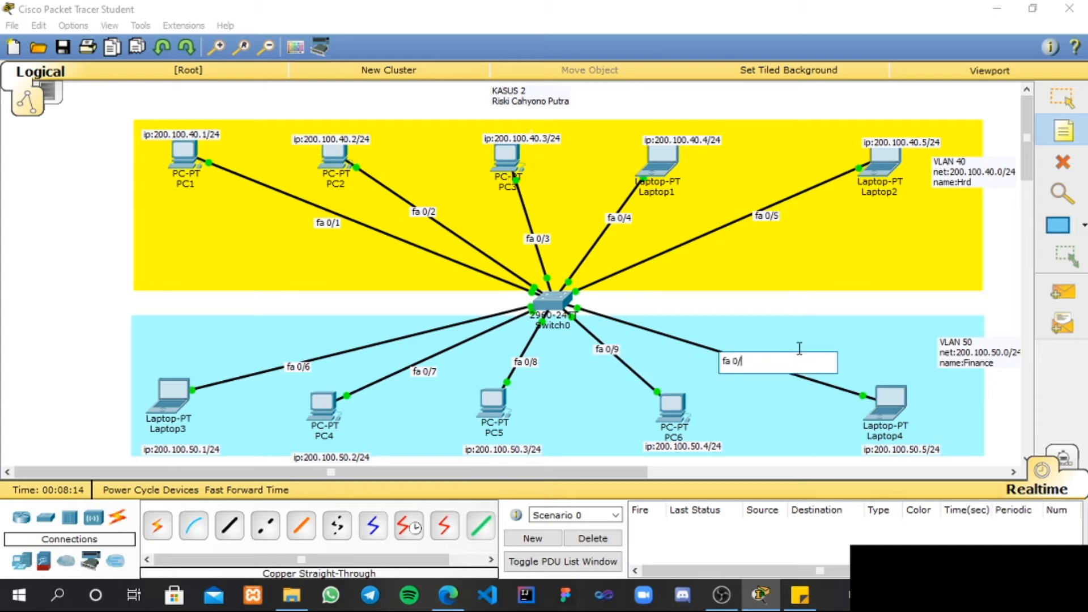
{"action": "type", "text": "0"}
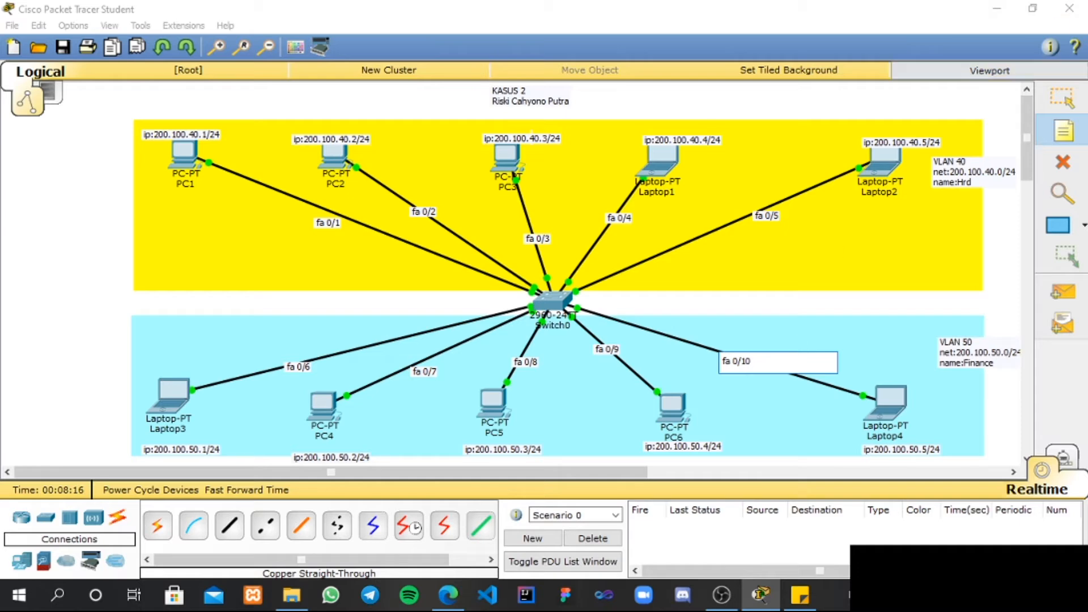
{"action": "left_click", "coordinate": [1072, 102]}
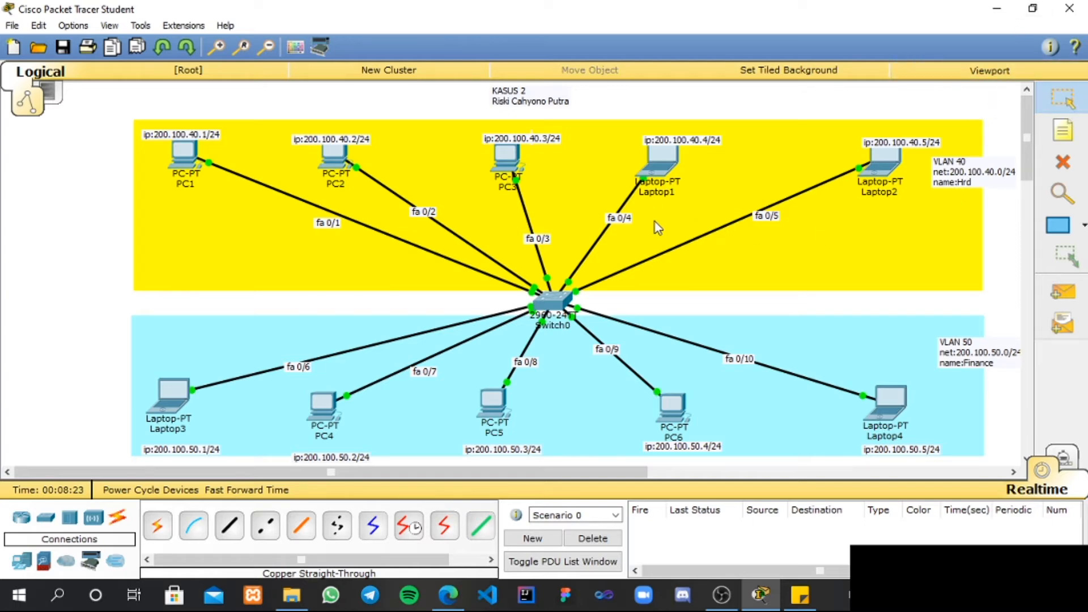
Enter global configuration mode in Switch0's command line and set the hostname to sw-lt1
{"action": "left_click", "coordinate": [553, 299]}
{"action": "left_click", "coordinate": [419, 126]}
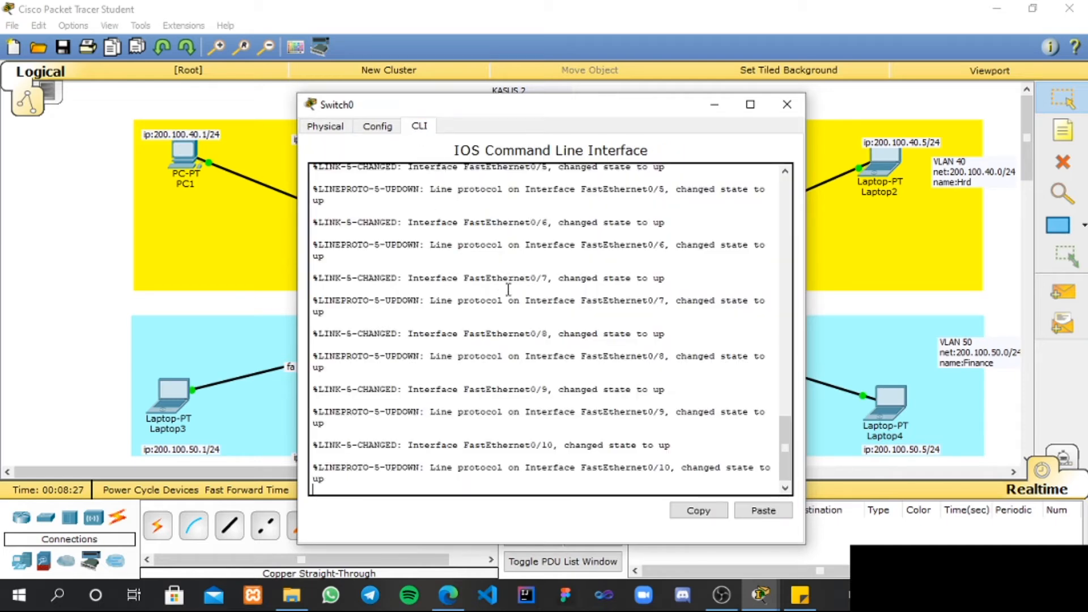
{"action": "key", "text": "Return"}
{"action": "type", "text": "enable"}
{"action": "key", "text": "Return"}
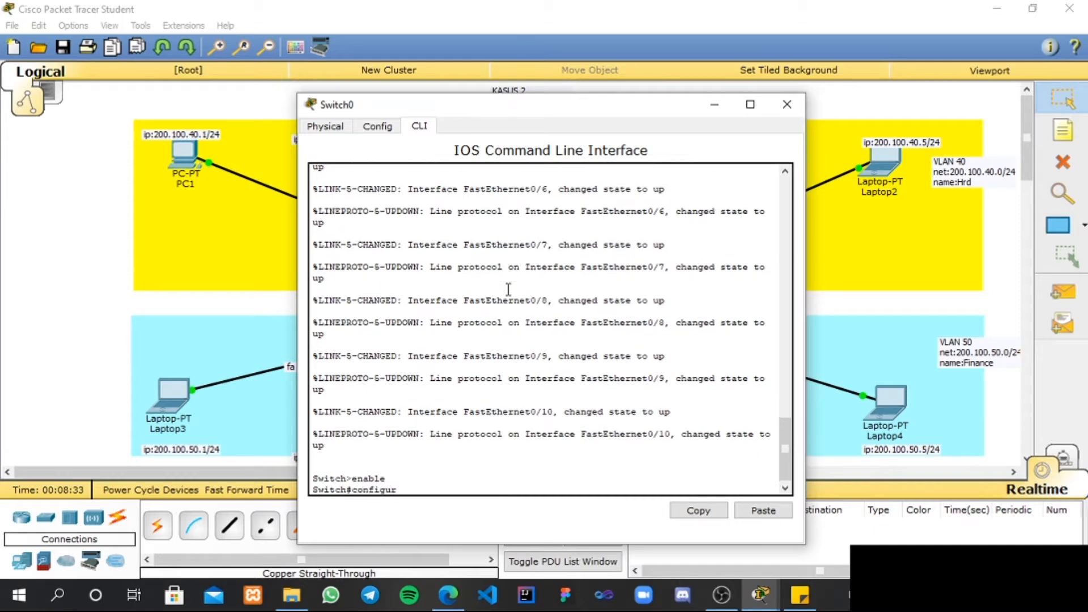
{"action": "type", "text": "configure term"}
{"action": "key", "text": "Return"}
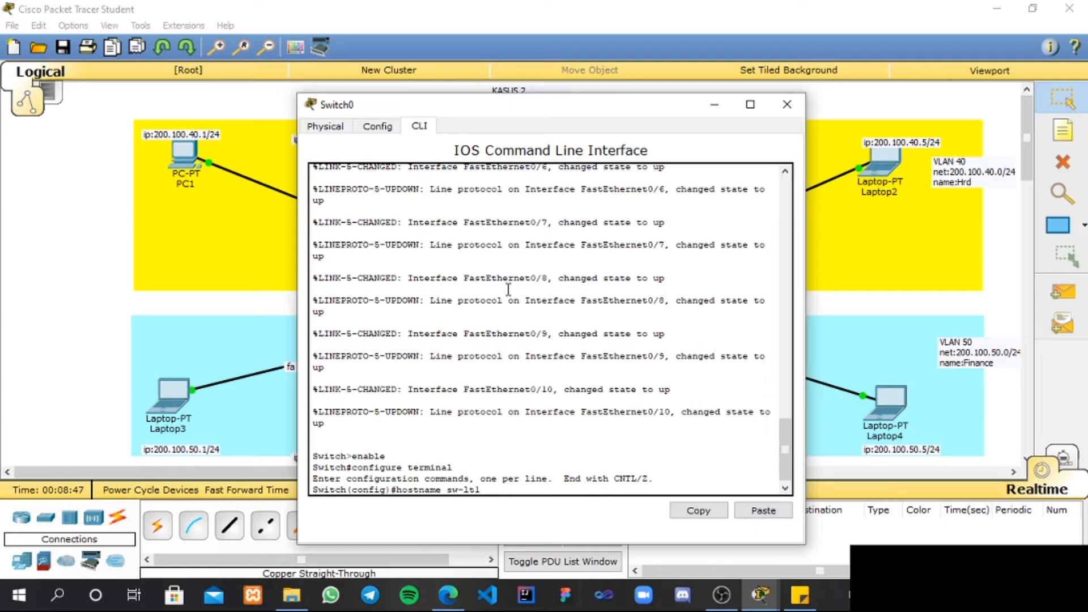
{"action": "key", "text": "Return"}
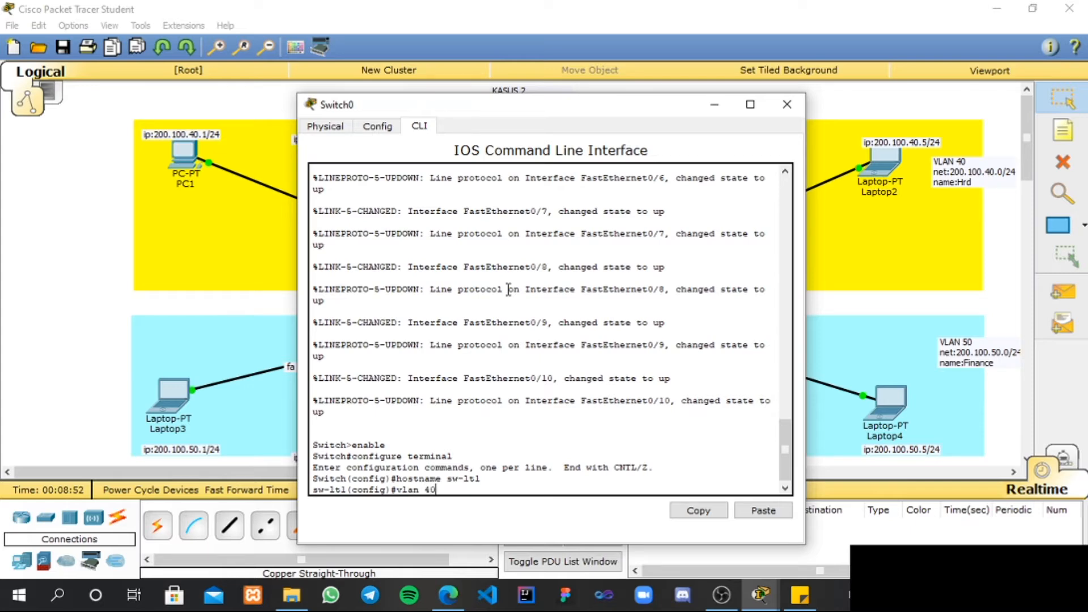
Create VLAN 40 on the switch, name it Hrd, and return to global configuration mode
{"action": "key", "text": "Return"}
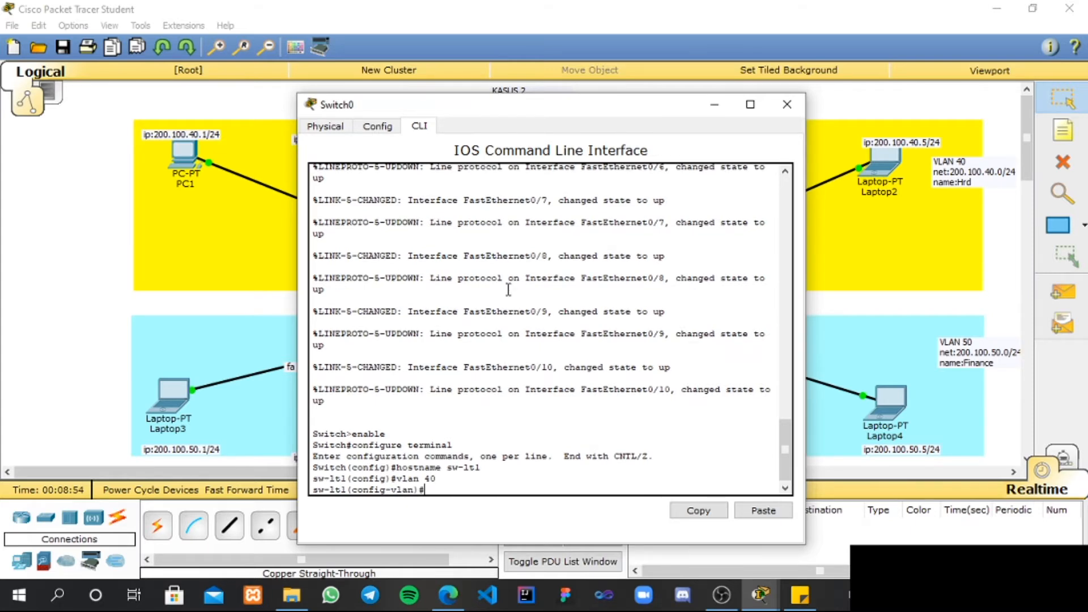
{"action": "type", "text": "name Hrd"}
{"action": "key", "text": "Return"}
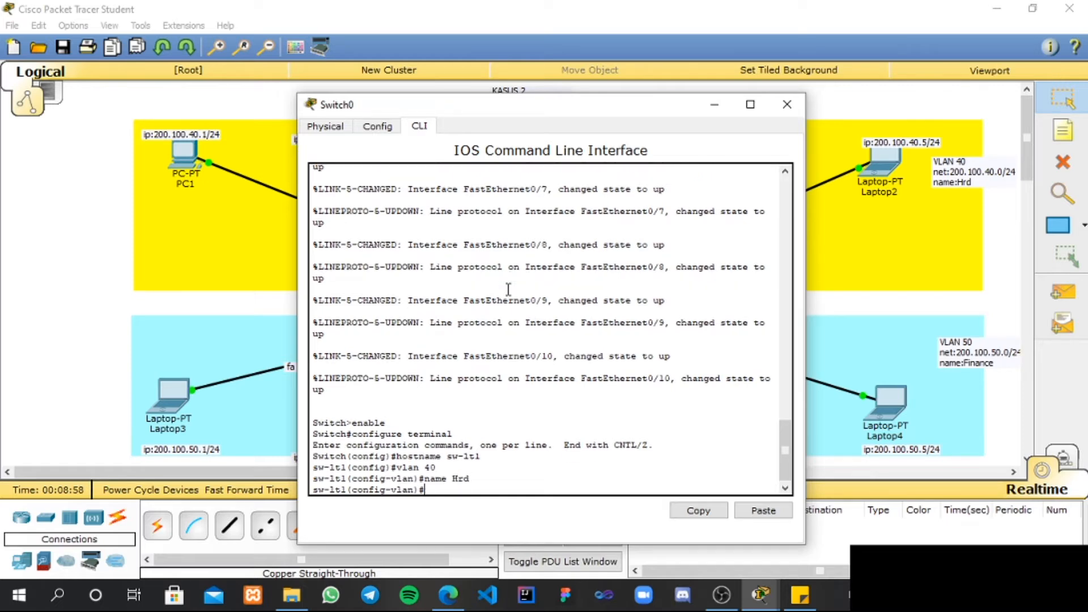
{"action": "key", "text": "Return"}
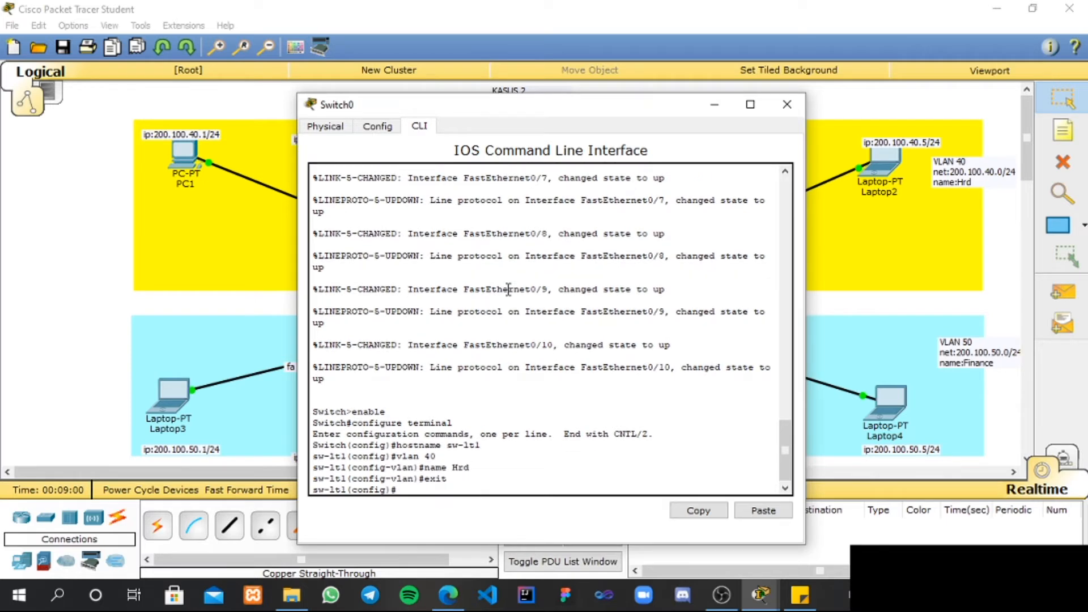
Create VLAN 50 on the switch, name it Finance, and return to global configuration mode
{"action": "type", "text": "vlan 50"}
{"action": "key", "text": "Return"}
{"action": "type", "text": "name Finance"}
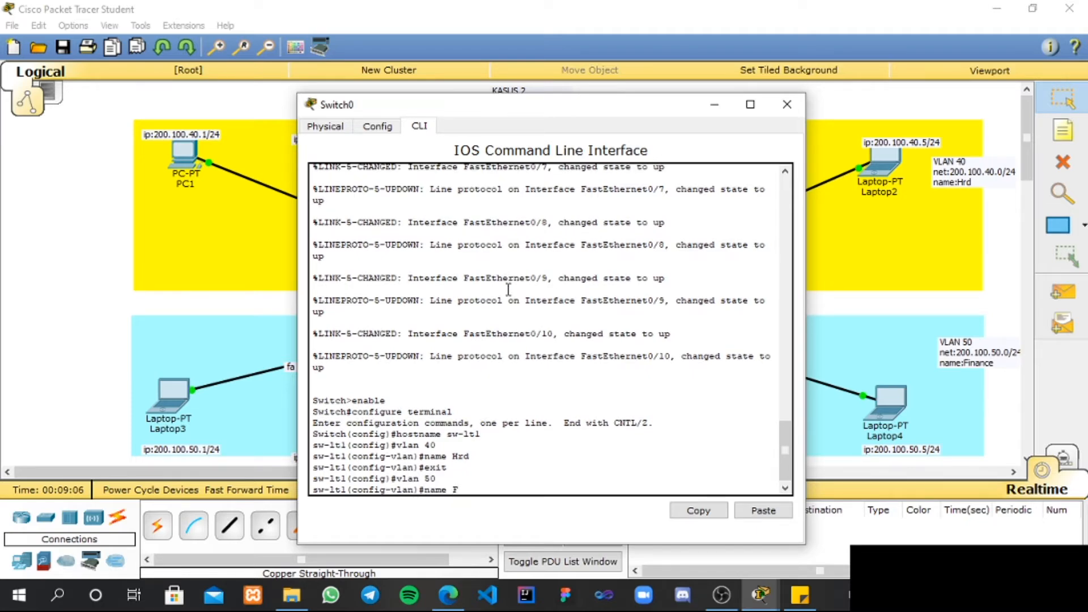
{"action": "key", "text": "Return"}
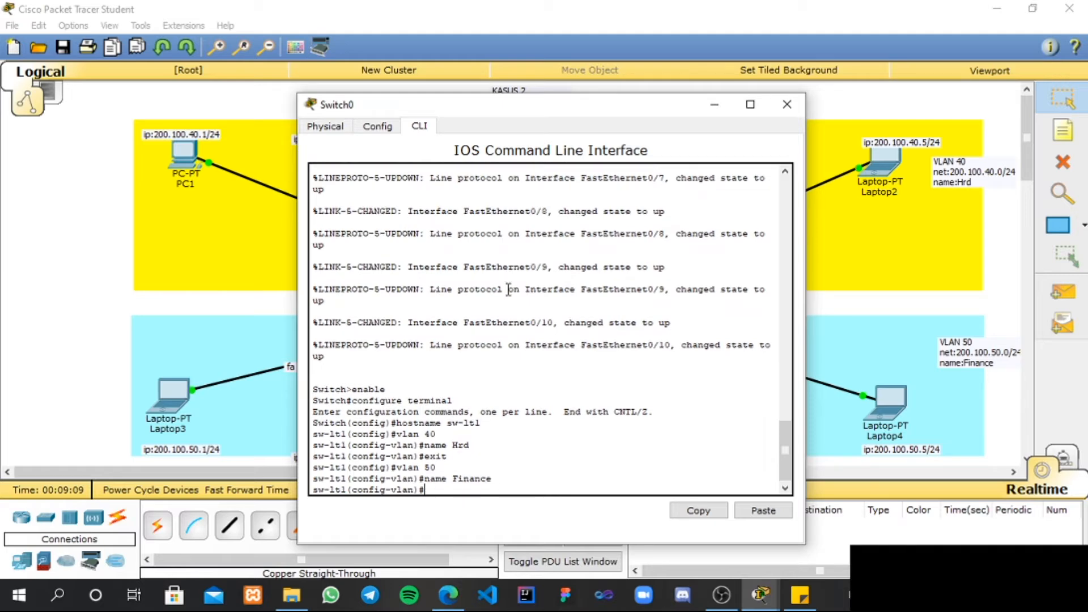
{"action": "type", "text": "exit"}
{"action": "key", "text": "Return"}
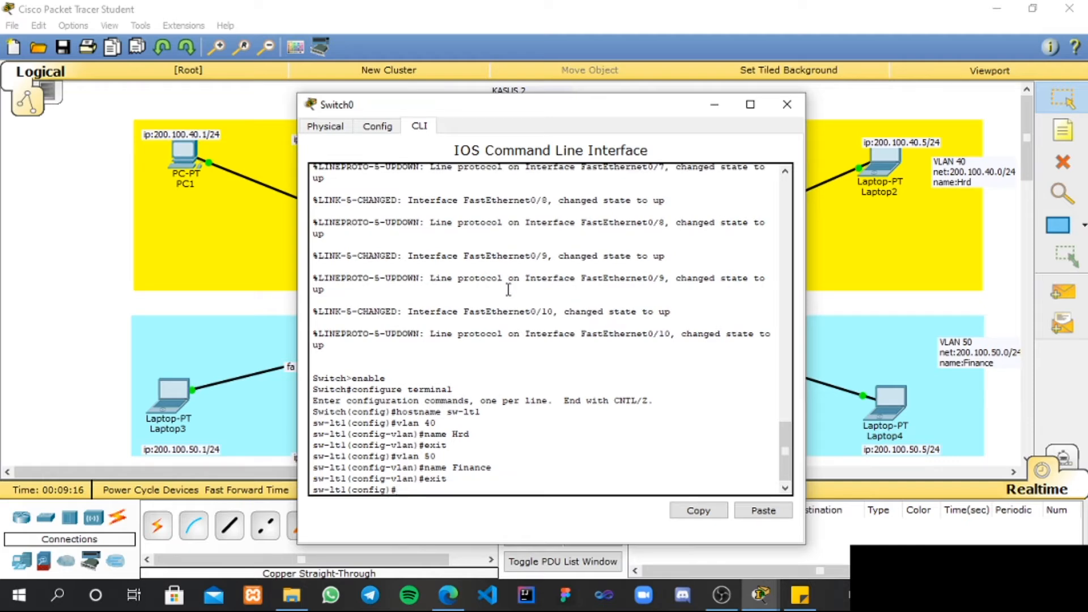
Assign the switch interface fastEthernet 0/1 to access VLAN 40 and exit the interface configuration
{"action": "type", "text": "interface fastEthernet"}
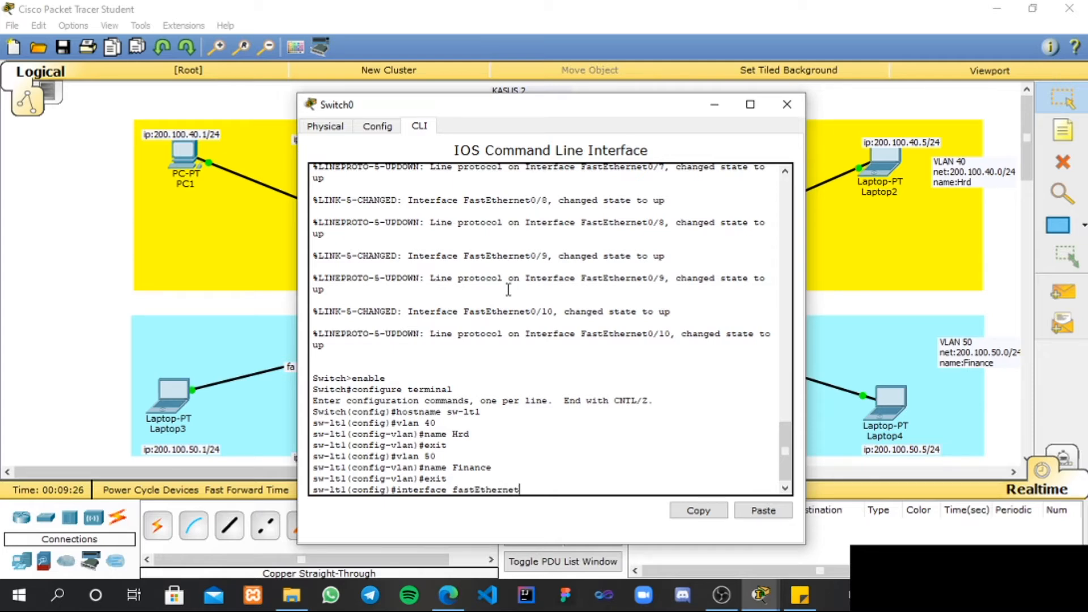
{"action": "type", "text": " 0/1"}
{"action": "key", "text": "Return"}
{"action": "type", "text": "switch"}
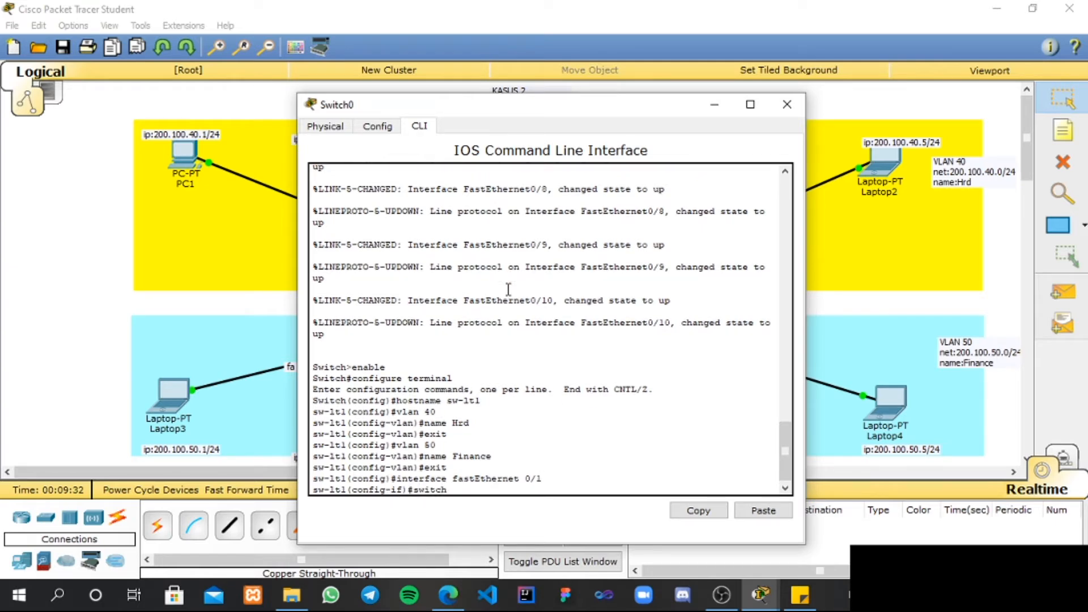
{"action": "type", "text": "port access vlan 40"}
{"action": "key", "text": "Return"}
{"action": "type", "text": "e"}
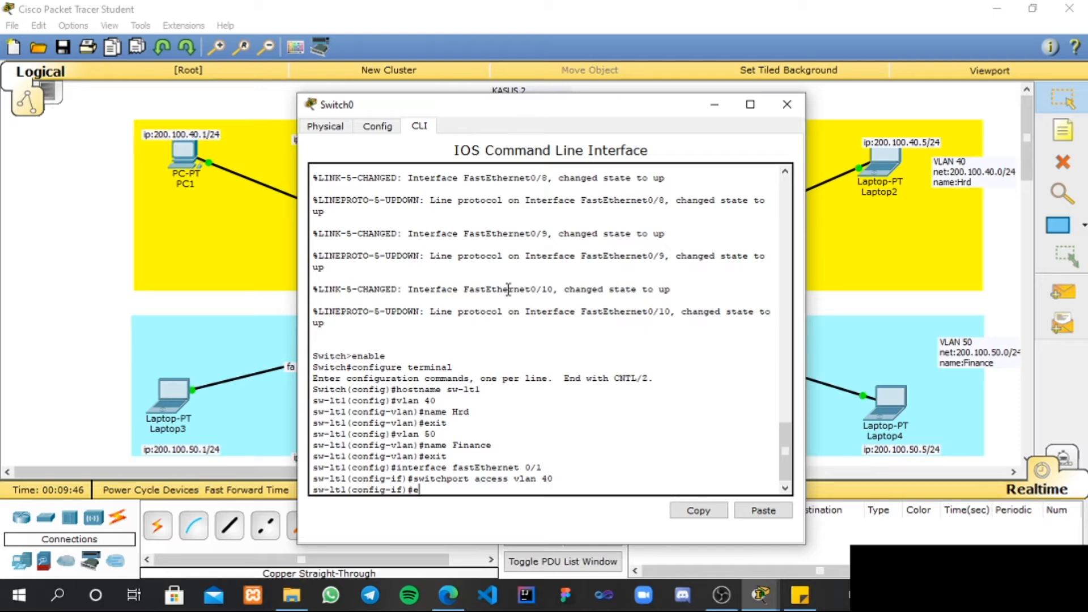
{"action": "type", "text": "xit"}
{"action": "key", "text": "Return"}
Assign the switch interface fastEthernet 0/2 to access VLAN 40 and exit the interface configuration
{"action": "type", "text": "rface"}
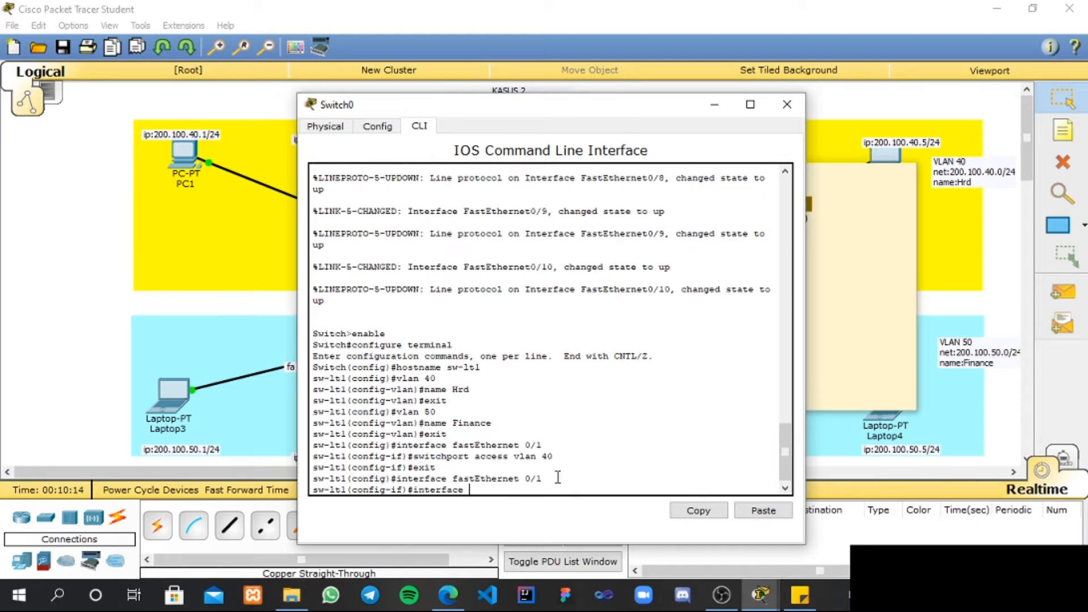
{"action": "type", "text": "fastEth"}
{"action": "type", "text": "e"}
{"action": "key", "text": "BackSpace"}
{"action": "type", "text": "Ethernet 0/2"}
{"action": "key", "text": "Return"}
{"action": "type", "text": "switch"}
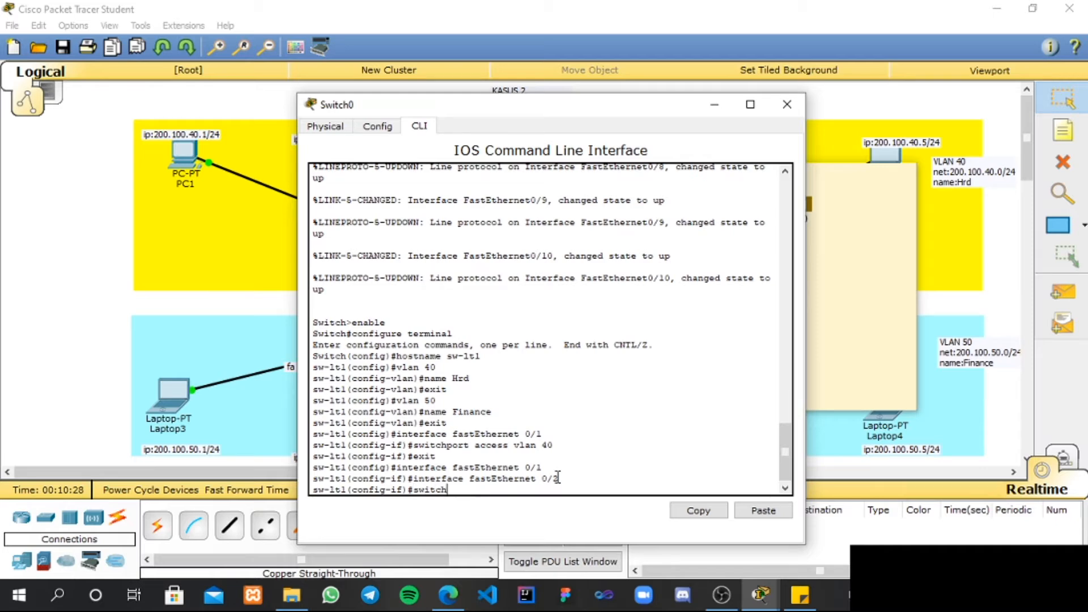
{"action": "type", "text": "port access vlan 40"}
{"action": "key", "text": "Return"}
{"action": "type", "text": "exit"}
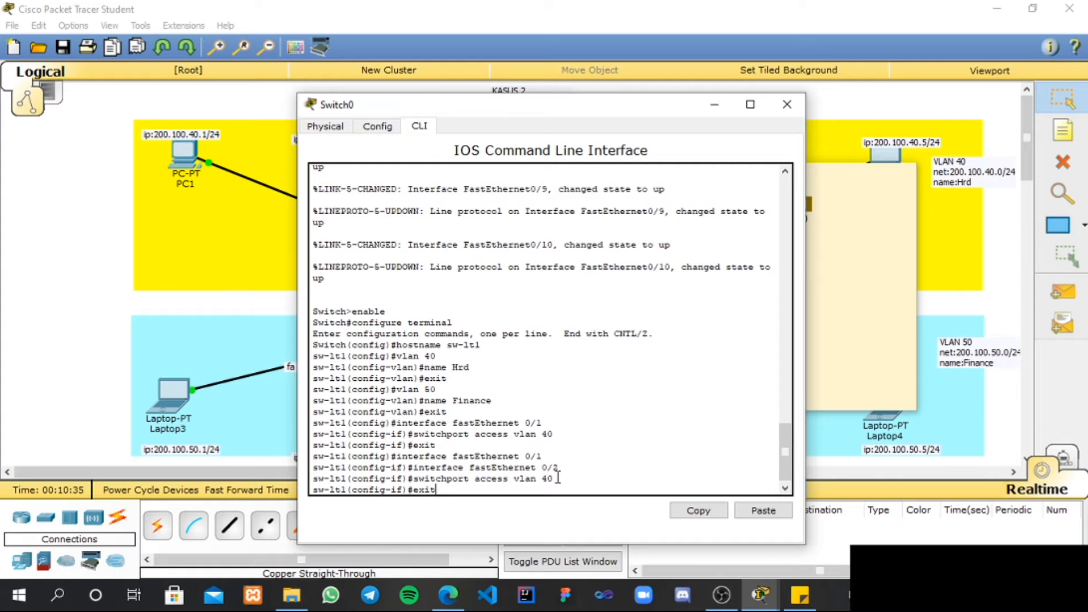
{"action": "key", "text": "Return"}
Assign the switch interface fastEthernet 0/3 to access VLAN 40 and exit the interface configuration
{"action": "type", "text": "interf"}
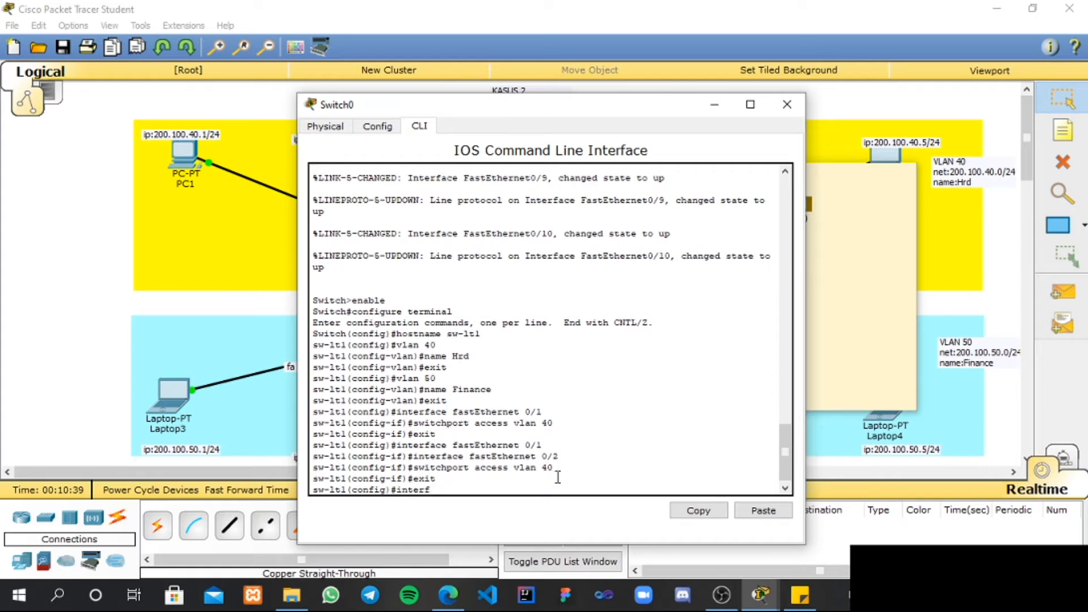
{"action": "type", "text": "ace fastEthernet 0/3"}
{"action": "key", "text": "Return"}
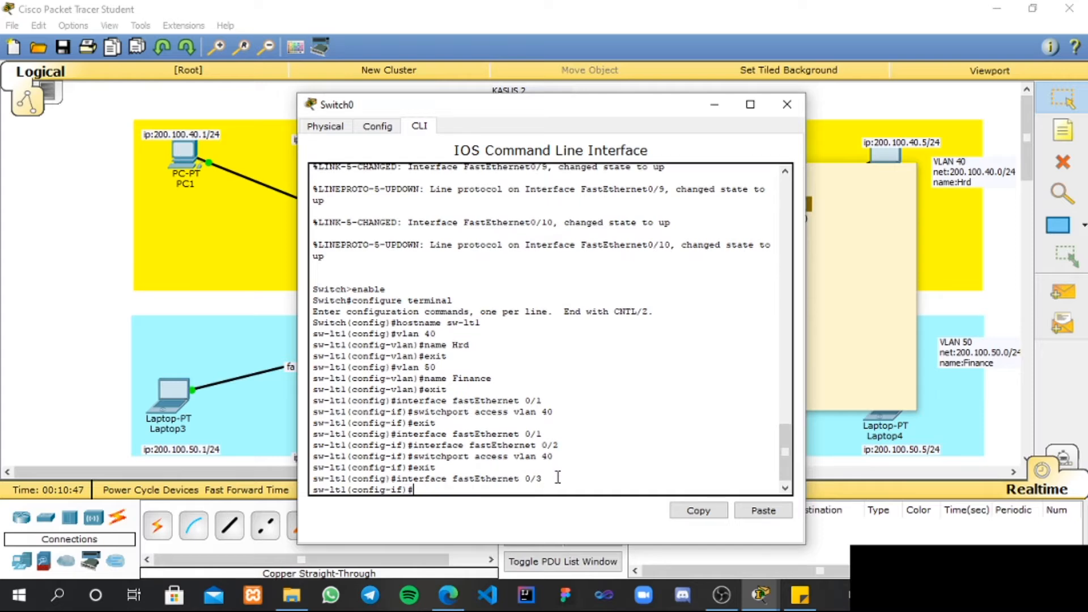
{"action": "type", "text": "switchport access vlan 0"}
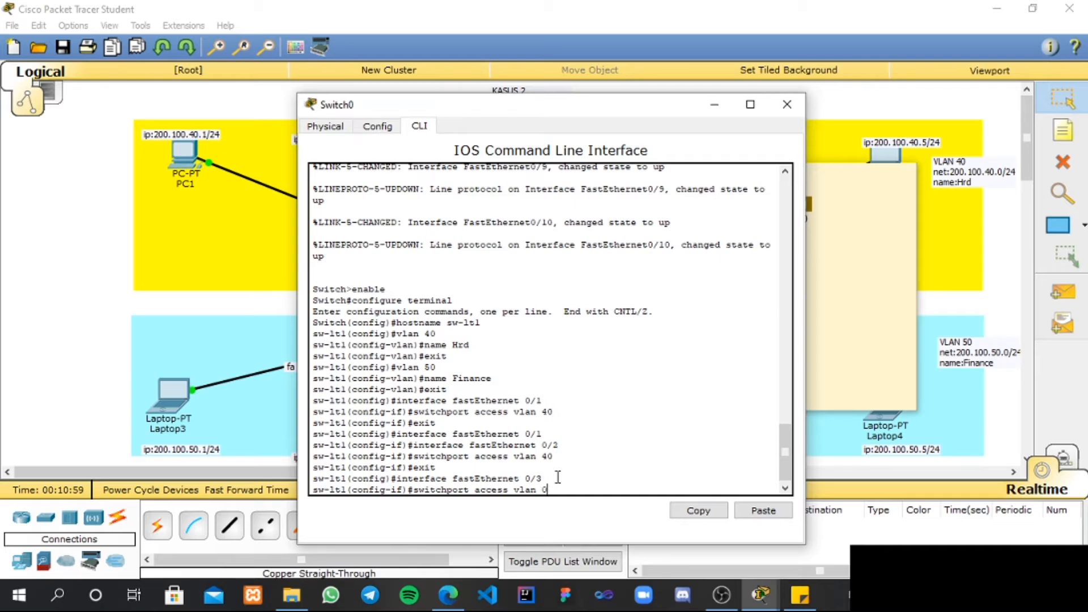
{"action": "type", "text": "0"}
{"action": "key", "text": "Return"}
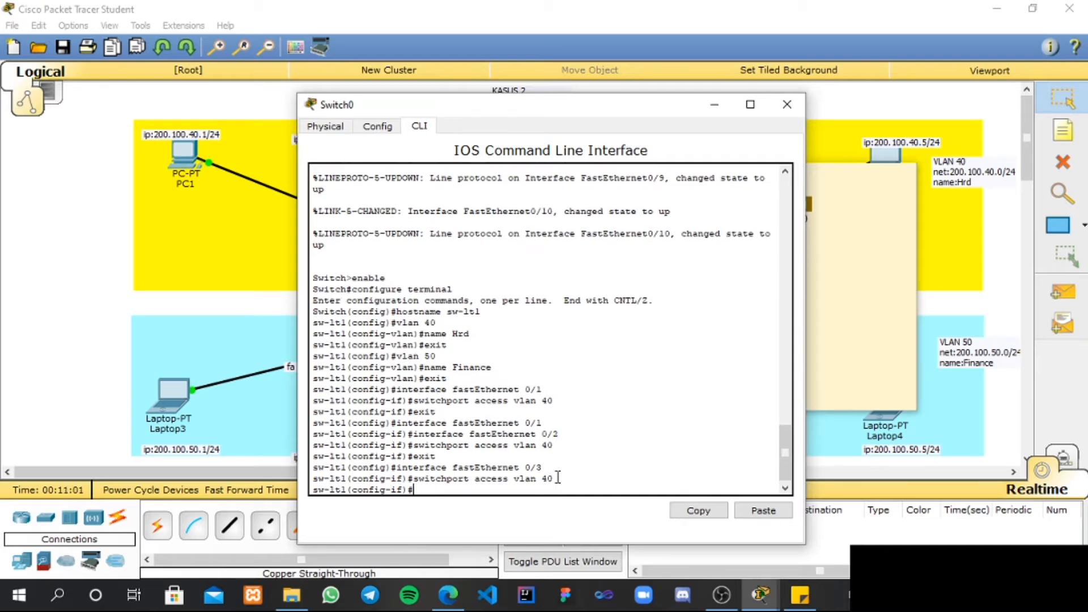
{"action": "type", "text": "exit"}
{"action": "key", "text": "Return"}
Assign the switch interface fastEthernet 0/4 to access VLAN 40 and exit the interface configuration
{"action": "type", "text": "interface"}
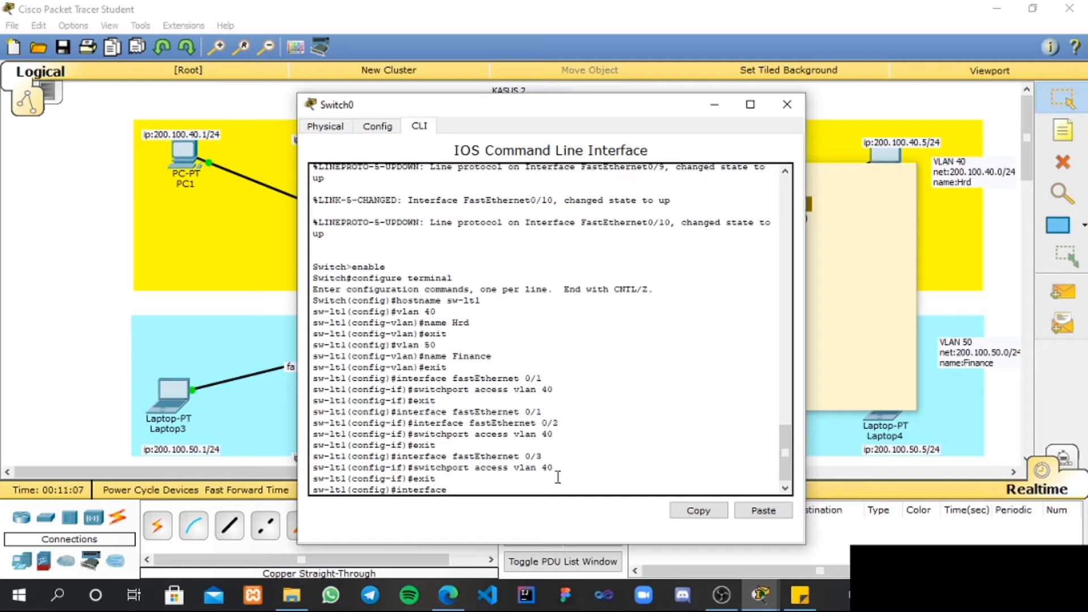
{"action": "type", "text": " fastRt"}
{"action": "key", "text": "BackSpace"}
{"action": "key", "text": "BackSpace"}
{"action": "type", "text": "Ethernet 0/4"}
{"action": "key", "text": "Return"}
{"action": "type", "text": "swit"}
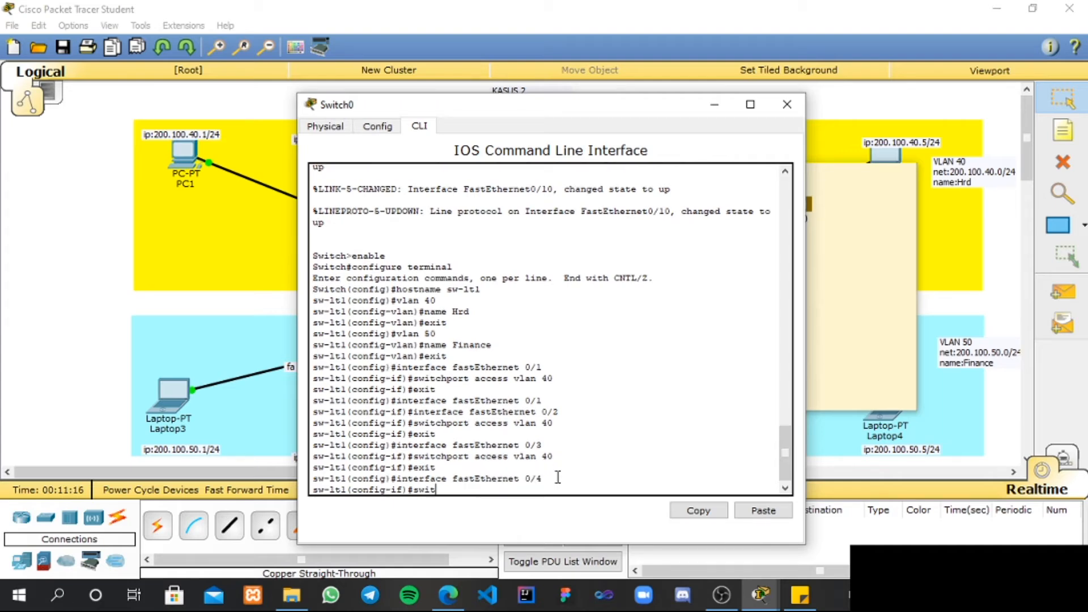
{"action": "type", "text": "chport access vlan 40"}
{"action": "key", "text": "Return"}
{"action": "type", "text": "exit"}
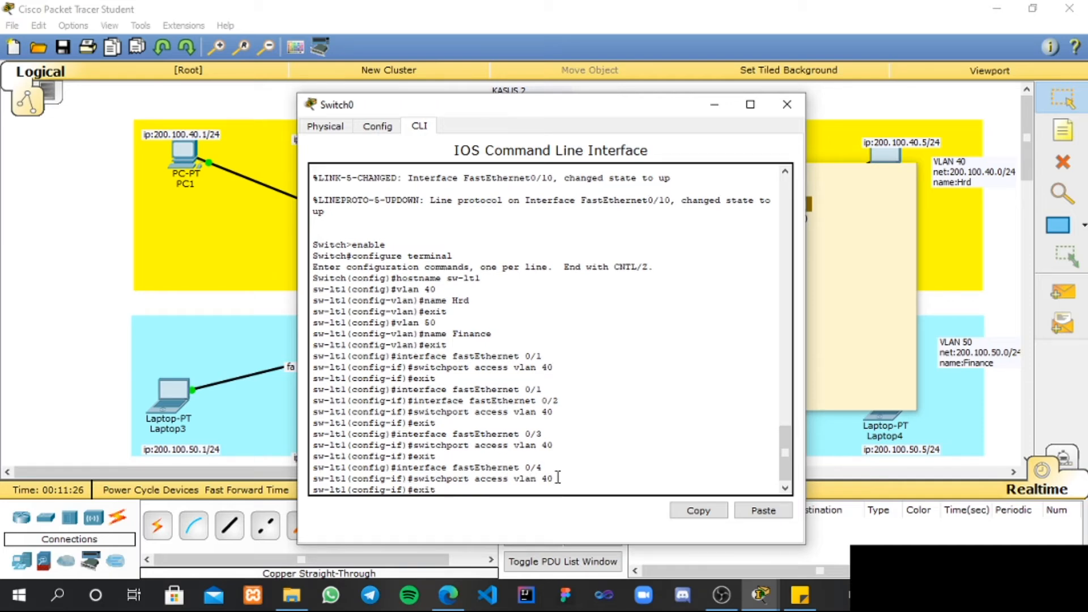
{"action": "key", "text": "Return"}
Assign the switch interface fastEthernet 0/5 to access VLAN 40 and exit the interface configuration
{"action": "type", "text": "inter"}
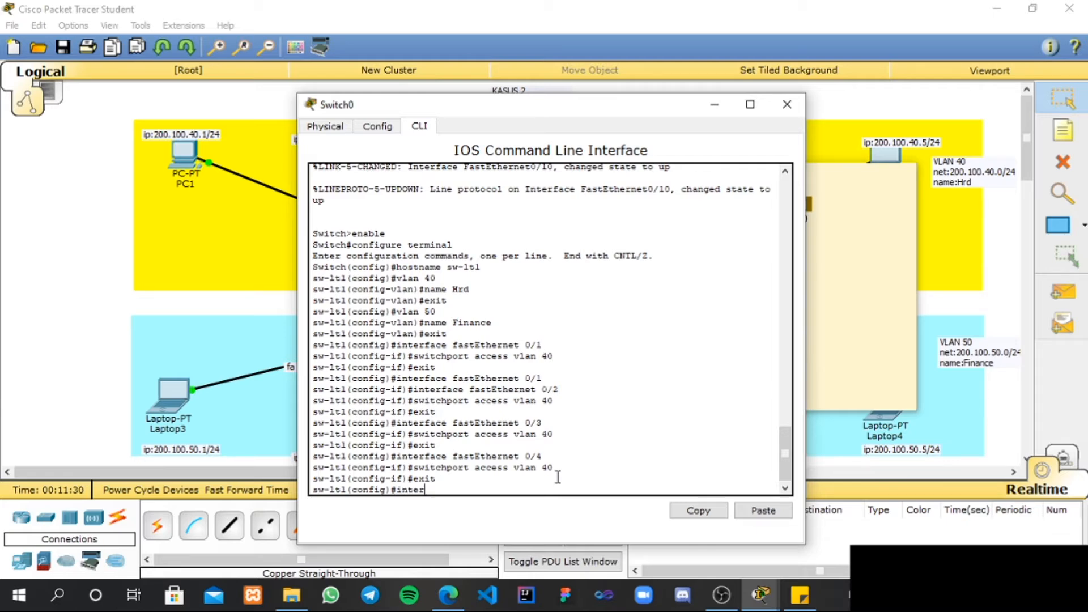
{"action": "type", "text": "face fastE"}
{"action": "key", "text": "BackSpace"}
{"action": "type", "text": "ethernet"}
{"action": "key", "text": "BackSpace"}
{"action": "key", "text": "BackSpace"}
{"action": "key", "text": "BackSpace"}
{"action": "key", "text": "BackSpace"}
{"action": "key", "text": "BackSpace"}
{"action": "key", "text": "BackSpace"}
{"action": "key", "text": "BackSpace"}
{"action": "key", "text": "BackSpace"}
{"action": "type", "text": "Ethernet 0/5"}
{"action": "key", "text": "Return"}
{"action": "type", "text": "switch"}
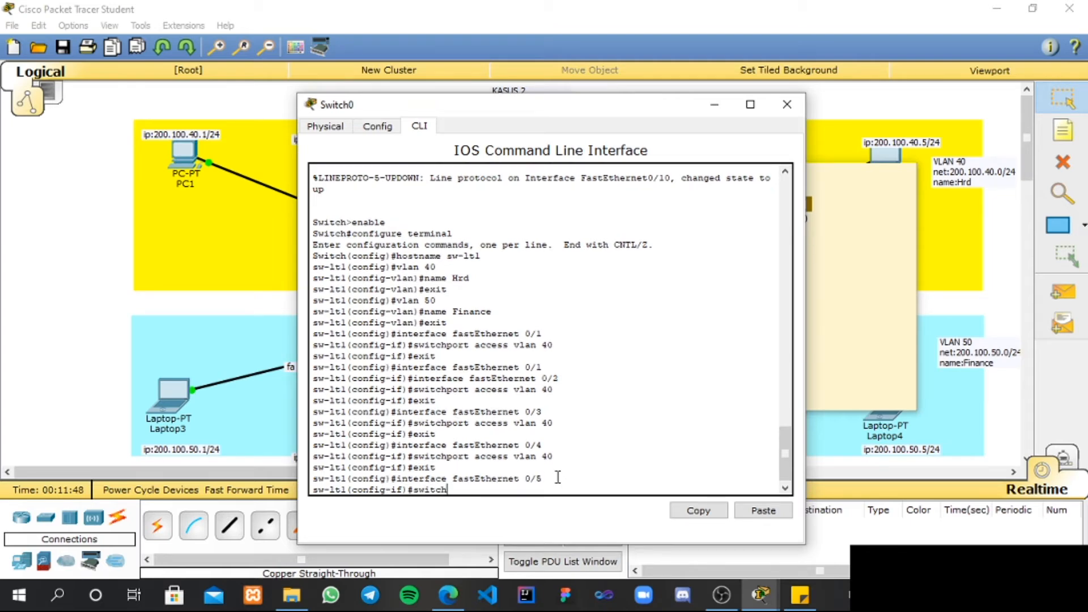
{"action": "type", "text": "port access vlan 40"}
{"action": "key", "text": "Return"}
{"action": "type", "text": "e"}
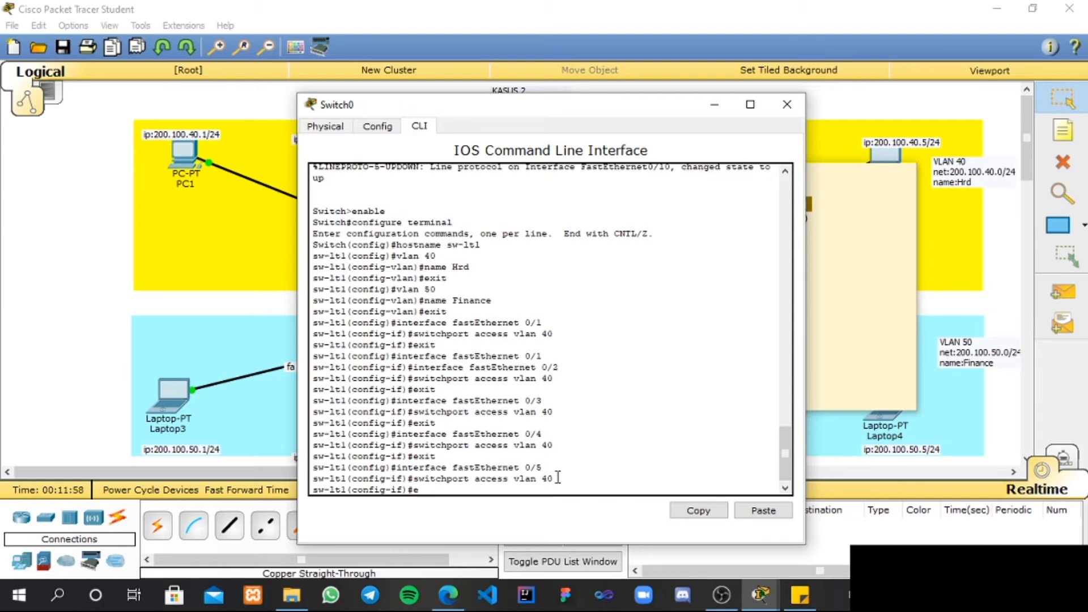
{"action": "type", "text": "xit"}
{"action": "key", "text": "Return"}
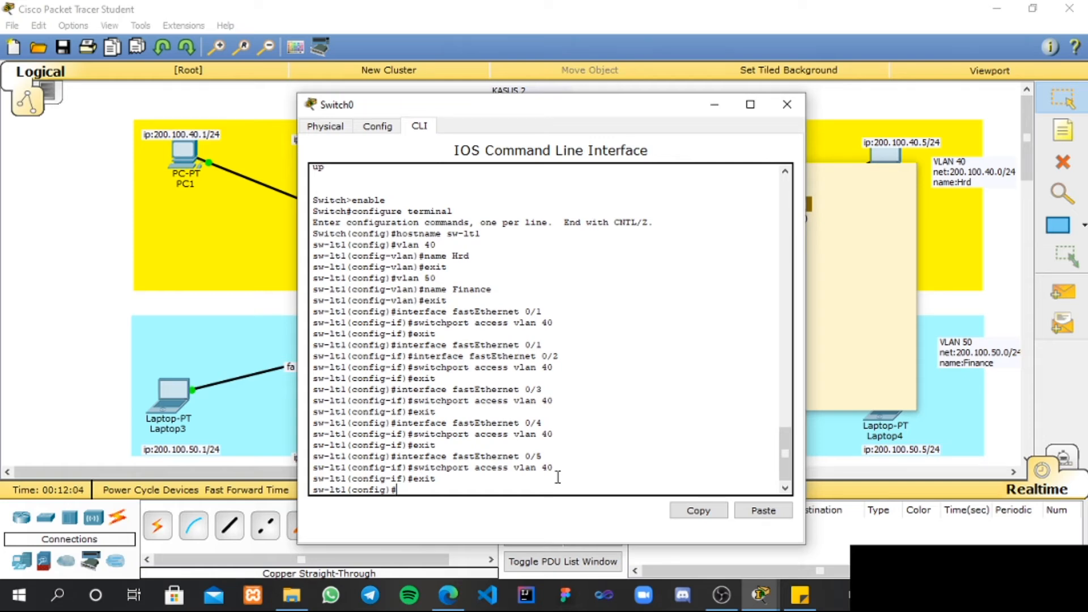
Assign the switch interface fastEthernet 0/6 to access VLAN 50 and exit the interface configuration
{"action": "type", "text": "interface fastEthernet"}
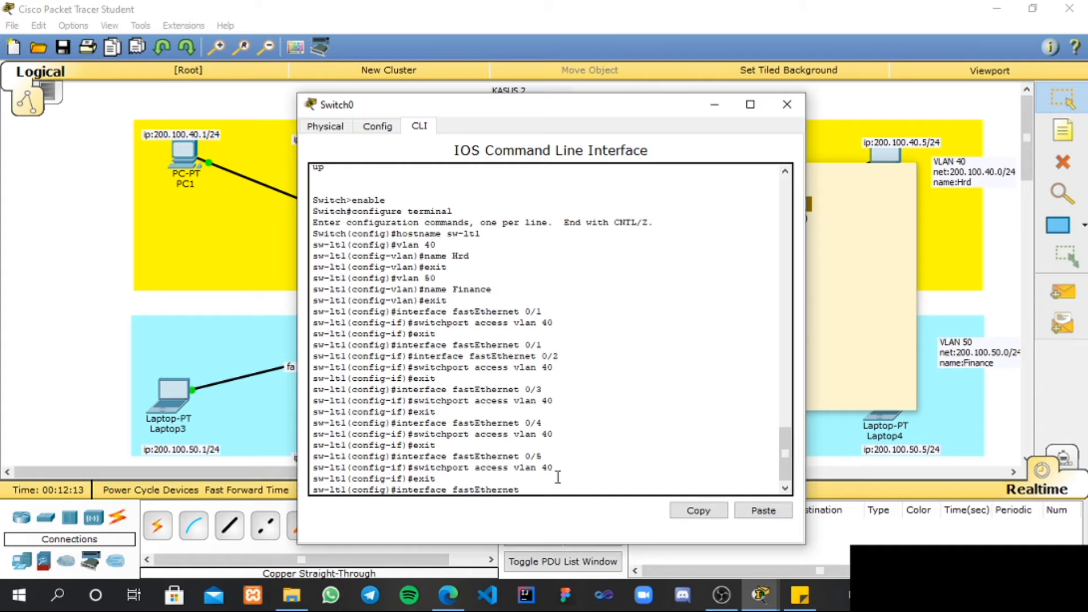
{"action": "type", "text": " 0/6"}
{"action": "key", "text": "Return"}
{"action": "type", "text": "sw"}
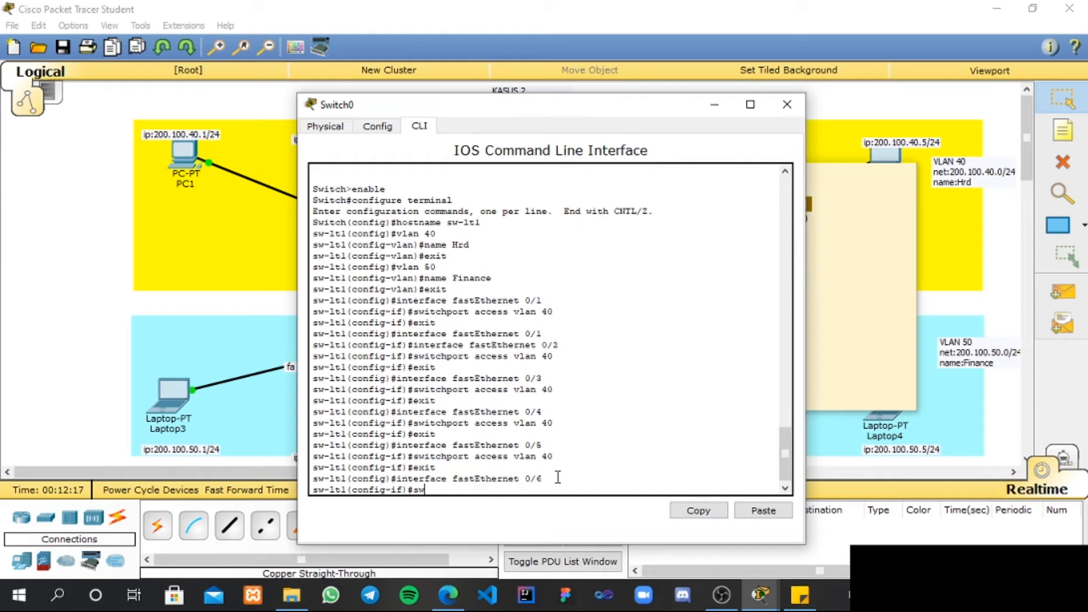
{"action": "type", "text": "itchport access vlan 50"}
{"action": "key", "text": "Return"}
{"action": "type", "text": "exit"}
{"action": "key", "text": "Return"}
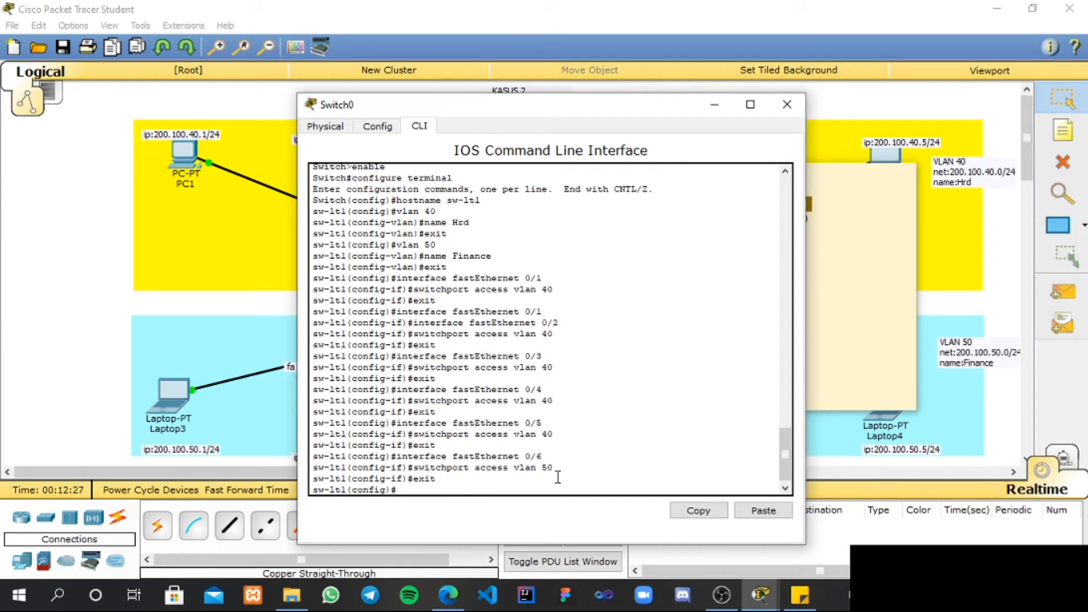
Assign the switch interface fastEthernet 0/7 to access VLAN 50 and exit the interface configuration
{"action": "type", "text": "interface fastEthernet 0"}
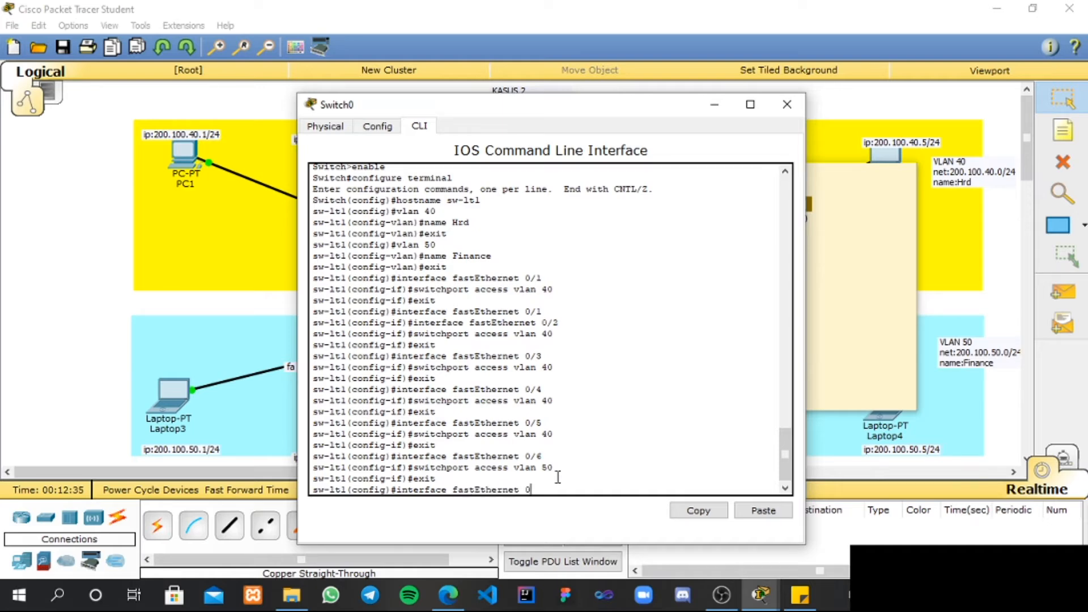
{"action": "type", "text": "/7"}
{"action": "key", "text": "Return"}
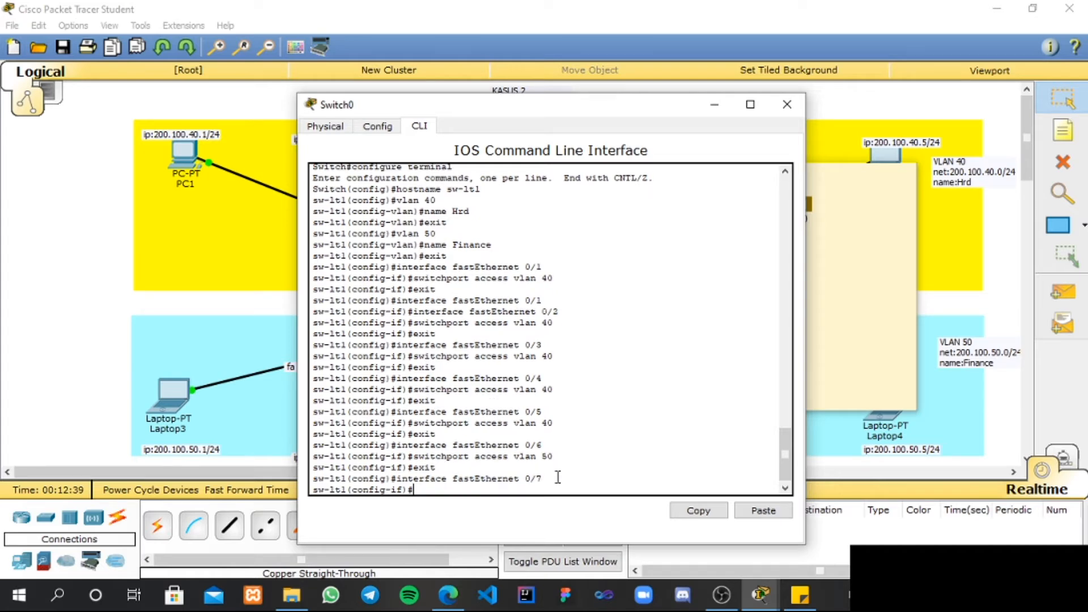
{"action": "type", "text": "switchport access vlan 50"}
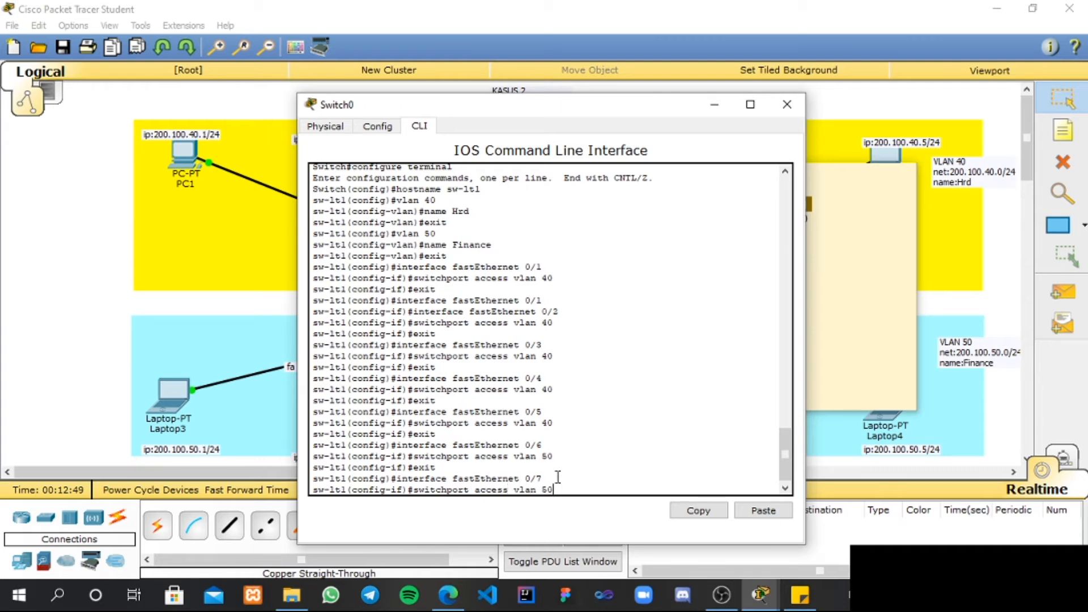
{"action": "key", "text": "Return"}
{"action": "type", "text": "exit"}
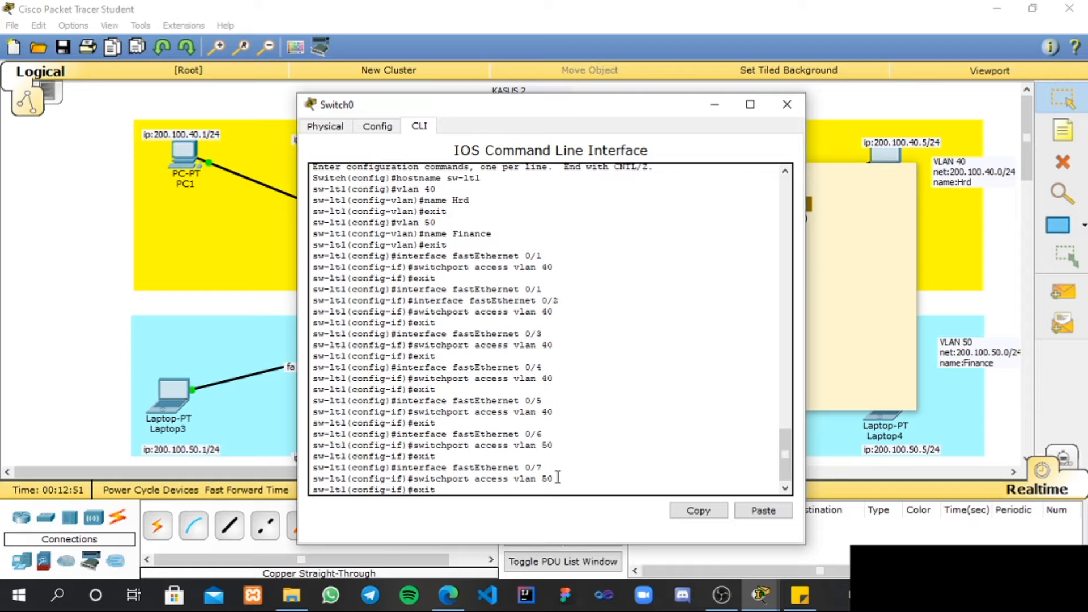
{"action": "key", "text": "Return"}
Assign the switch interface fastEthernet 0/8 to access VLAN 50 and exit the interface configuration
{"action": "type", "text": "interfc"}
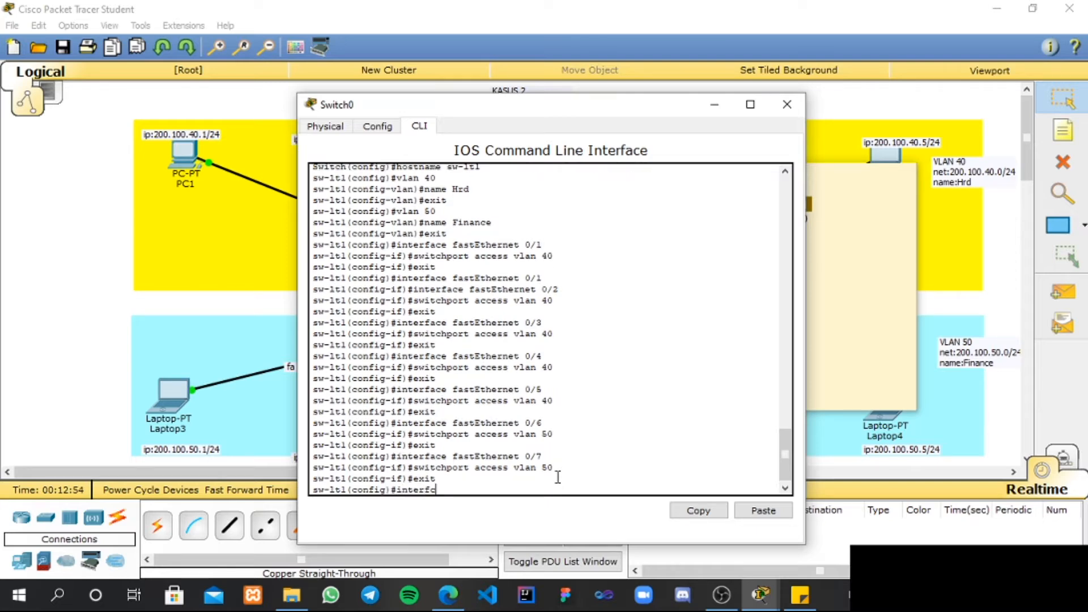
{"action": "key", "text": "BackSpace"}
{"action": "type", "text": "ace fastEthernet 0/8"}
{"action": "key", "text": "Return"}
{"action": "type", "text": "sw-lt1(config-if)#switchport"}
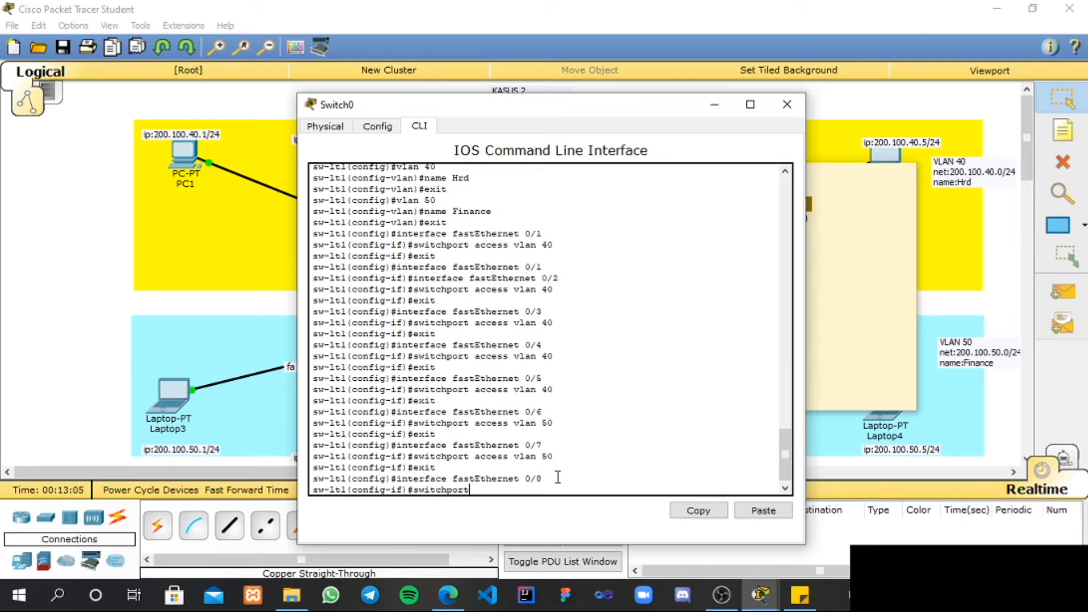
{"action": "type", "text": " access vlan 50"}
{"action": "key", "text": "Return"}
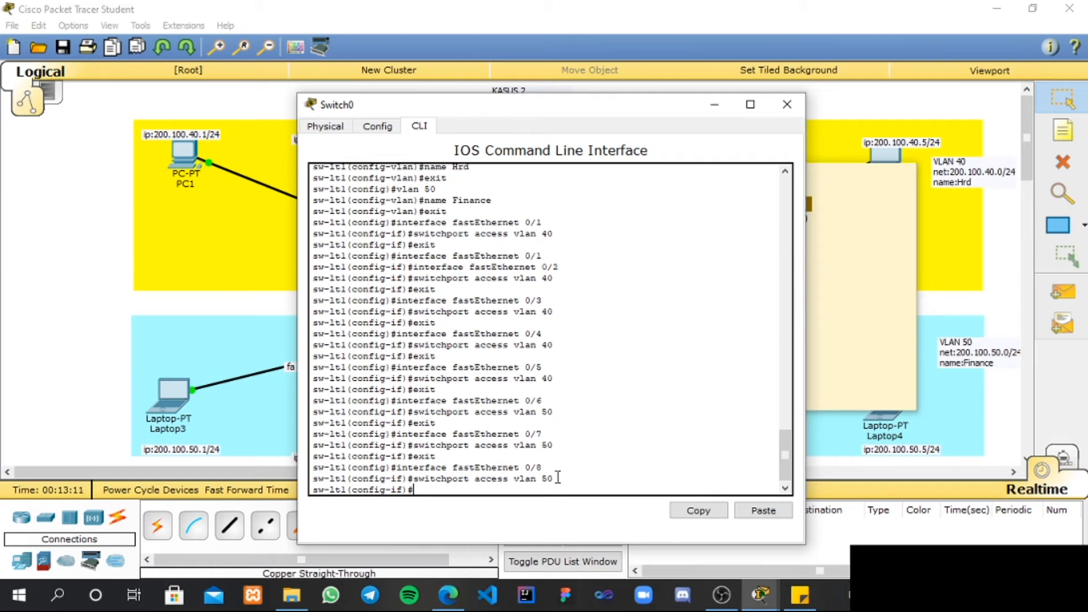
{"action": "type", "text": "exit"}
{"action": "key", "text": "Return"}
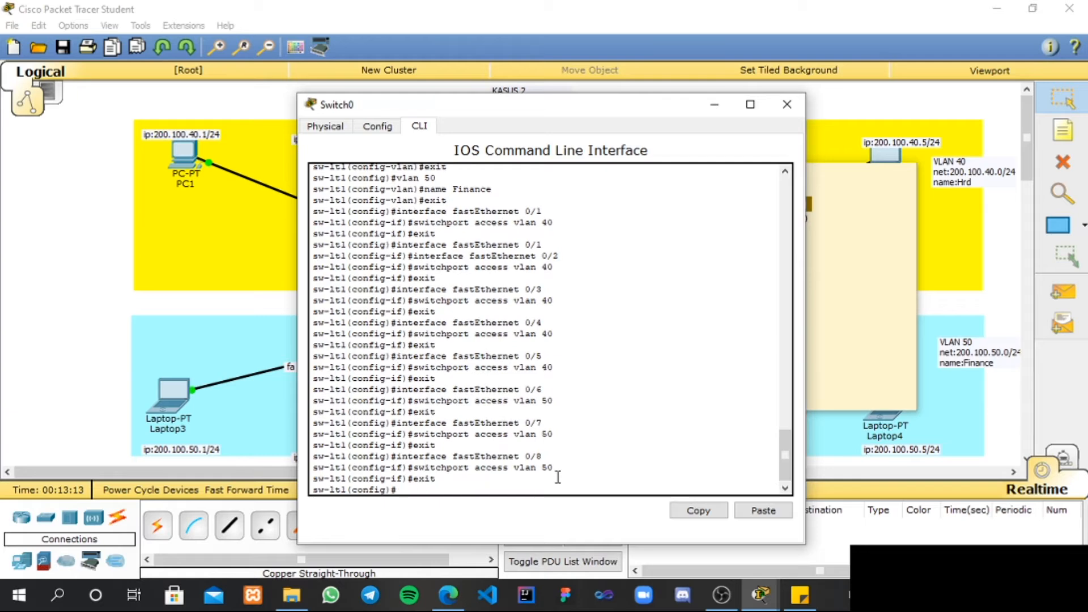
Assign the switch interface fastEthernet 0/9 to access VLAN 50 and exit the interface configuration
{"action": "type", "text": "interface fastEthernet 0"}
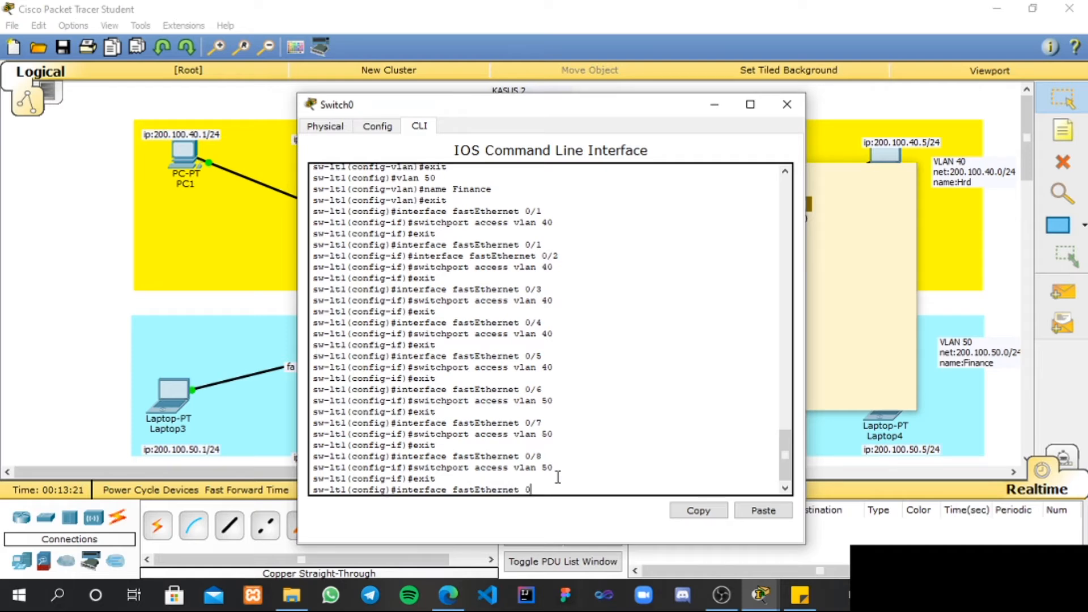
{"action": "type", "text": "/9"}
{"action": "key", "text": "Return"}
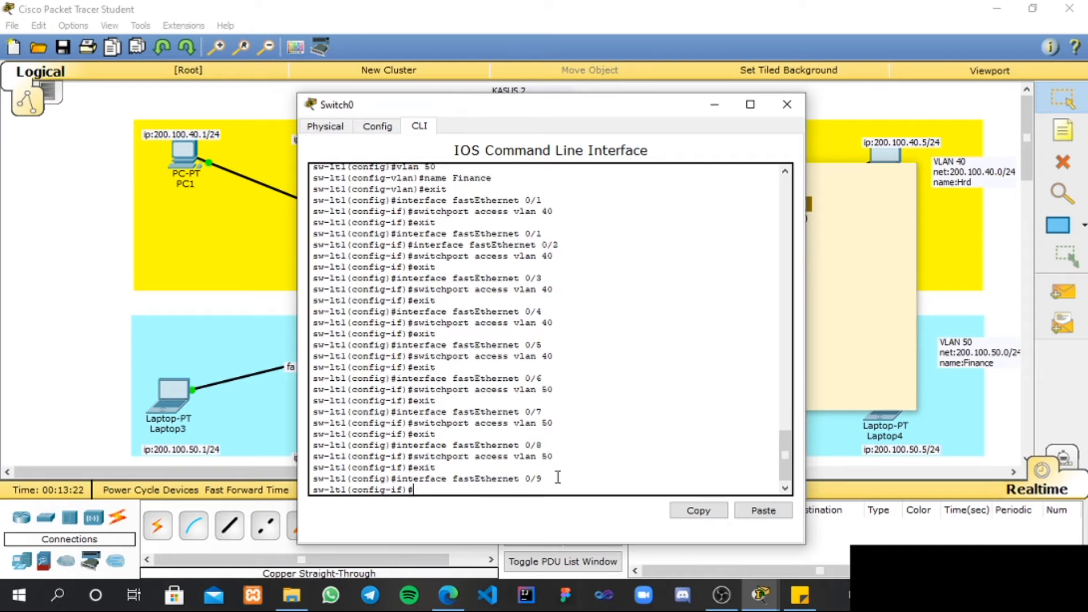
{"action": "type", "text": "switch"}
{"action": "key", "text": "BackSpace"}
{"action": "key", "text": "BackSpace"}
{"action": "type", "text": "hport access vlan"}
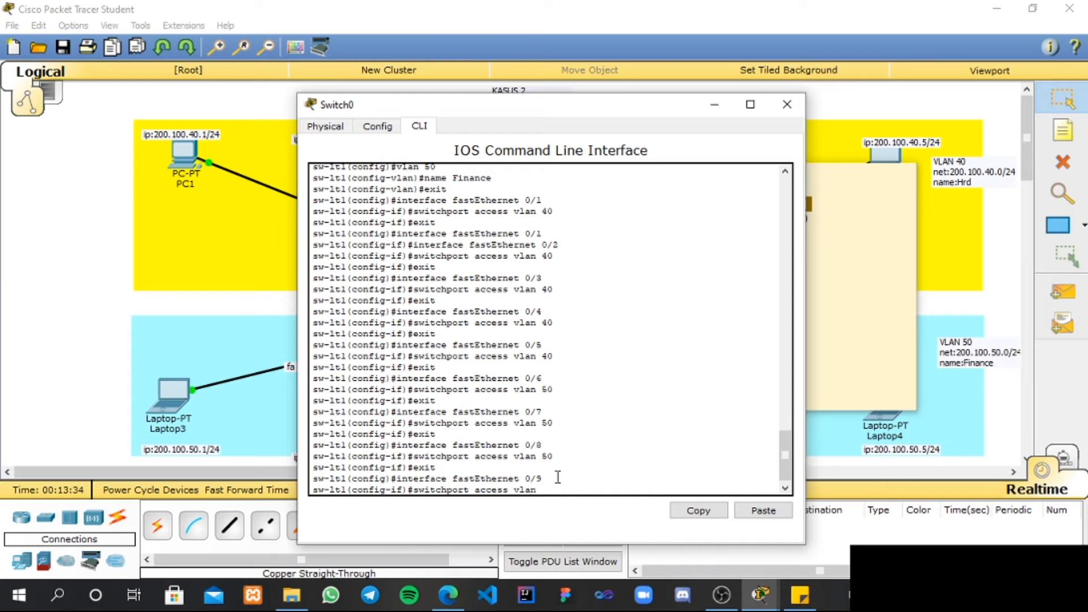
{"action": "type", "text": " 50"}
{"action": "key", "text": "Return"}
{"action": "type", "text": "exit"}
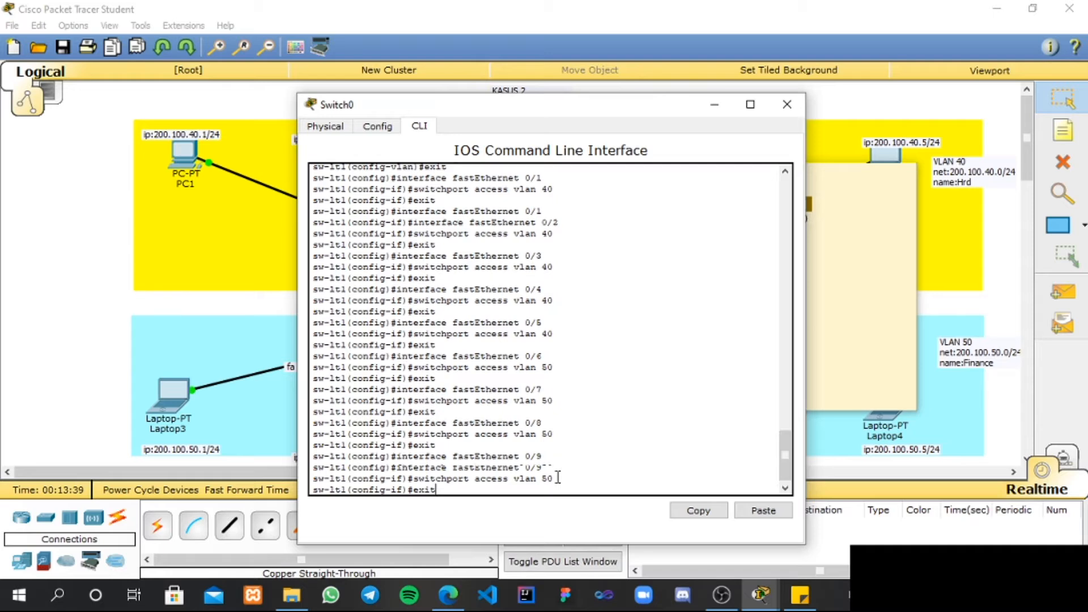
{"action": "key", "text": "Return"}
Assign the switch interface fastEthernet 0/10 to access VLAN 50
{"action": "type", "text": "inter"}
{"action": "type", "text": "a"}
{"action": "type", "text": "face"}
{"action": "type", "text": " fast"}
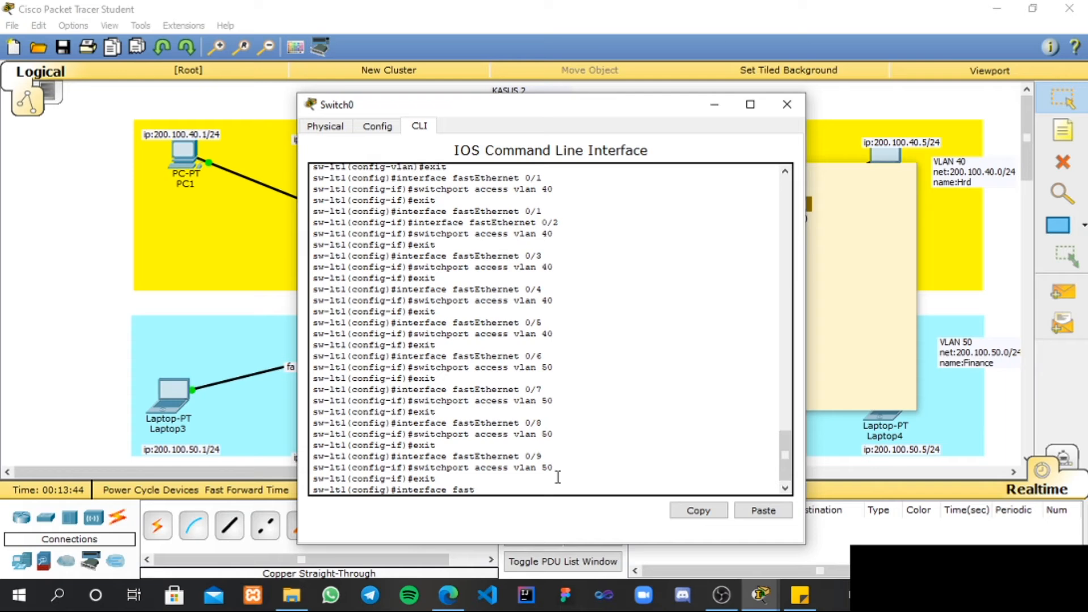
{"action": "type", "text": "ethernet 0/10"}
{"action": "key", "text": "Return"}
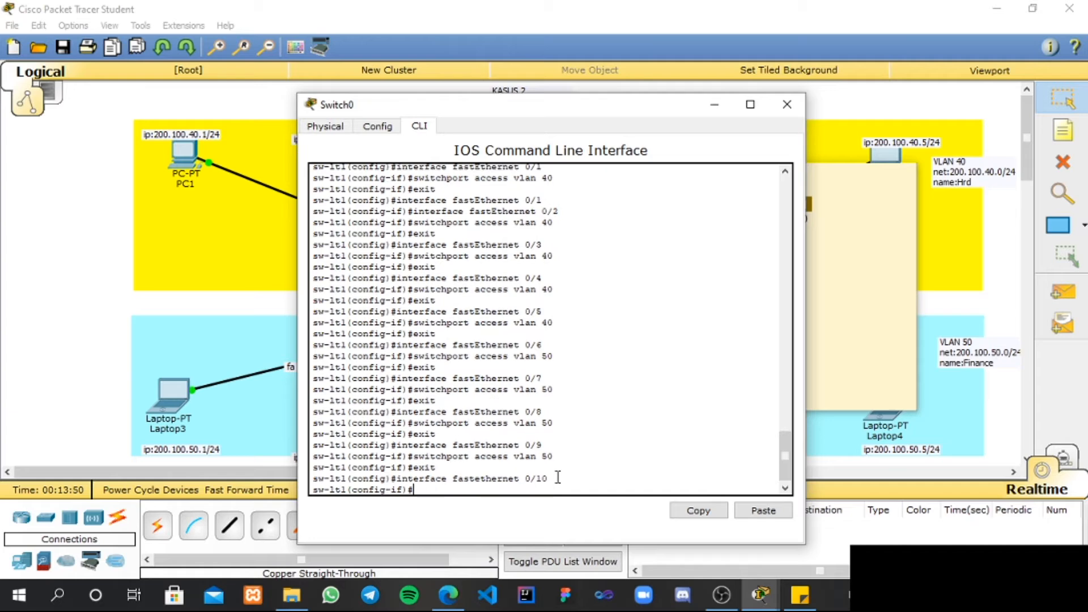
{"action": "type", "text": "switchport access vlan 50"}
{"action": "key", "text": "Return"}
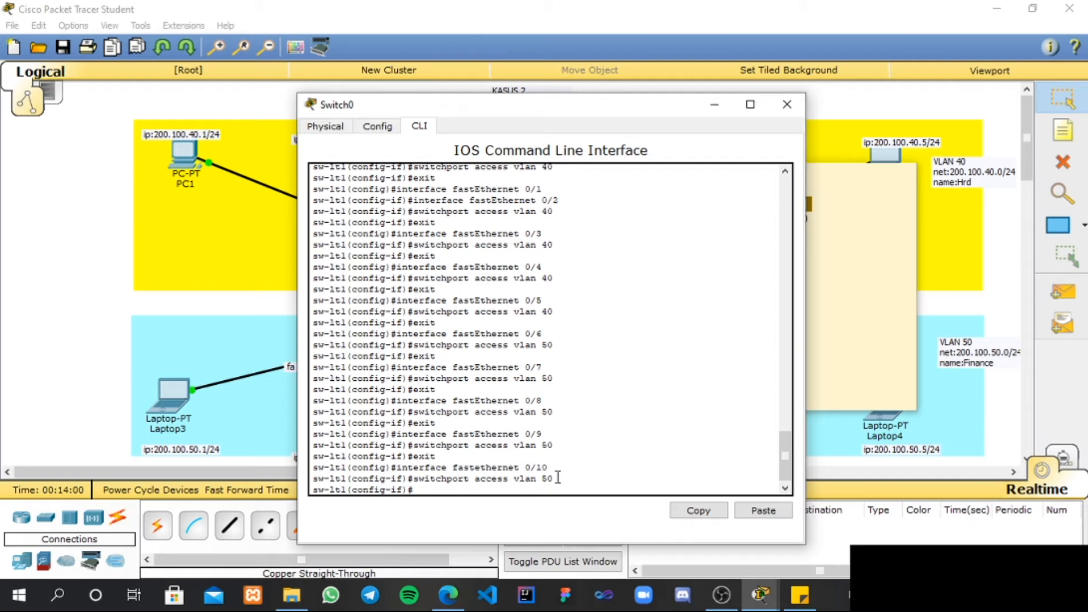
Leave configuration mode on Switch0, run show vlan brief to check the VLAN port assignments, and close the switch window and the note
{"action": "type", "text": "exit"}
{"action": "key", "text": "Return"}
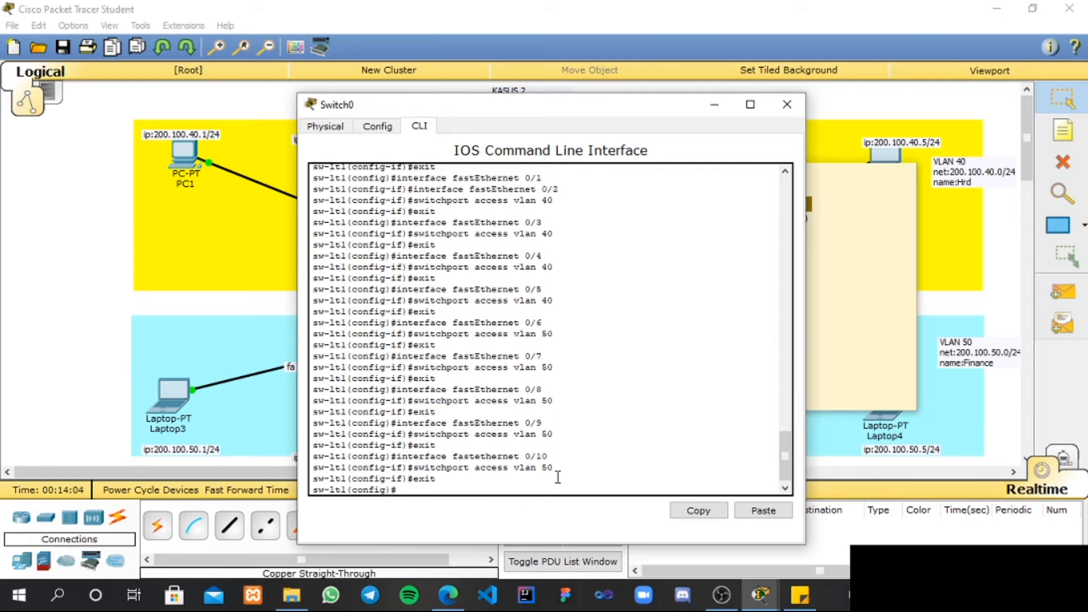
{"action": "type", "text": "exit"}
{"action": "key", "text": "Return"}
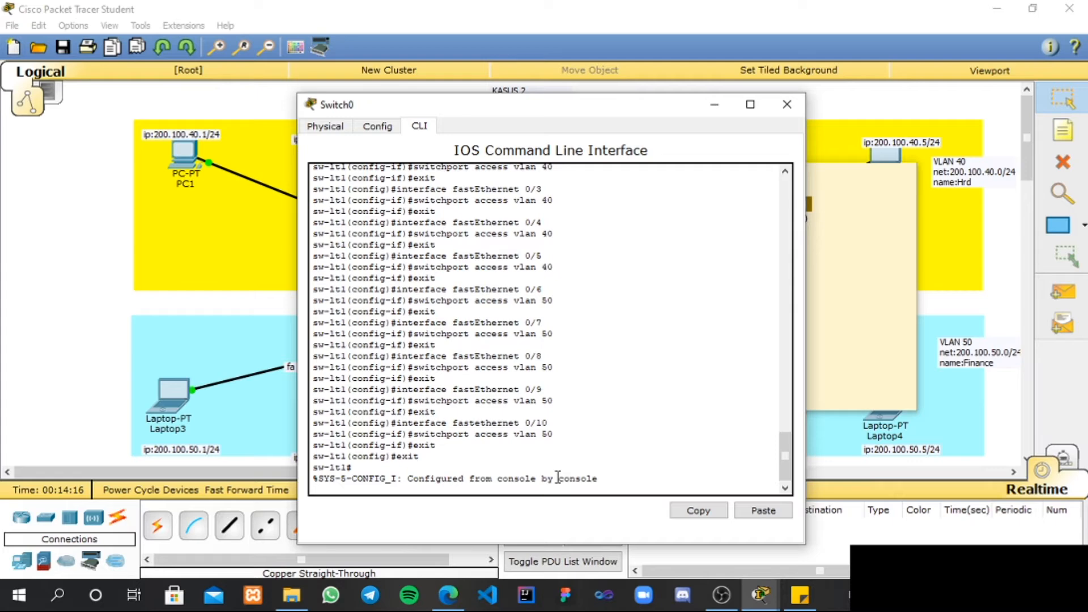
{"action": "type", "text": "show vlan brief"}
{"action": "key", "text": "Return"}
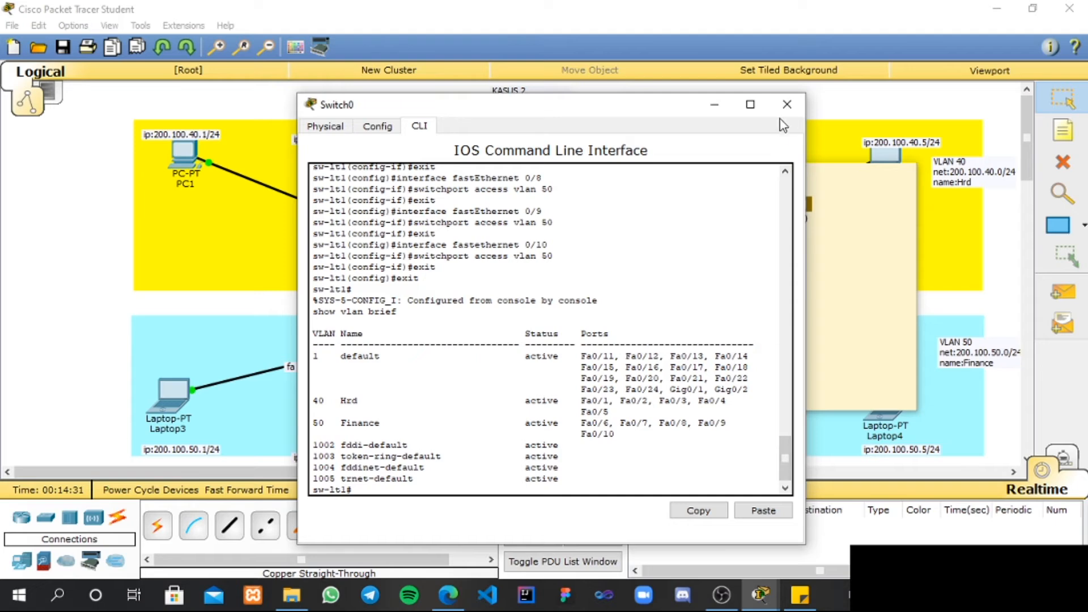
{"action": "left_click", "coordinate": [788, 105]}
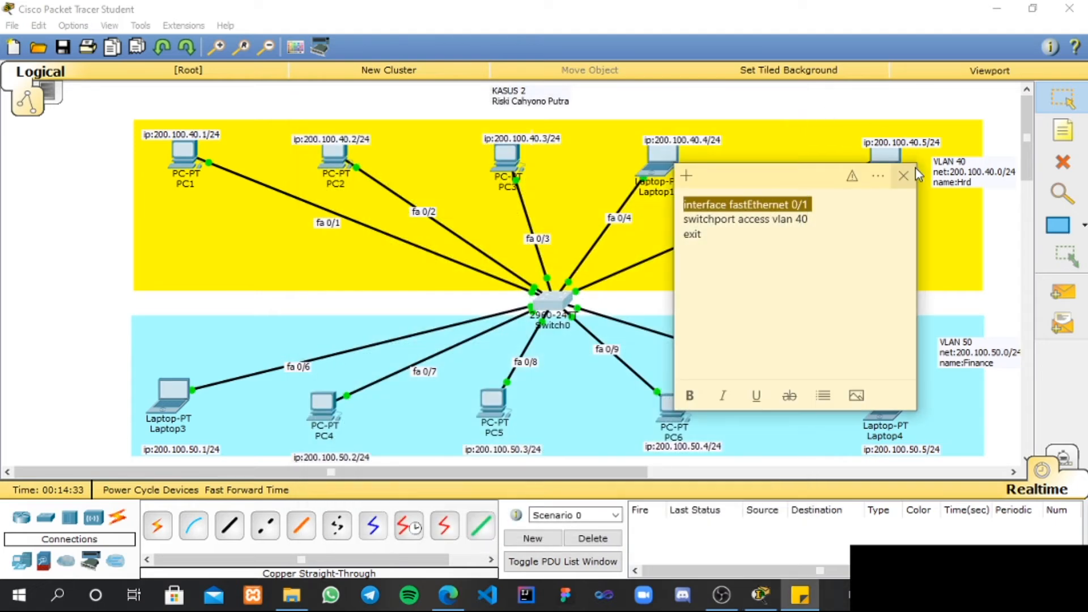
{"action": "left_click", "coordinate": [916, 169]}
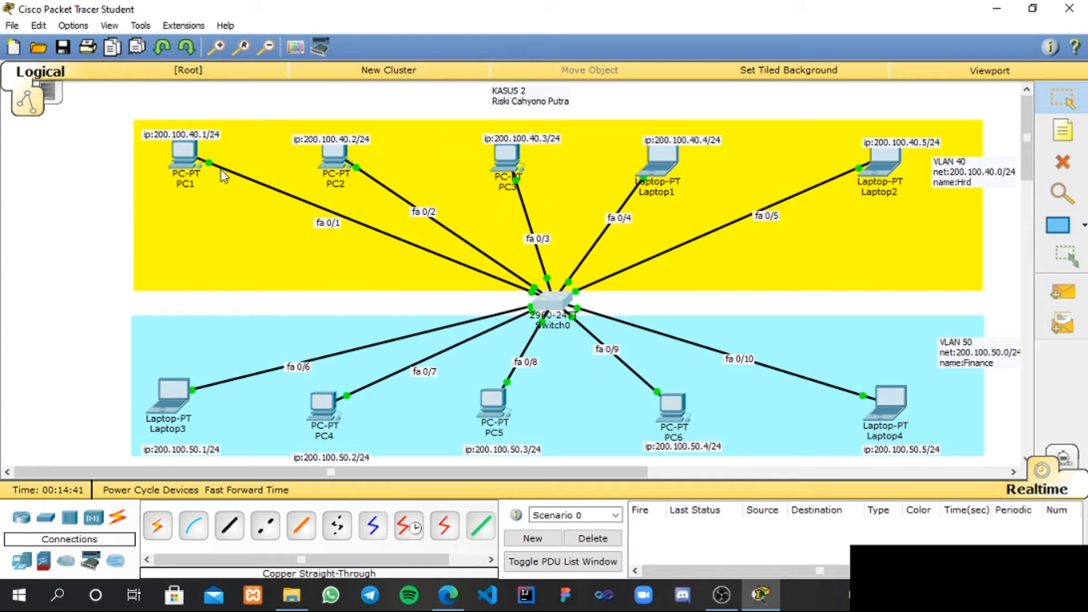
Give PC1 the static IP address 200.100.40.1 with subnet mask 255.255.255.0
{"action": "left_click", "coordinate": [184, 152]}
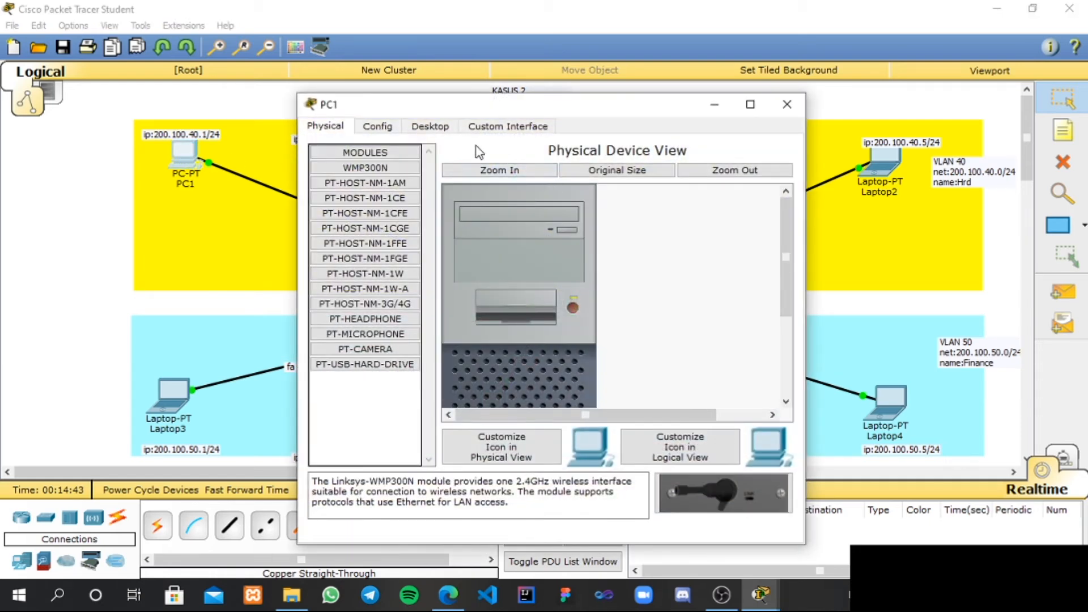
{"action": "left_click", "coordinate": [437, 128]}
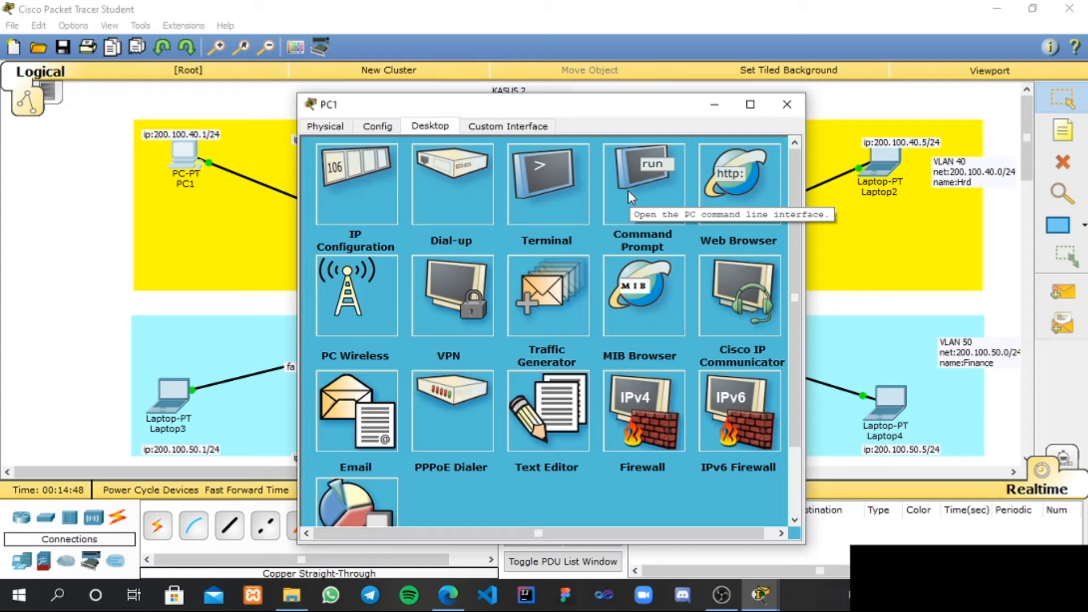
{"action": "left_click", "coordinate": [359, 206]}
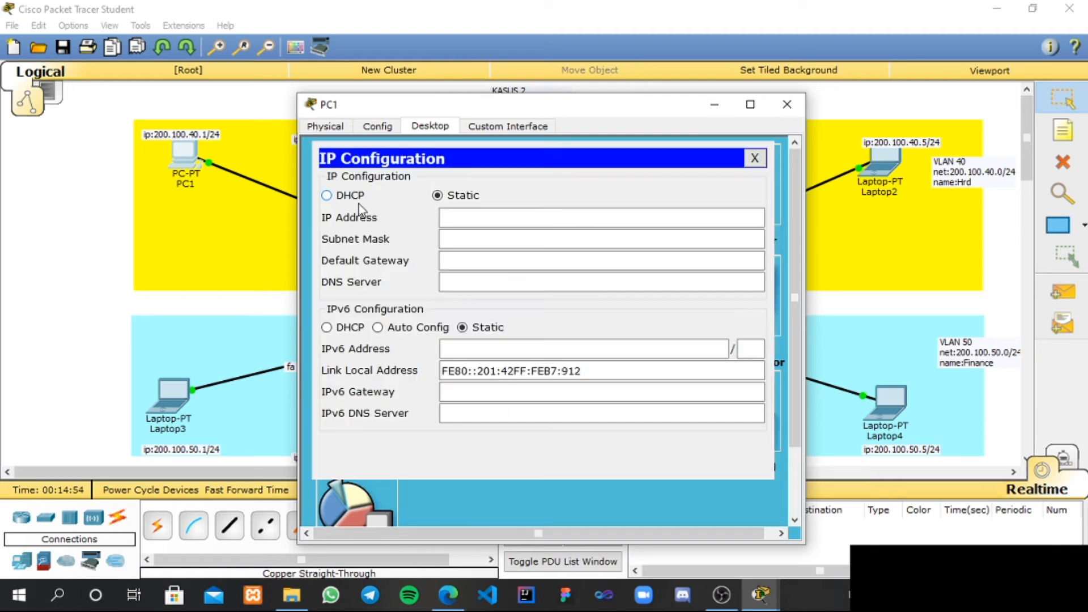
{"action": "left_click", "coordinate": [465, 215]}
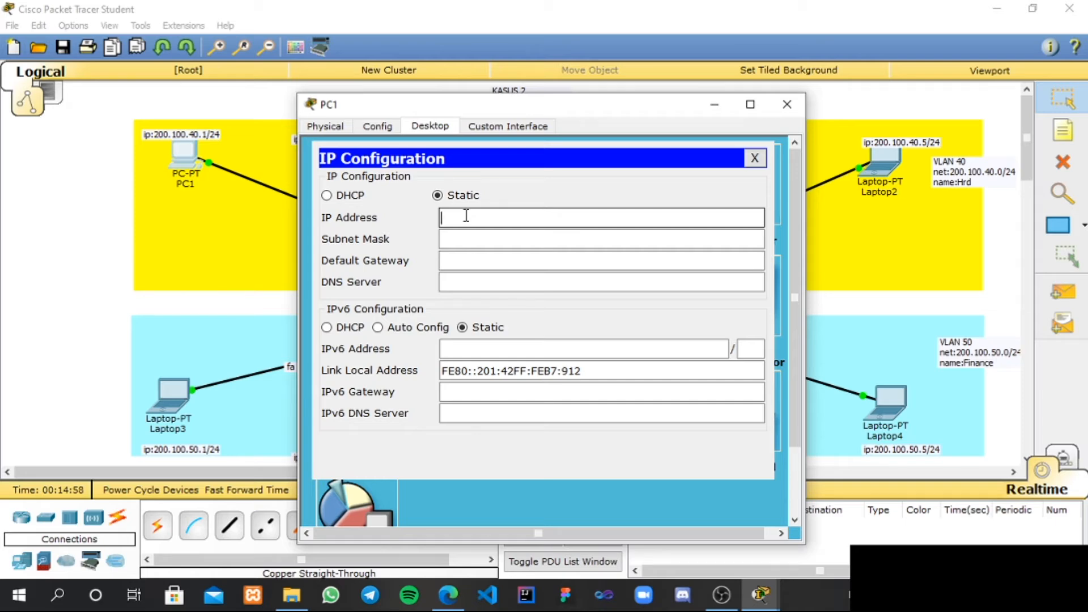
{"action": "type", "text": "200.100.40.1"}
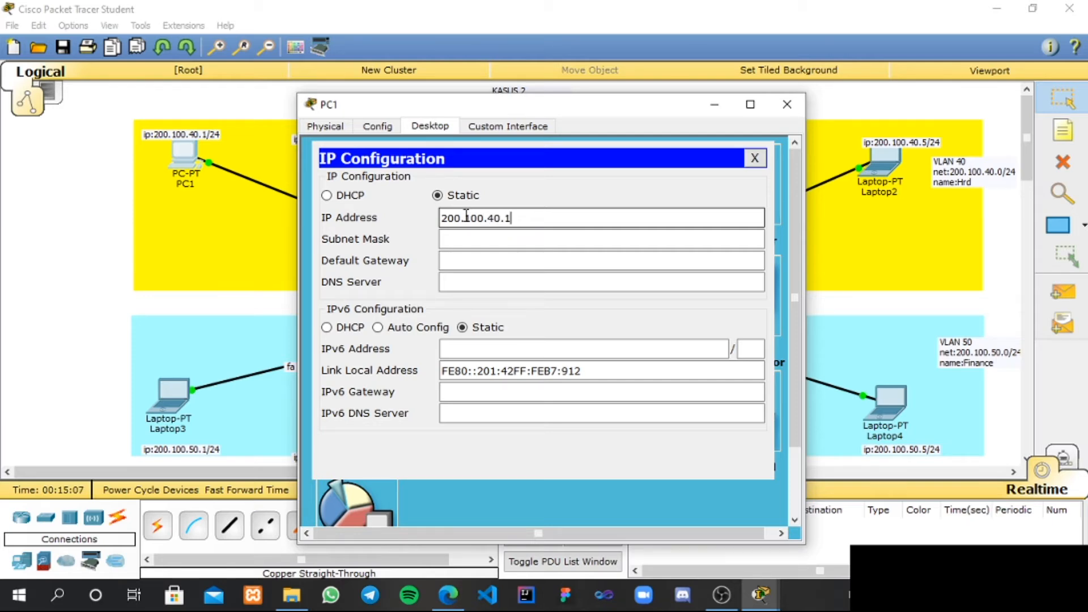
{"action": "left_click", "coordinate": [518, 241]}
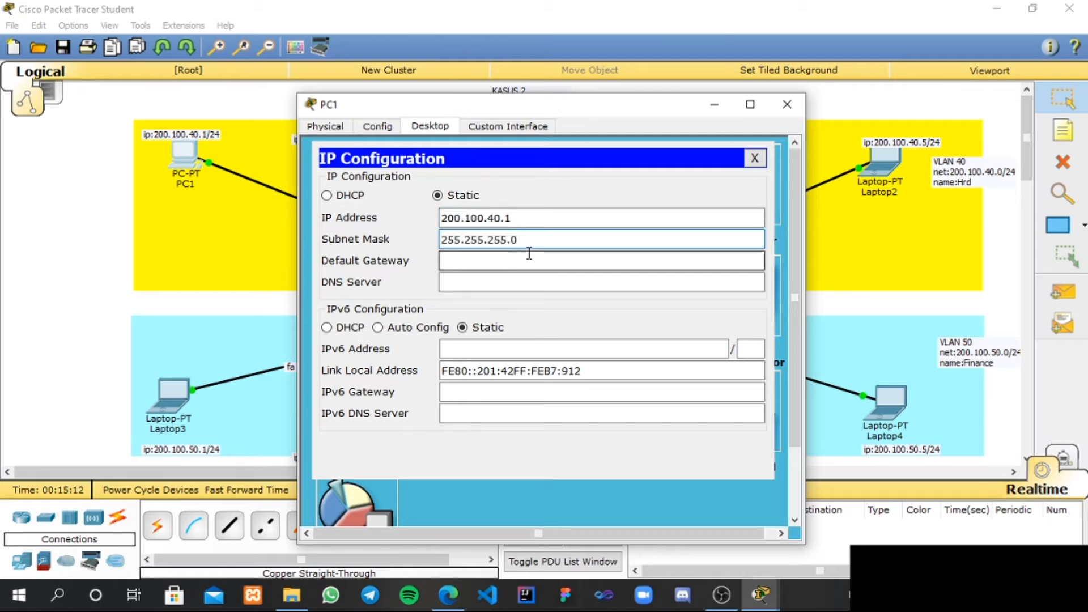
{"action": "left_click", "coordinate": [787, 104]}
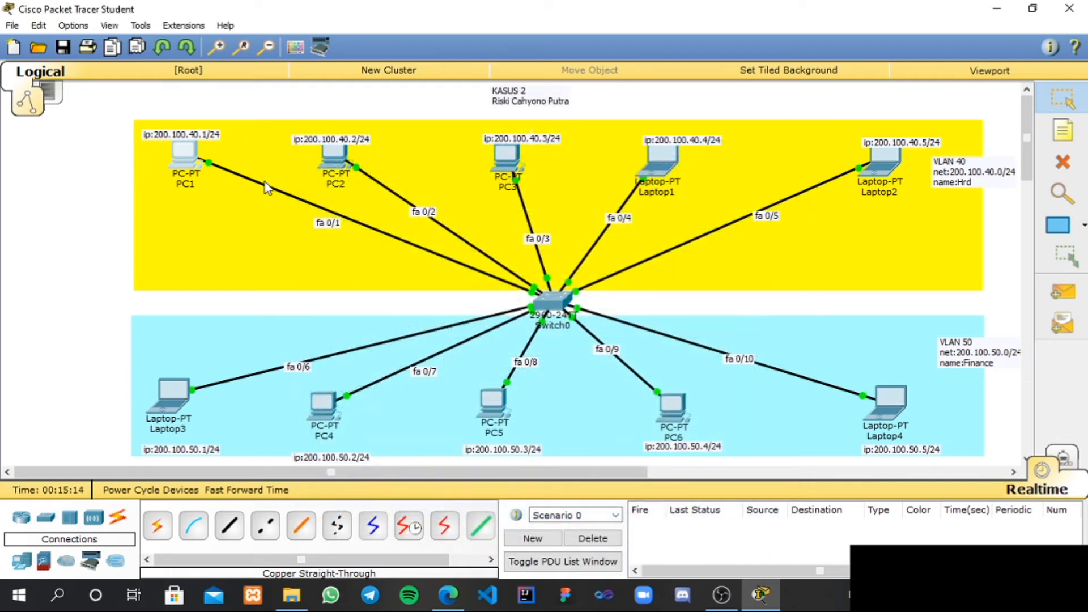
Give PC2 the static IP address 200.100.40.2 with subnet mask 255.255.255.0, and copy the address for reuse
{"action": "left_click", "coordinate": [326, 148]}
{"action": "left_click", "coordinate": [429, 126]}
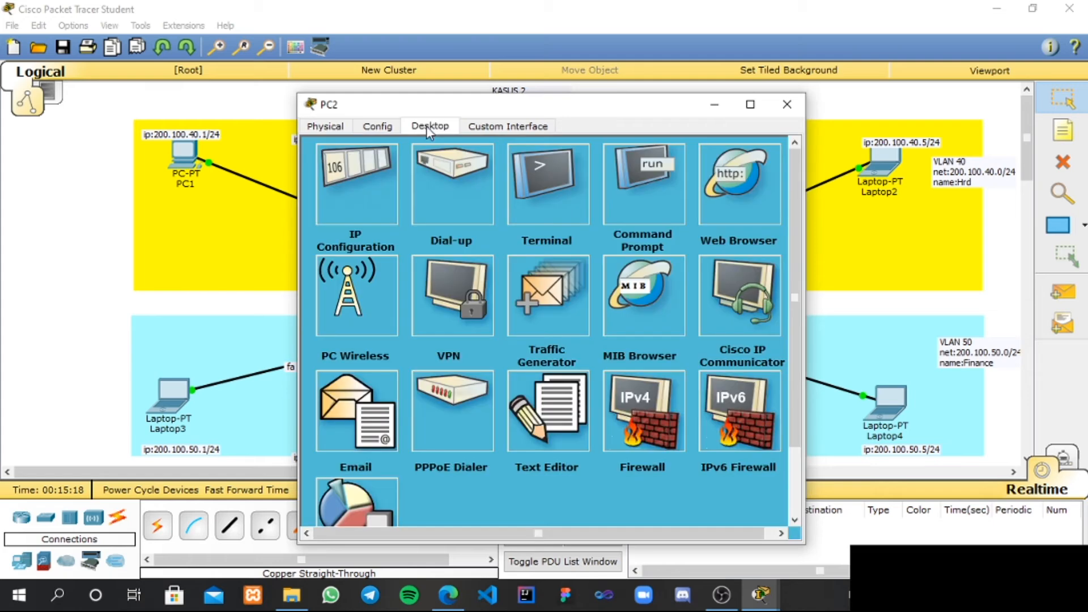
{"action": "left_click", "coordinate": [361, 180]}
{"action": "left_click", "coordinate": [503, 212]}
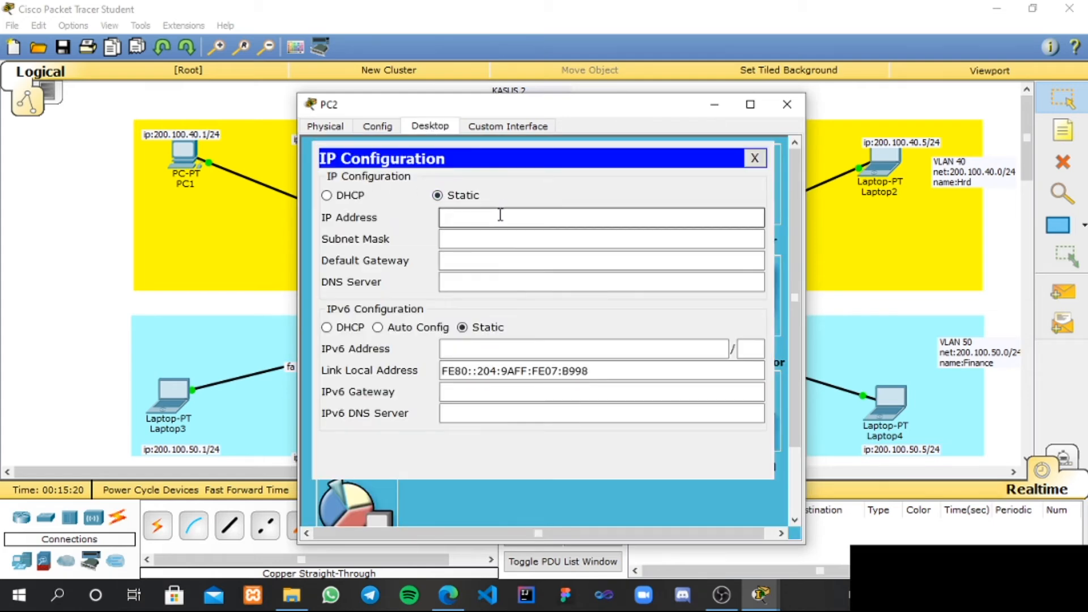
{"action": "type", "text": "200.100.40.2"}
{"action": "left_click", "coordinate": [505, 241]}
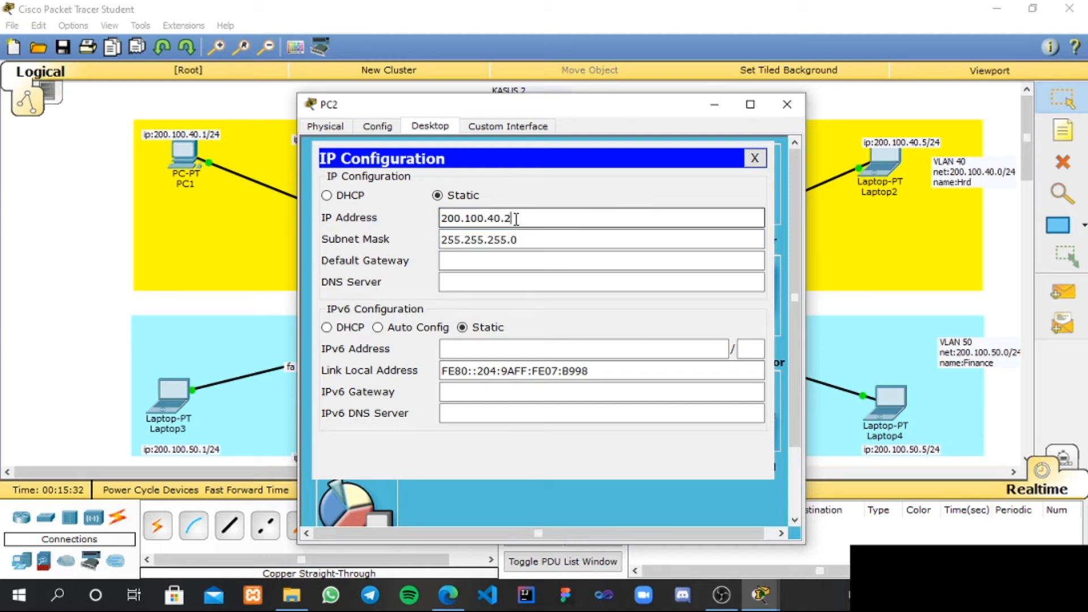
{"action": "left_click_drag", "start_coordinate": [530, 220], "coordinate": [415, 219]}
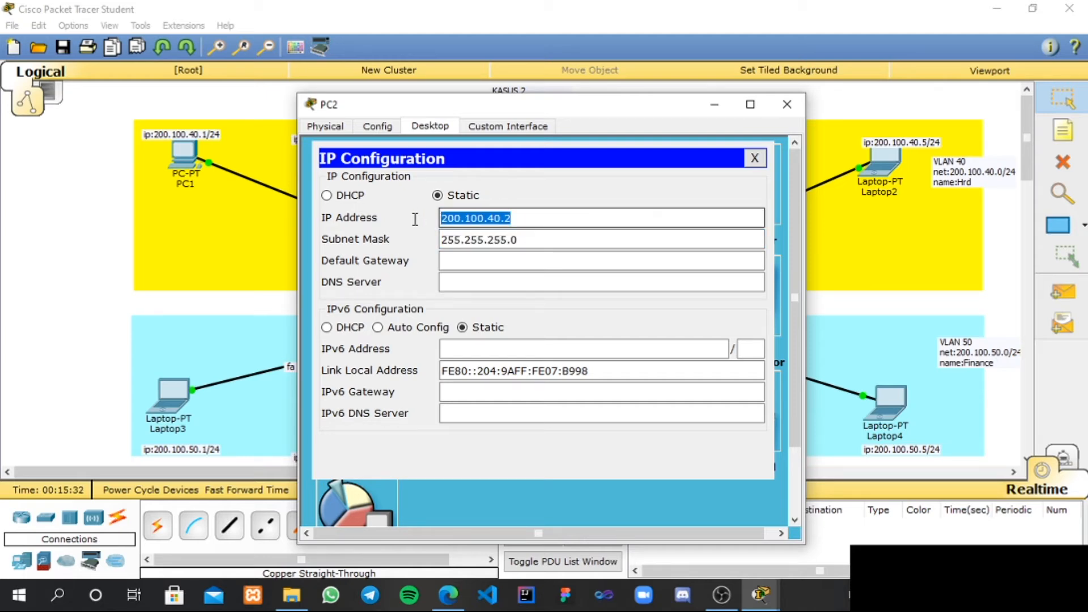
{"action": "left_click", "coordinate": [787, 105]}
Give PC3 the static IP address 200.100.40.3 with the default subnet mask
{"action": "left_click", "coordinate": [499, 170]}
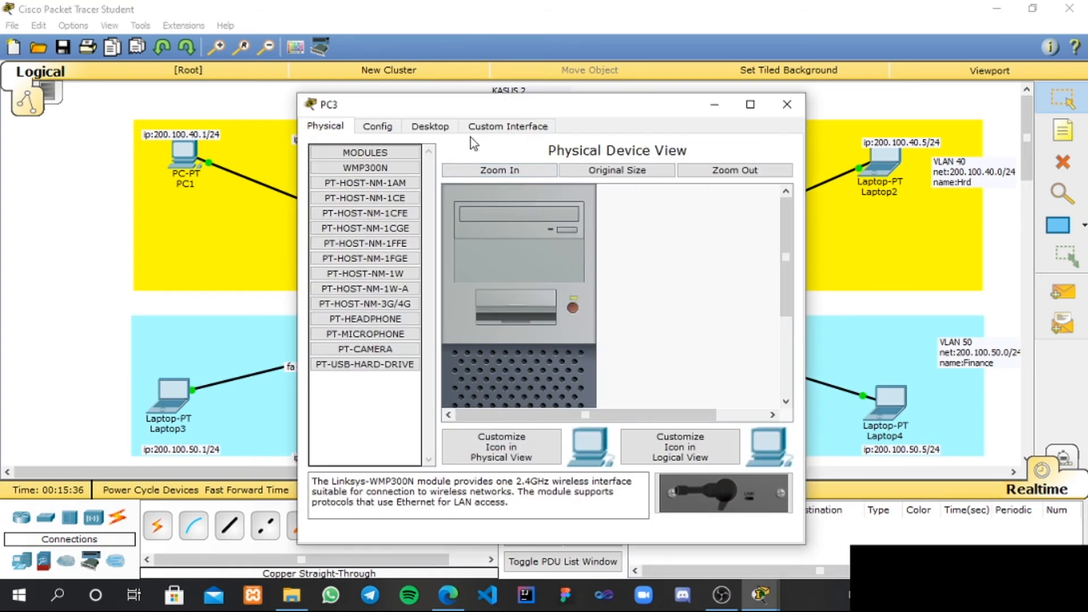
{"action": "left_click", "coordinate": [451, 124]}
{"action": "left_click", "coordinate": [379, 191]}
{"action": "left_click", "coordinate": [484, 221]}
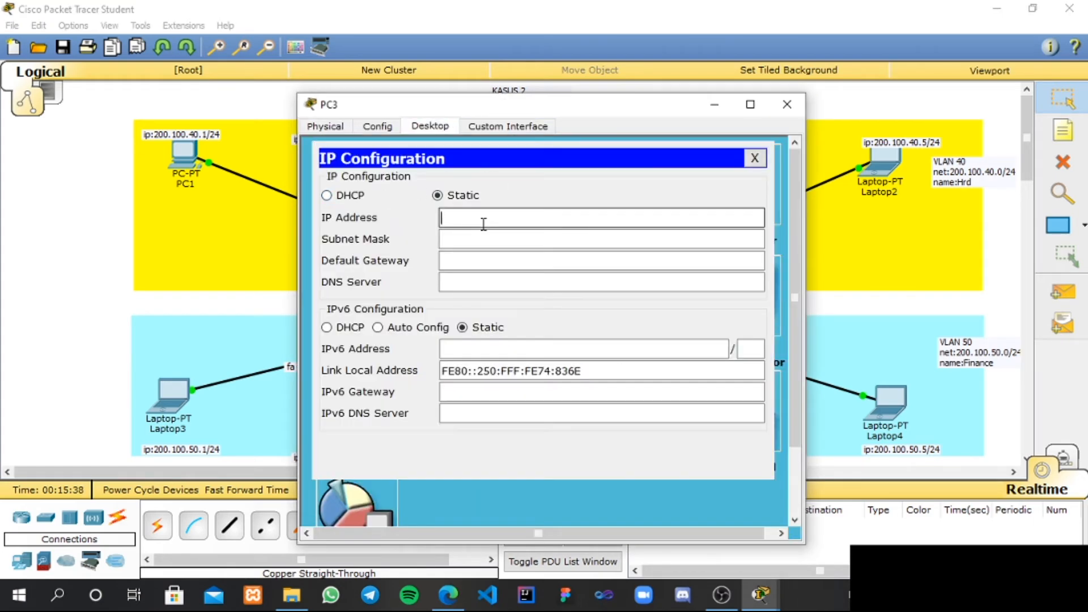
{"action": "type", "text": "200.100.40.2"}
{"action": "key", "text": "BackSpace"}
{"action": "type", "text": "3"}
{"action": "left_click", "coordinate": [543, 237]}
{"action": "left_click", "coordinate": [788, 105]}
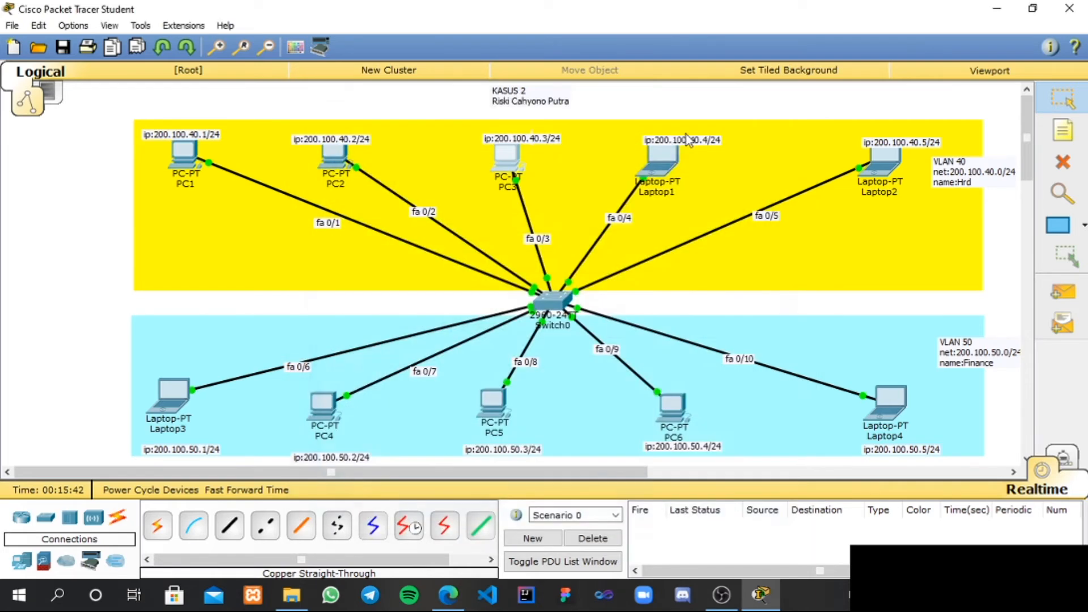
Give Laptop1 the static IP address 200.100.40.4 with the default subnet mask
{"action": "left_click", "coordinate": [663, 162]}
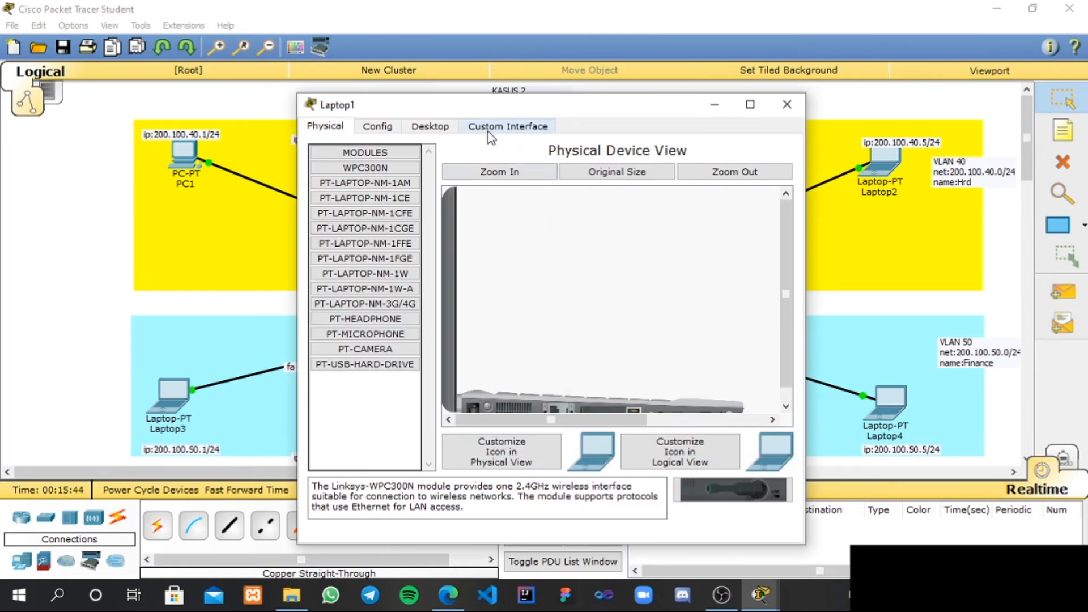
{"action": "left_click", "coordinate": [445, 127]}
{"action": "left_click", "coordinate": [376, 206]}
{"action": "left_click", "coordinate": [501, 222]}
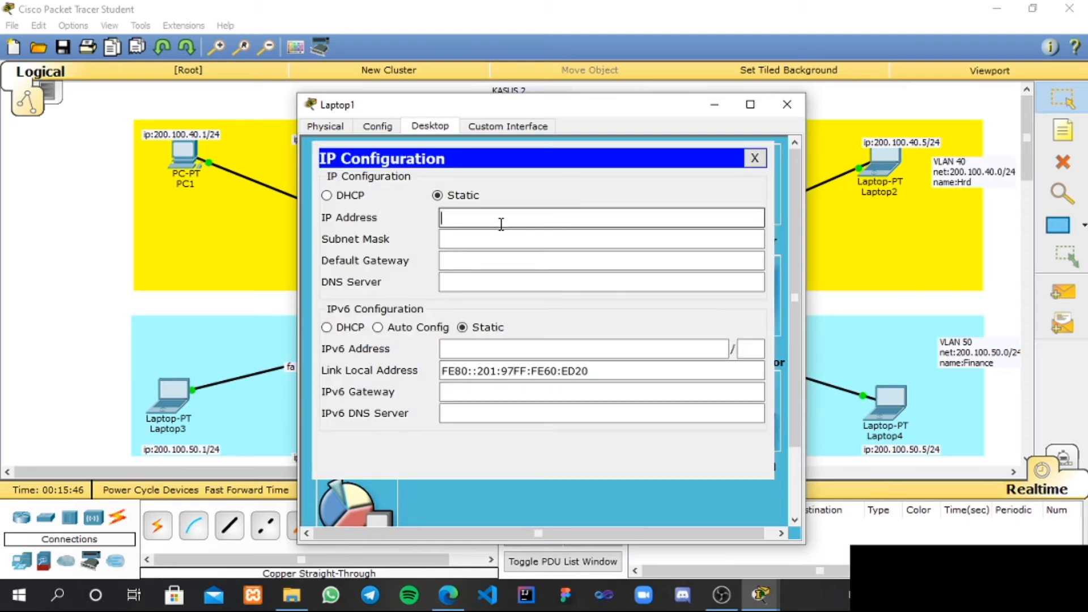
{"action": "type", "text": "200.100.40.2"}
{"action": "key", "text": "BackSpace"}
{"action": "type", "text": "4"}
{"action": "left_click", "coordinate": [544, 241]}
{"action": "left_click", "coordinate": [788, 104]}
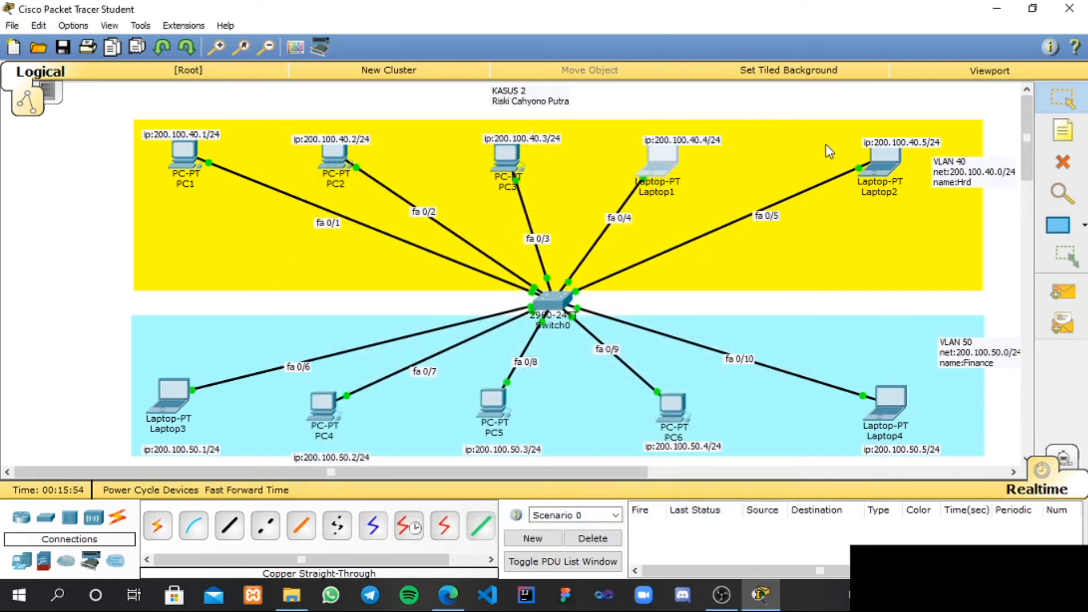
Give Laptop2 the static IP address 200.100.40.5 with the default subnet mask
{"action": "left_click", "coordinate": [873, 160]}
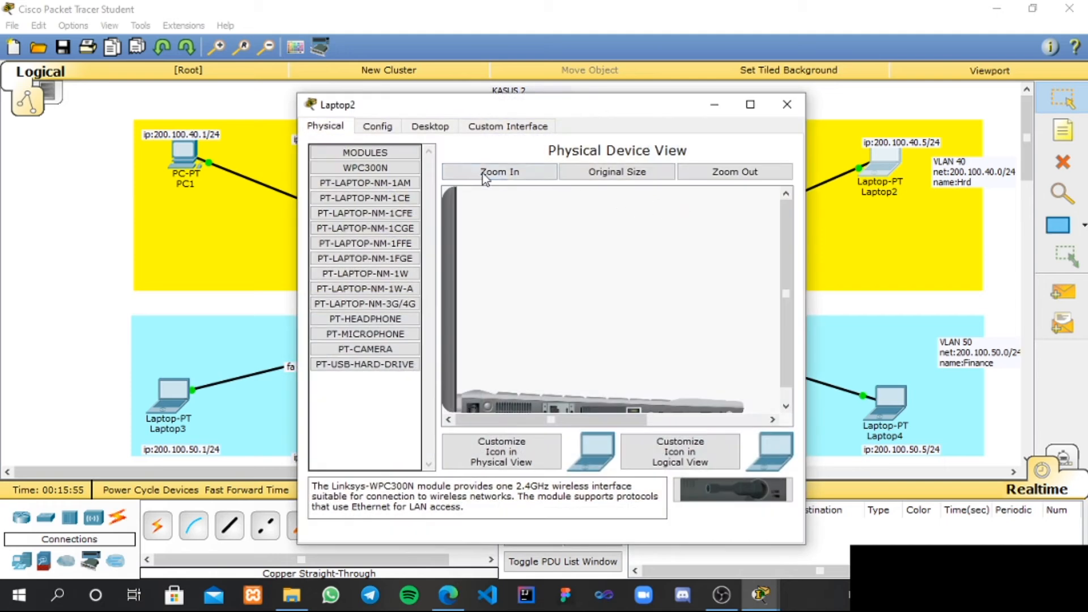
{"action": "left_click", "coordinate": [431, 126]}
{"action": "left_click", "coordinate": [388, 189]}
{"action": "left_click", "coordinate": [498, 214]}
{"action": "type", "text": "200.100.40.2"}
{"action": "key", "text": "BackSpace"}
{"action": "type", "text": "5"}
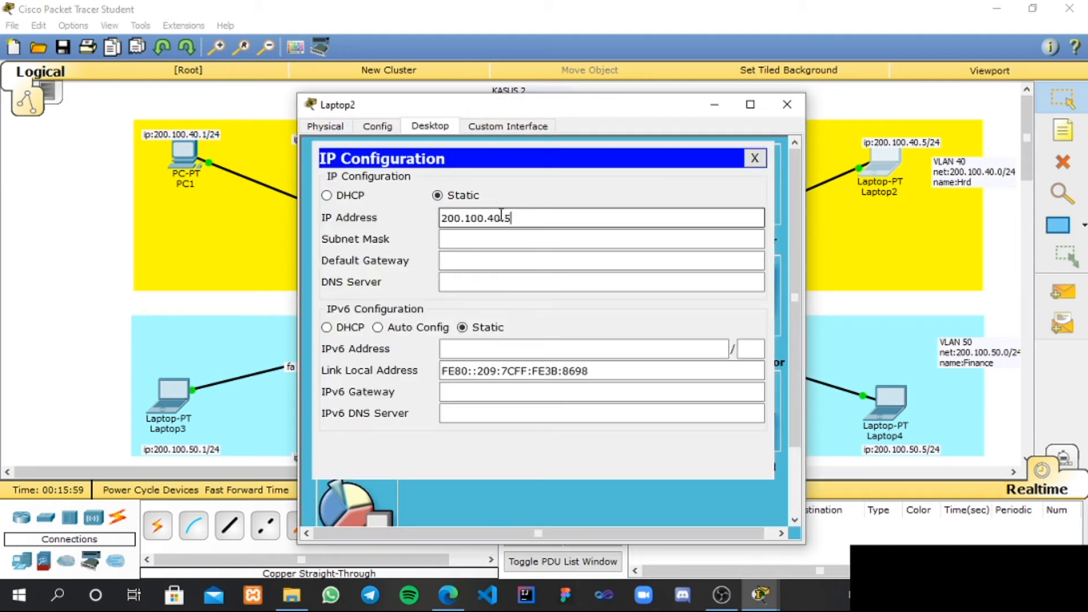
{"action": "key", "text": "Tab"}
{"action": "left_click", "coordinate": [787, 104]}
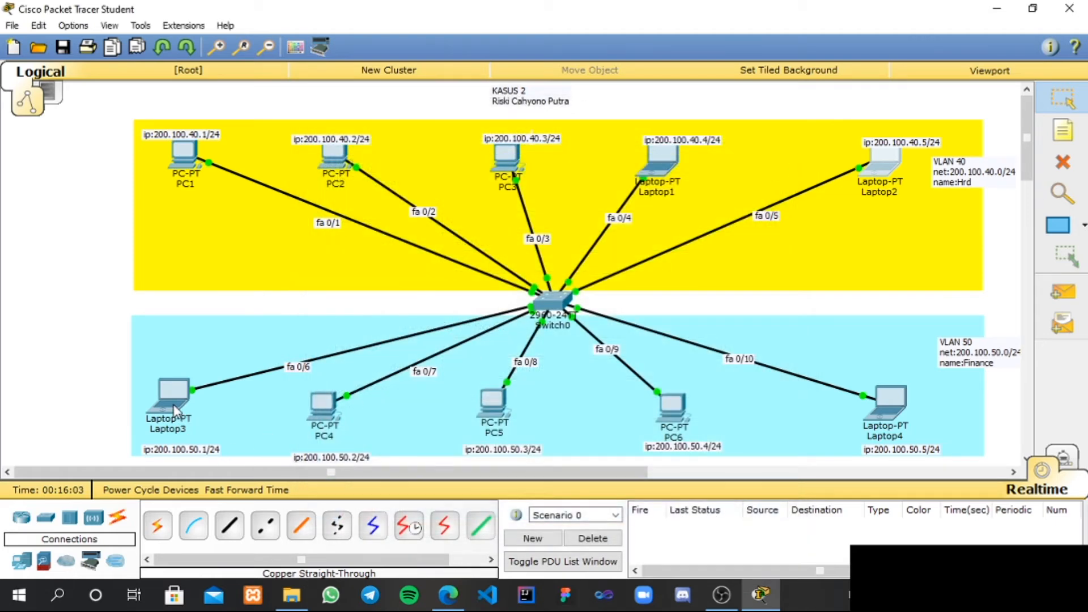
Move the VLAN 50 text label slightly up and further inward over the blue area
{"action": "mouse_move", "coordinate": [174, 410]}
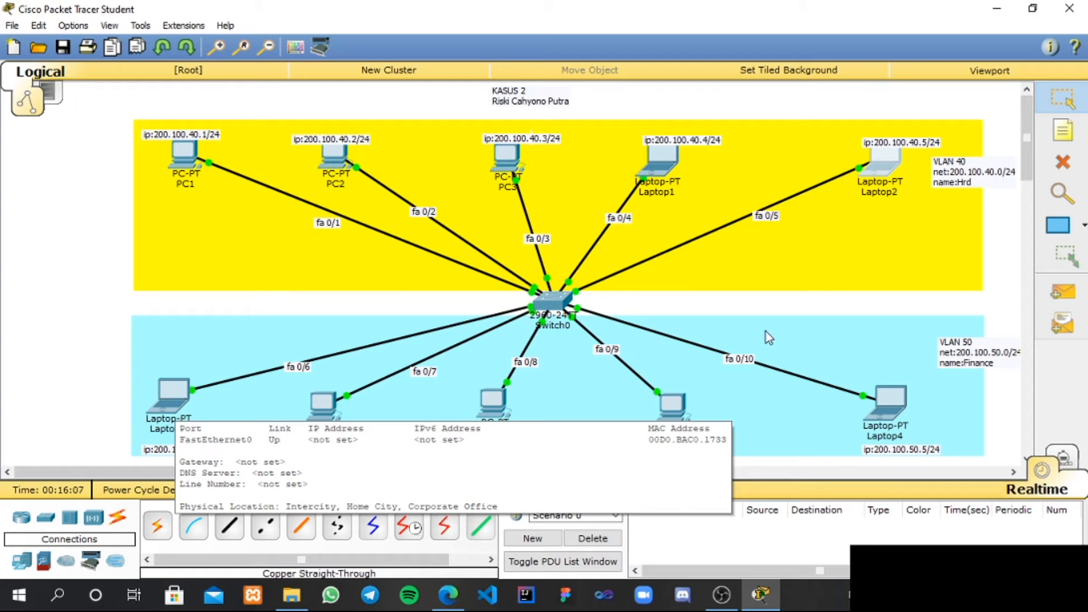
{"action": "left_click_drag", "start_coordinate": [973, 358], "coordinate": [953, 343]}
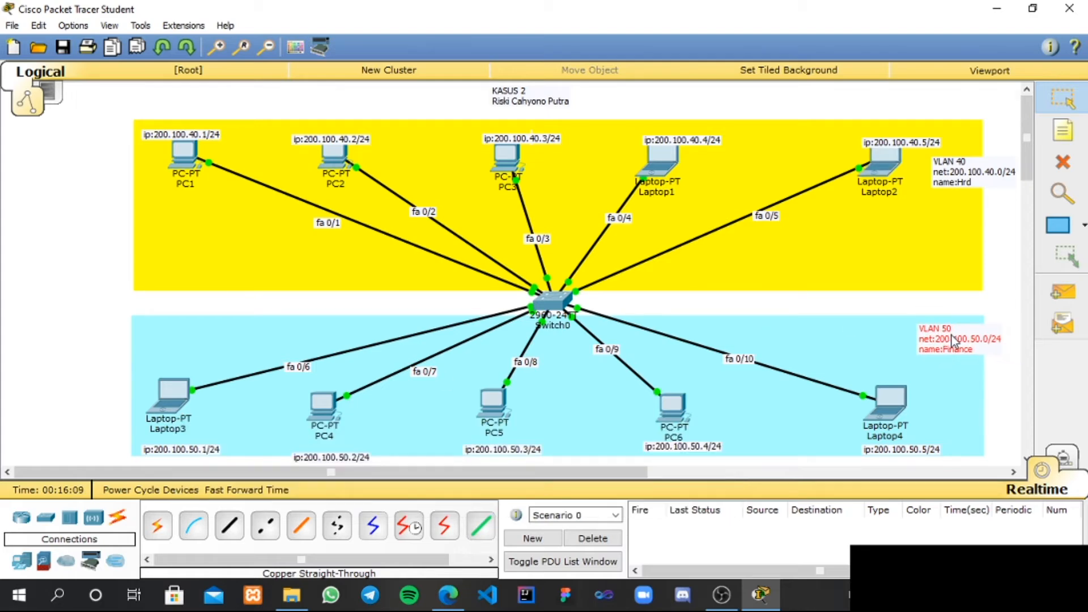
Give Laptop3 the static IP address 200.100.50.1 with subnet mask 255.255.255.0, and copy the address for reuse
{"action": "left_click", "coordinate": [180, 399]}
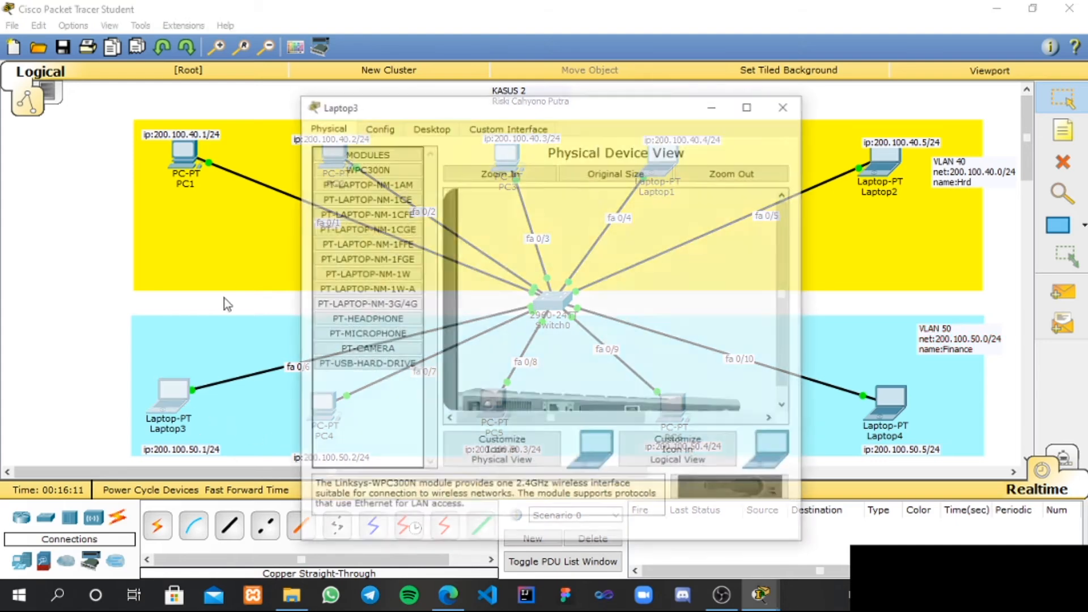
{"action": "left_click", "coordinate": [451, 126]}
{"action": "left_click", "coordinate": [366, 177]}
{"action": "left_click", "coordinate": [473, 219]}
{"action": "type", "text": "2"}
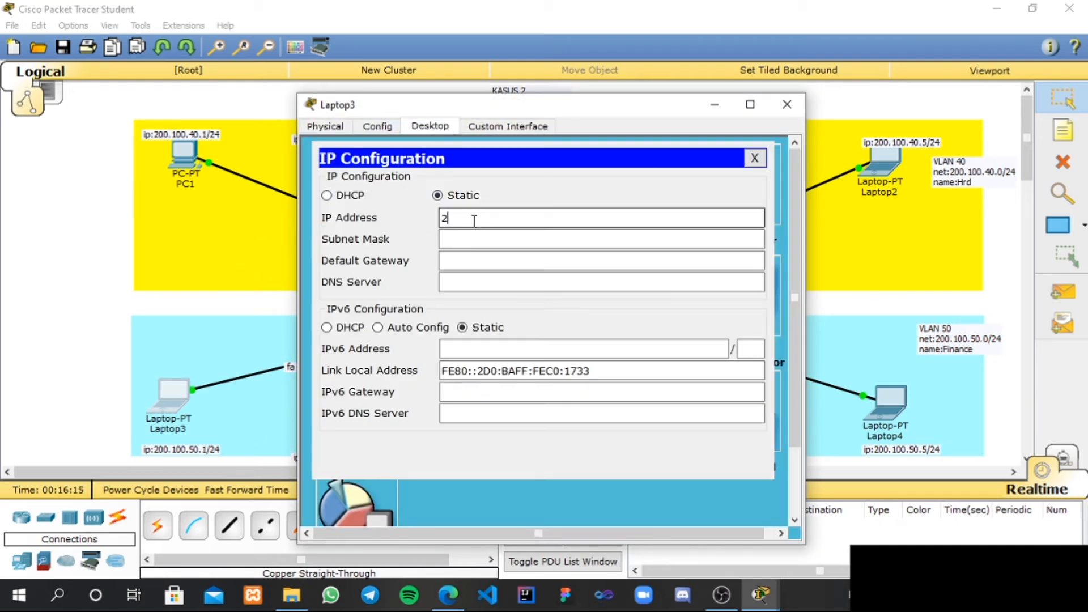
{"action": "type", "text": "00.100.50.1"}
{"action": "left_click", "coordinate": [478, 237]}
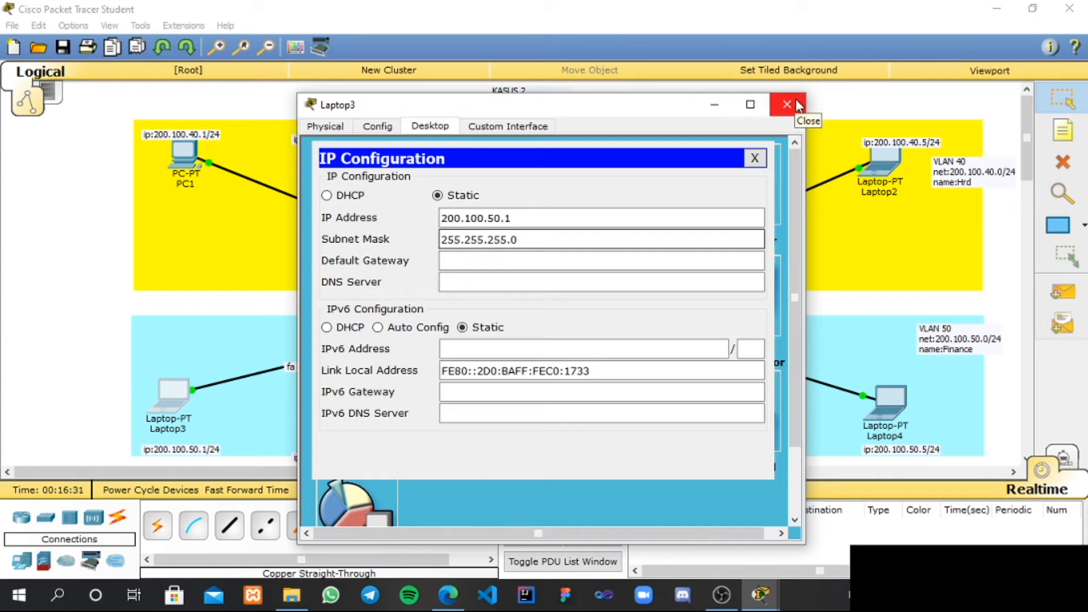
{"action": "left_click_drag", "start_coordinate": [564, 217], "coordinate": [420, 221]}
{"action": "key", "text": "ctrl+c"}
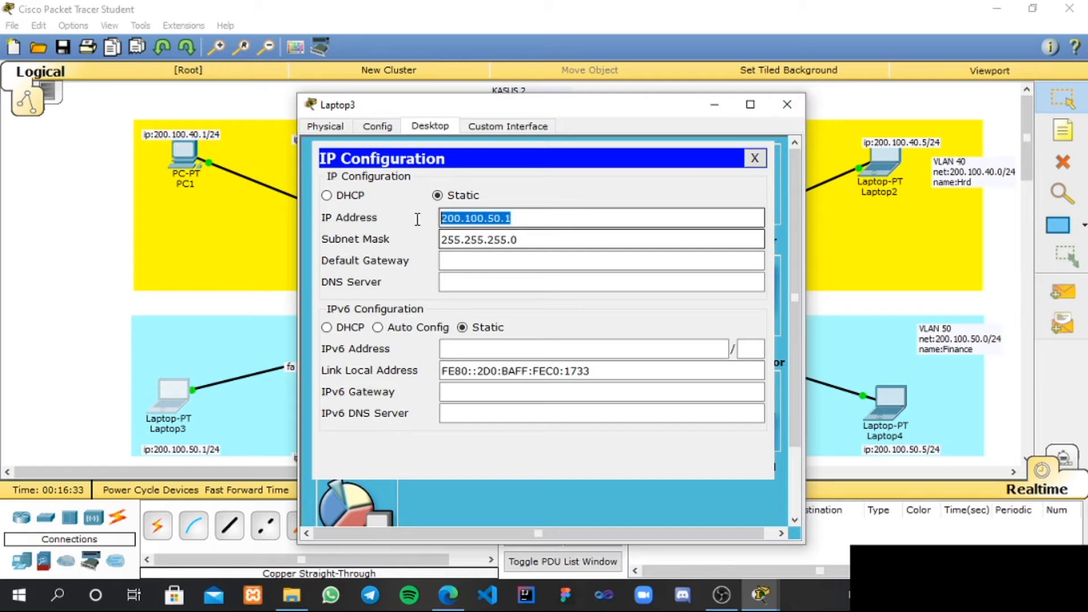
{"action": "left_click", "coordinate": [787, 104]}
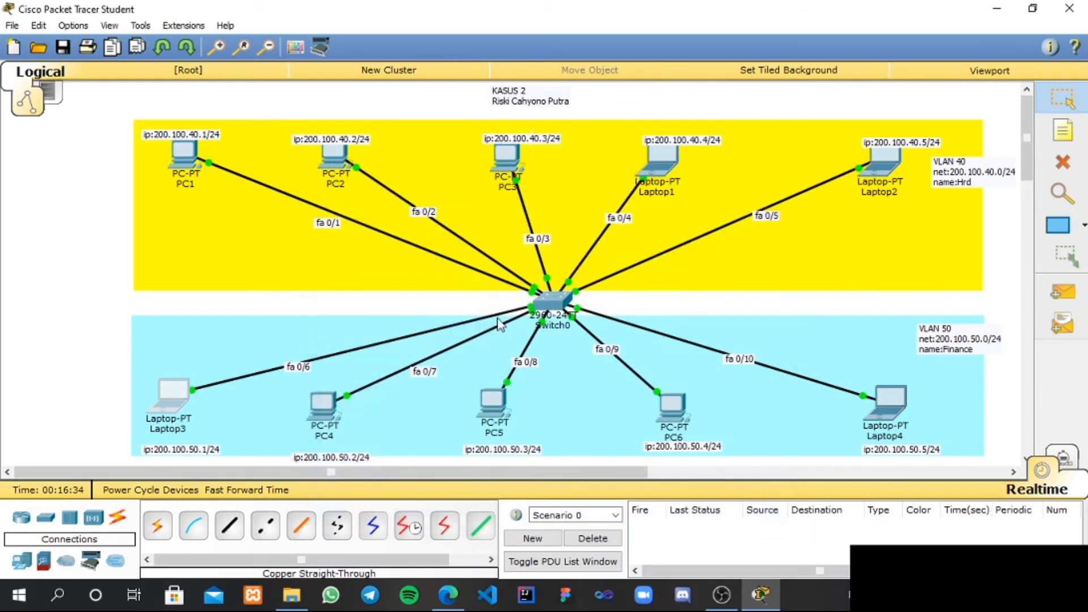
Give PC4 the static IP address 200.100.50.2 with the default subnet mask
{"action": "left_click", "coordinate": [325, 410]}
{"action": "left_click", "coordinate": [429, 125]}
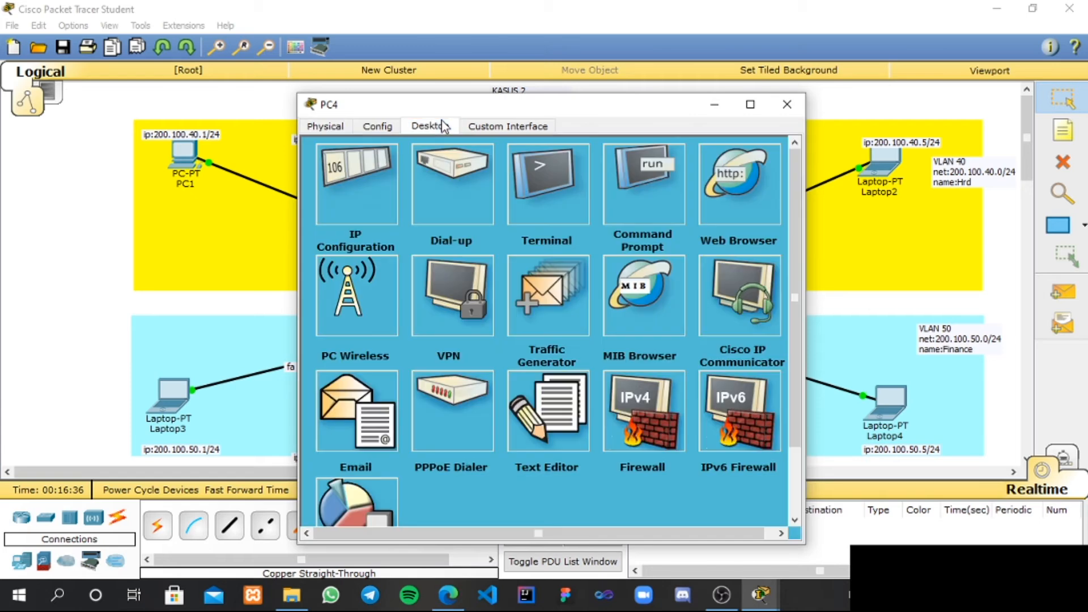
{"action": "left_click", "coordinate": [386, 184]}
{"action": "left_click", "coordinate": [457, 216]}
{"action": "type", "text": "200.100.50.1"}
{"action": "key", "text": "BackSpace"}
{"action": "type", "text": "2"}
{"action": "left_click", "coordinate": [554, 240]}
{"action": "left_click", "coordinate": [788, 104]}
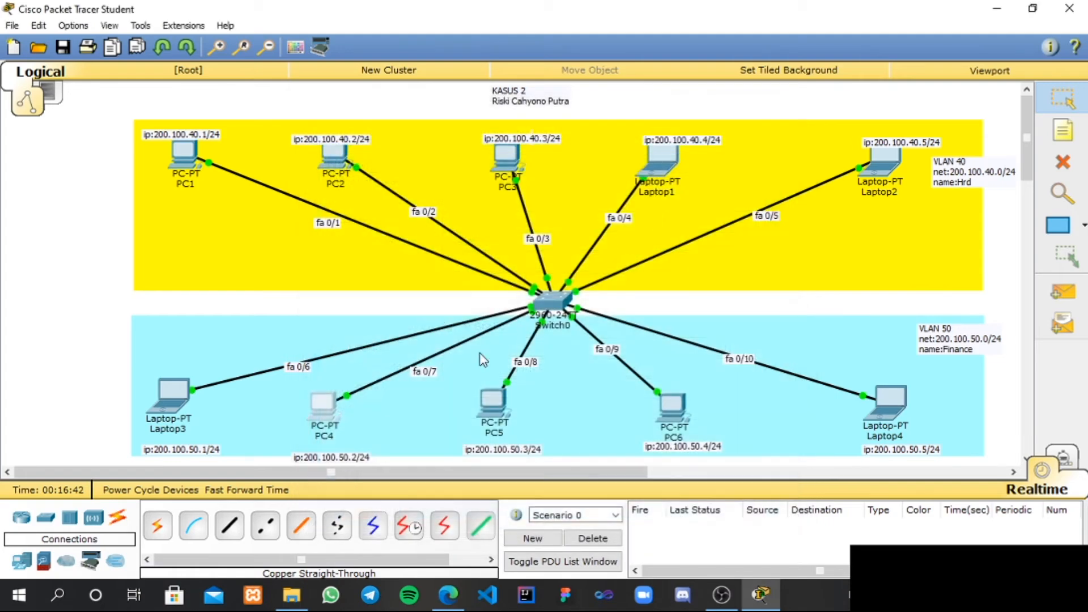
Give PC5 the static IP address 200.100.50.3 with the default subnet mask
{"action": "left_click", "coordinate": [493, 400]}
{"action": "left_click", "coordinate": [444, 125]}
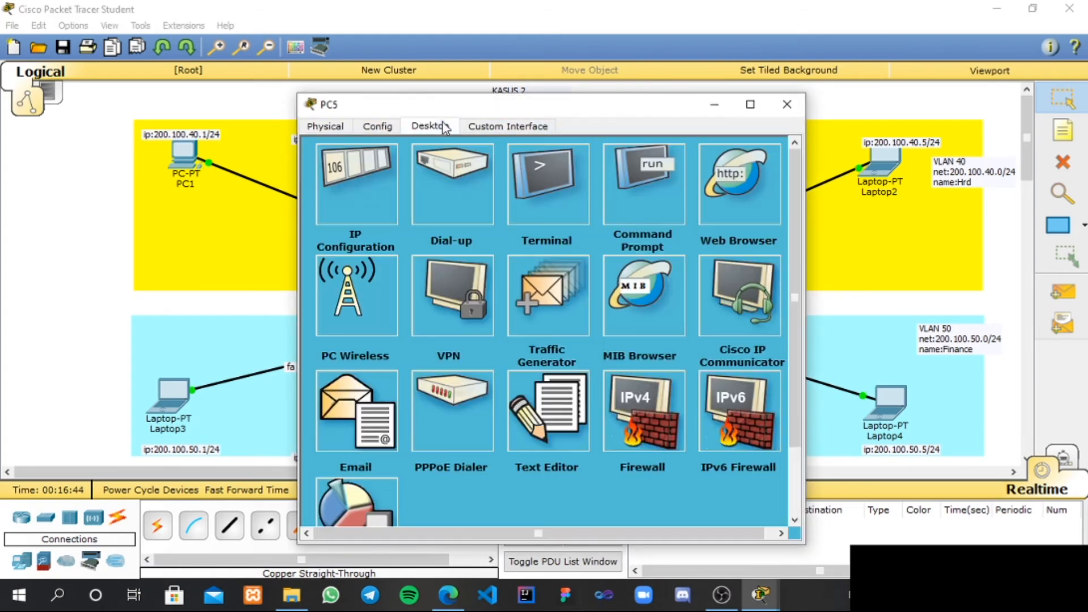
{"action": "left_click", "coordinate": [348, 202]}
{"action": "left_click", "coordinate": [457, 218]}
{"action": "type", "text": "200.100.50.1"}
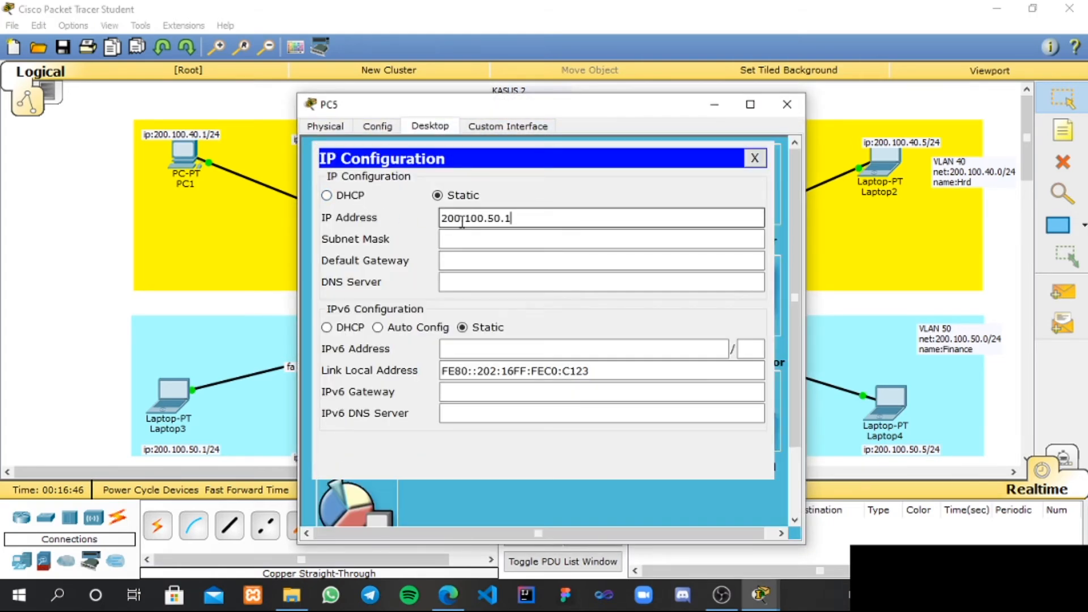
{"action": "key", "text": "BackSpace"}
{"action": "type", "text": "3"}
{"action": "left_click", "coordinate": [464, 239]}
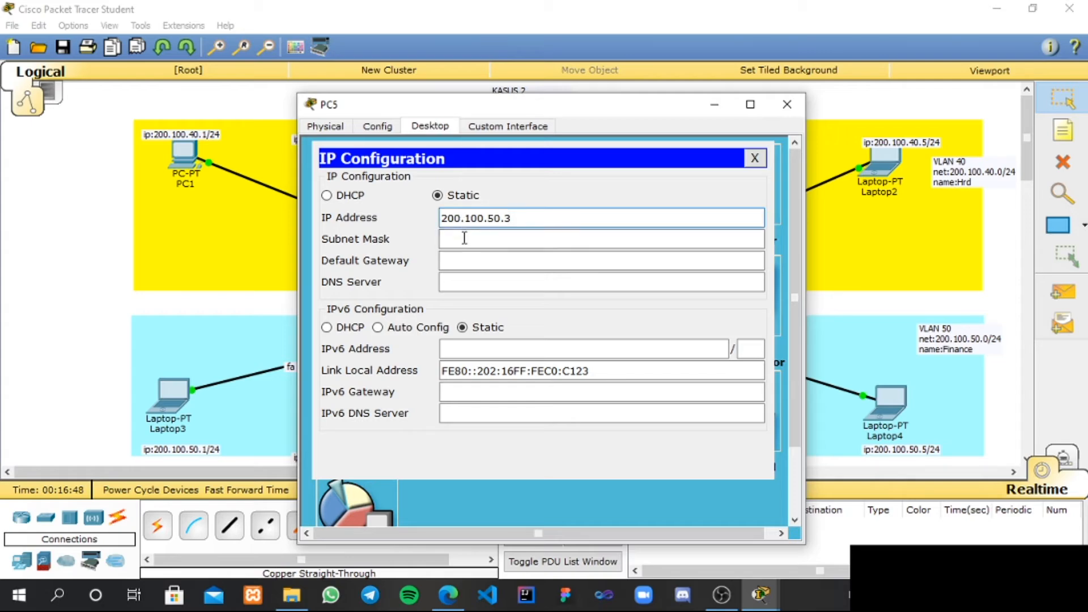
{"action": "left_click", "coordinate": [799, 103]}
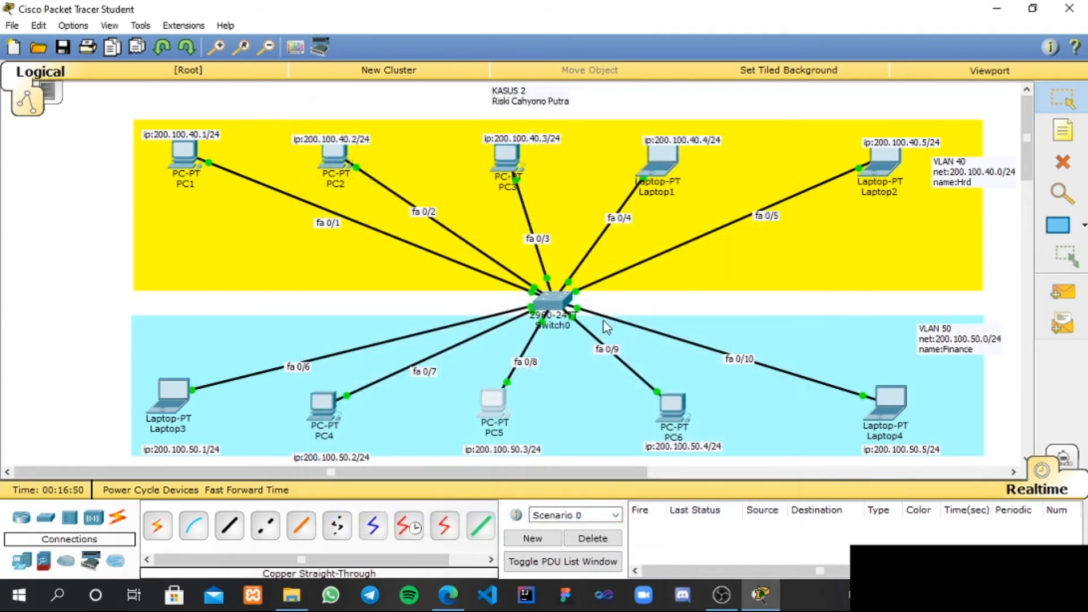
Give PC6 the static IP address 200.100.50.4 with the default subnet mask
{"action": "left_click", "coordinate": [671, 407]}
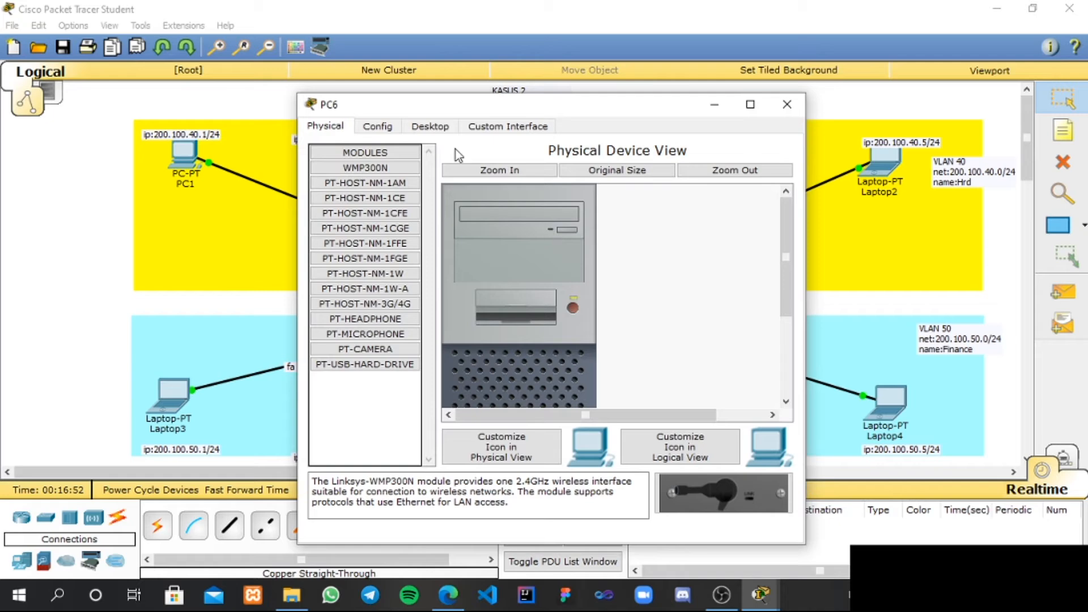
{"action": "left_click", "coordinate": [447, 126]}
{"action": "left_click", "coordinate": [388, 165]}
{"action": "left_click", "coordinate": [475, 216]}
{"action": "type", "text": "200.100.50.1"}
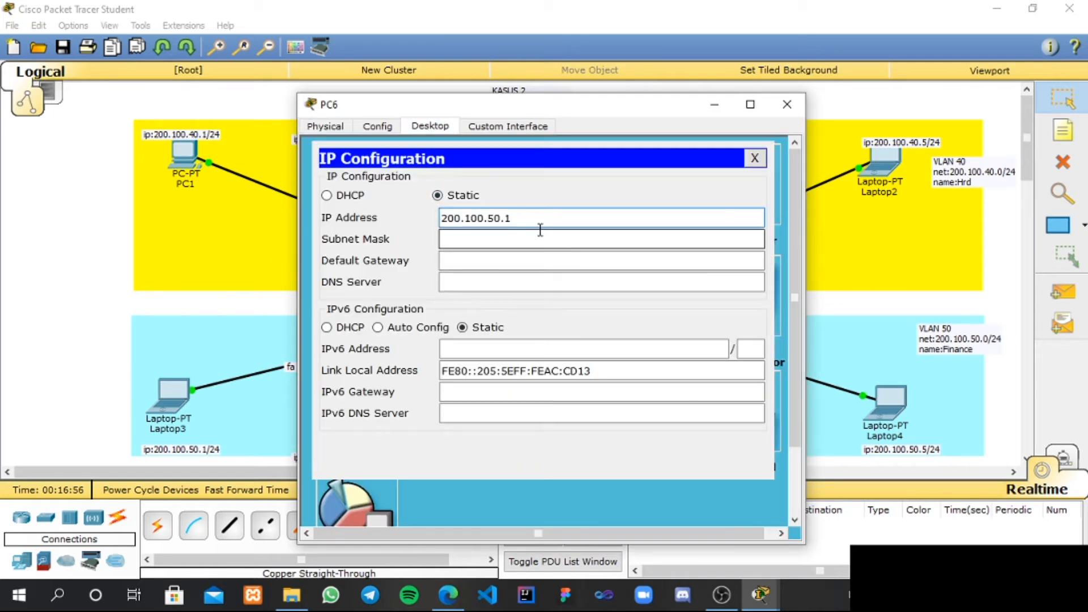
{"action": "key", "text": "BackSpace"}
{"action": "type", "text": "4"}
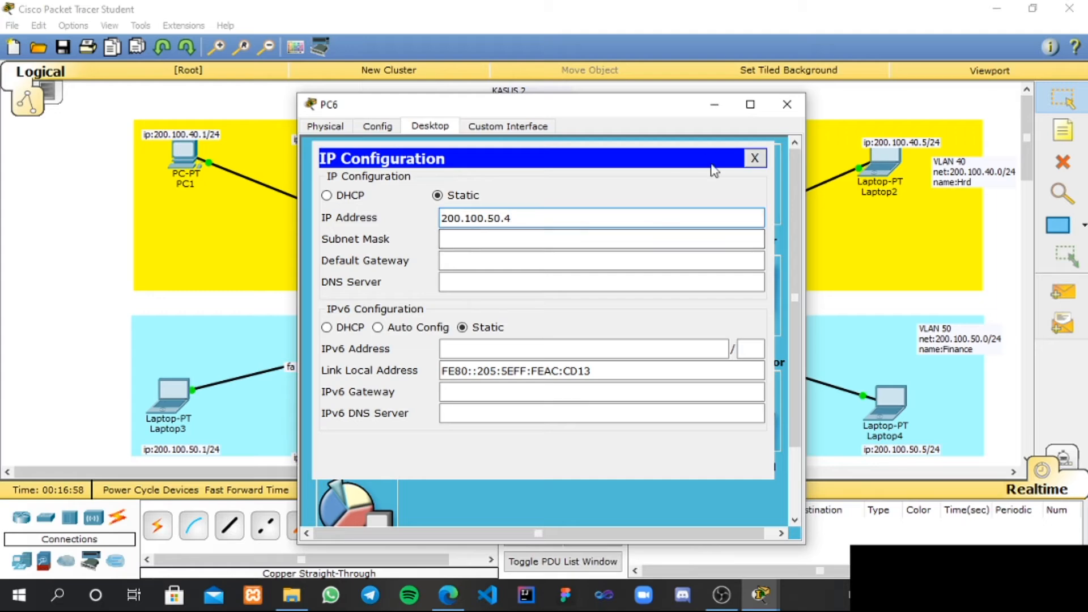
{"action": "left_click", "coordinate": [629, 242]}
{"action": "left_click", "coordinate": [787, 104]}
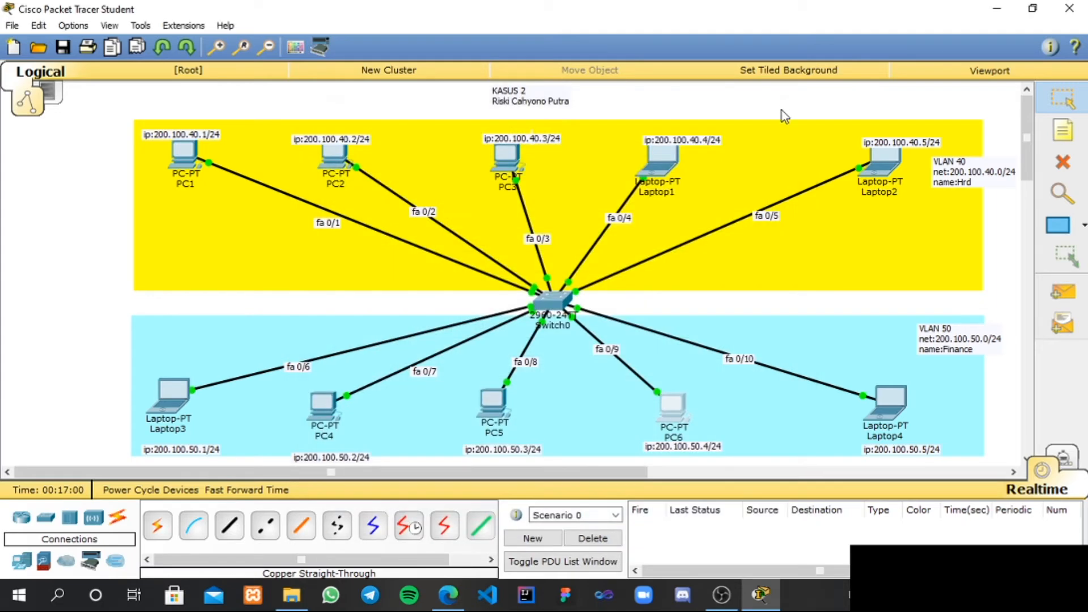
Give Laptop4 the static IP address 200.100.50.5 with subnet mask 255.255.255.0
{"action": "left_click", "coordinate": [892, 405]}
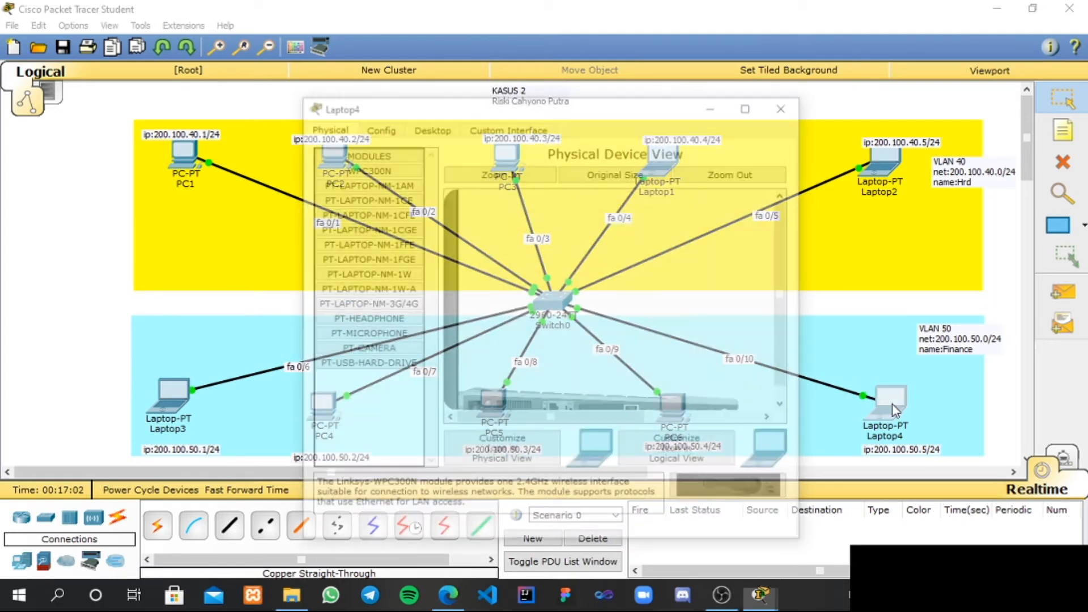
{"action": "left_click", "coordinate": [444, 132]}
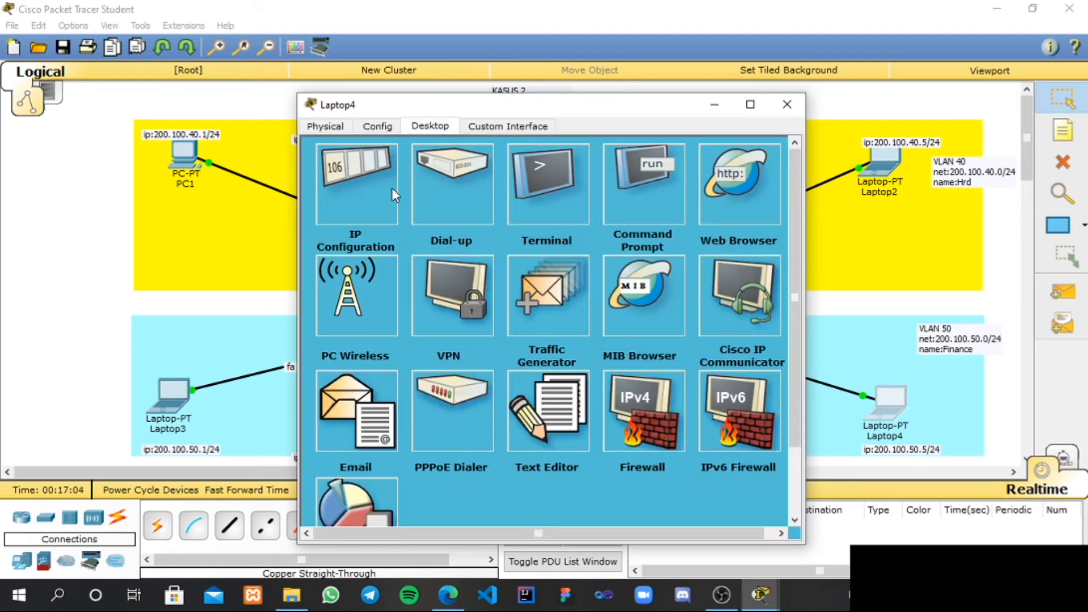
{"action": "left_click", "coordinate": [380, 189]}
{"action": "left_click", "coordinate": [485, 220]}
{"action": "key", "text": "ctrl+v"}
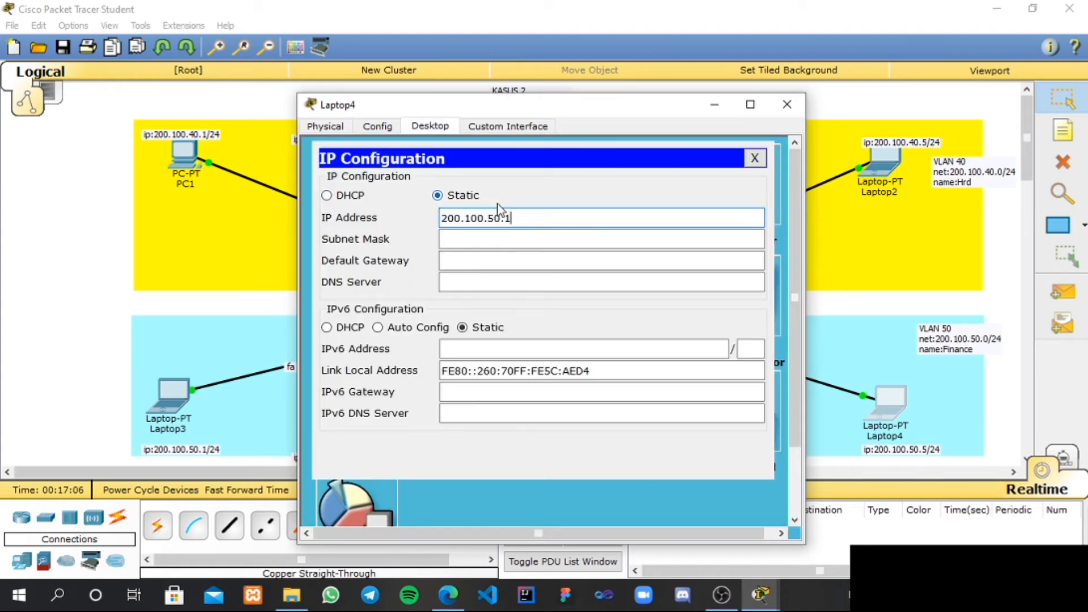
{"action": "key", "text": "BackSpace"}
{"action": "type", "text": "5"}
{"action": "left_click", "coordinate": [511, 239]}
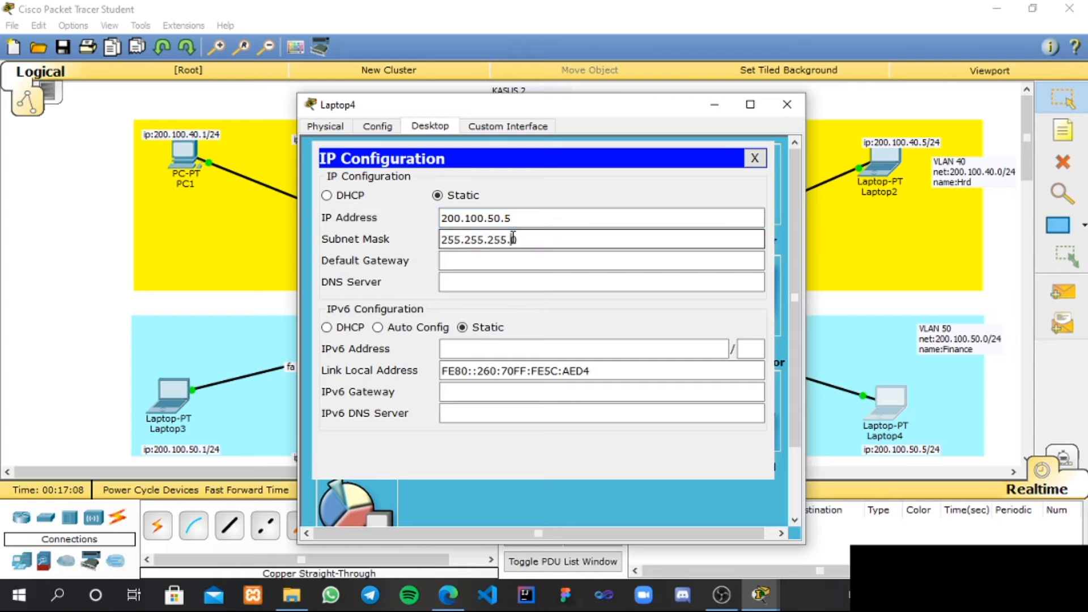
{"action": "left_click", "coordinate": [787, 104]}
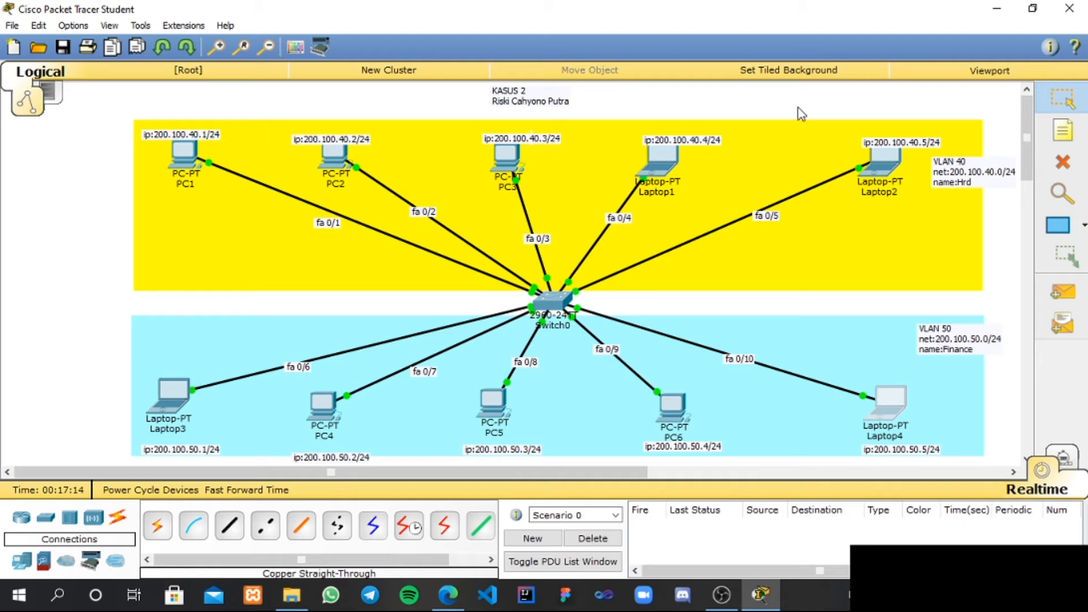
Check PC1's IP settings by running ipconfig in its Command Prompt
{"action": "left_click", "coordinate": [174, 165]}
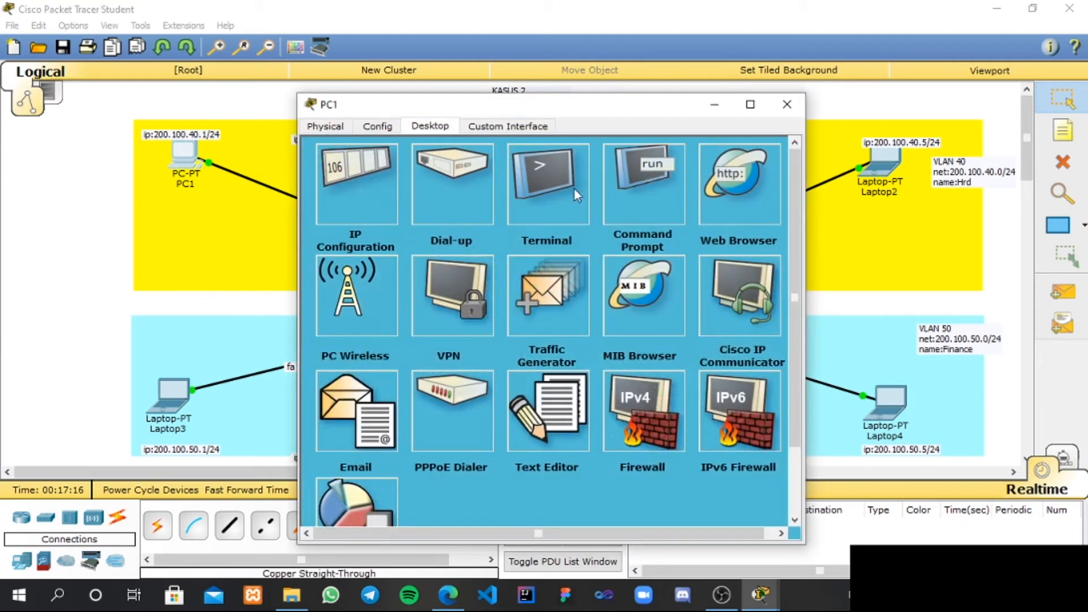
{"action": "left_click", "coordinate": [630, 213]}
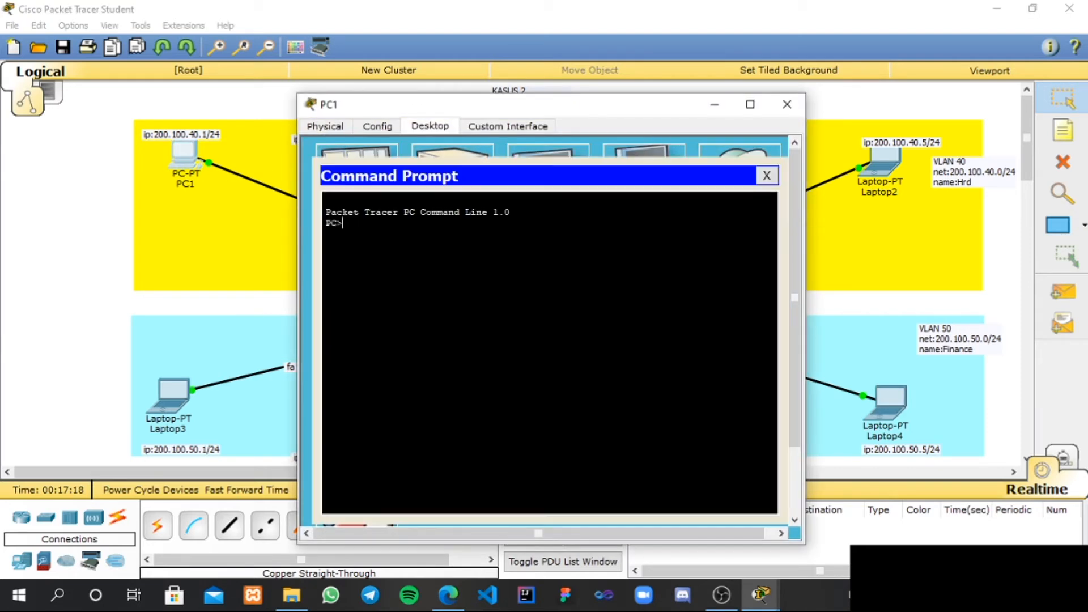
{"action": "type", "text": "ipconfig"}
{"action": "key", "text": "Return"}
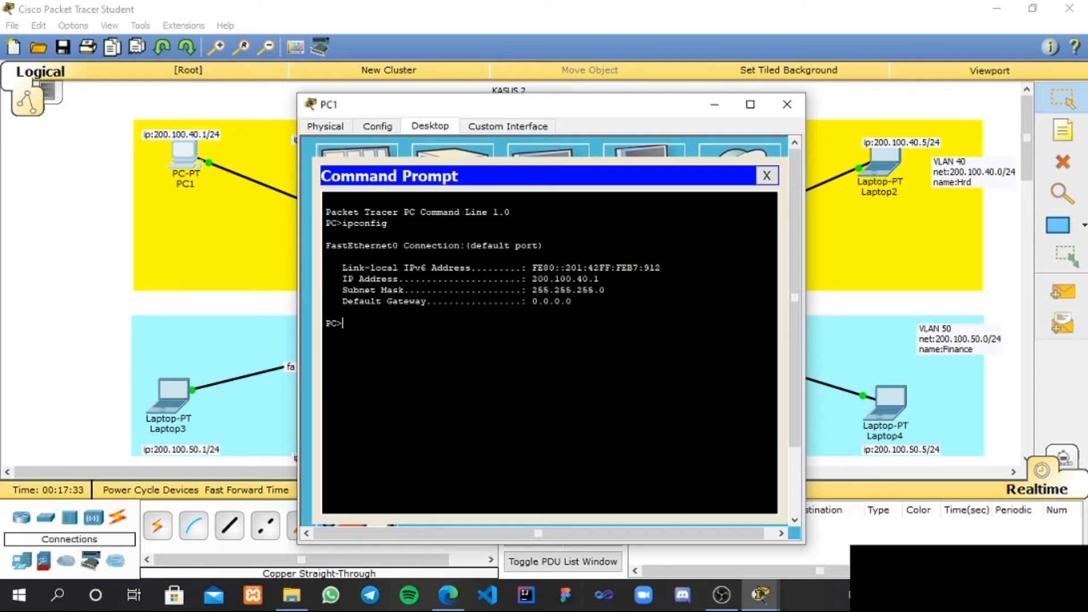
Ping 200.100.40.1 and 200.100.40.5 from PC1 to test connectivity within VLAN 40, and close PC1's window
{"action": "type", "text": "ping 200.100.40.1"}
{"action": "key", "text": "Return"}
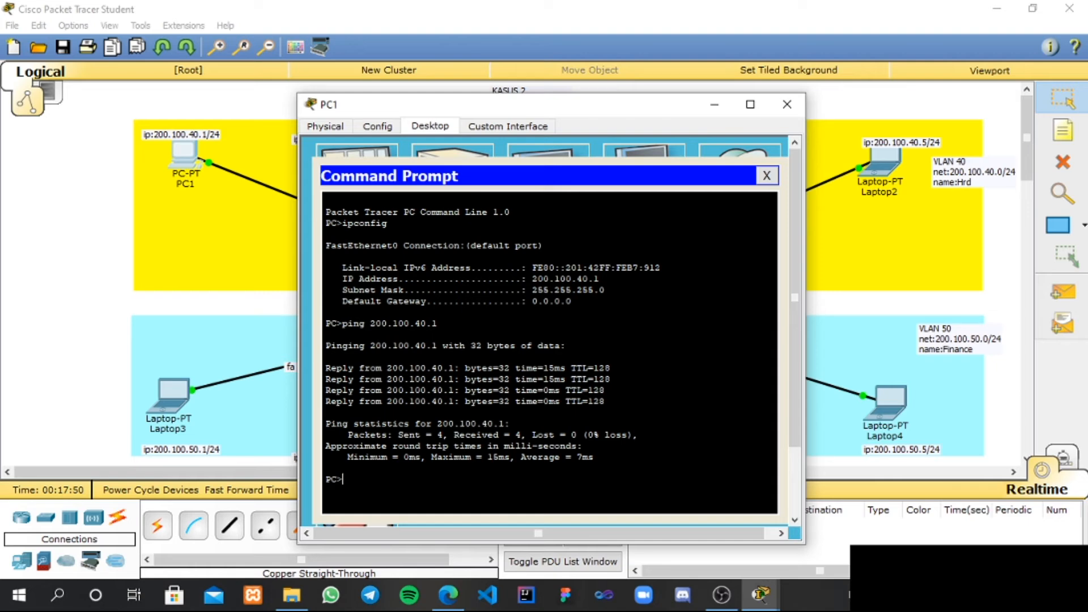
{"action": "type", "text": "ping 200.100.40.5"}
{"action": "key", "text": "Return"}
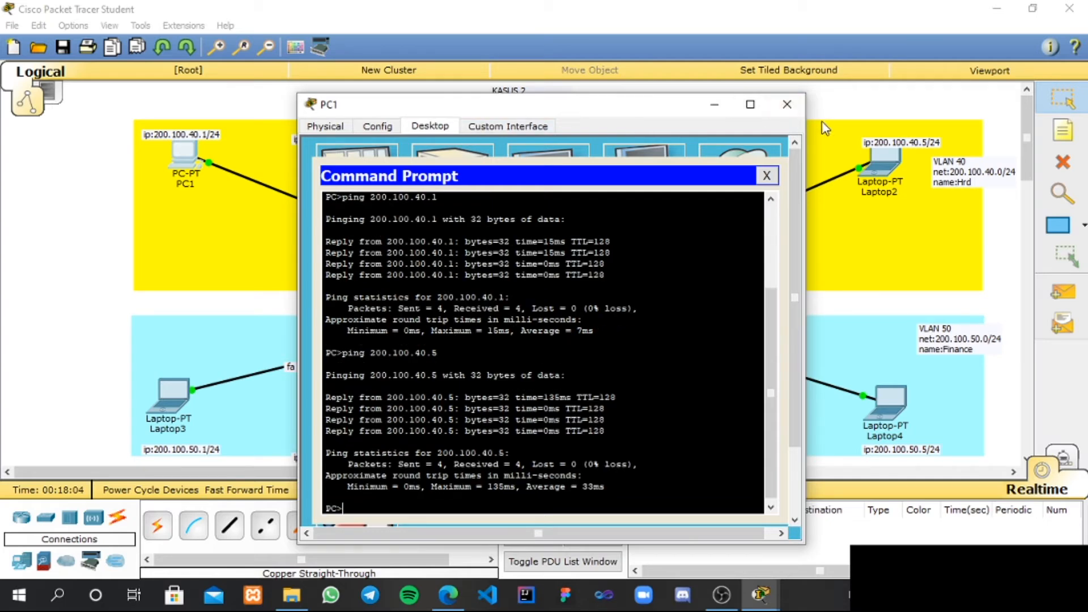
{"action": "left_click", "coordinate": [787, 105]}
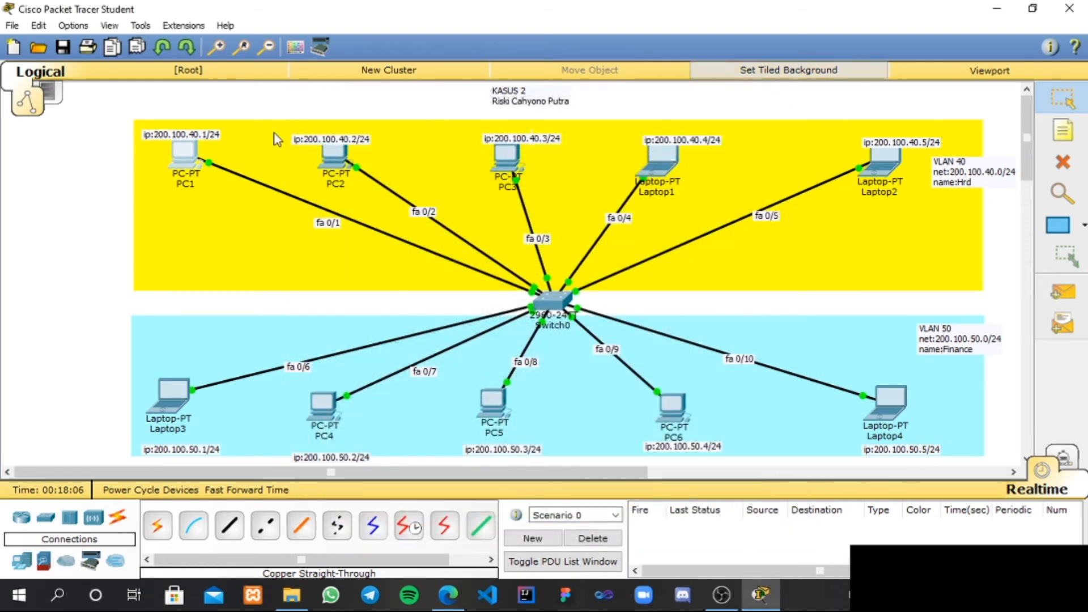
Check Laptop3's IP settings by running ipconfig in its Command Prompt
{"action": "left_click", "coordinate": [175, 406]}
{"action": "left_click", "coordinate": [622, 198]}
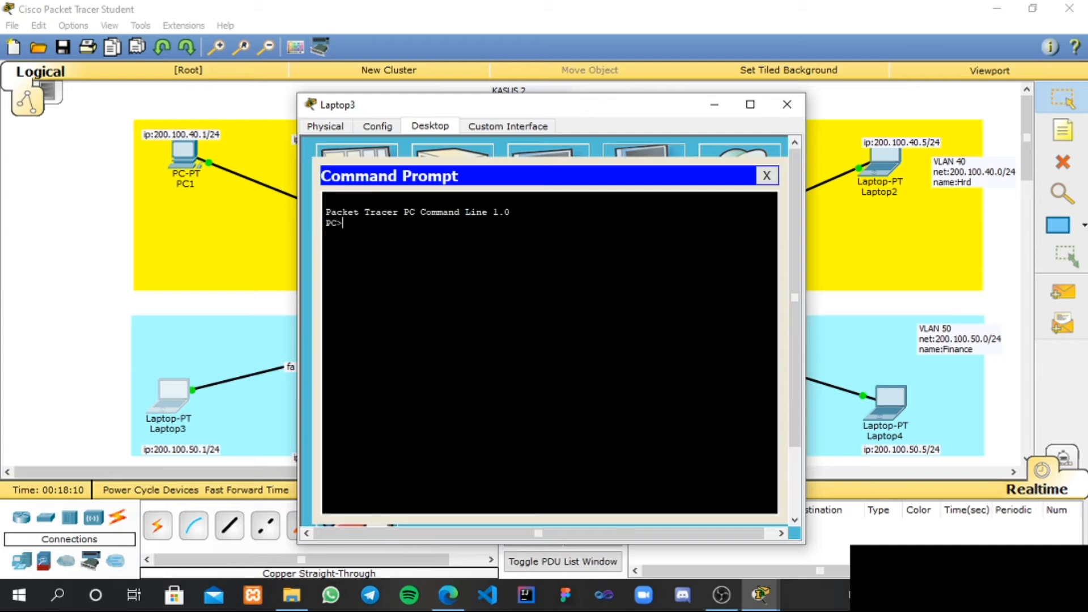
{"action": "type", "text": "ipconfig"}
{"action": "key", "text": "Return"}
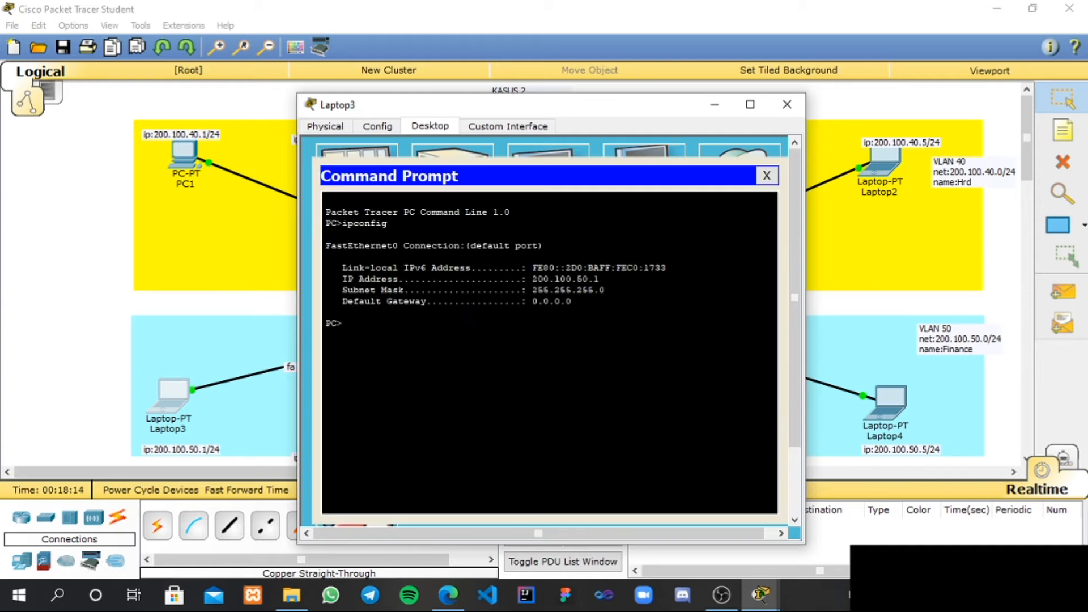
Ping 200.100.50.1 and 200.100.50.5 from Laptop3 to test connectivity within VLAN 50, and close Laptop3's window
{"action": "type", "text": "ping 200.100.50.1"}
{"action": "key", "text": "Return"}
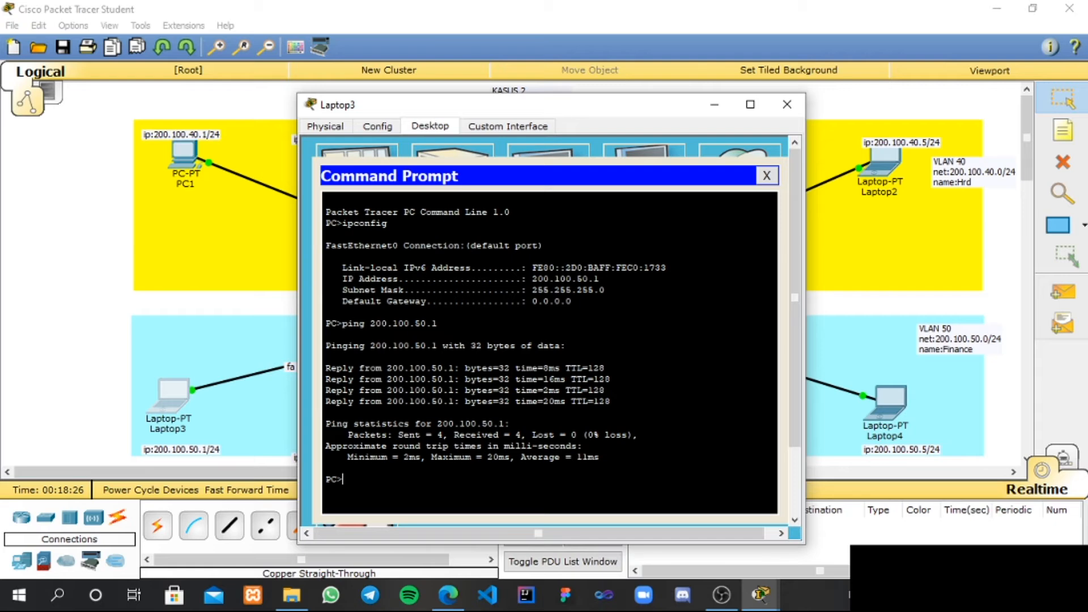
{"action": "type", "text": "ping 200.100.50.5"}
{"action": "key", "text": "Return"}
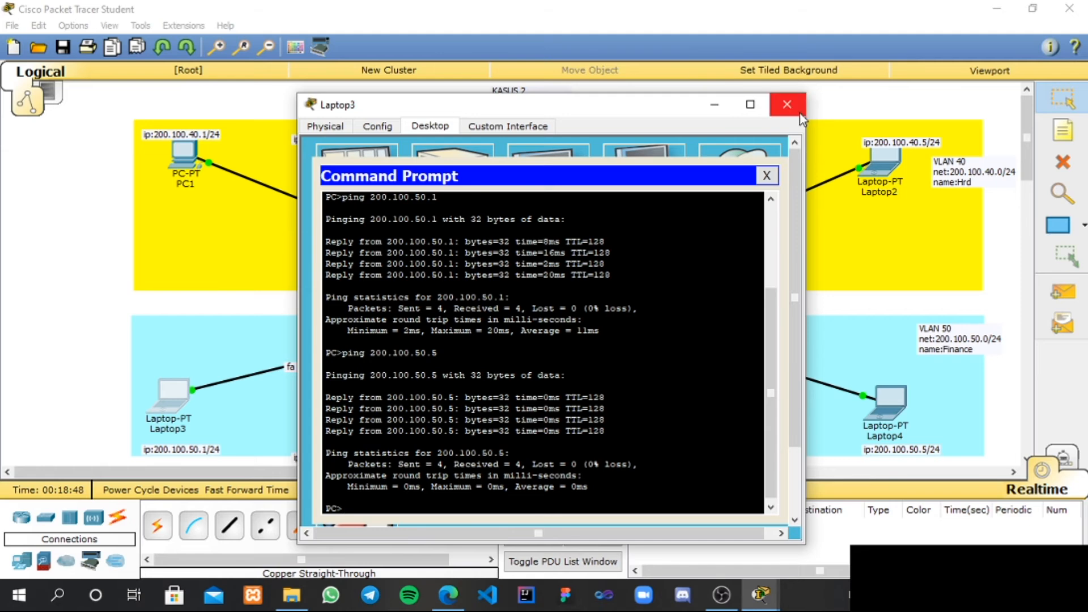
{"action": "left_click", "coordinate": [787, 104]}
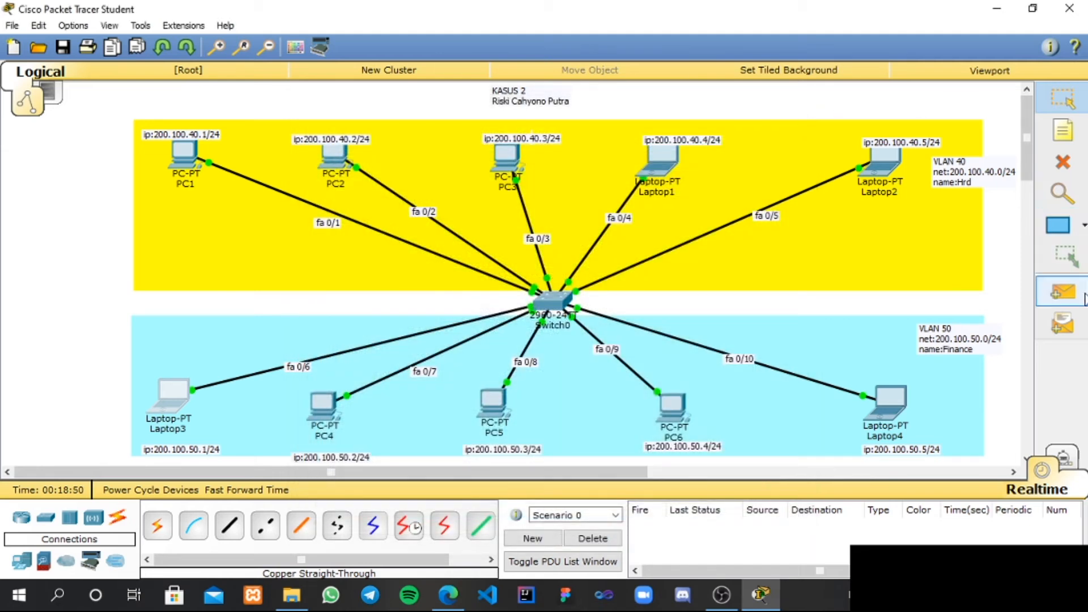
Send a simple PDU from Laptop3 to PC6
{"action": "left_click", "coordinate": [1063, 294]}
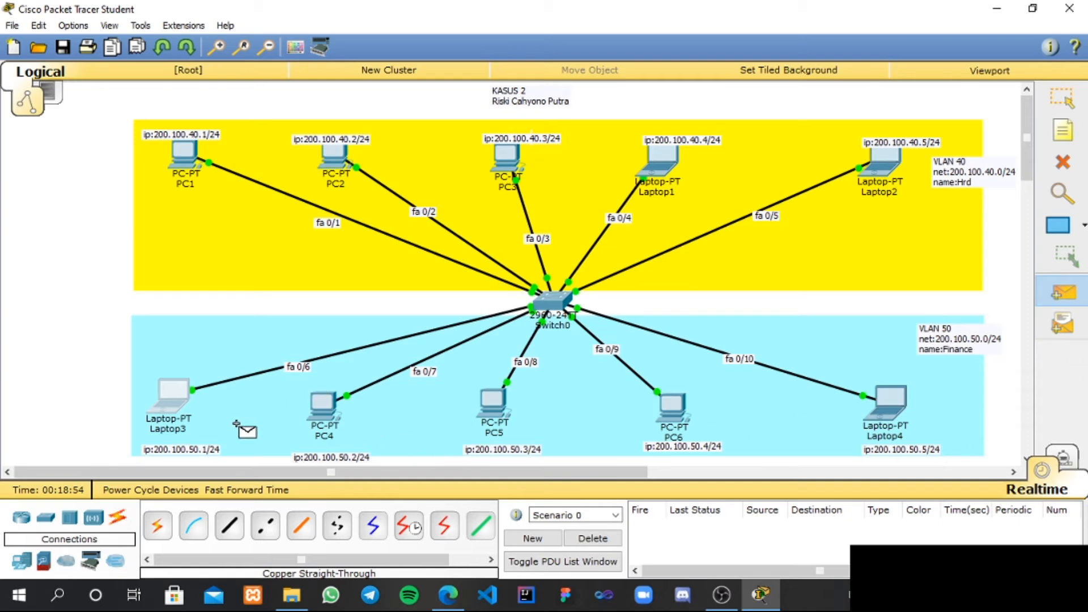
{"action": "left_click", "coordinate": [172, 412]}
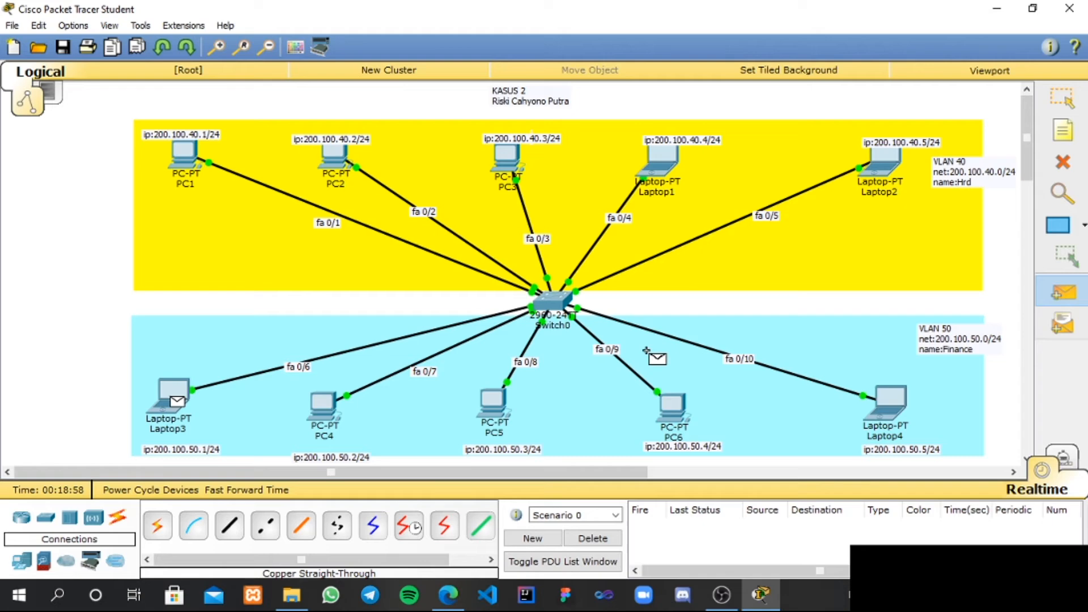
{"action": "left_click", "coordinate": [672, 414]}
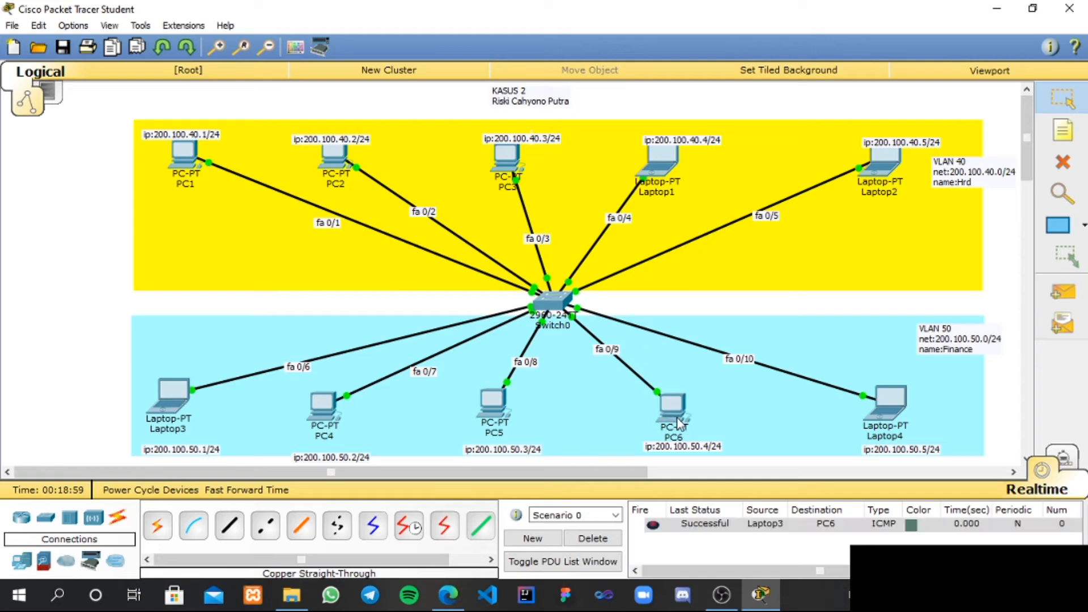
Play the Laptop3 to PC6 packet exchange automatically in Simulation mode, and close the simulation view
{"action": "left_click", "coordinate": [1063, 457]}
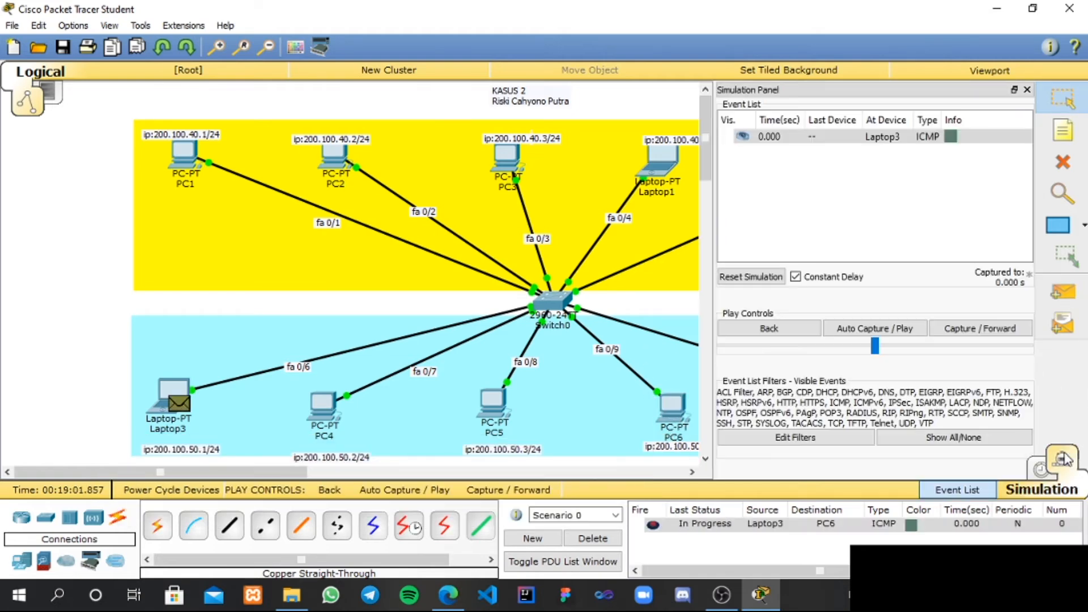
{"action": "left_click", "coordinate": [876, 331]}
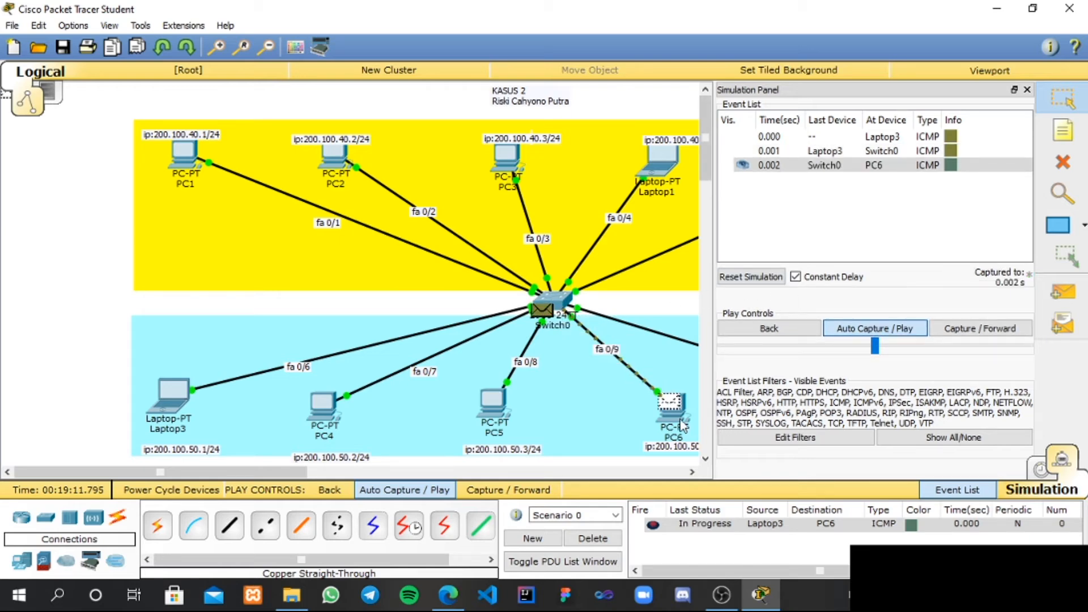
{"action": "mouse_move", "coordinate": [681, 424]}
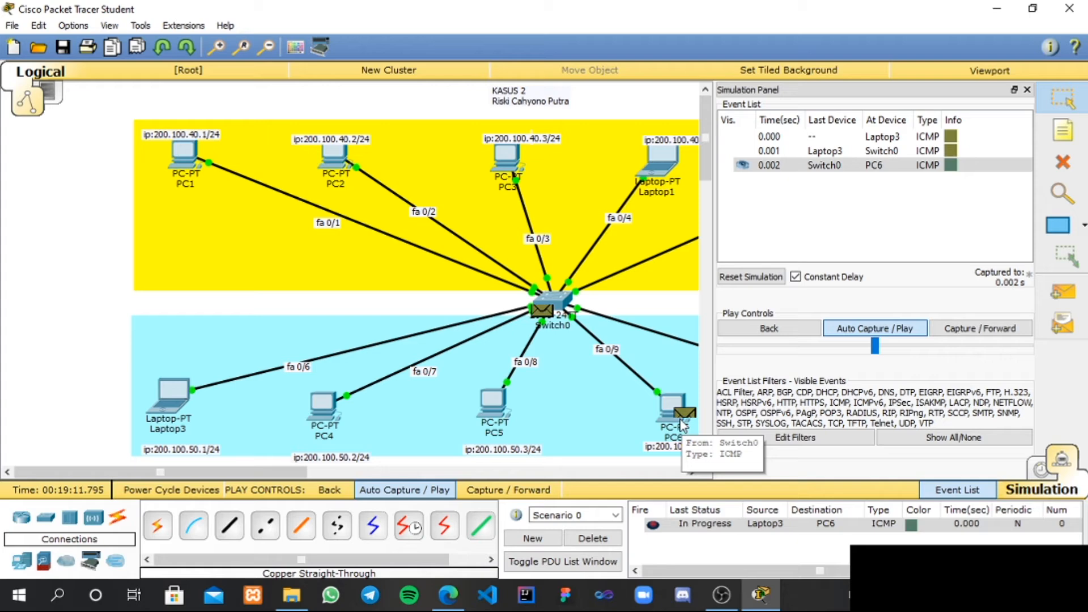
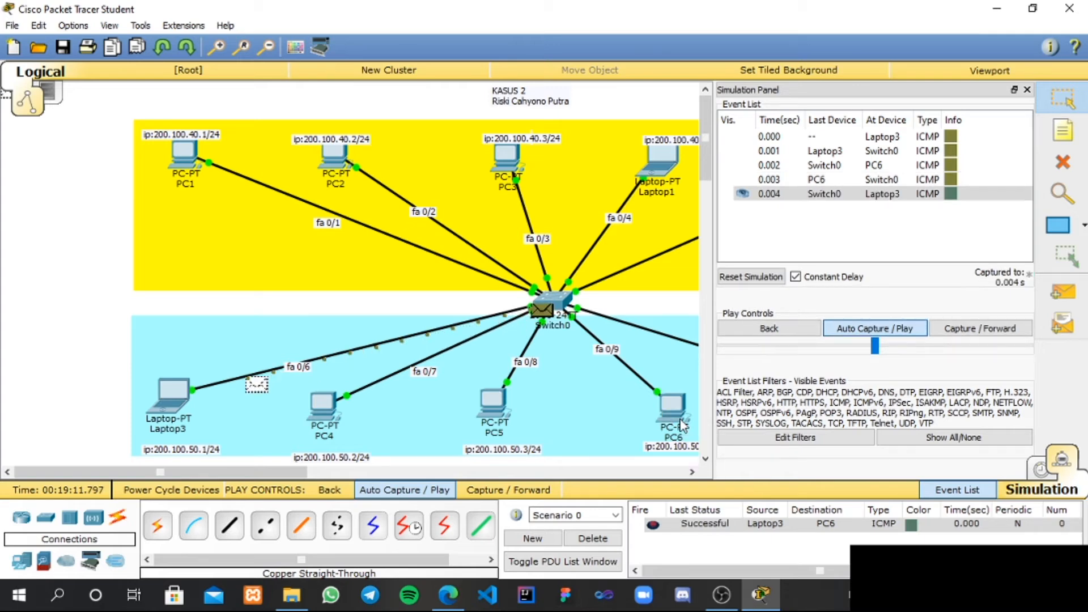
{"action": "left_click", "coordinate": [1027, 89]}
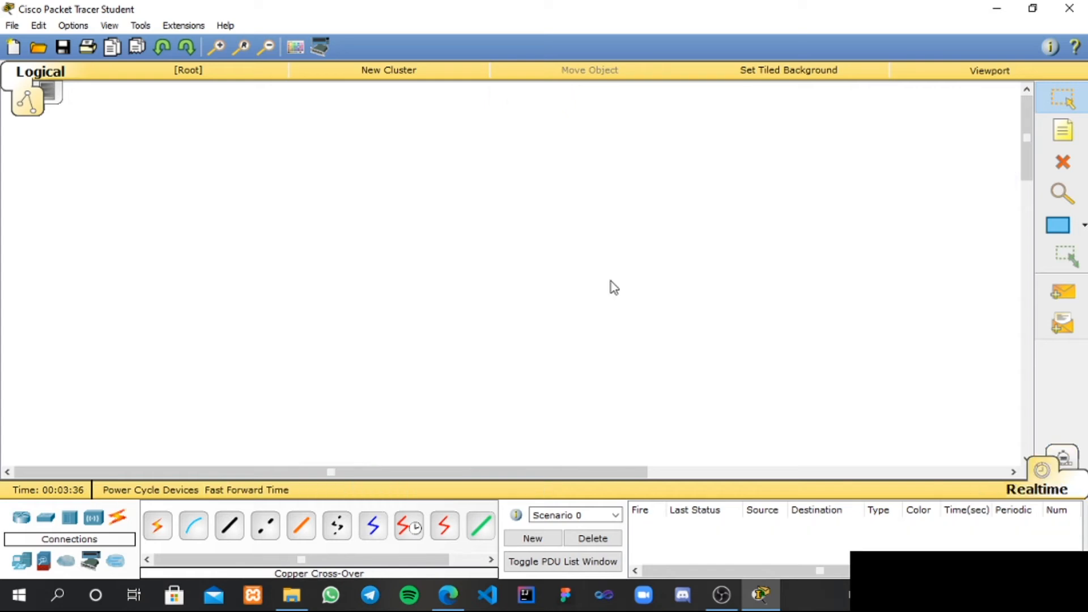
Add a note at the upper middle of the workspace with the title KASUS 3 and the author's full name beneath it
{"action": "left_click", "coordinate": [1074, 141]}
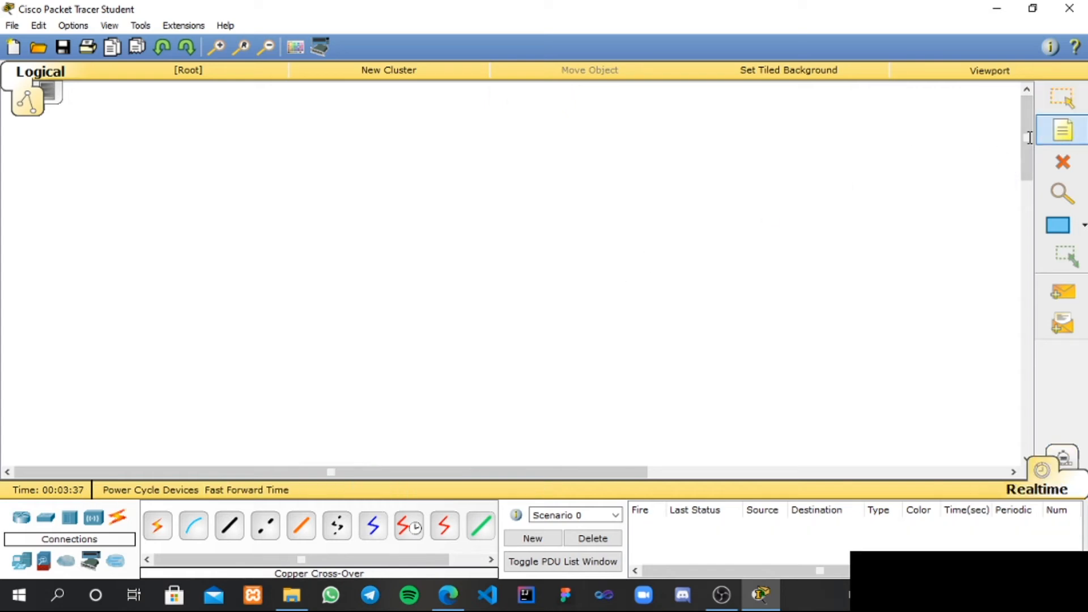
{"action": "left_click", "coordinate": [474, 91]}
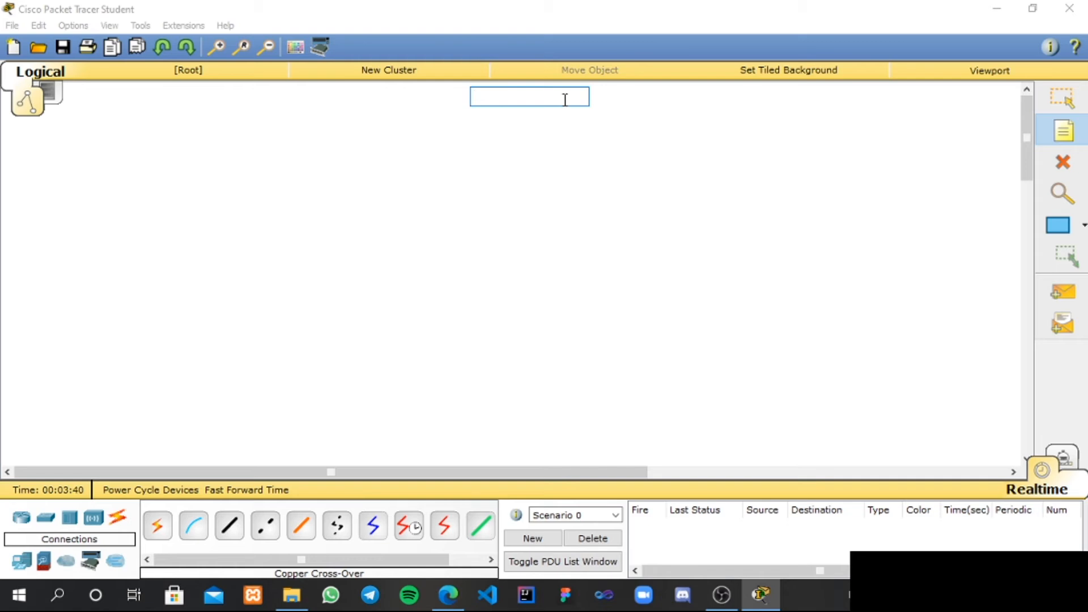
{"action": "type", "text": "KASUS 3"}
{"action": "key", "text": "Return"}
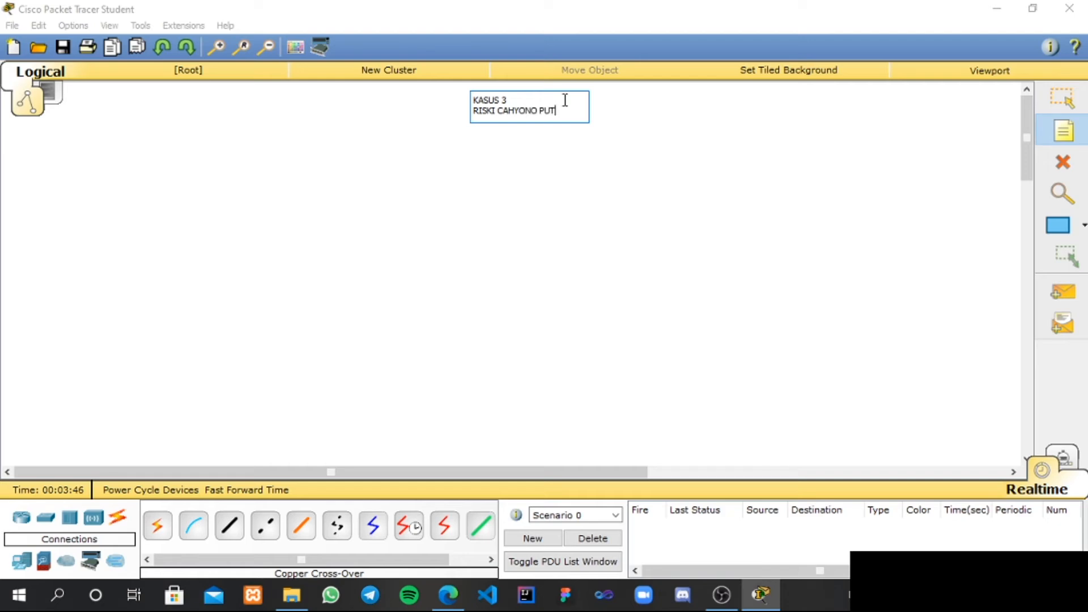
{"action": "left_click", "coordinate": [1057, 105]}
Draw a wide cyan-filled rectangle with a white outline directly below the KASUS 3 note, spanning nearly the full workspace width
{"action": "left_click", "coordinate": [1059, 228]}
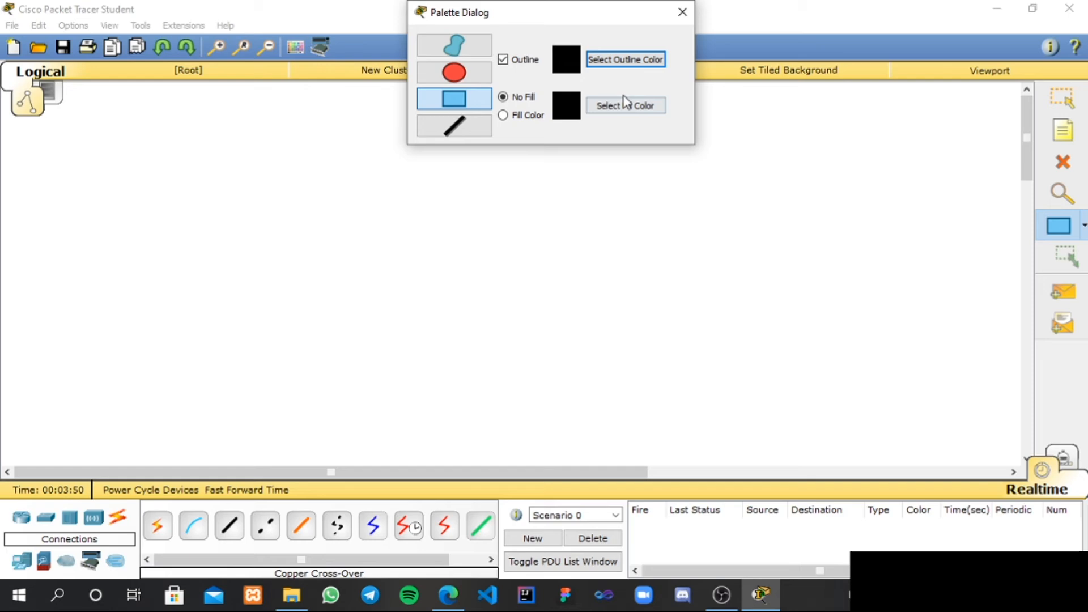
{"action": "left_click", "coordinate": [612, 60]}
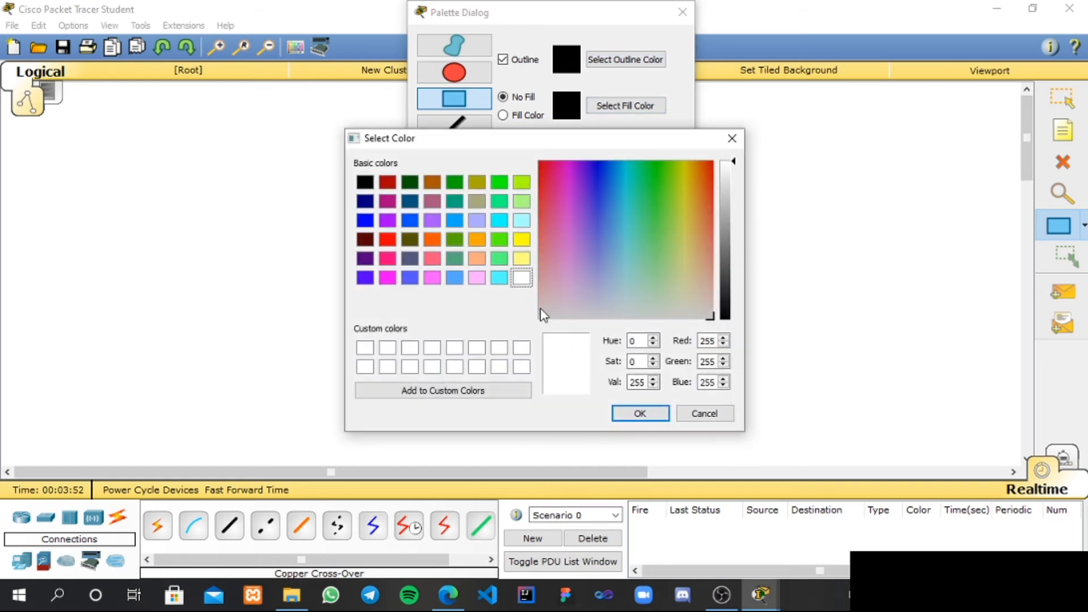
{"action": "left_click", "coordinate": [639, 413]}
{"action": "left_click", "coordinate": [614, 107]}
{"action": "left_click", "coordinate": [500, 220]}
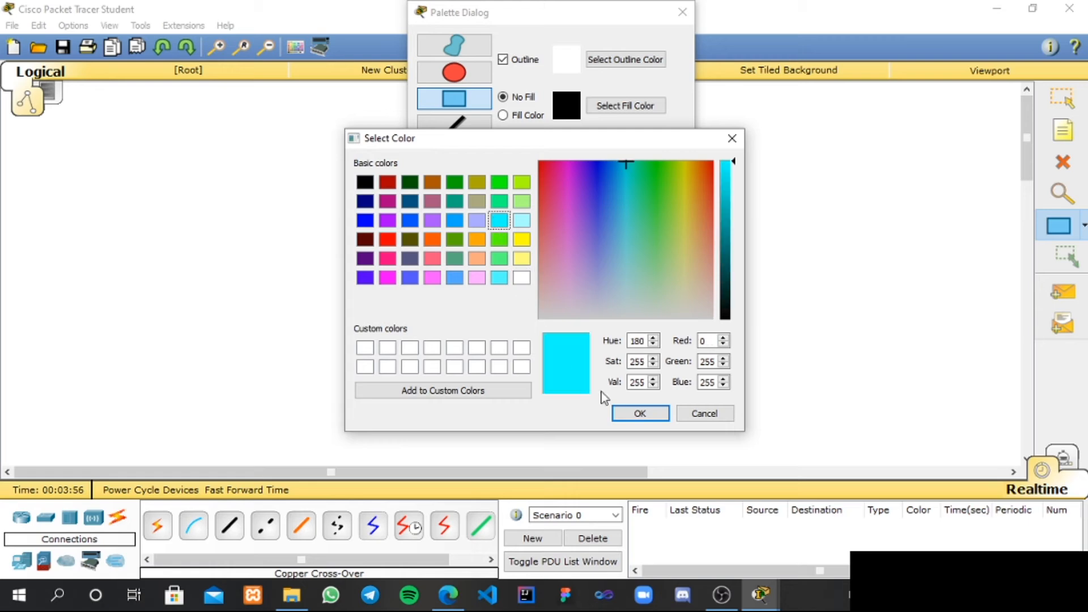
{"action": "left_click", "coordinate": [639, 414]}
{"action": "left_click", "coordinate": [522, 117]}
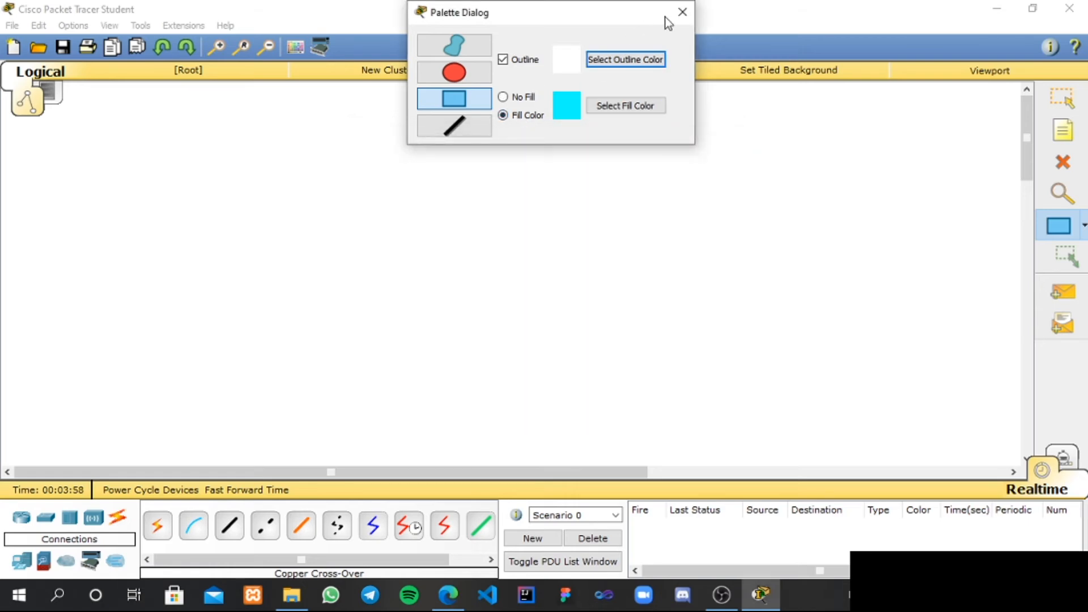
{"action": "left_click_drag", "start_coordinate": [634, 12], "coordinate": [1036, 16]}
{"action": "mouse_move", "coordinate": [34, 123]}
{"action": "left_mouse_down"}
{"action": "mouse_move", "coordinate": [95, 121]}
{"action": "mouse_move", "coordinate": [671, 278]}
{"action": "mouse_move", "coordinate": [1015, 284]}
{"action": "left_mouse_up"}
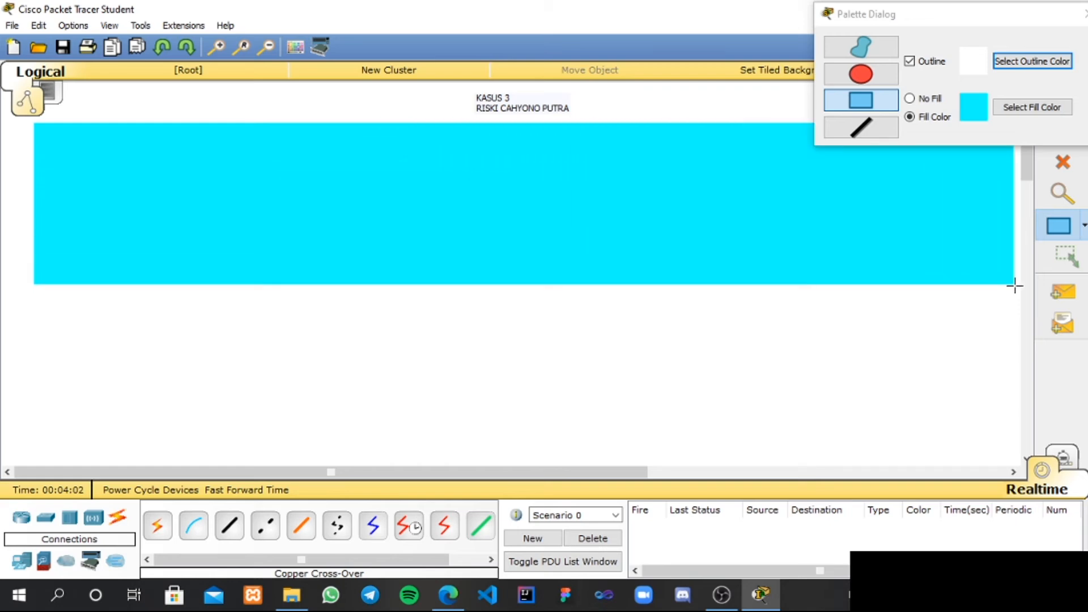
{"action": "left_click", "coordinate": [1032, 107]}
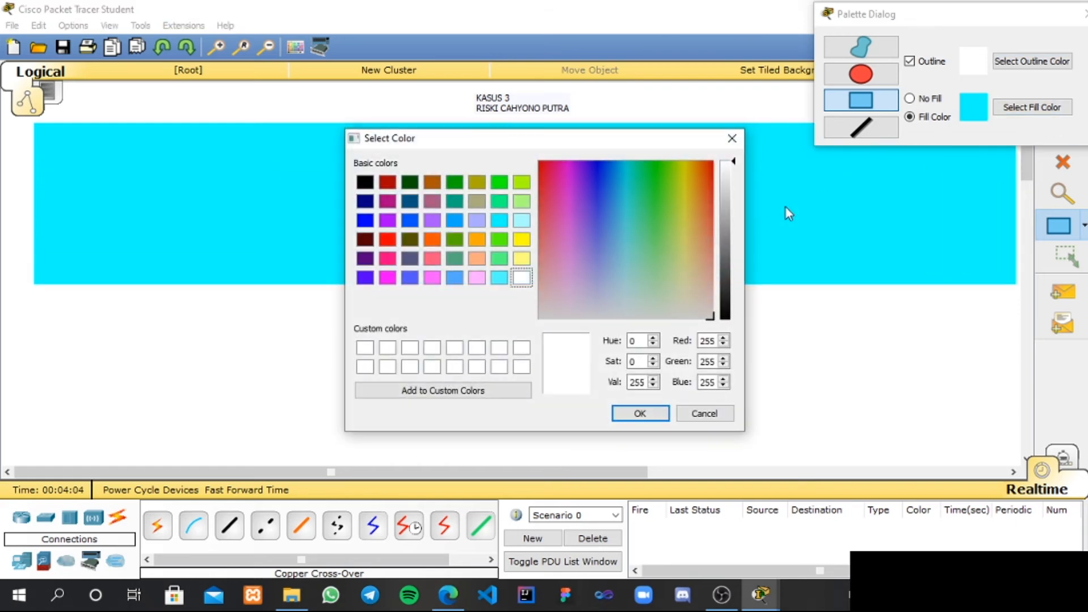
{"action": "left_click", "coordinate": [640, 413]}
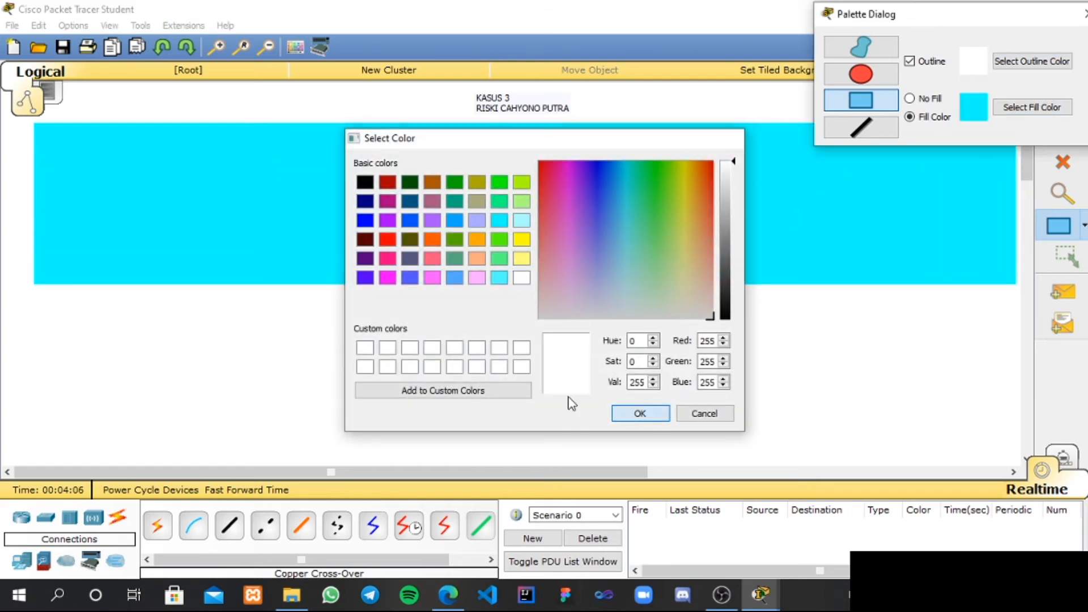
{"action": "left_click", "coordinate": [36, 299]}
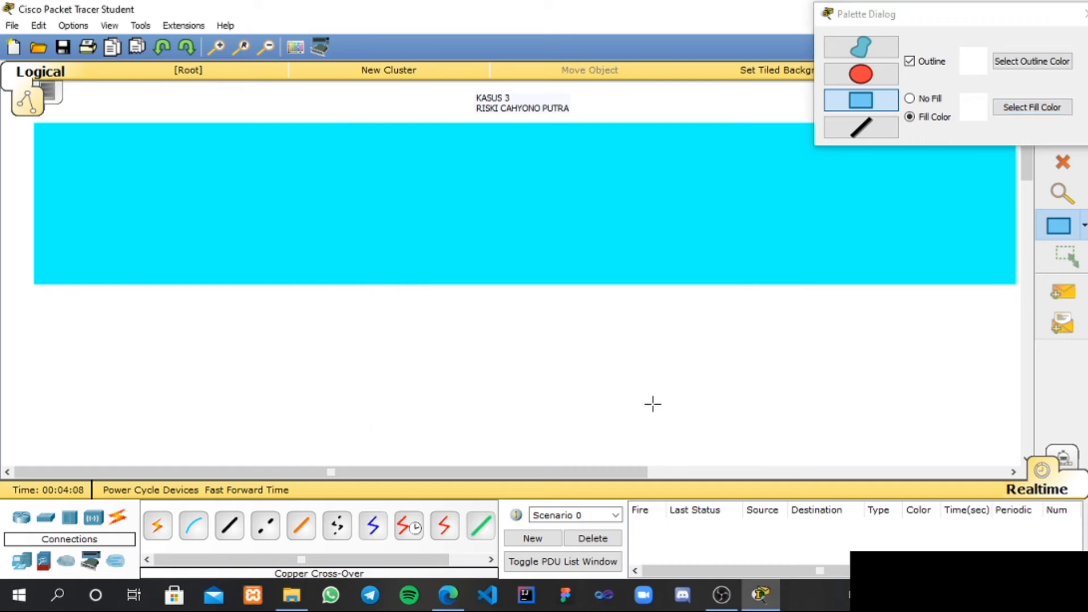
Draw a yellow-filled rectangle of similar width just below the cyan one, leaving a narrow gap, and close the drawing palette
{"action": "left_click", "coordinate": [1034, 108]}
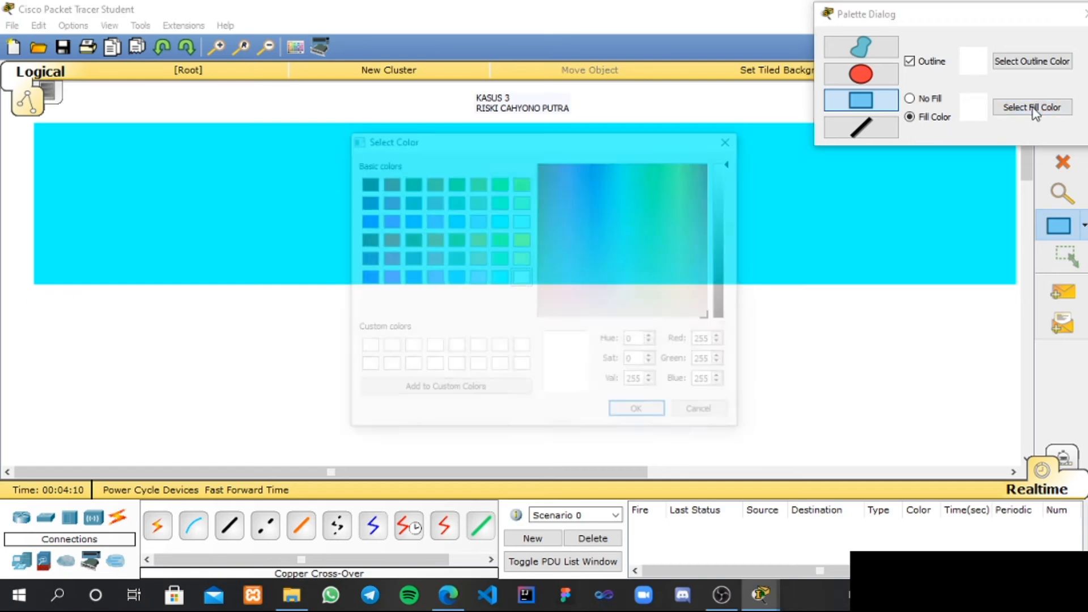
{"action": "left_click", "coordinate": [523, 240]}
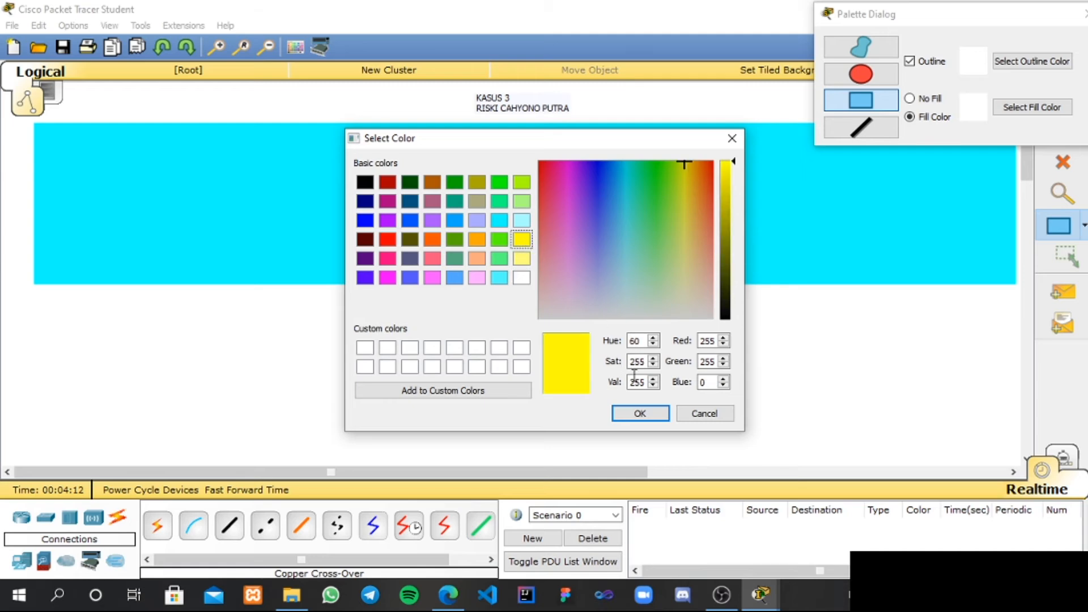
{"action": "left_click", "coordinate": [640, 413]}
{"action": "left_click_drag", "start_coordinate": [37, 300], "coordinate": [1016, 471]}
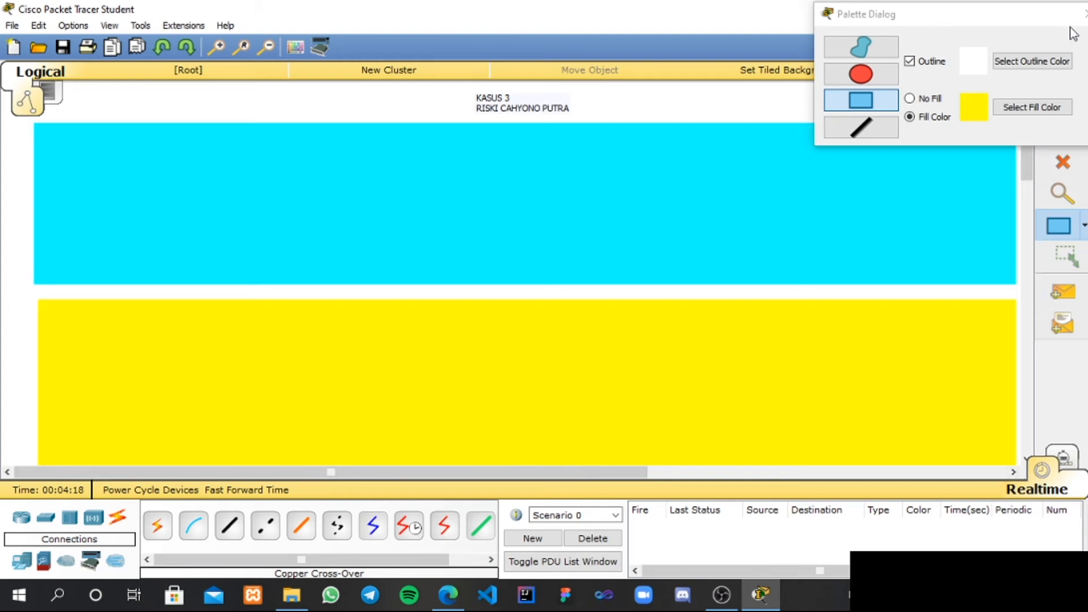
{"action": "left_click", "coordinate": [1085, 14]}
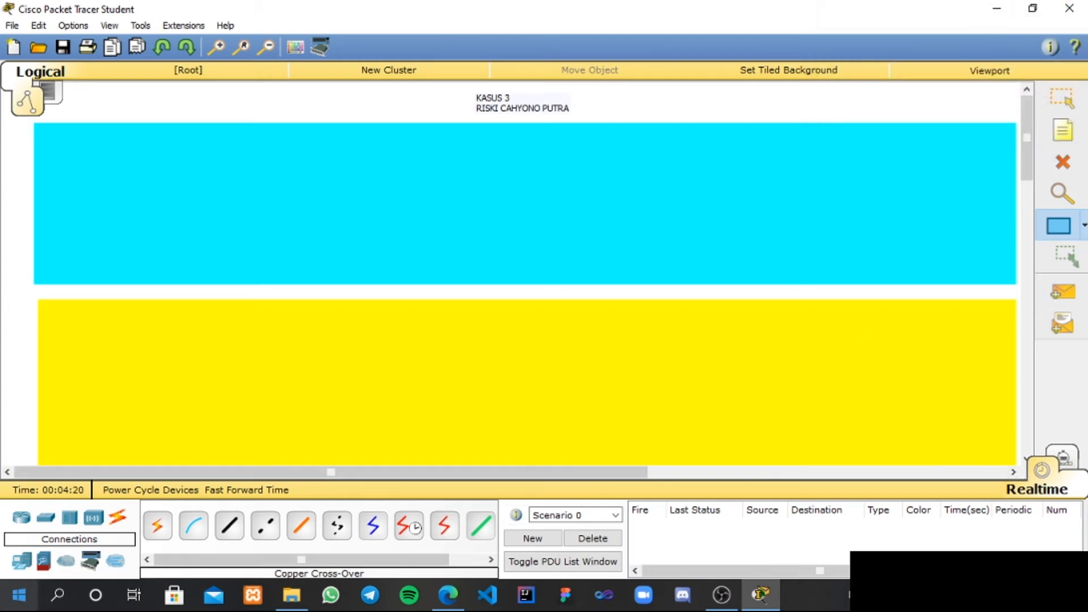
Place two 2960 switches side by side, well apart, on the gap between the cyan and yellow rectangles
{"action": "left_click", "coordinate": [46, 518]}
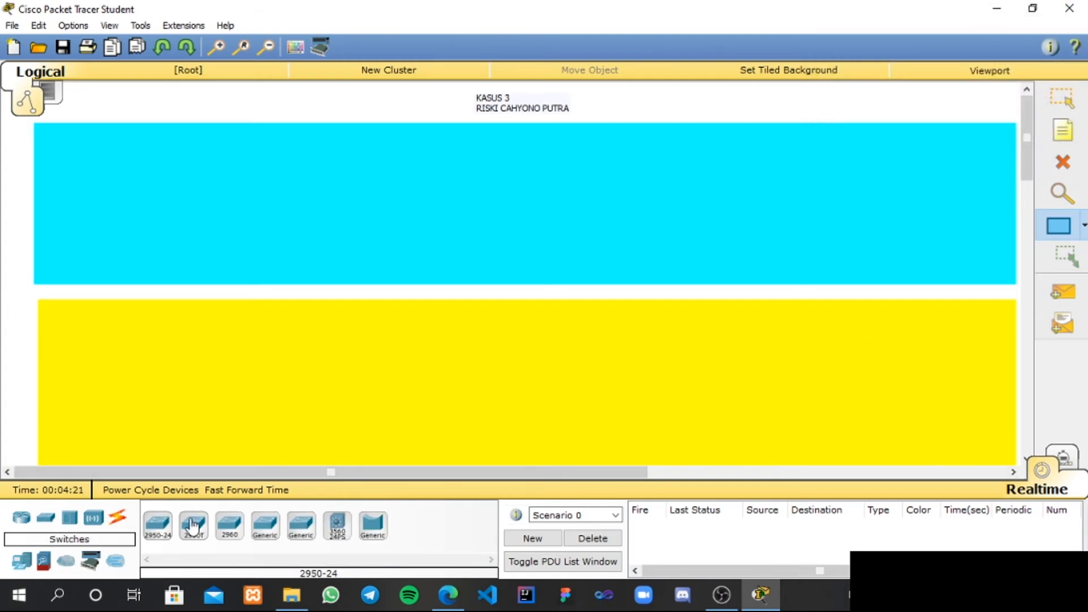
{"action": "left_click", "coordinate": [221, 529]}
{"action": "left_click", "coordinate": [311, 287]}
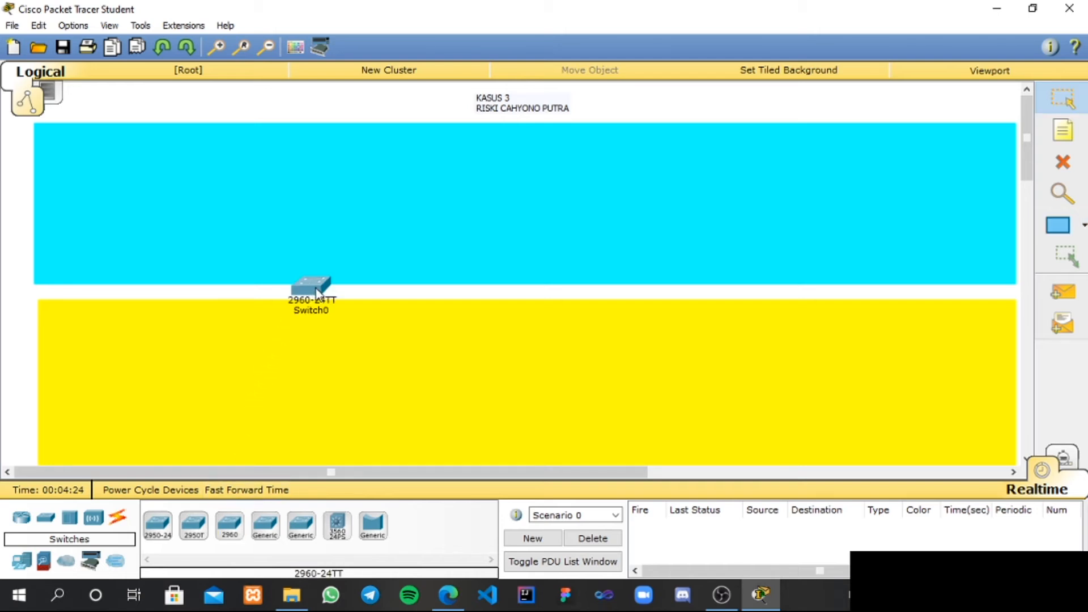
{"action": "left_click", "coordinate": [230, 528]}
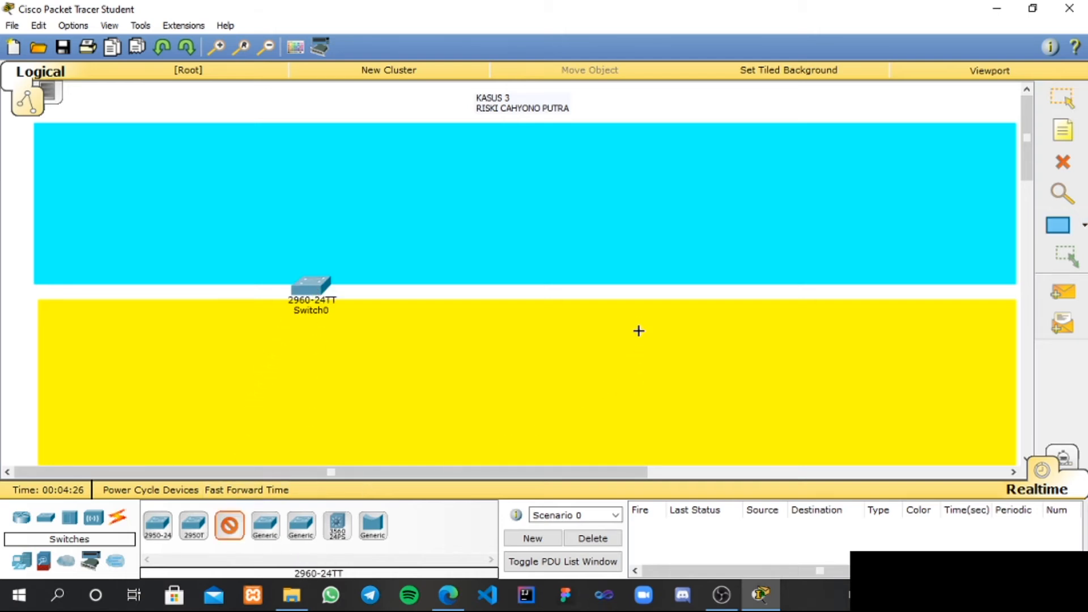
{"action": "left_click", "coordinate": [660, 294]}
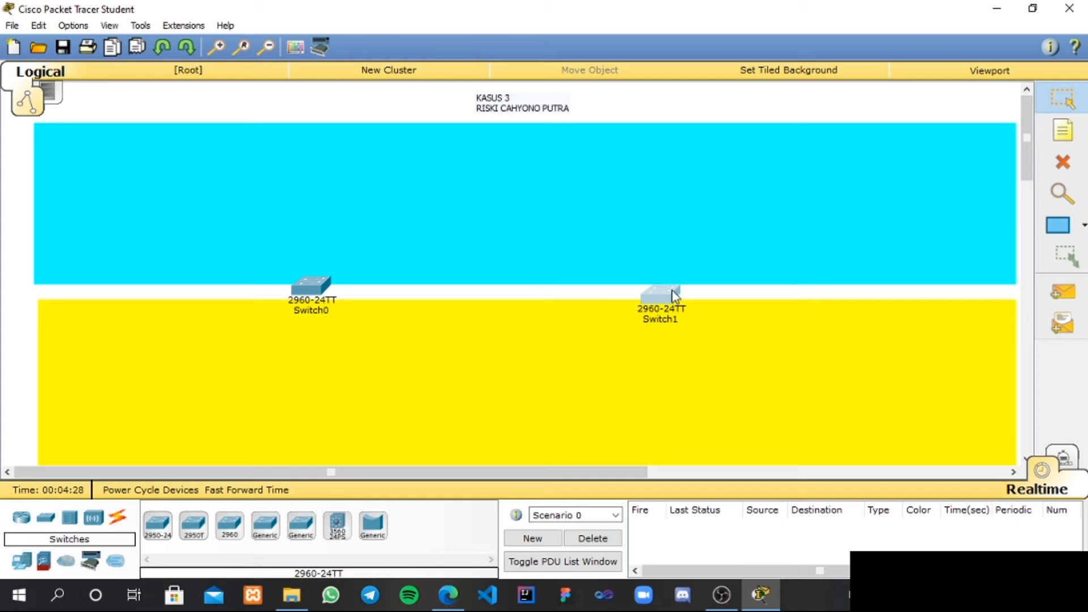
{"action": "left_click_drag", "start_coordinate": [671, 291], "coordinate": [671, 287]}
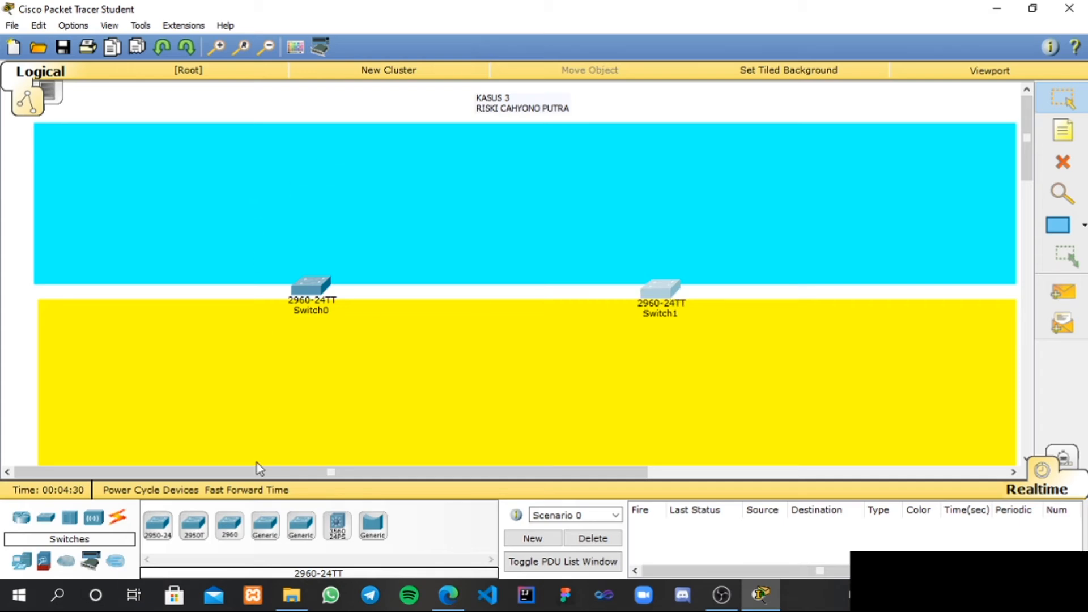
Place a generic PC named PC1 in the cyan area's upper-left corner and a second PC above Switch1
{"action": "left_click", "coordinate": [20, 569]}
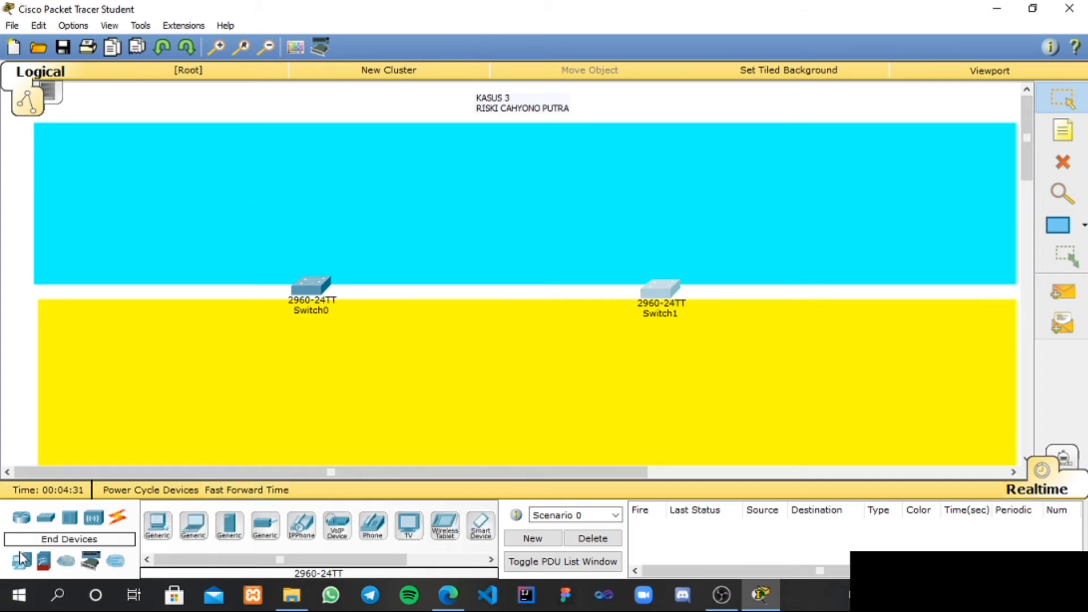
{"action": "left_click", "coordinate": [157, 524]}
{"action": "left_click", "coordinate": [89, 136]}
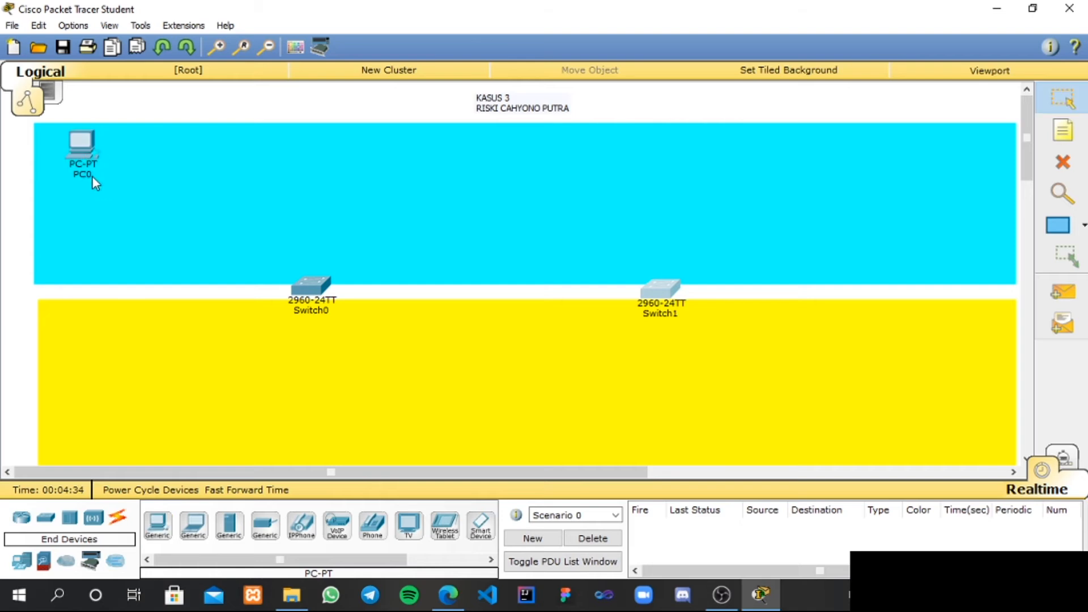
{"action": "left_click", "coordinate": [93, 177]}
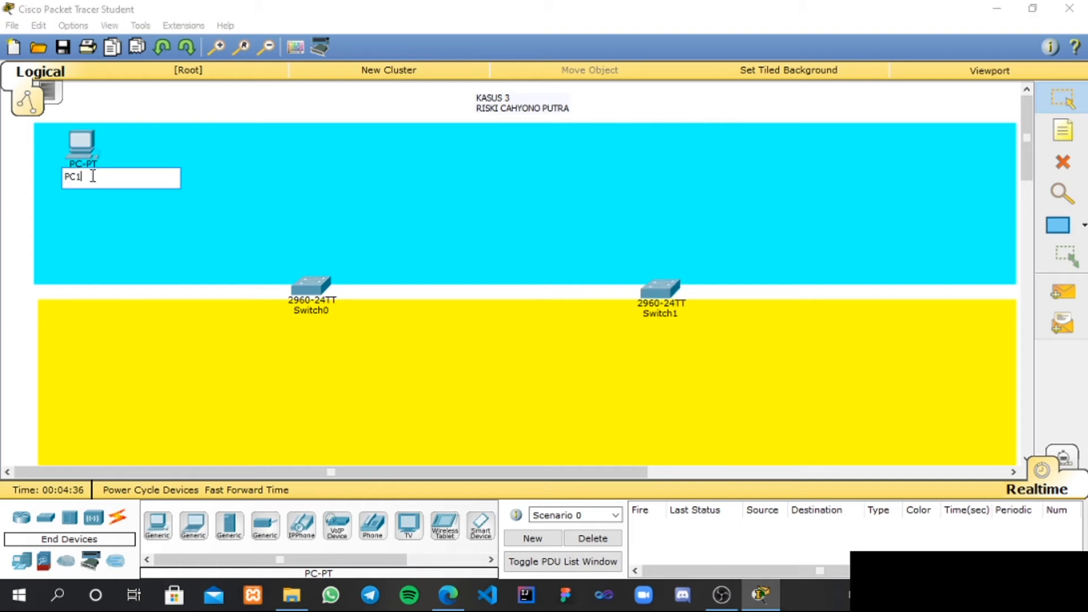
{"action": "left_click", "coordinate": [158, 525]}
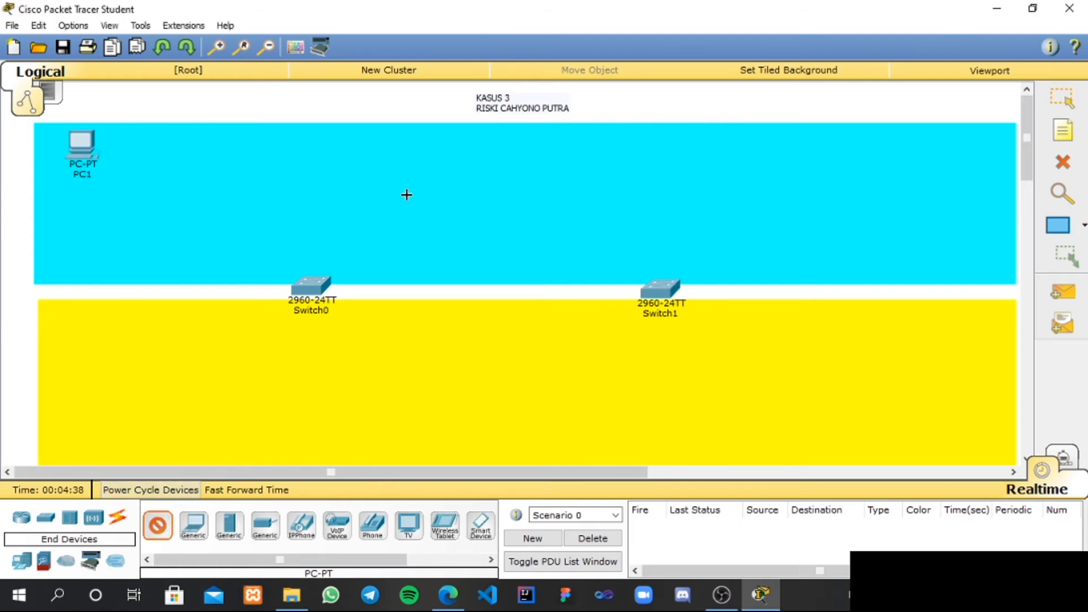
{"action": "left_click", "coordinate": [606, 142]}
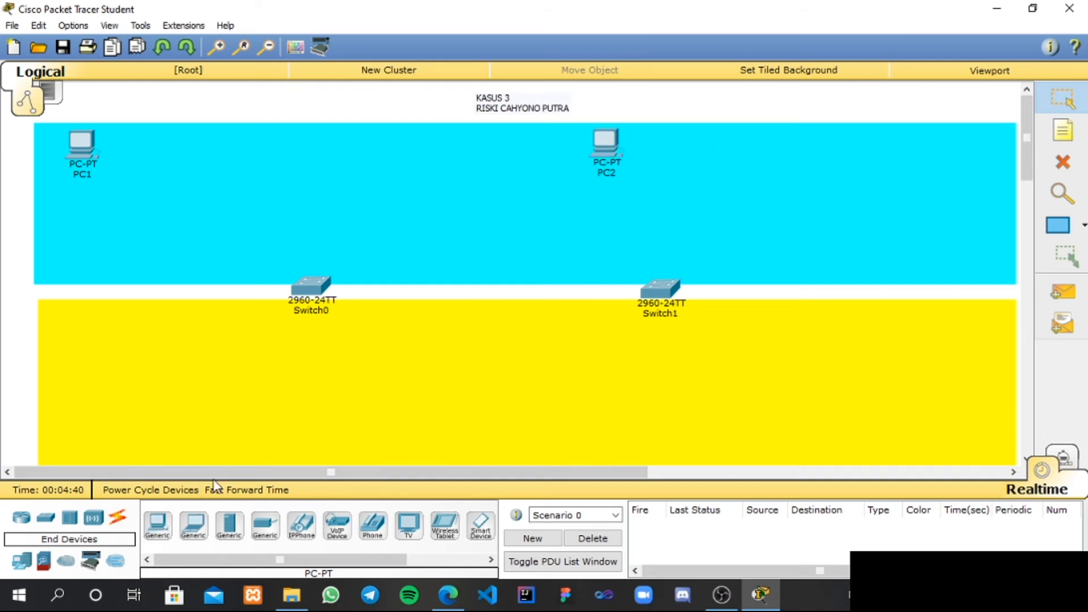
Place a generic laptop named Laptop1 beside PC1 and a second laptop beside PC2 in the cyan area
{"action": "left_click", "coordinate": [274, 142]}
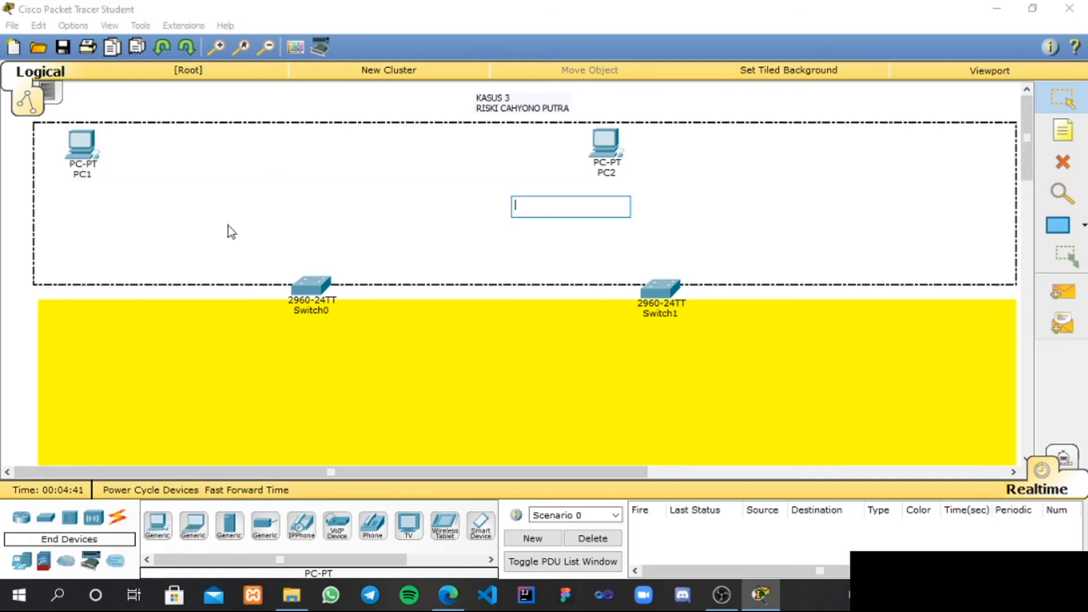
{"action": "left_click", "coordinate": [194, 538]}
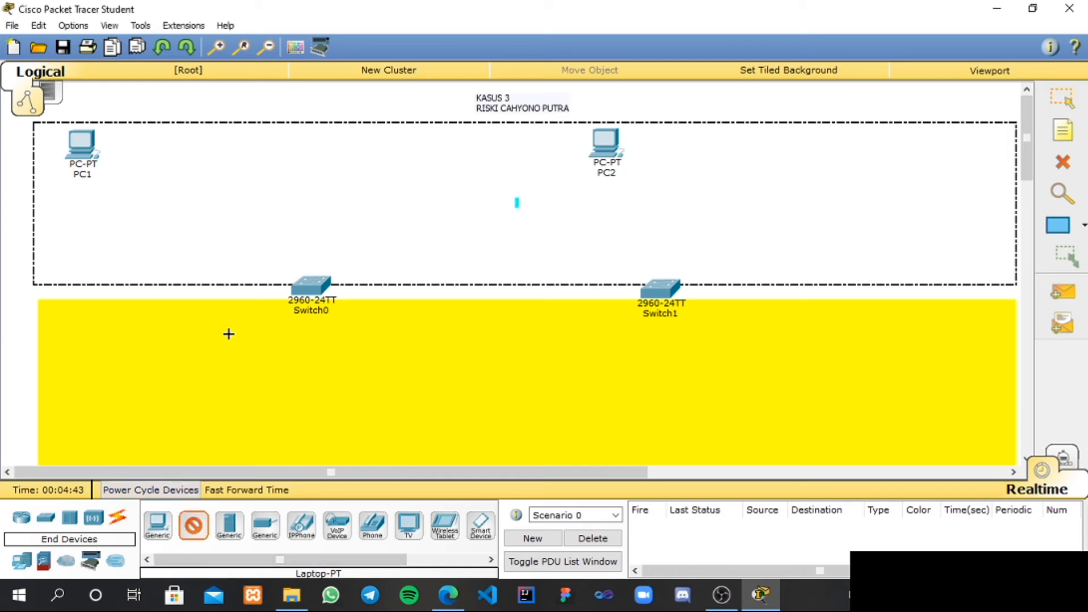
{"action": "left_click", "coordinate": [254, 149]}
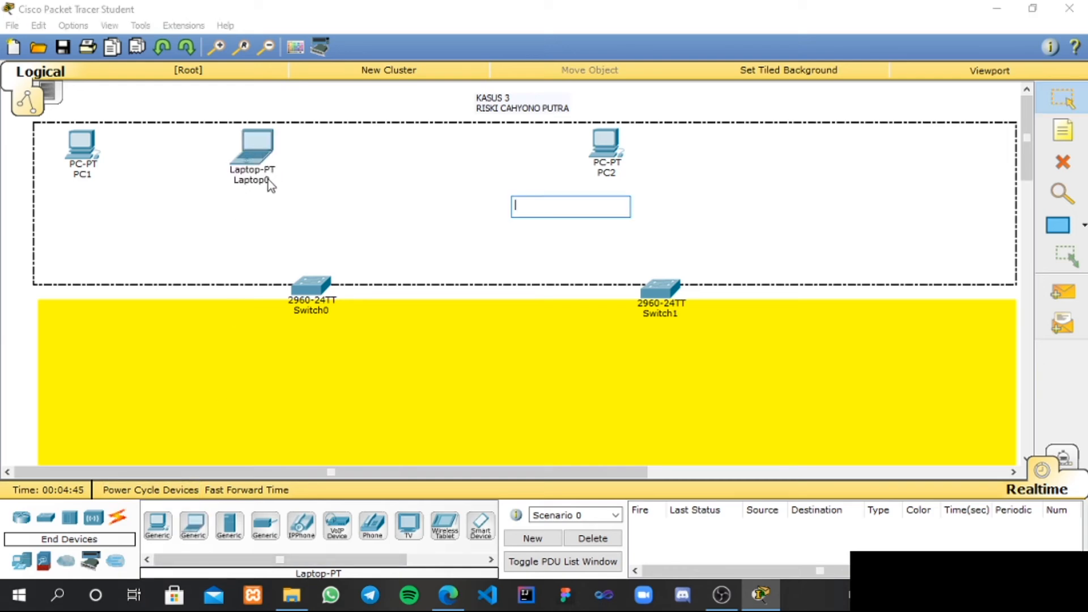
{"action": "left_click", "coordinate": [269, 180]}
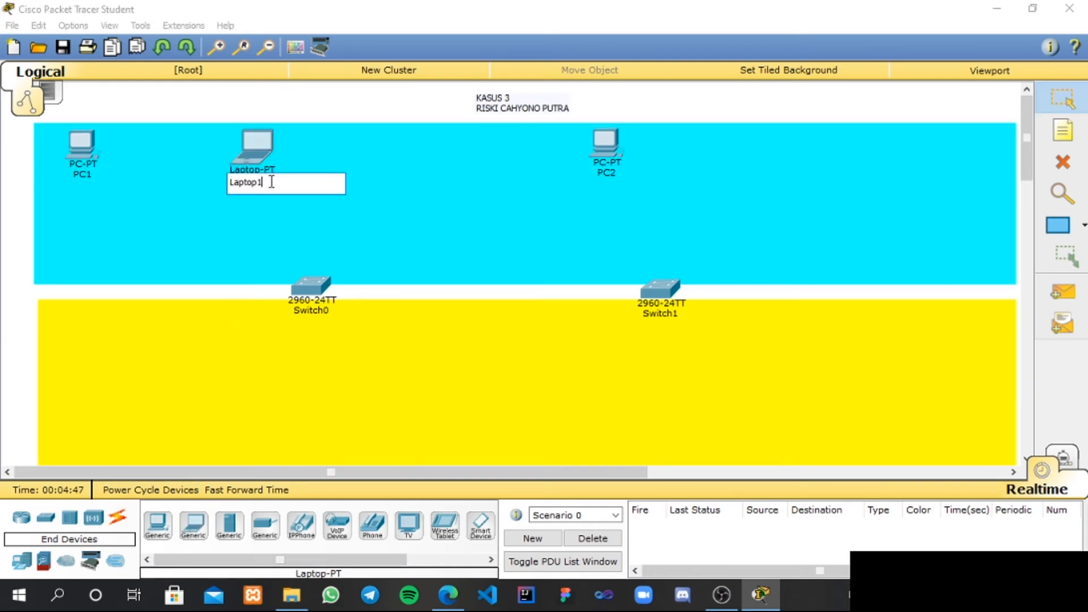
{"action": "left_click", "coordinate": [196, 533]}
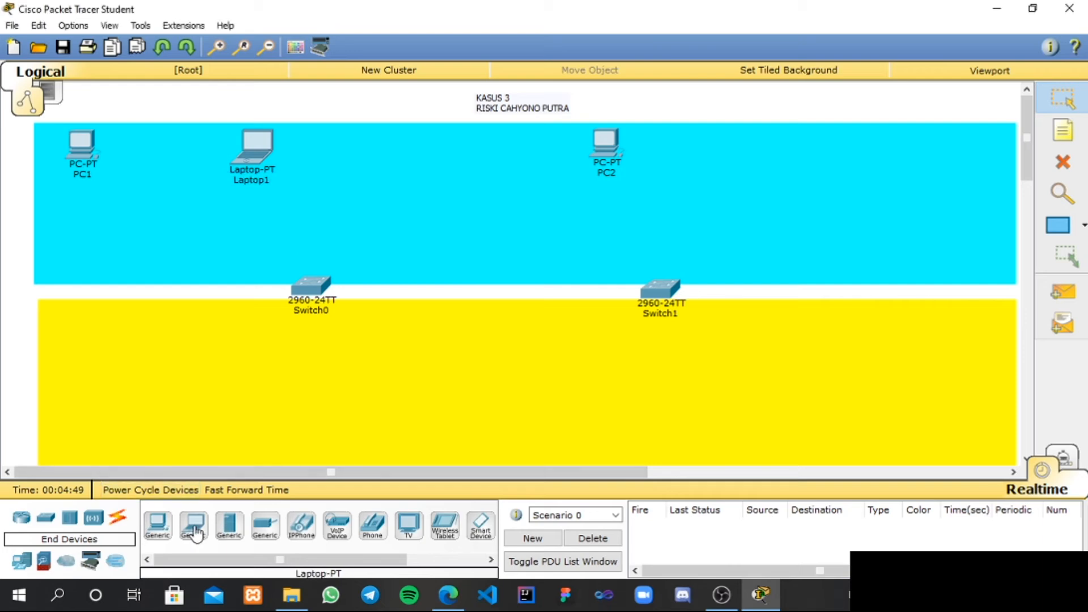
{"action": "left_click", "coordinate": [825, 145]}
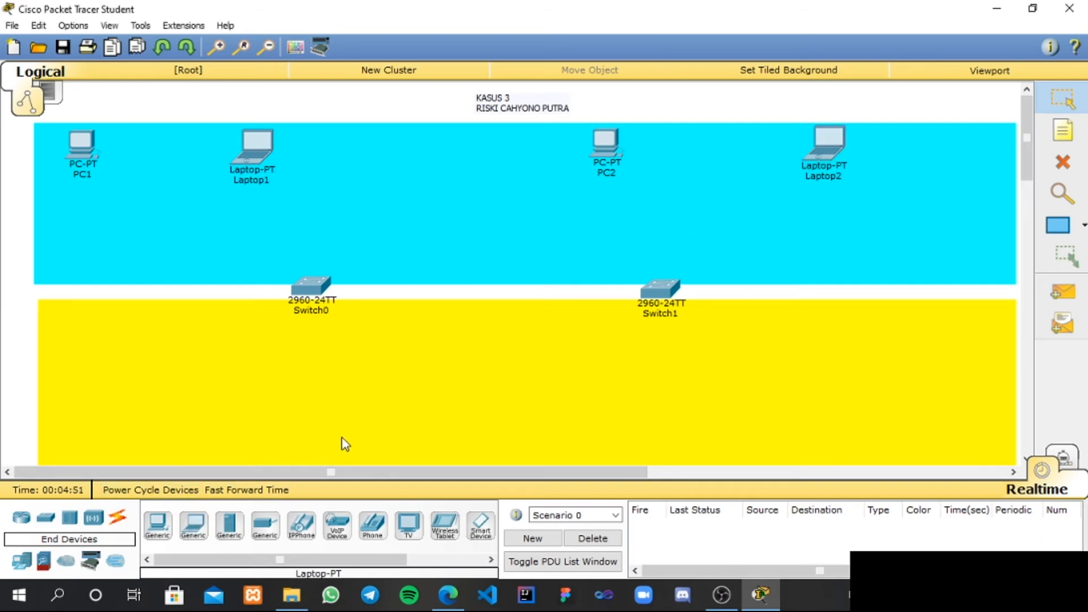
Place a PC, a laptop, another PC and another laptop in a row along the lower part of the yellow area
{"action": "left_click", "coordinate": [159, 516]}
{"action": "left_click", "coordinate": [72, 417]}
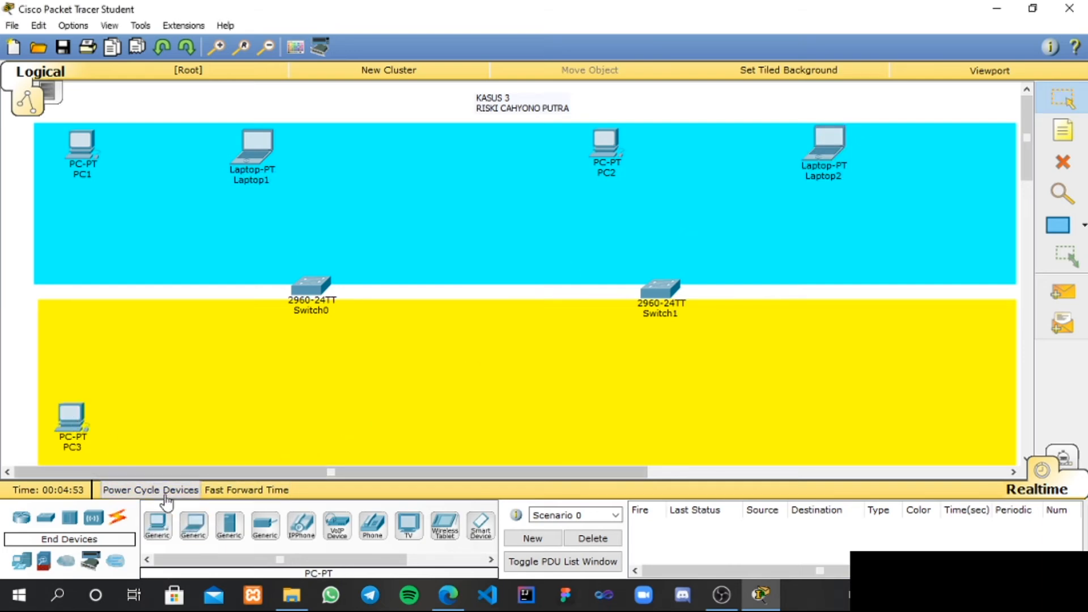
{"action": "left_click", "coordinate": [195, 526]}
{"action": "left_click", "coordinate": [332, 414]}
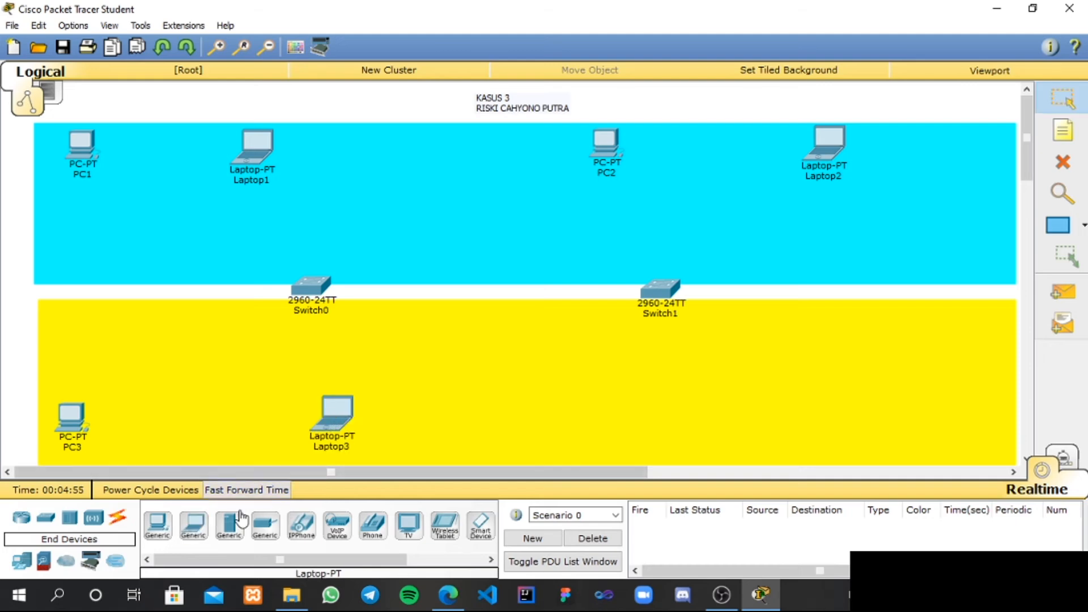
{"action": "left_click", "coordinate": [170, 527]}
{"action": "left_click", "coordinate": [620, 414]}
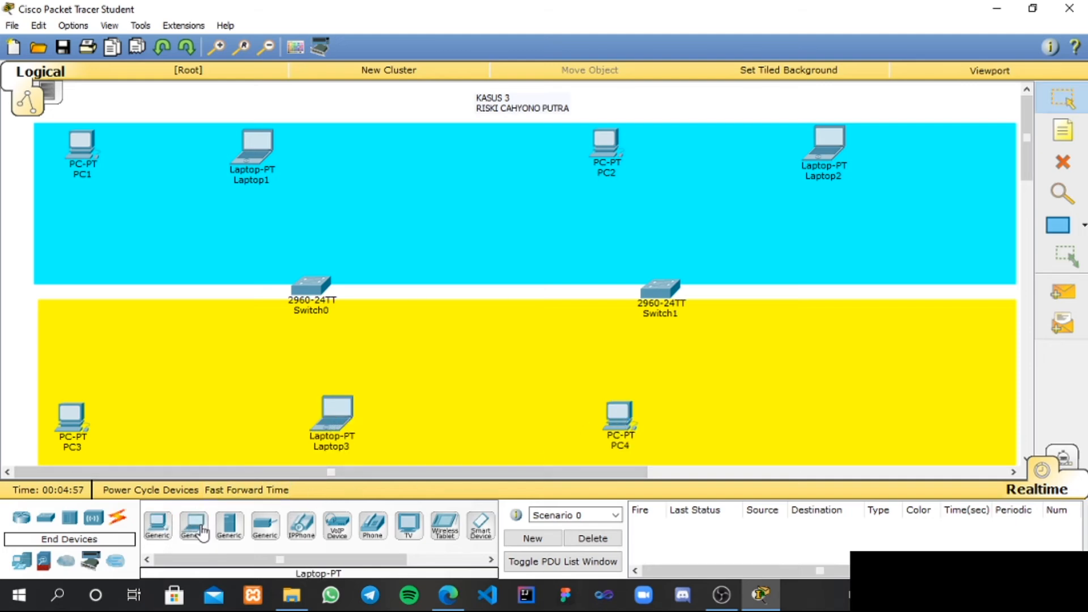
{"action": "left_click", "coordinate": [195, 527]}
{"action": "left_click", "coordinate": [798, 426]}
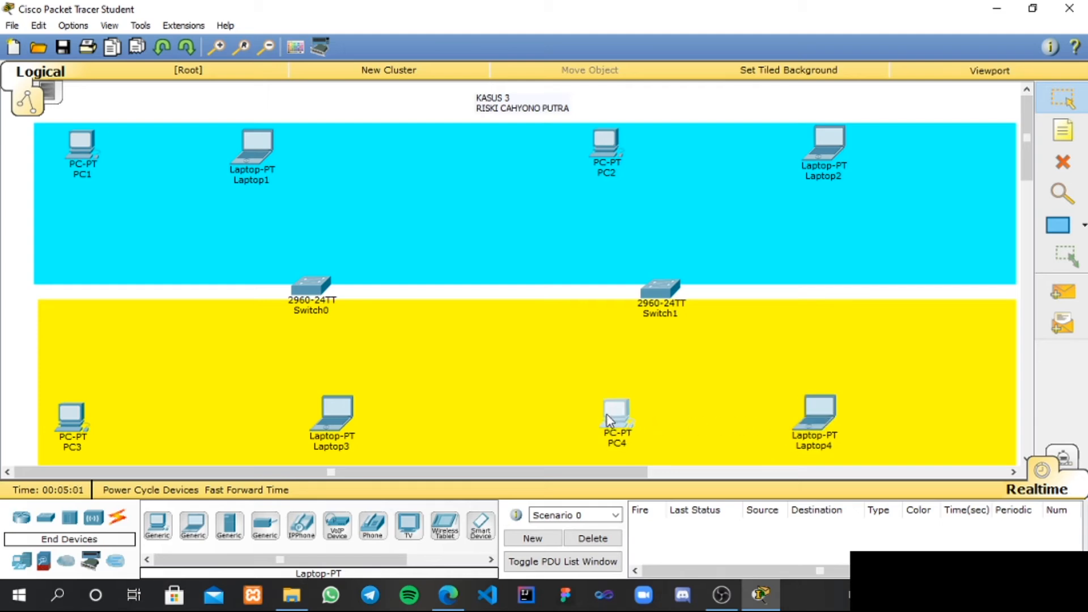
Add a two-line text note reading "VLAN 50" and "name finance" in the lower middle of the cyan area
{"action": "key", "text": "Delete"}
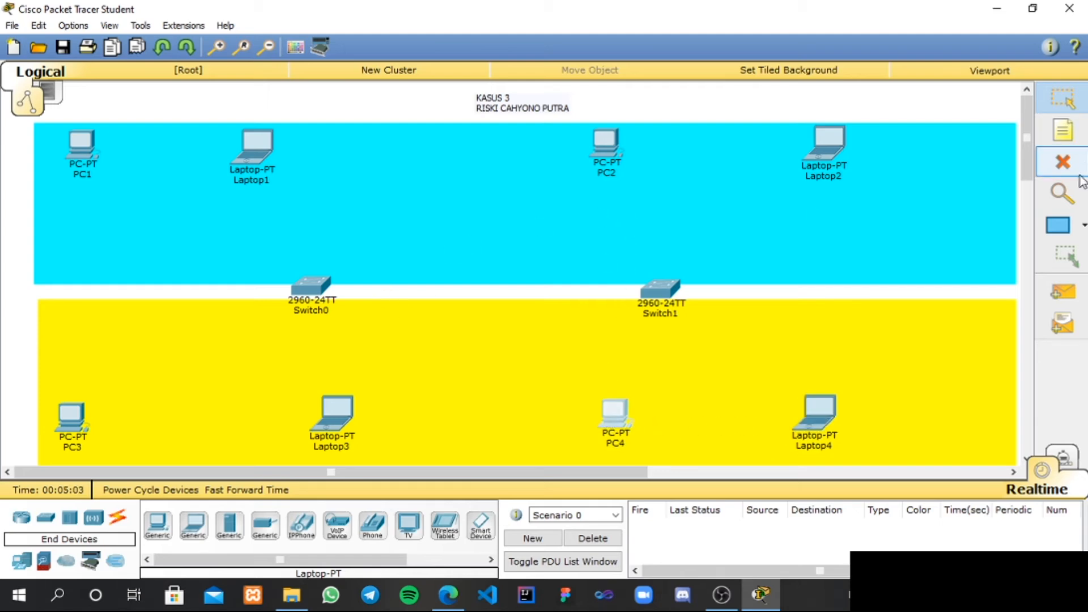
{"action": "left_click", "coordinate": [1064, 131]}
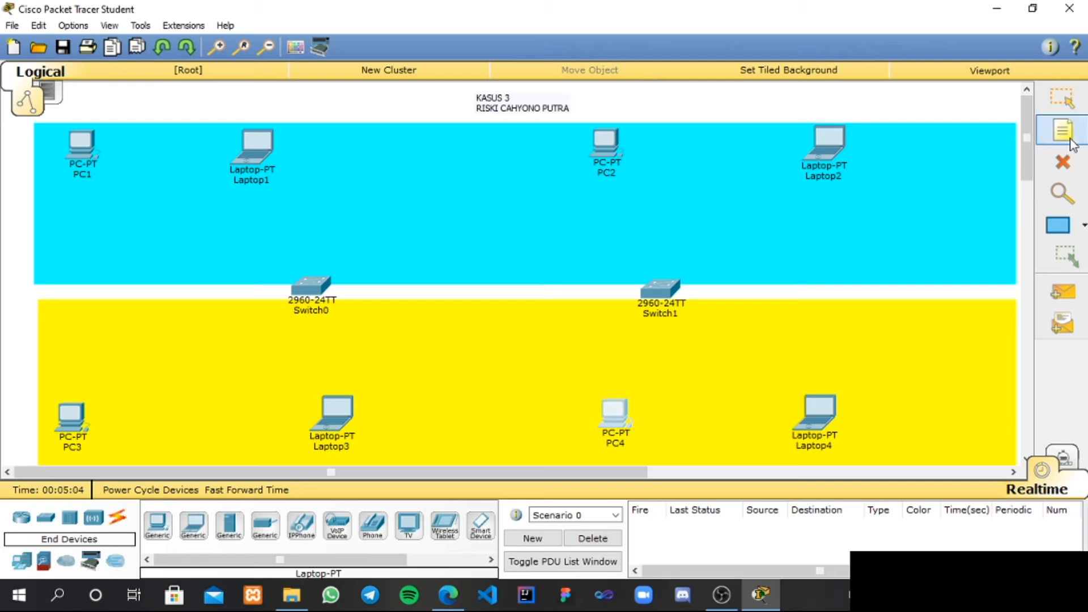
{"action": "left_click", "coordinate": [461, 228]}
{"action": "type", "text": "VLAN"}
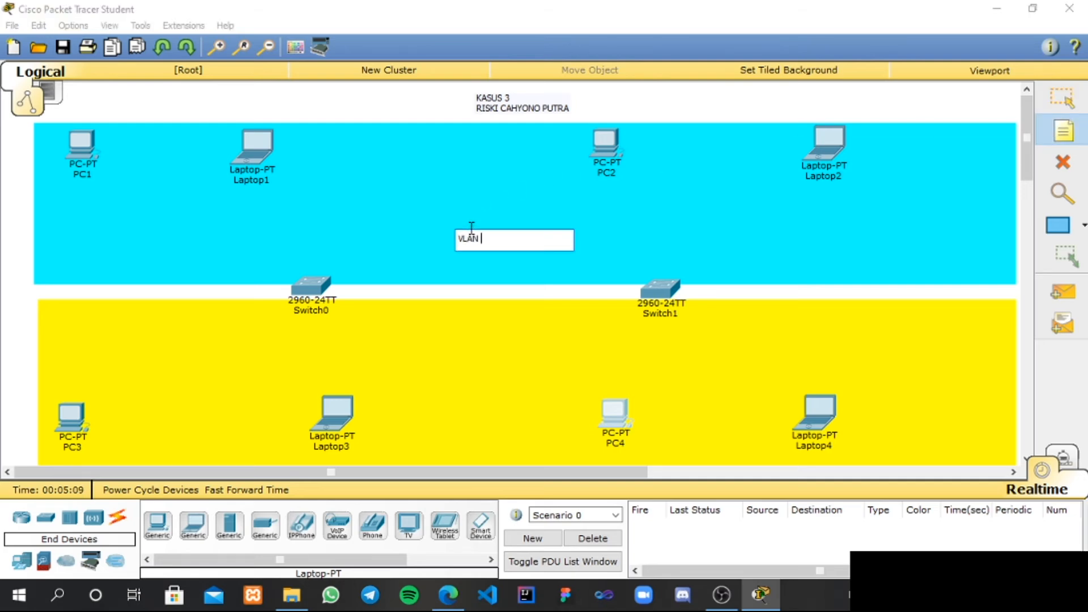
{"action": "type", "text": " 50"}
{"action": "key", "text": "Return"}
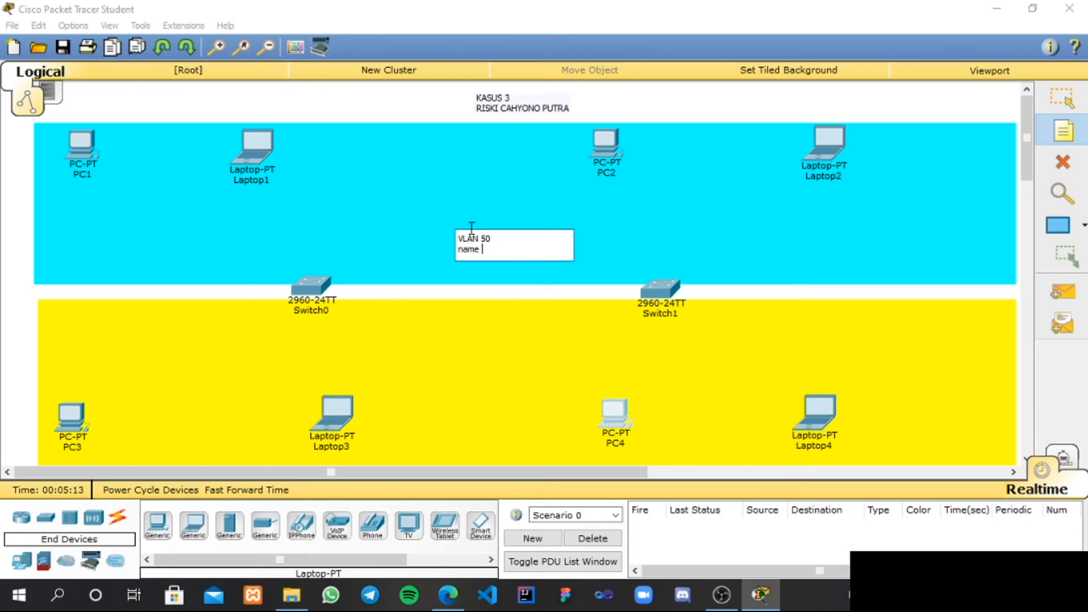
{"action": "type", "text": "name finance"}
Add a two-line text note reading "VLAN 60" and "name hrd" in the upper middle of the yellow area
{"action": "left_click", "coordinate": [459, 317]}
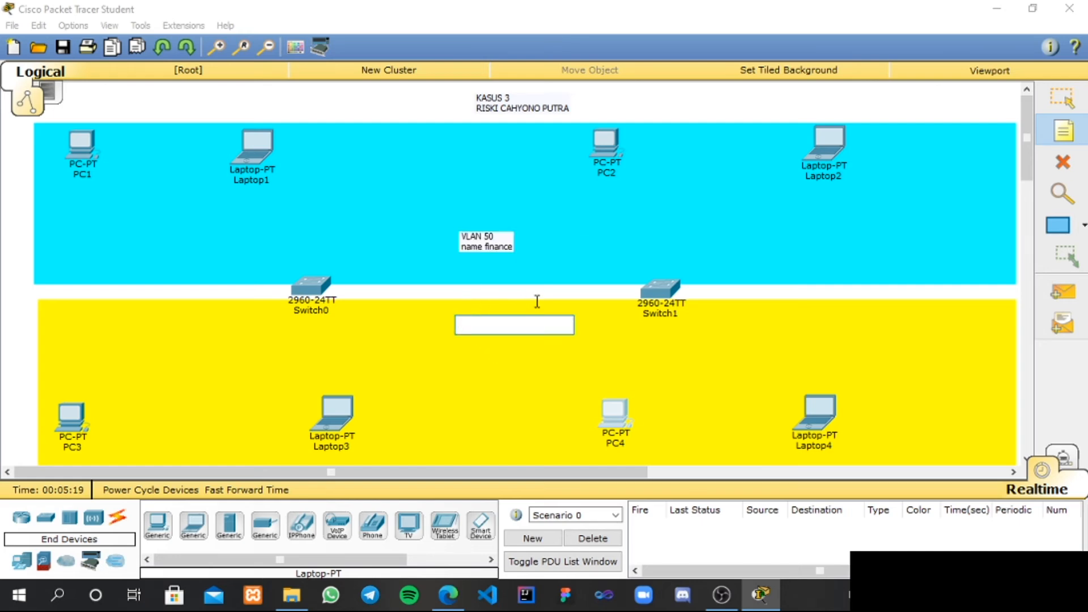
{"action": "type", "text": "C"}
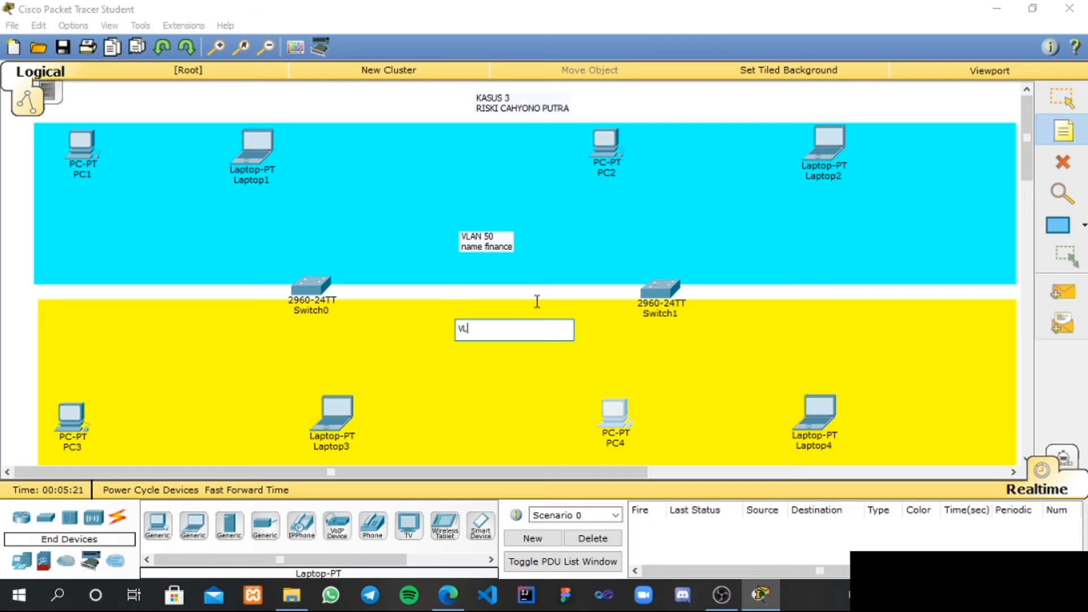
{"action": "type", "text": "LAN 60"}
{"action": "key", "text": "Return"}
{"action": "type", "text": "name hrd"}
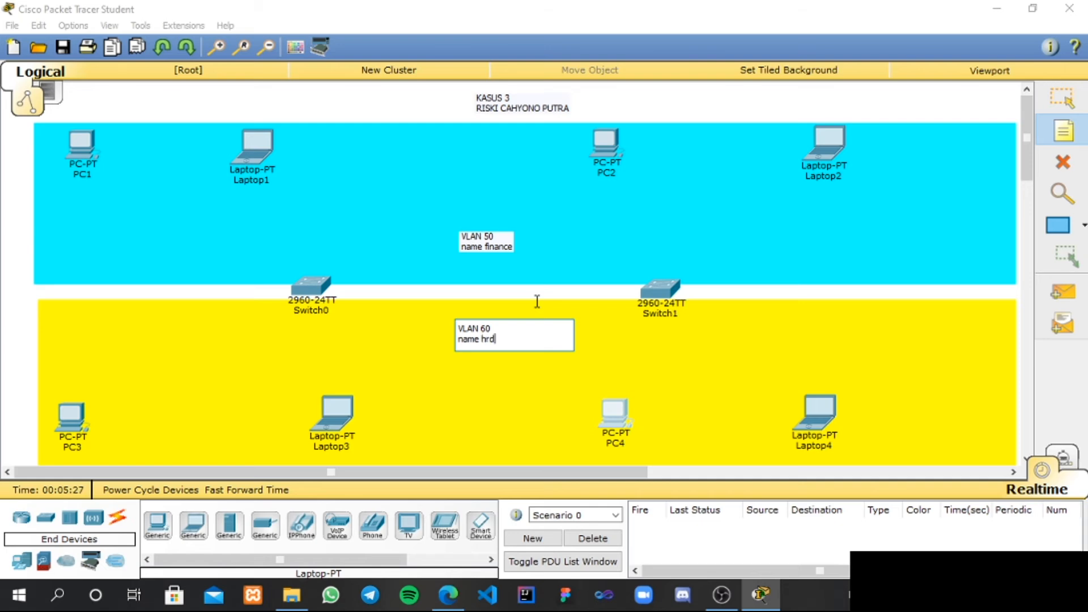
{"action": "left_click", "coordinate": [1085, 104]}
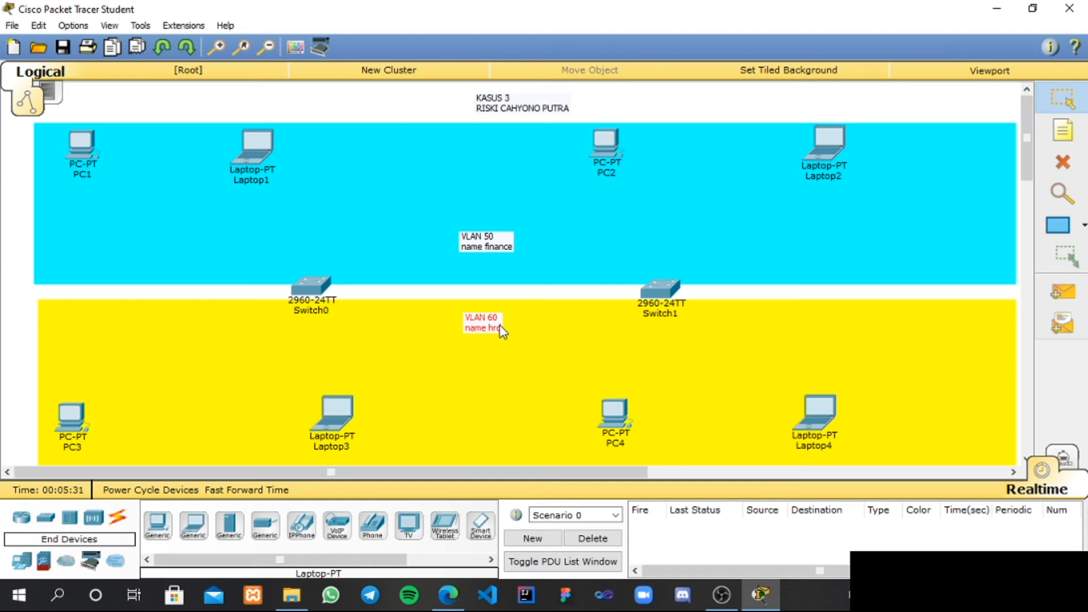
Add address notes below the cyan area's first two devices: 192.168.50.1/24 for PC1 and 192.168.50.2/24 for Laptop1
{"action": "left_click", "coordinate": [1063, 131]}
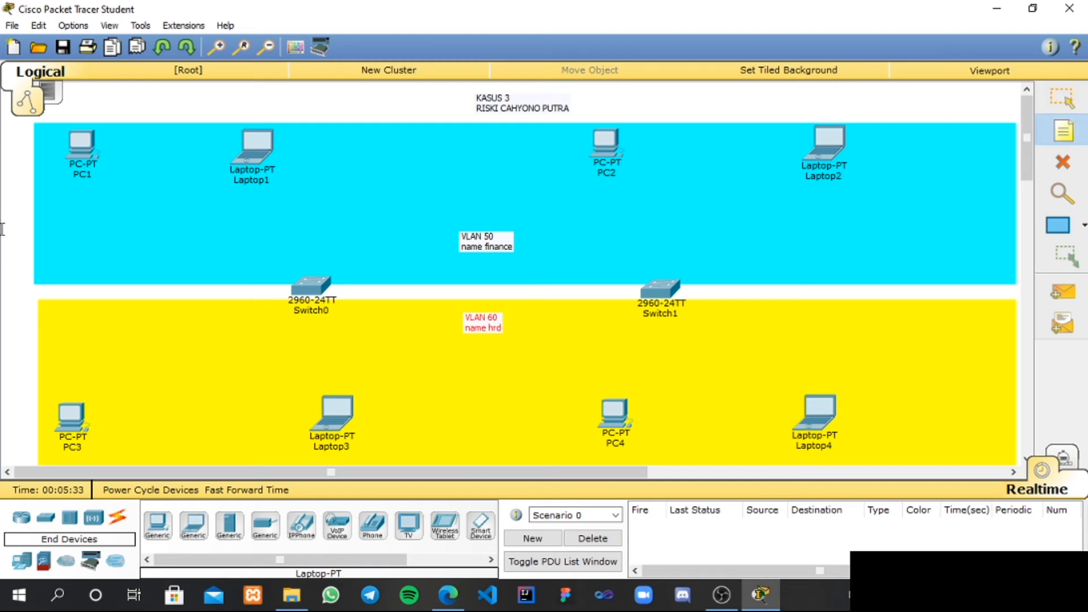
{"action": "left_click", "coordinate": [54, 185]}
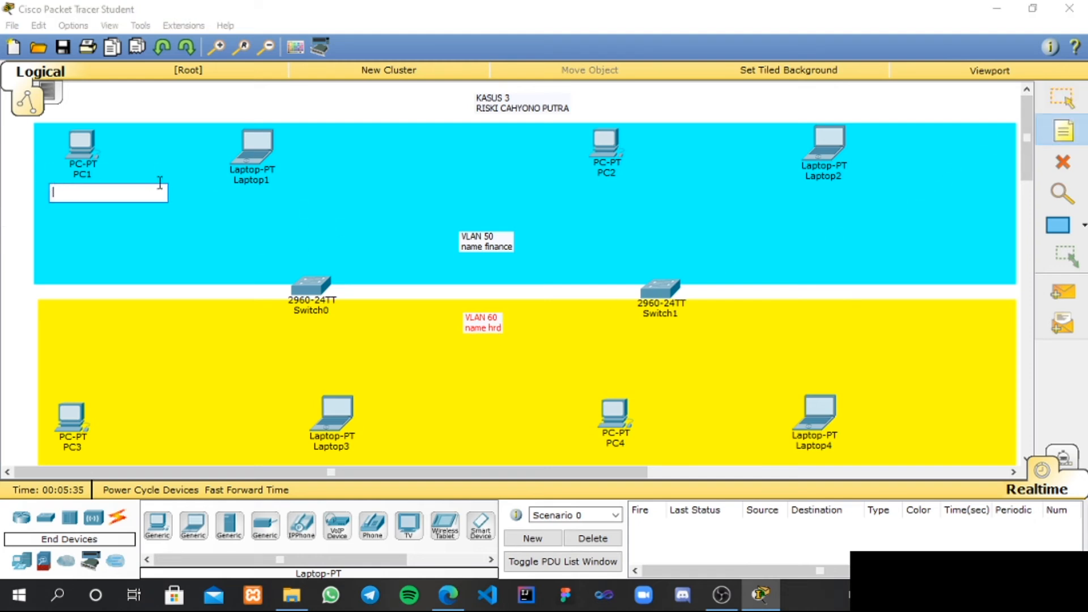
{"action": "type", "text": "192.168.50.1/24"}
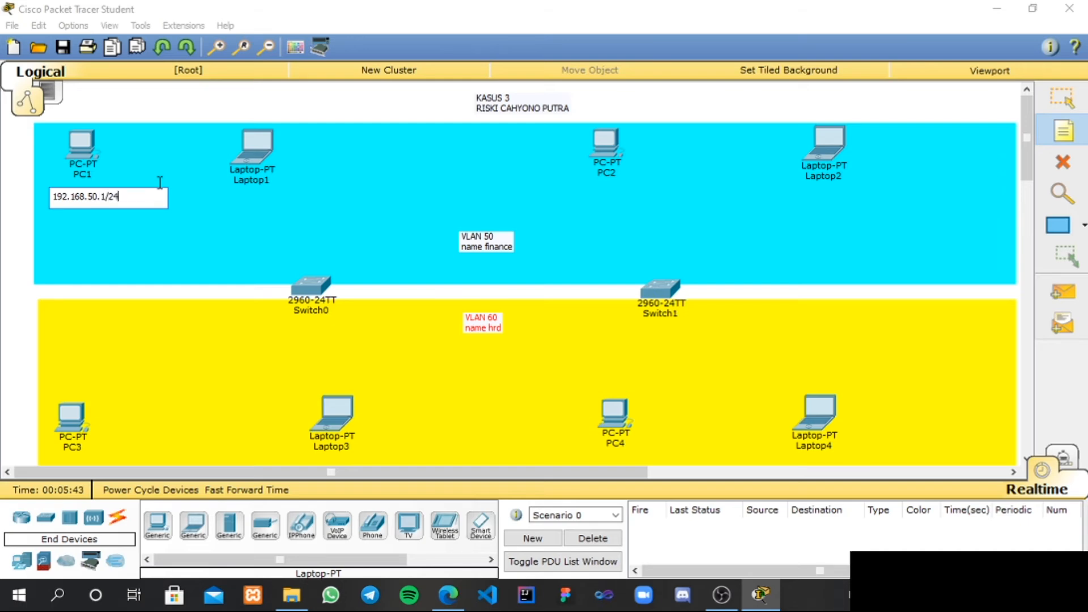
{"action": "key", "text": "ctrl+a"}
{"action": "key", "text": "ctrl+c"}
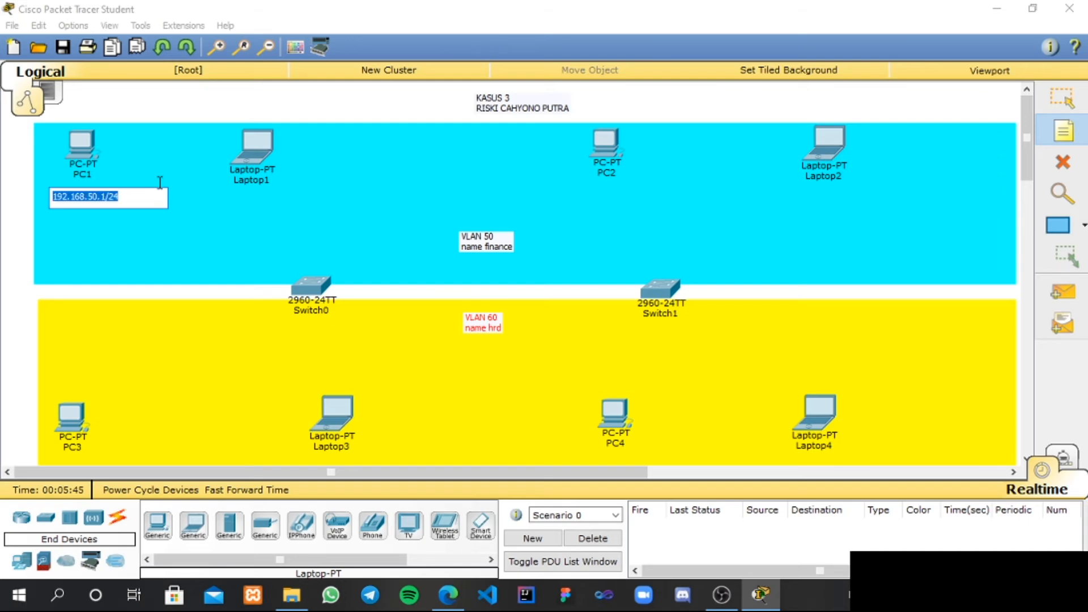
{"action": "left_click", "coordinate": [197, 193]}
{"action": "key", "text": "ctrl+v"}
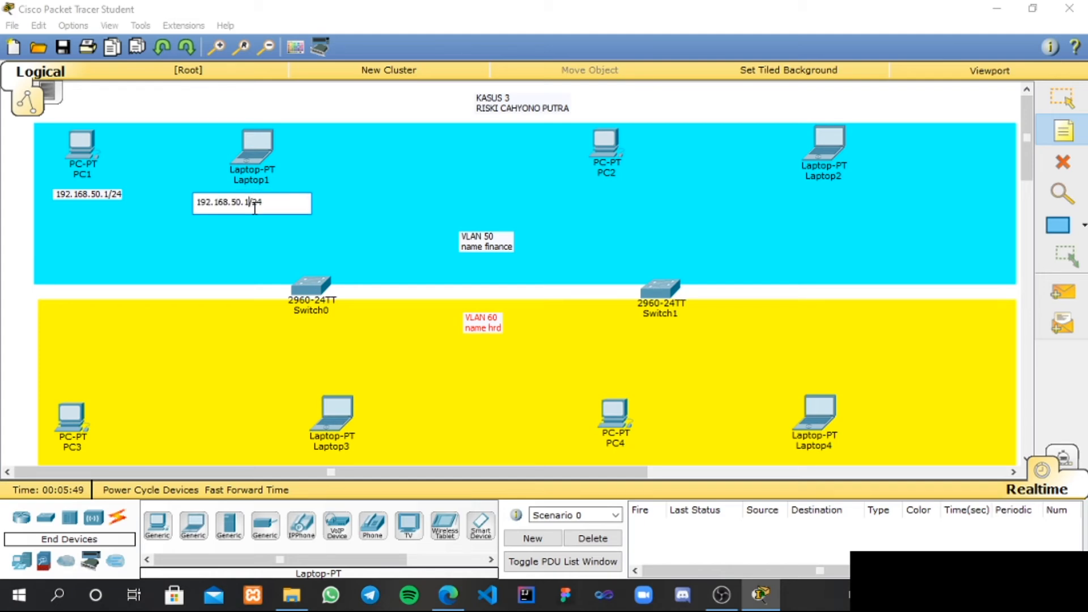
Add the note 192.168.50.3/24 below PC2 and the note 192.168.50.4/24 below Laptop2
{"action": "left_click", "coordinate": [566, 189]}
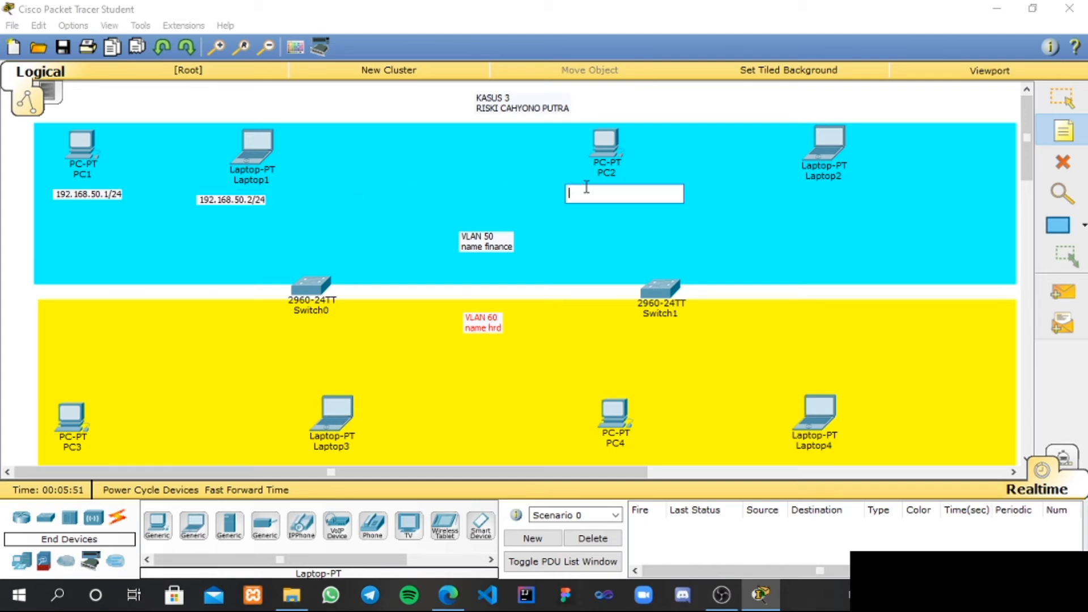
{"action": "key", "text": "ctrl+v"}
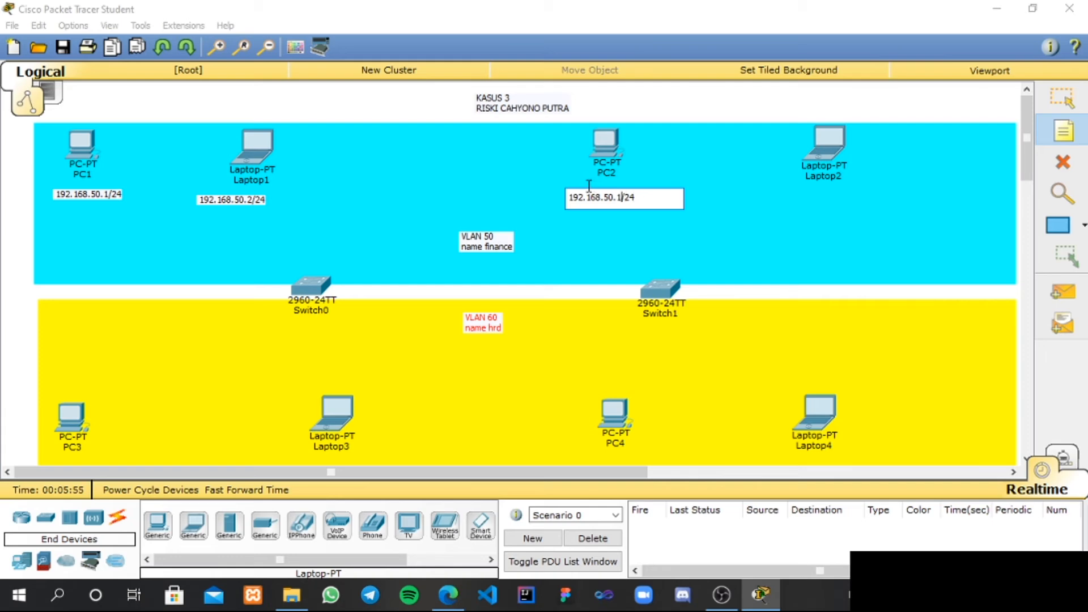
{"action": "left_click", "coordinate": [790, 192]}
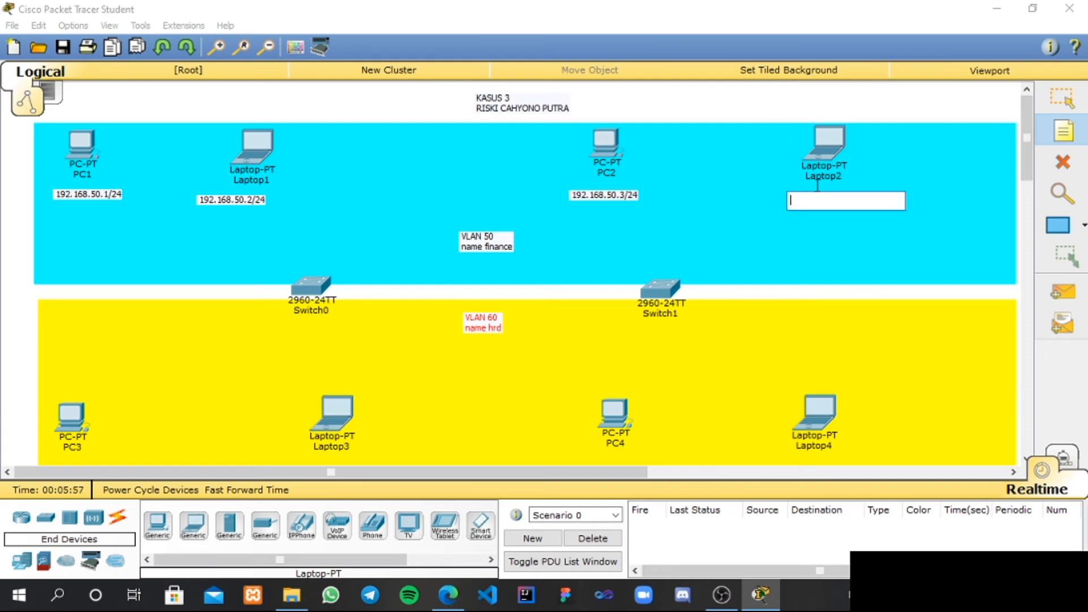
{"action": "key", "text": "ctrl+v"}
{"action": "key", "text": "Left"}
{"action": "key", "text": "Left"}
{"action": "key", "text": "Left"}
{"action": "key", "text": "BackSpace"}
{"action": "type", "text": "4"}
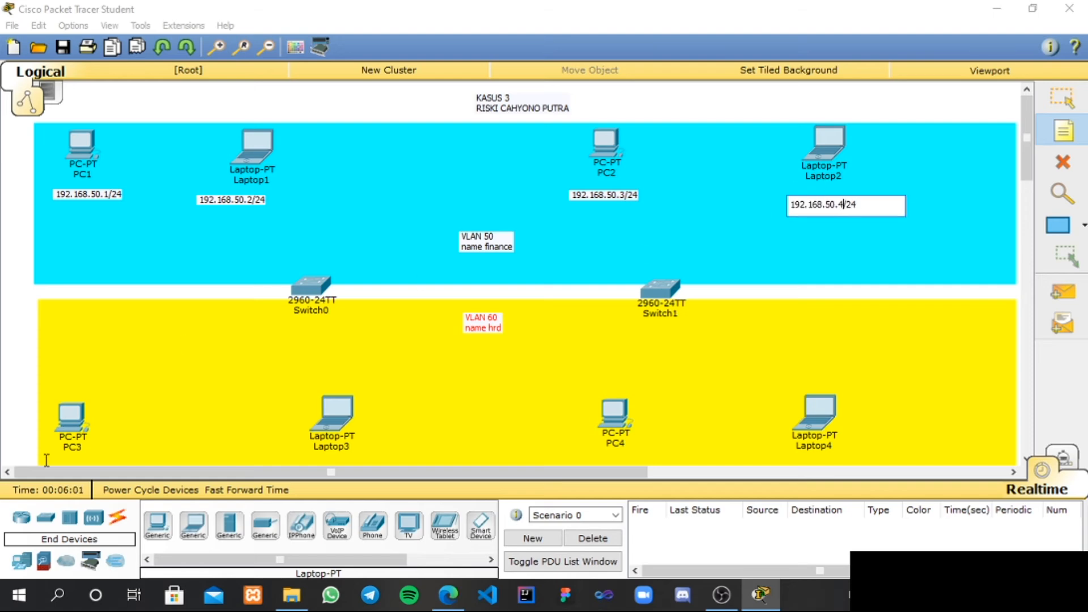
Add the note 192.168.60.1/24 below PC3 in the yellow area and copy its text for reuse
{"action": "left_click", "coordinate": [51, 441]}
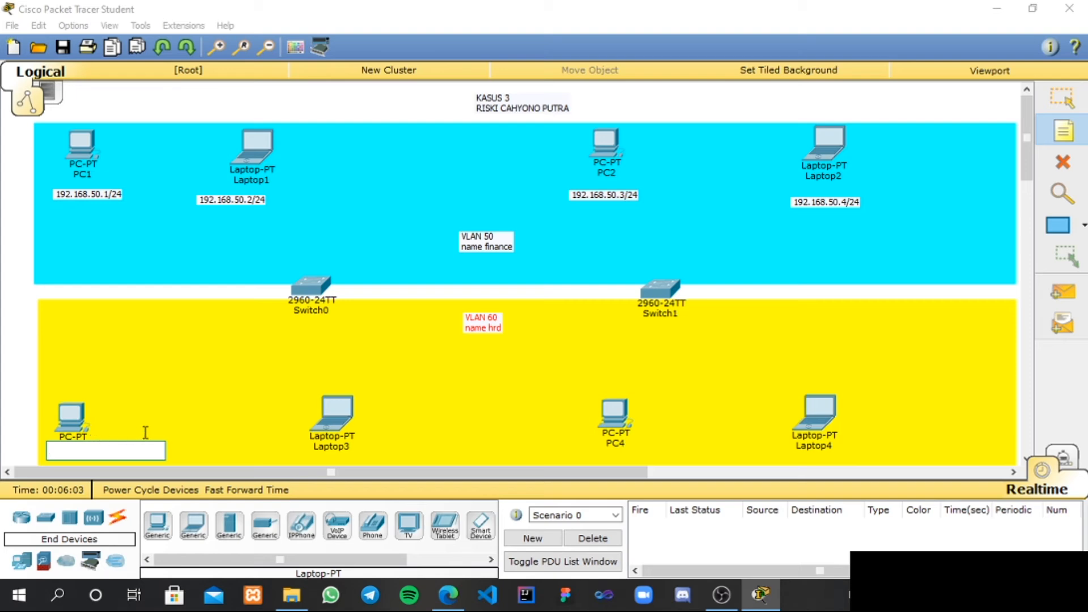
{"action": "key", "text": "ctrl+v"}
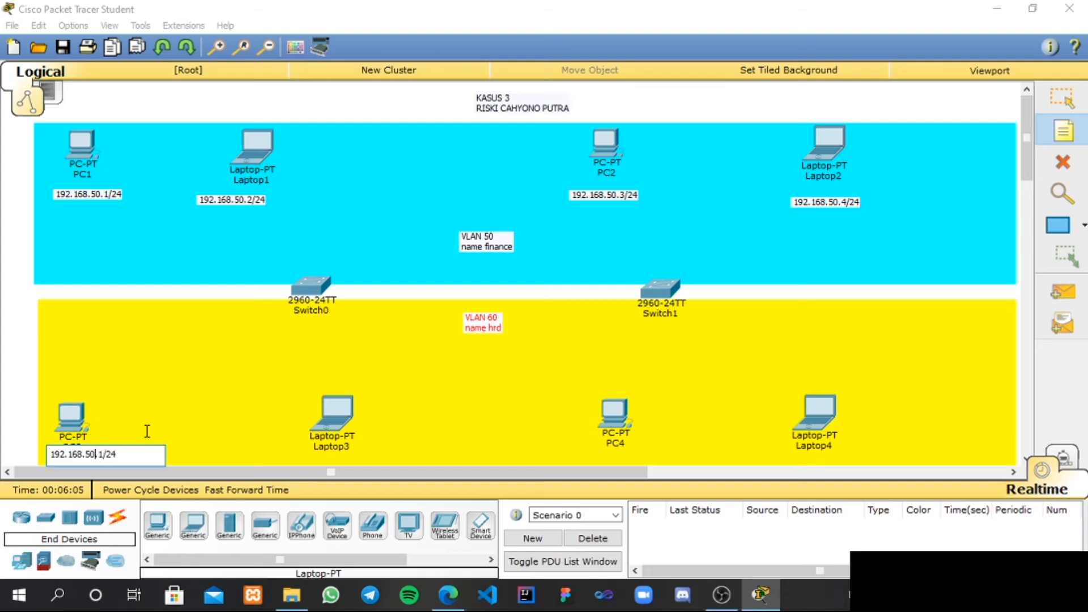
{"action": "key", "text": "Left"}
{"action": "key", "text": "Left"}
{"action": "key", "text": "Left"}
{"action": "key", "text": "Left"}
{"action": "key", "text": "Left"}
{"action": "key", "text": "Left"}
{"action": "key", "text": "BackSpace"}
{"action": "type", "text": "6"}
{"action": "key", "text": "ctrl+a"}
{"action": "key", "text": "ctrl+c"}
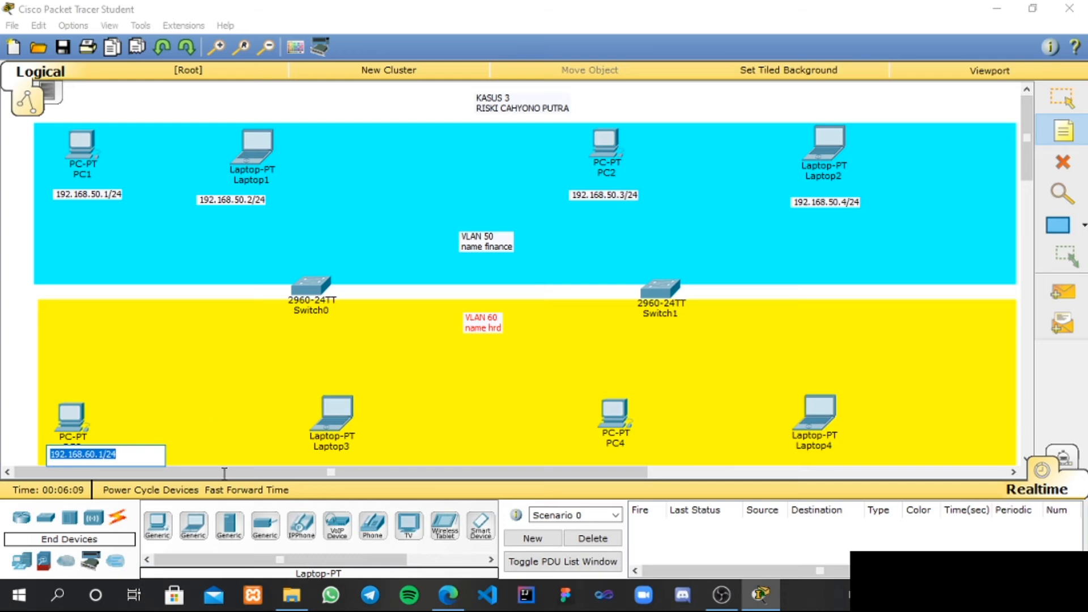
Add the note 192.168.60.2/24 below Laptop3, reusing the copied address
{"action": "left_click", "coordinate": [366, 443]}
{"action": "key", "text": "ctrl+v"}
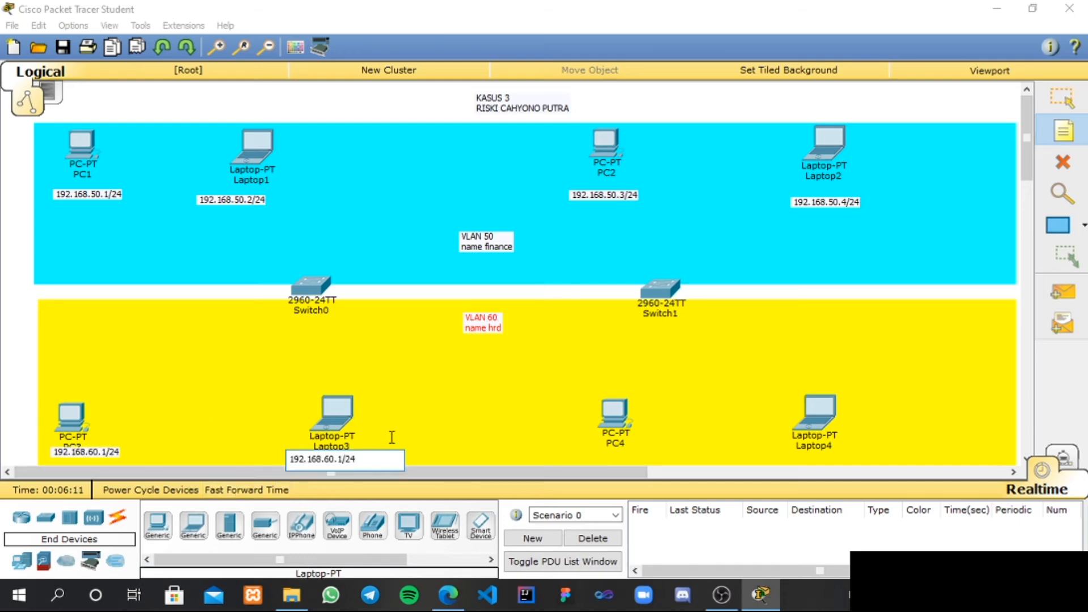
{"action": "key", "text": "BackSpace"}
{"action": "type", "text": "2"}
Add the note 192.168.60.3/24 below PC4 and the note 192.168.60.4/24 below Laptop4
{"action": "left_click", "coordinate": [590, 447]}
{"action": "key", "text": "ctrl+v"}
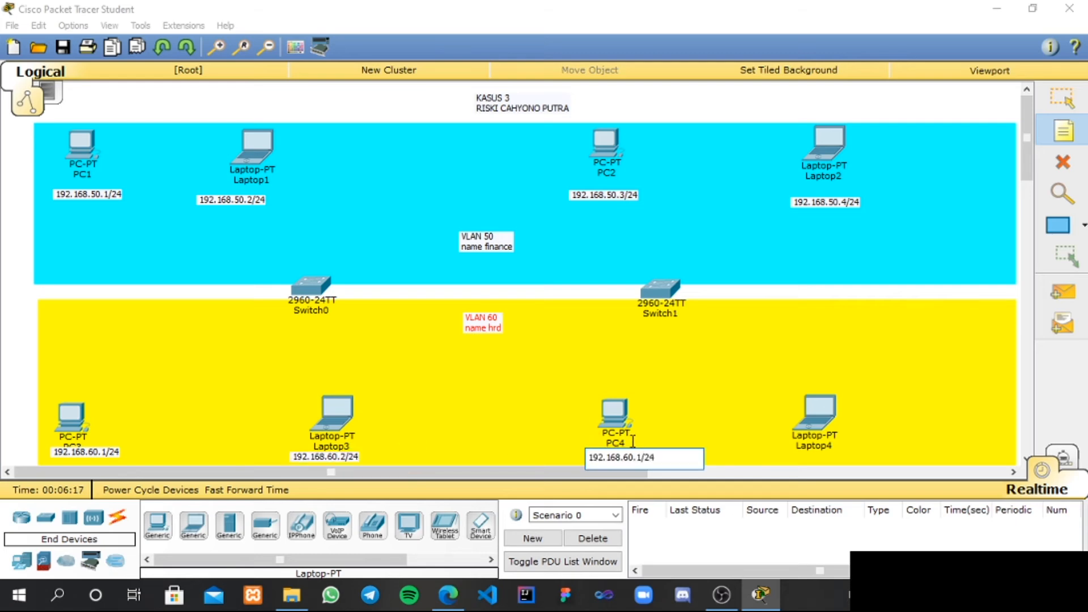
{"action": "key", "text": "Left"}
{"action": "key", "text": "Left"}
{"action": "key", "text": "Left"}
{"action": "key", "text": "BackSpace"}
{"action": "type", "text": "3"}
{"action": "left_click", "coordinate": [787, 446]}
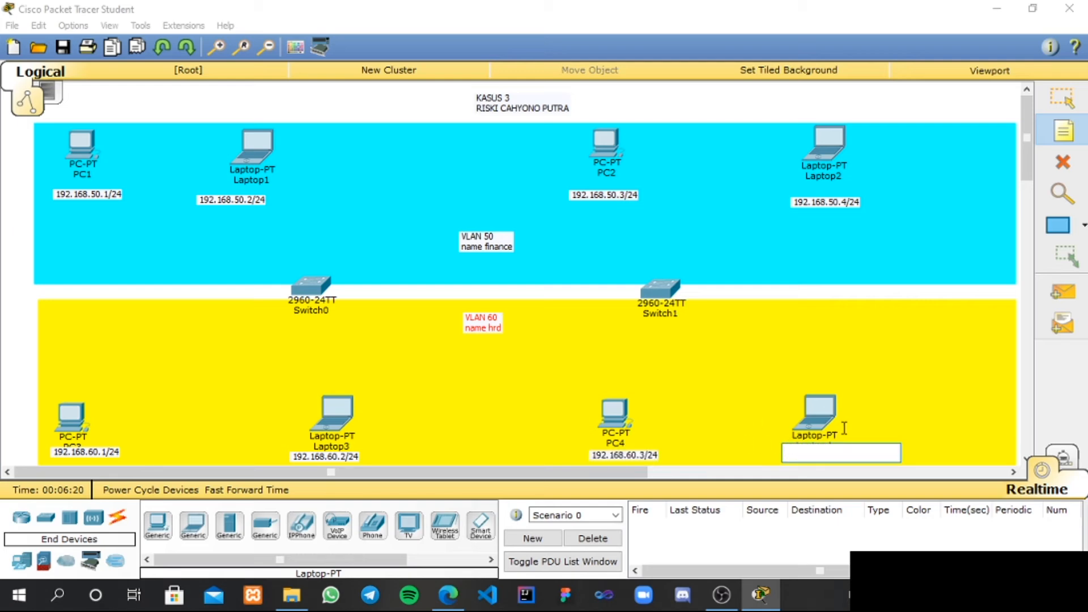
{"action": "key", "text": "ctrl+v"}
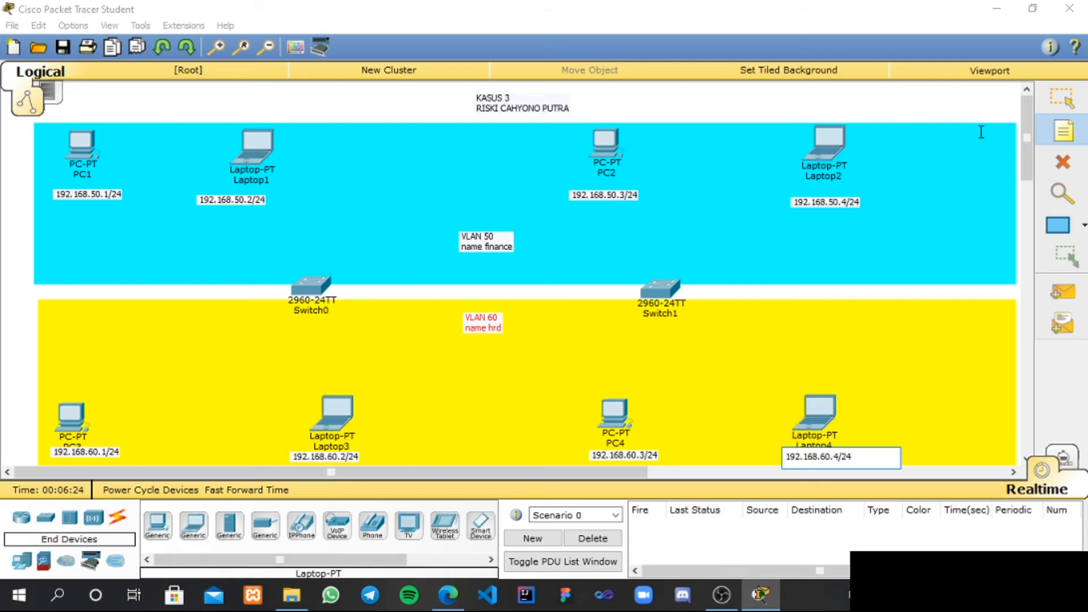
{"action": "left_click", "coordinate": [1055, 97]}
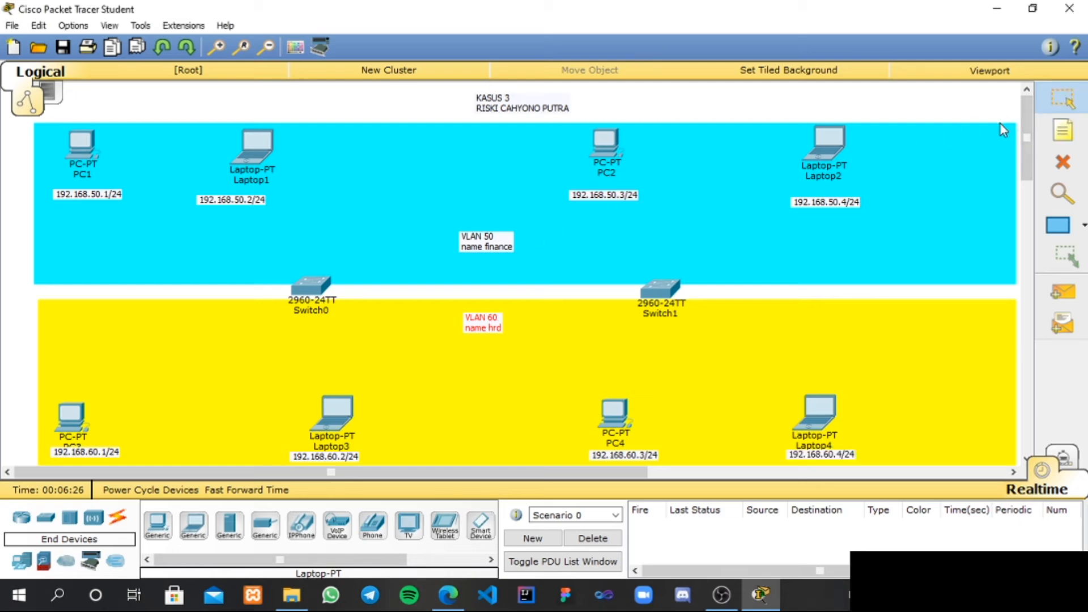
Connect PC1's FastEthernet0 to Switch0's FastEthernet0/1 with a copper straight-through cable
{"action": "left_click", "coordinate": [118, 517]}
{"action": "left_click", "coordinate": [232, 527]}
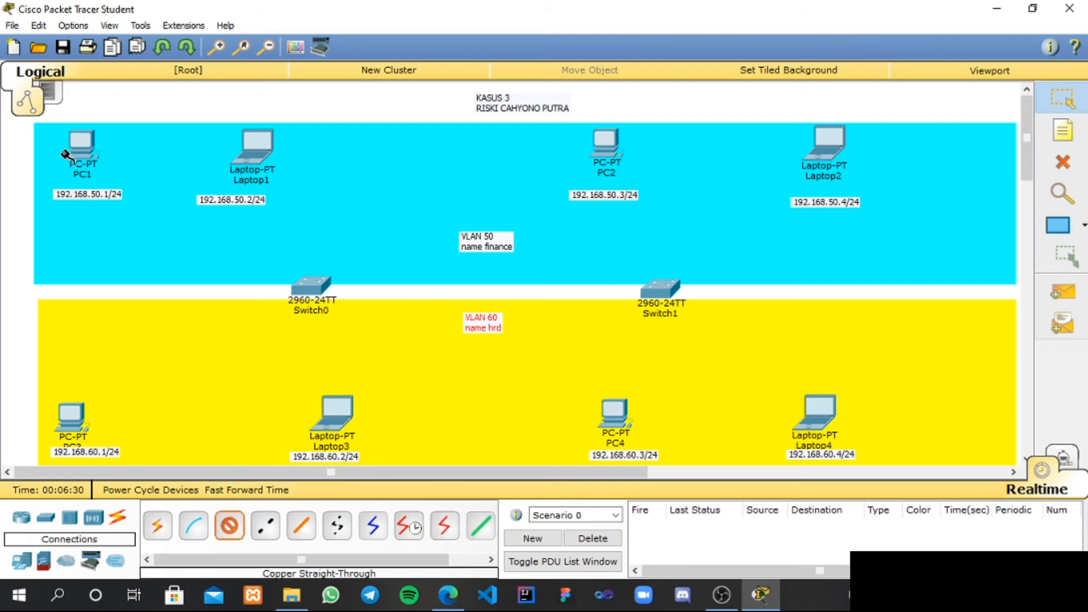
{"action": "left_click", "coordinate": [72, 151]}
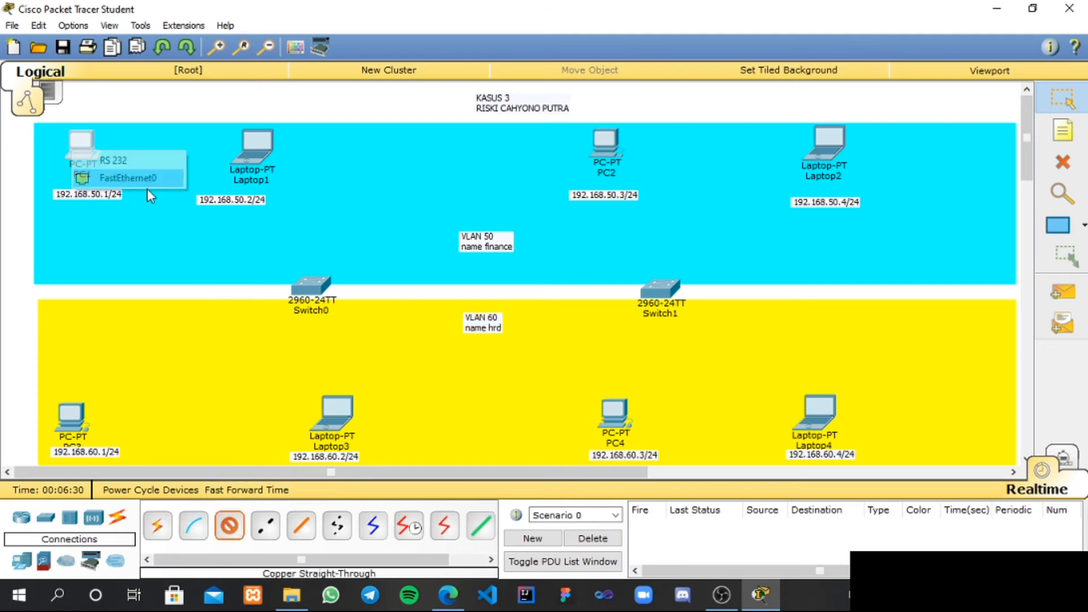
{"action": "left_click", "coordinate": [309, 285]}
{"action": "left_click", "coordinate": [376, 29]}
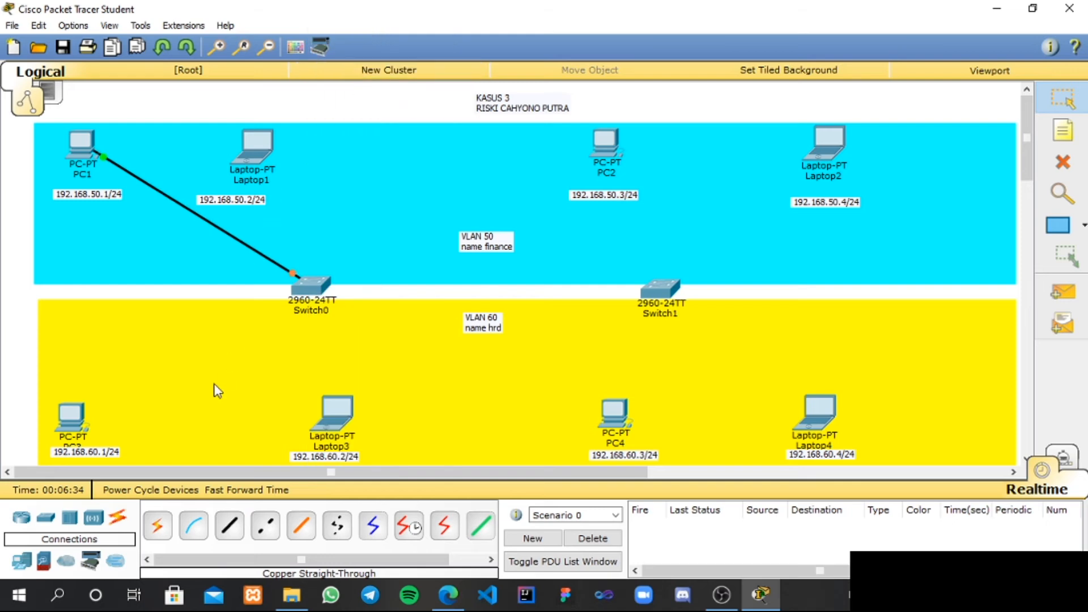
Connect Laptop1's FastEthernet0 to Switch0's FastEthernet0/2 with a copper straight-through cable
{"action": "left_click", "coordinate": [262, 151]}
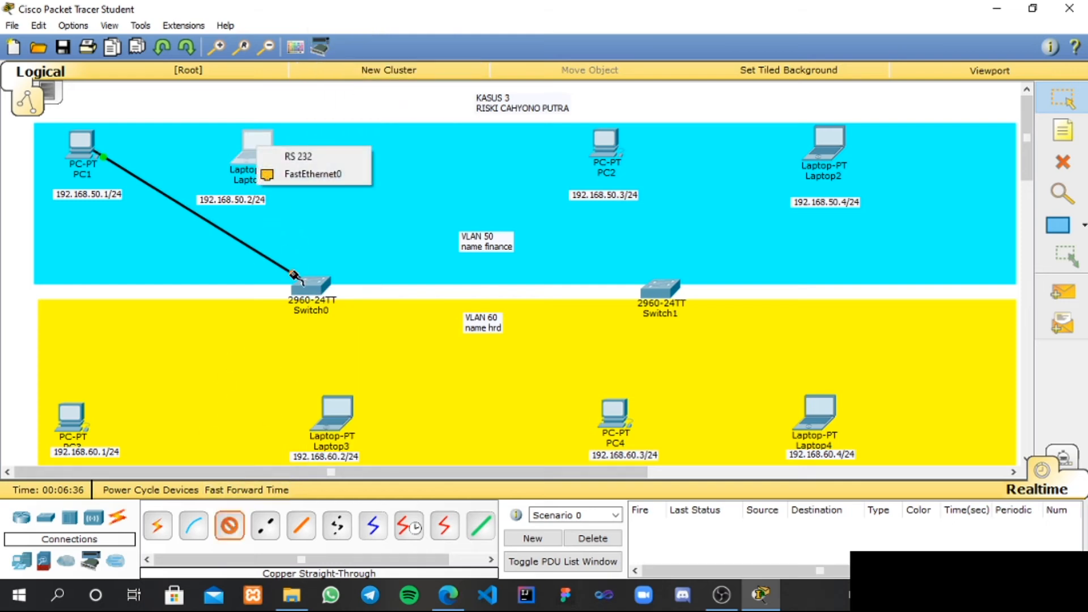
{"action": "left_click", "coordinate": [298, 170]}
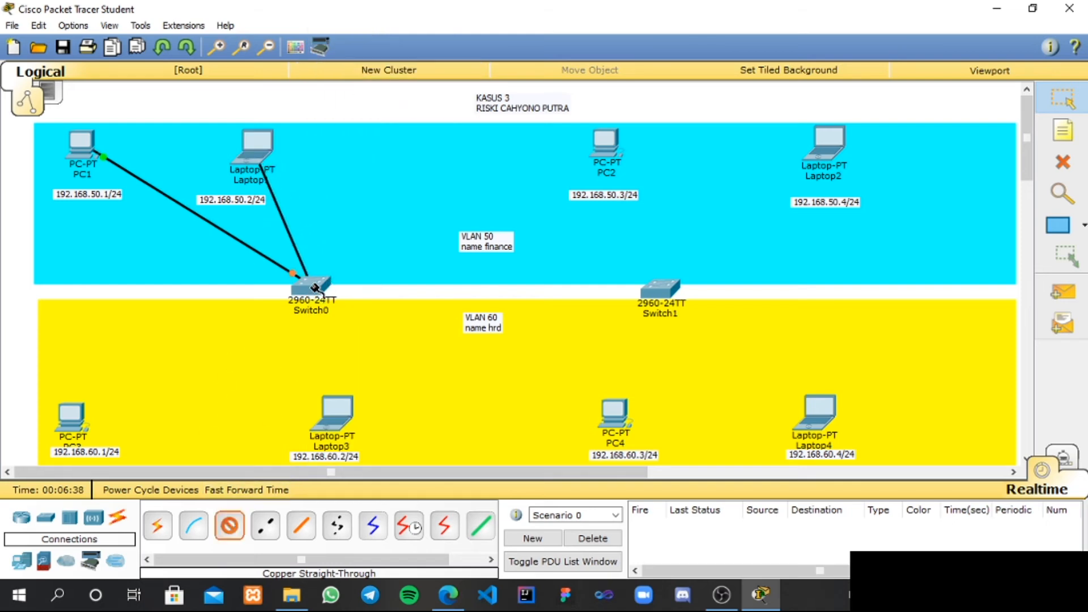
{"action": "left_click", "coordinate": [320, 281]}
{"action": "left_click", "coordinate": [374, 44]}
Connect PC3's FastEthernet0 to Switch0's FastEthernet0/3 with a copper straight-through cable
{"action": "left_click", "coordinate": [229, 525]}
{"action": "left_click", "coordinate": [76, 424]}
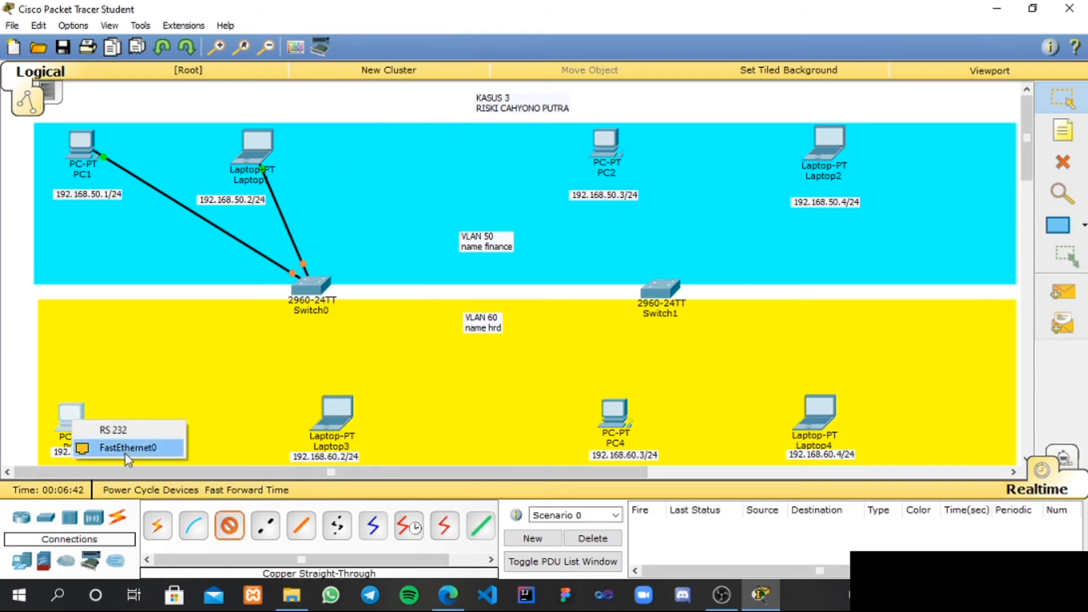
{"action": "left_click", "coordinate": [124, 450]}
{"action": "left_click", "coordinate": [321, 285]}
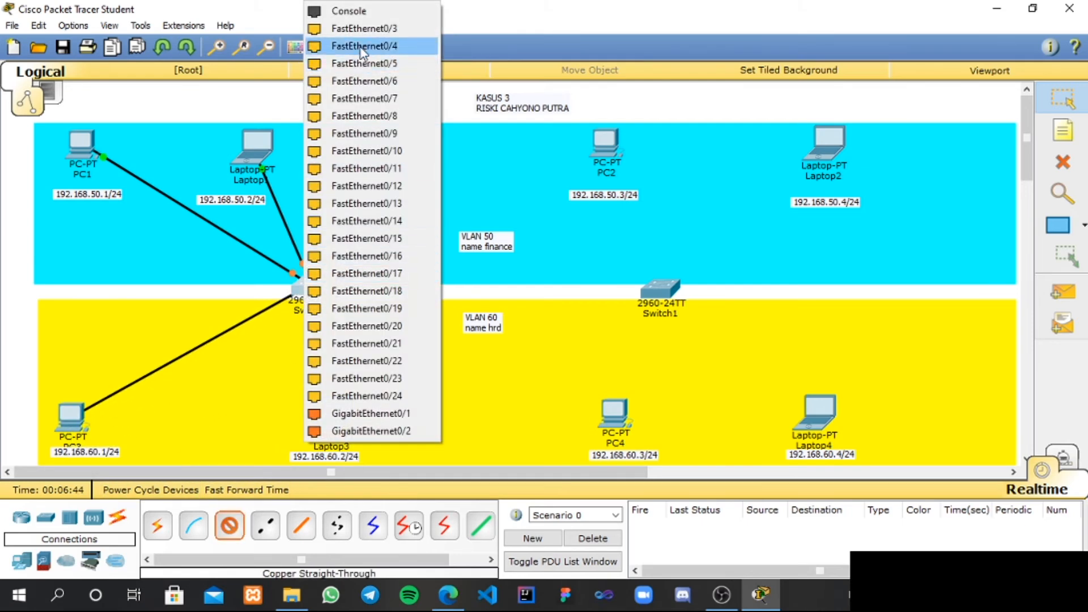
{"action": "left_click", "coordinate": [361, 28]}
Connect Switch0 to Laptop3's FastEthernet0 with a copper straight-through cable, using the next free switch port
{"action": "left_click", "coordinate": [233, 535]}
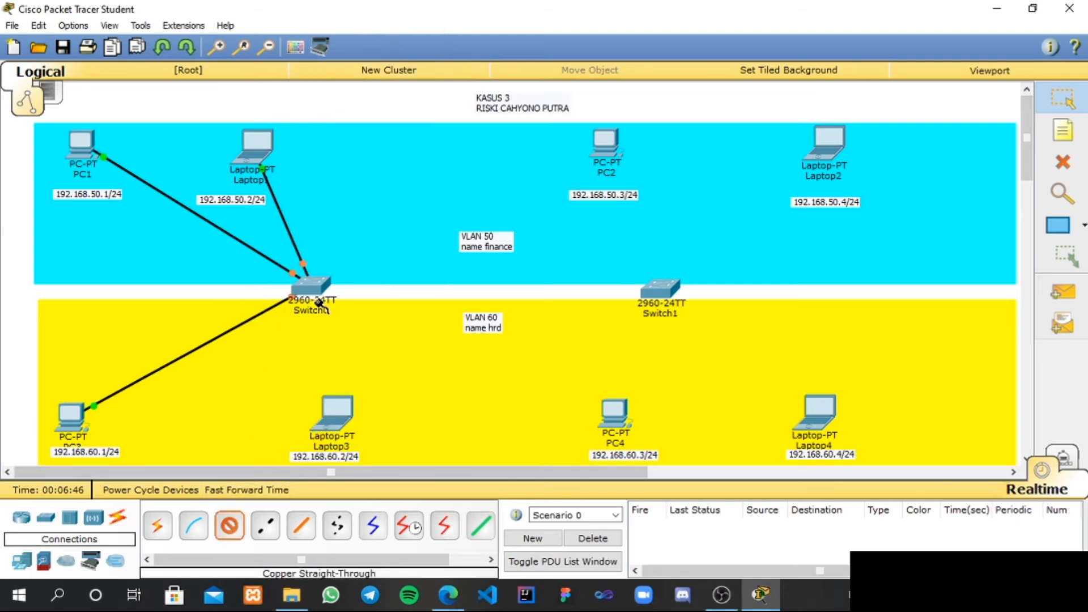
{"action": "left_click", "coordinate": [309, 286]}
{"action": "left_click", "coordinate": [376, 46]}
{"action": "left_click", "coordinate": [340, 431]}
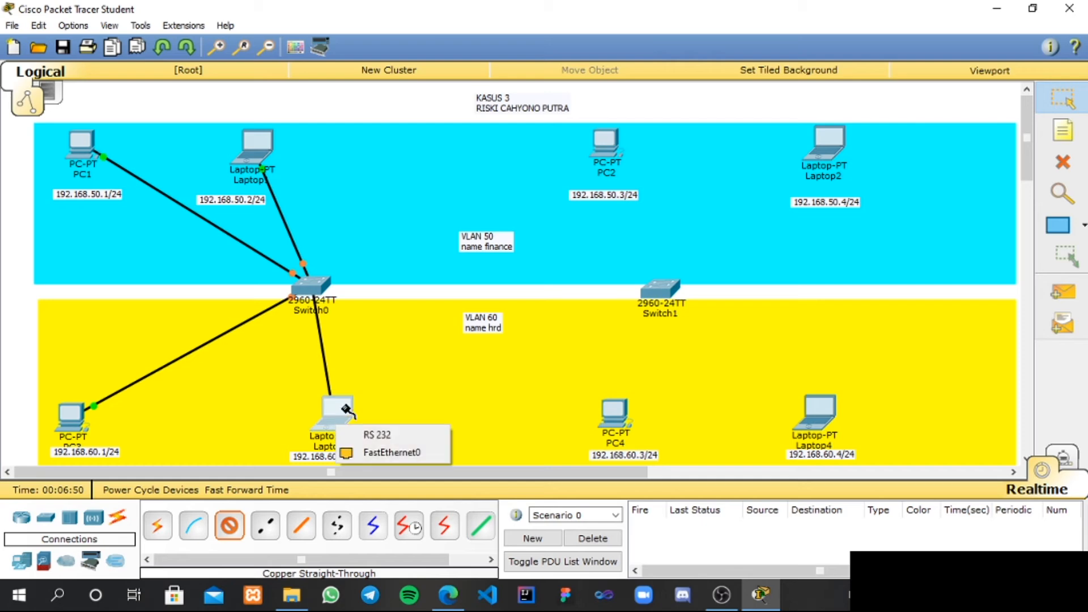
{"action": "left_click", "coordinate": [376, 454]}
{"action": "left_click", "coordinate": [229, 526]}
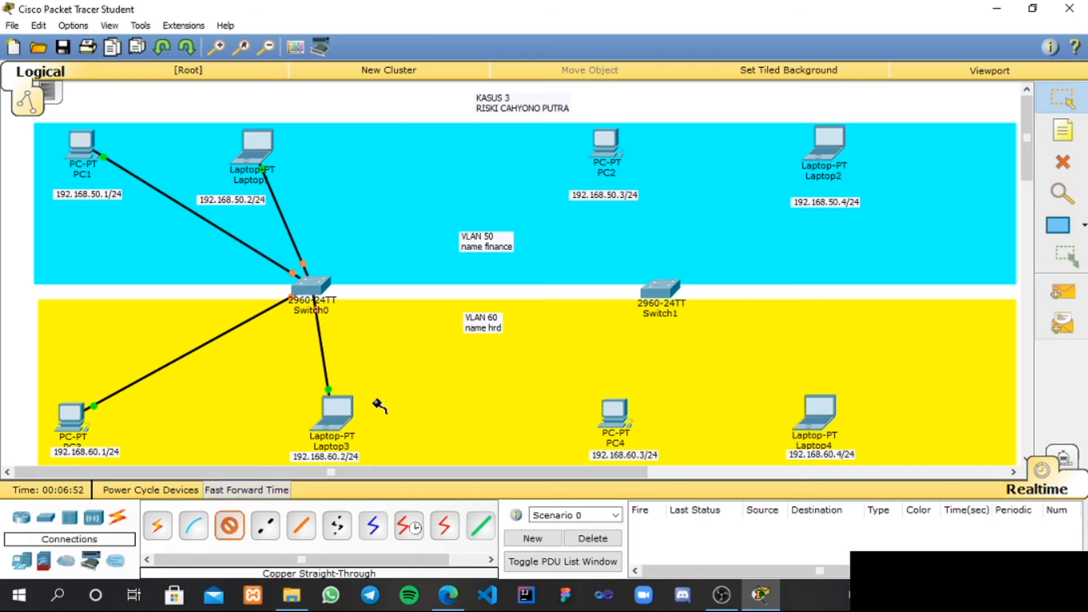
Connect PC2's FastEthernet0 to Switch1's FastEthernet0/1 with a copper straight-through cable
{"action": "left_click", "coordinate": [608, 149]}
{"action": "left_click", "coordinate": [644, 179]}
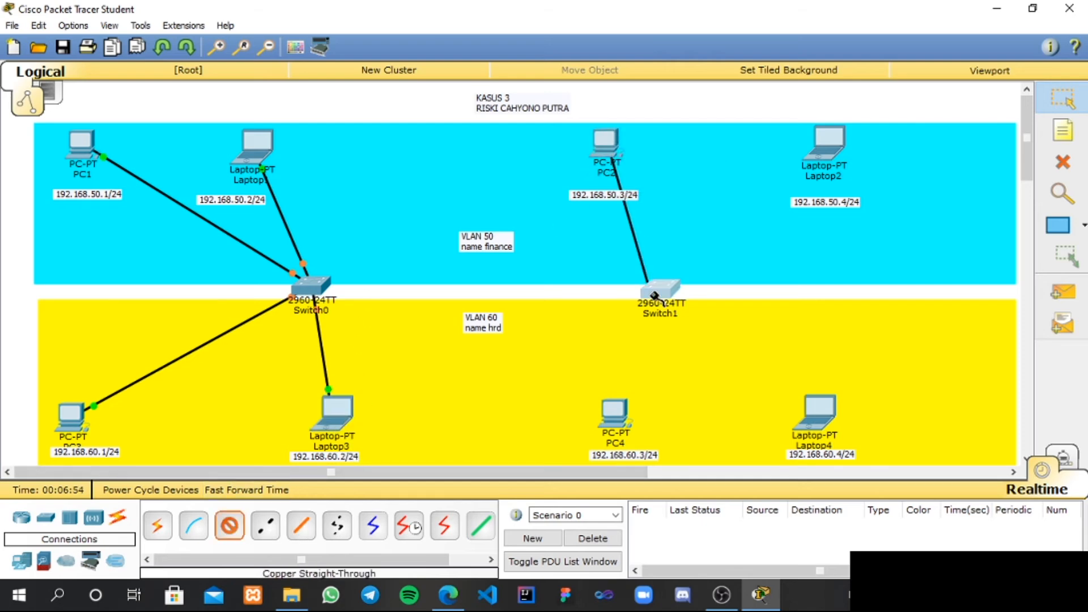
{"action": "left_click", "coordinate": [655, 284]}
{"action": "left_click", "coordinate": [709, 26]}
Connect Laptop2's FastEthernet0 to Switch1's FastEthernet0/2 with a copper straight-through cable
{"action": "left_click", "coordinate": [229, 526]}
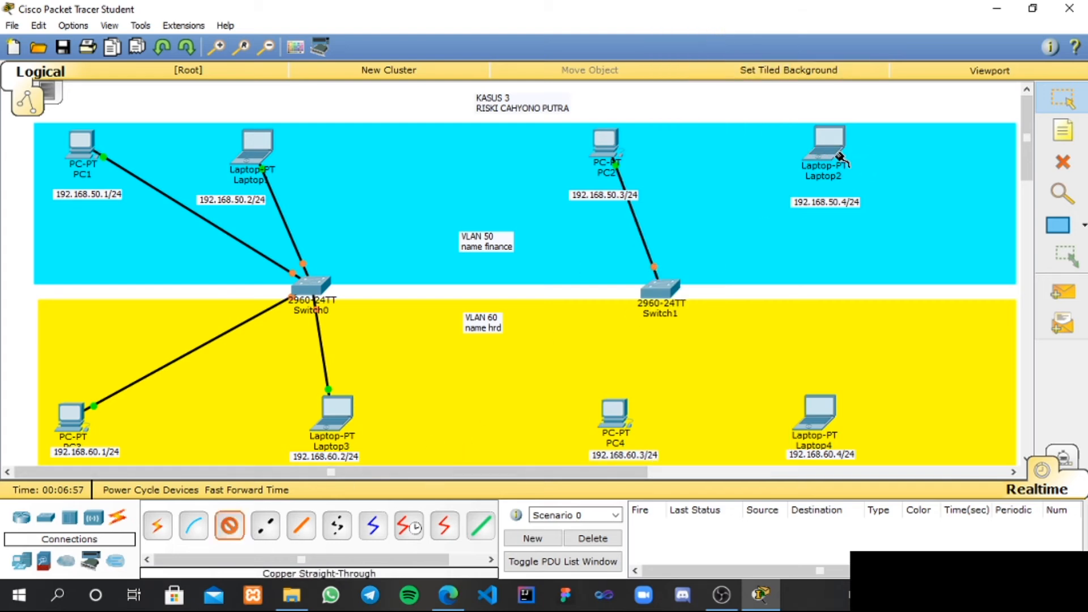
{"action": "left_click", "coordinate": [816, 152]}
{"action": "left_click", "coordinate": [884, 180]}
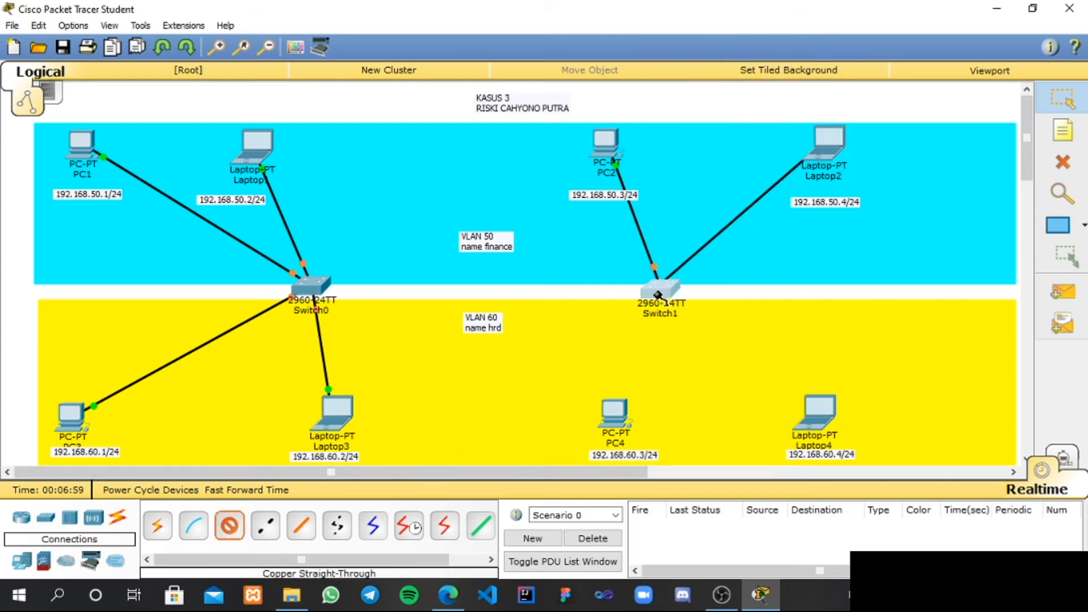
{"action": "left_click", "coordinate": [657, 286]}
{"action": "left_click", "coordinate": [727, 43]}
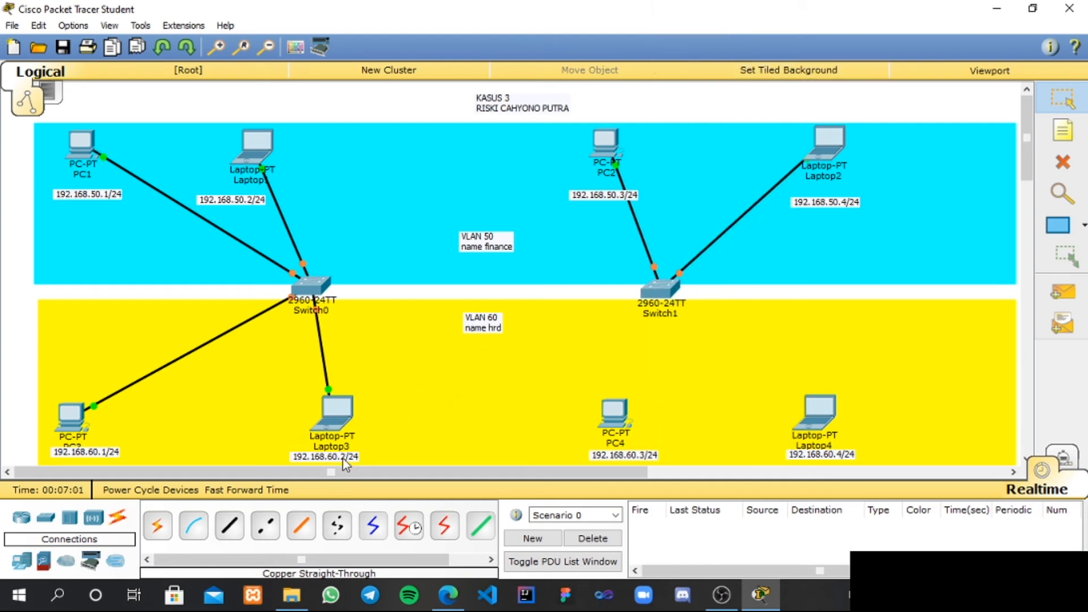
Connect PC4's FastEthernet0 to Switch1's FastEthernet0/3 with a copper straight-through cable
{"action": "left_click", "coordinate": [229, 526]}
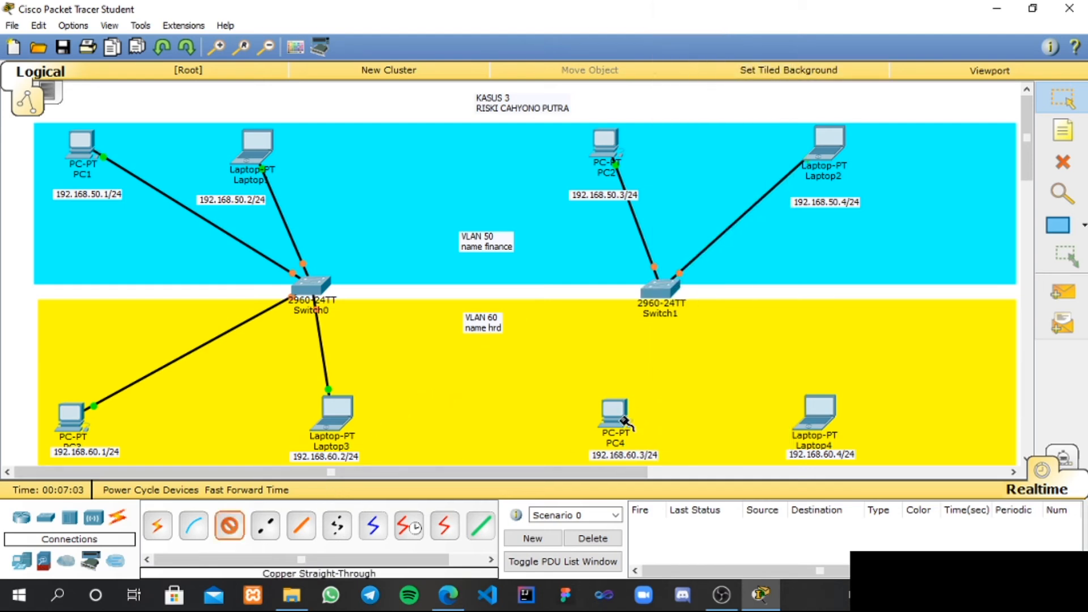
{"action": "left_click", "coordinate": [635, 418]}
{"action": "left_click", "coordinate": [665, 446]}
{"action": "left_click", "coordinate": [670, 305]}
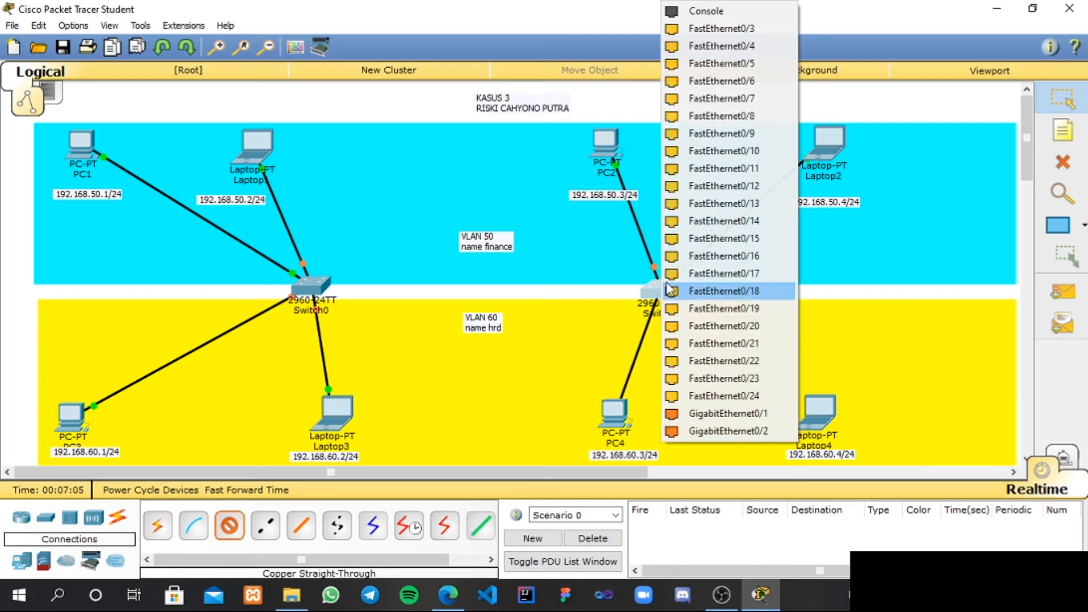
{"action": "left_click", "coordinate": [708, 31]}
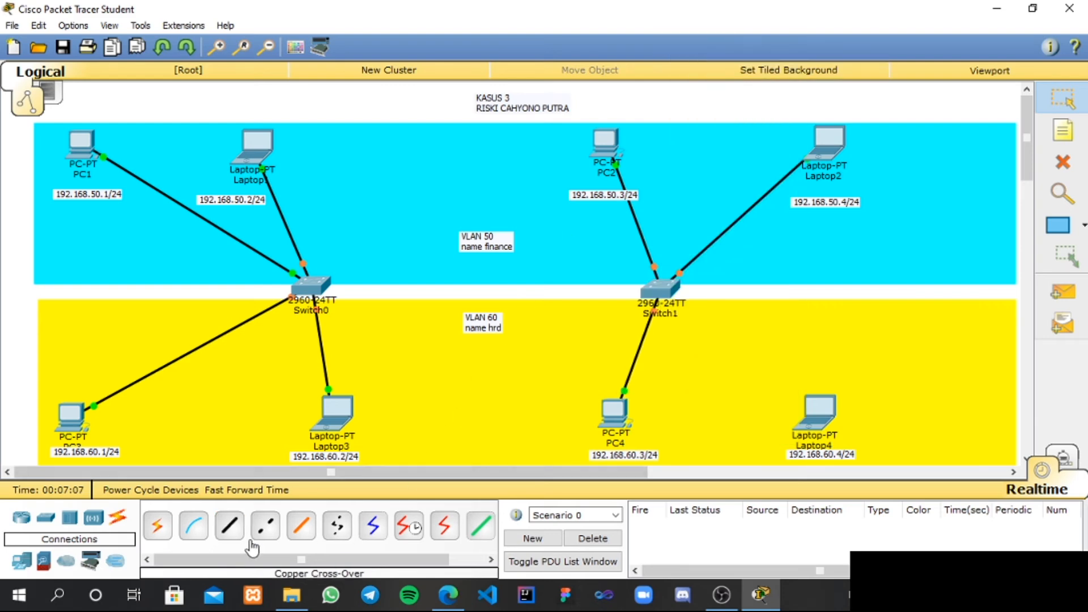
Connect Laptop4's FastEthernet0 to Switch1's FastEthernet0/4 with a copper straight-through cable
{"action": "left_click", "coordinate": [229, 526]}
{"action": "left_click", "coordinate": [828, 432]}
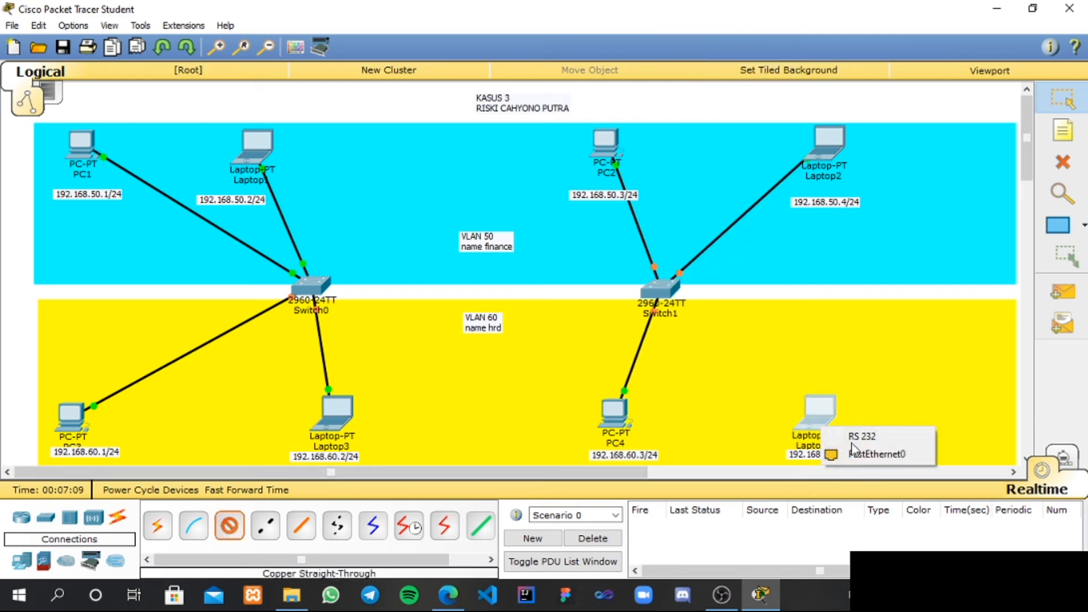
{"action": "left_click", "coordinate": [862, 458]}
{"action": "left_click", "coordinate": [668, 290]}
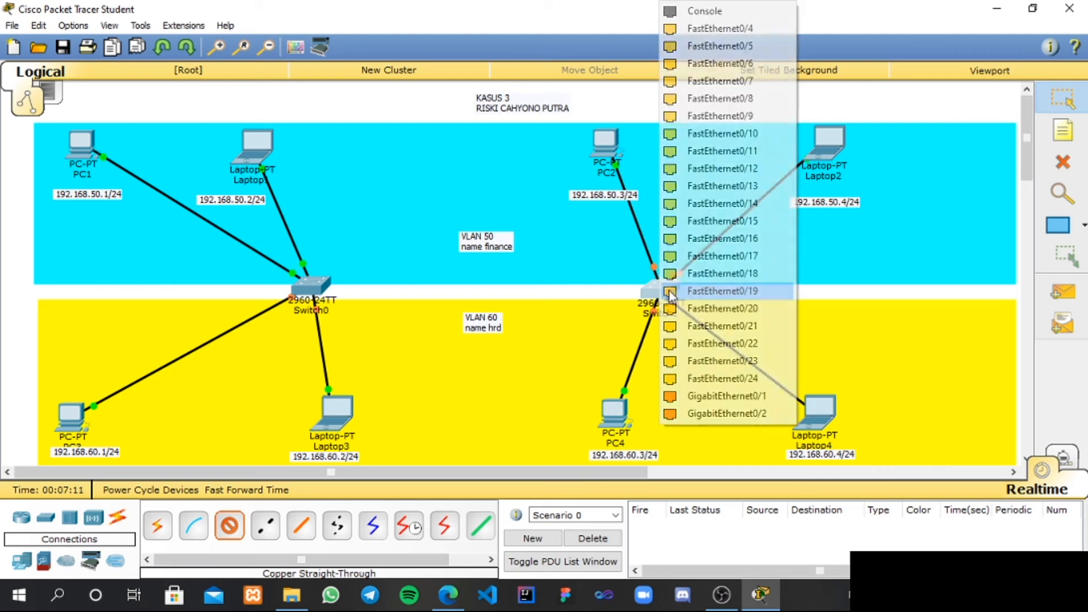
{"action": "left_click", "coordinate": [725, 28]}
Link Switch0's FastEthernet0/5 to Switch1's FastEthernet0/5 with a copper cross-over cable
{"action": "left_click", "coordinate": [265, 526]}
{"action": "left_click", "coordinate": [316, 287]}
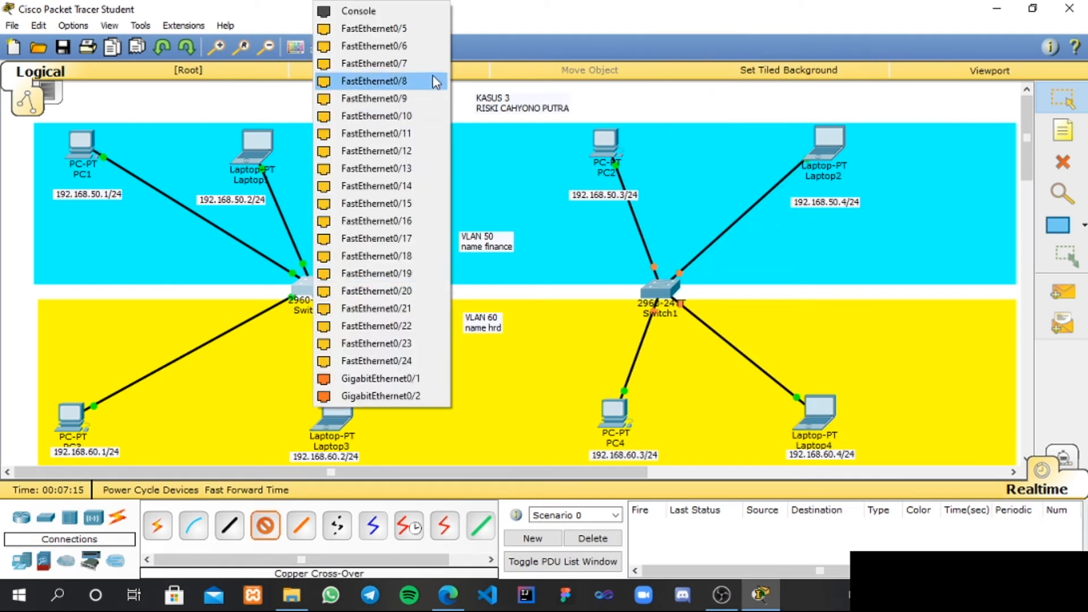
{"action": "left_click", "coordinate": [428, 30]}
{"action": "left_click", "coordinate": [657, 293]}
{"action": "left_click", "coordinate": [713, 34]}
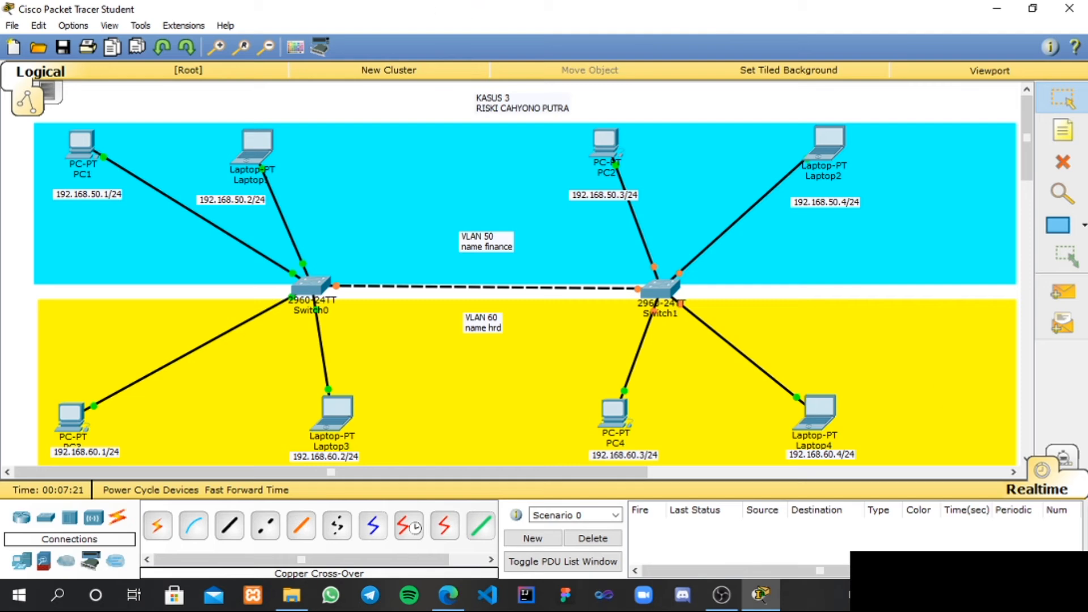
Add port notes on Switch0's VLAN 50 links: "fa 0/1" on PC1's cable and "fa 0/2" on Laptop1's cable
{"action": "left_click", "coordinate": [1064, 131]}
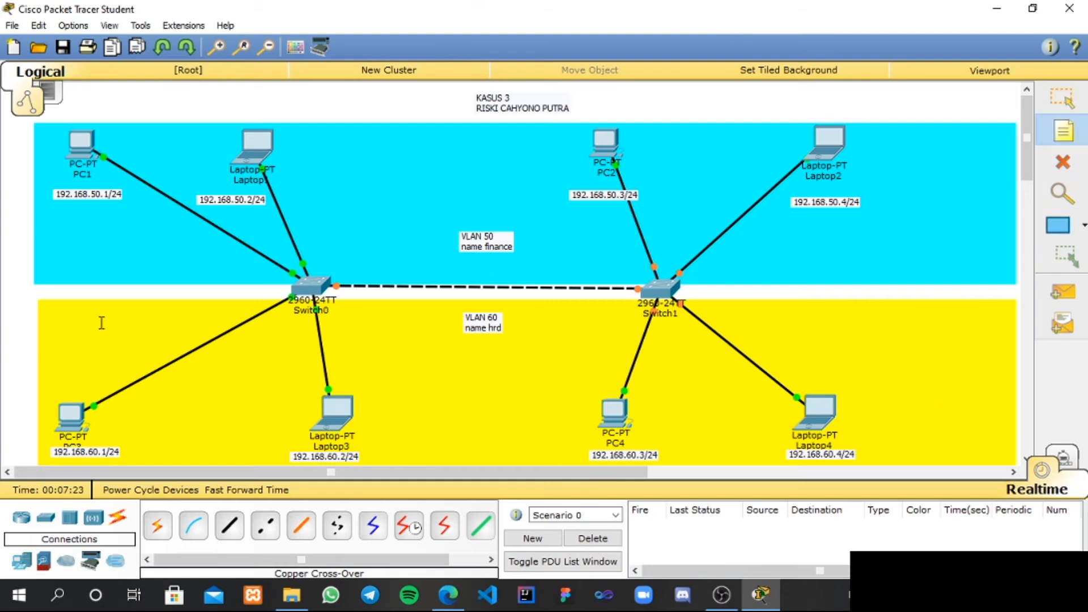
{"action": "left_click", "coordinate": [187, 211]}
{"action": "type", "text": "fa 0/1"}
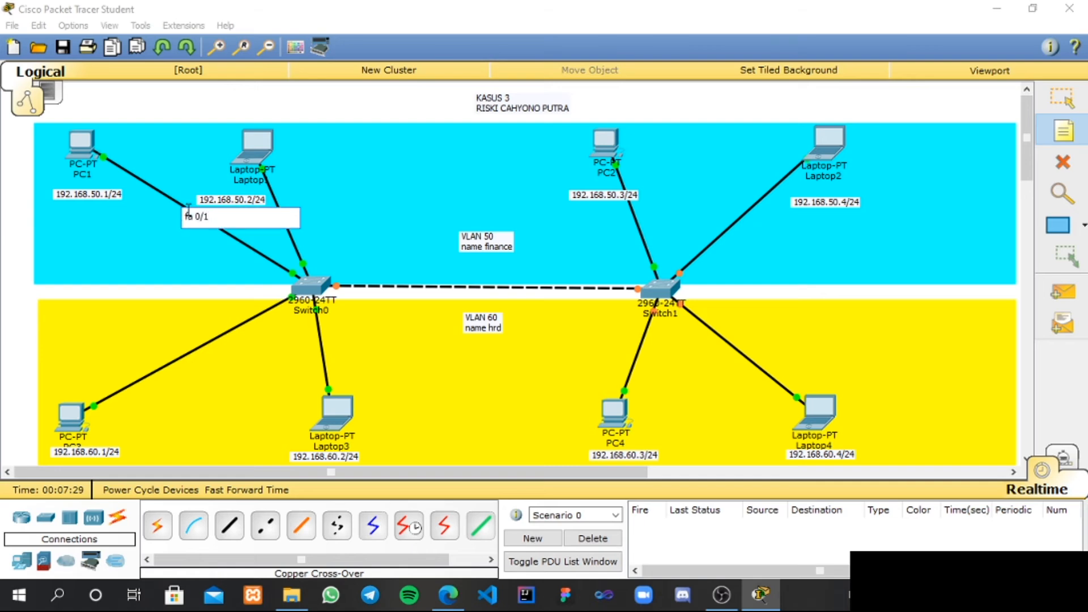
{"action": "key", "text": "ctrl+a"}
{"action": "key", "text": "ctrl+c"}
{"action": "left_click", "coordinate": [282, 239]}
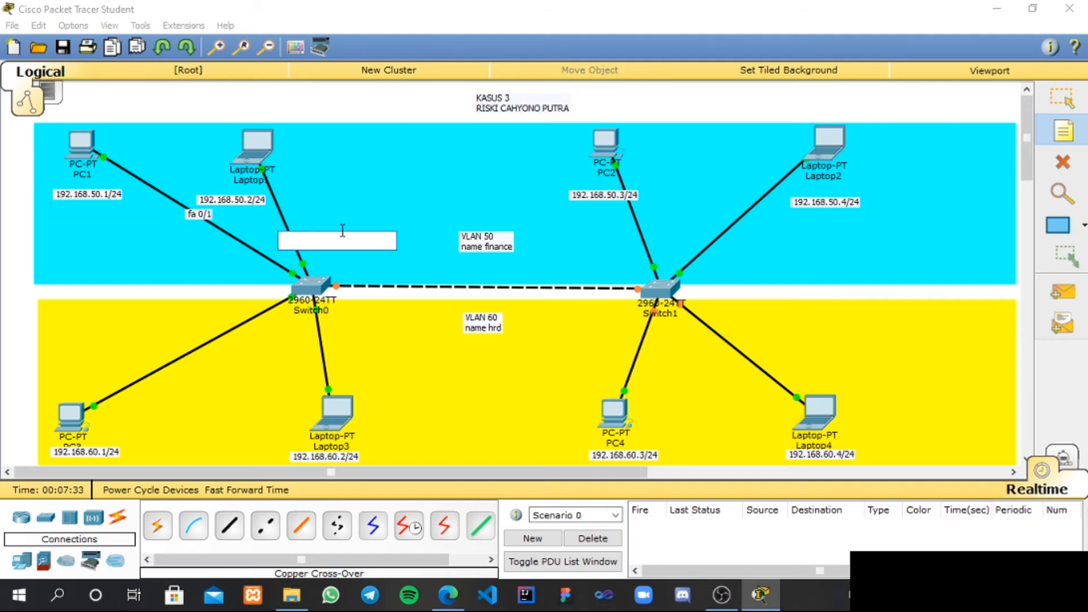
{"action": "key", "text": "ctrl+v"}
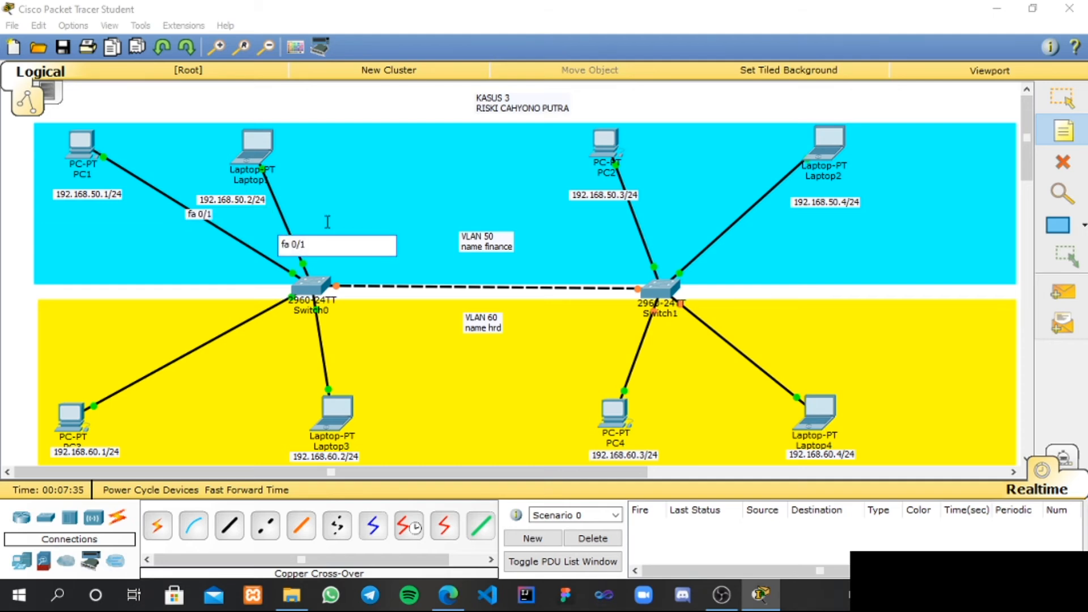
Add port notes on Switch0's VLAN 60 links: "fa 0/3" on PC3's cable and "fa 0/4" on Laptop3's cable
{"action": "left_click", "coordinate": [150, 351]}
{"action": "key", "text": "ctrl+v"}
{"action": "key", "text": "BackSpace"}
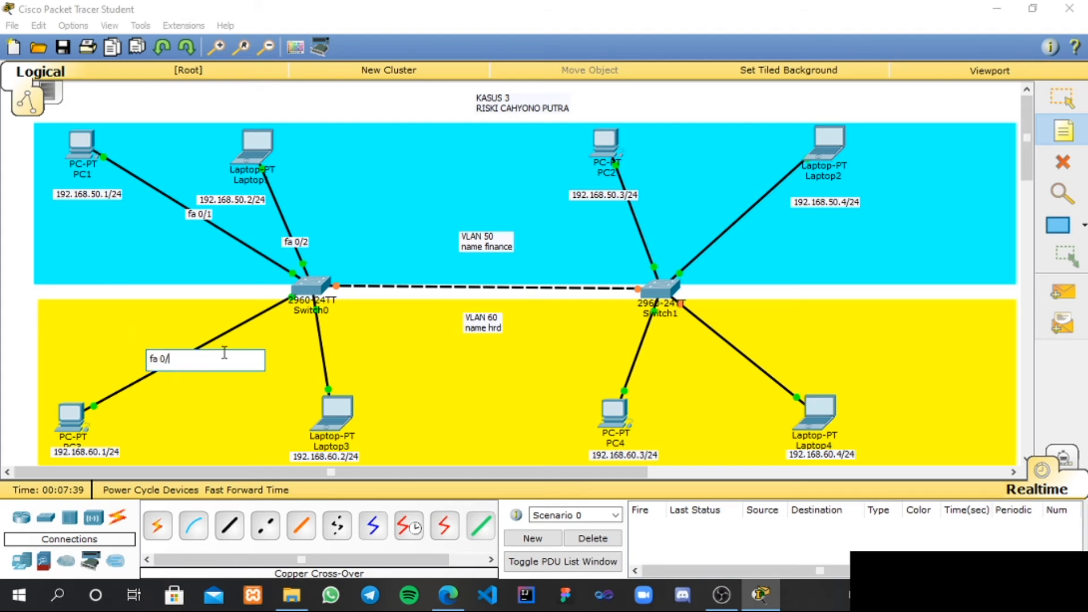
{"action": "left_click", "coordinate": [291, 346]}
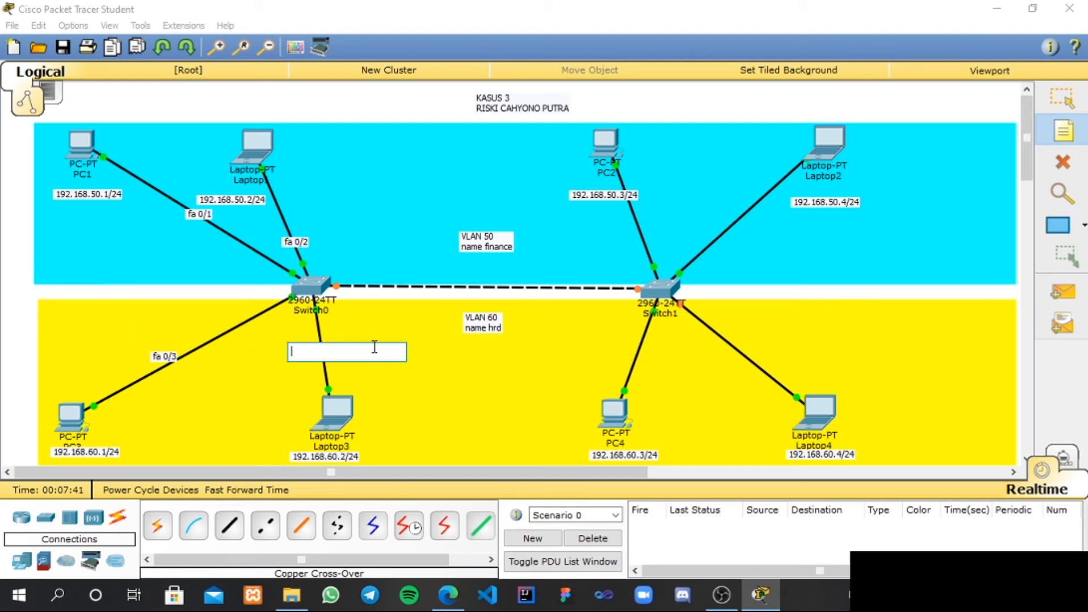
{"action": "key", "text": "ctrl+v"}
{"action": "type", "text": "4"}
Add port notes on Switch1's VLAN 50 links: "fa 0/1" on PC2's cable and "fa 0/2" on Laptop2's cable
{"action": "left_click", "coordinate": [624, 236]}
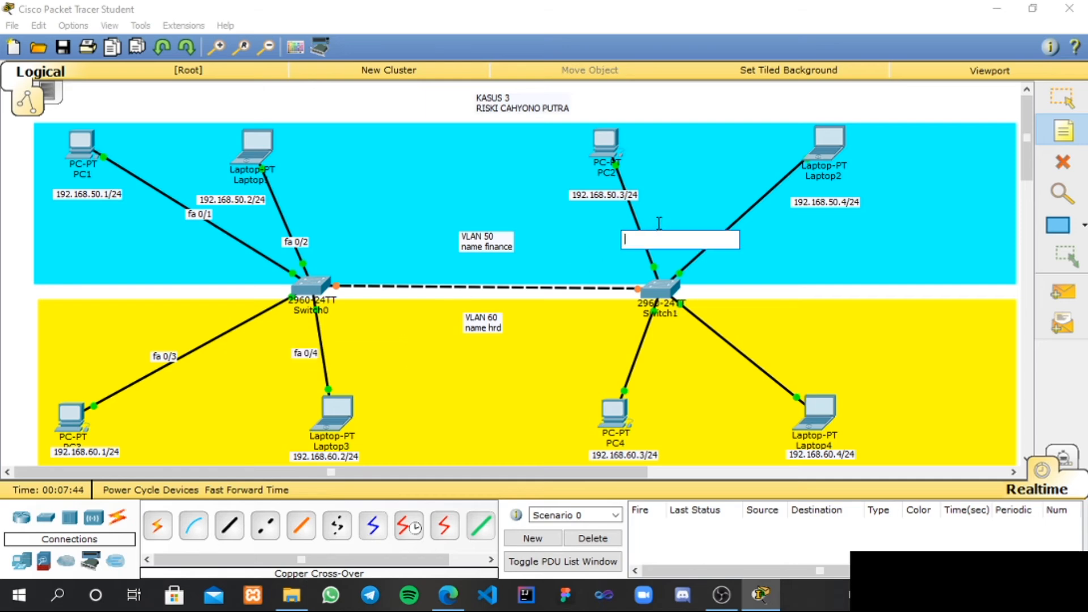
{"action": "key", "text": "ctrl+v"}
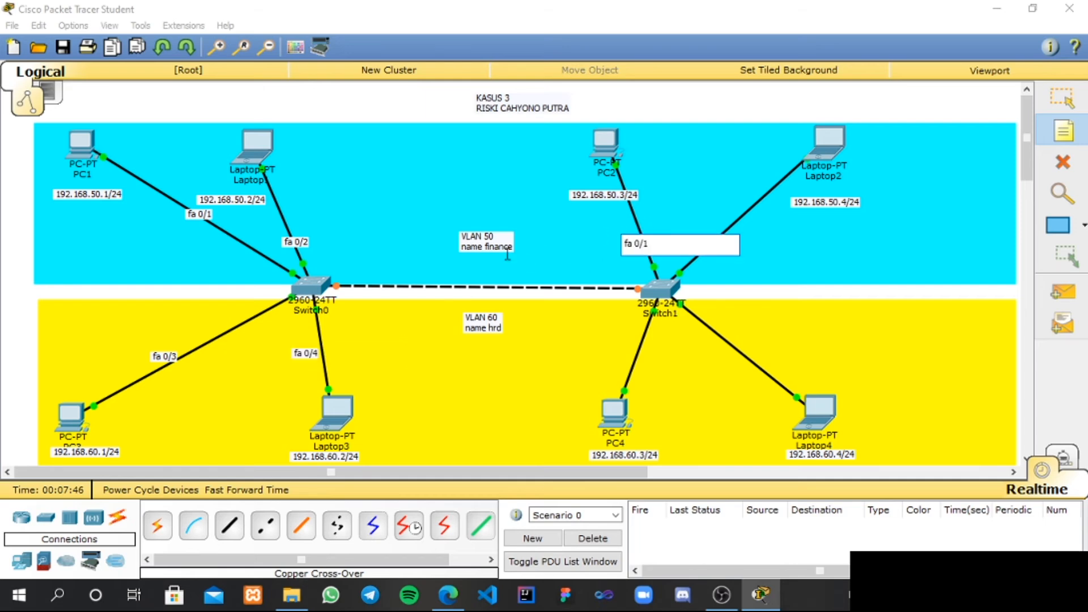
{"action": "left_click", "coordinate": [719, 209]}
{"action": "key", "text": "ctrl+v"}
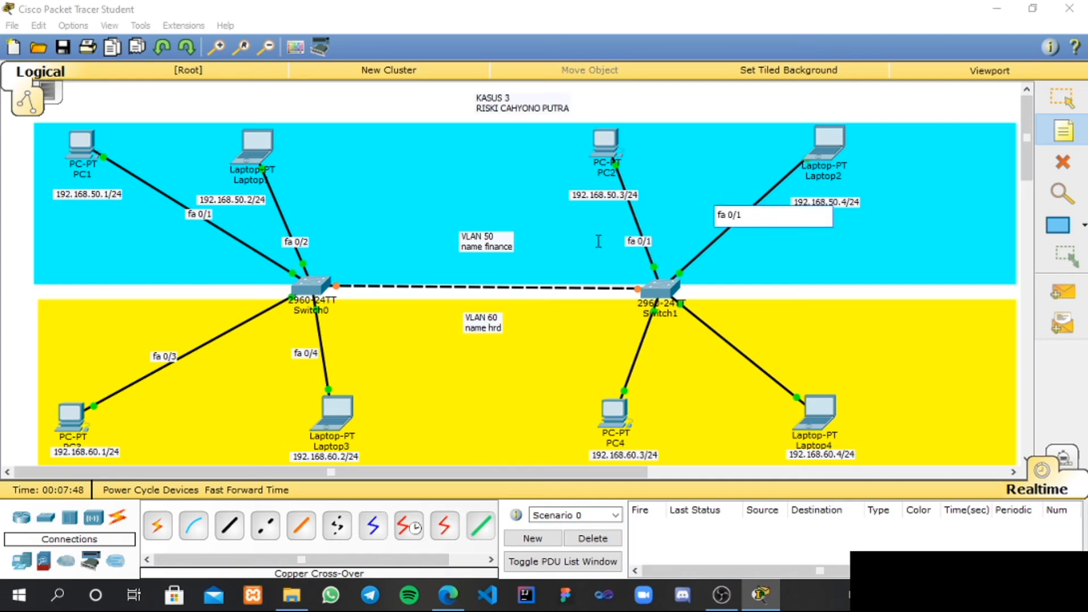
Add port notes on Switch1's VLAN 60 links: "fa 0/3" on PC4's cable and "fa 0/4" on Laptop4's cable
{"action": "left_click", "coordinate": [622, 346]}
{"action": "key", "text": "ctrl+v"}
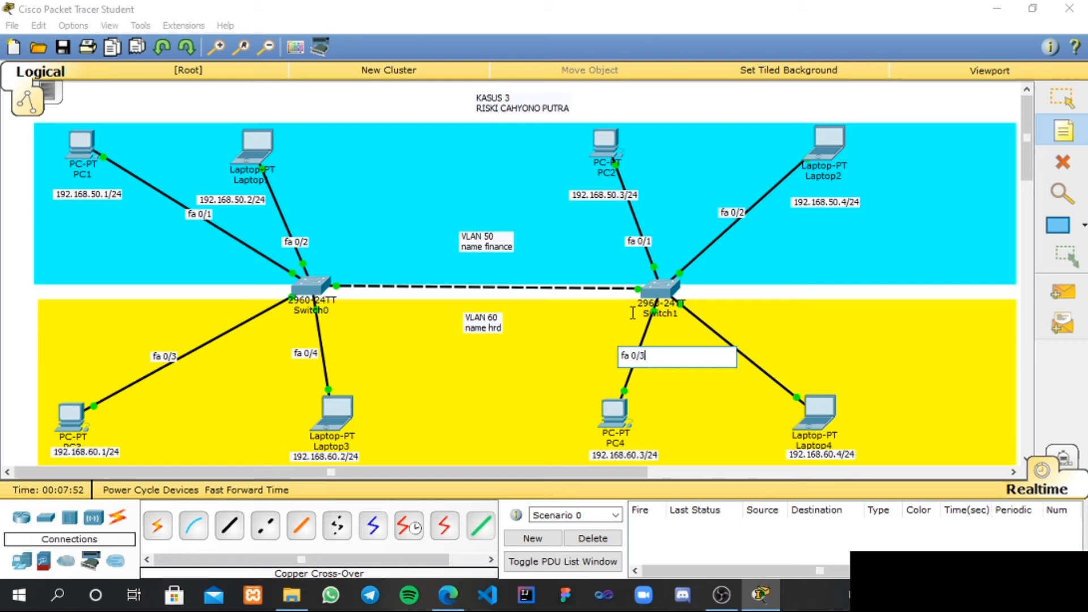
{"action": "left_click", "coordinate": [709, 340]}
{"action": "key", "text": "ctrl+v"}
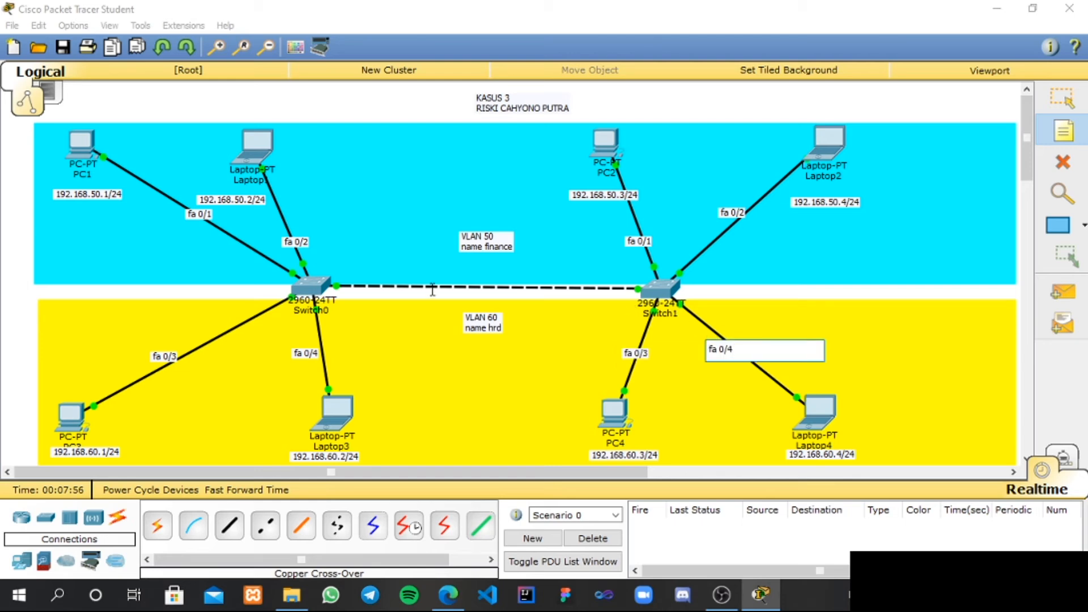
Add a "fa 0/5" note on the cross-over cable between the two switches and leave note placement
{"action": "left_click", "coordinate": [434, 281]}
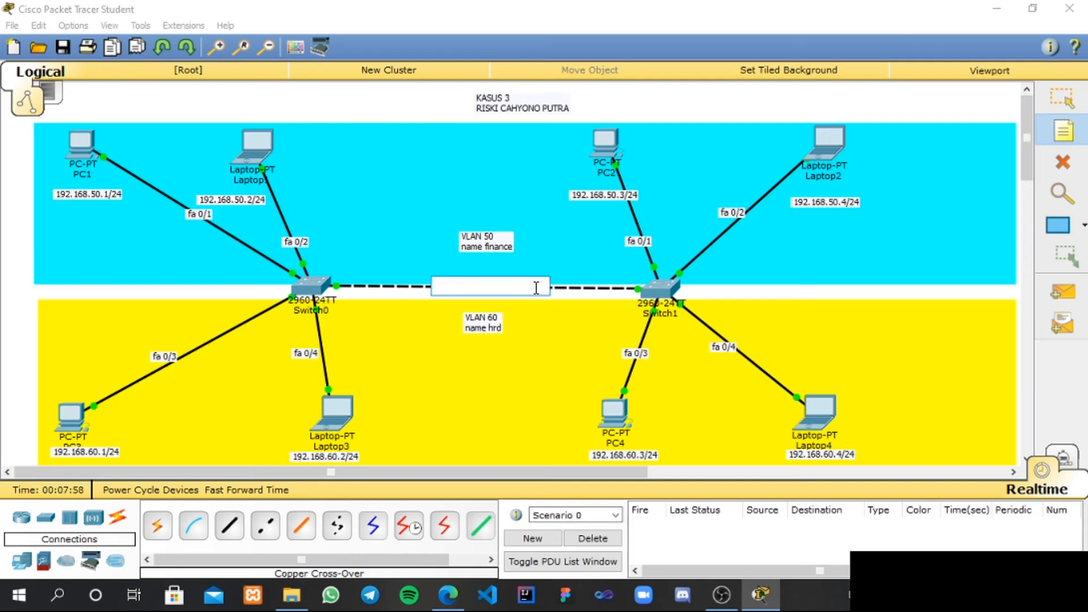
{"action": "key", "text": "ctrl+v"}
{"action": "key", "text": "BackSpace"}
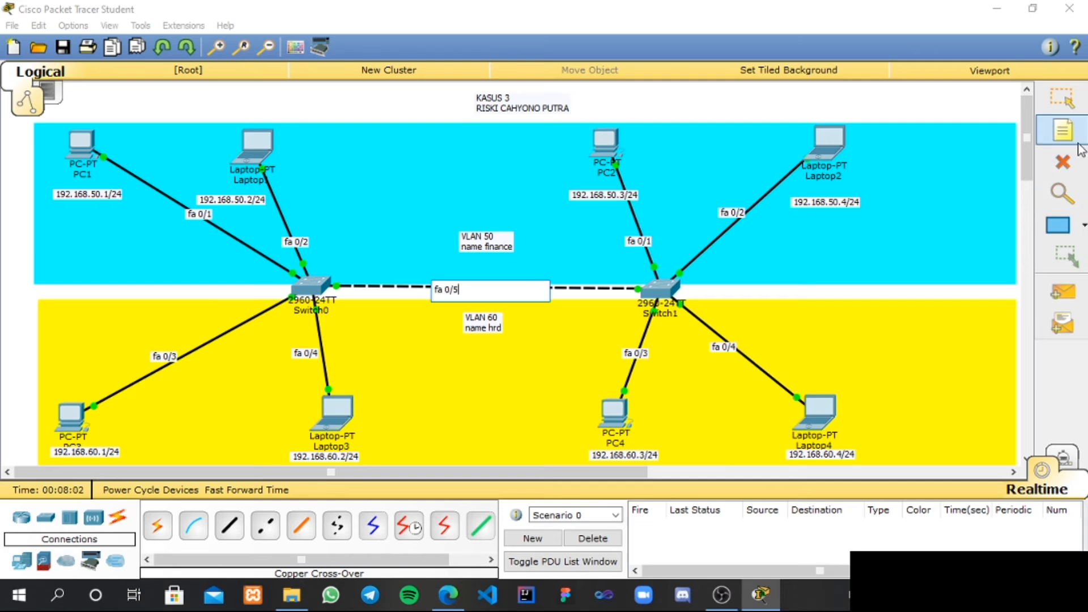
{"action": "left_click", "coordinate": [1071, 107]}
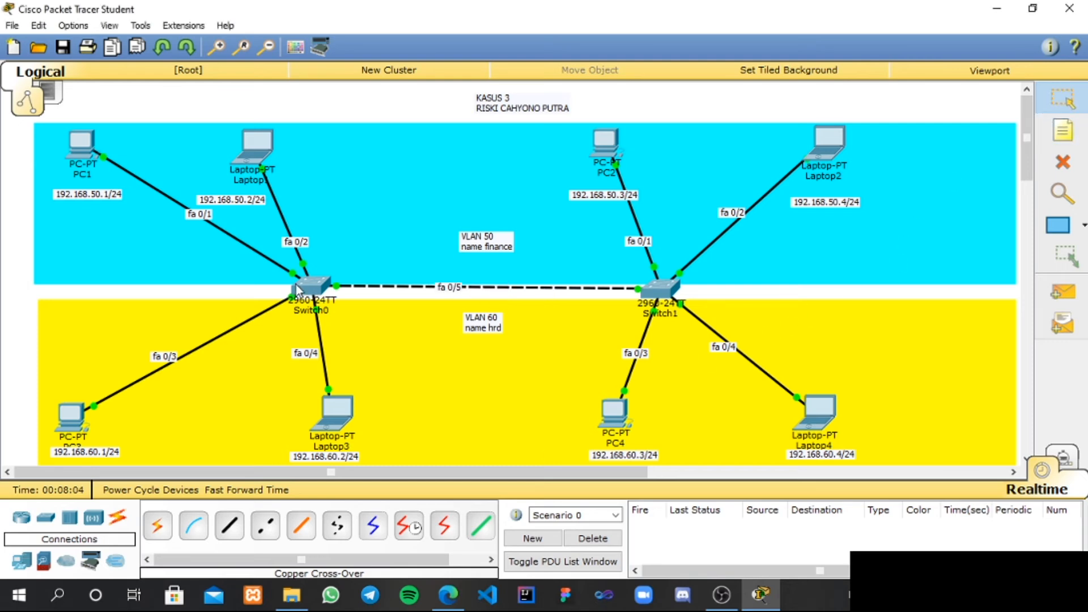
Open Switch0's command line and enter global configuration mode with enable and configure terminal
{"action": "mouse_move", "coordinate": [298, 289]}
{"action": "left_click", "coordinate": [319, 292]}
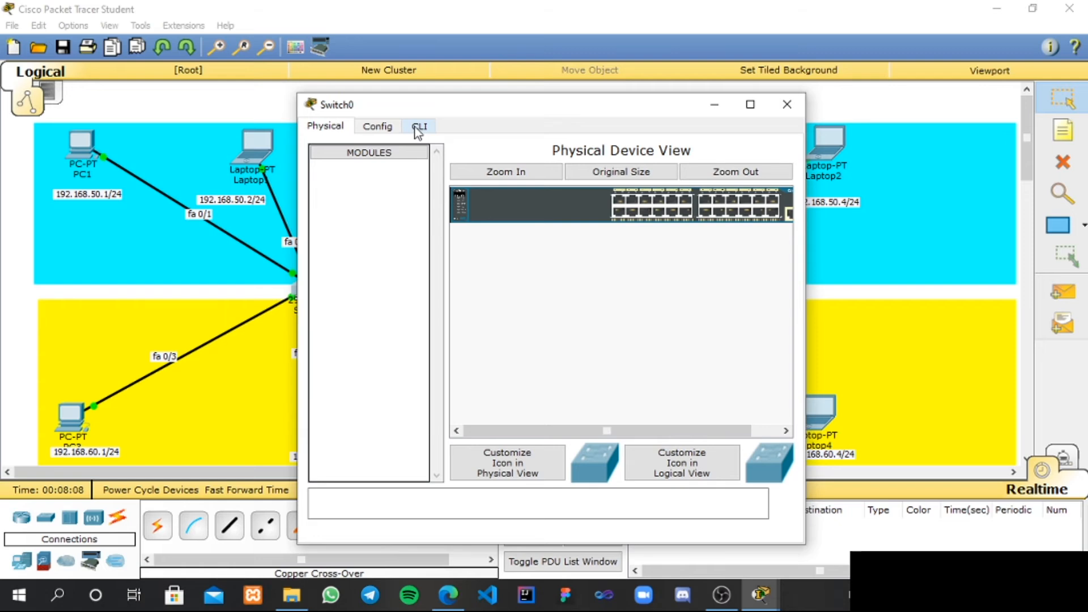
{"action": "left_click", "coordinate": [418, 128]}
{"action": "key", "text": "Return"}
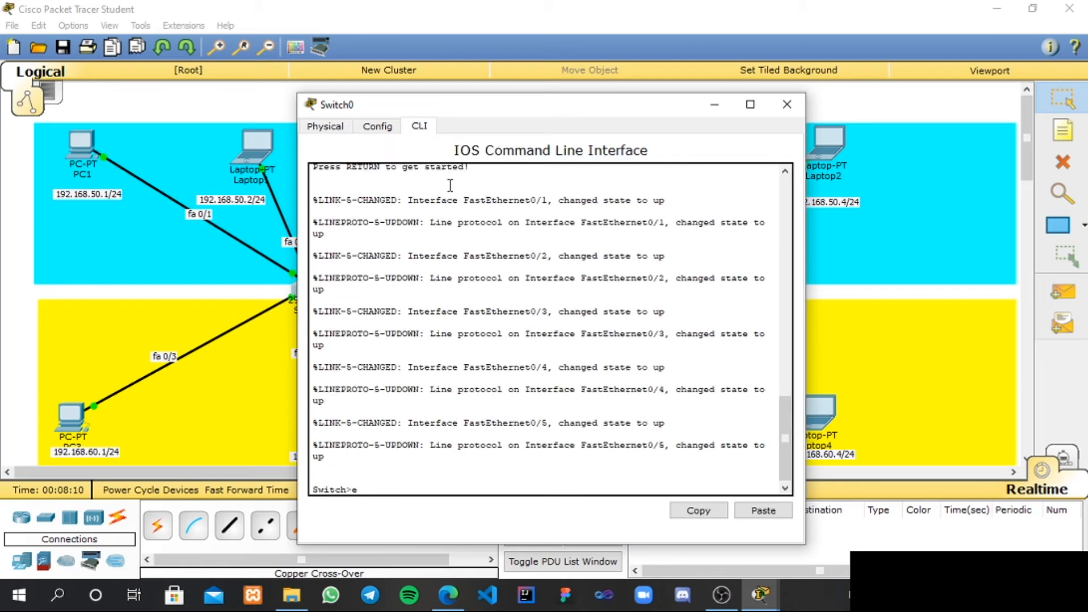
{"action": "type", "text": "enable"}
{"action": "key", "text": "Return"}
{"action": "type", "text": "configure tre"}
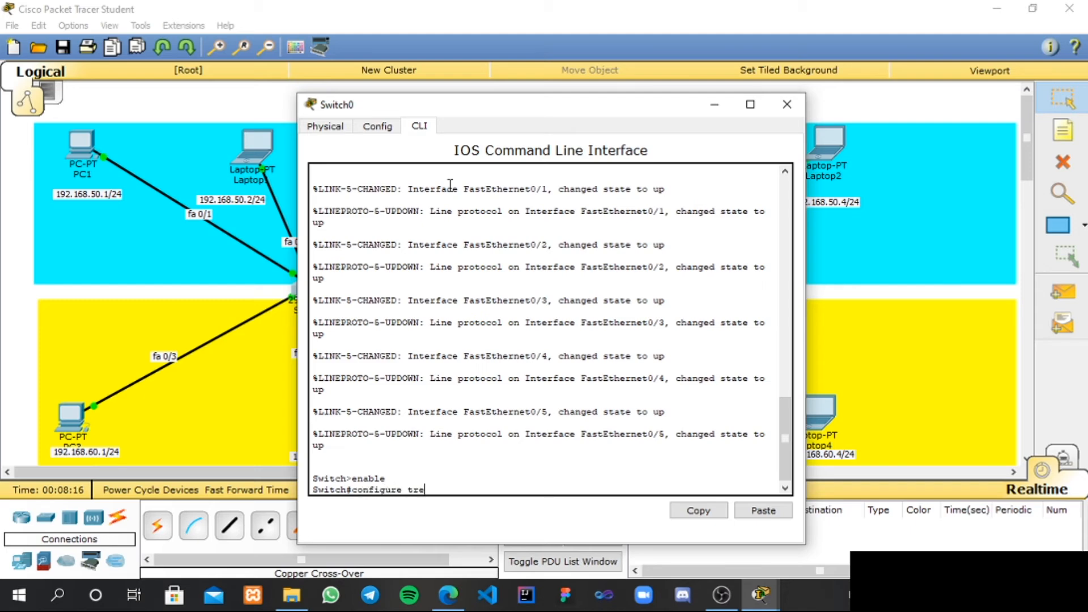
{"action": "key", "text": "BackSpace"}
{"action": "key", "text": "BackSpace"}
{"action": "type", "text": "erminal"}
{"action": "key", "text": "Return"}
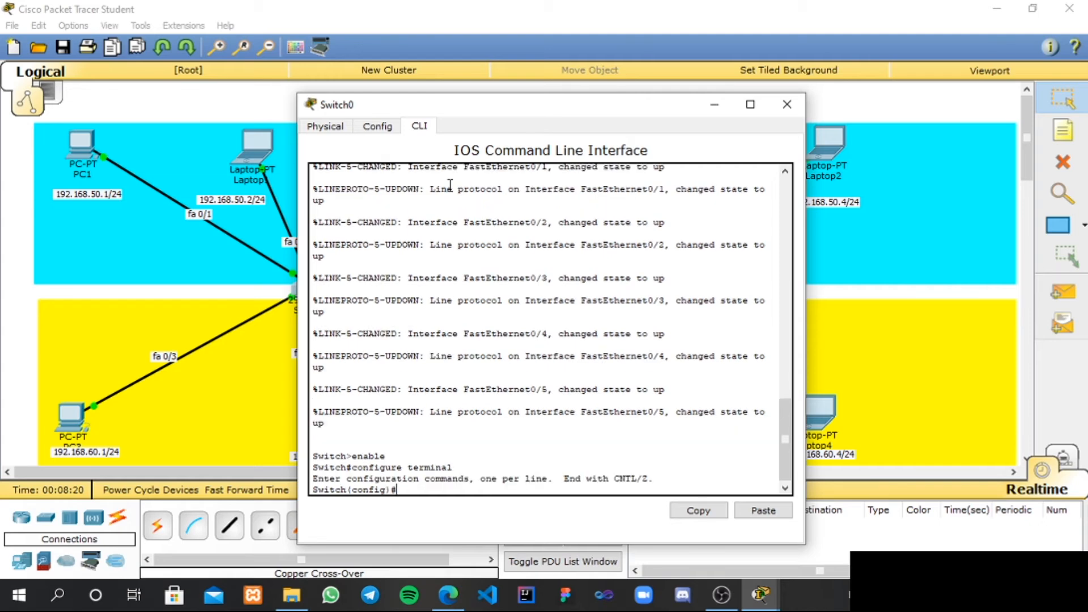
Create VLAN 50 on Switch0, name it finance, and exit VLAN configuration mode
{"action": "type", "text": "vlan 50"}
{"action": "key", "text": "Return"}
{"action": "type", "text": "name finance"}
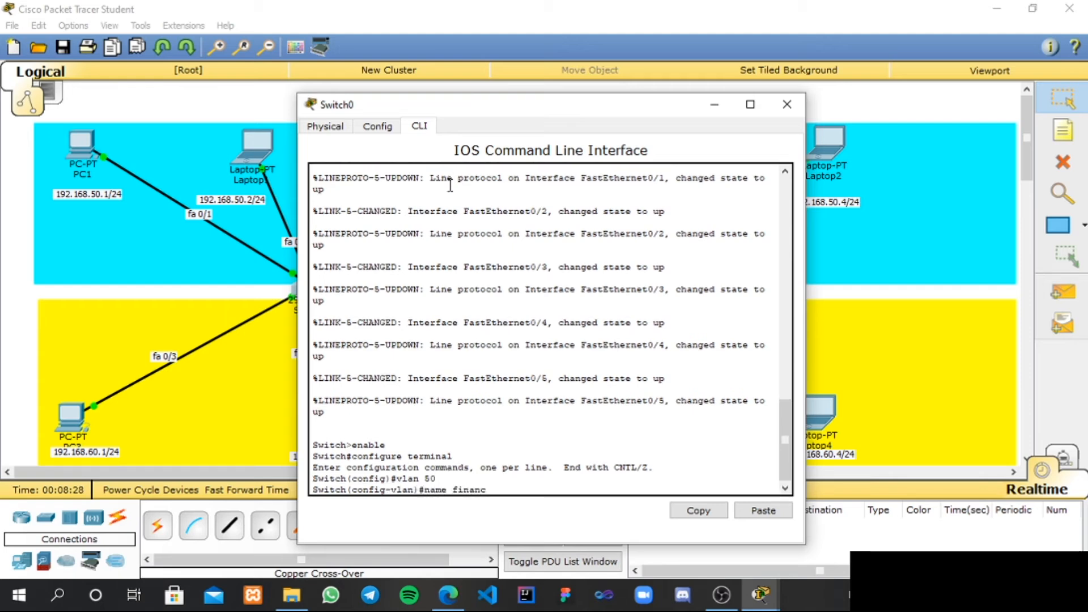
{"action": "key", "text": "Return"}
{"action": "type", "text": "exit"}
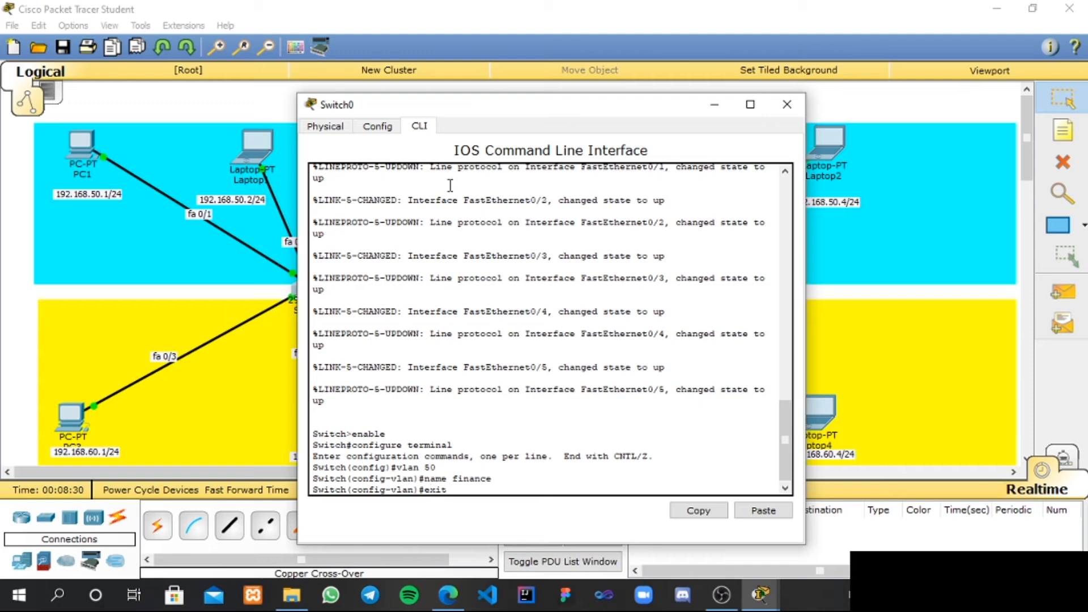
{"action": "key", "text": "Return"}
{"action": "type", "text": "clan"}
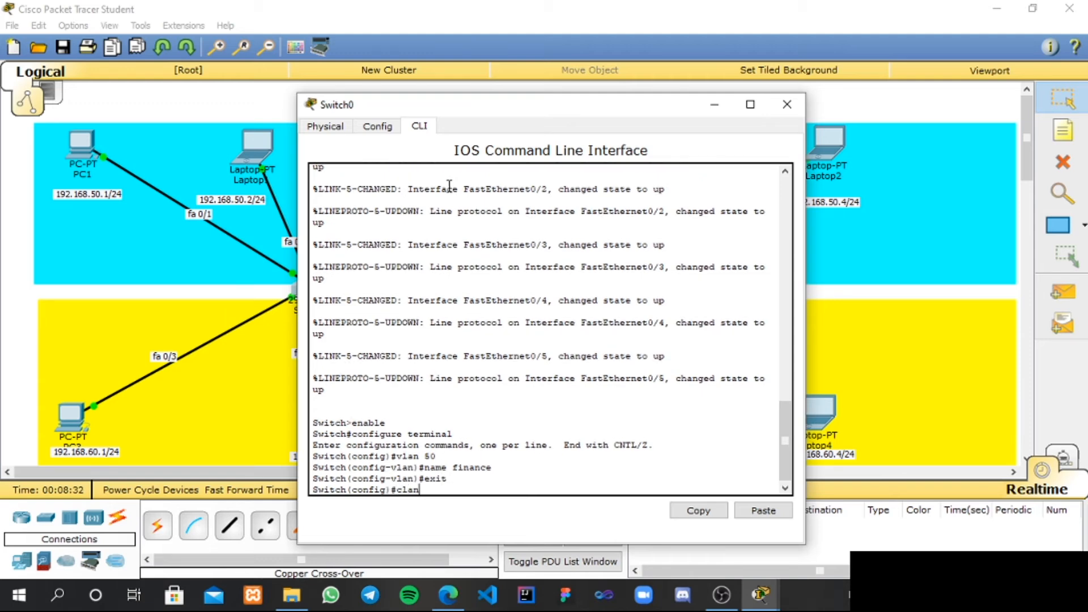
{"action": "type", "text": " 60"}
{"action": "key", "text": "Return"}
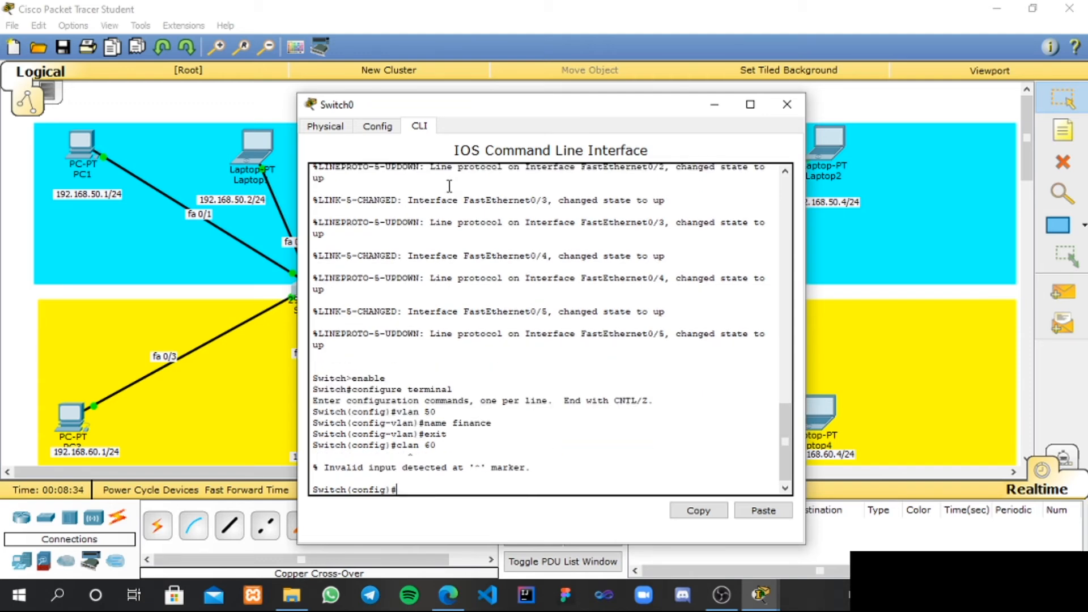
Create VLAN 60 on Switch0, name it hrd, and exit VLAN configuration mode
{"action": "type", "text": "vlan 60"}
{"action": "key", "text": "Return"}
{"action": "type", "text": "name"}
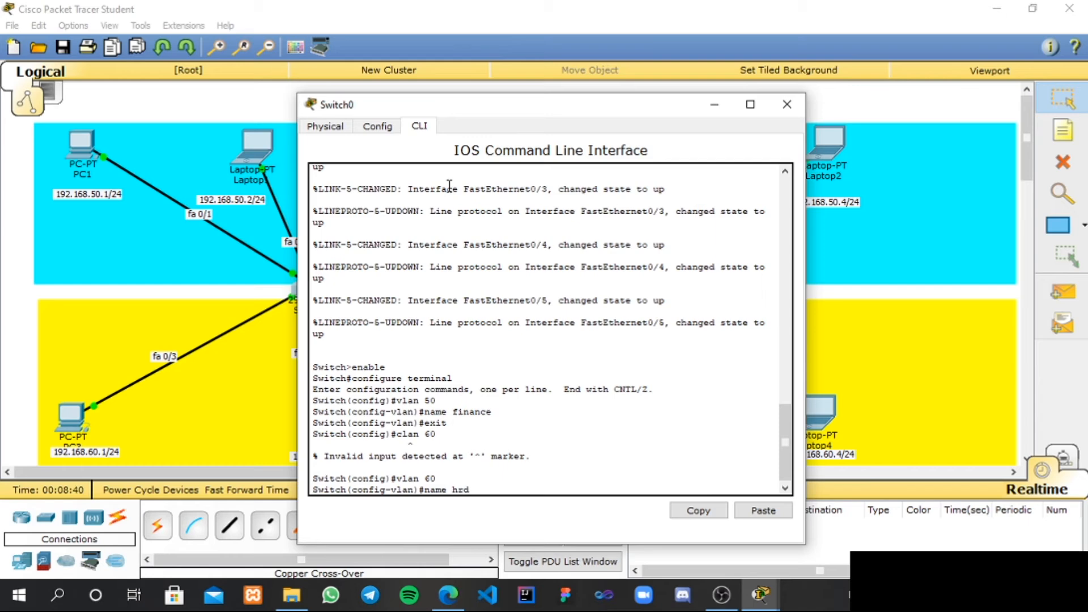
{"action": "type", "text": " hrd"}
{"action": "key", "text": "Return"}
{"action": "type", "text": "exit"}
{"action": "key", "text": "Return"}
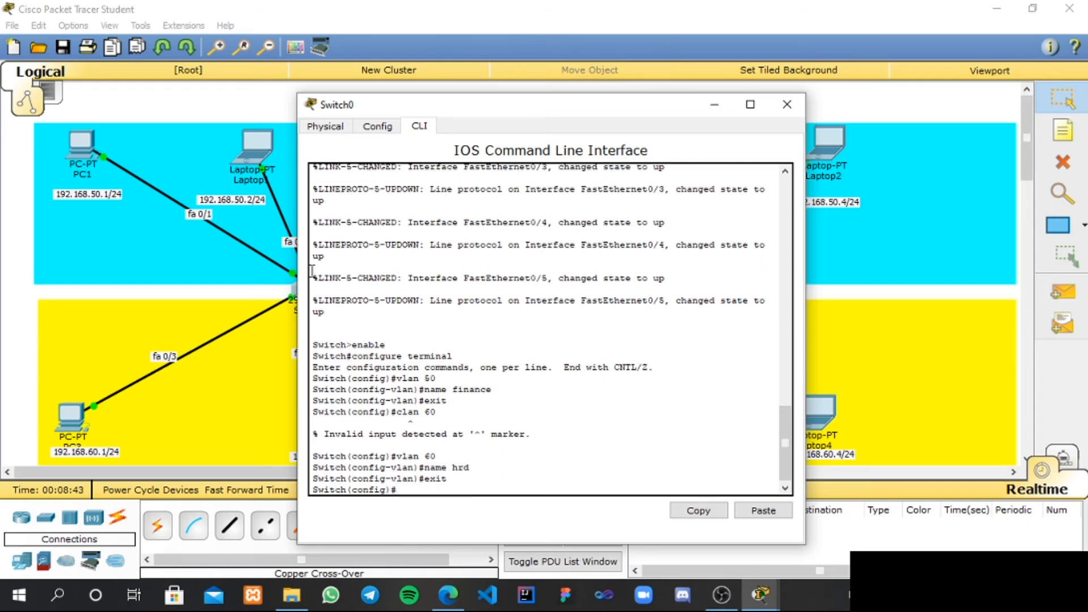
Close Switch0's window, open Switch1's command line, and enter global configuration mode with enable and configure terminal
{"action": "left_click", "coordinate": [776, 107]}
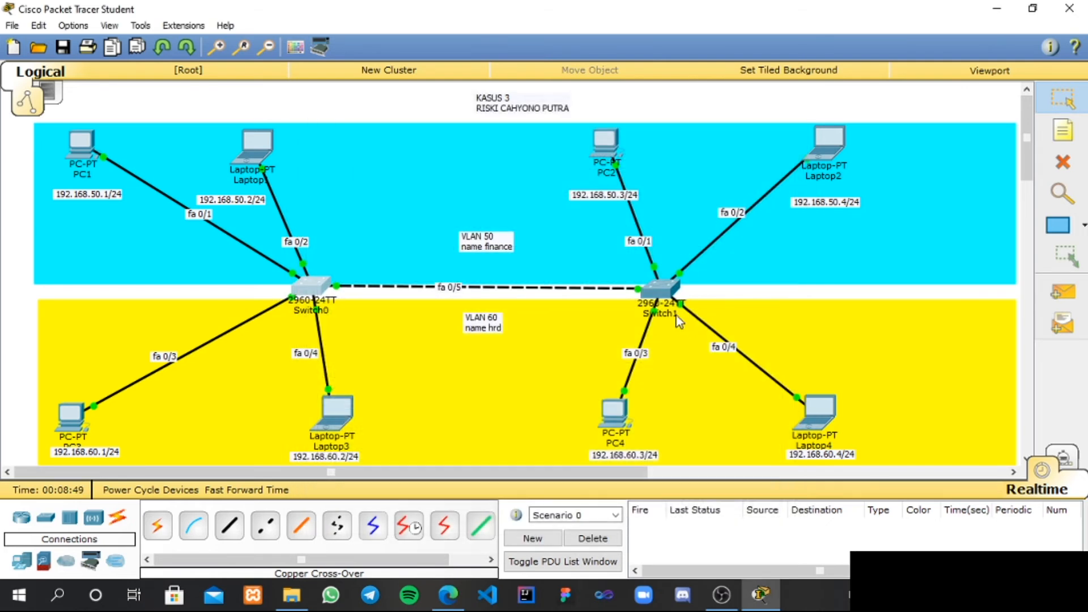
{"action": "left_click", "coordinate": [635, 291]}
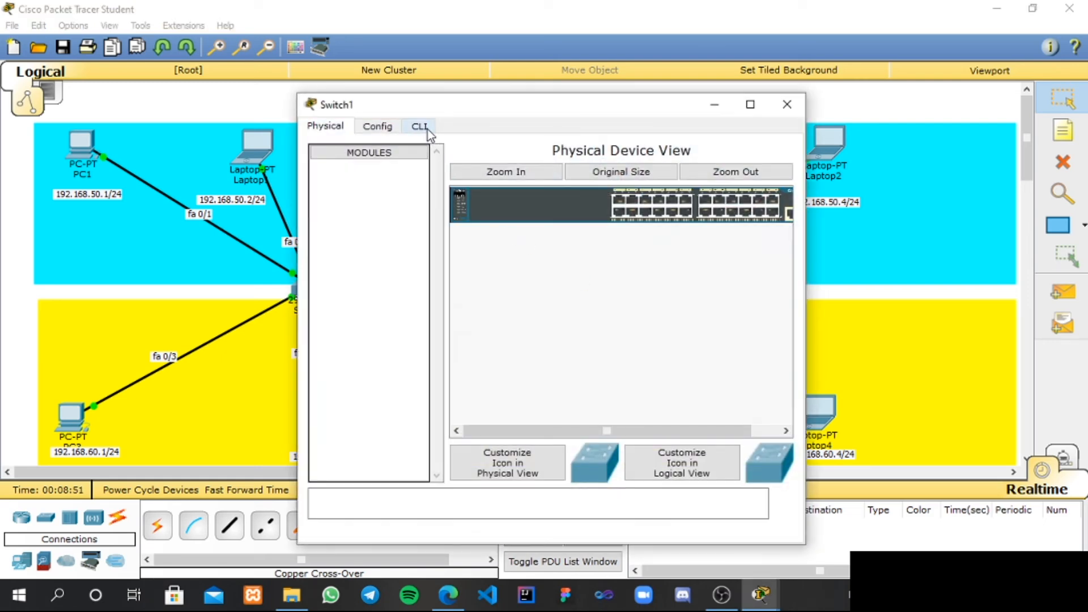
{"action": "left_click", "coordinate": [420, 126]}
{"action": "key", "text": "Return"}
{"action": "type", "text": "enalbe"}
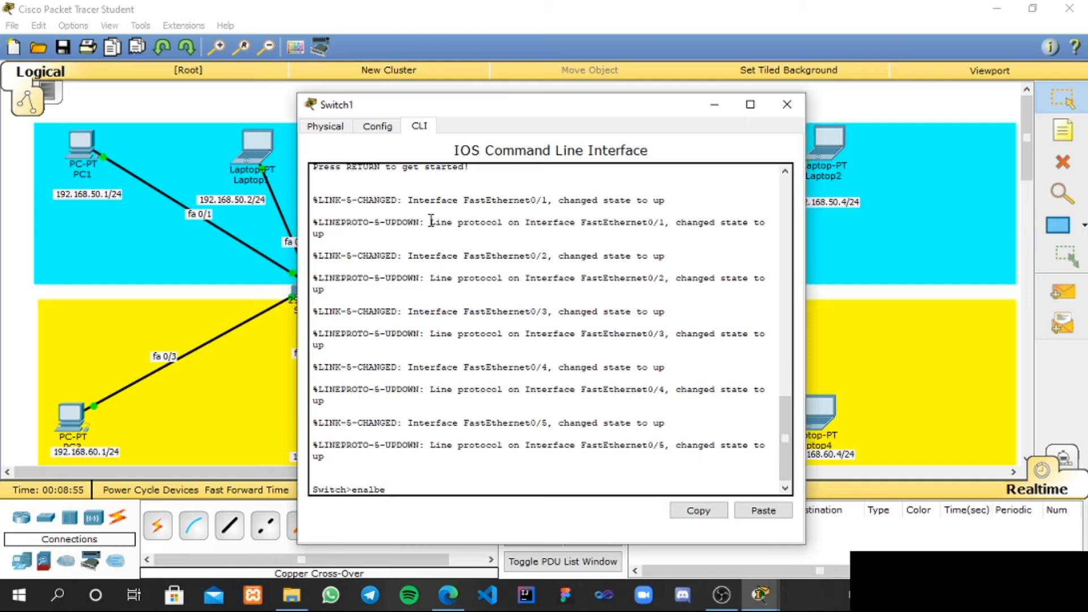
{"action": "key", "text": "BackSpace"}
{"action": "key", "text": "BackSpace"}
{"action": "key", "text": "BackSpace"}
{"action": "type", "text": "ble"}
{"action": "key", "text": "Return"}
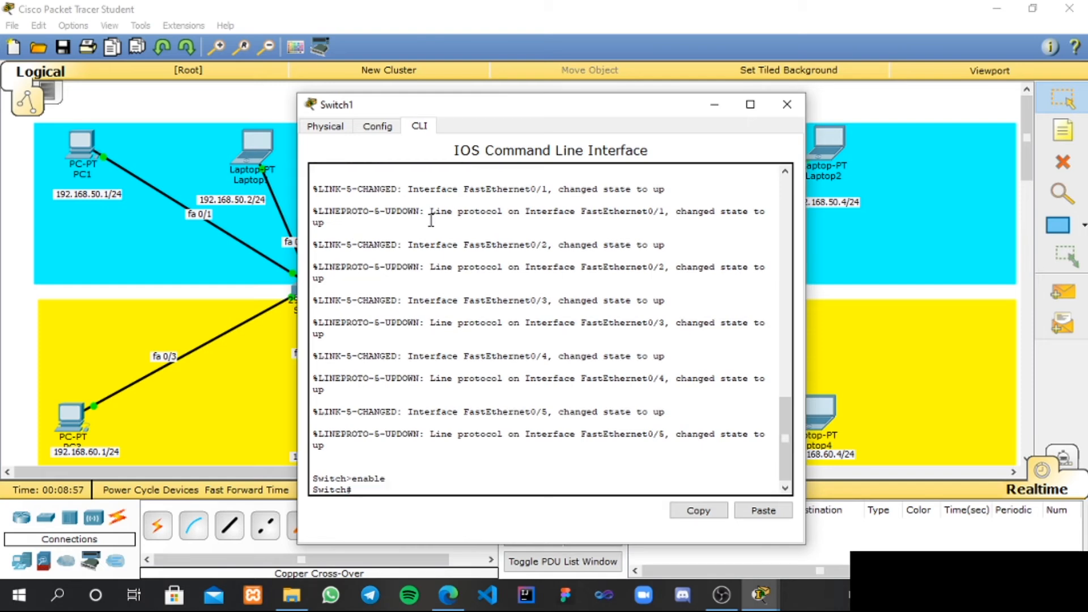
{"action": "type", "text": "configure terminal"}
{"action": "key", "text": "Return"}
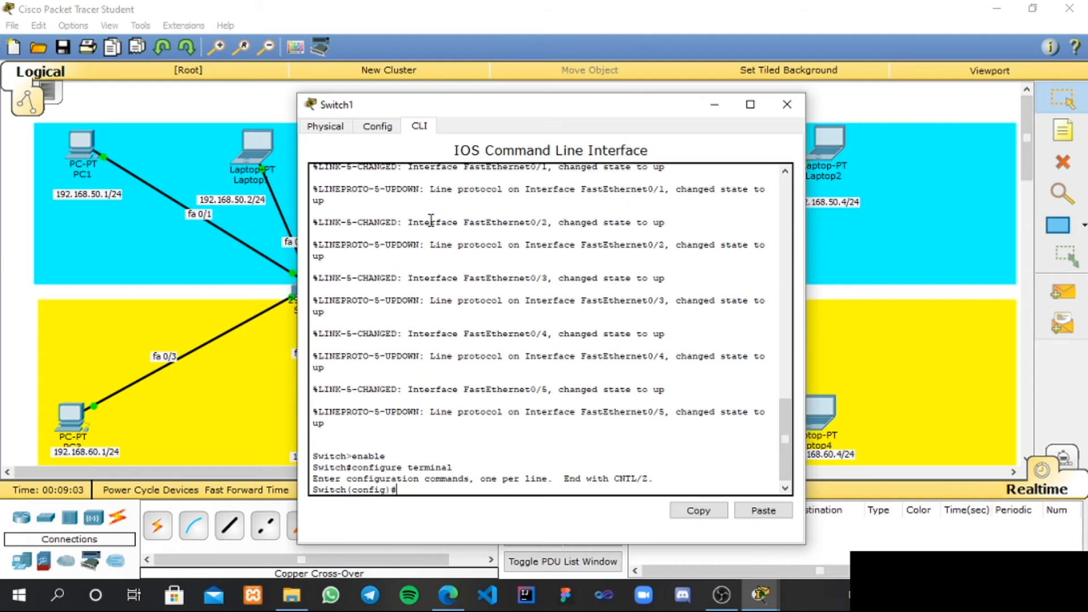
Create VLAN 50 on Switch1, name it finance, and exit VLAN configuration mode
{"action": "type", "text": "vlan 50"}
{"action": "key", "text": "Return"}
{"action": "type", "text": "name finance"}
{"action": "key", "text": "Return"}
{"action": "type", "text": "exit"}
{"action": "key", "text": "Return"}
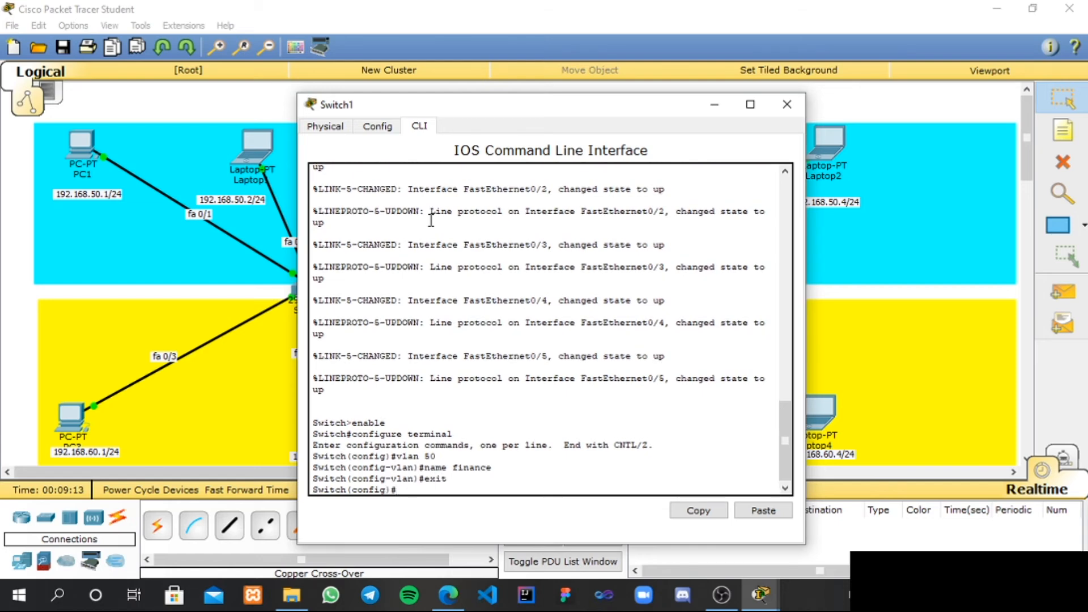
Create VLAN 60 on Switch1, name it hrd, exit VLAN configuration mode, and close the switch window
{"action": "type", "text": "vlan 60"}
{"action": "key", "text": "Return"}
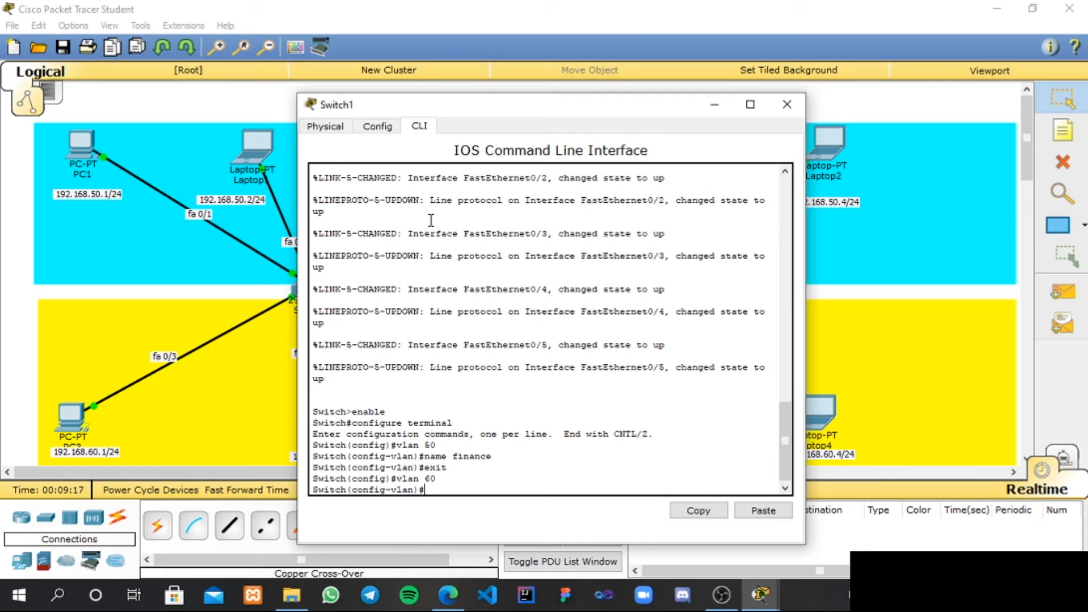
{"action": "type", "text": "name hrd"}
{"action": "key", "text": "Return"}
{"action": "type", "text": "exit"}
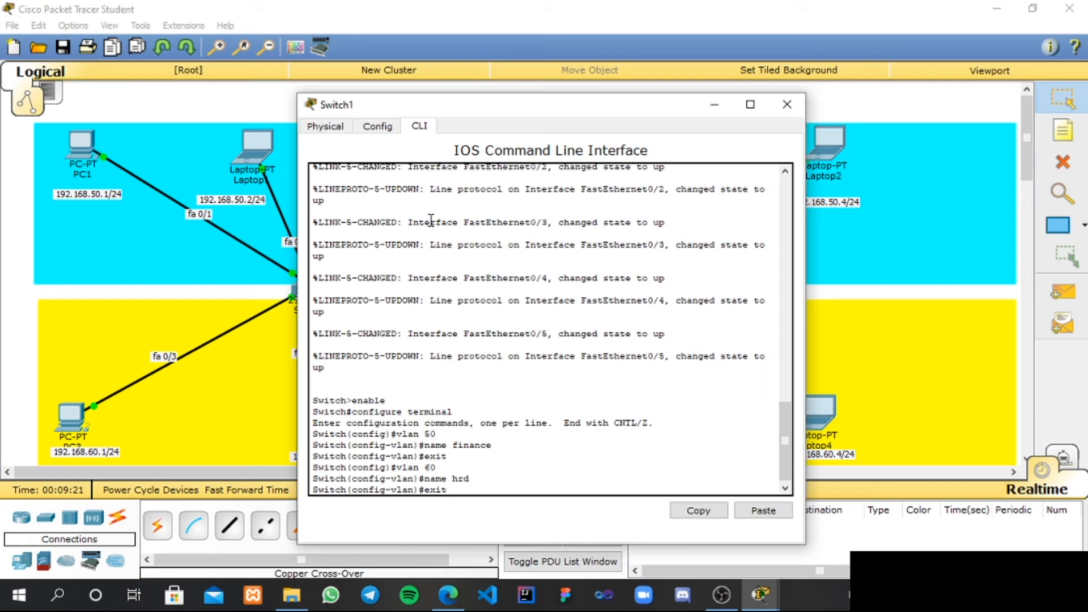
{"action": "key", "text": "Return"}
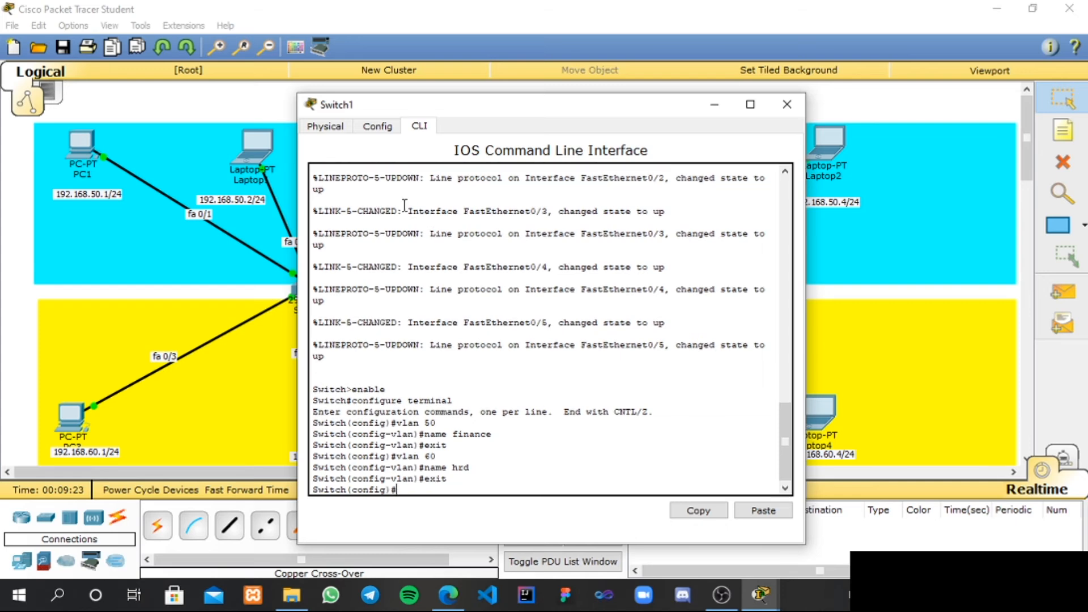
{"action": "left_click", "coordinate": [786, 103]}
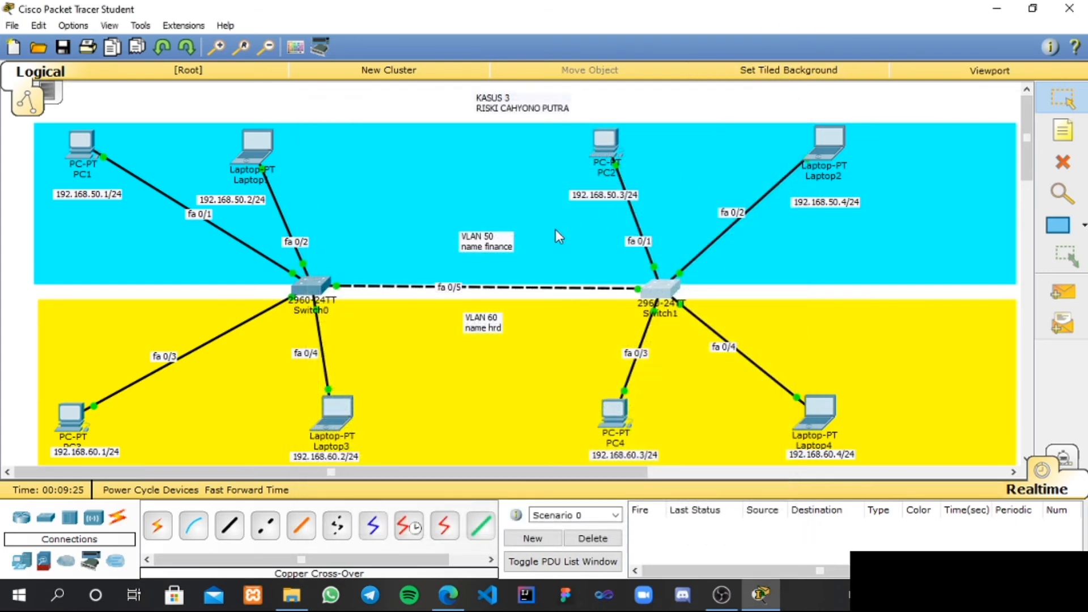
Reopen Switch0's command line, exit configuration mode, and re-enter it with enable and configure terminal
{"action": "left_click", "coordinate": [314, 285]}
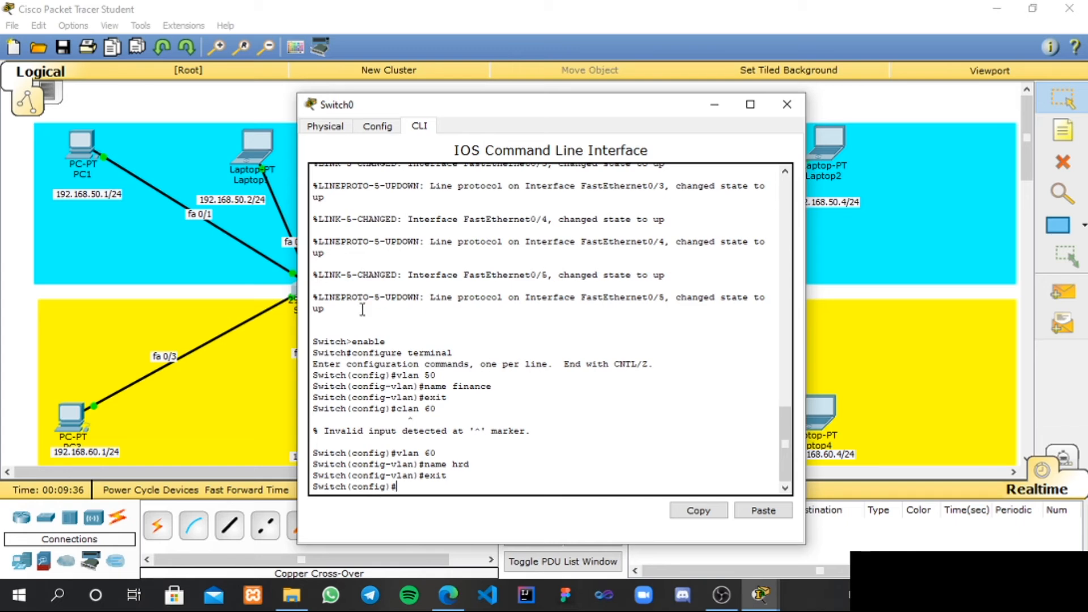
{"action": "type", "text": "xit"}
{"action": "key", "text": "Return"}
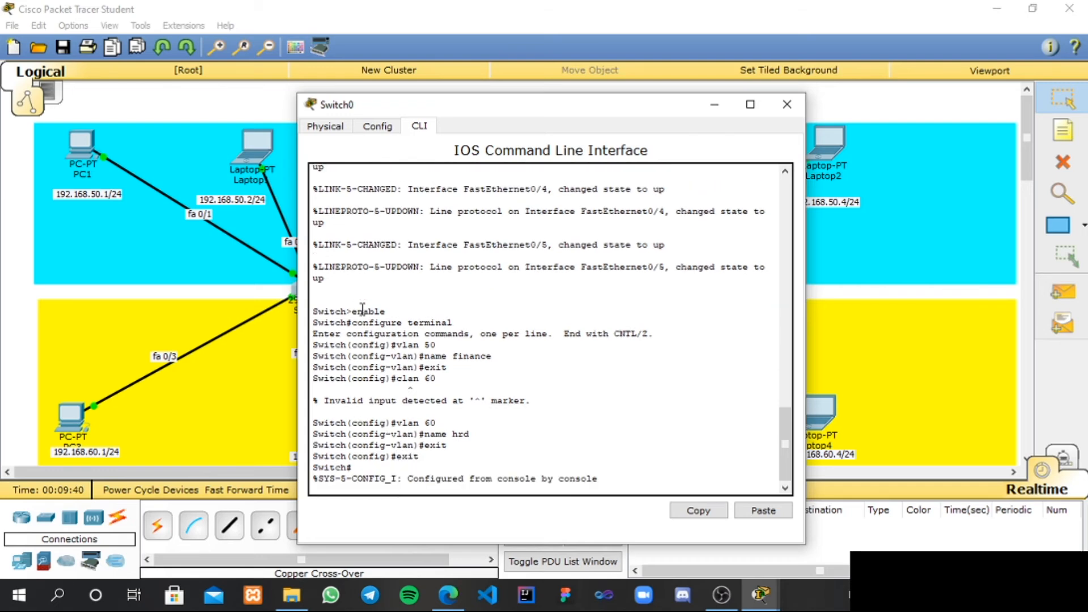
{"action": "key", "text": "Return"}
{"action": "type", "text": "enabl"}
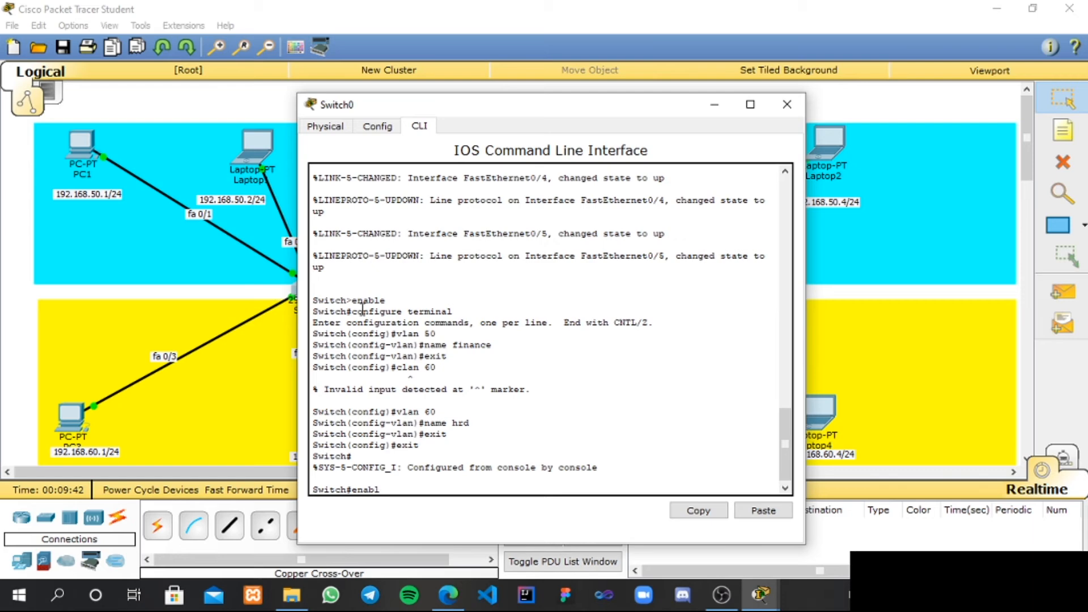
{"action": "type", "text": "e"}
{"action": "key", "text": "Return"}
{"action": "type", "text": "configure ter"}
{"action": "type", "text": "nal"}
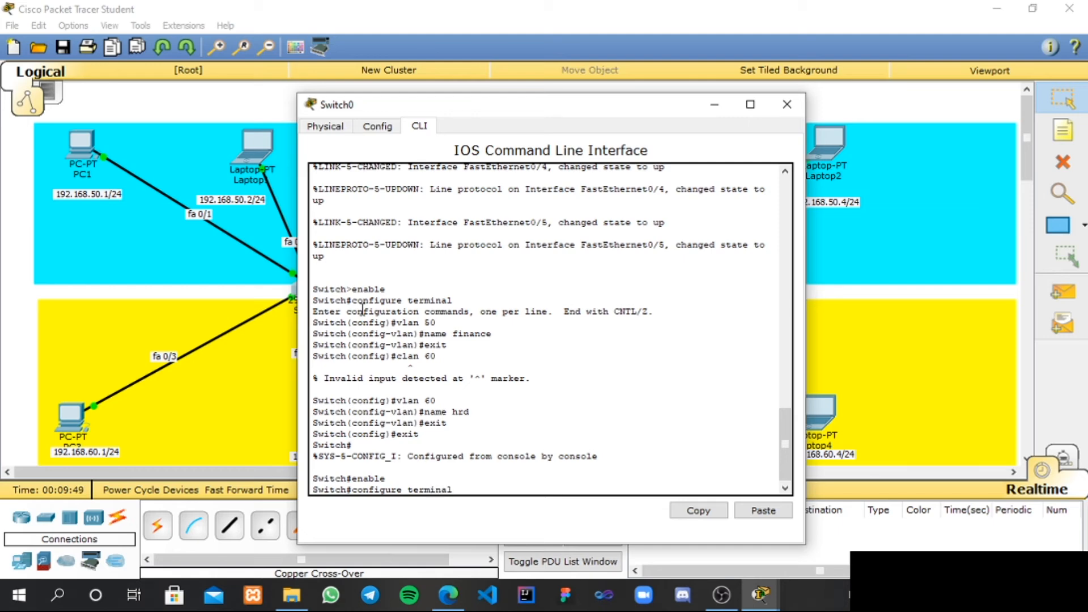
{"action": "key", "text": "Return"}
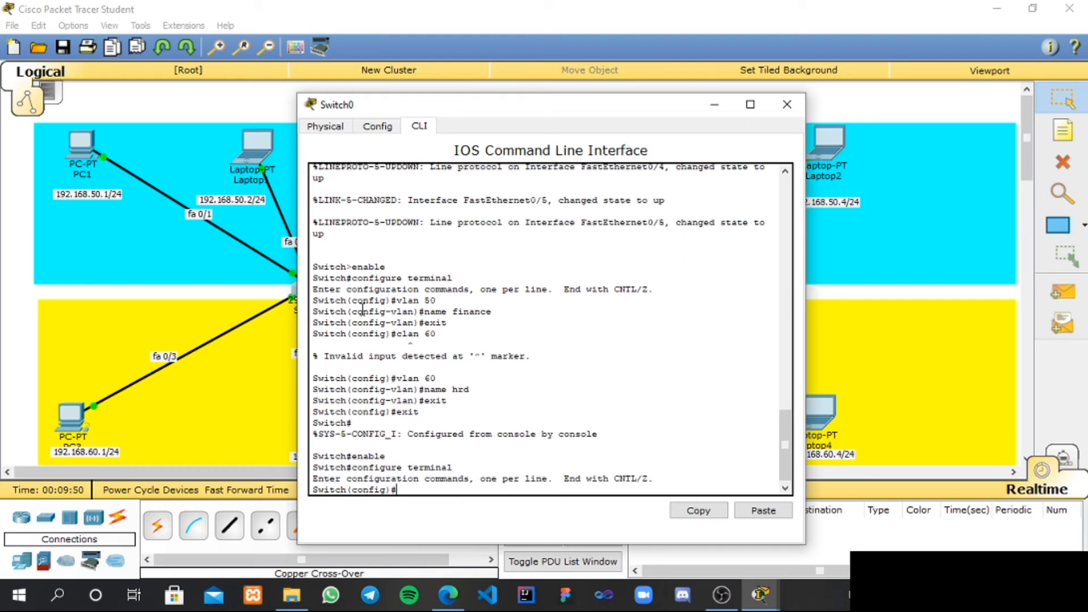
Configure Switch0's interface fastEthernet 0/1 as an access port in VLAN 50 and exit interface mode
{"action": "type", "text": "interface fastEthernet 0/1"}
{"action": "key", "text": "Return"}
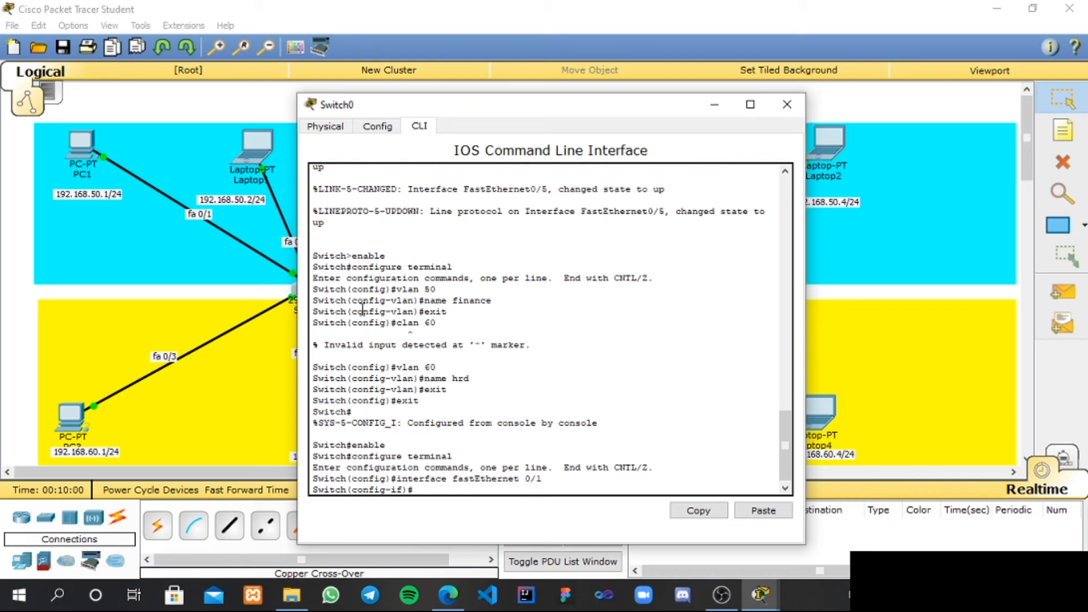
{"action": "type", "text": "switchport mode access"}
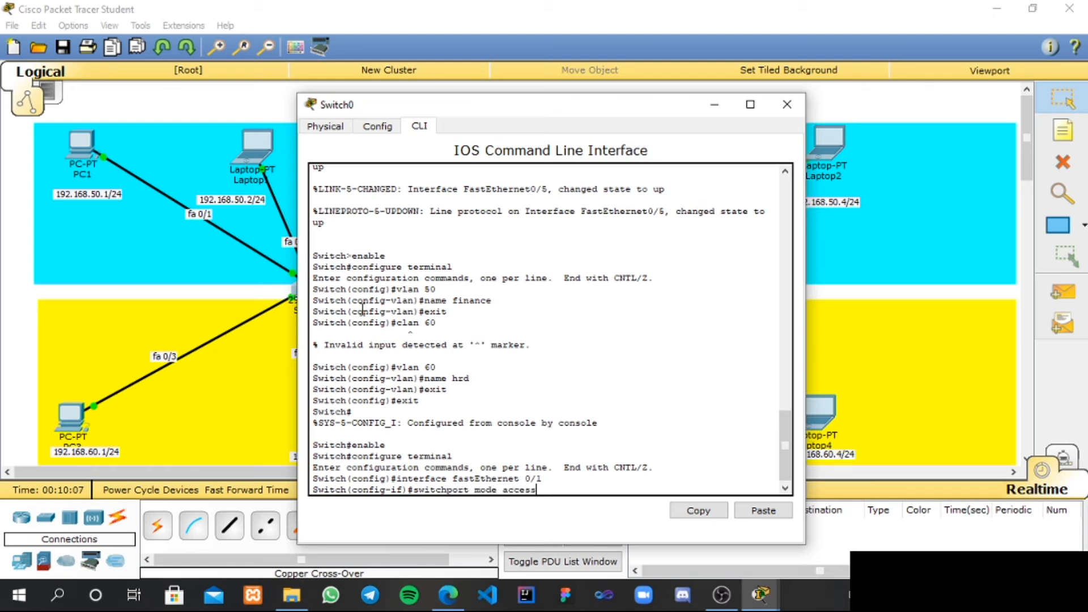
{"action": "key", "text": "Return"}
{"action": "type", "text": "switch"}
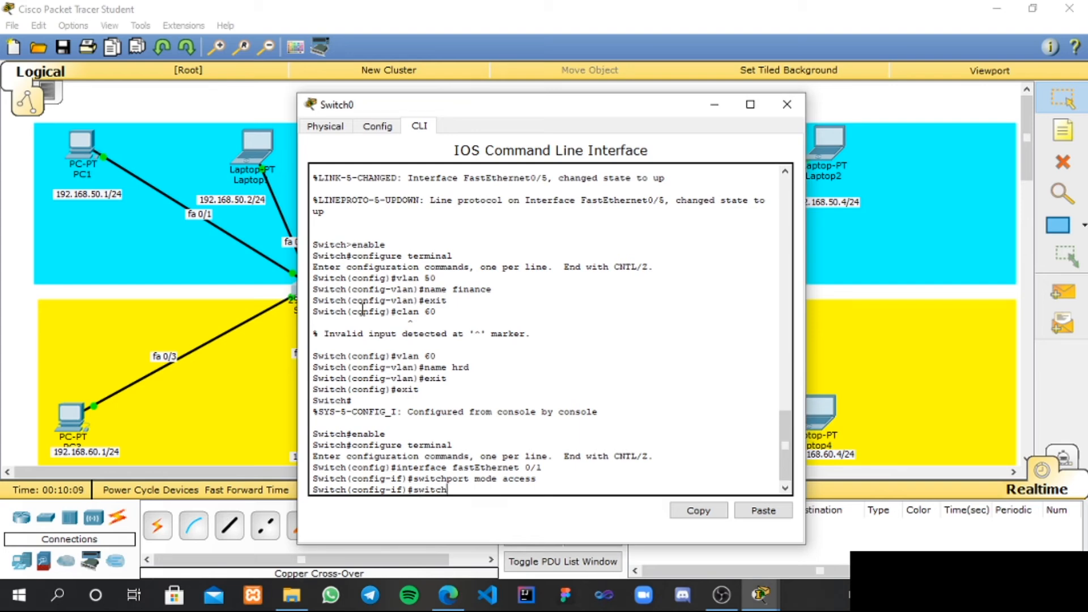
{"action": "type", "text": "port access vlan 50"}
{"action": "key", "text": "Return"}
{"action": "type", "text": "exit"}
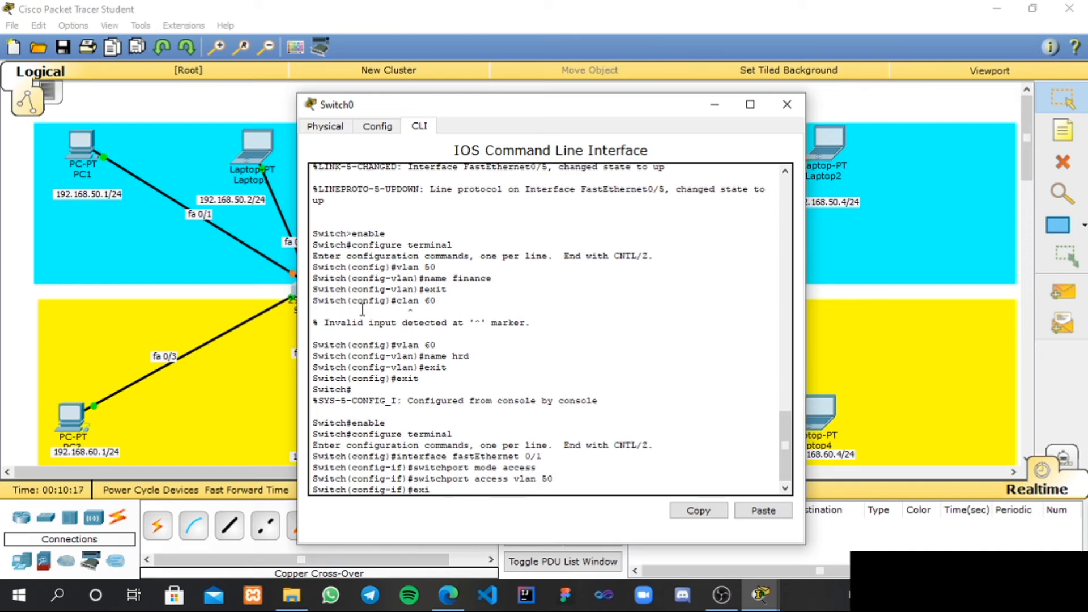
{"action": "key", "text": "Return"}
Configure Switch0's interface fastEthernet 0/2 as an access port in VLAN 50 and exit interface mode
{"action": "type", "text": "in"}
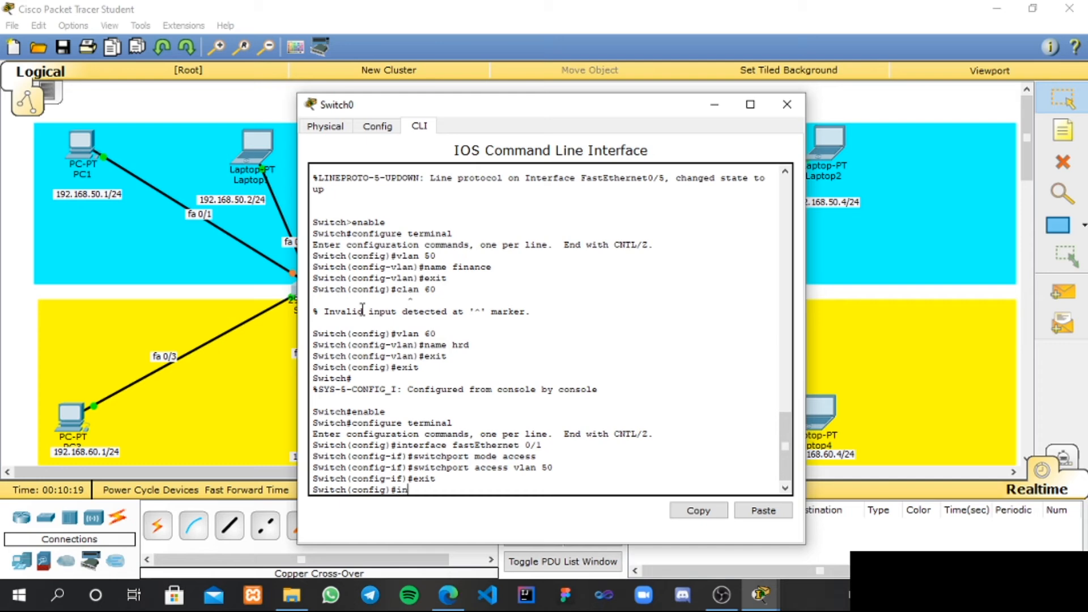
{"action": "type", "text": "terface fastEthernet 0/2"}
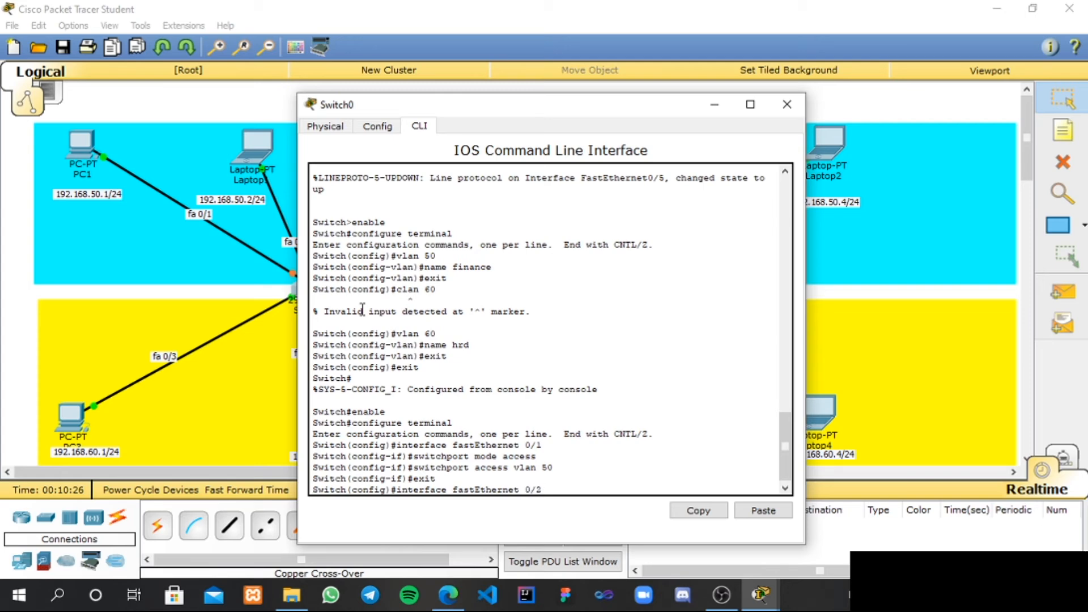
{"action": "key", "text": "Return"}
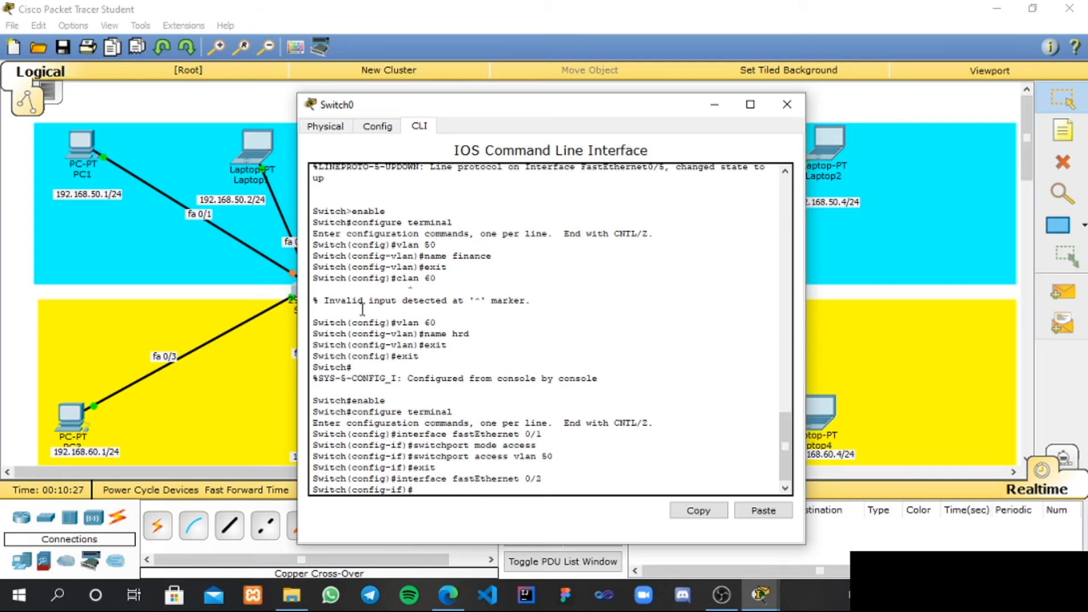
{"action": "type", "text": "switchport mode access"}
{"action": "key", "text": "Return"}
{"action": "type", "text": "switchp"}
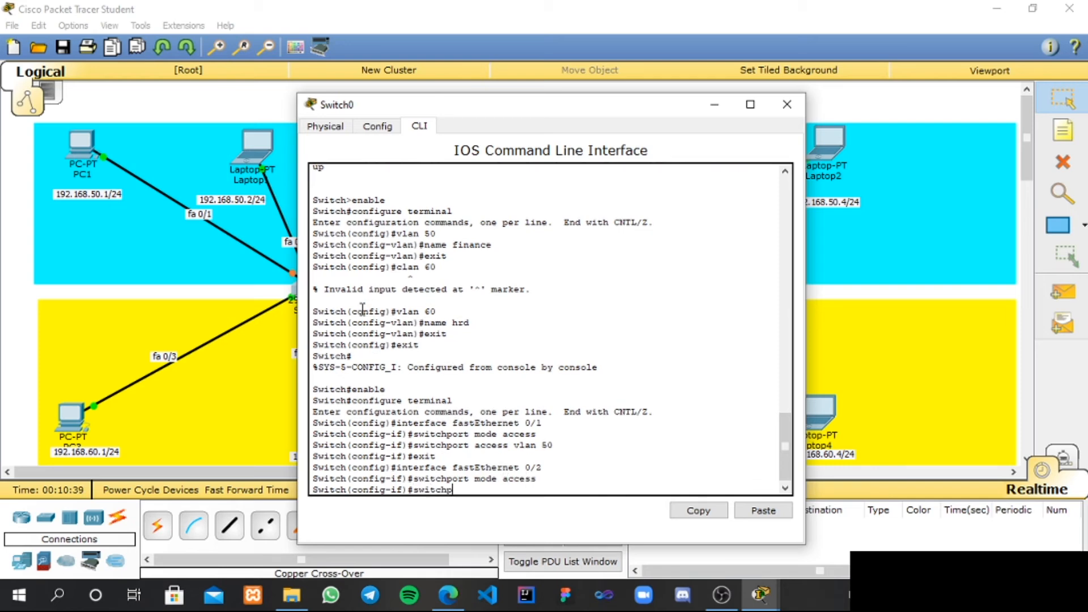
{"action": "type", "text": "ort access vlan 50"}
{"action": "key", "text": "Return"}
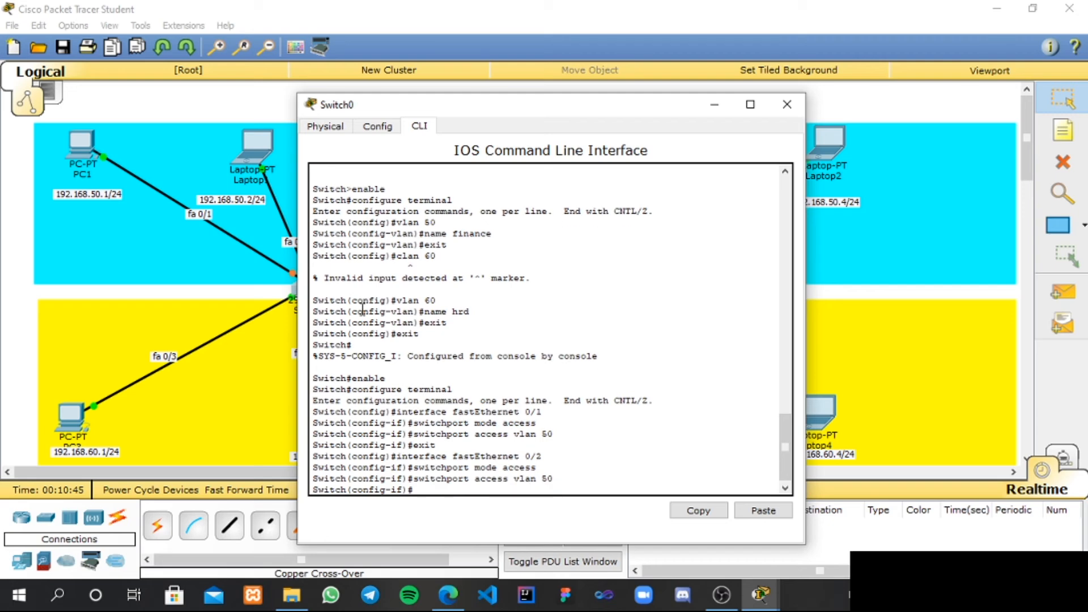
{"action": "type", "text": "exit"}
{"action": "key", "text": "Return"}
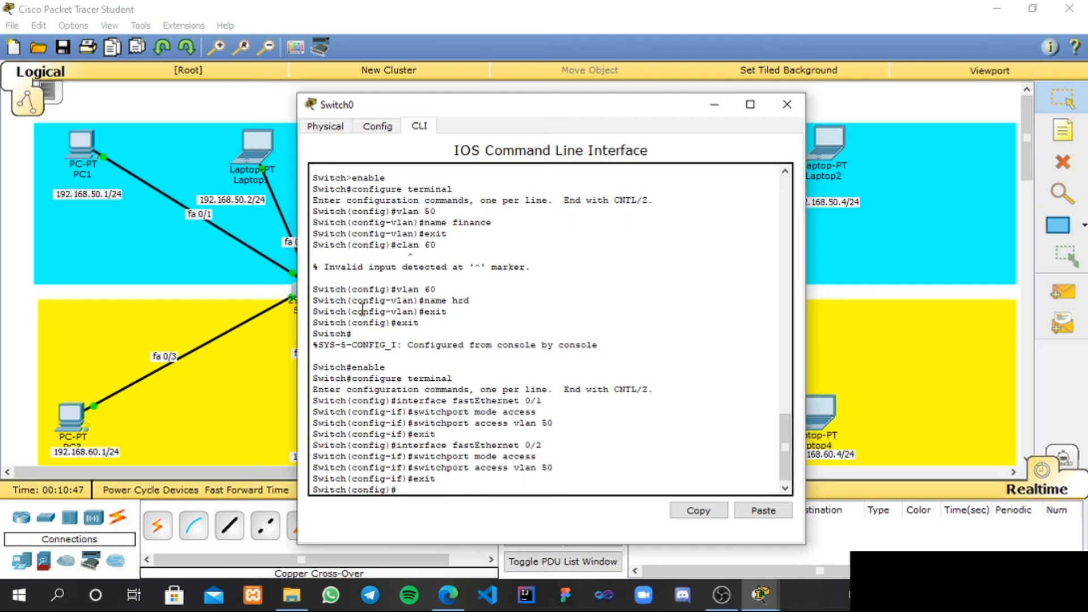
Configure Switch0's interface fastEthernet 0/3 as an access port in VLAN 60 and exit interface mode
{"action": "type", "text": "interface fastEthernet "}
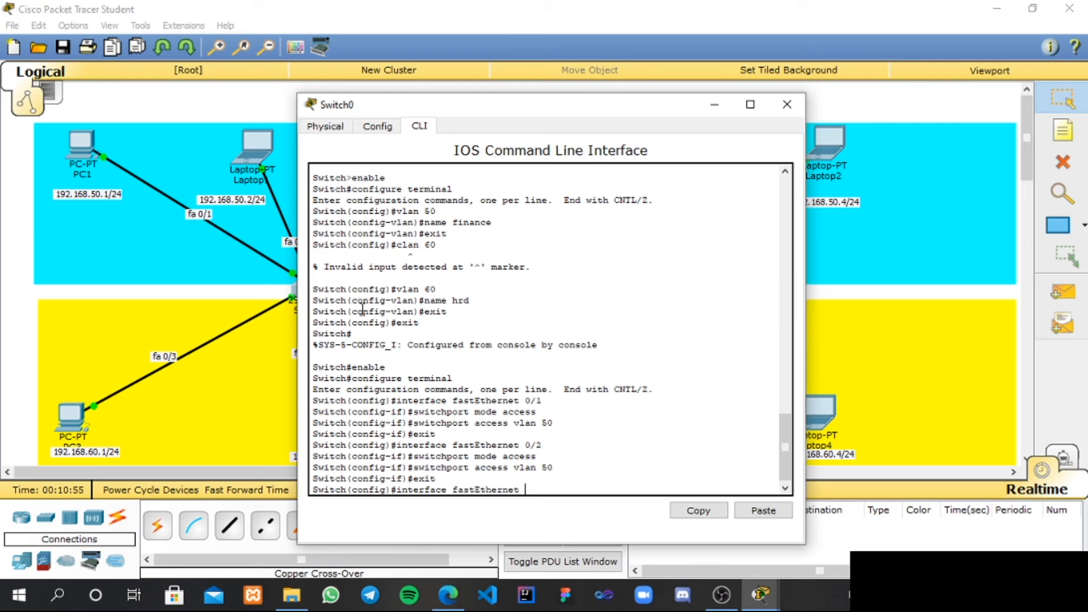
{"action": "type", "text": "0/3"}
{"action": "key", "text": "Return"}
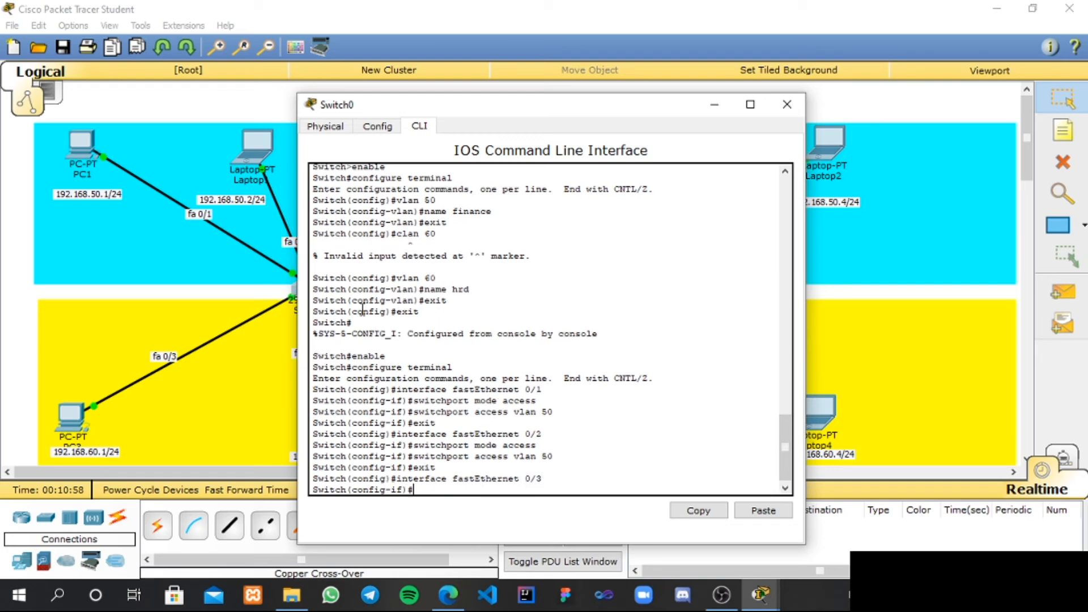
{"action": "type", "text": "switchport mode access"}
{"action": "key", "text": "Return"}
{"action": "type", "text": "switch"}
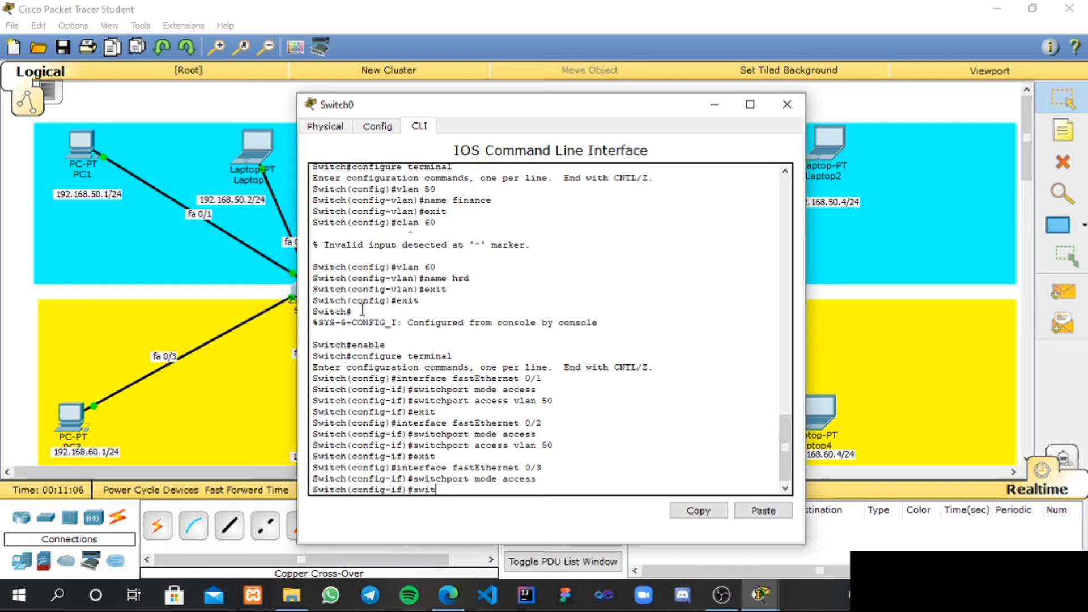
{"action": "type", "text": "port access vlan 60"}
{"action": "key", "text": "Return"}
{"action": "type", "text": "exit"}
{"action": "key", "text": "Return"}
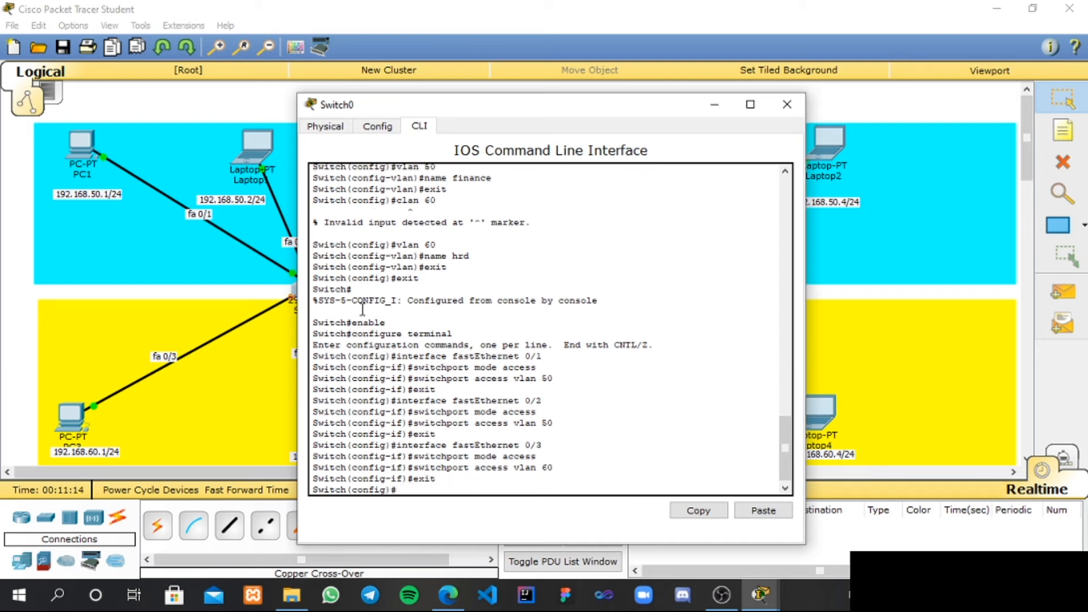
Configure Switch0's interface fastEthernet 0/4 as an access port in VLAN 60, exit interface mode, and close the switch window
{"action": "type", "text": "interface fastEthenrnet 0/"}
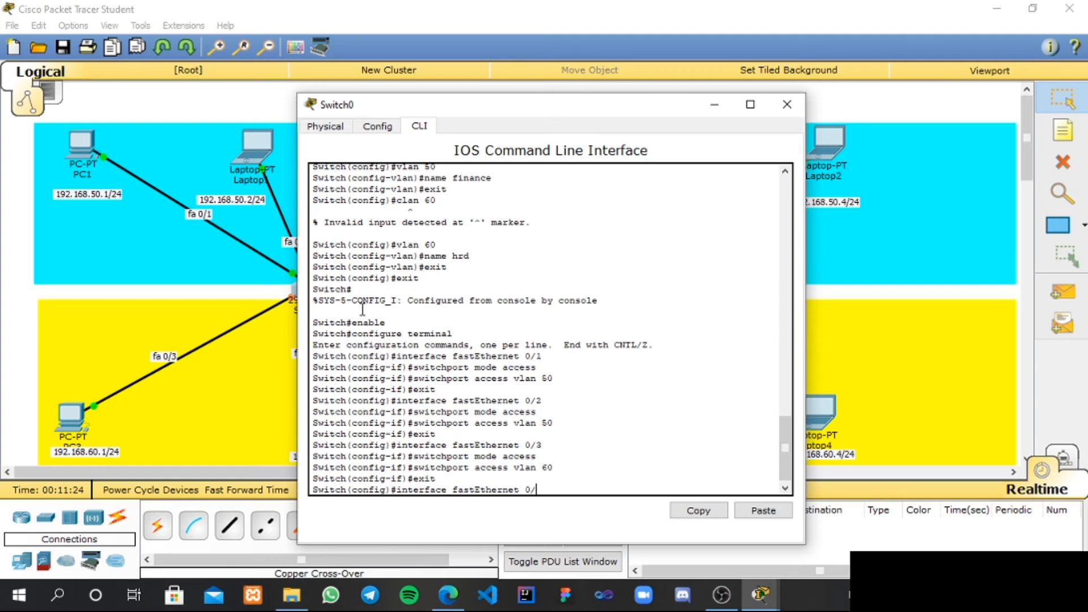
{"action": "type", "text": "4"}
{"action": "key", "text": "Return"}
{"action": "type", "text": "switchport"}
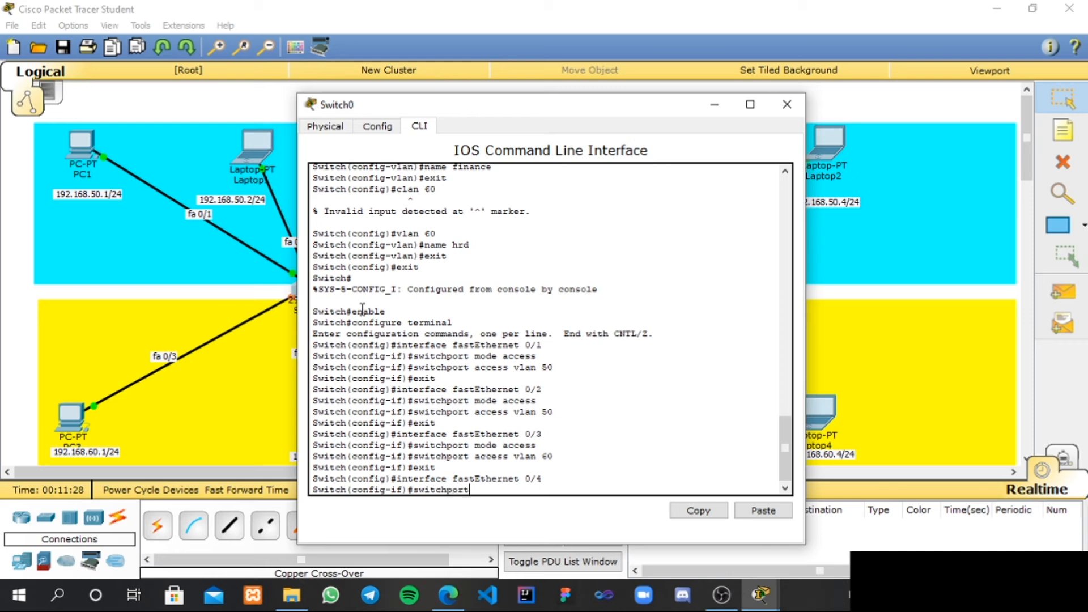
{"action": "type", "text": " mode access"}
{"action": "key", "text": "Return"}
{"action": "type", "text": "sw"}
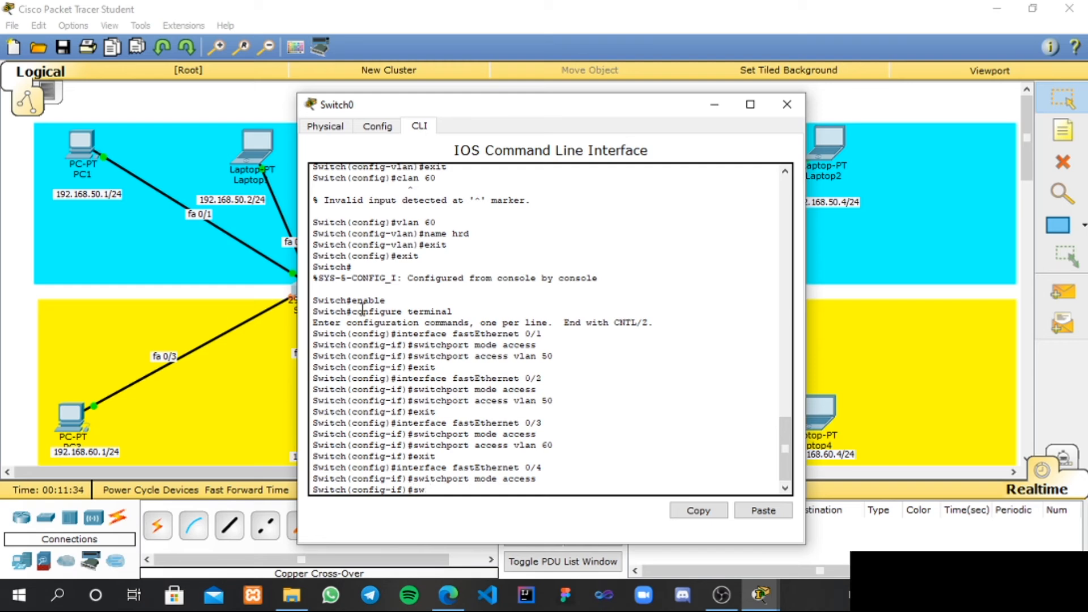
{"action": "type", "text": "itchport accessvlan  60"}
{"action": "key", "text": "Return"}
{"action": "type", "text": "exit"}
{"action": "key", "text": "Return"}
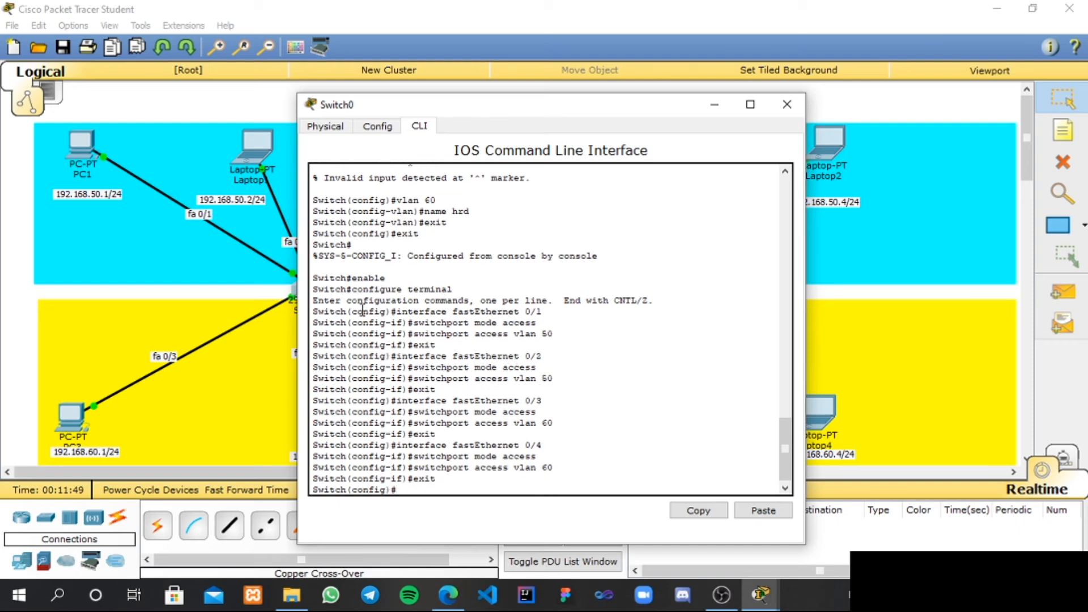
{"action": "left_click", "coordinate": [785, 112]}
Leave Switch1's current configuration session and re-enter global configuration mode with enable and configure terminal
{"action": "left_click", "coordinate": [658, 290]}
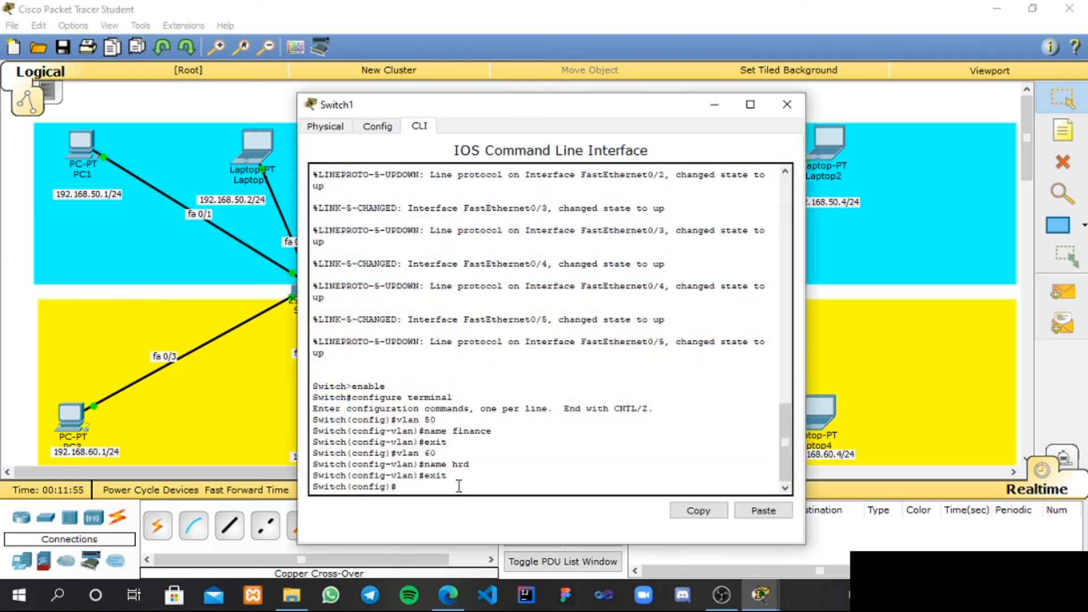
{"action": "type", "text": "exit"}
{"action": "key", "text": "Return"}
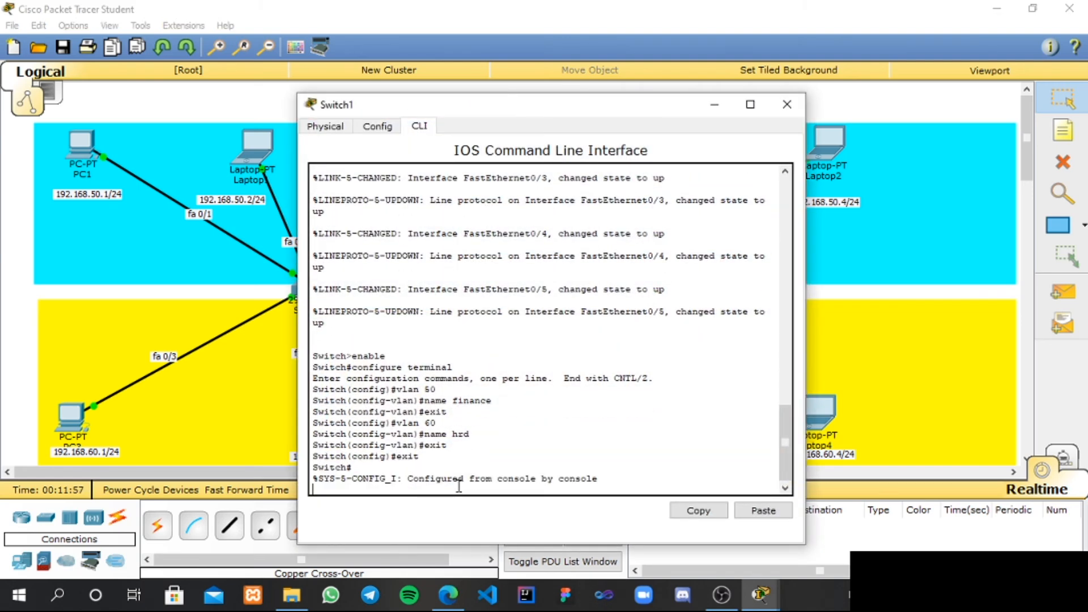
{"action": "key", "text": "Return"}
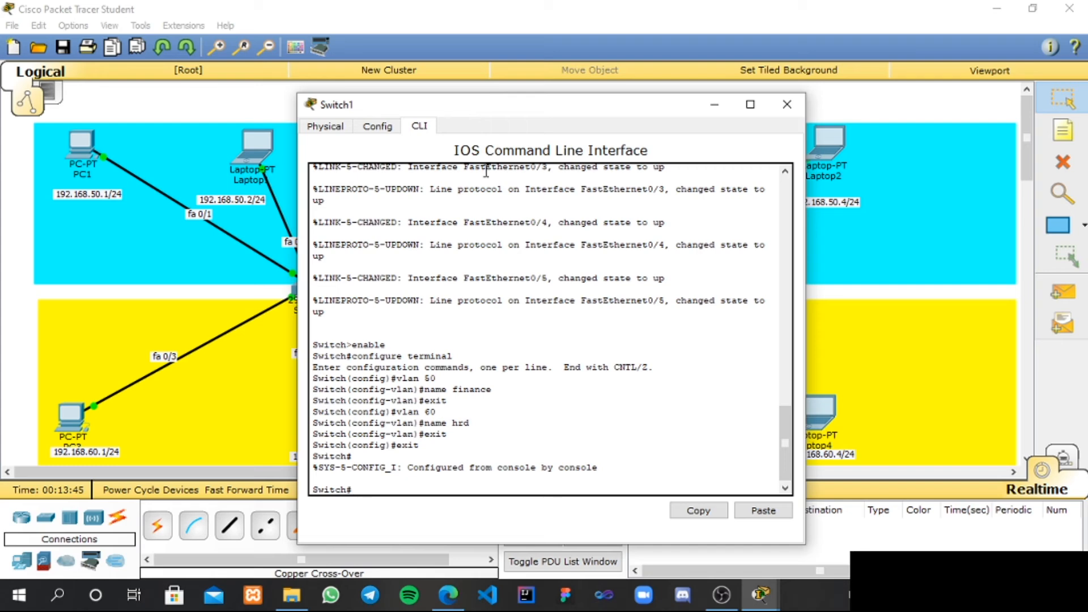
{"action": "type", "text": "enable"}
{"action": "key", "text": "Return"}
{"action": "type", "text": "config"}
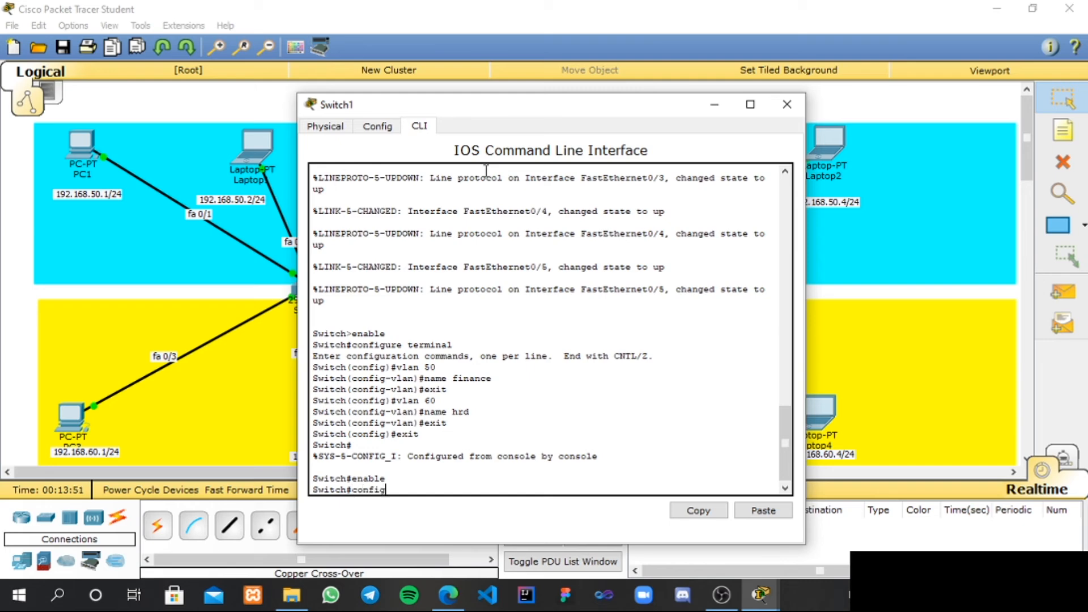
{"action": "type", "text": "ure teminal"}
{"action": "key", "text": "Return"}
{"action": "type", "text": "co"}
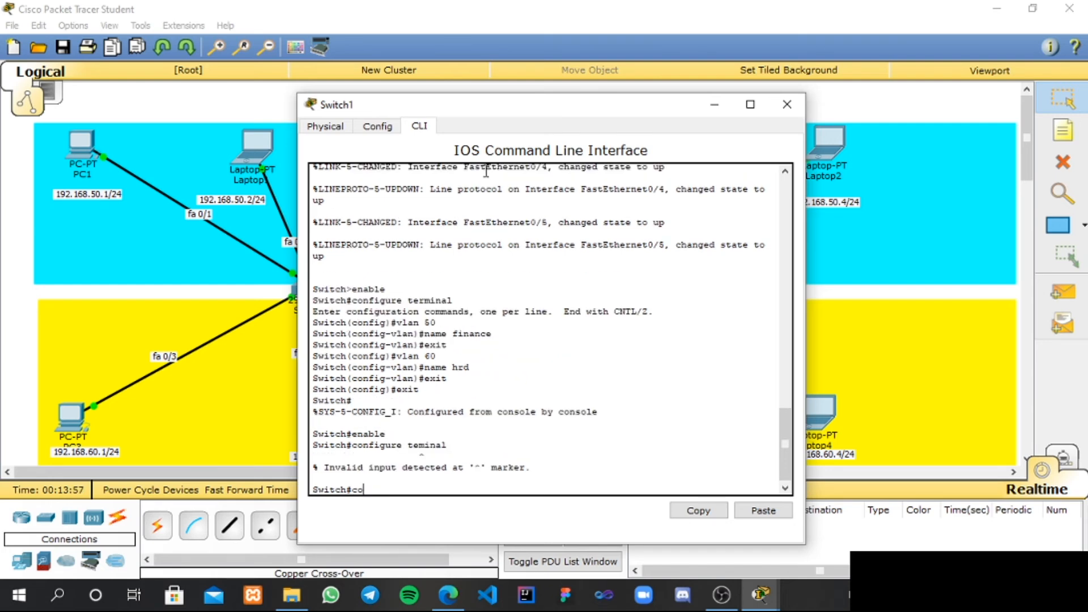
{"action": "type", "text": "nfigure termoinal"}
{"action": "key", "text": "Return"}
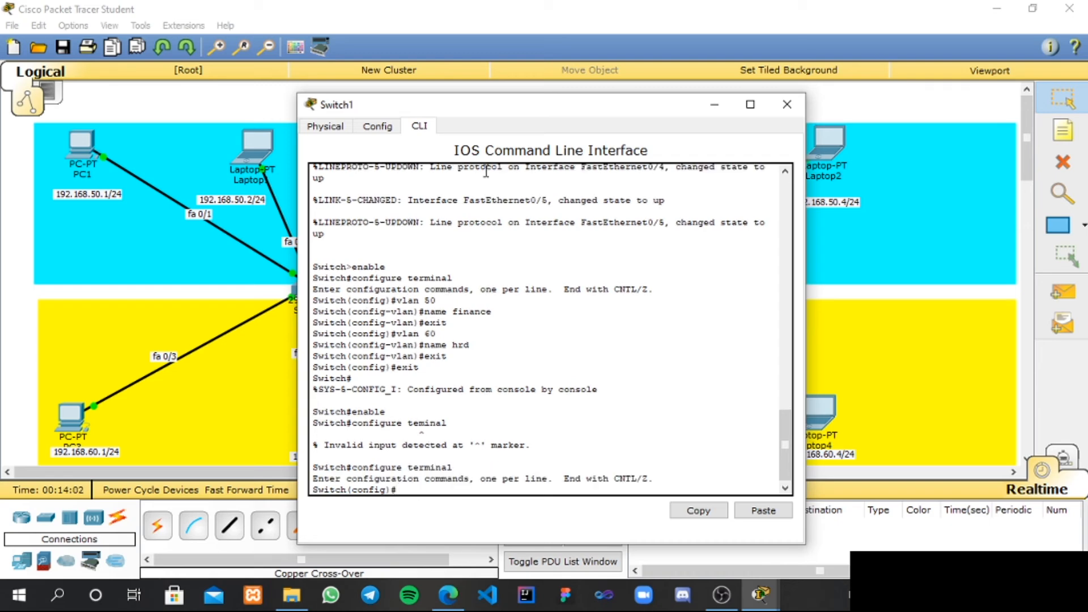
Configure Switch1's interface fastEthernet 0/1 as an access port in VLAN 50 and exit interface mode
{"action": "type", "text": "interface fastEthernet 0"}
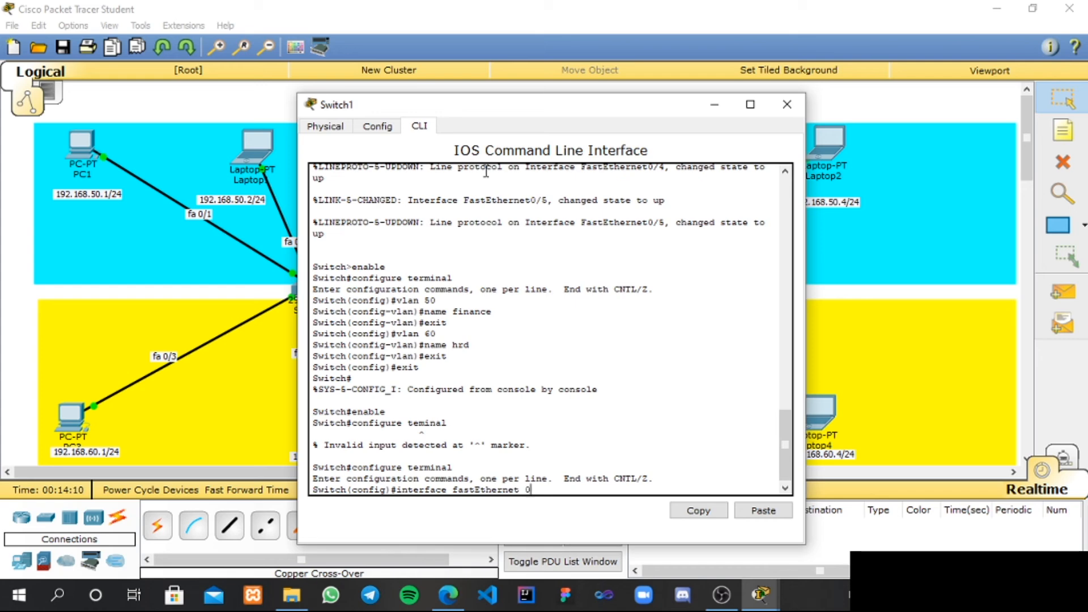
{"action": "type", "text": "/1"}
{"action": "key", "text": "Return"}
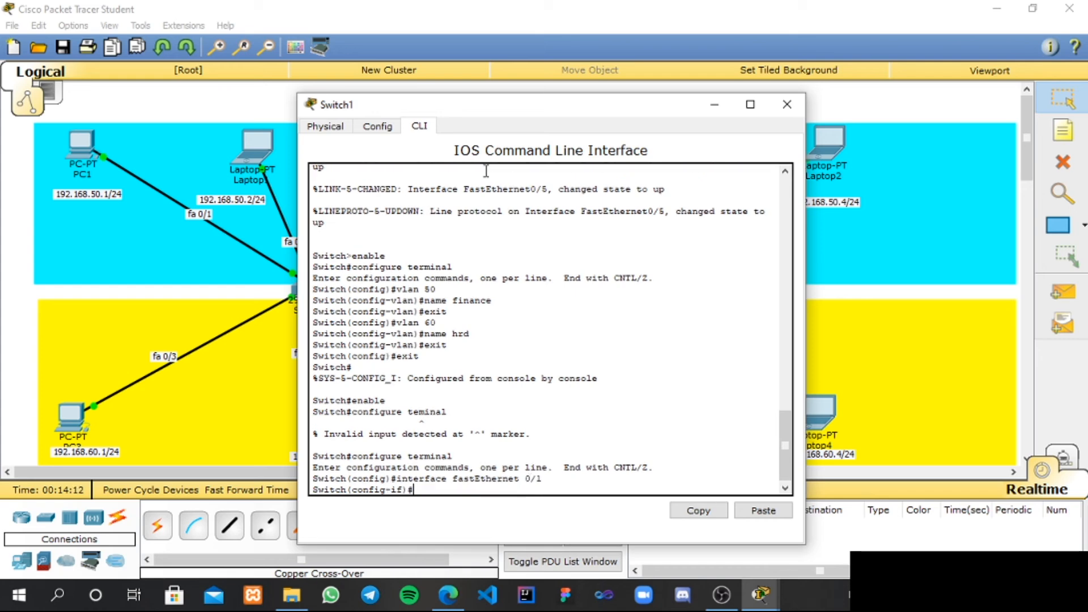
{"action": "type", "text": "switchport mode access"}
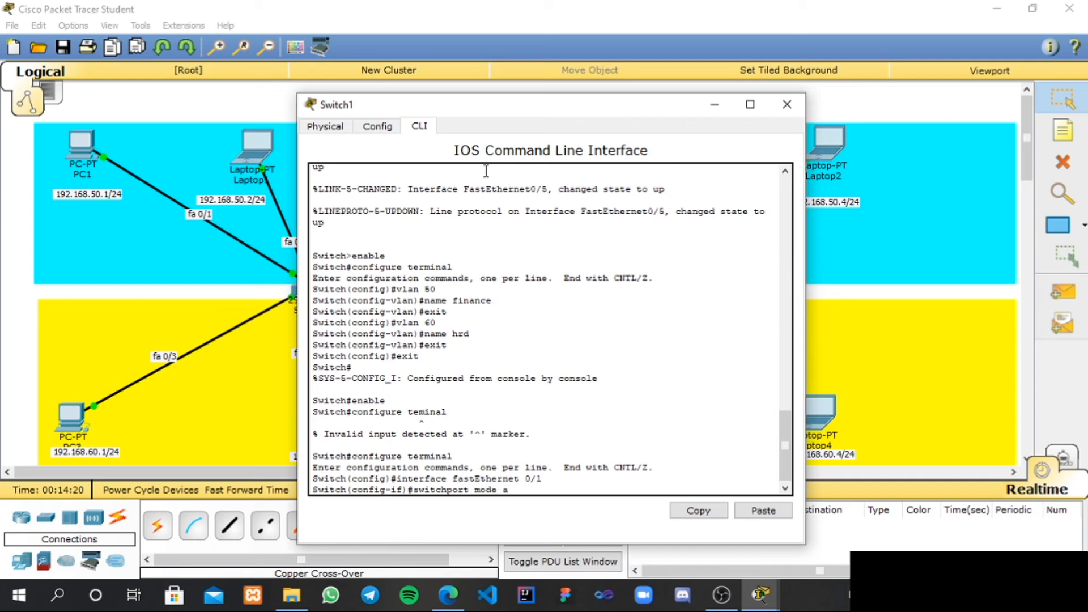
{"action": "key", "text": "Return"}
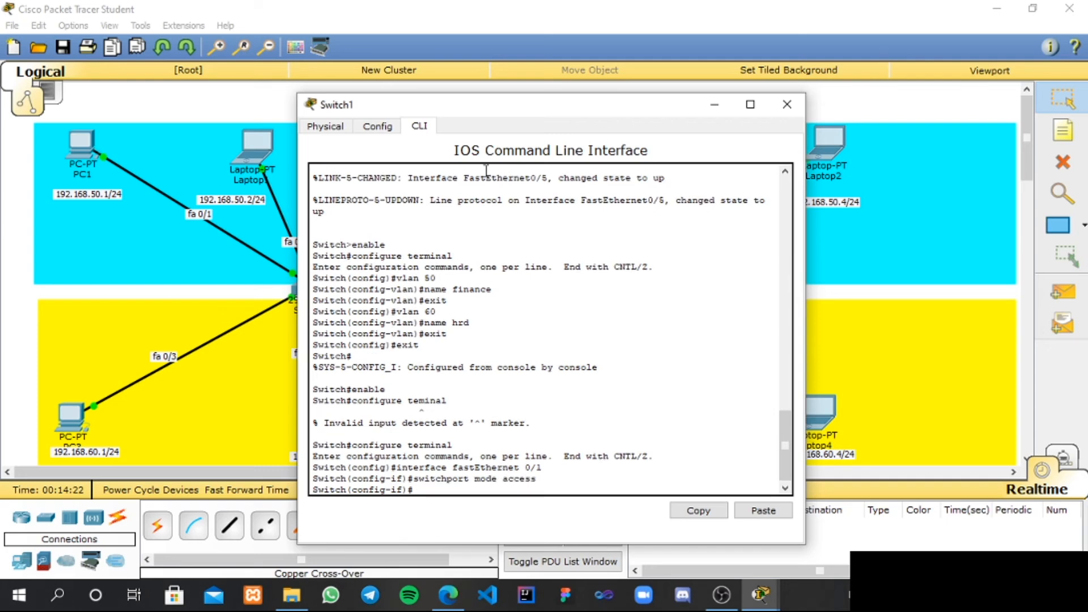
{"action": "type", "text": "switchport access vlan 50"}
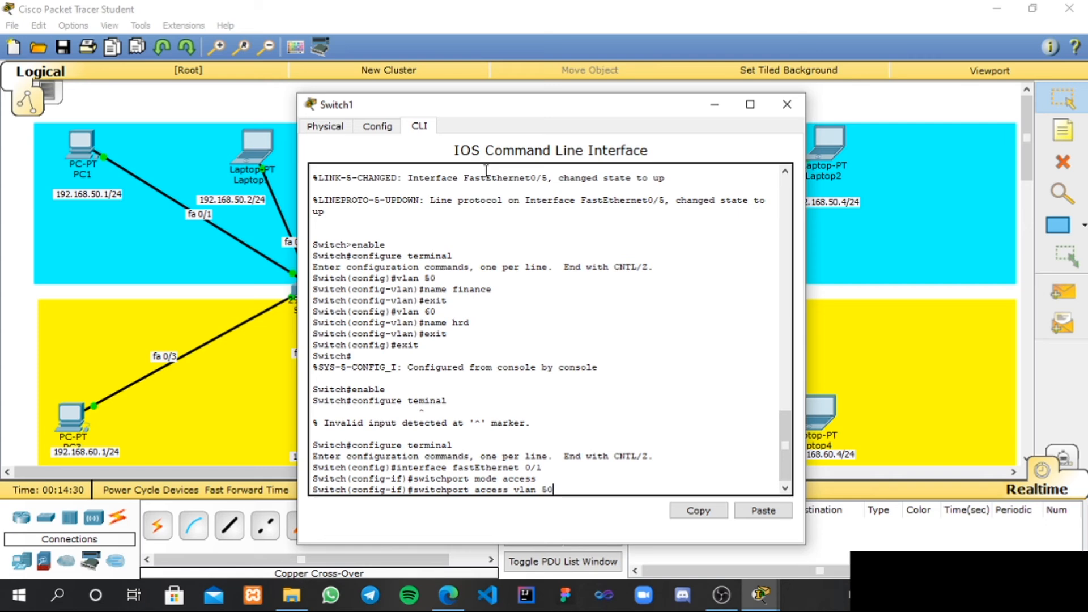
{"action": "key", "text": "Return"}
{"action": "type", "text": "exit"}
{"action": "key", "text": "Return"}
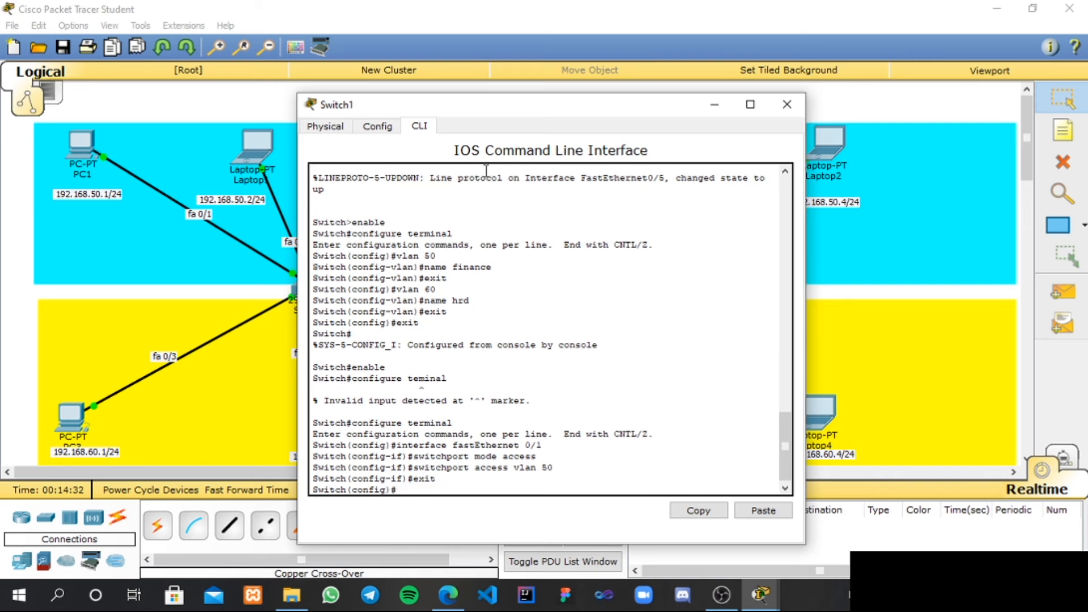
Try to enter interface configuration for Switch1's fastEthernet 0/2
{"action": "type", "text": "inter"}
{"action": "type", "text": "face"}
{"action": "type", "text": " switchF"}
{"action": "key", "text": "BackSpace"}
{"action": "key", "text": "BackSpace"}
{"action": "key", "text": "BackSpace"}
{"action": "key", "text": "BackSpace"}
{"action": "key", "text": "BackSpace"}
{"action": "key", "text": "BackSpace"}
{"action": "key", "text": "BackSpace"}
{"action": "type", "text": "fastEt"}
{"action": "type", "text": "herner 0/2"}
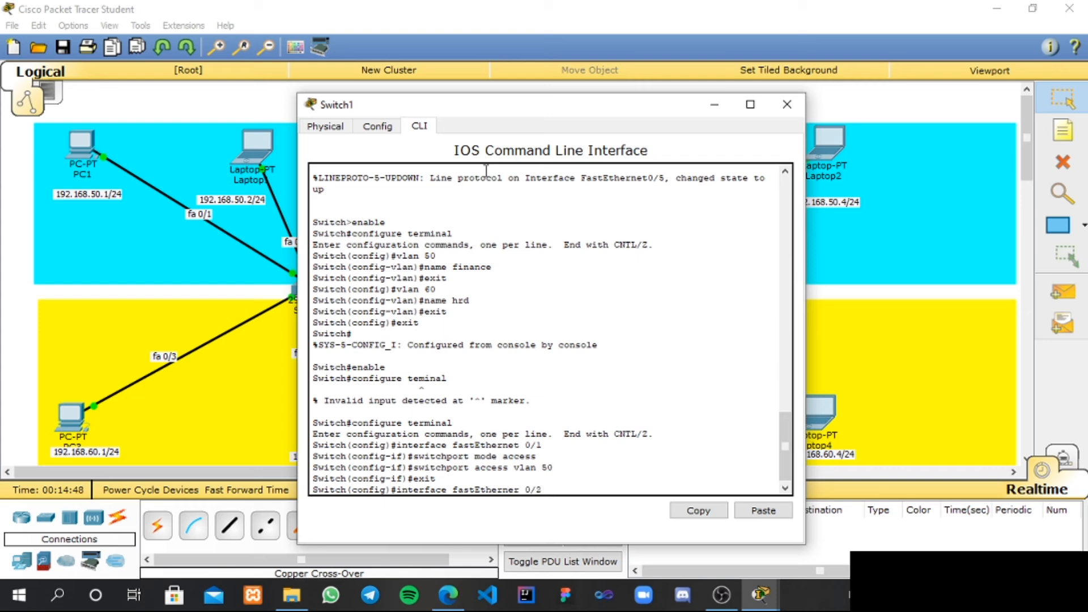
{"action": "key", "text": "Return"}
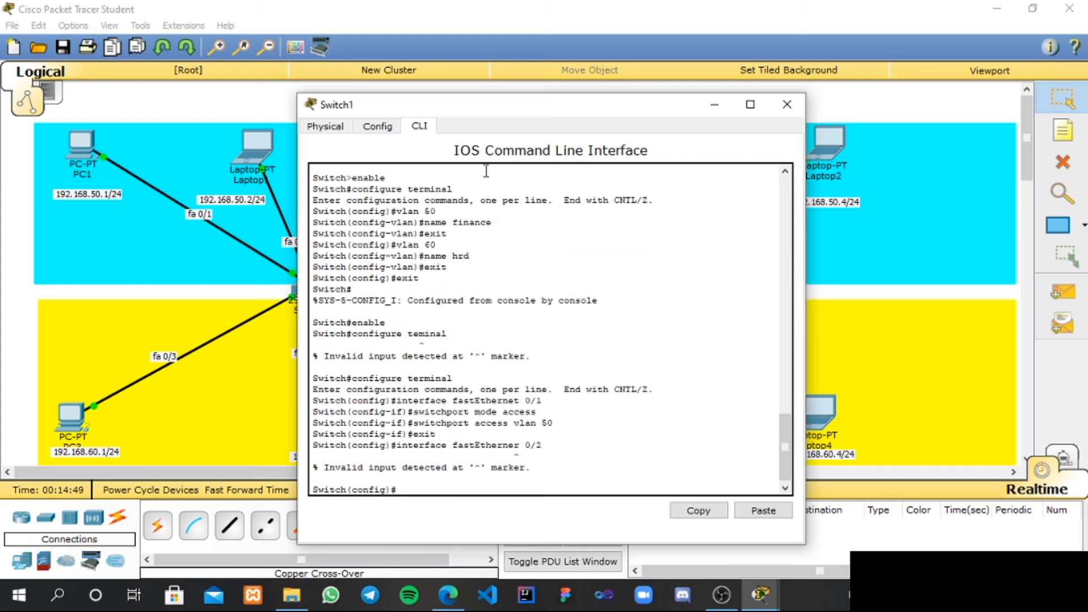
Configure Switch1's interface fastEthernet 0/2 as an access port in VLAN 50 and exit interface mode
{"action": "type", "text": "interface fastEthernet 0/2"}
{"action": "key", "text": "Return"}
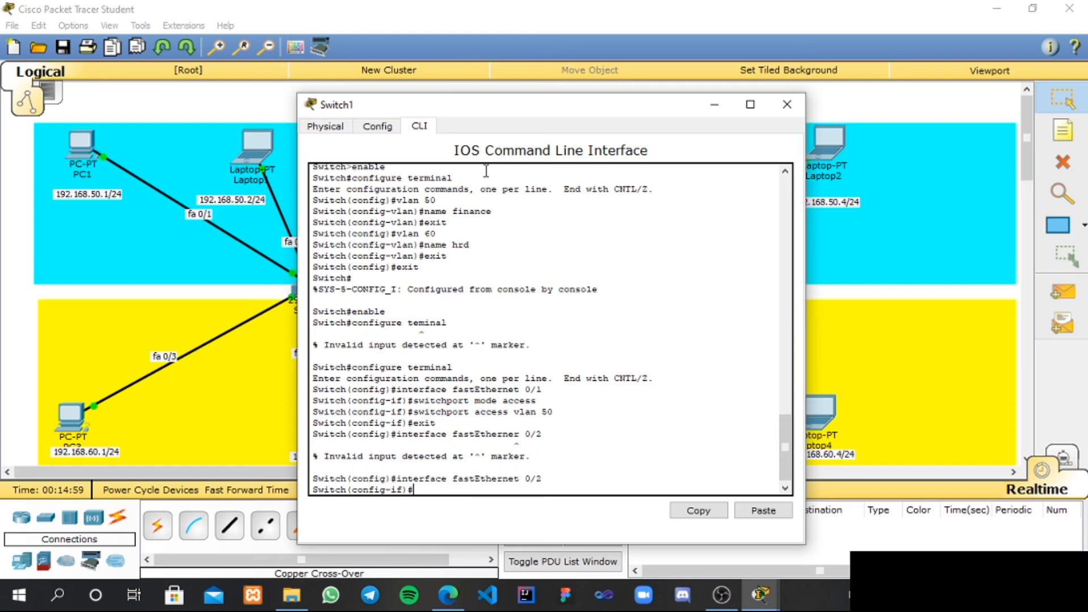
{"action": "type", "text": "switchport mode access"}
{"action": "key", "text": "Return"}
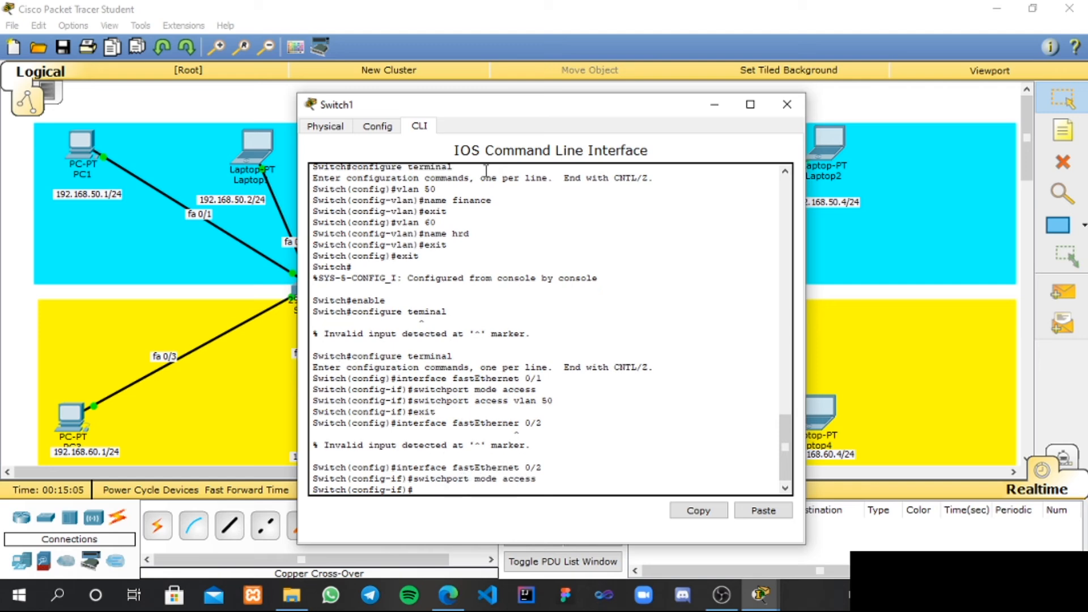
{"action": "type", "text": "switchport access vlan 6"}
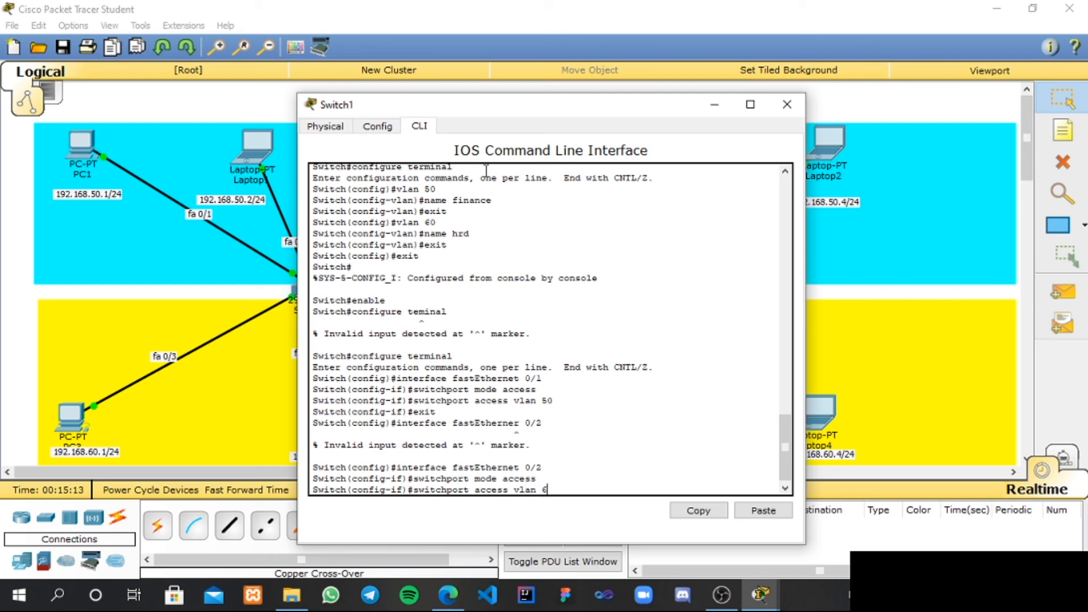
{"action": "key", "text": "BackSpace"}
{"action": "key", "text": "Return"}
{"action": "type", "text": "exit"}
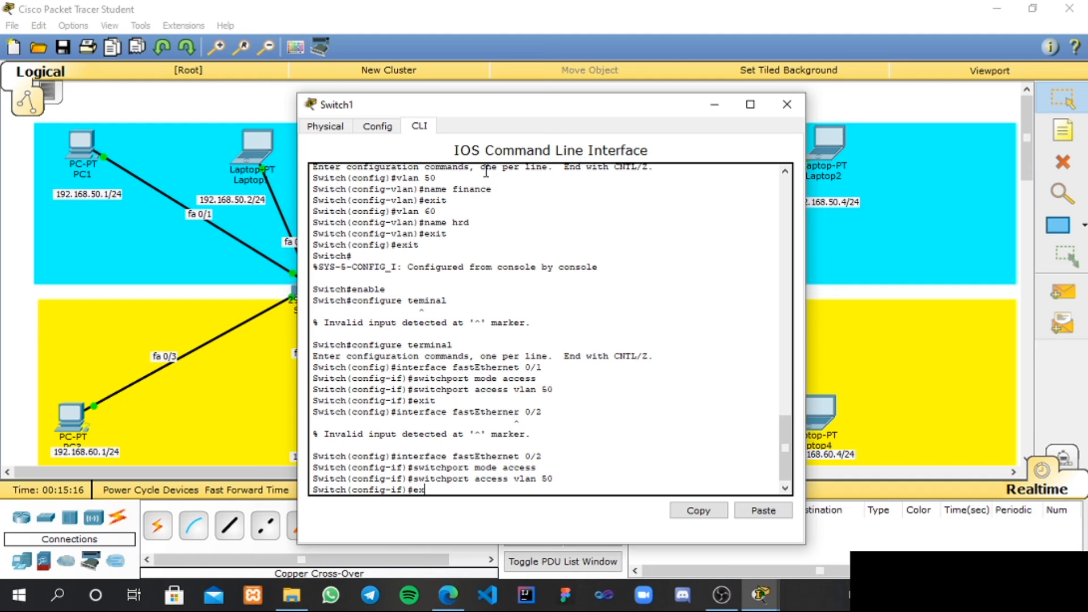
{"action": "key", "text": "Return"}
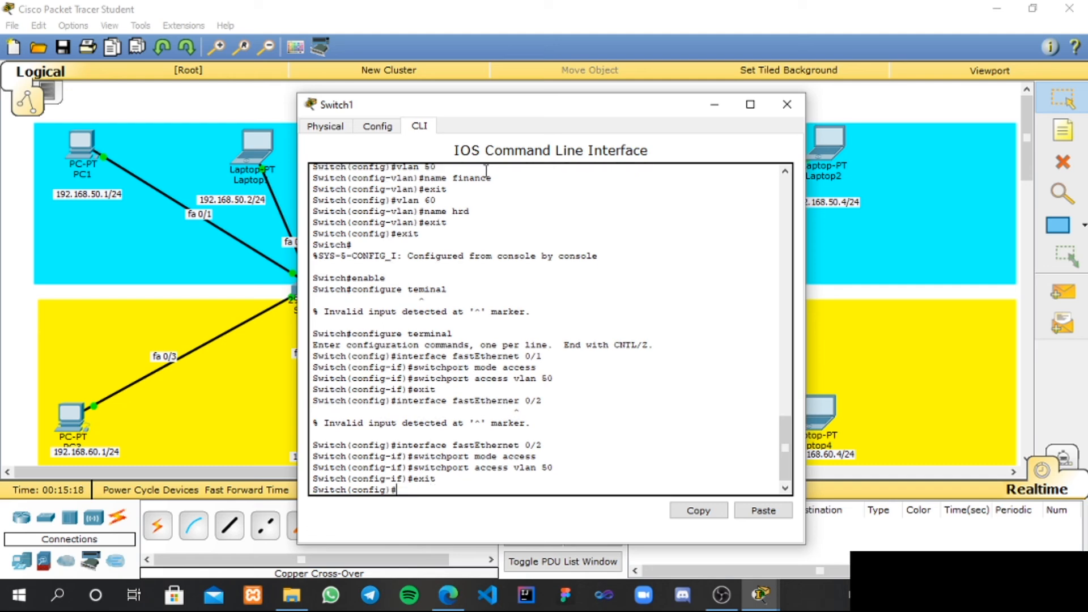
Configure Switch1's interface fastEthernet 0/3 as an access port in VLAN 60 and exit interface mode
{"action": "type", "text": "interface fastEthernet 0/3"}
{"action": "key", "text": "Return"}
{"action": "type", "text": "switchport"}
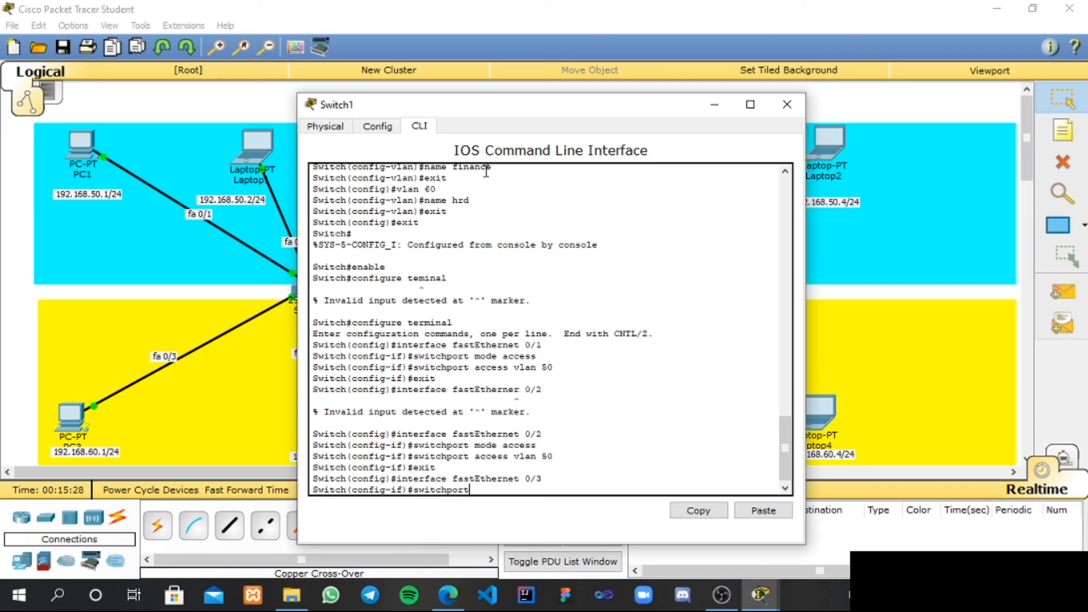
{"action": "type", "text": " mod"}
{"action": "type", "text": "e"}
{"action": "key", "text": "BackSpace"}
{"action": "type", "text": "de access"}
{"action": "key", "text": "Return"}
{"action": "type", "text": "switch"}
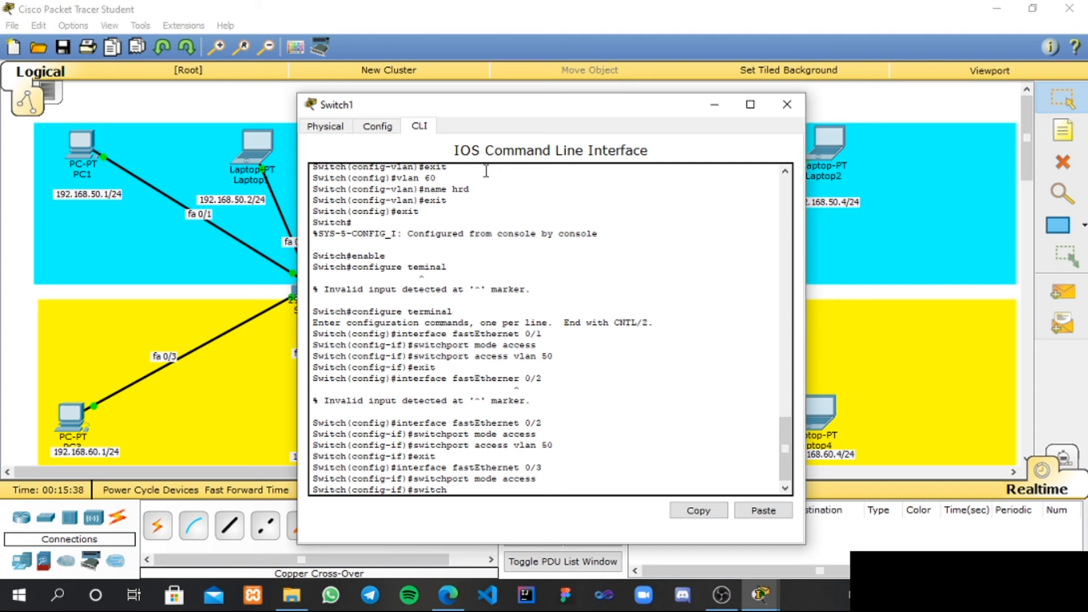
{"action": "type", "text": "por access vlan 60"}
{"action": "key", "text": "Return"}
{"action": "type", "text": "exit"}
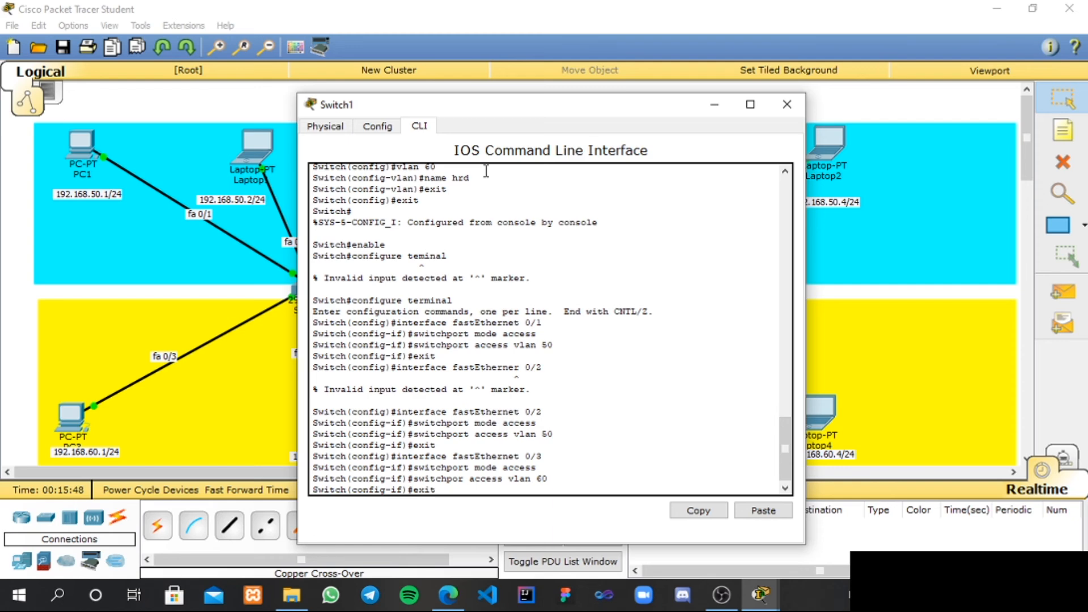
{"action": "key", "text": "Return"}
Configure Switch1's interface fastEthernet 0/4 as an access port in VLAN 60, exit interface mode, and close the switch window
{"action": "type", "text": "itch(config)#i"}
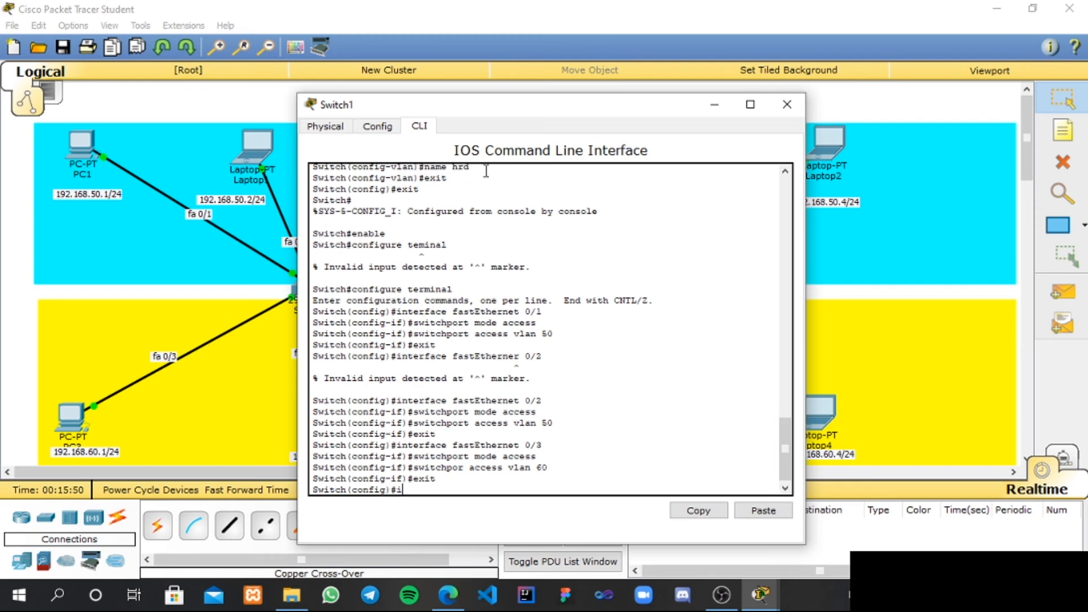
{"action": "type", "text": "nterface fastEthernet 0/4"}
{"action": "key", "text": "Return"}
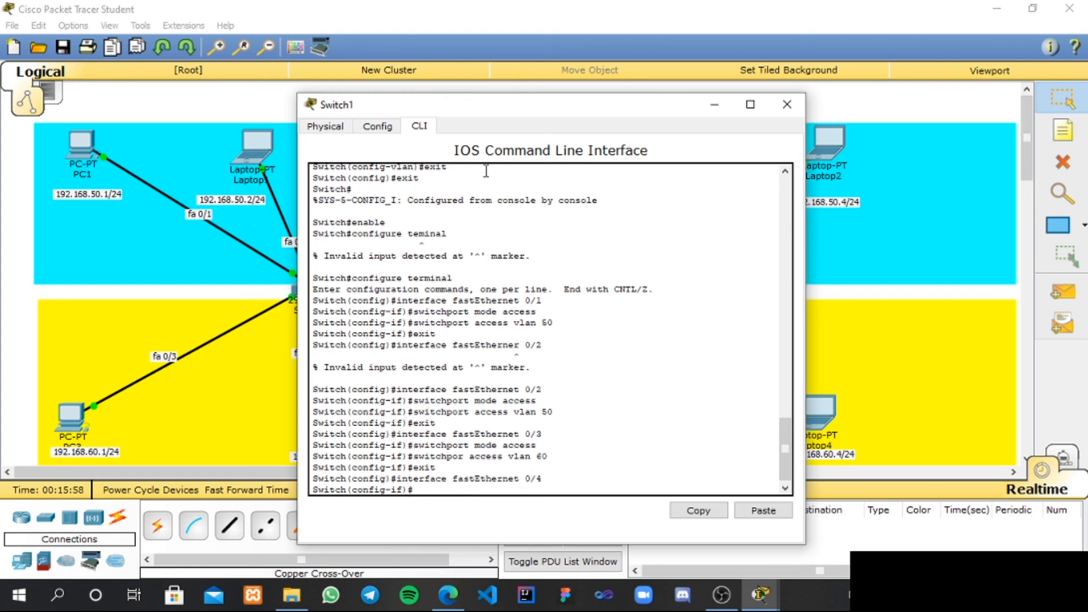
{"action": "type", "text": "switchport mode access"}
{"action": "key", "text": "Return"}
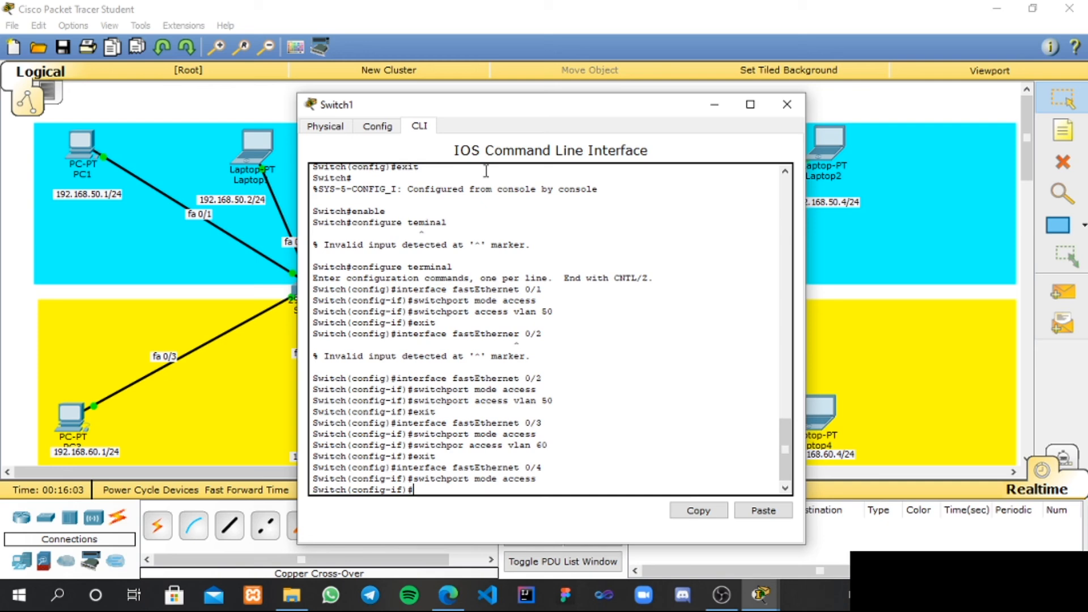
{"action": "type", "text": "switchport access vlan"}
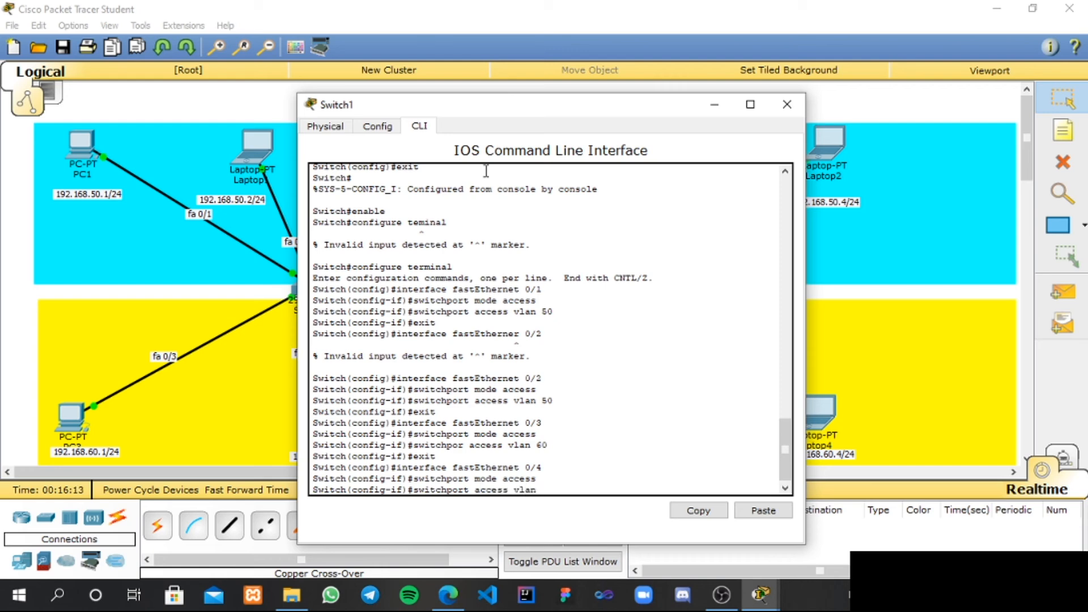
{"action": "type", "text": " 60"}
{"action": "key", "text": "Return"}
{"action": "type", "text": "exit"}
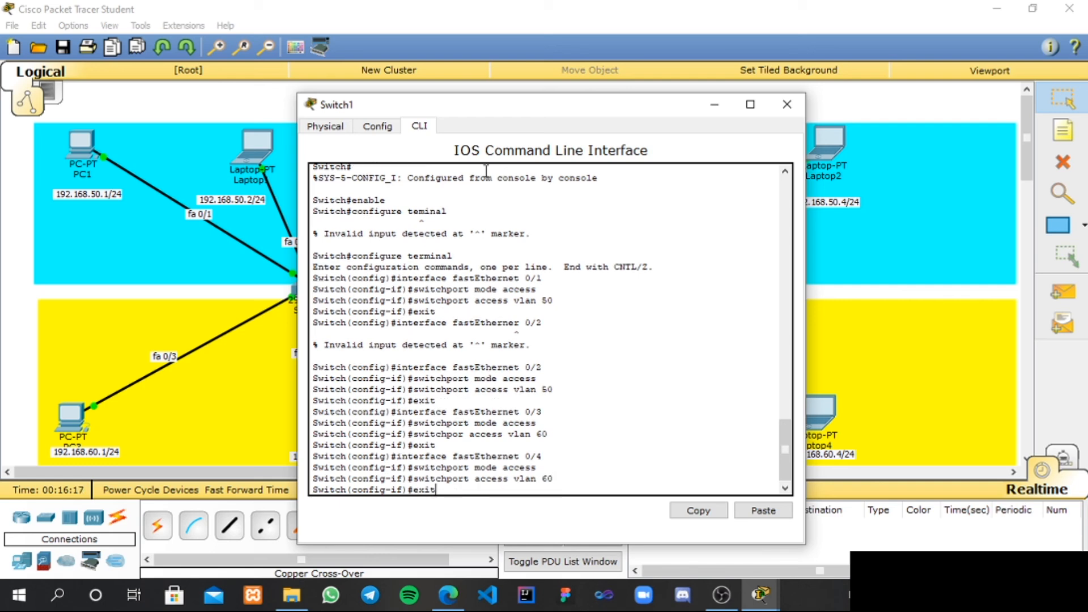
{"action": "key", "text": "Return"}
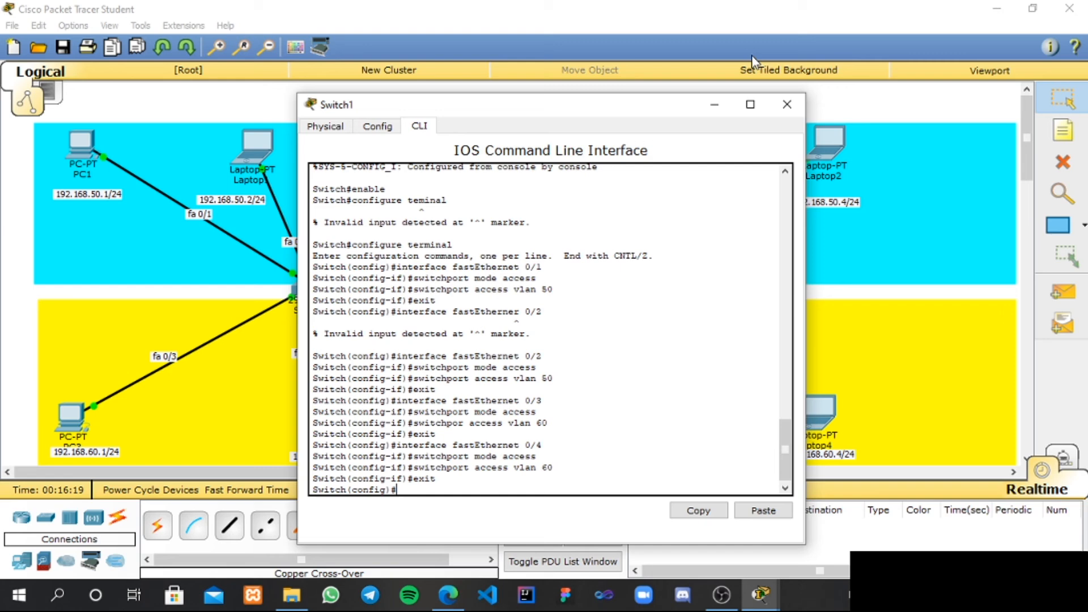
{"action": "left_click", "coordinate": [788, 105]}
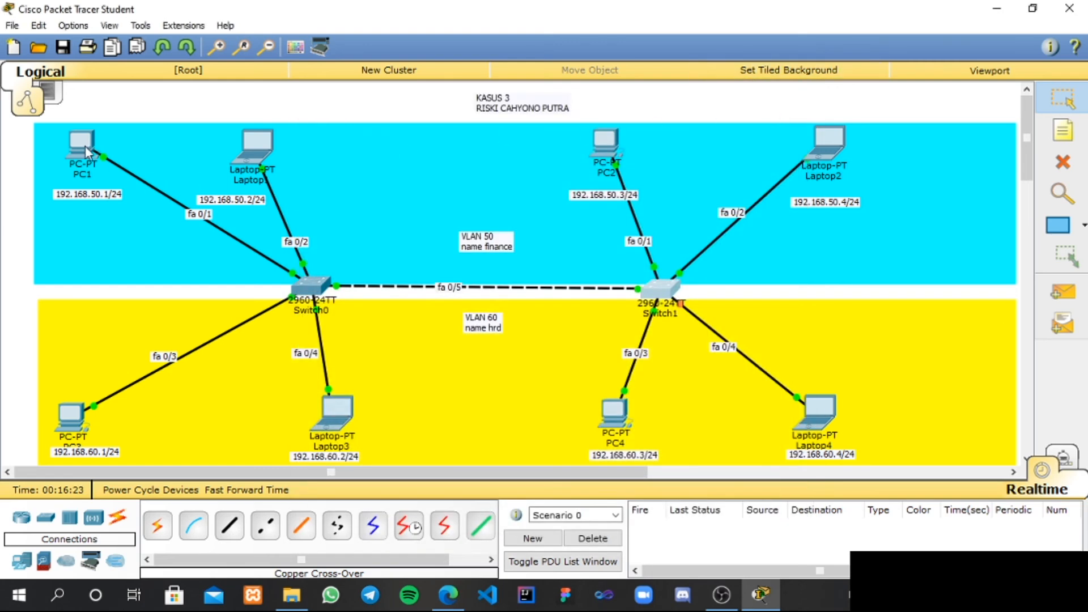
Assign PC1 the static IP address 192.168.50.1 with its default subnet mask, copying the address before closing the PC1 window
{"action": "left_click", "coordinate": [84, 145]}
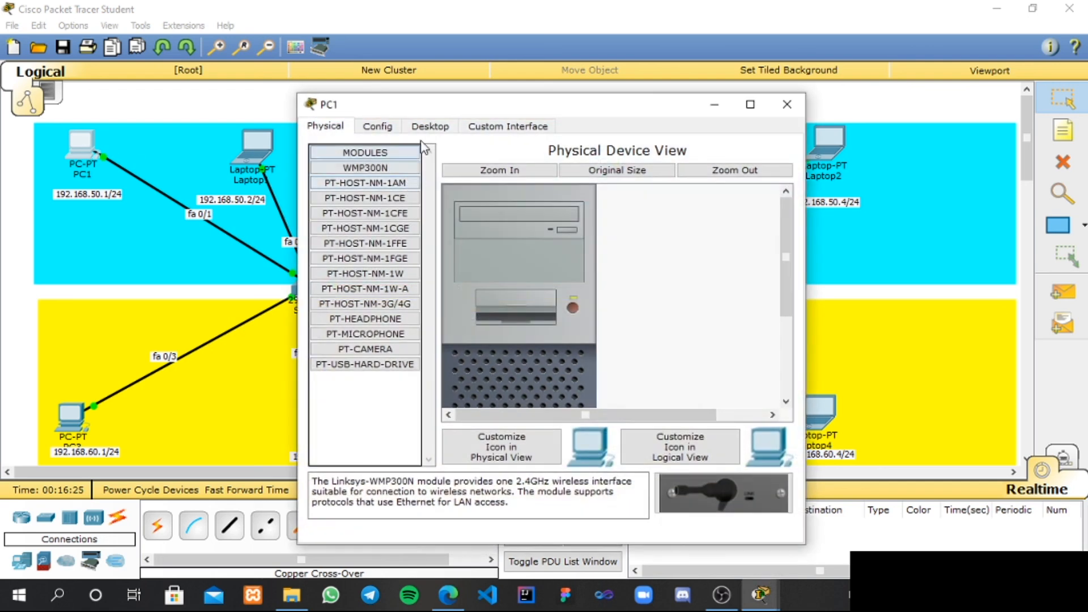
{"action": "left_click", "coordinate": [429, 127]}
{"action": "left_click", "coordinate": [382, 168]}
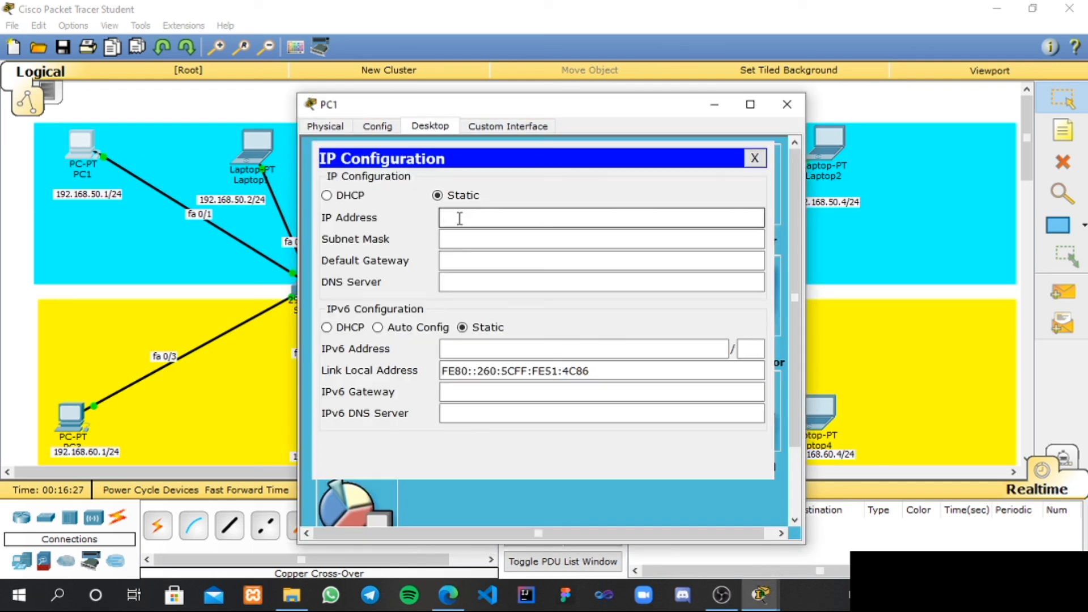
{"action": "right_click", "coordinate": [460, 218]}
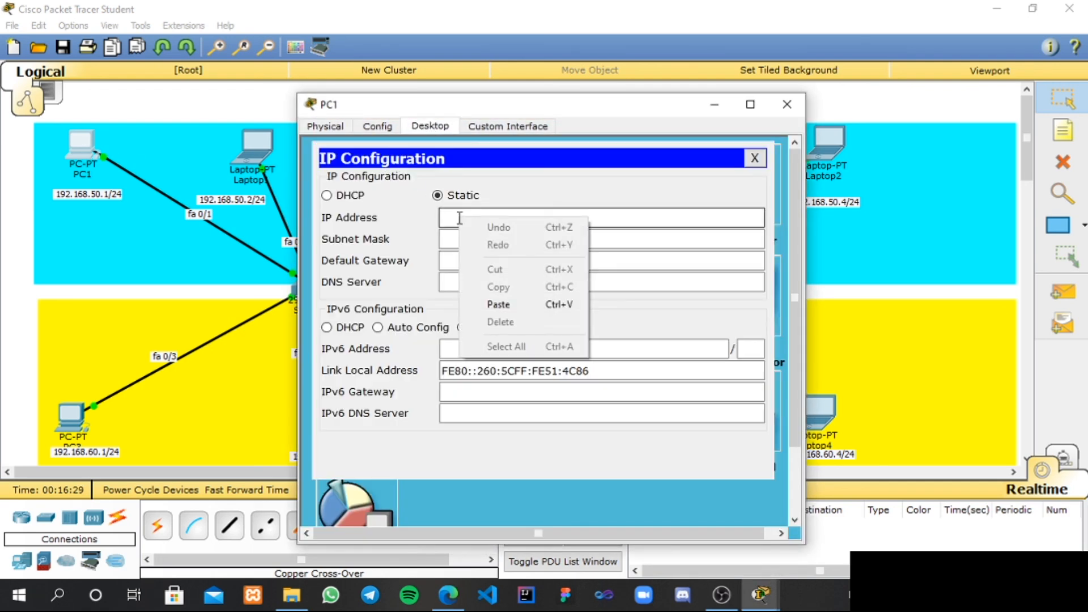
{"action": "left_click", "coordinate": [458, 219]}
{"action": "type", "text": "192"}
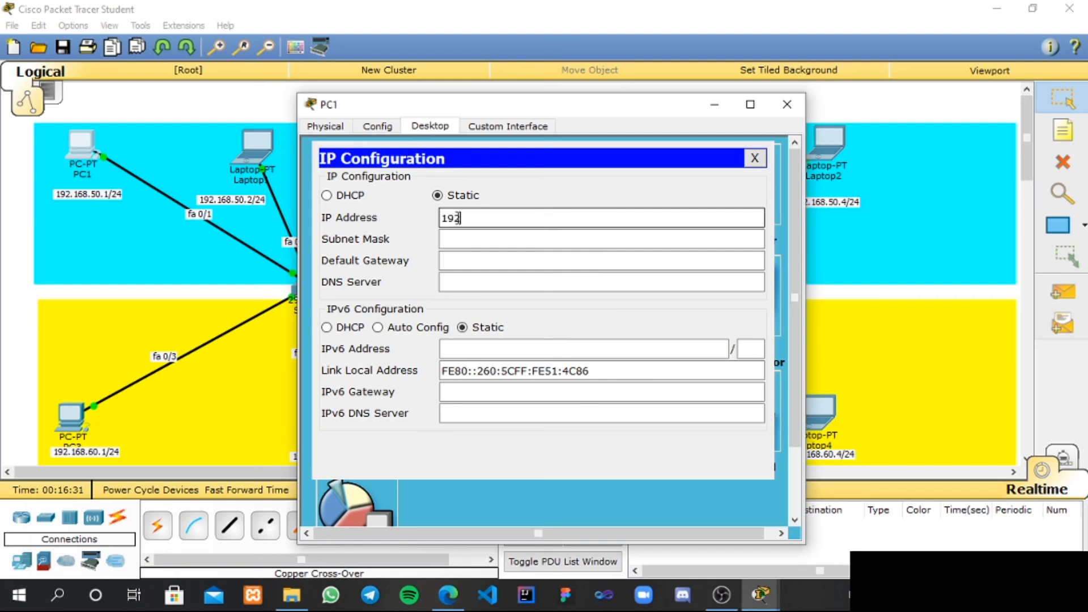
{"action": "type", "text": ".168.50.1"}
{"action": "left_click_drag", "start_coordinate": [536, 222], "coordinate": [408, 212]}
{"action": "key", "text": "ctrl+c"}
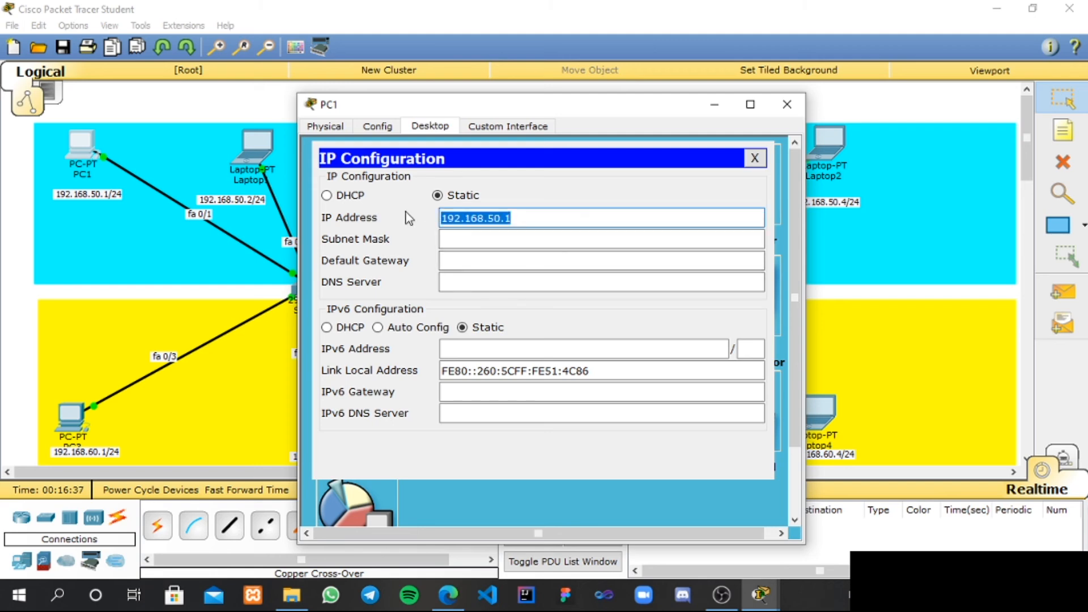
{"action": "left_click", "coordinate": [622, 238]}
{"action": "left_click", "coordinate": [788, 105]}
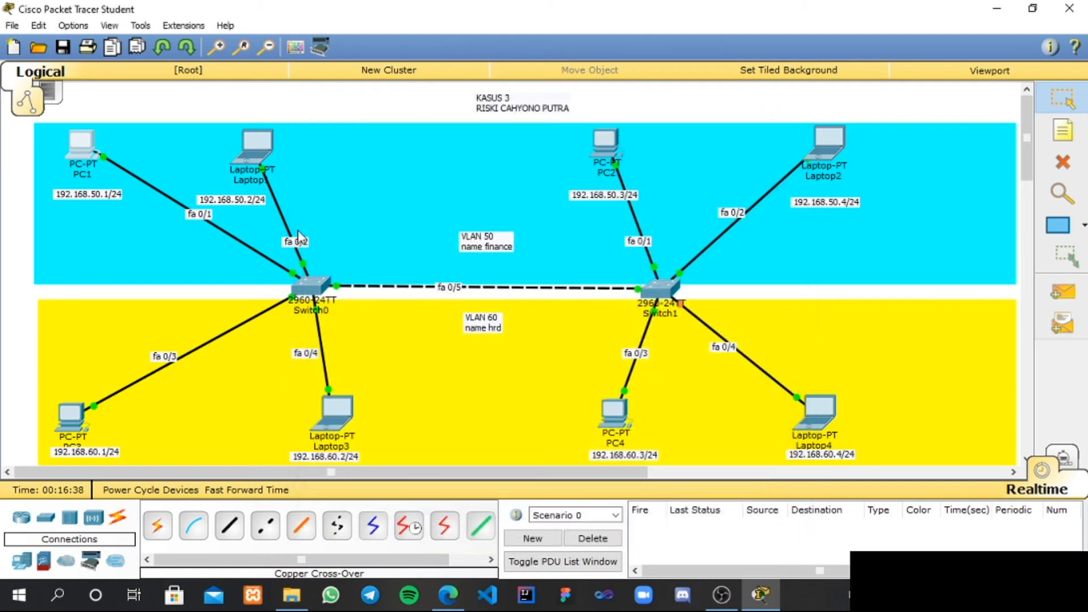
Assign Laptop1 the static IP address 192.168.50.2 with the default subnet mask 255.255.255.0 and close its window
{"action": "left_click", "coordinate": [255, 148]}
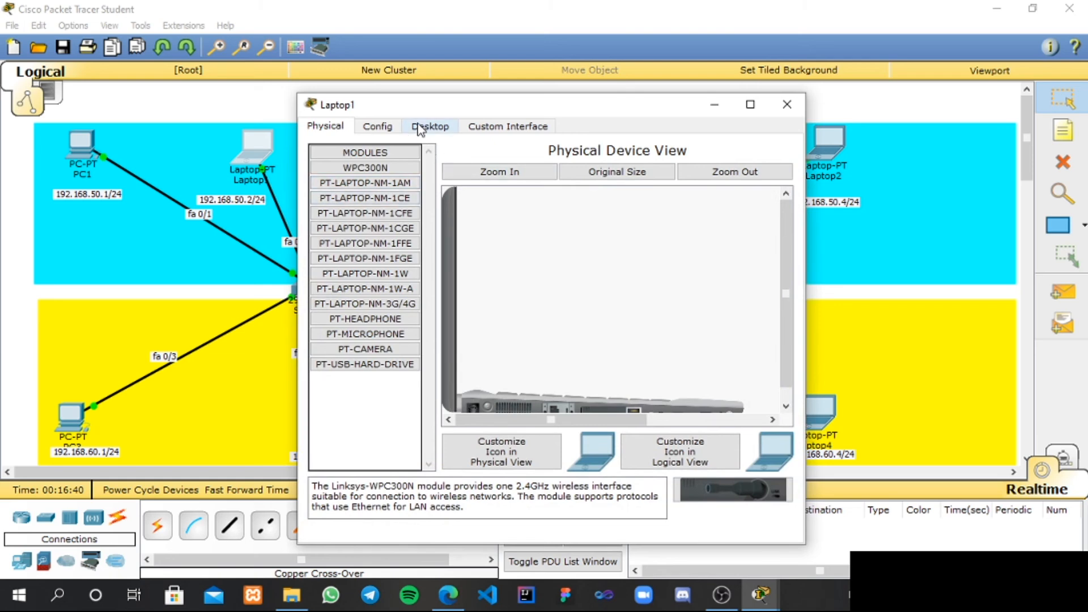
{"action": "left_click", "coordinate": [431, 125]}
{"action": "left_click", "coordinate": [357, 170]}
{"action": "left_click", "coordinate": [476, 216]}
{"action": "key", "text": "ctrl+v"}
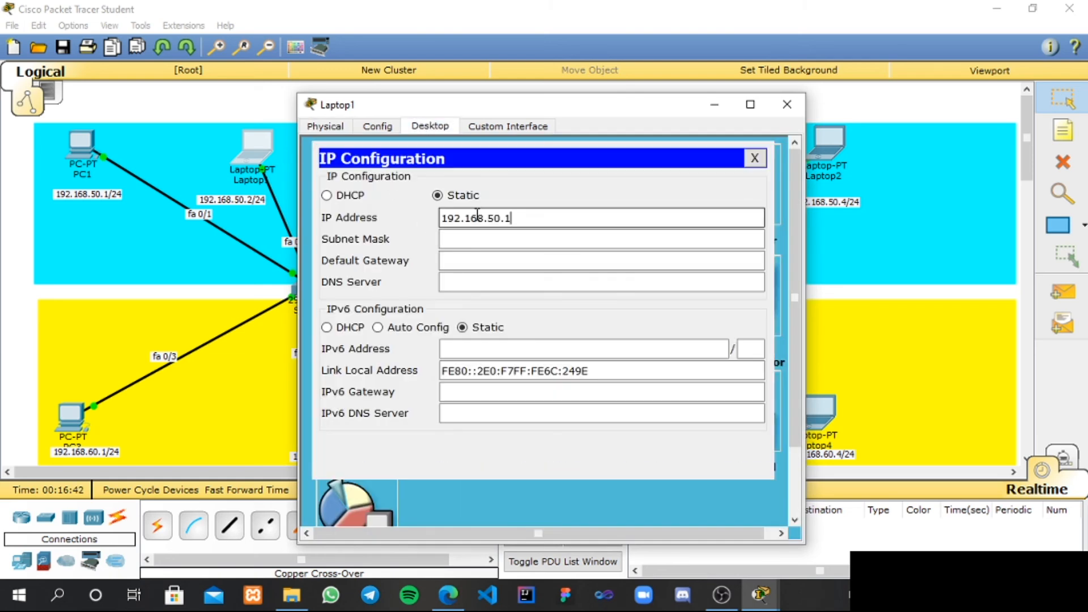
{"action": "key", "text": "BackSpace"}
{"action": "type", "text": "2"}
{"action": "left_click", "coordinate": [483, 239]}
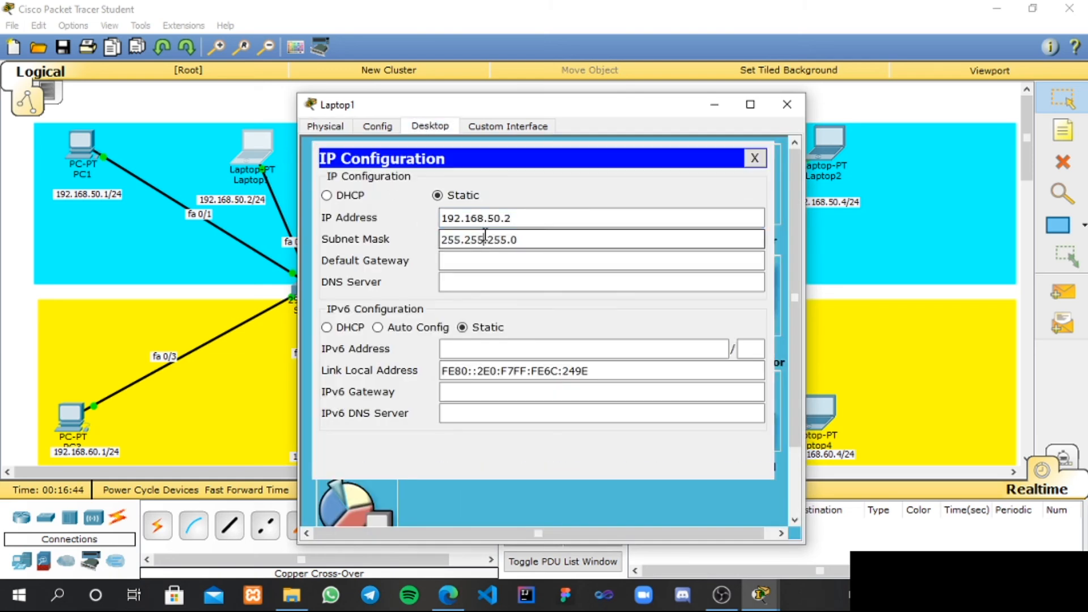
{"action": "left_click", "coordinate": [787, 104]}
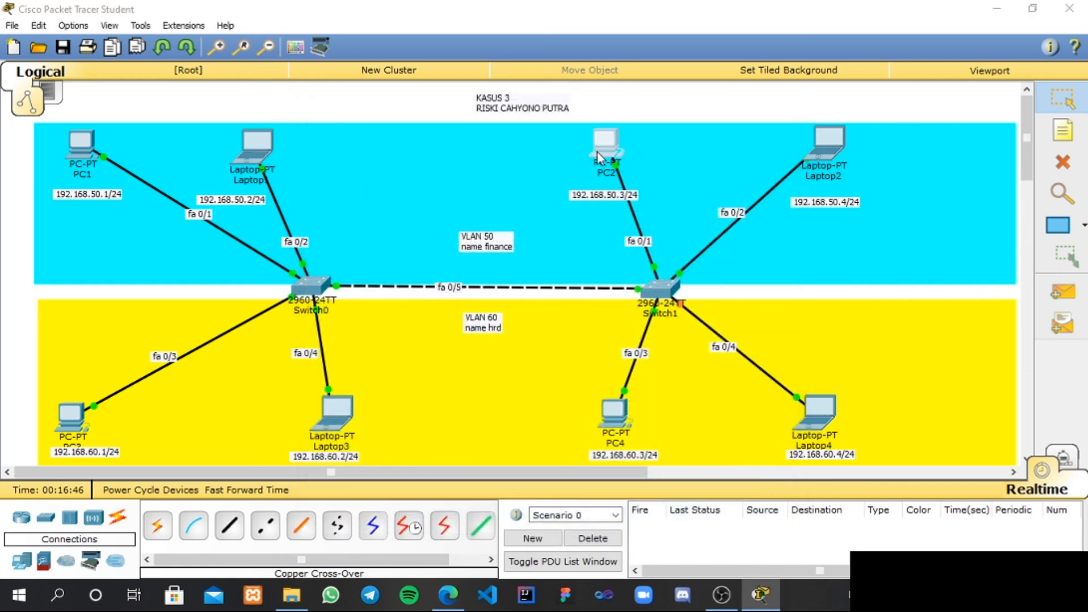
Assign PC2 the static IP address 192.168.50.3 with the default subnet mask 255.255.255.0 and close its window
{"action": "left_click", "coordinate": [597, 152]}
{"action": "left_click", "coordinate": [430, 126]}
{"action": "left_click", "coordinate": [377, 216]}
{"action": "left_click", "coordinate": [489, 214]}
{"action": "type", "text": "192.168.50.1"}
{"action": "key", "text": "BackSpace"}
{"action": "type", "text": "3"}
{"action": "left_click", "coordinate": [487, 239]}
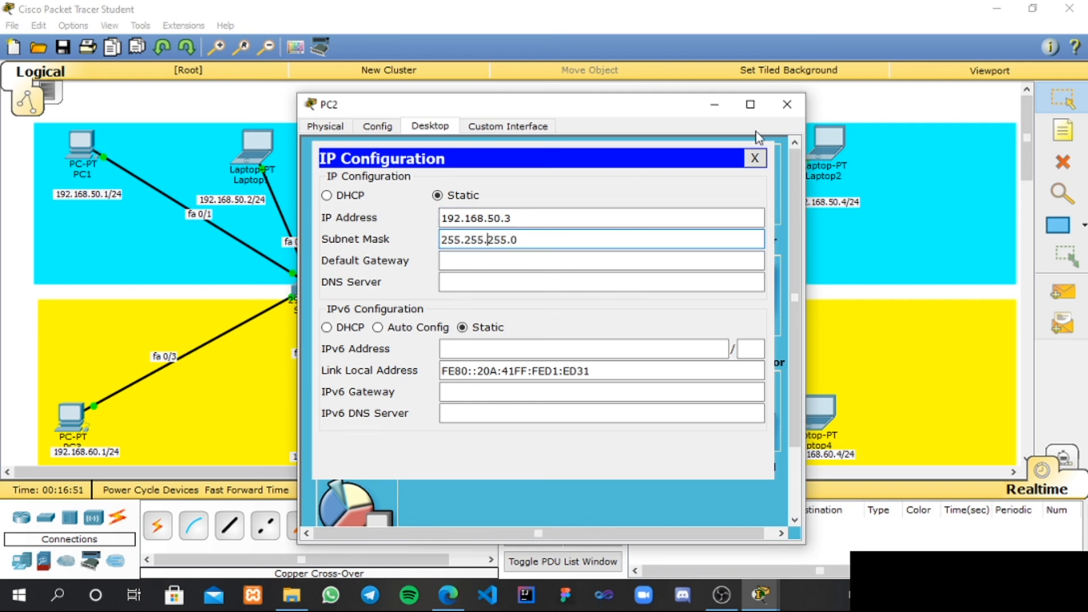
{"action": "left_click", "coordinate": [788, 105]}
Assign Laptop2 the static IP address 192.168.50.4 with its default subnet mask and close its window
{"action": "left_click", "coordinate": [819, 152]}
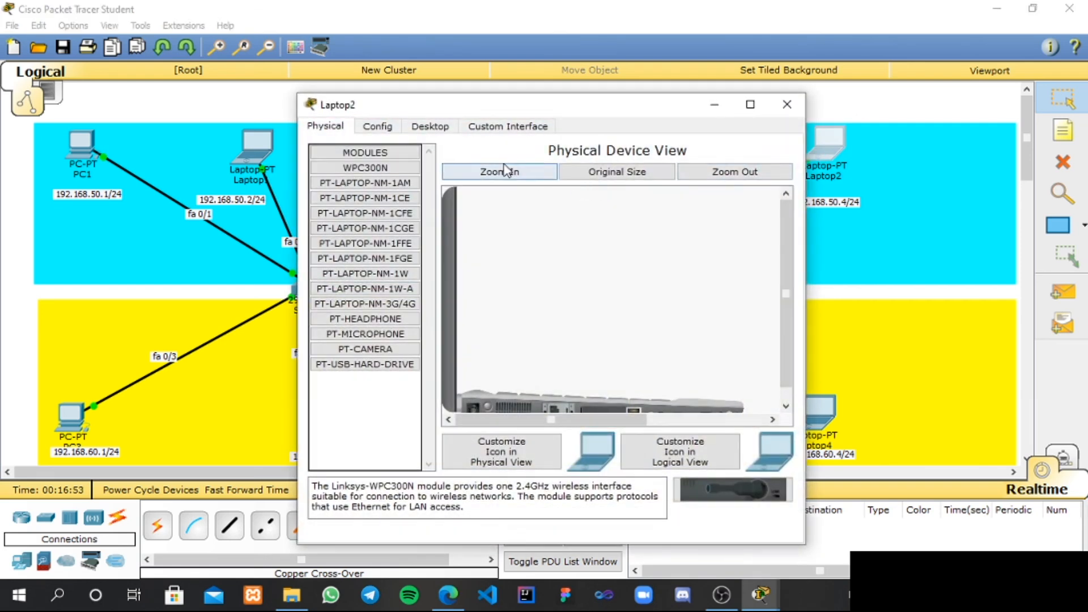
{"action": "left_click", "coordinate": [430, 126]}
{"action": "left_click", "coordinate": [411, 176]}
{"action": "left_click", "coordinate": [464, 219]}
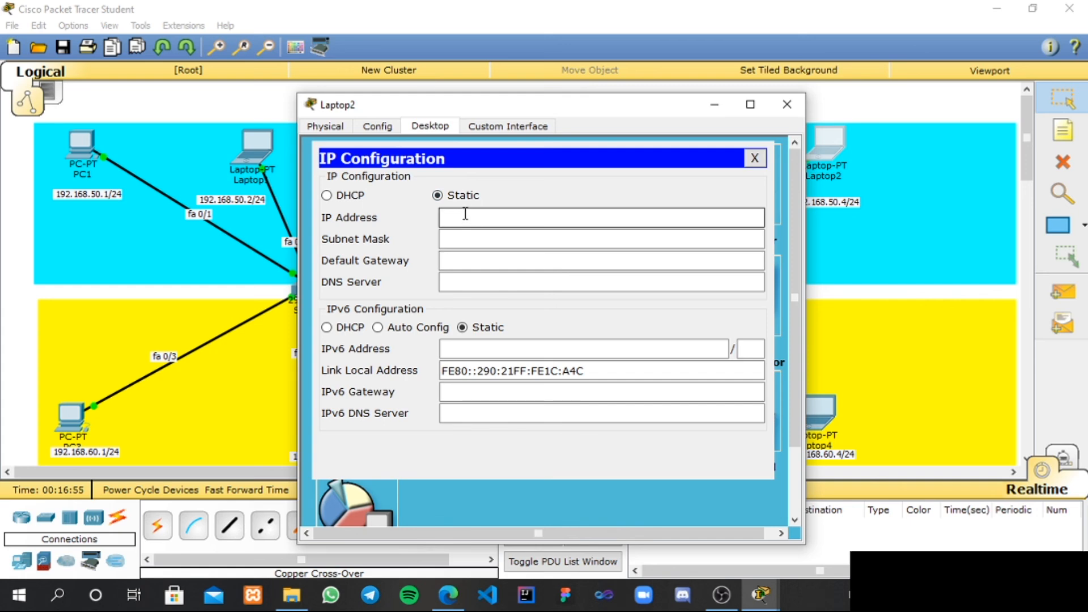
{"action": "type", "text": "192.168.50.4"}
{"action": "left_click", "coordinate": [600, 238]}
{"action": "left_click", "coordinate": [788, 105]}
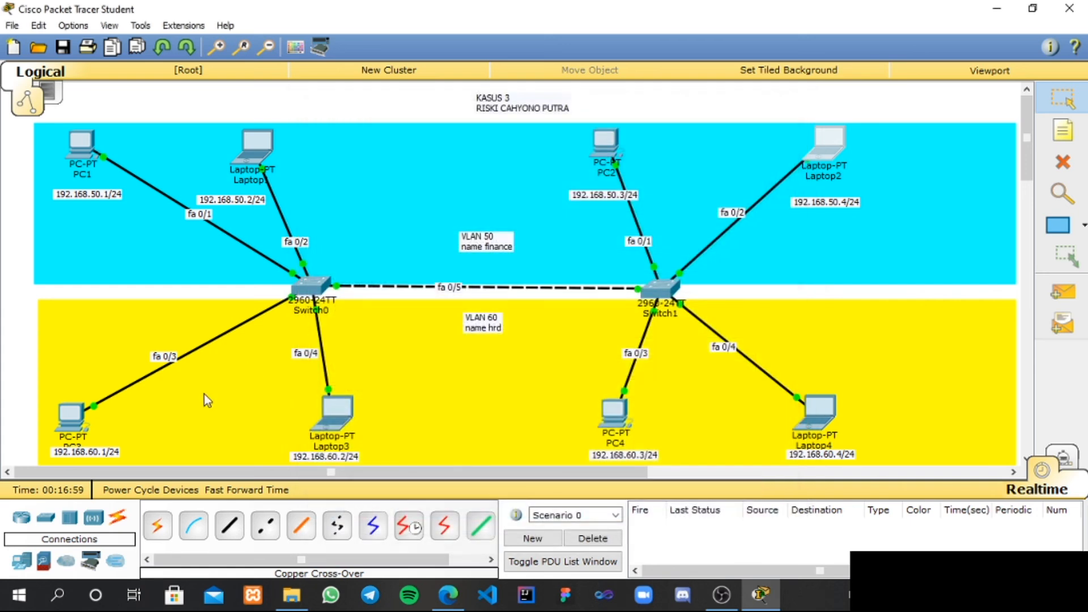
Assign PC3 the static IP address 192.168.60.1 with subnet mask 255.255.255.0, copying the address before closing the PC3 window
{"action": "left_click", "coordinate": [70, 423]}
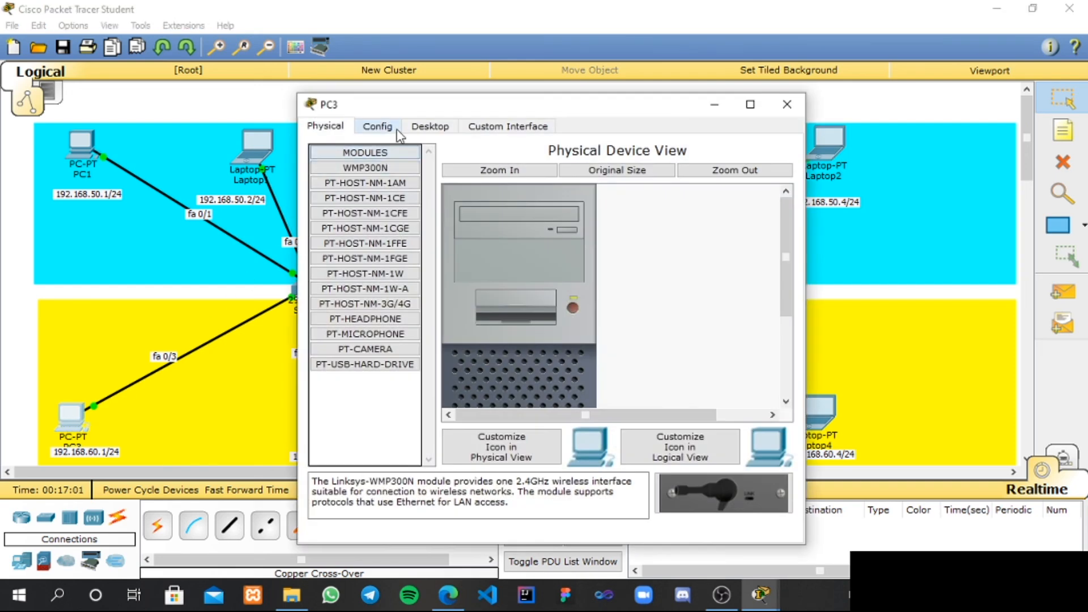
{"action": "left_click", "coordinate": [418, 126]}
{"action": "left_click", "coordinate": [367, 183]}
{"action": "left_click", "coordinate": [461, 218]}
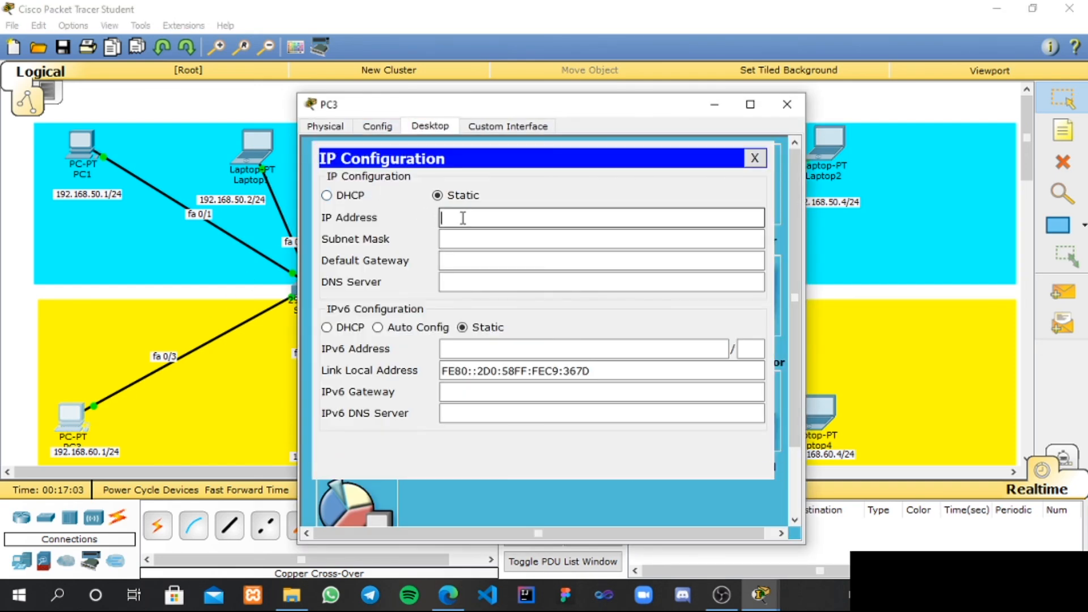
{"action": "type", "text": "192.168.50.1"}
{"action": "key", "text": "Left"}
{"action": "key", "text": "Left"}
{"action": "key", "text": "Left"}
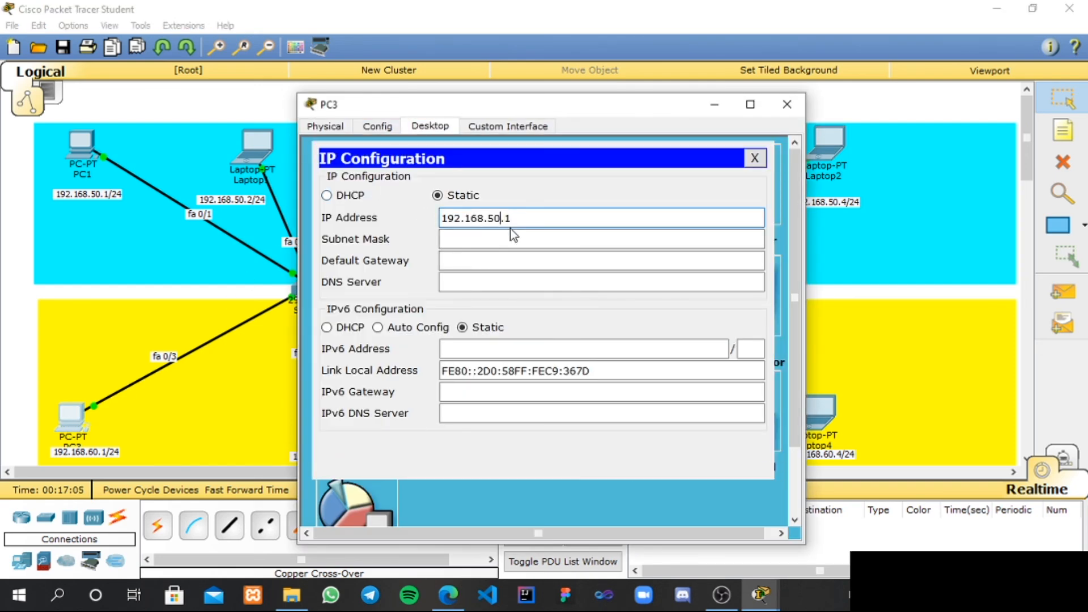
{"action": "key", "text": "BackSpace"}
{"action": "type", "text": "6"}
{"action": "left_click_drag", "start_coordinate": [510, 219], "coordinate": [428, 214]}
{"action": "key", "text": "ctrl+c"}
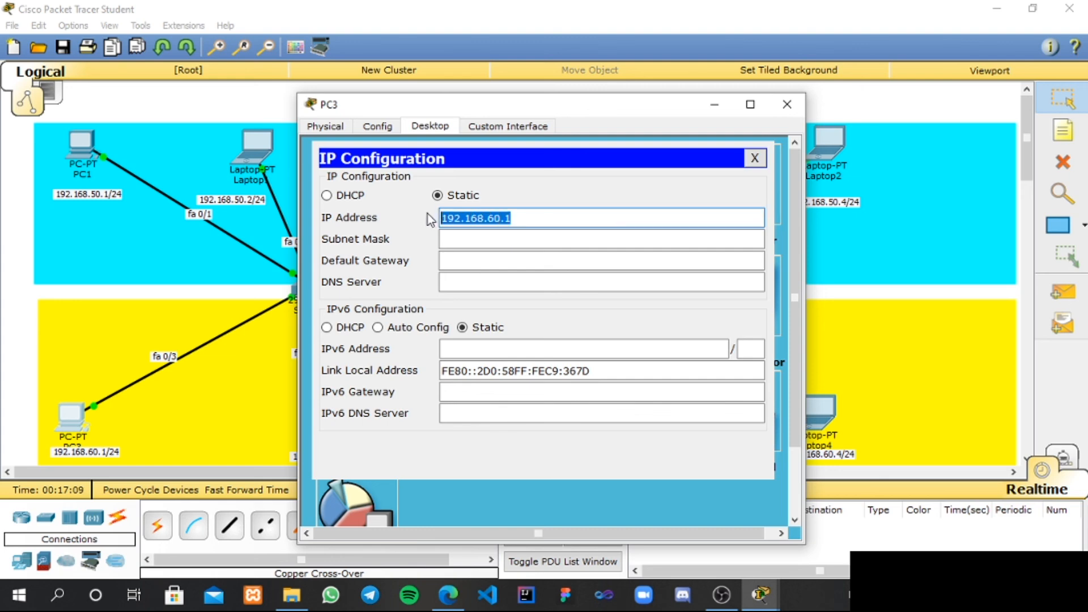
{"action": "left_click", "coordinate": [463, 239]}
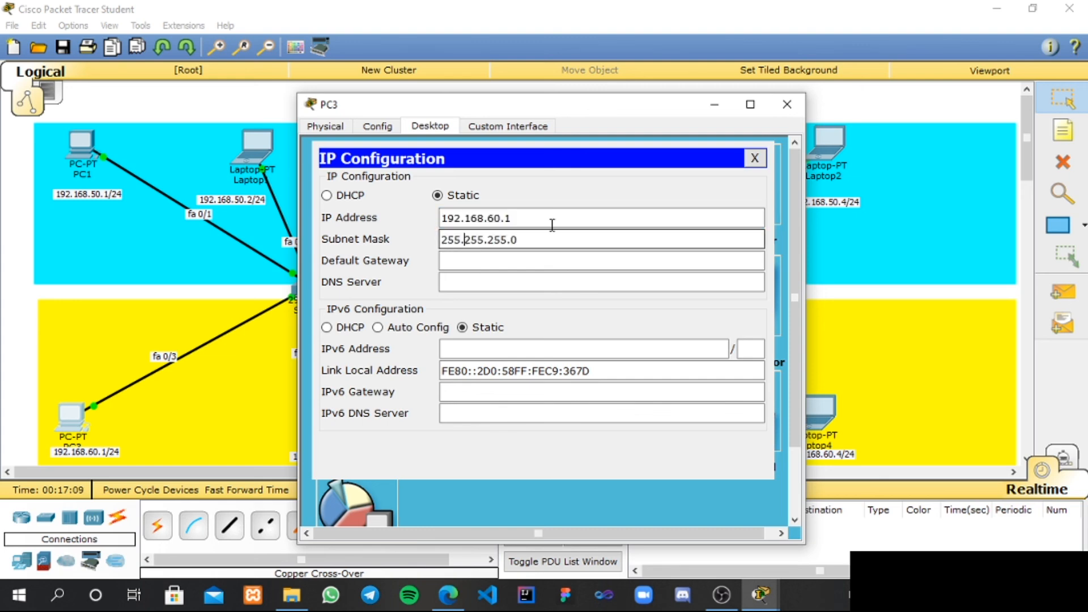
{"action": "left_click", "coordinate": [796, 102]}
Assign Laptop3 the static IP address 192.168.60.2 with the default subnet mask 255.255.255.0 and close its window
{"action": "left_click", "coordinate": [332, 413]}
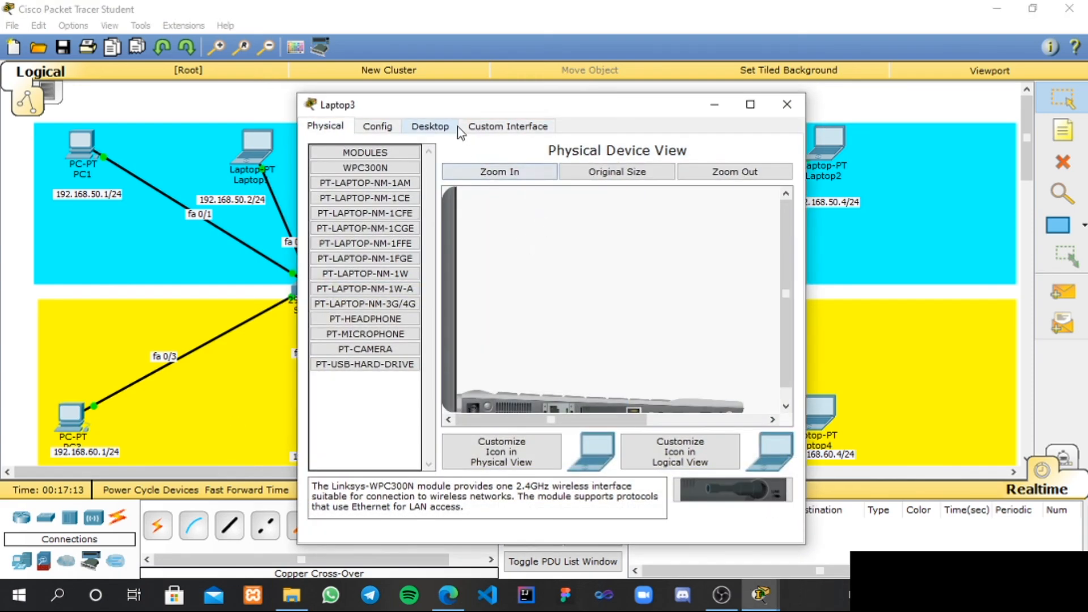
{"action": "left_click", "coordinate": [457, 128]}
{"action": "left_click", "coordinate": [355, 182]}
{"action": "left_click", "coordinate": [479, 216]}
{"action": "key", "text": "ctrl+v"}
{"action": "key", "text": "BackSpace"}
{"action": "type", "text": "2"}
{"action": "key", "text": "Tab"}
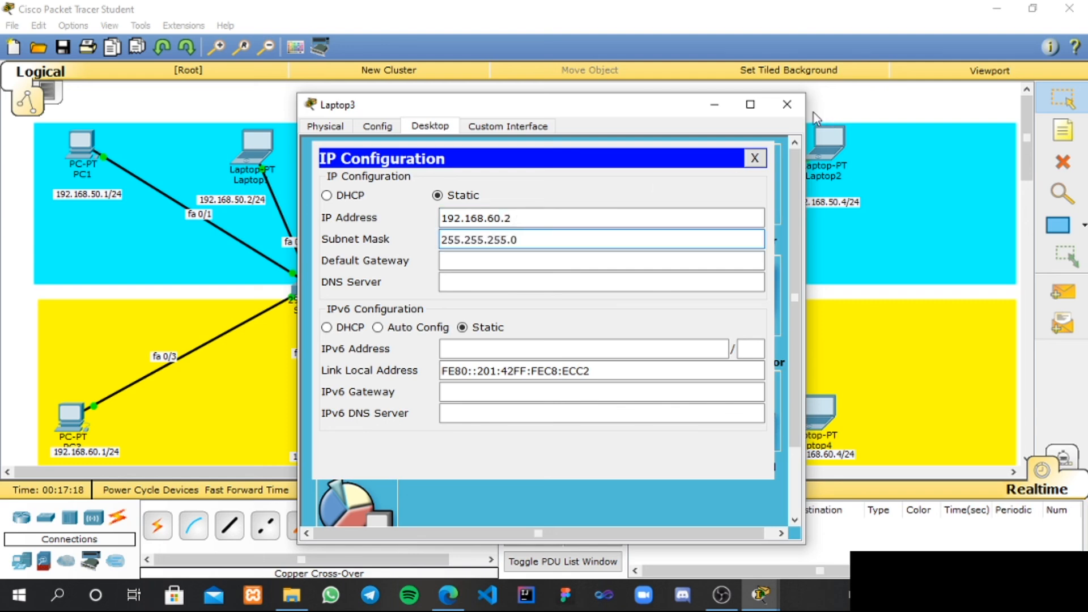
{"action": "left_click", "coordinate": [787, 104]}
Assign PC4 the static IP address 192.168.60.3 with its default subnet mask and close its window
{"action": "left_click", "coordinate": [615, 421]}
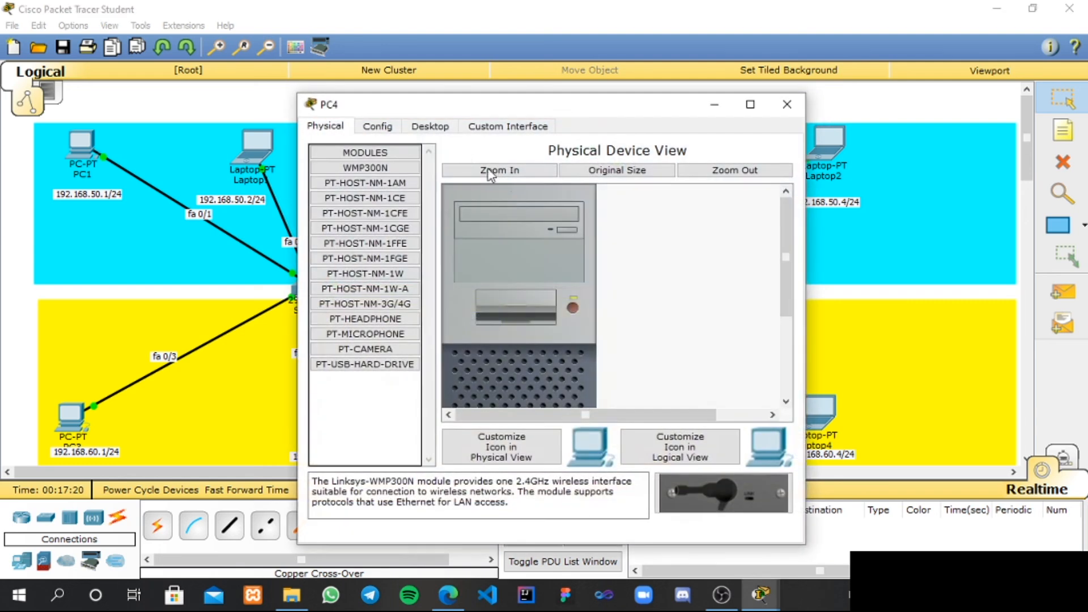
{"action": "left_click", "coordinate": [430, 126]}
{"action": "left_click", "coordinate": [366, 170]}
{"action": "left_click", "coordinate": [502, 211]}
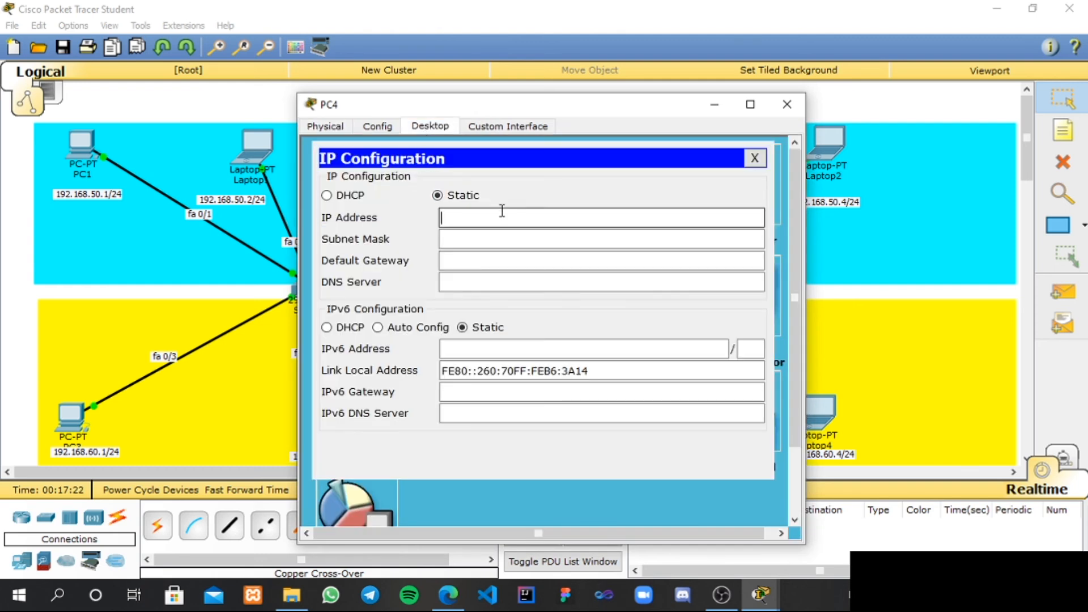
{"action": "type", "text": "192.168.60.1"}
{"action": "key", "text": "BackSpace"}
{"action": "type", "text": "3"}
{"action": "left_click", "coordinate": [515, 239]}
{"action": "left_click", "coordinate": [788, 104]}
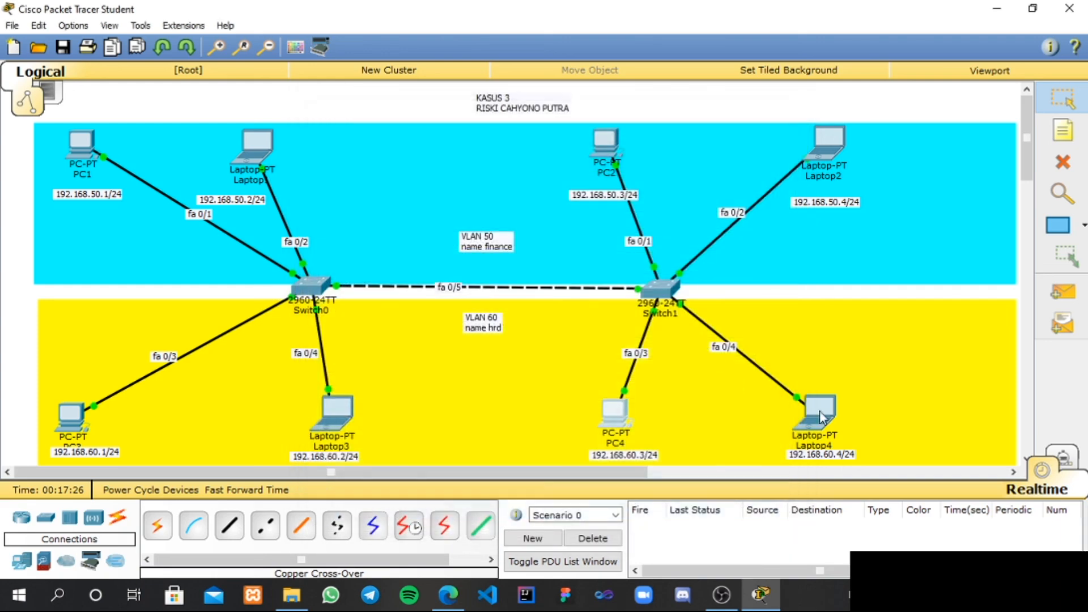
Assign Laptop4 the static IP address 192.168.60.4 with the default subnet mask 255.255.255.0 and close its window
{"action": "left_click", "coordinate": [817, 426]}
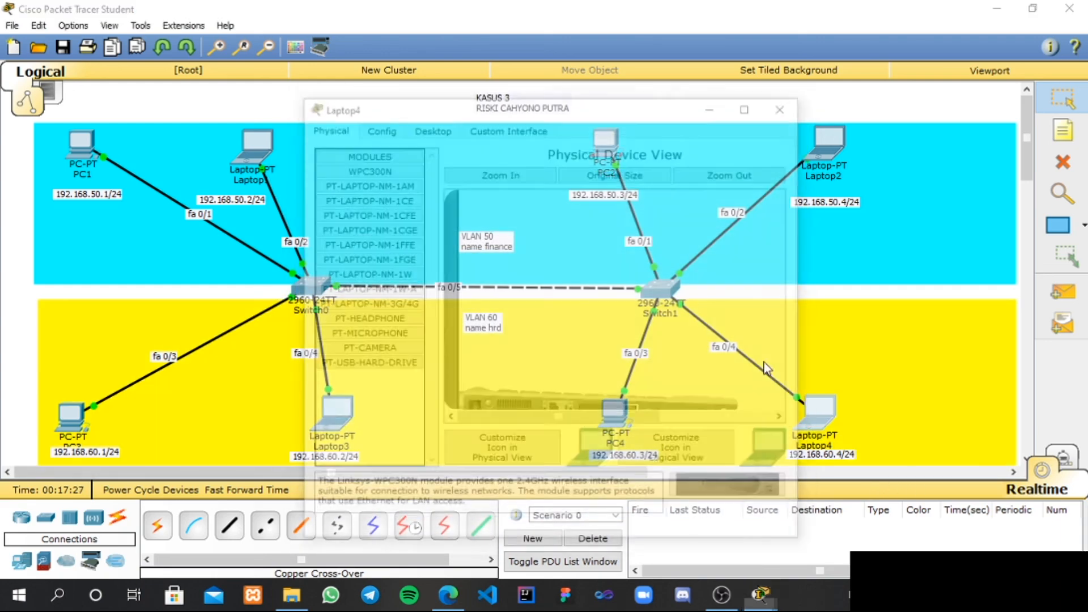
{"action": "left_click", "coordinate": [453, 126]}
{"action": "left_click", "coordinate": [352, 180]}
{"action": "left_click", "coordinate": [494, 217]}
{"action": "type", "text": "192.168.60.1"}
{"action": "left_click", "coordinate": [509, 238]}
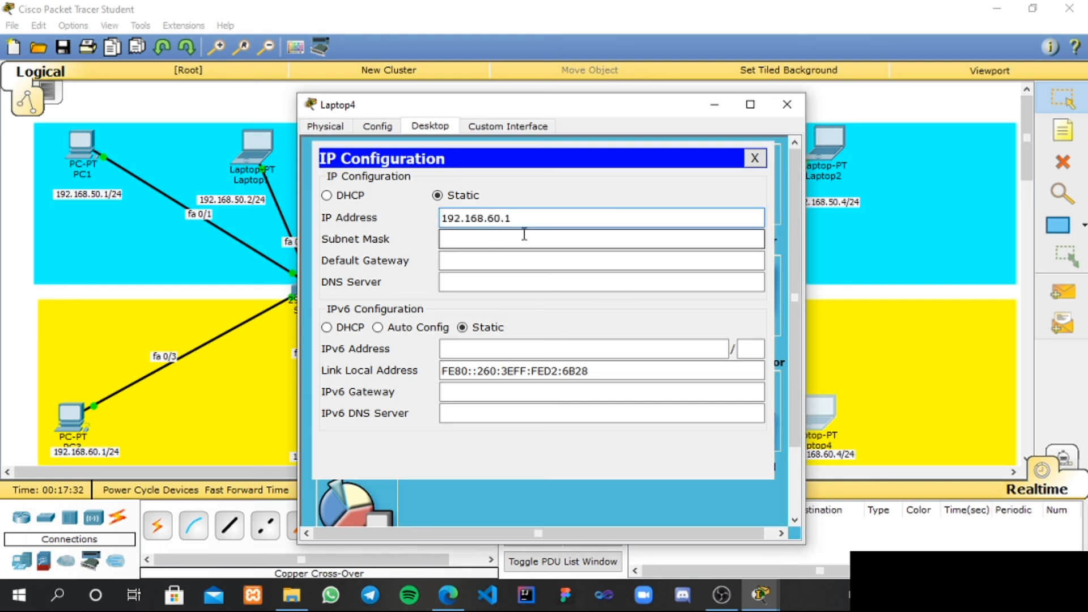
{"action": "type", "text": "4"}
{"action": "left_click", "coordinate": [532, 231]}
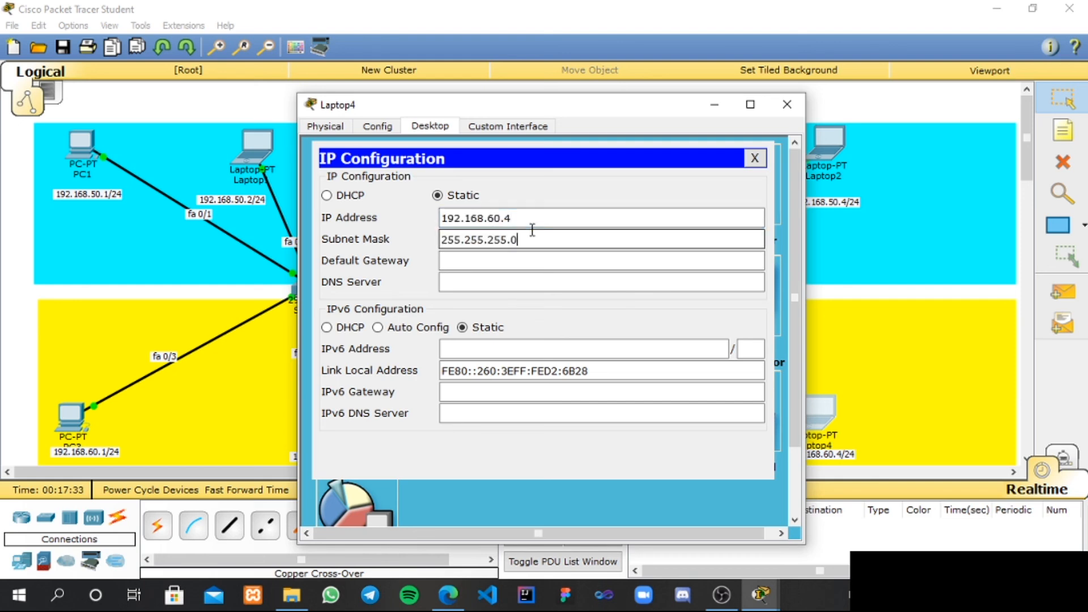
{"action": "left_click", "coordinate": [802, 107]}
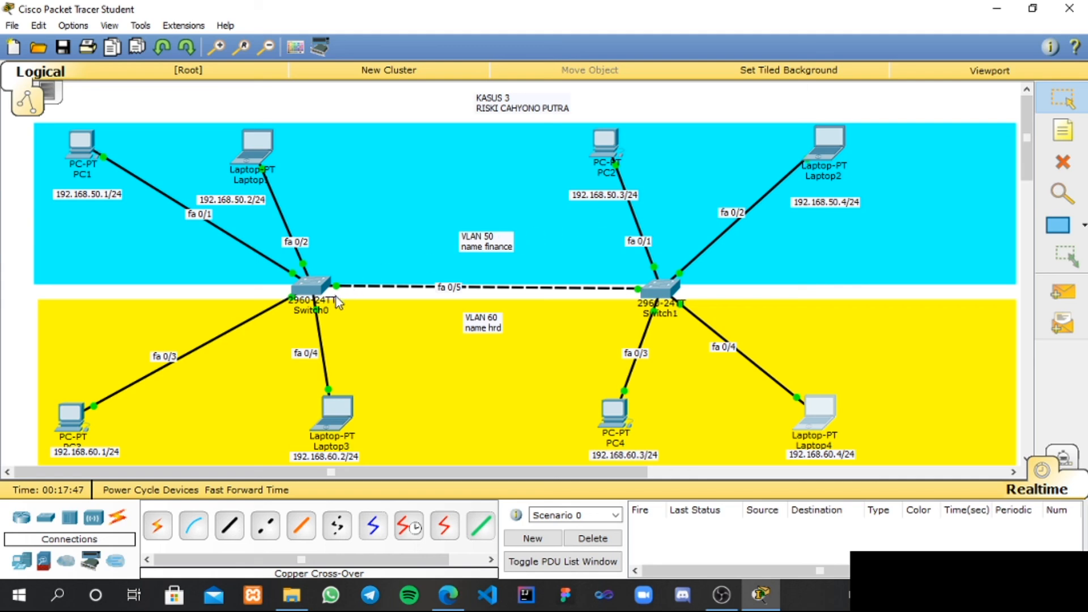
Open Switch0's command line, exit global configuration mode, and re-enter it with enable and configure terminal
{"action": "left_click", "coordinate": [320, 289]}
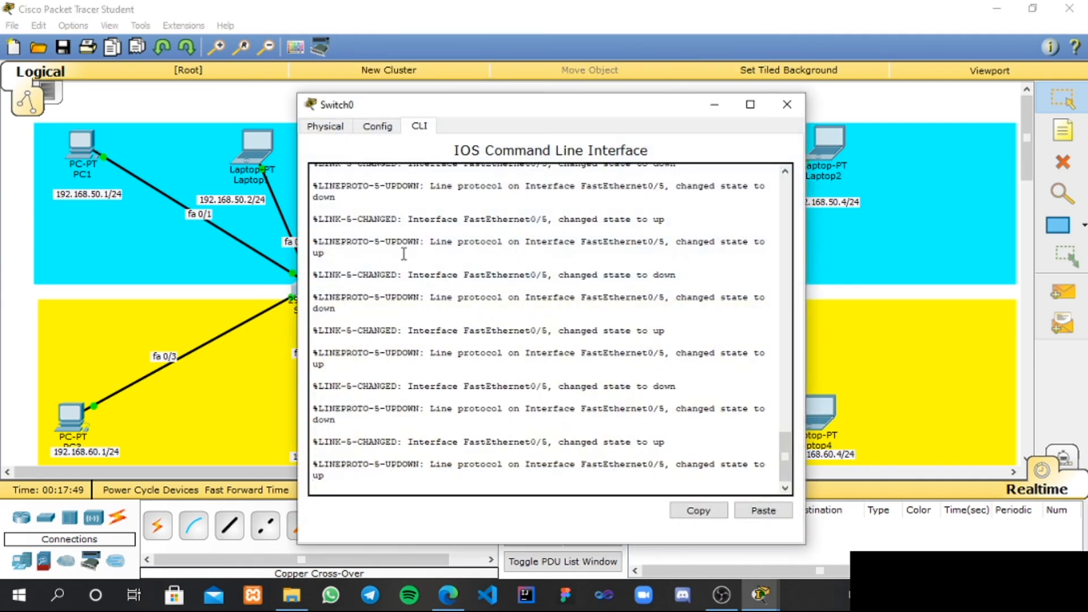
{"action": "key", "text": "Return"}
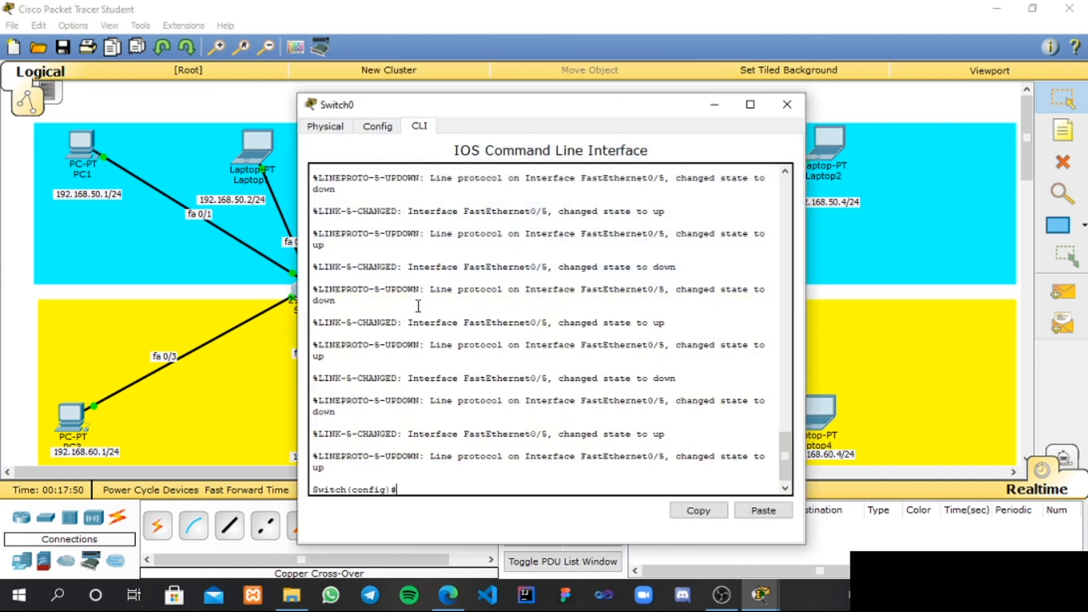
{"action": "type", "text": "exit"}
{"action": "key", "text": "Return"}
{"action": "key", "text": "Return"}
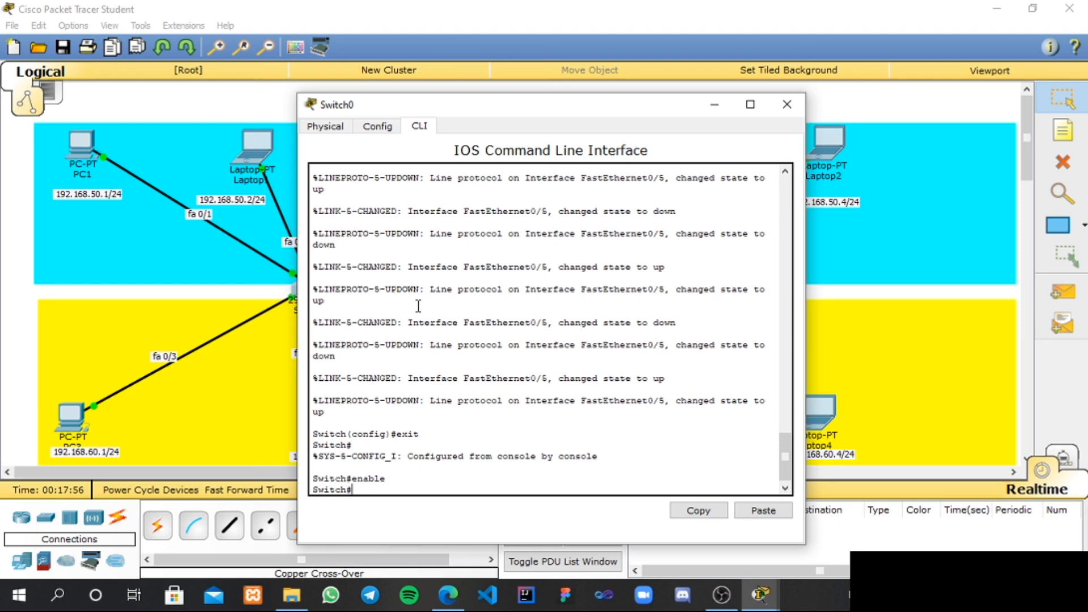
{"action": "type", "text": "configure terminal"}
{"action": "key", "text": "Return"}
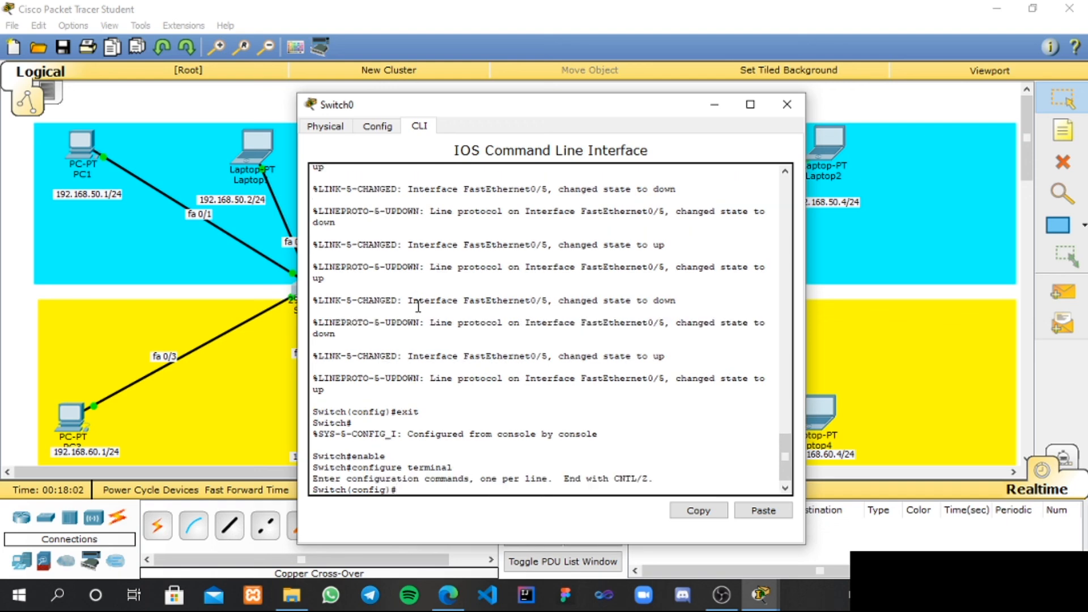
Set Switch0's interface fastEthernet 0/5 to trunk mode with switchport mode trunk
{"action": "type", "text": "interface fastEther"}
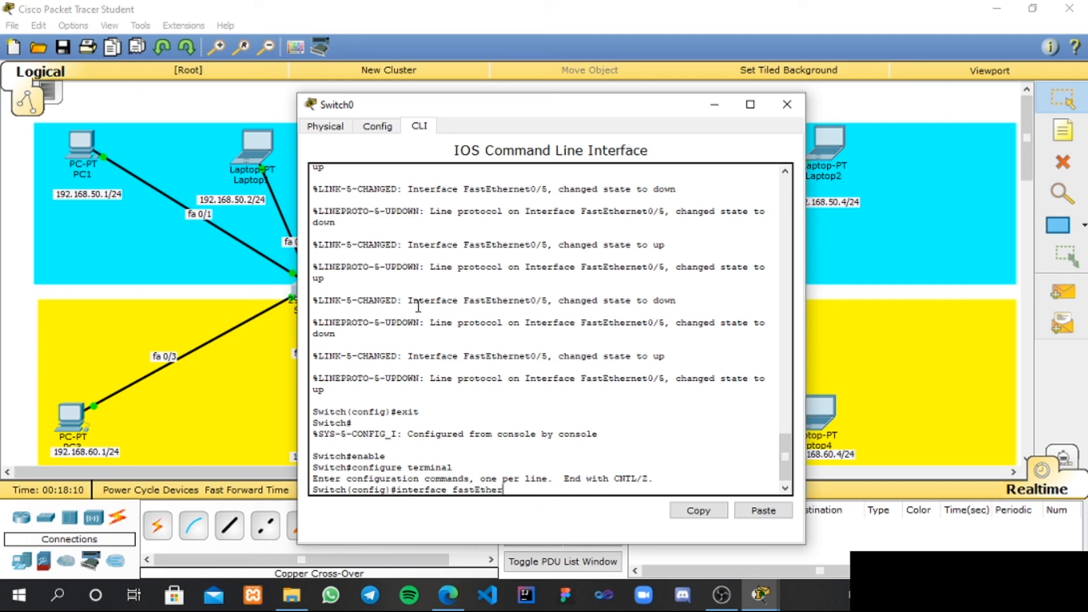
{"action": "type", "text": "net 0/5"}
{"action": "key", "text": "Return"}
{"action": "type", "text": "exi"}
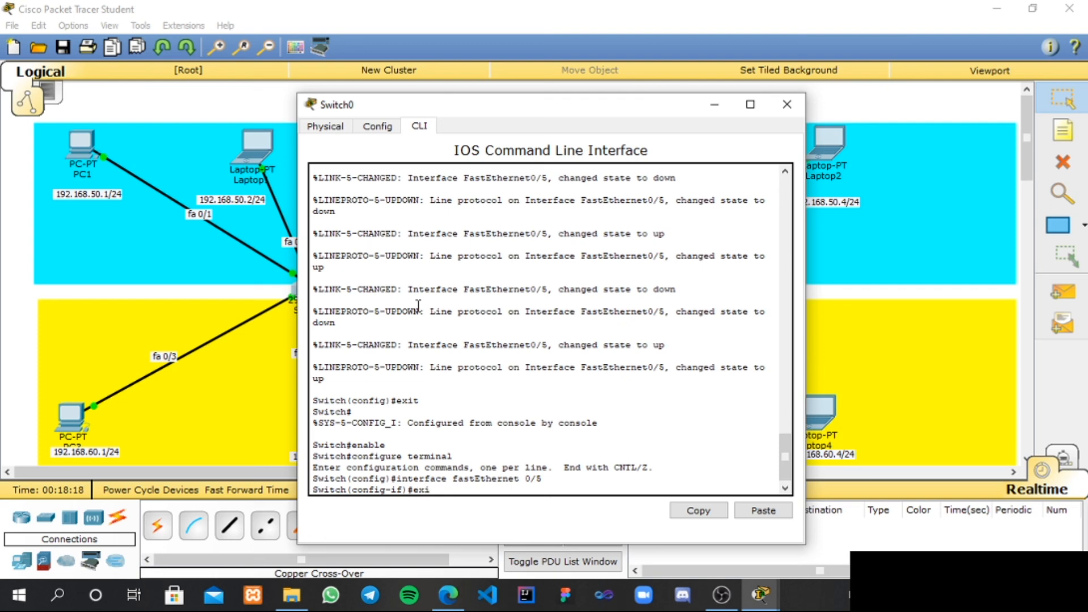
{"action": "key", "text": "BackSpace"}
{"action": "key", "text": "BackSpace"}
{"action": "key", "text": "BackSpace"}
{"action": "type", "text": "switchport mode trunk"}
{"action": "key", "text": "Return"}
{"action": "key", "text": "Return"}
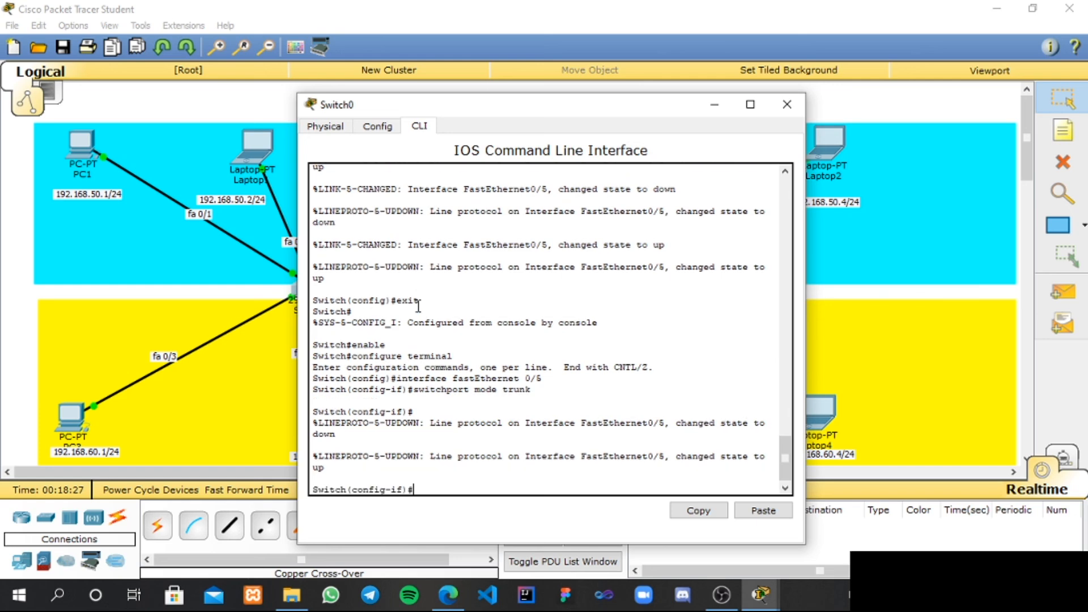
Reissue switchport mode trunk on Switch0's fastEthernet 0/5, exit interface mode, and close the switch window
{"action": "type", "text": "switchport mode trunk"}
{"action": "key", "text": "Return"}
{"action": "type", "text": "exit"}
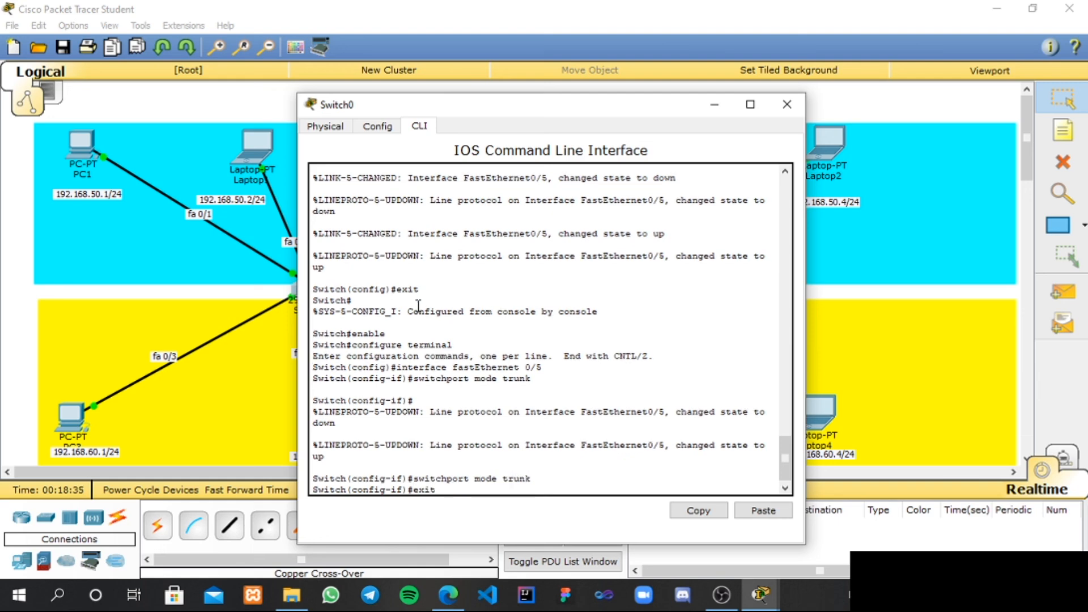
{"action": "key", "text": "Return"}
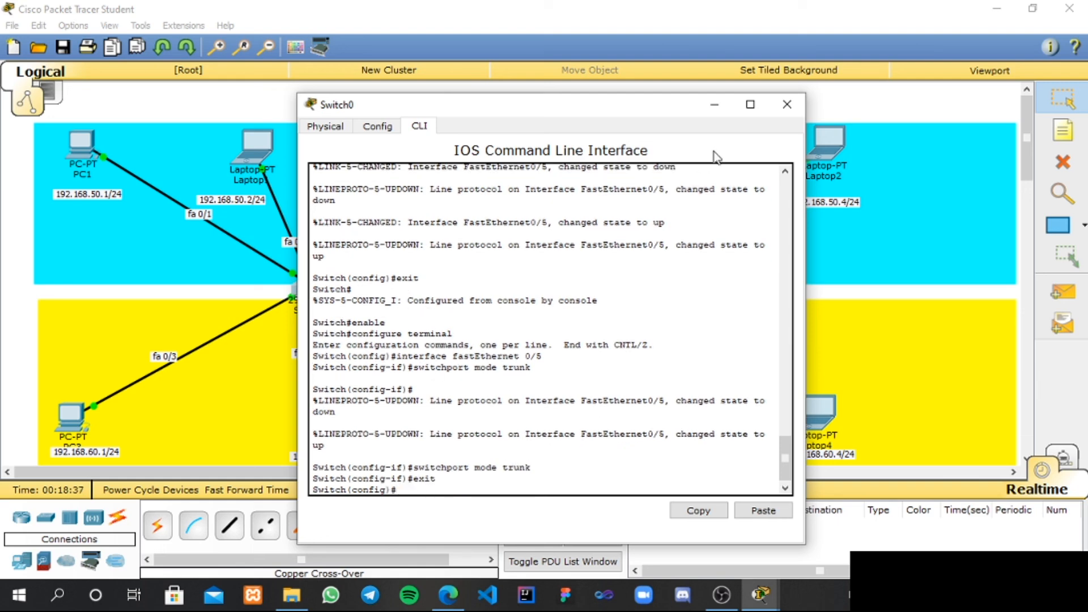
{"action": "left_click", "coordinate": [788, 104]}
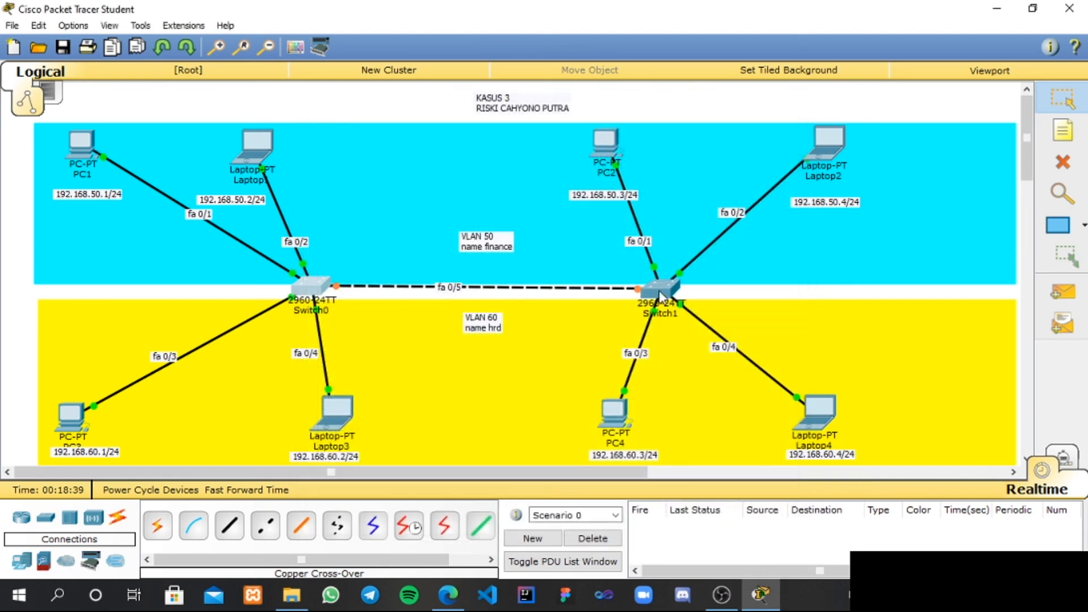
Open Switch1's command line, exit global configuration mode, and re-enter it with enable and configure terminal
{"action": "left_click", "coordinate": [663, 292]}
{"action": "key", "text": "Return"}
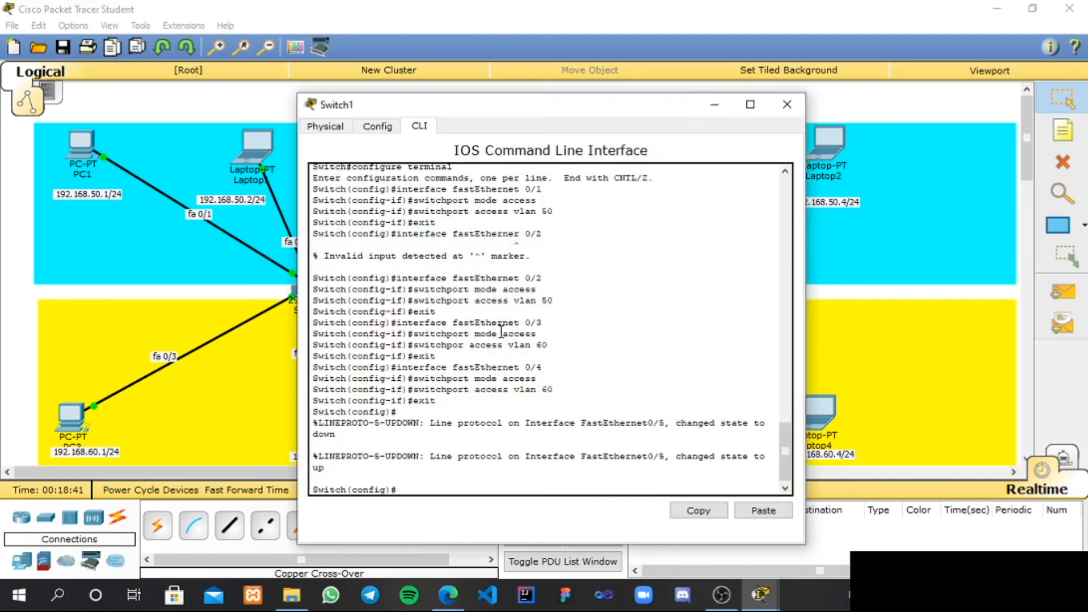
{"action": "type", "text": "exit"}
{"action": "key", "text": "Return"}
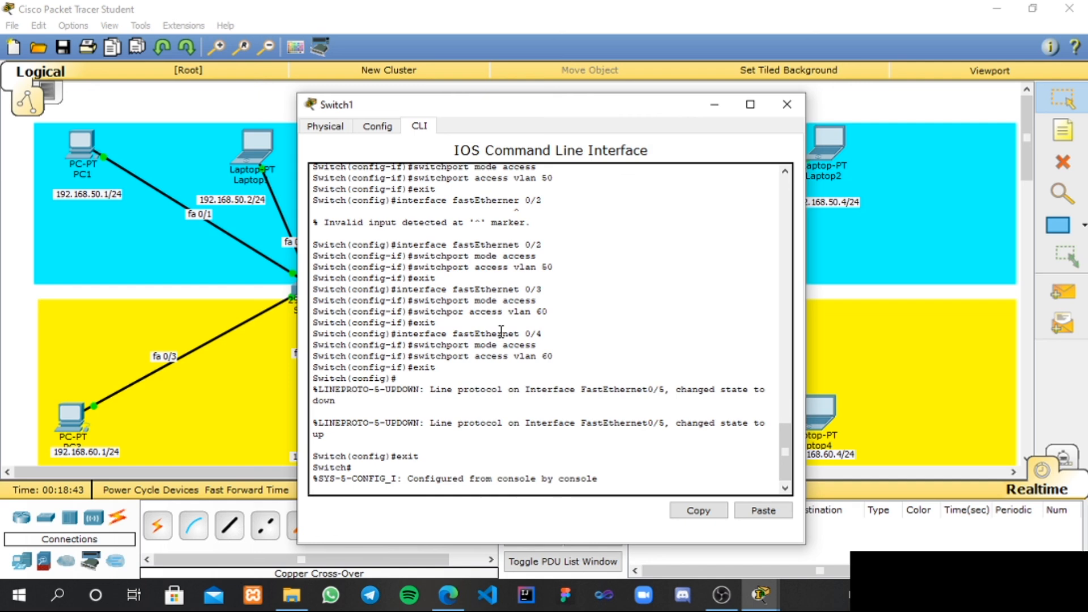
{"action": "type", "text": "enabl"}
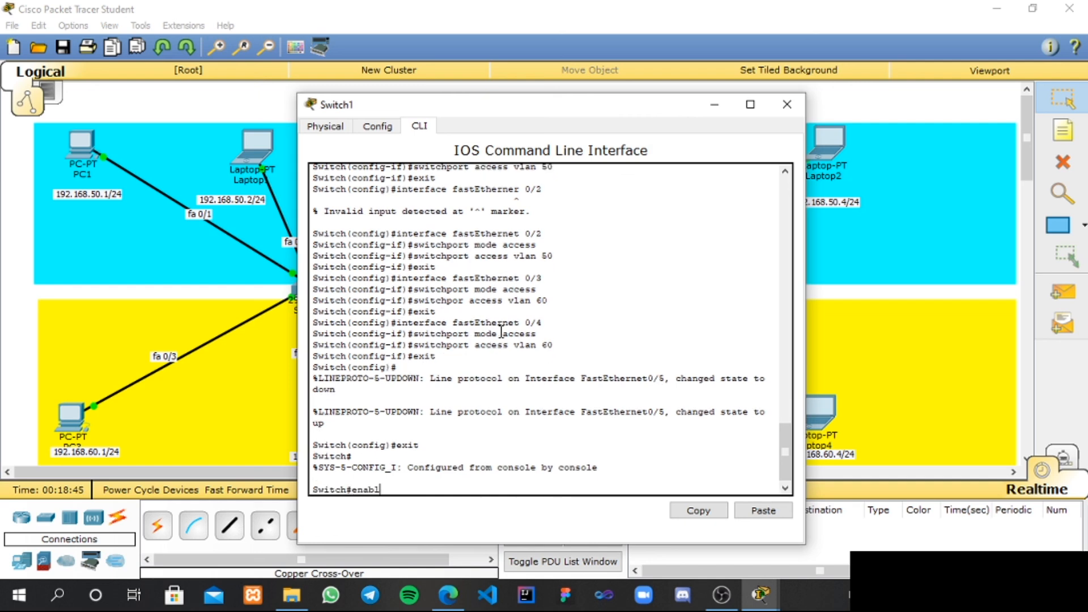
{"action": "type", "text": "e"}
{"action": "key", "text": "Return"}
{"action": "type", "text": "con"}
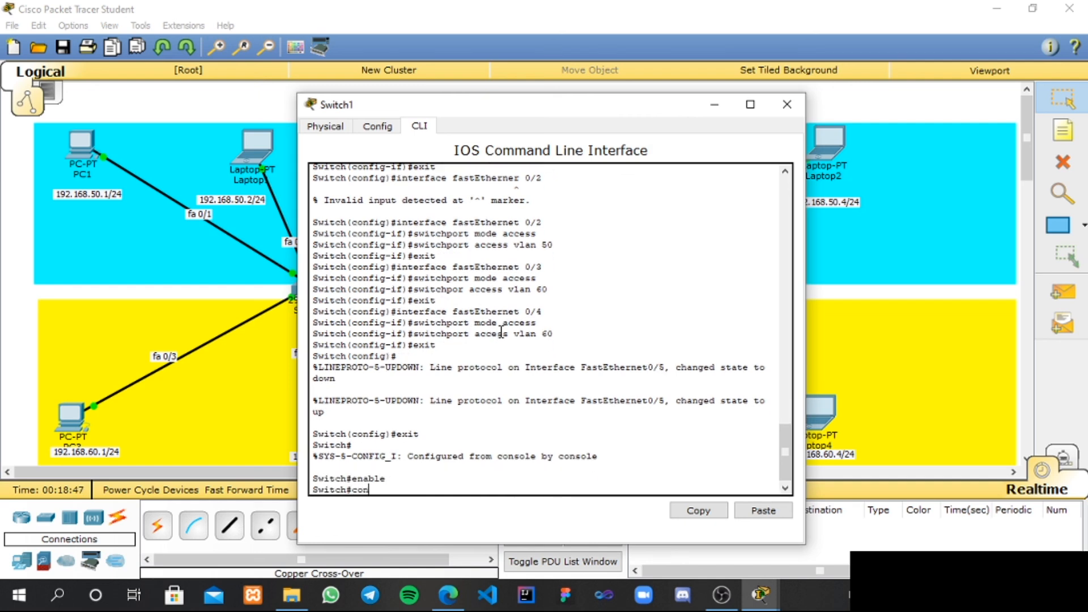
{"action": "type", "text": "figure terminal"}
{"action": "key", "text": "Return"}
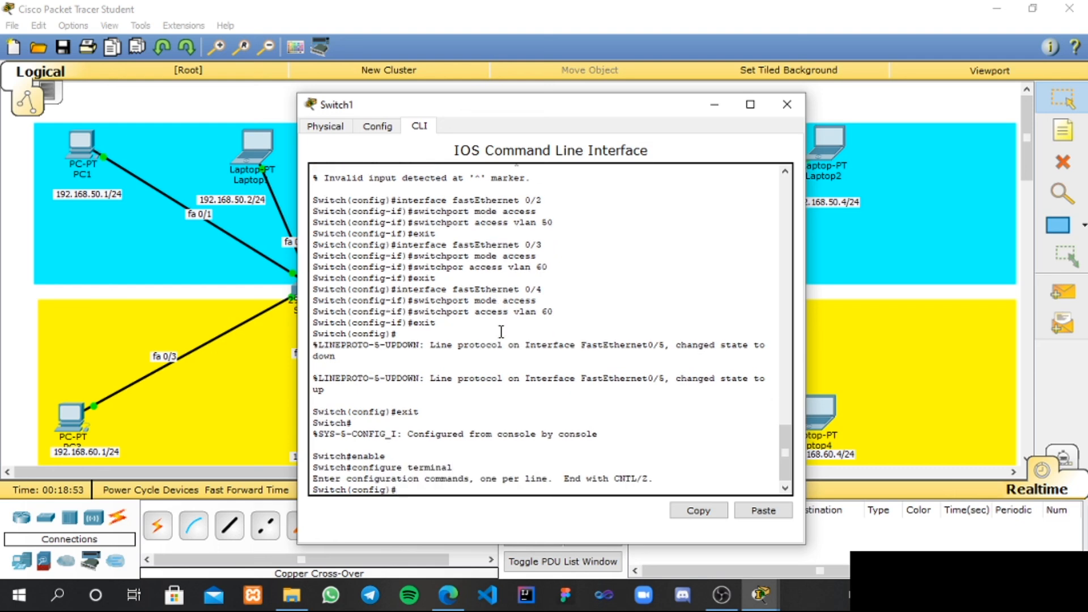
Set Switch1's interface fastEthernet 0/5 to trunk with switchport mode trunk, exit interface mode, and close the switch window
{"action": "type", "text": "interface fastEthernet 0"}
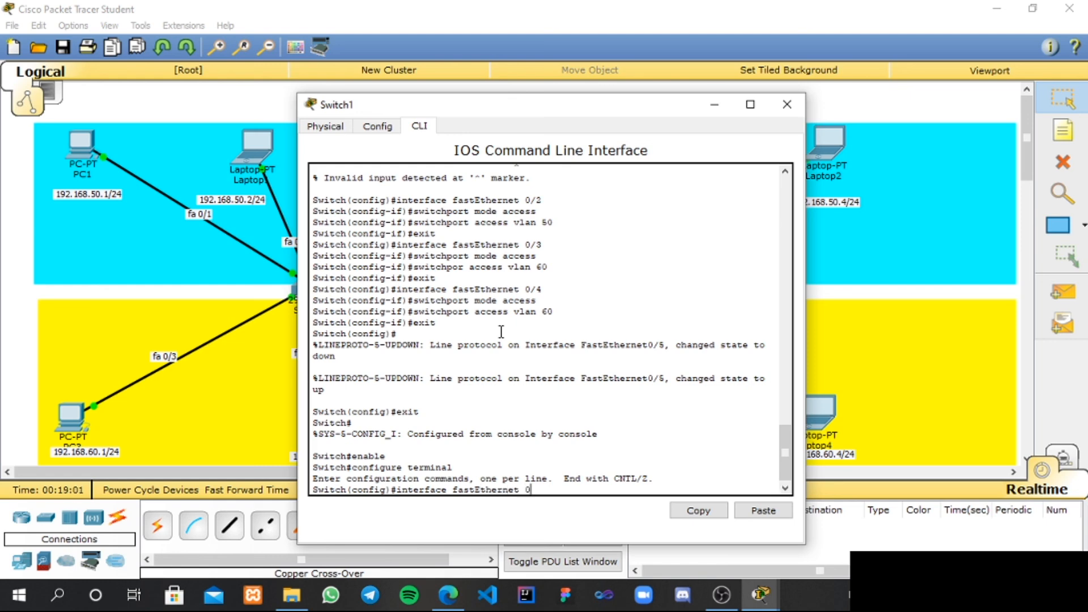
{"action": "type", "text": "/5"}
{"action": "key", "text": "Return"}
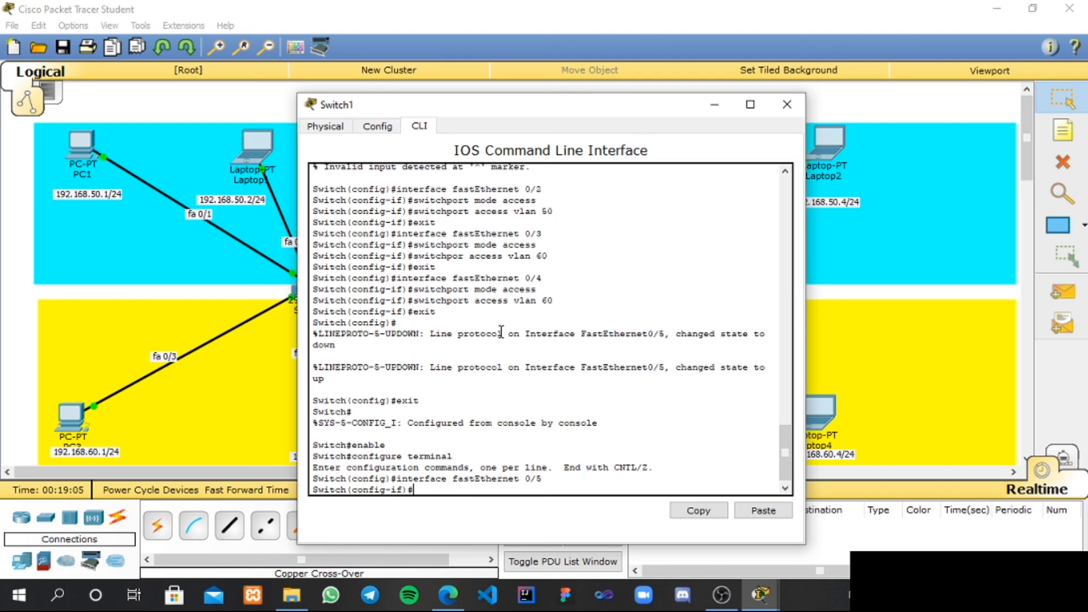
{"action": "type", "text": "mode"}
{"action": "key", "text": "BackSpace"}
{"action": "key", "text": "BackSpace"}
{"action": "key", "text": "BackSpace"}
{"action": "key", "text": "BackSpace"}
{"action": "key", "text": "BackSpace"}
{"action": "type", "text": "si"}
{"action": "key", "text": "BackSpace"}
{"action": "type", "text": "witchport mode trunk"}
{"action": "key", "text": "Return"}
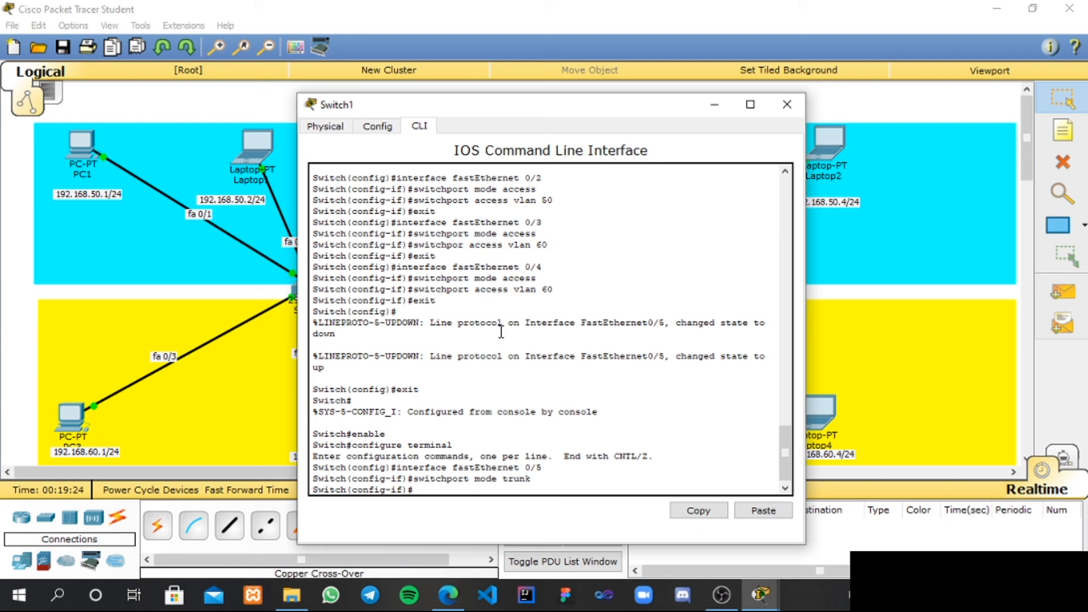
{"action": "type", "text": "exit"}
{"action": "key", "text": "Return"}
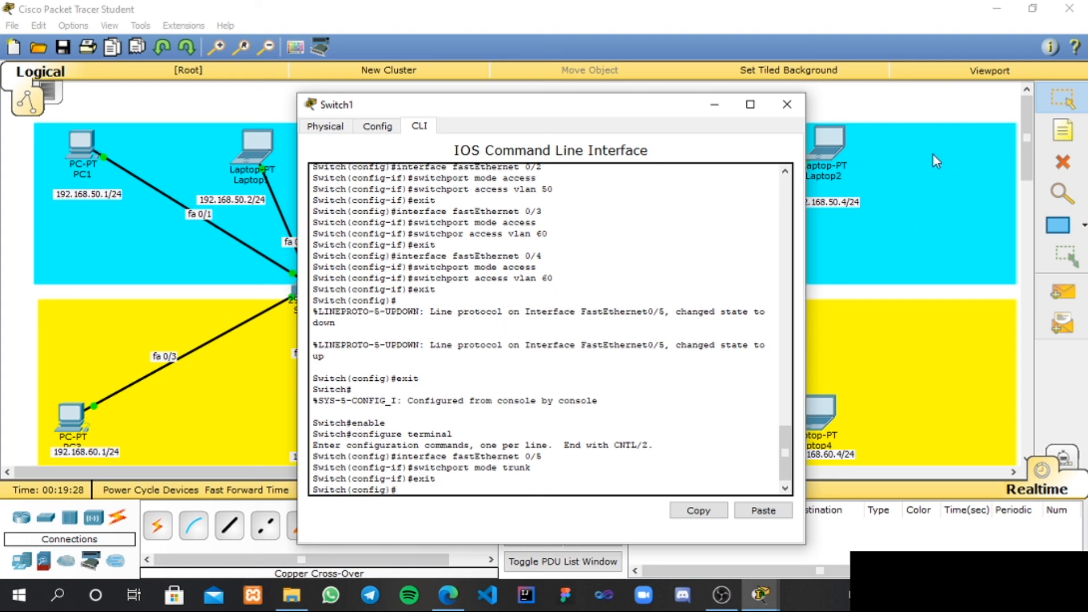
{"action": "left_click", "coordinate": [787, 105]}
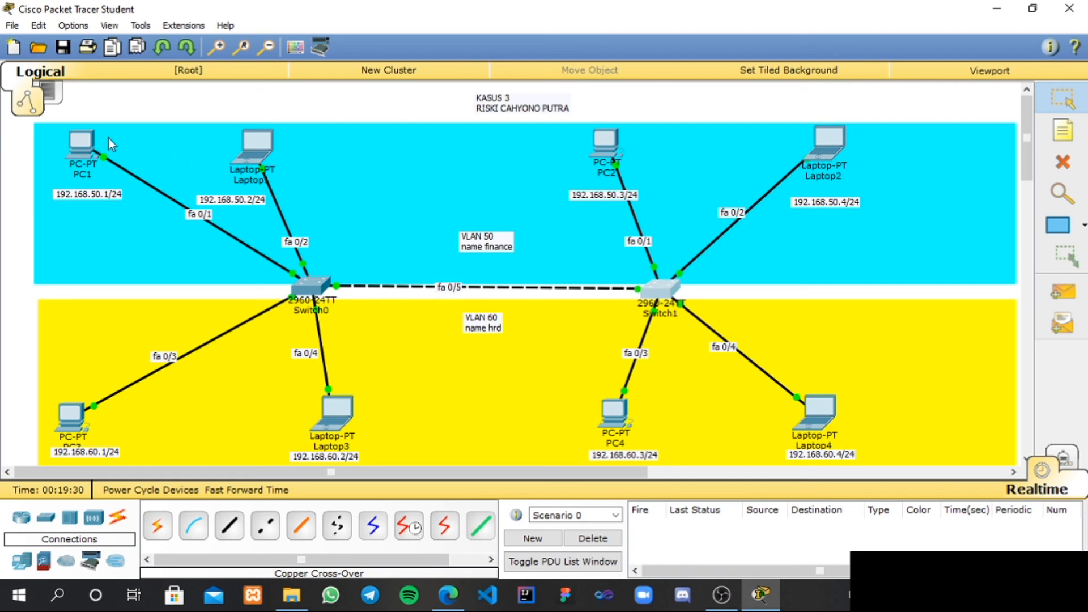
Open PC1's Command Prompt and check its IP settings with ipconfig
{"action": "left_click", "coordinate": [83, 143]}
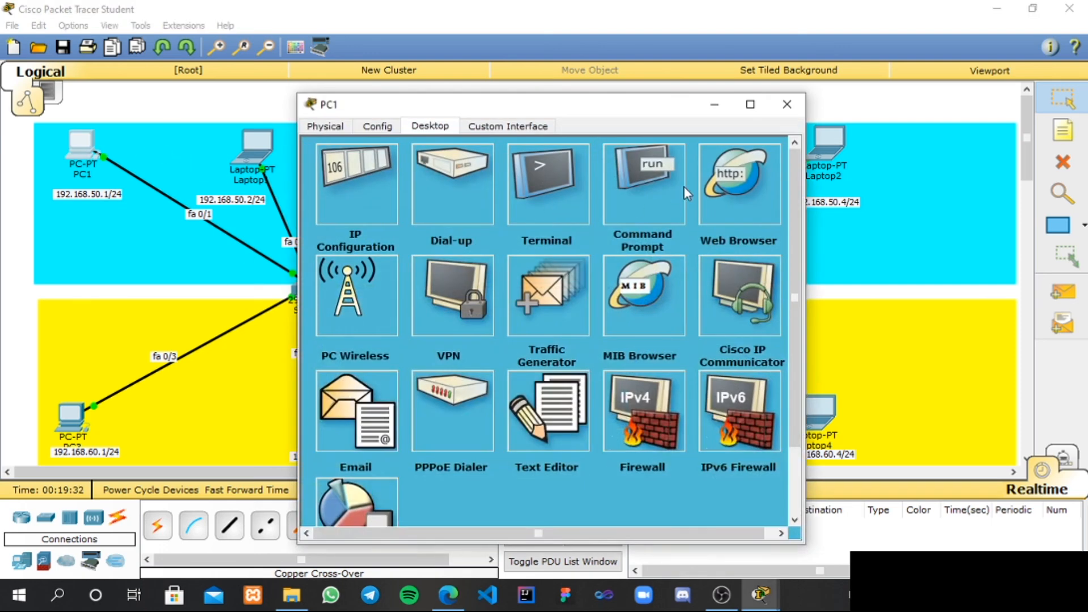
{"action": "left_click", "coordinate": [680, 186]}
{"action": "type", "text": "ip"}
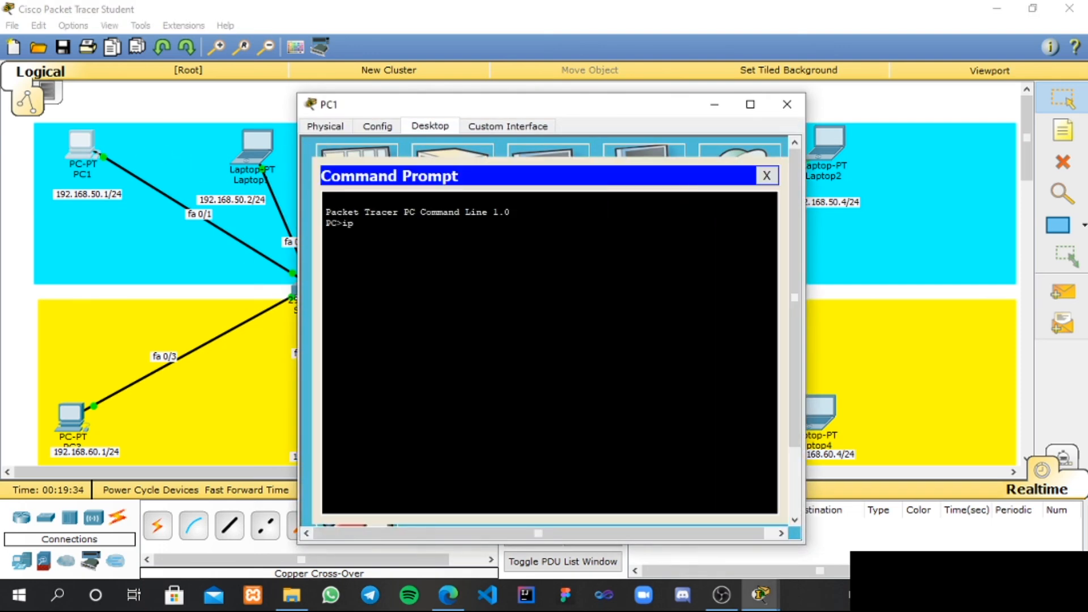
{"action": "type", "text": "config"}
{"action": "key", "text": "Return"}
Ping 192.168.50.1 and 192.168.50.2 from PC1's Command Prompt
{"action": "type", "text": "pi"}
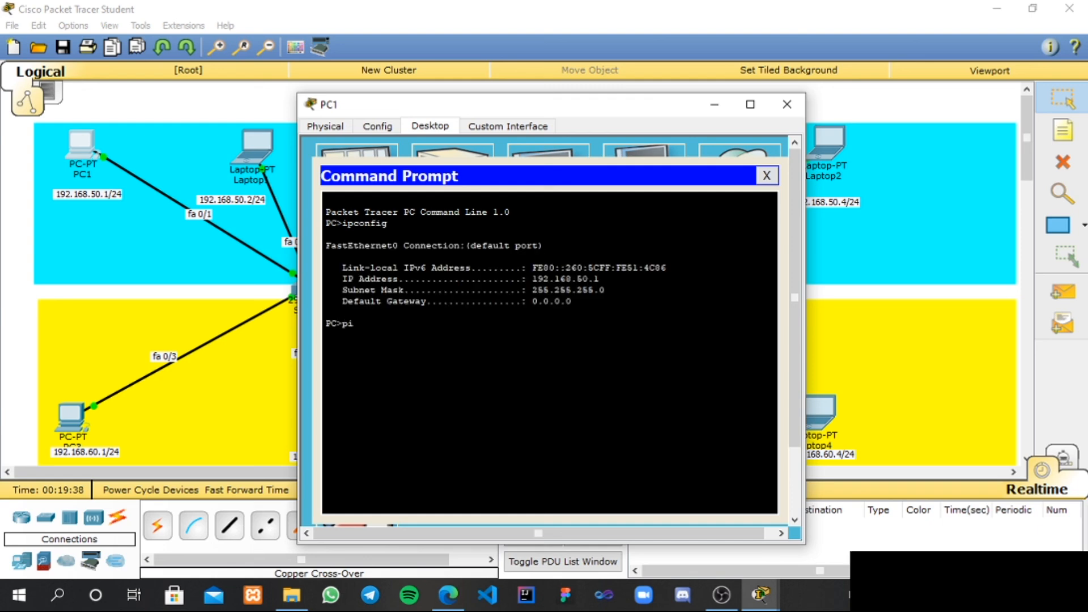
{"action": "type", "text": "ng 192.168.50.1"}
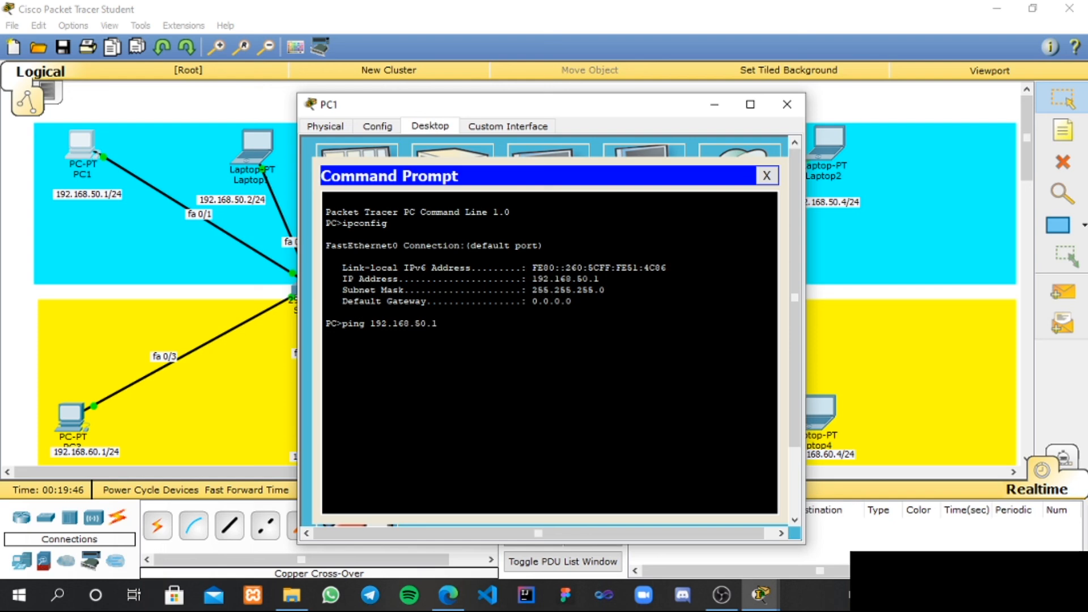
{"action": "key", "text": "Return"}
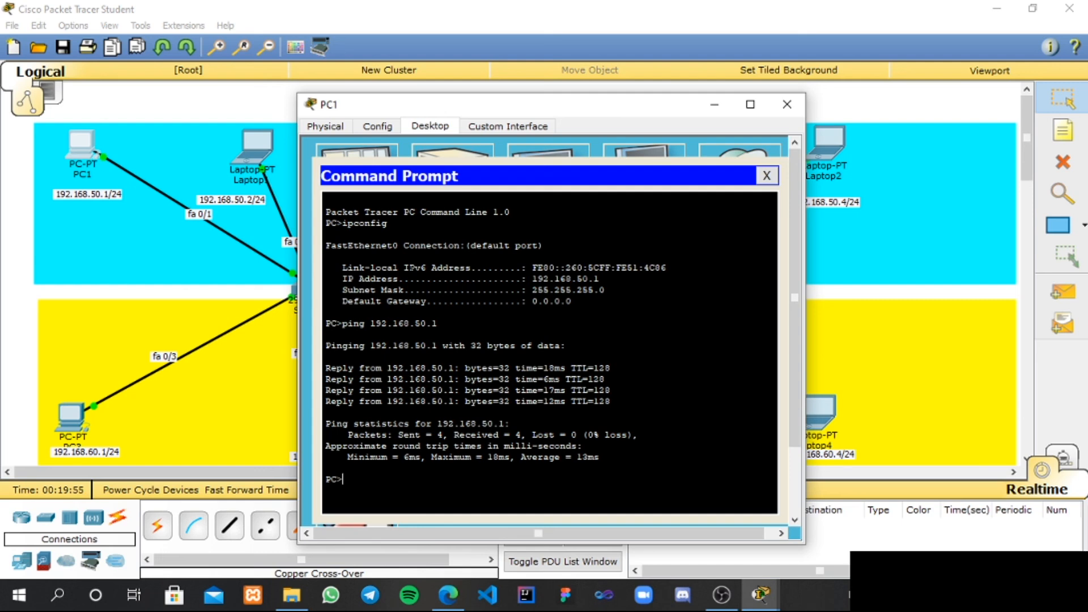
{"action": "type", "text": "ping 192.168.50.2"}
{"action": "key", "text": "Return"}
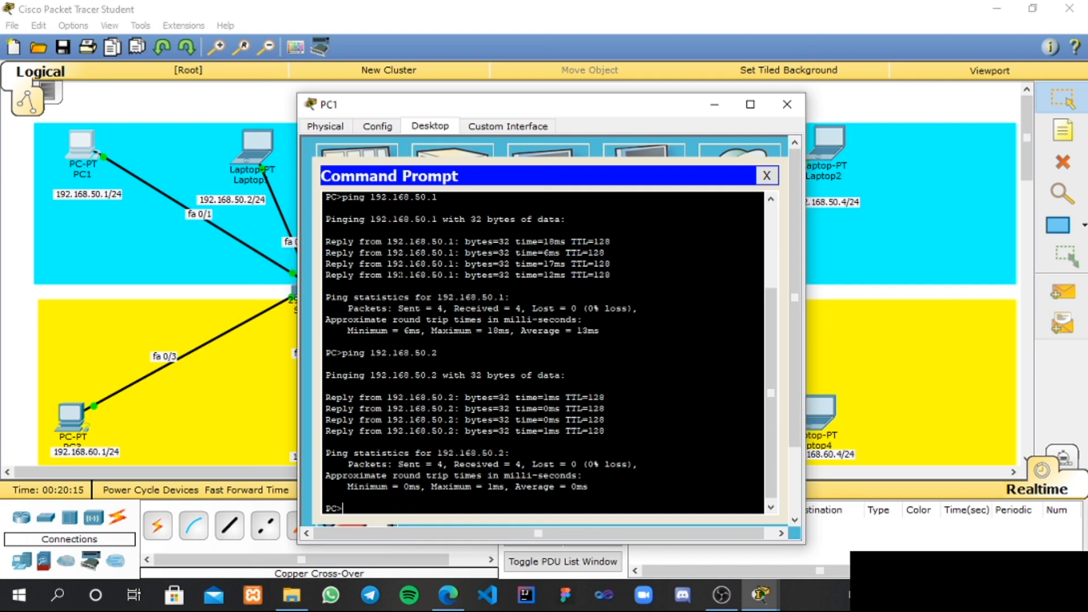
Move PC1's window aside to uncover Switch1's devices, ping 192.168.50.3 from PC1, and close the window
{"action": "left_click_drag", "start_coordinate": [570, 107], "coordinate": [458, 94]}
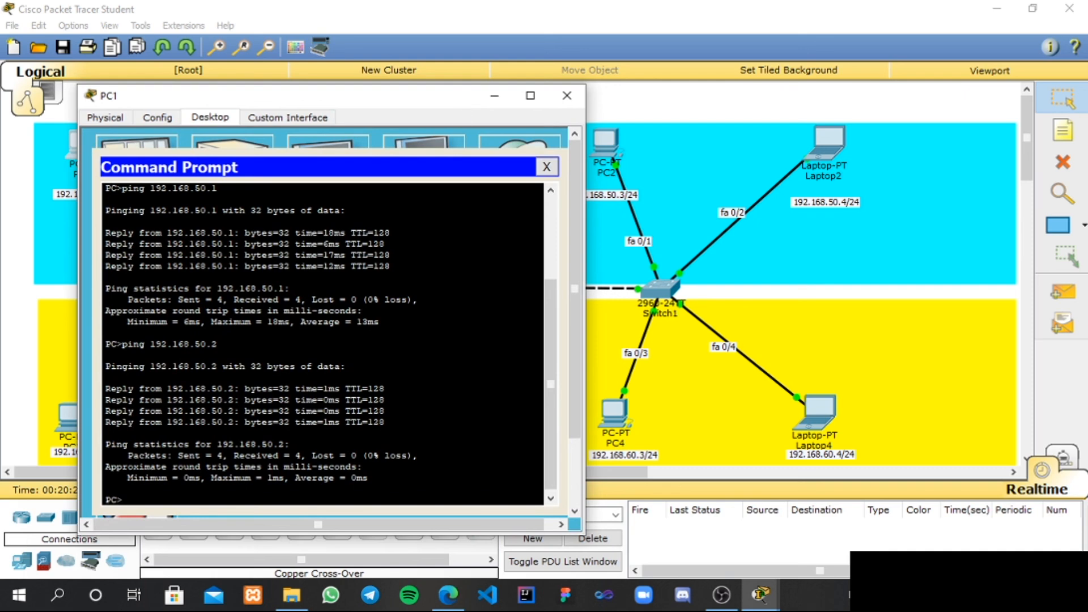
{"action": "type", "text": "ping 192.168.50.3"}
{"action": "key", "text": "Return"}
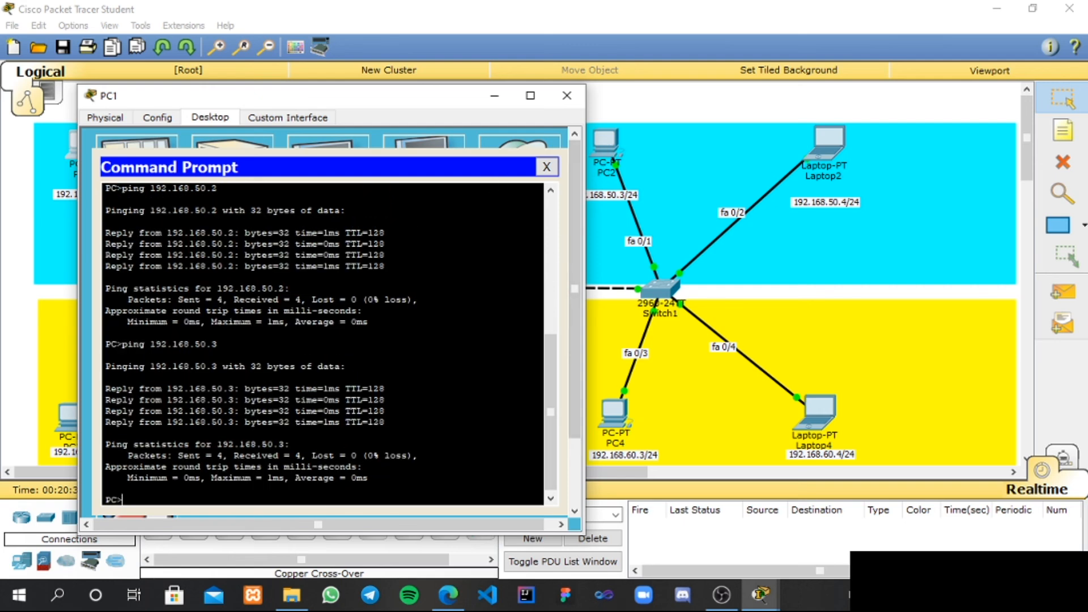
{"action": "left_click", "coordinate": [568, 97]}
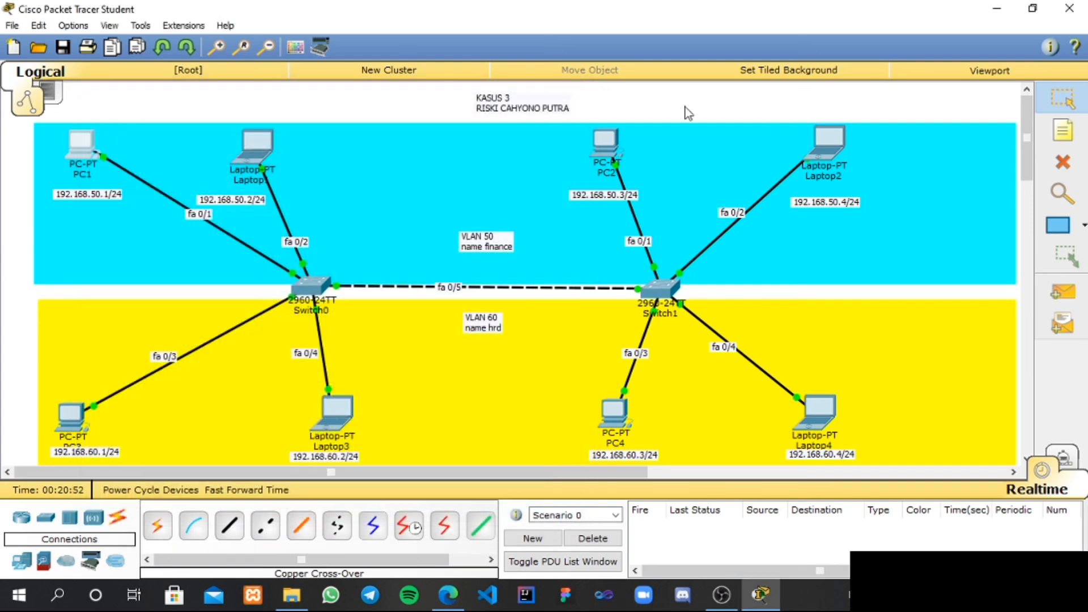
Send a simple PDU from PC1 to PC2
{"action": "left_click", "coordinate": [1064, 292]}
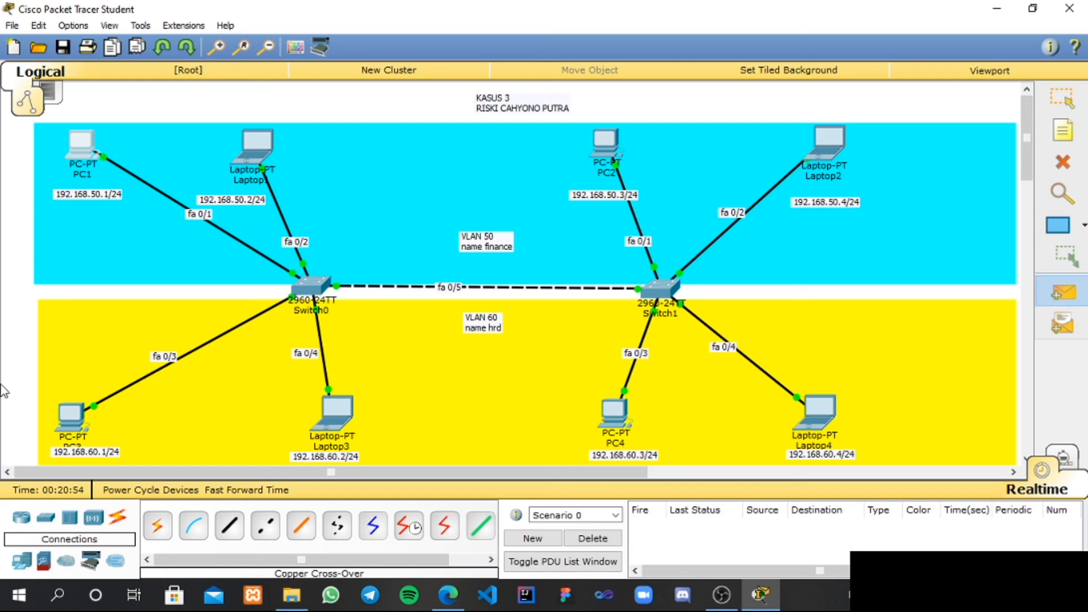
{"action": "left_click", "coordinate": [80, 148]}
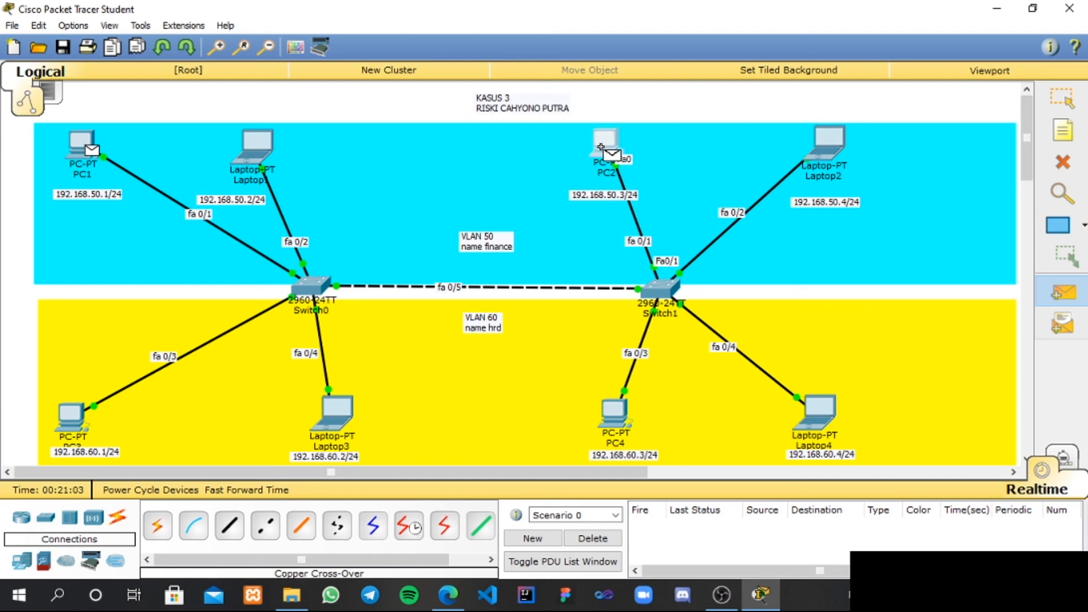
{"action": "left_click", "coordinate": [605, 142]}
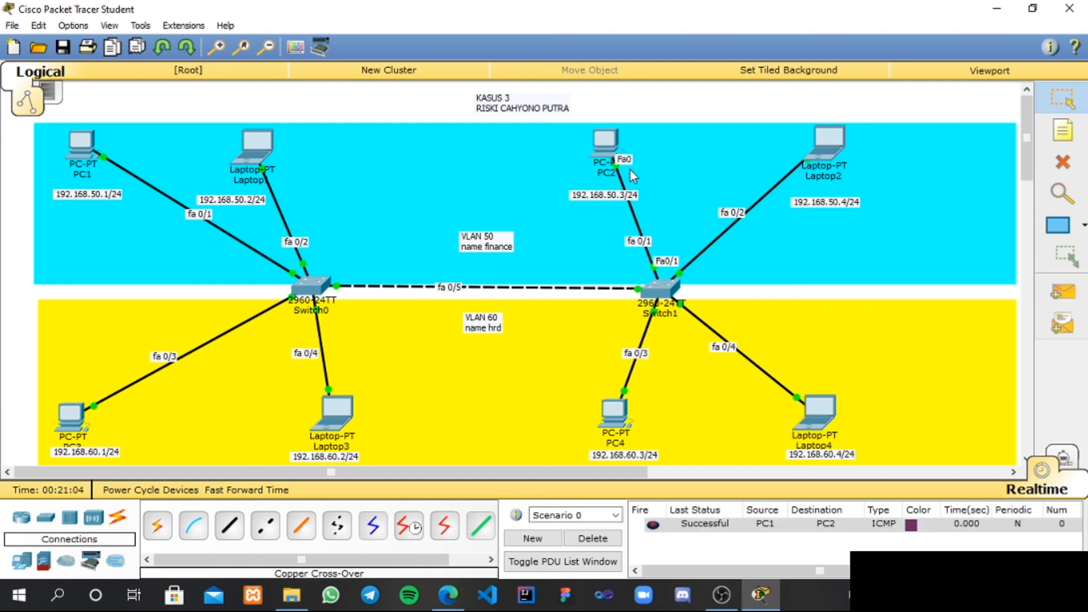
Switch to Simulation mode and run Auto Capture / Play to trace the ICMP packet from PC1 to PC2
{"action": "left_click", "coordinate": [1072, 464]}
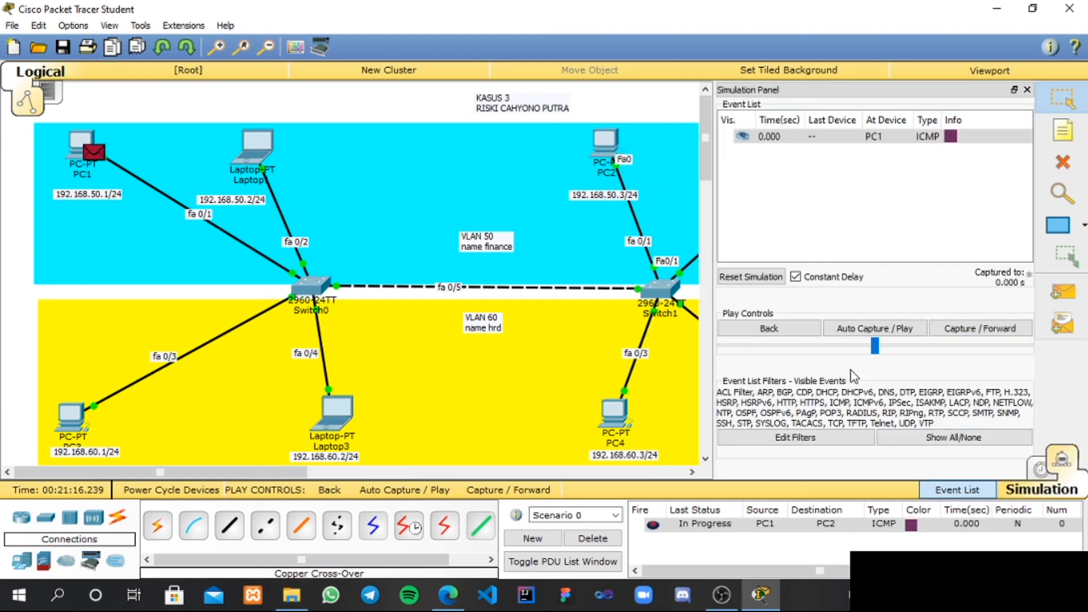
{"action": "left_click", "coordinate": [867, 330]}
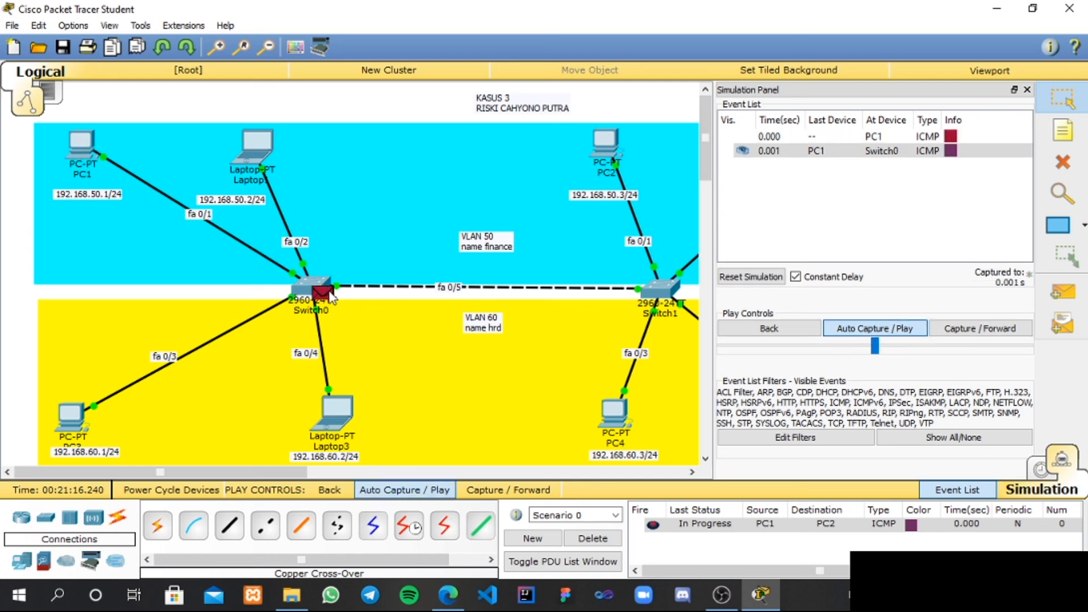
{"action": "left_click", "coordinate": [891, 152]}
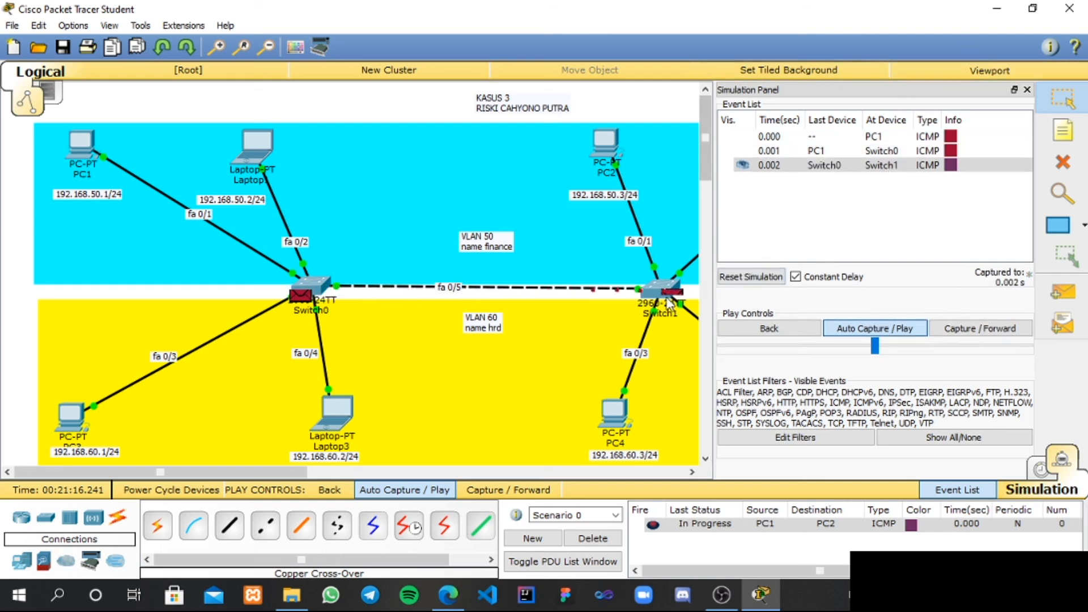
{"action": "mouse_move", "coordinate": [656, 296]}
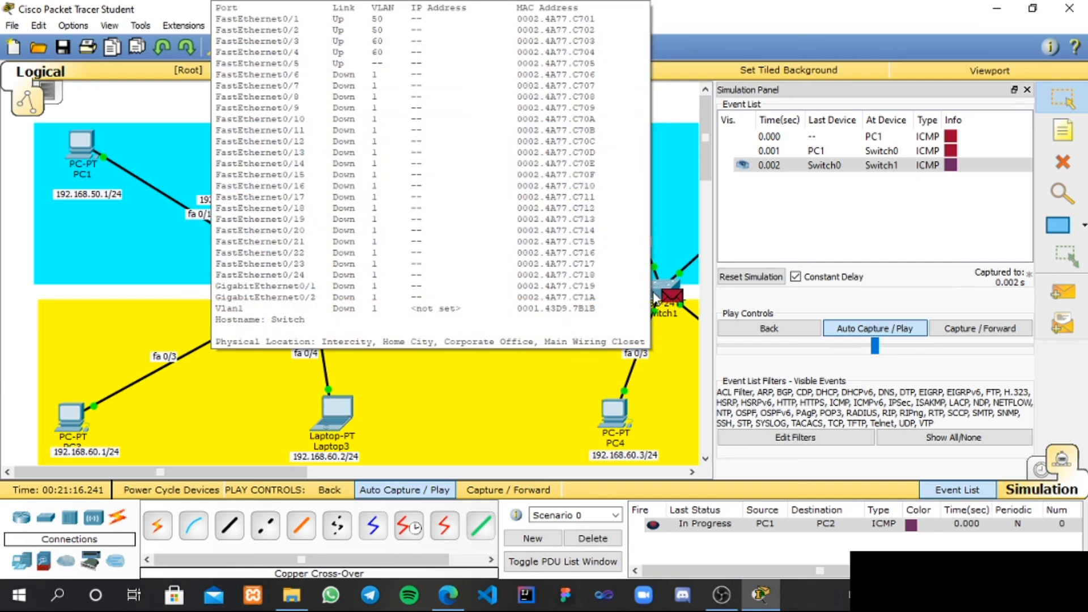